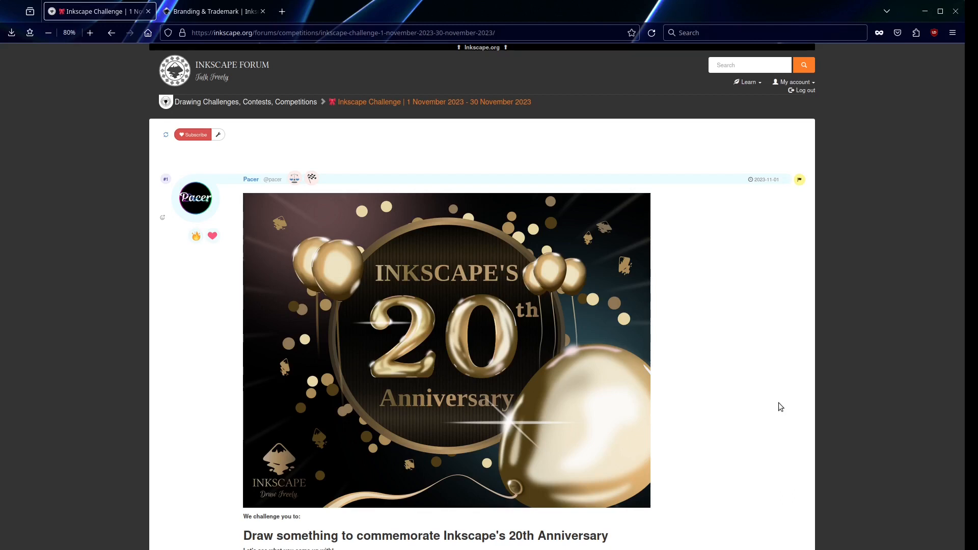
Find the Inkscape Flat Logo with Text on the Inkscape branding page and import it into Inkscape as editable objects.
left_click(211, 11)
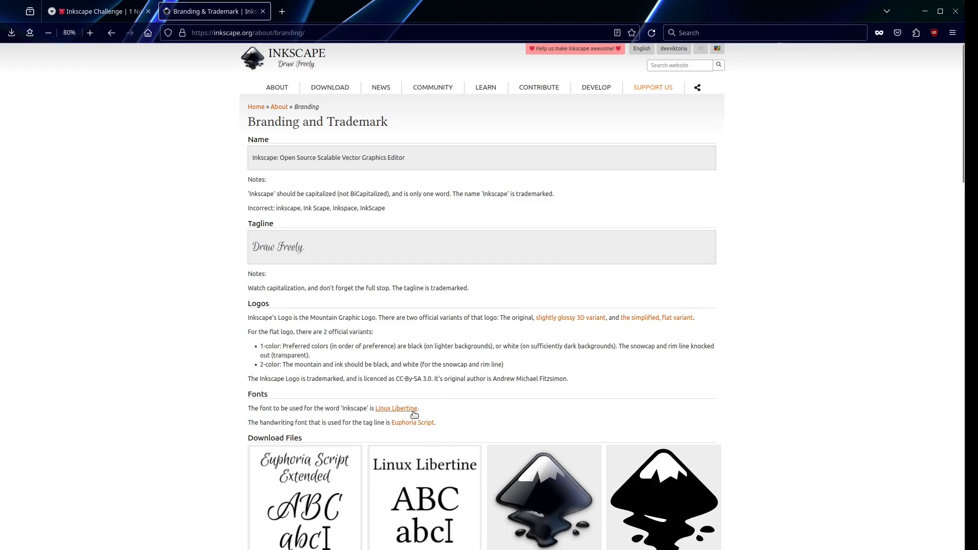
scroll(446, 395, "down", 5)
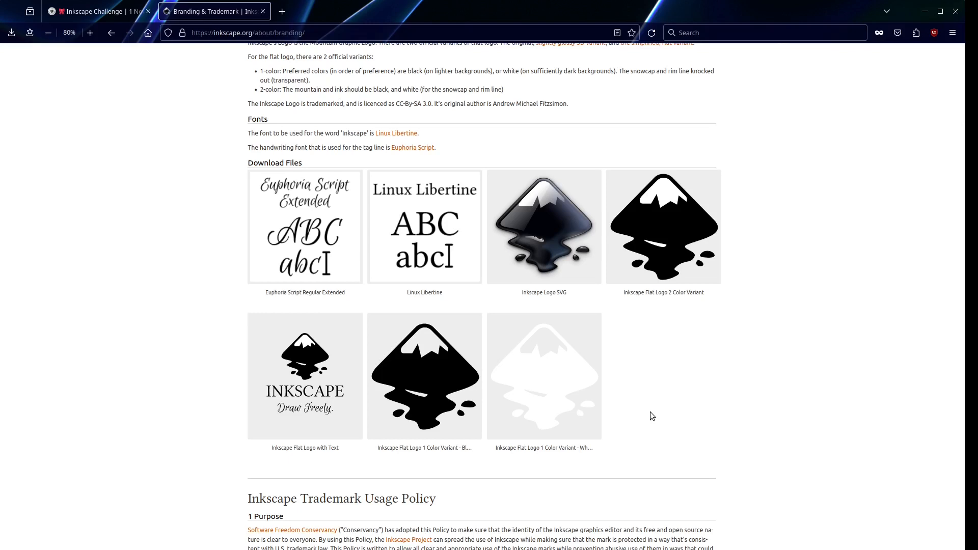
mouse_move(306, 367)
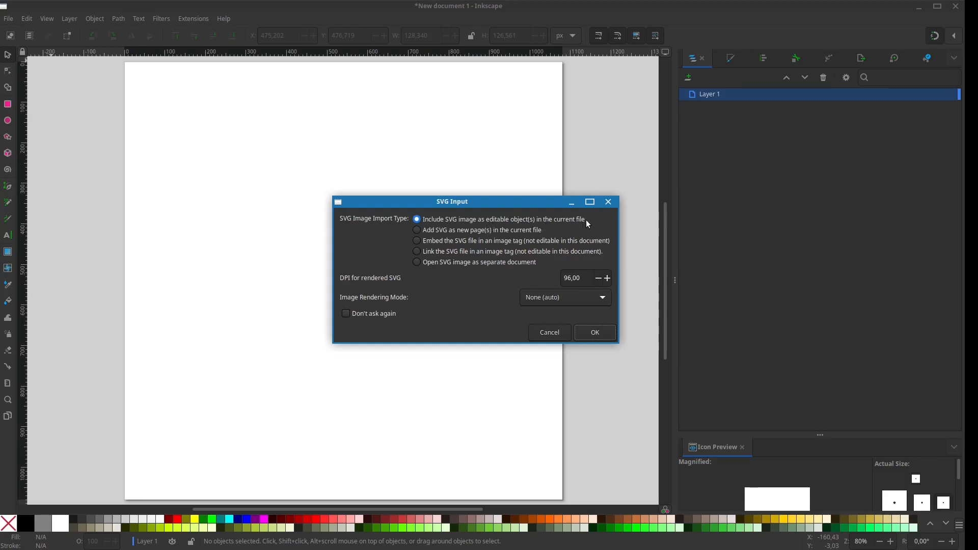
key("Return")
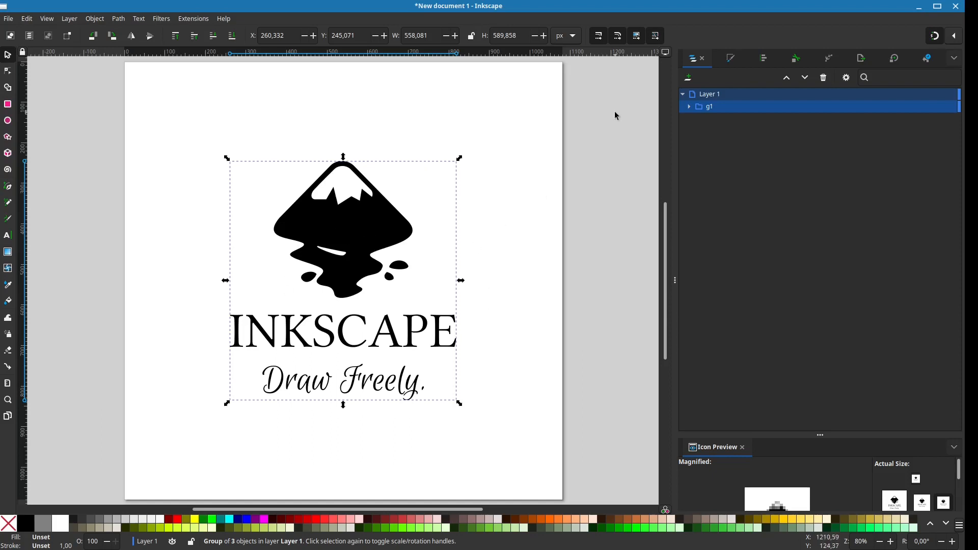
Set the margins of the 1080 × 1080 px page to 50px.
scroll(398, 245, "down", 1)
left_click(8, 417)
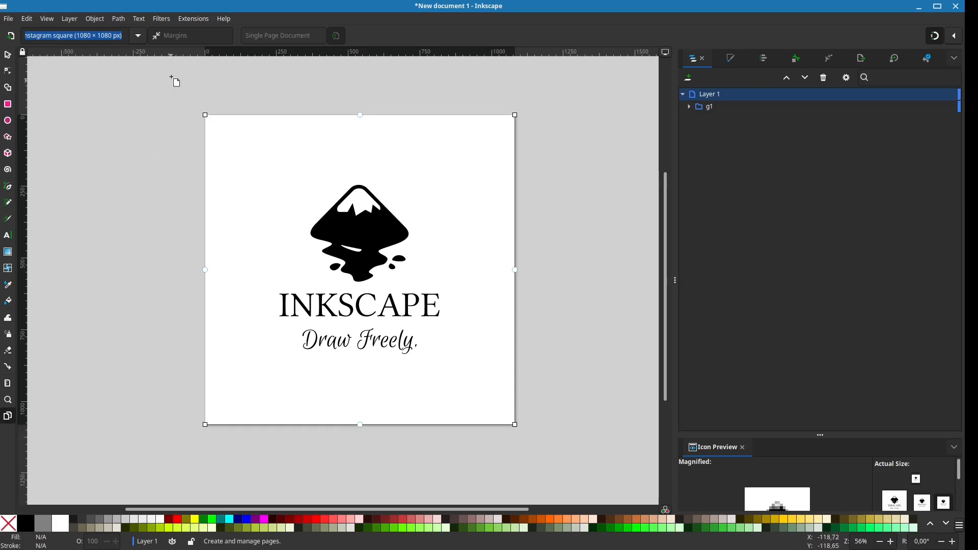
left_click(189, 35)
type("50px")
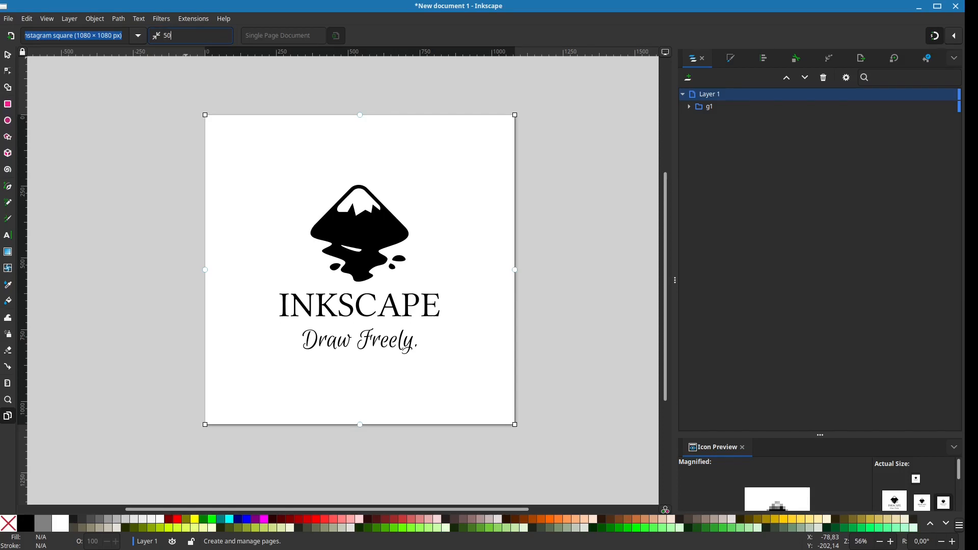
key("Return")
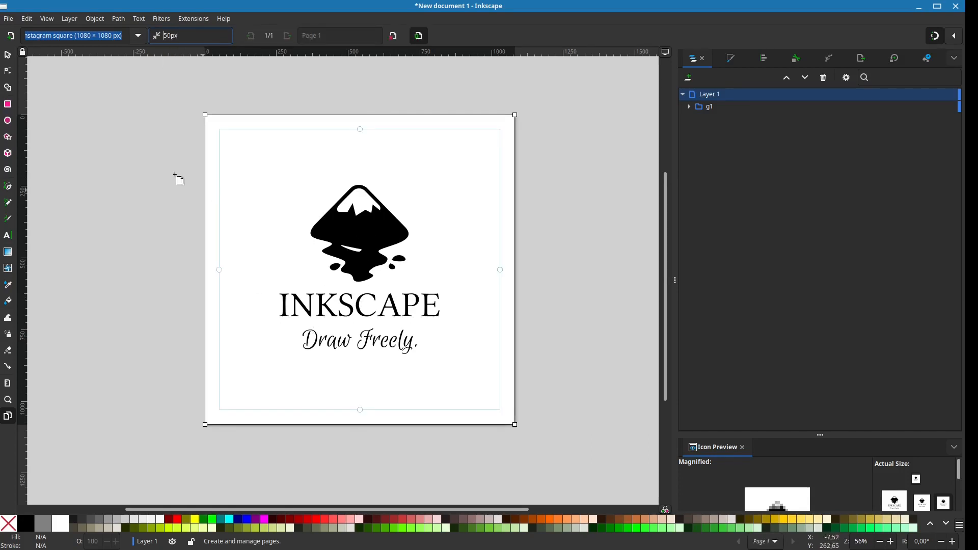
Add a horizontal guide one third of the way down the page, with Y set to 1080/3 px.
left_click(8, 55)
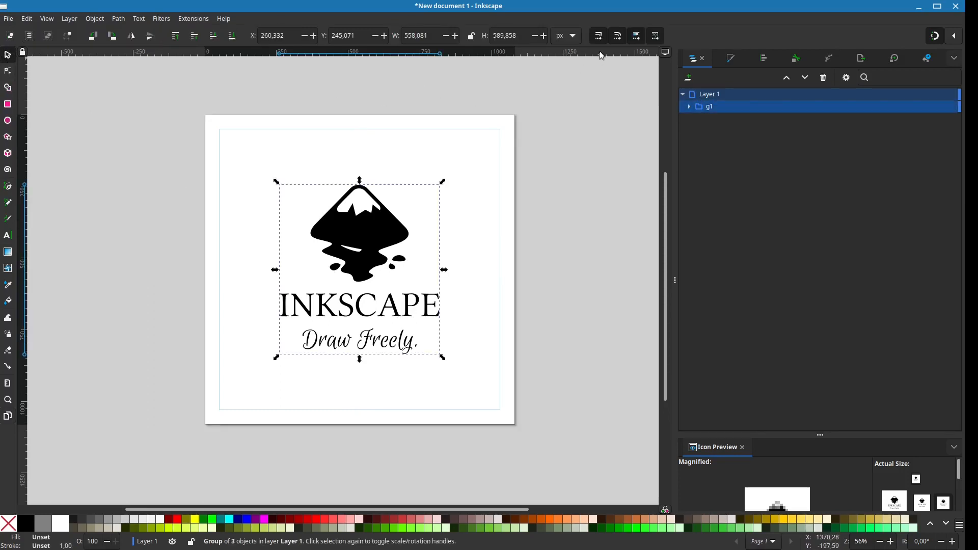
left_click_drag(600, 51, 613, 183)
double_click(613, 182)
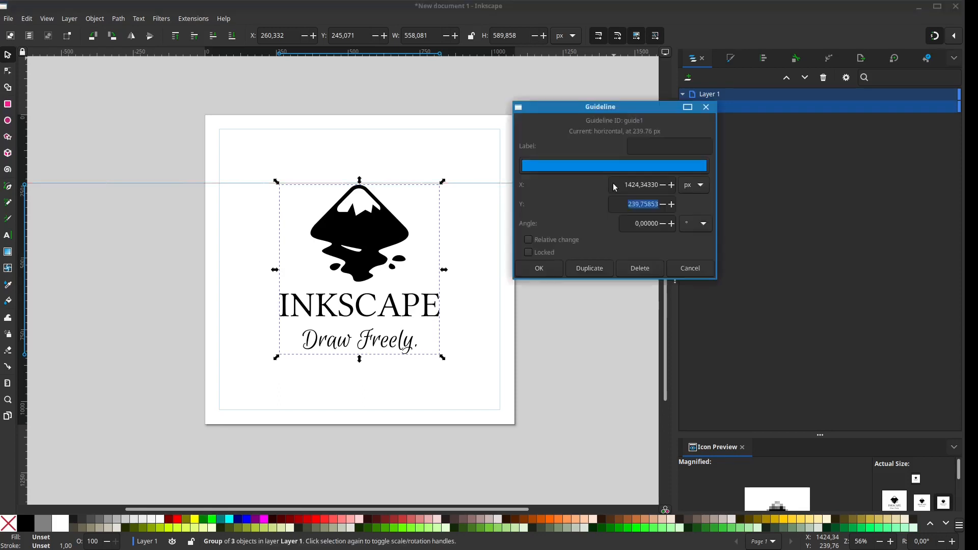
type("10")
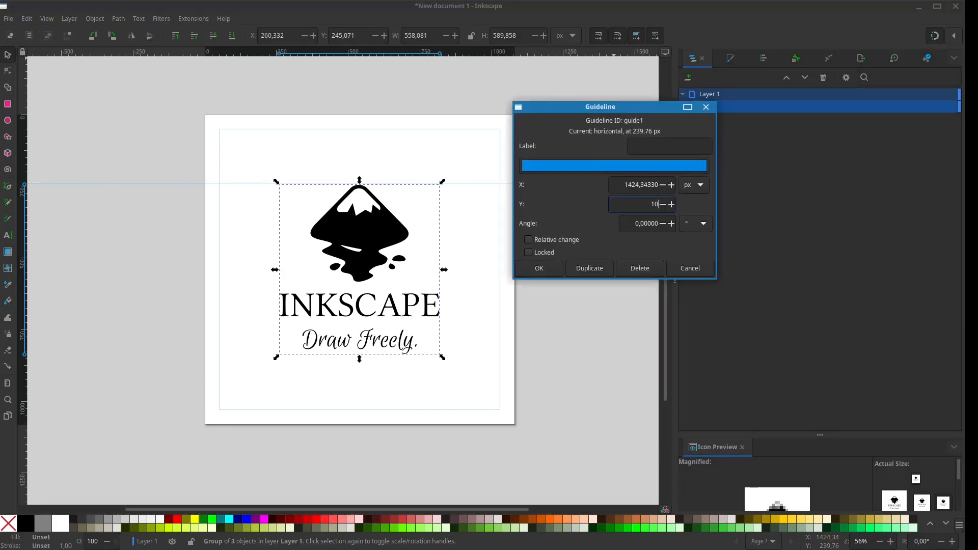
type("80/3")
left_click(540, 272)
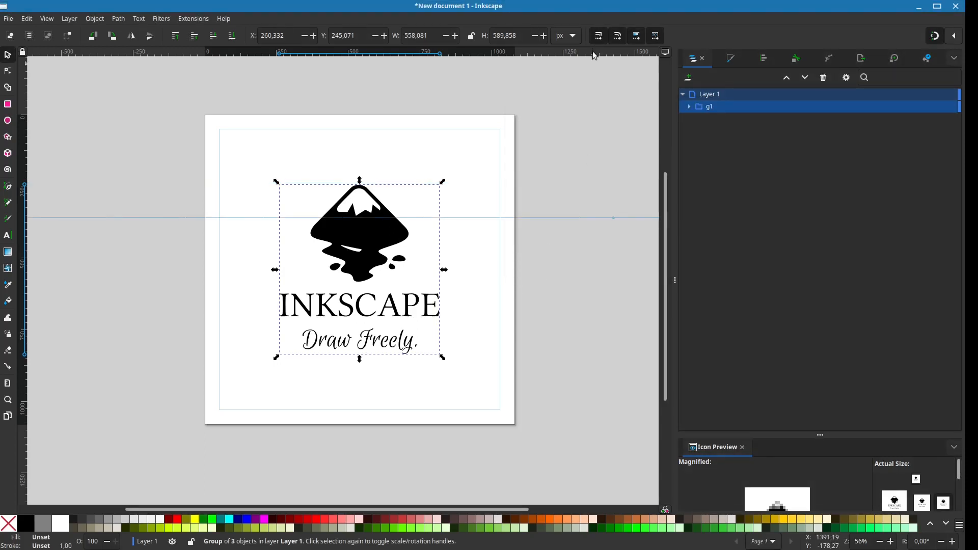
Add a second horizontal guide two thirds down the page, with Y set to 1080/3*2 px.
left_click_drag(595, 53, 591, 334)
double_click(591, 334)
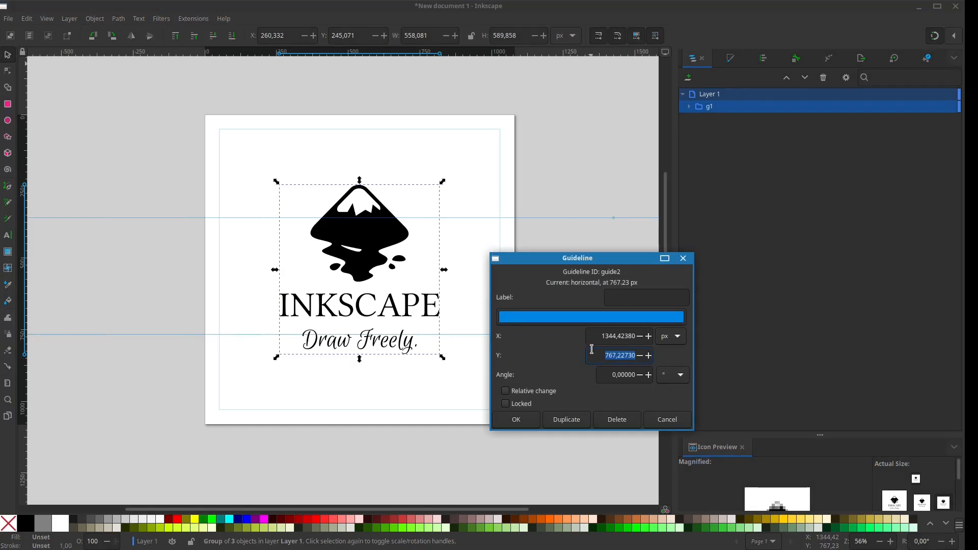
type("1080/3*2")
left_click(516, 419)
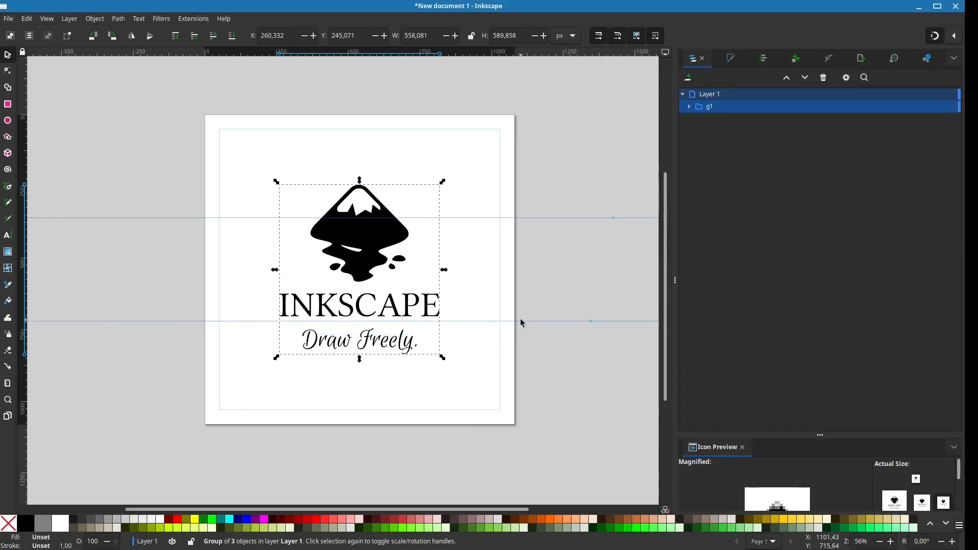
Ungroup the imported logo into its mountain, wordmark and tagline groups, and clear the selection.
right_click(366, 237)
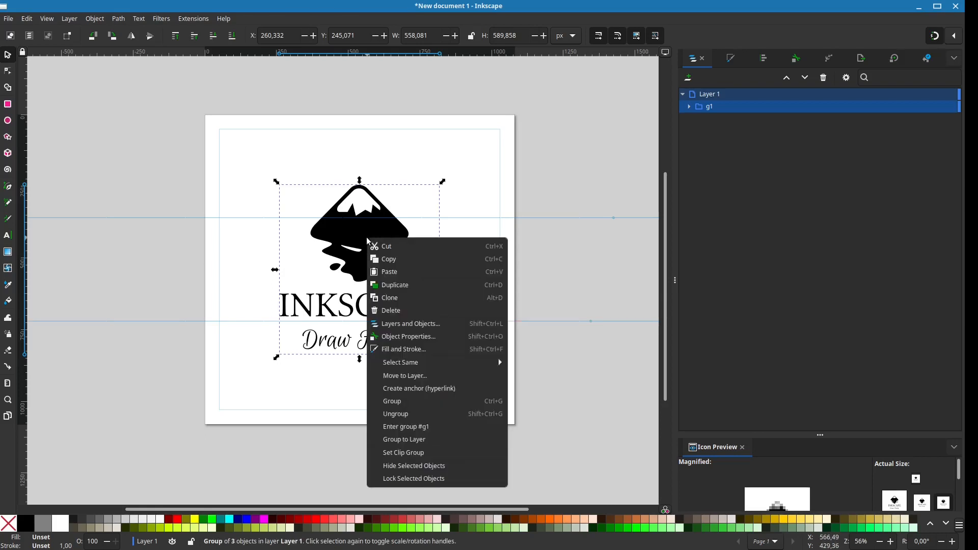
left_click(386, 410)
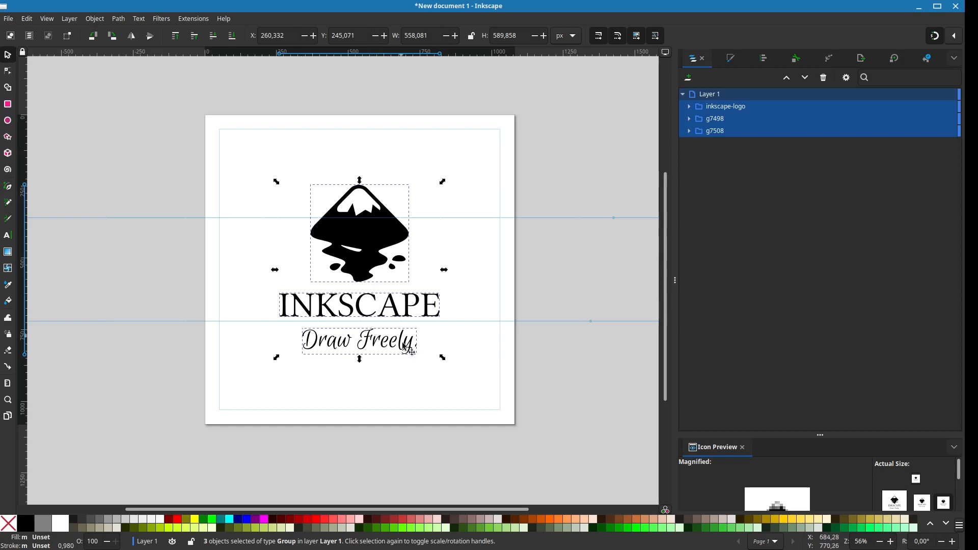
key("Escape")
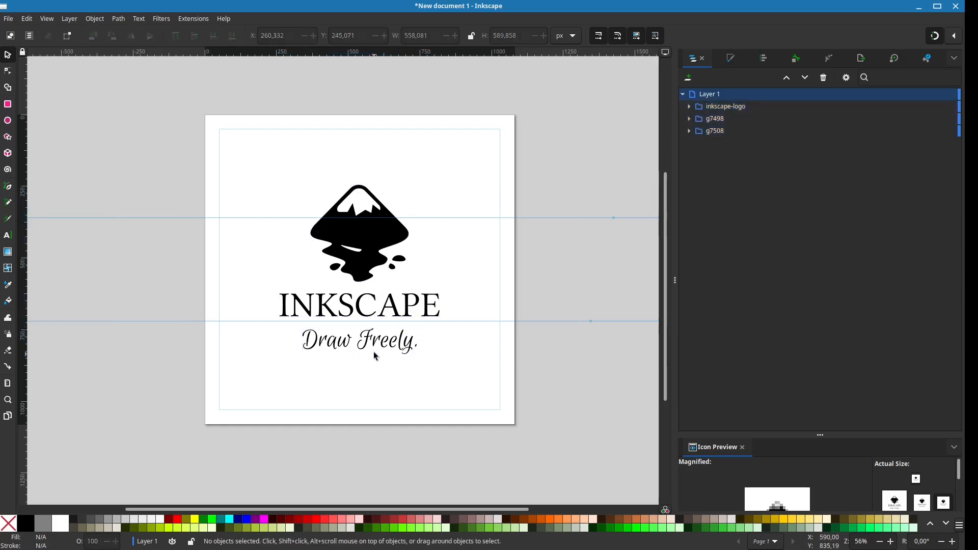
Add the text "20 Years of" in Euphoria Script, size 64 pt, near the page's upper margin.
left_click(7, 236)
left_click(294, 147)
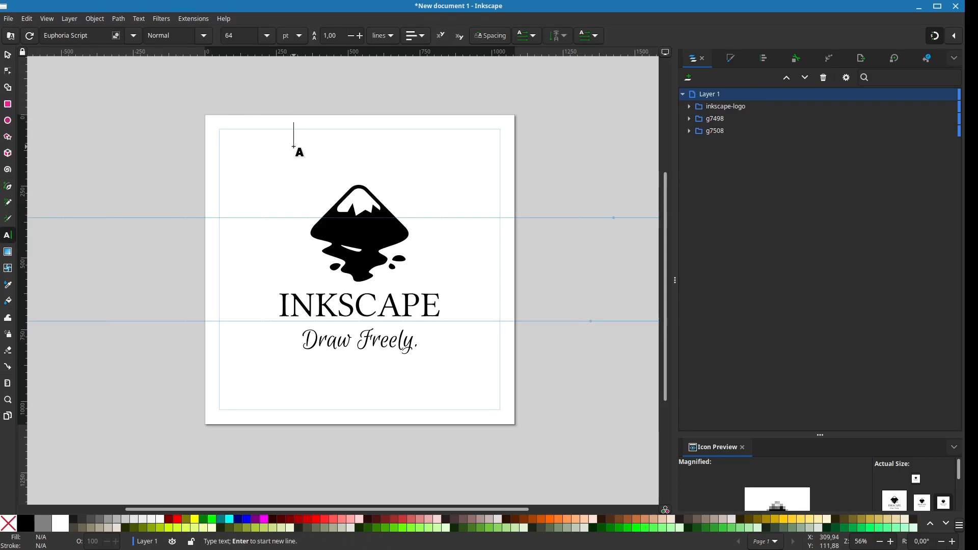
type("20 ")
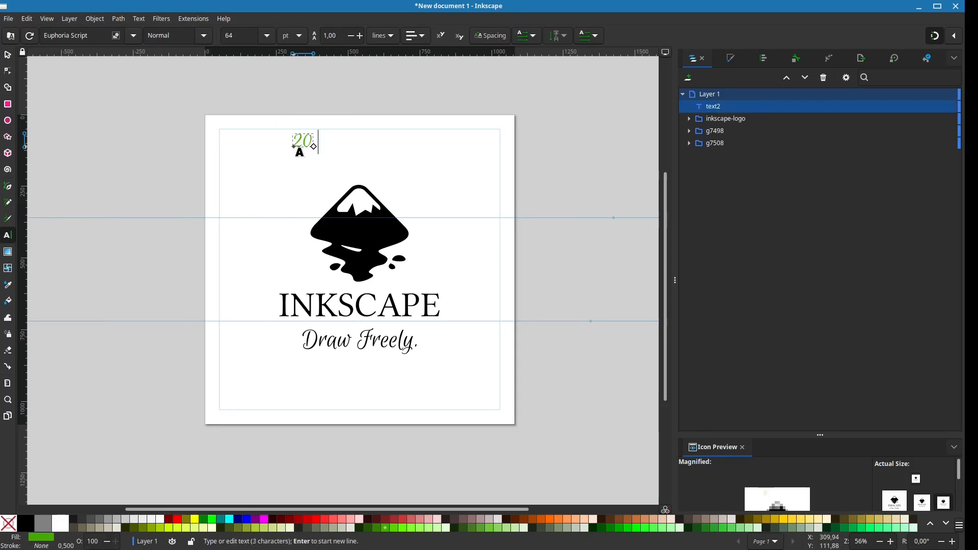
type("years")
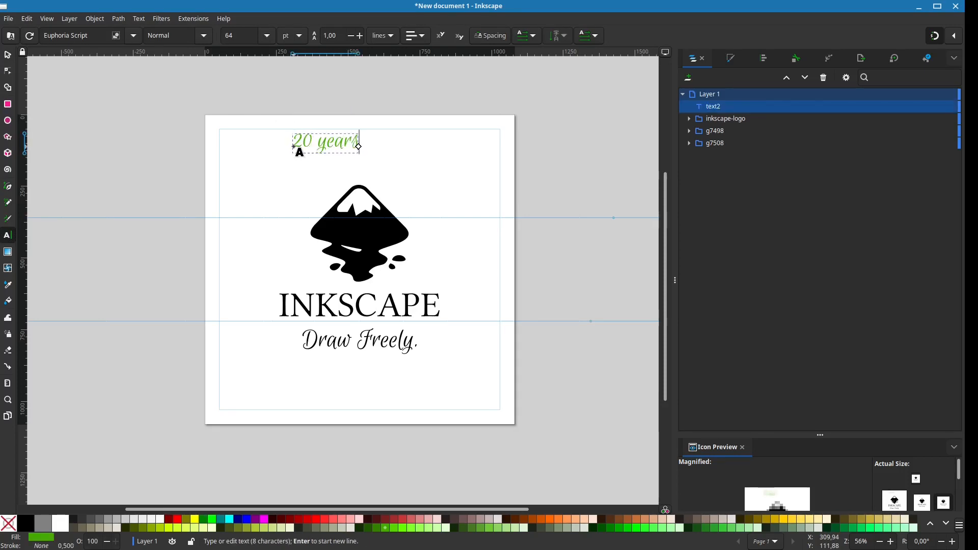
key("Left")
key("Left")
key("Left")
key("Left")
key("BackSpace")
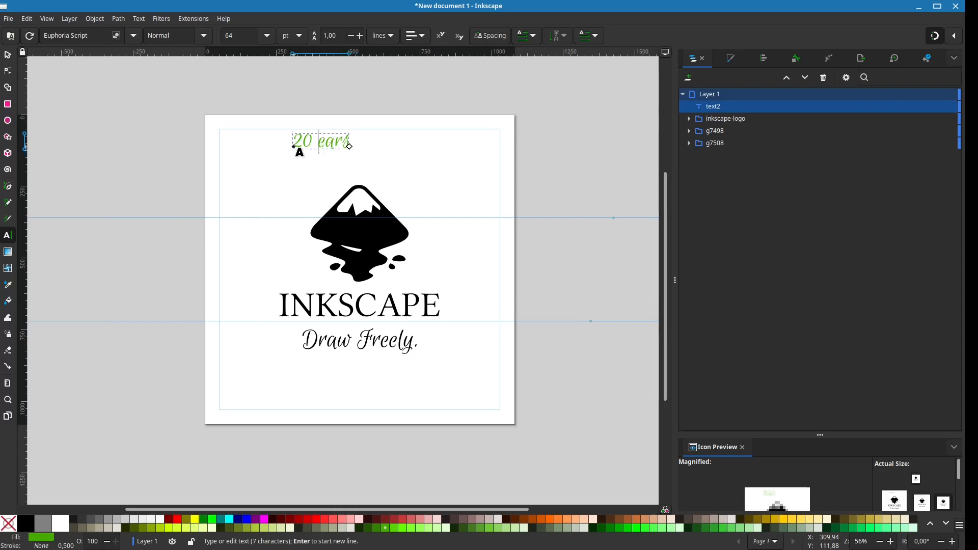
type("Y")
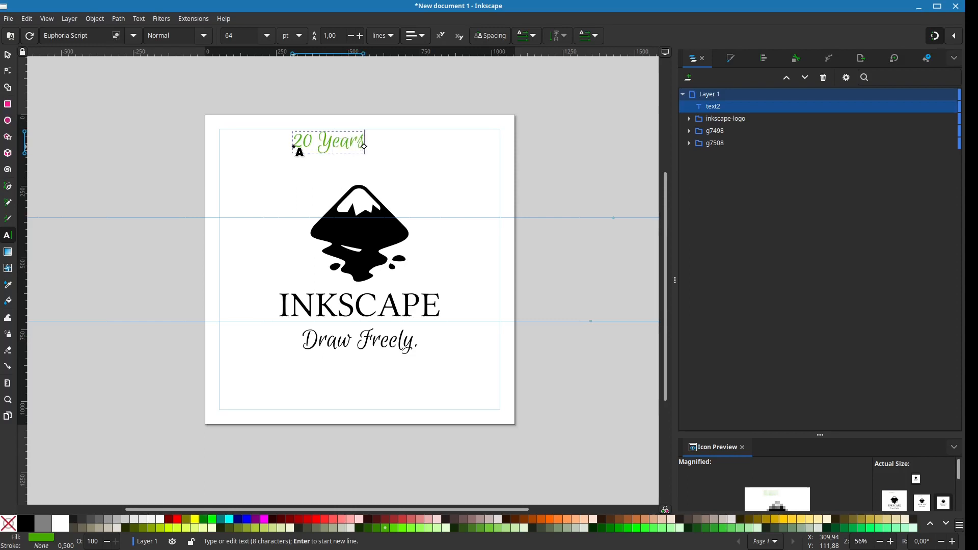
key("End")
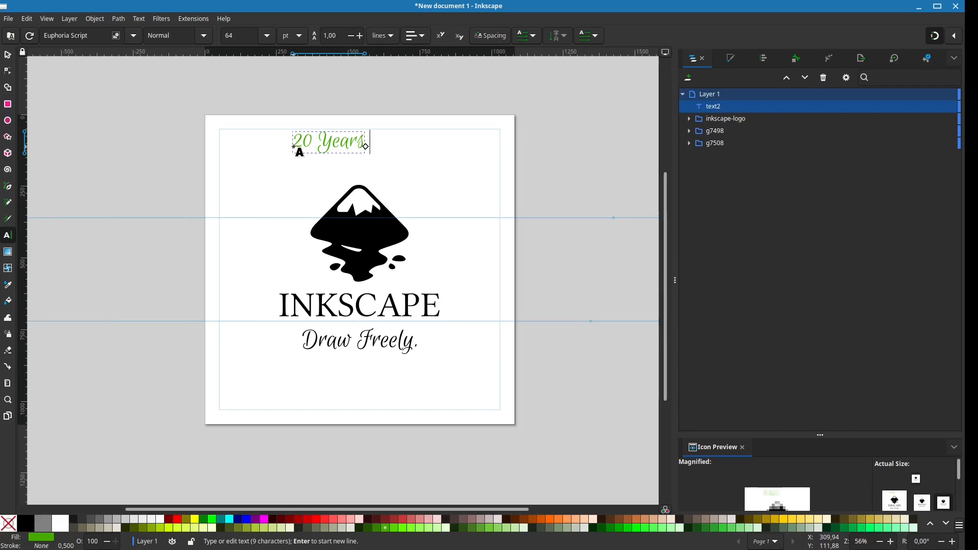
type("of")
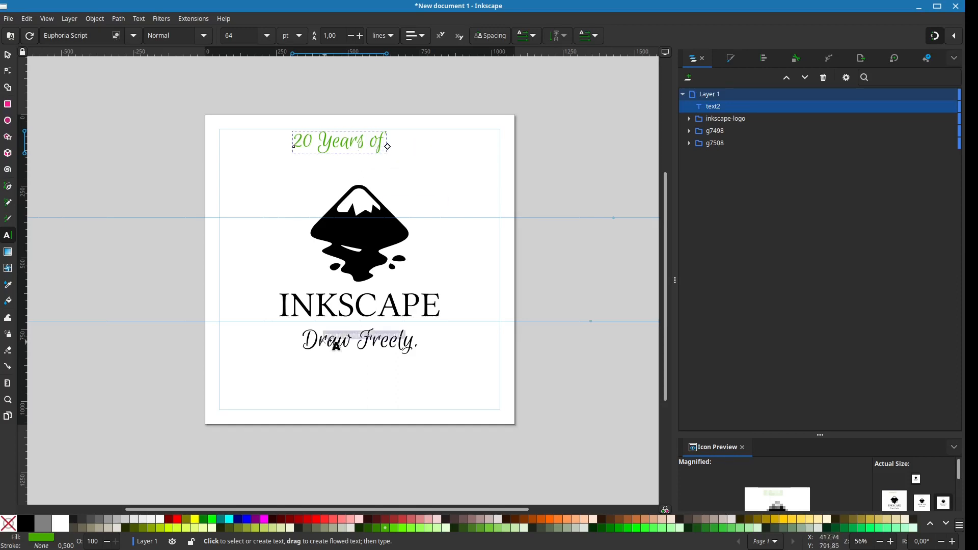
Add two separate text objects above the mountain logo: "Drawing" on its left and "Freely" on its right.
left_click(259, 182)
type("Dr")
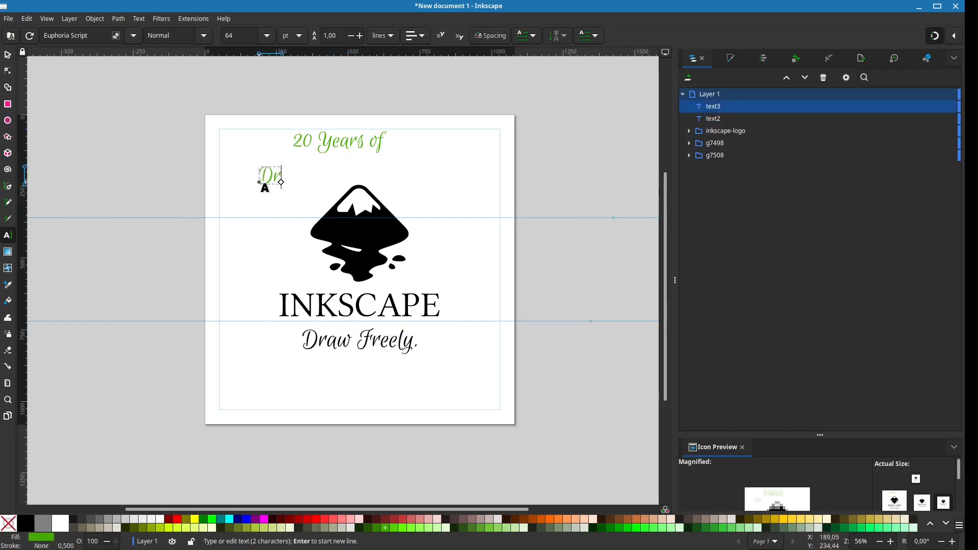
type("awing")
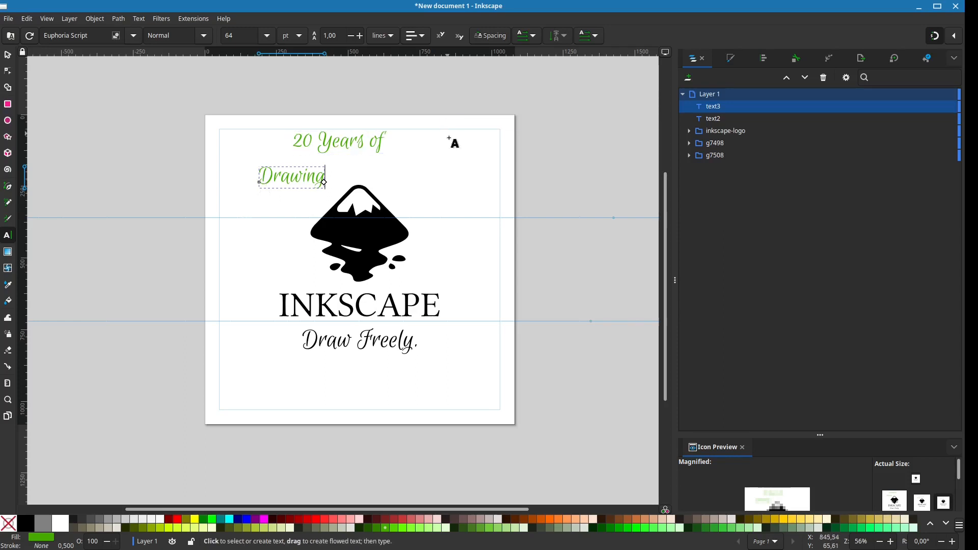
key("Escape")
left_click(416, 188)
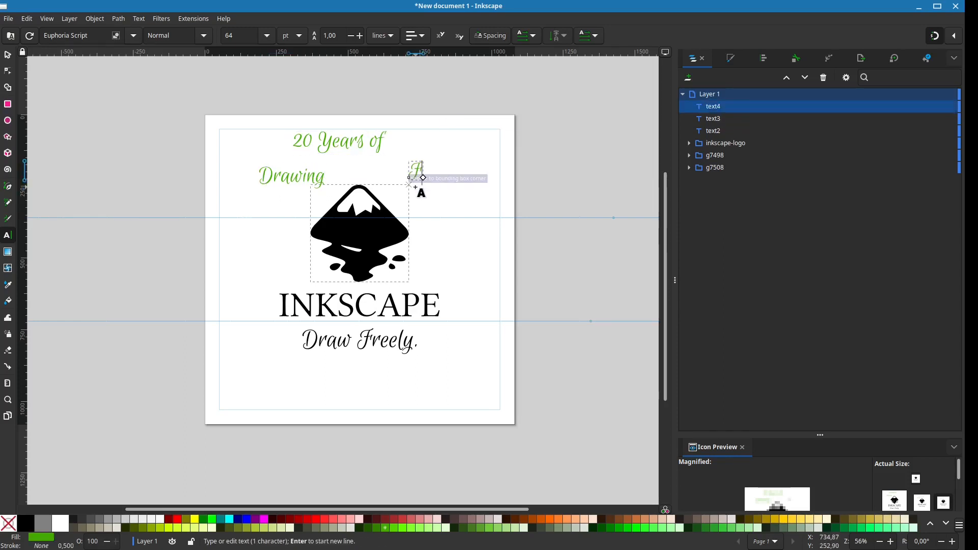
type("Freely")
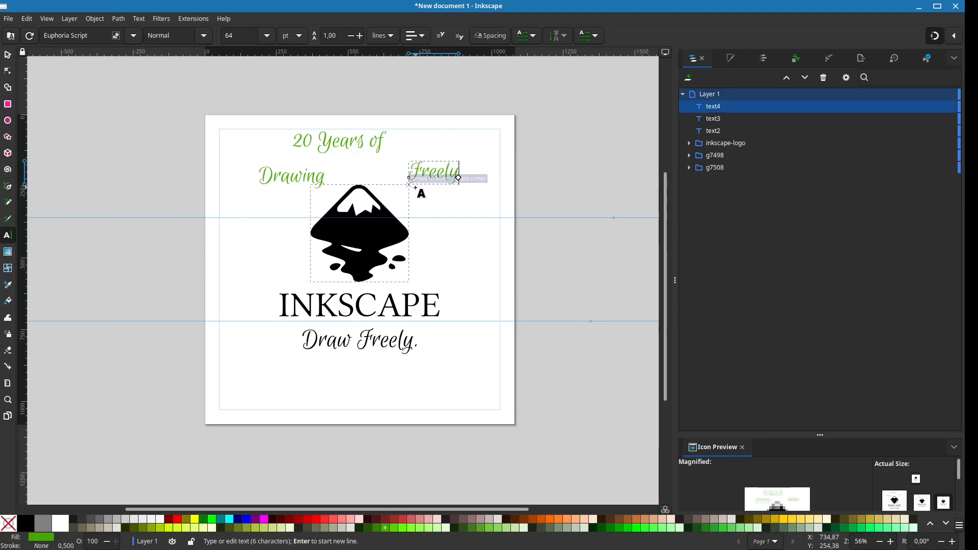
key("Escape")
Scale the three green text objects up together to about 151%, keeping their proportions.
left_click(9, 55)
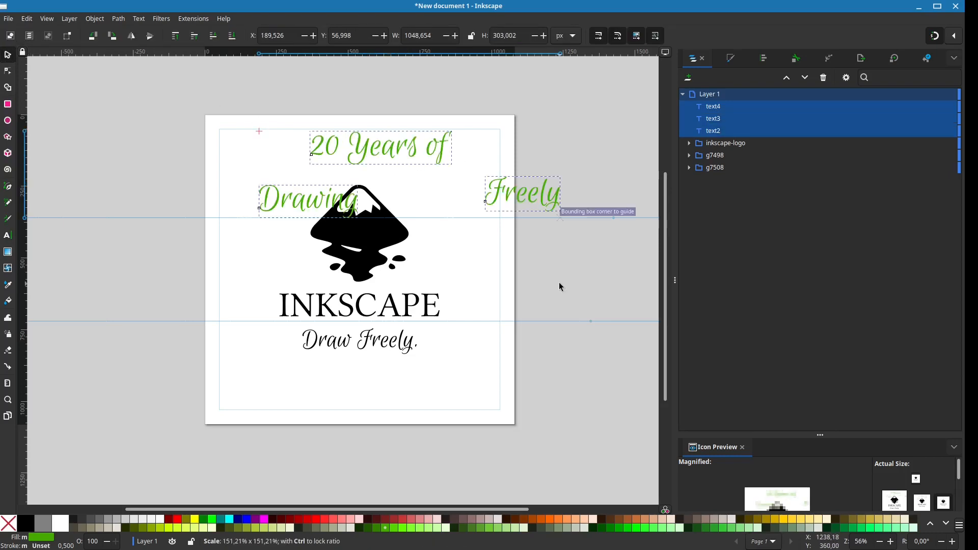
left_click_drag(559, 283, 514, 256)
left_click_drag(515, 257, 560, 308)
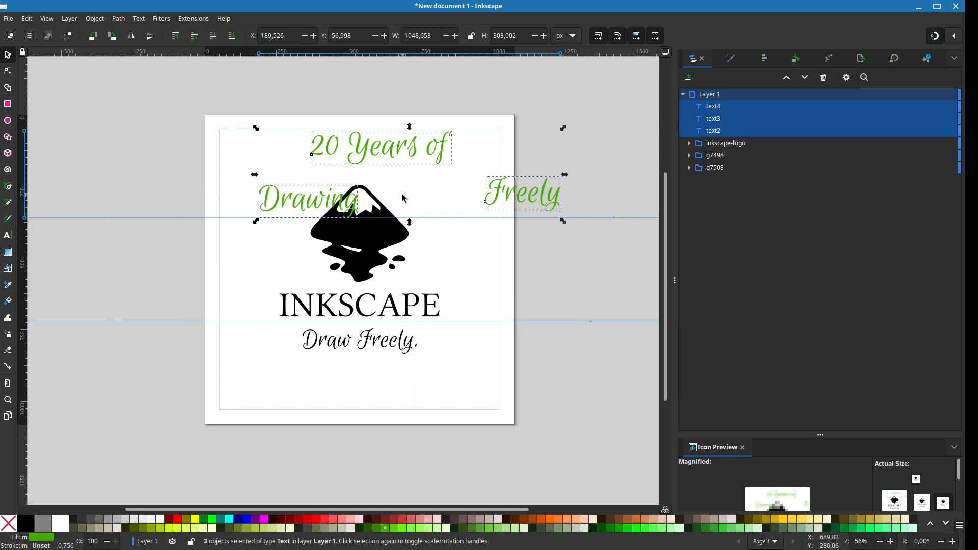
Delete the black "Draw Freely." tagline and move the mountain logo and INKSCAPE wordmark together to just below the upper guide.
left_click(355, 342)
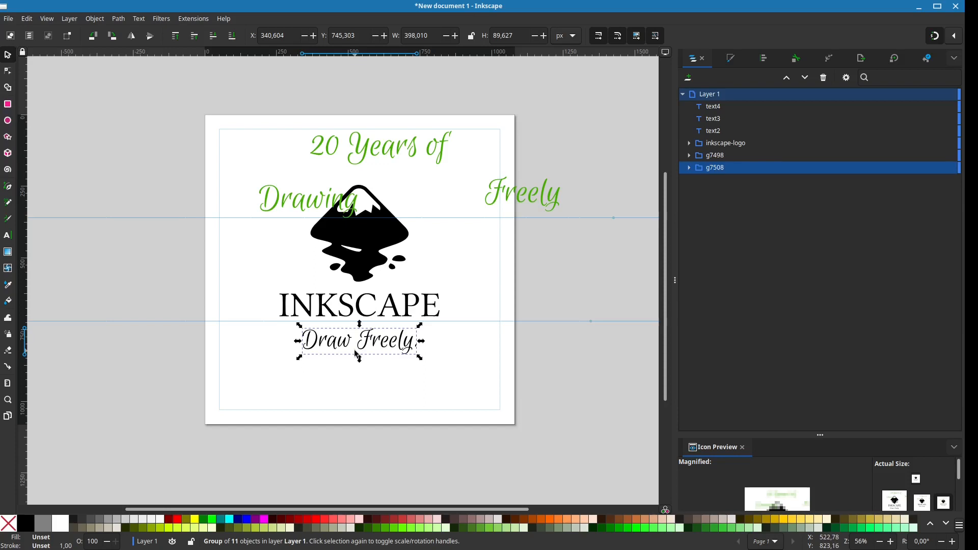
key("Delete")
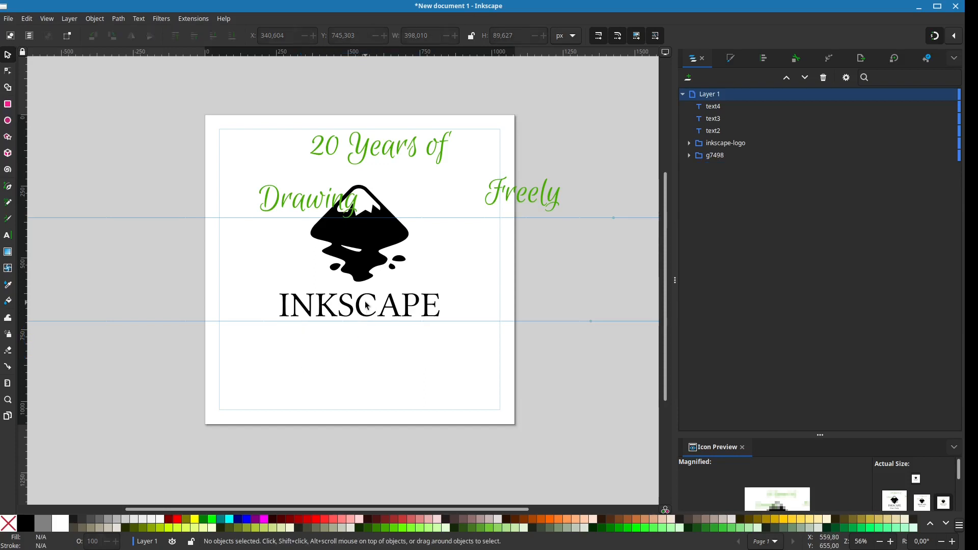
left_click(350, 308)
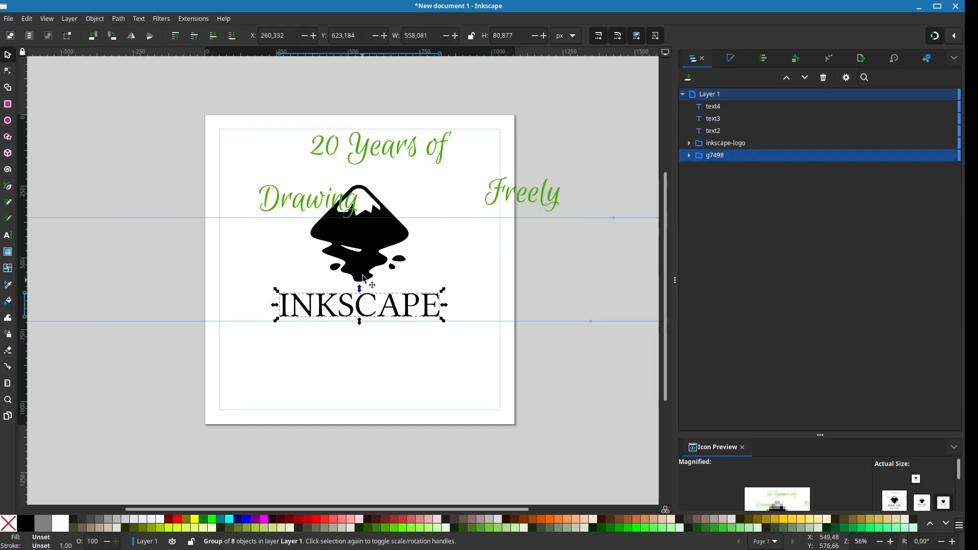
left_click(363, 278, "shift")
left_click_drag(368, 248, 369, 283)
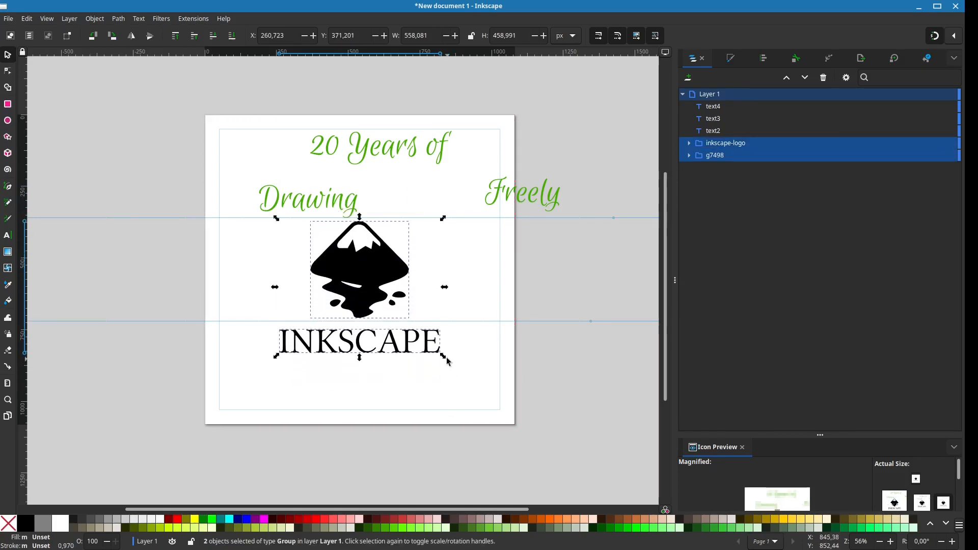
Enlarge the mountain logo and INKSCAPE wordmark together to about 769 px wide, reaching the right margin, and turn off snapping.
left_click_drag(448, 361, 499, 414)
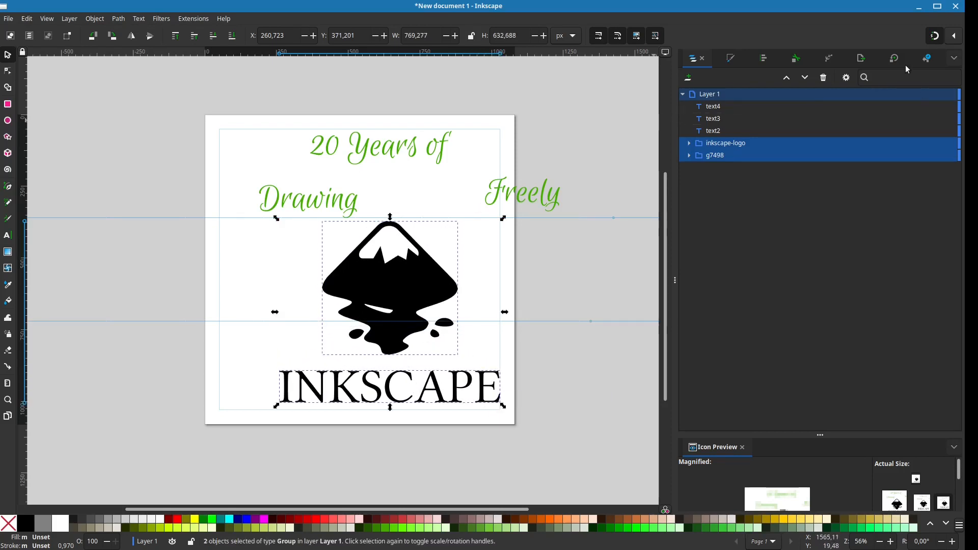
left_click(933, 35)
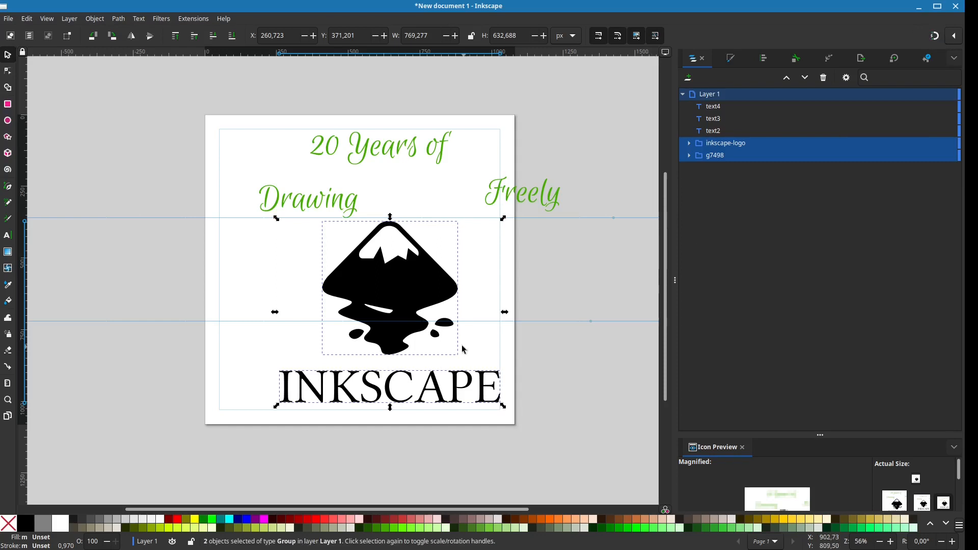
Center the mountain logo and INKSCAPE wordmark horizontally on the page, and enlarge them to about 809 px wide between the upper guide and bottom margin.
left_click_drag(393, 285, 363, 287)
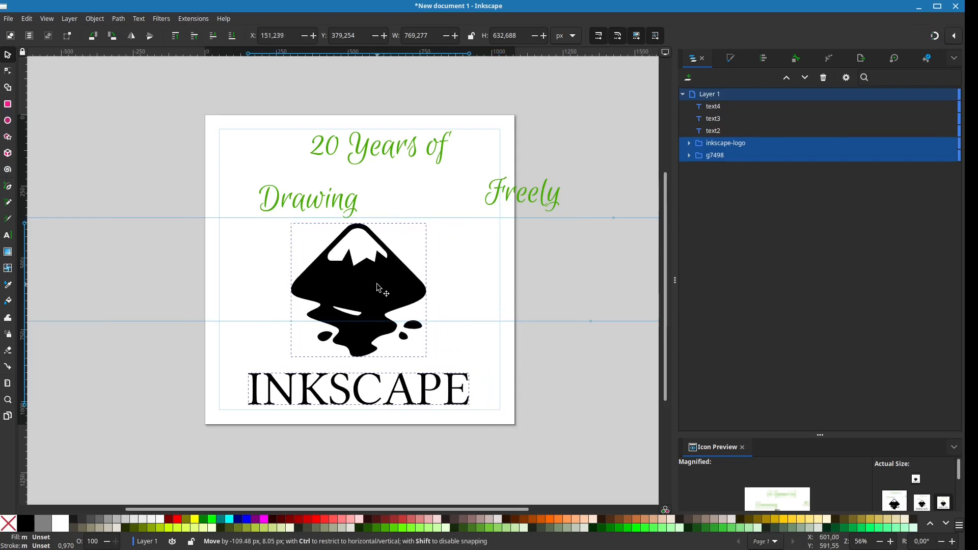
left_click(763, 57)
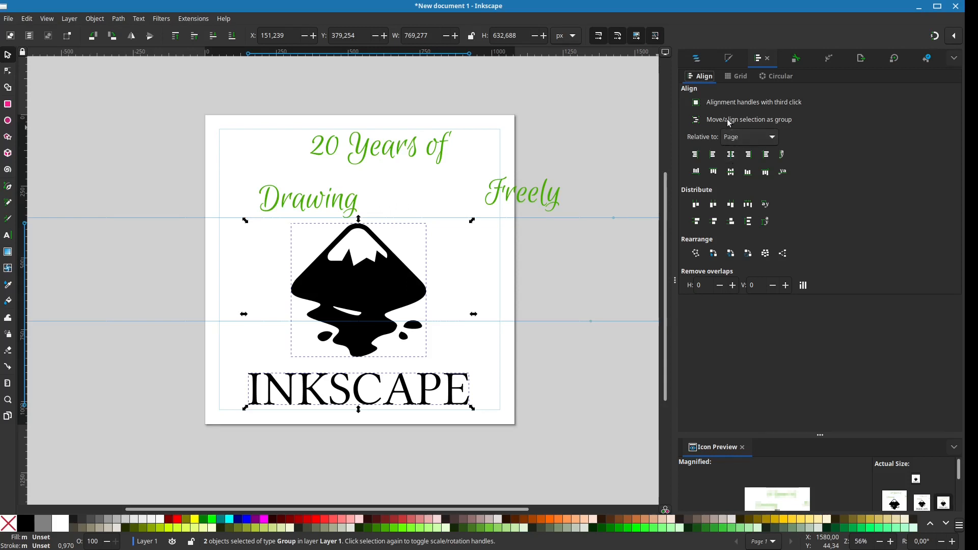
left_click(732, 155)
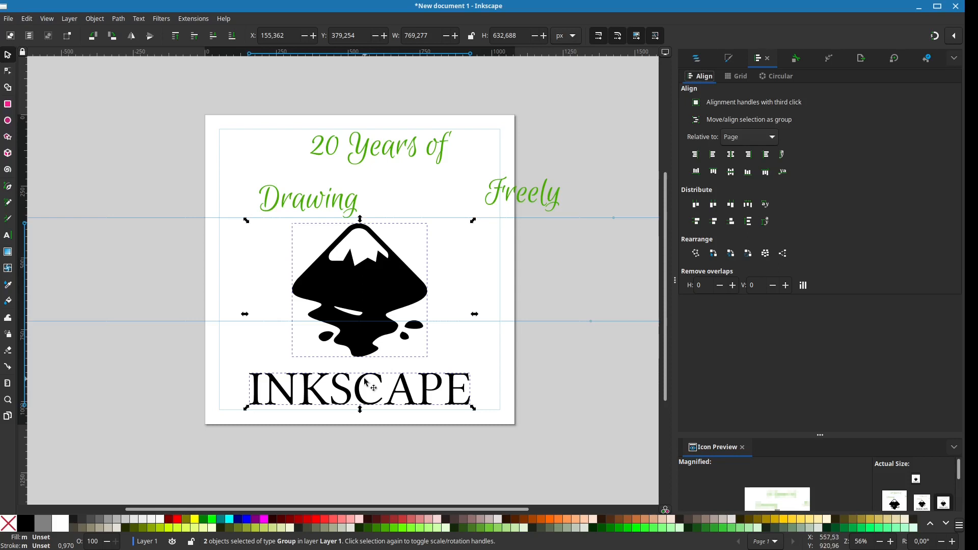
left_click_drag(363, 385, 365, 390)
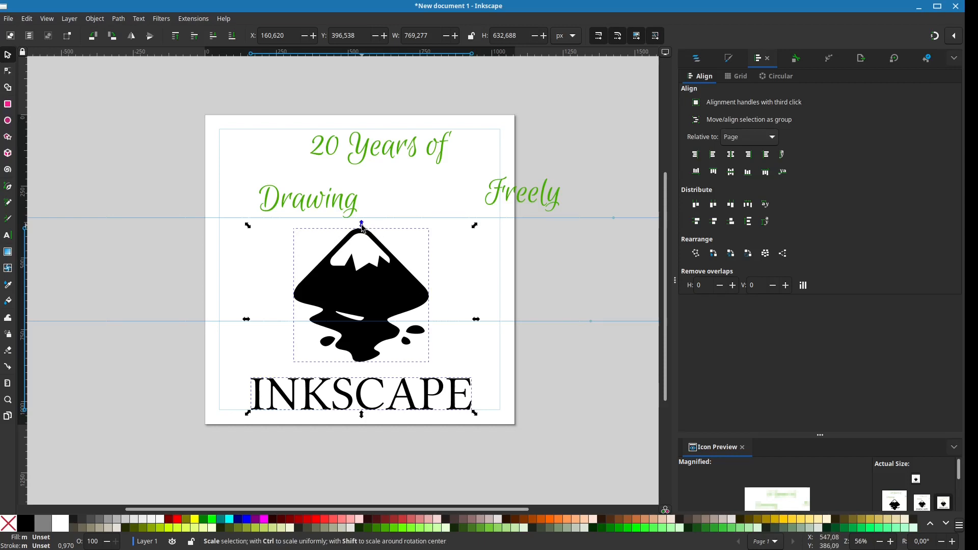
left_click_drag(362, 224, 363, 219)
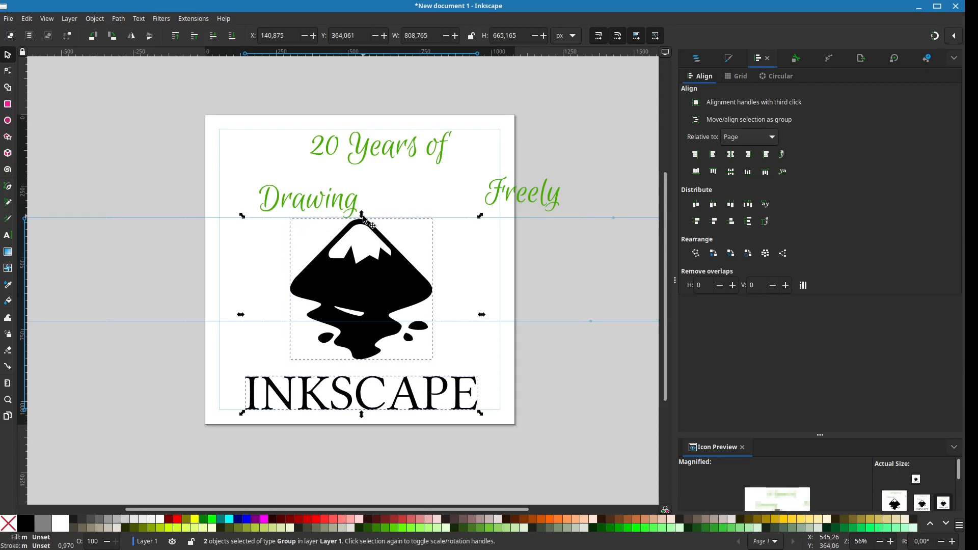
Scale the three green texts up together to about 1259 px wide and center "20 Years of" horizontally on the page.
left_click(377, 153)
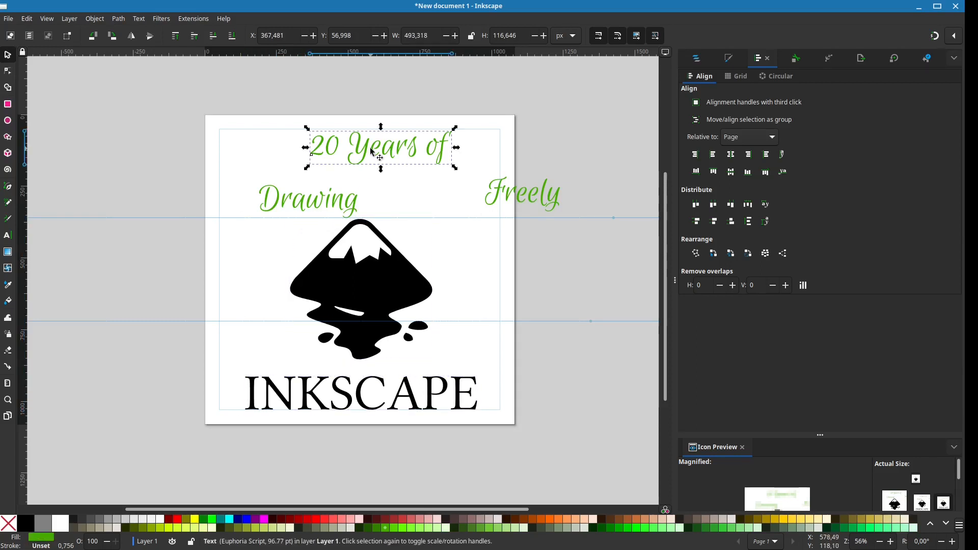
left_click(329, 205, "shift")
left_click(514, 204, "shift")
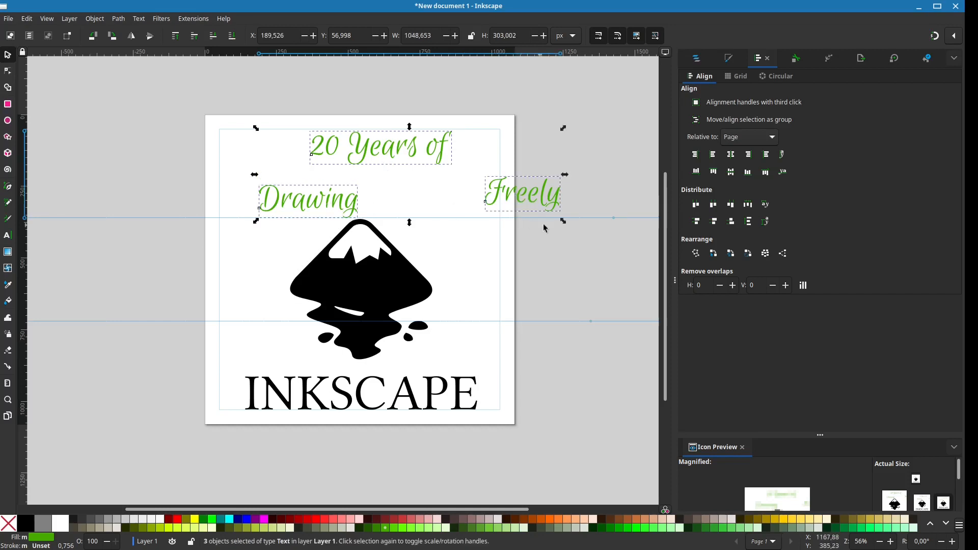
left_click_drag(564, 226, 623, 248)
left_click(457, 200)
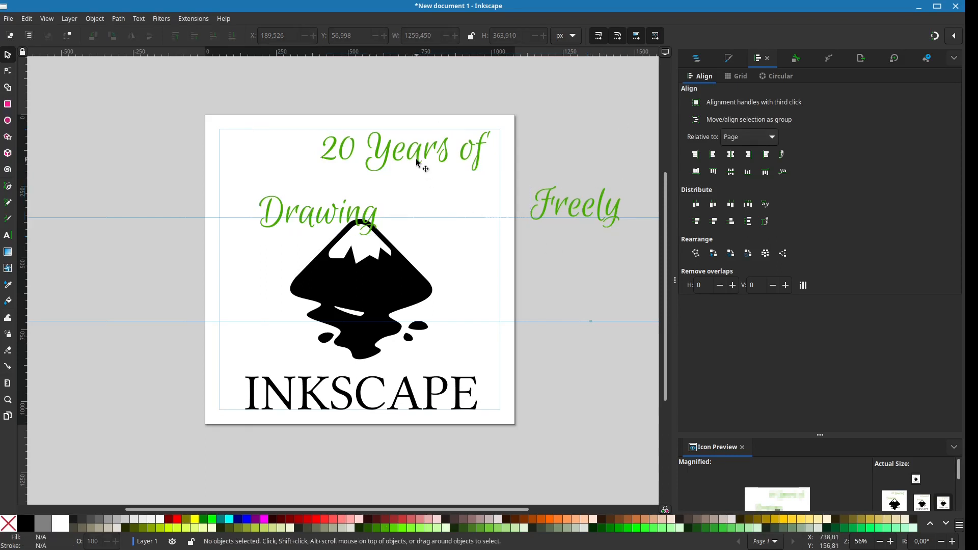
left_click_drag(414, 158, 371, 156)
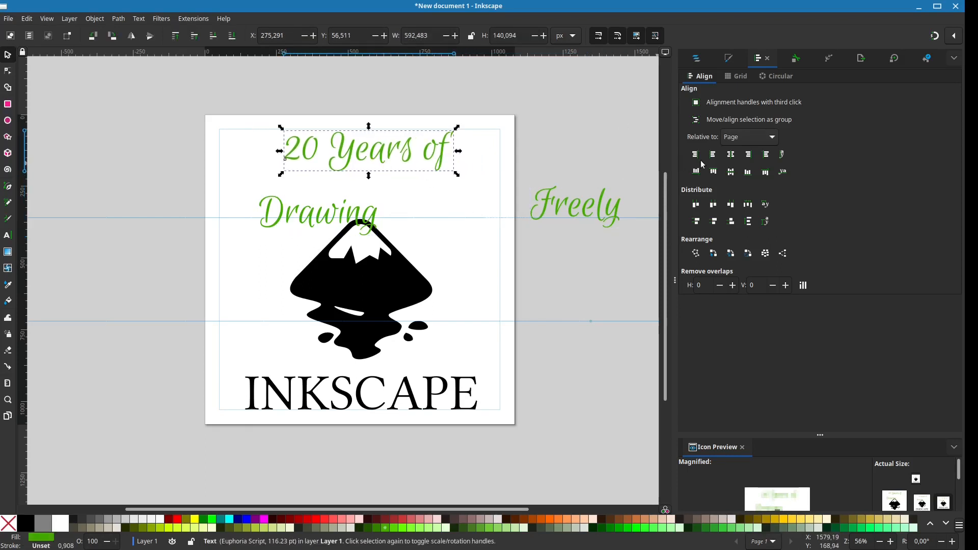
left_click(731, 154)
Rotate the "Drawing" text by -45° and place it along the left slope of the mountain logo.
left_click(305, 225)
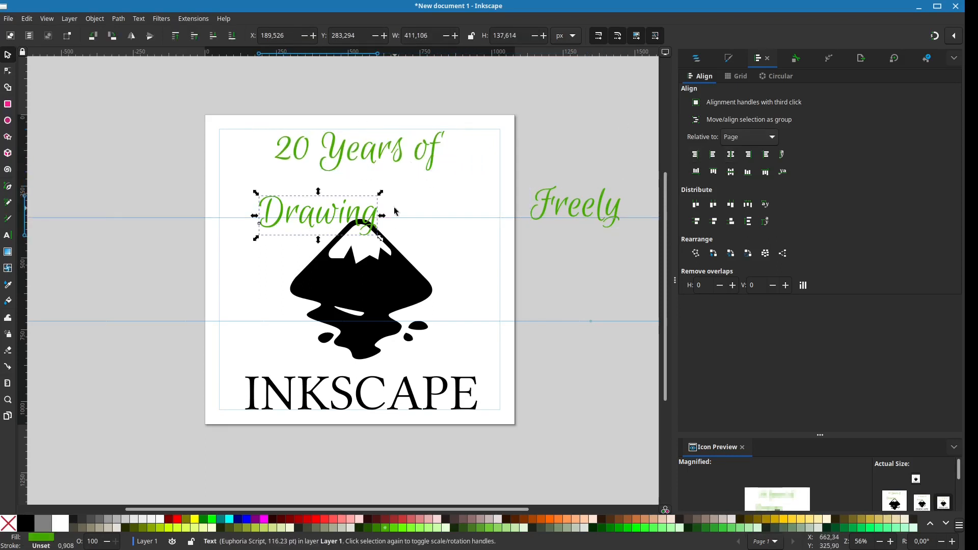
left_click(332, 210)
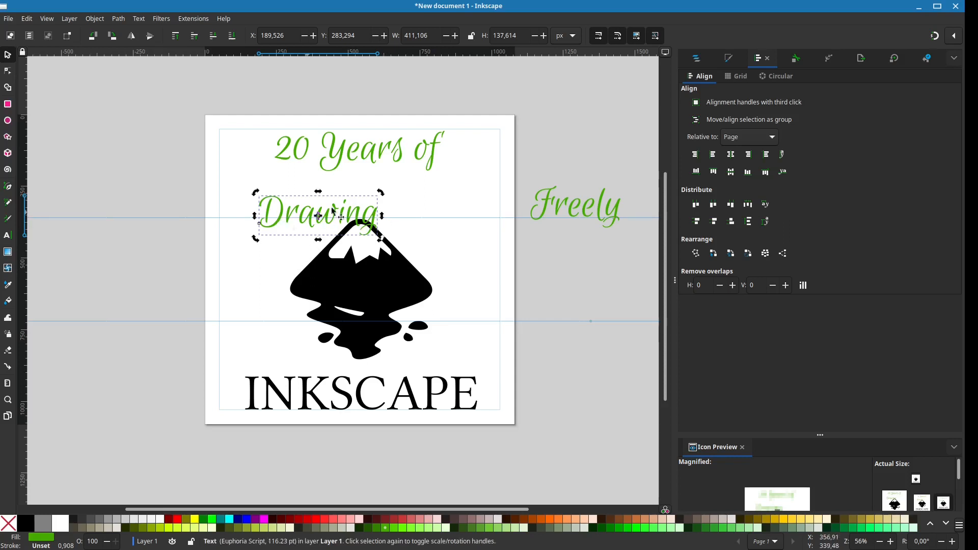
left_click_drag(381, 192, 354, 145)
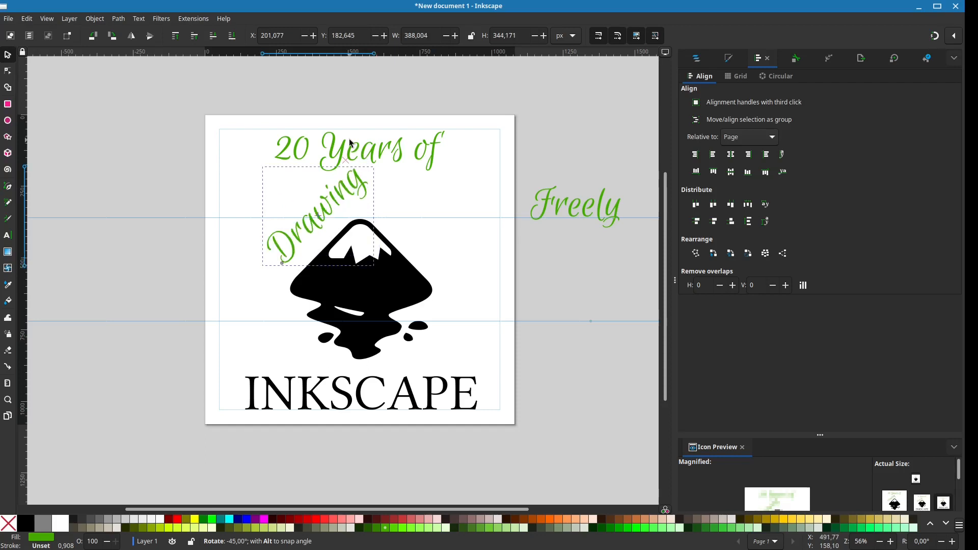
left_click_drag(350, 138, 349, 139)
left_click_drag(330, 195, 293, 203)
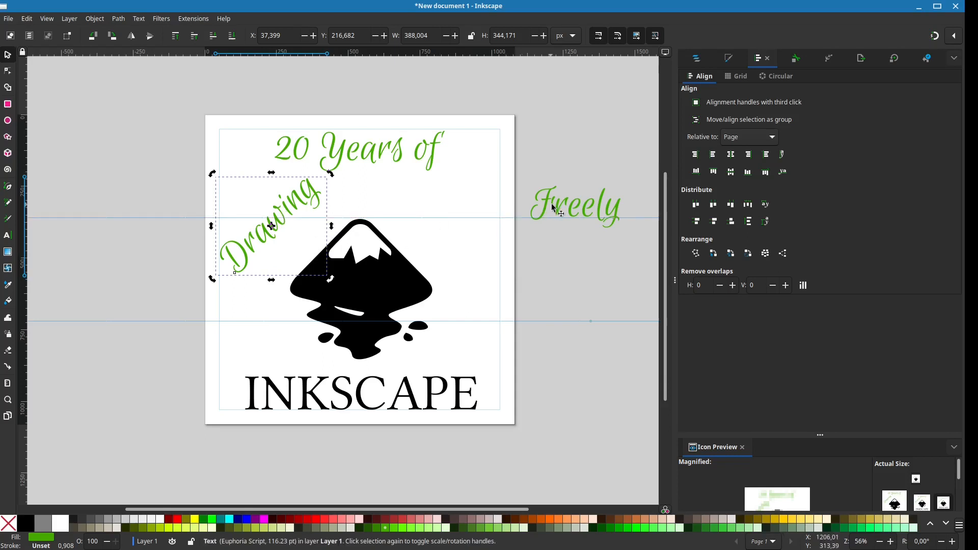
Move "Freely" beside the mountain, rotate it clockwise to follow the right slope, and lower "Drawing" slightly to match.
mouse_move(550, 209)
left_mouse_down()
mouse_move(399, 211)
mouse_move(414, 213)
left_mouse_up()
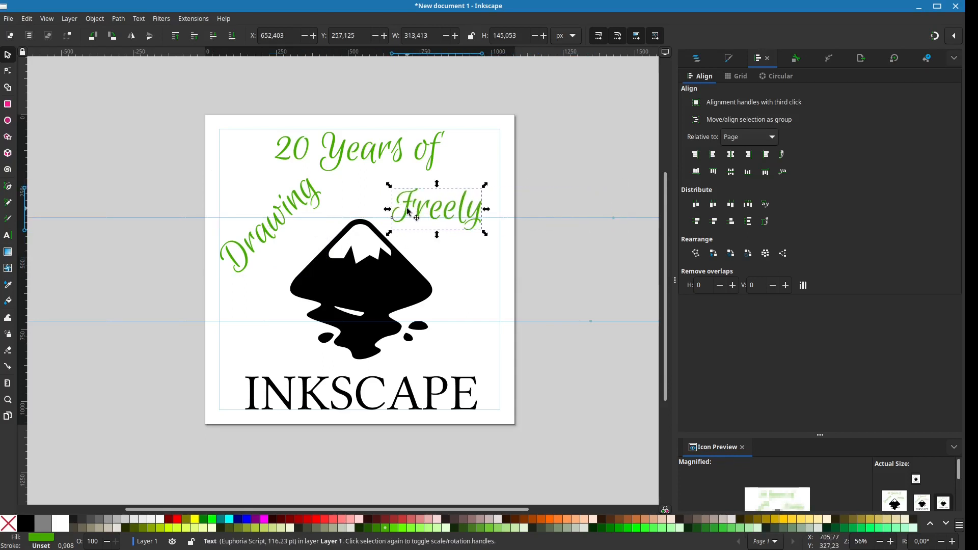
left_click(466, 218)
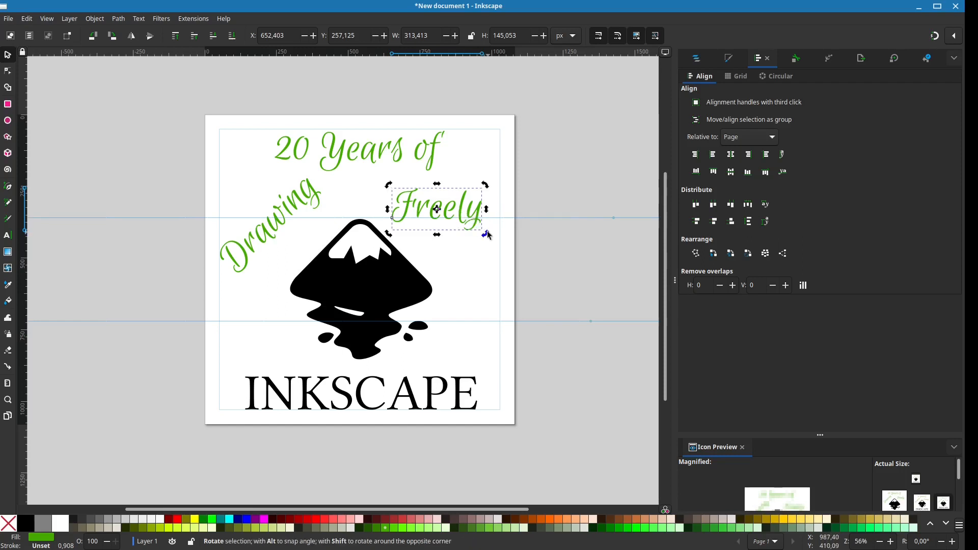
left_click_drag(487, 231, 461, 253)
left_click_drag(424, 199, 420, 221)
left_click_drag(272, 229, 271, 242)
left_click_drag(429, 222, 427, 221)
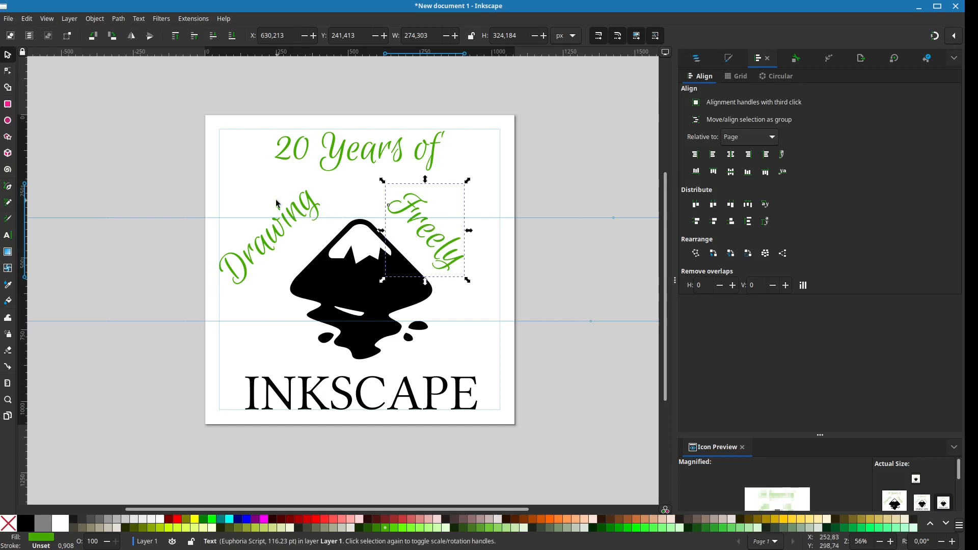
Scale "20 Years of", "Drawing" and "Freely" up together to about 931 px wide, with their top edge at the upper margin.
left_click(294, 216, "shift")
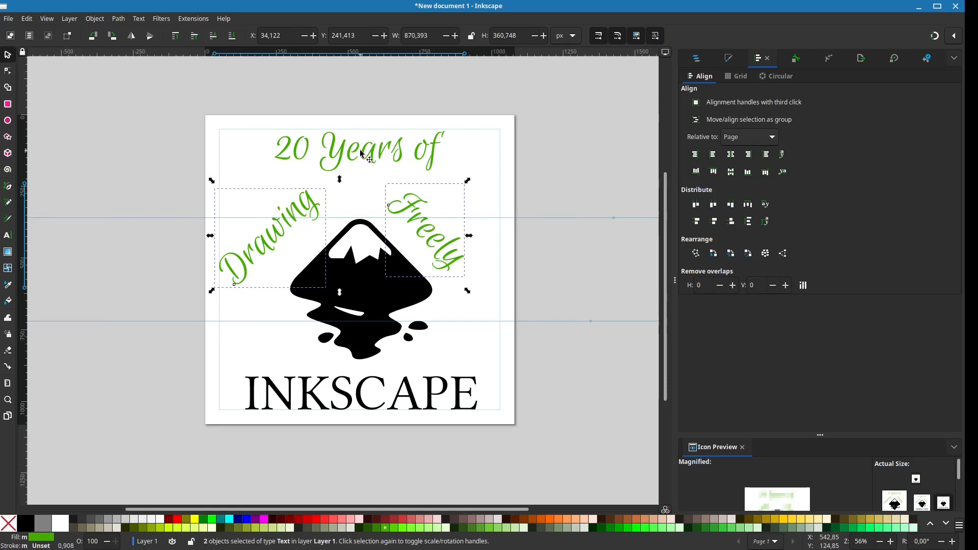
left_click(363, 155, "shift")
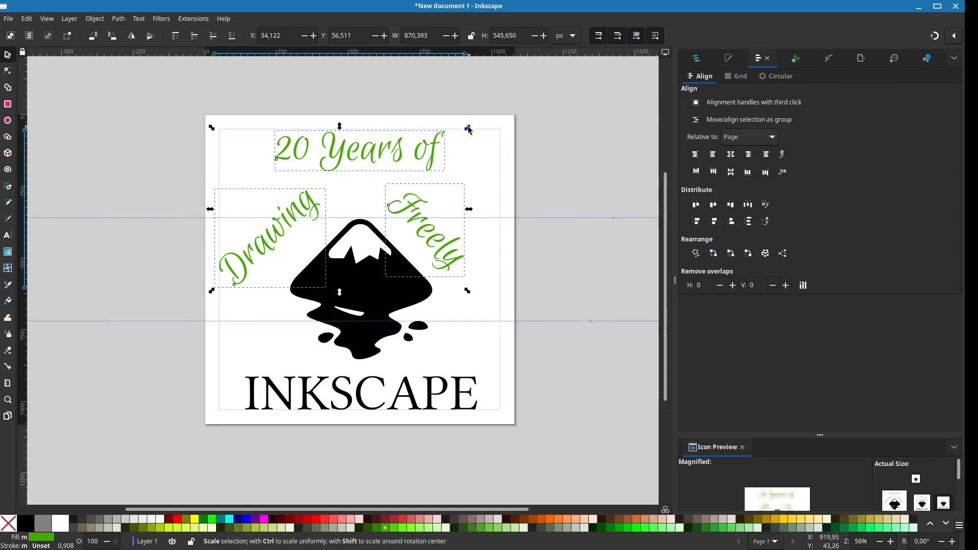
left_click_drag(468, 132, 487, 121)
left_click_drag(393, 146, 393, 153)
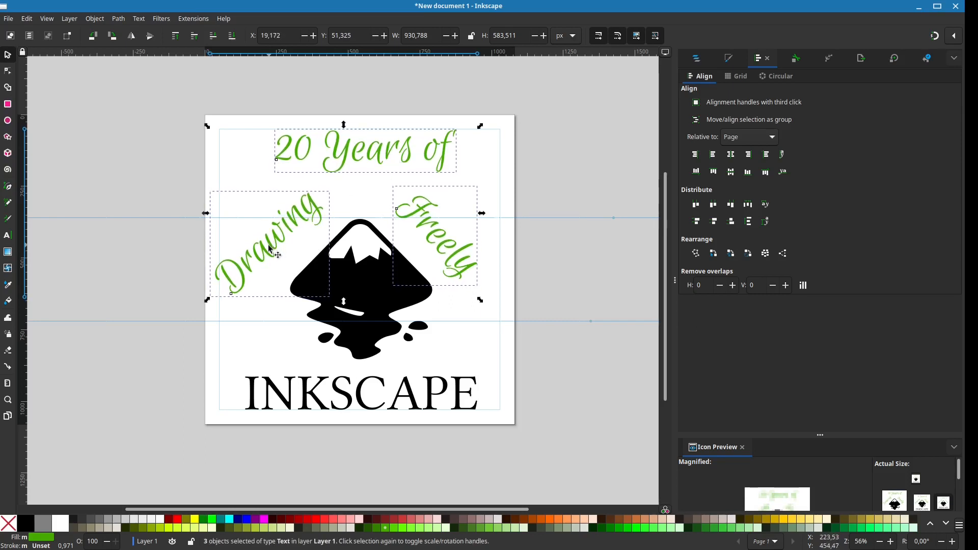
Shift "Drawing" and "Freely" slightly up and to the right along the mountain's slopes.
left_click(271, 248)
left_click_drag(271, 247, 275, 242)
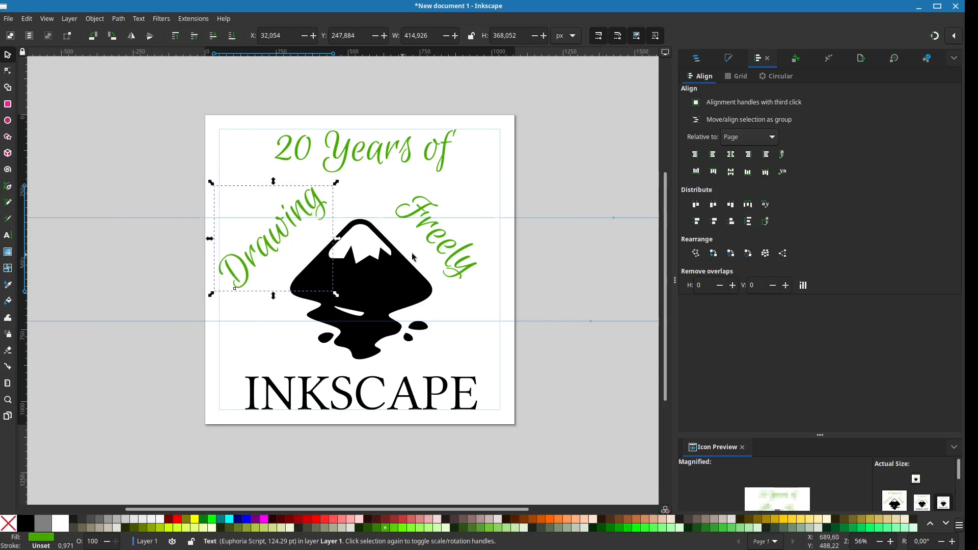
left_click(438, 228)
left_click_drag(438, 229, 441, 225)
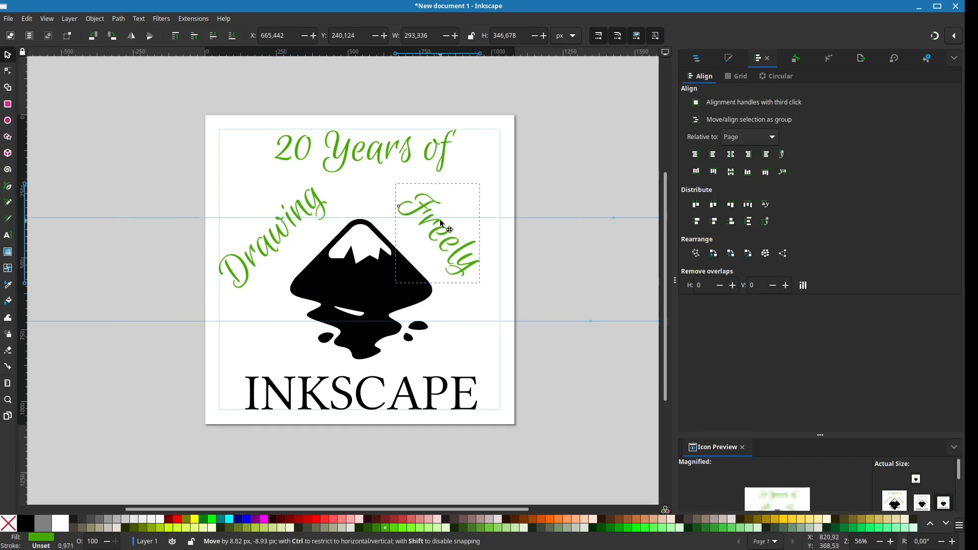
Enlarge the mountain logo and INKSCAPE wordmark together to about 872 px wide, and center "20 Years of" horizontally on the page.
left_click(379, 304)
left_click(366, 393, "shift")
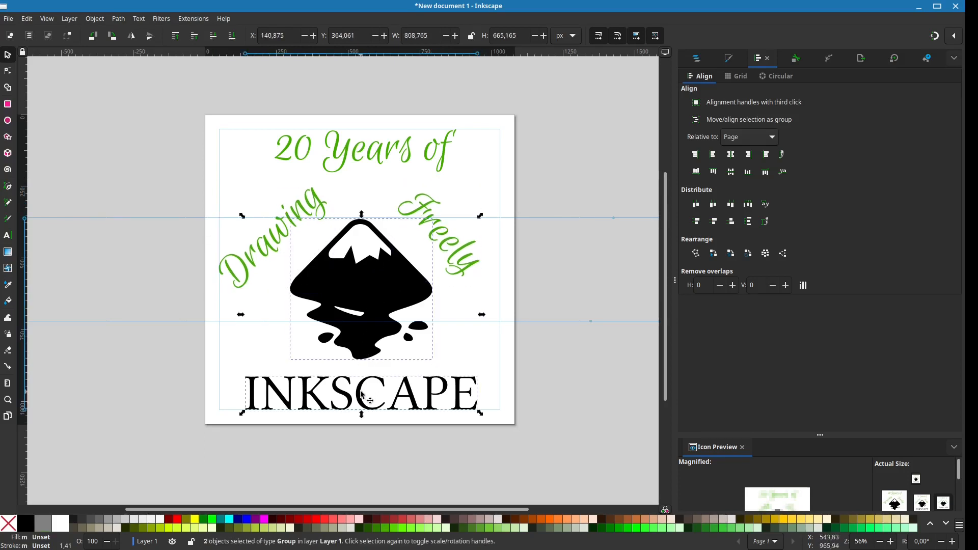
mouse_move(364, 216)
left_mouse_down()
mouse_move(368, 190)
mouse_move(365, 202)
left_mouse_up()
left_click(564, 377)
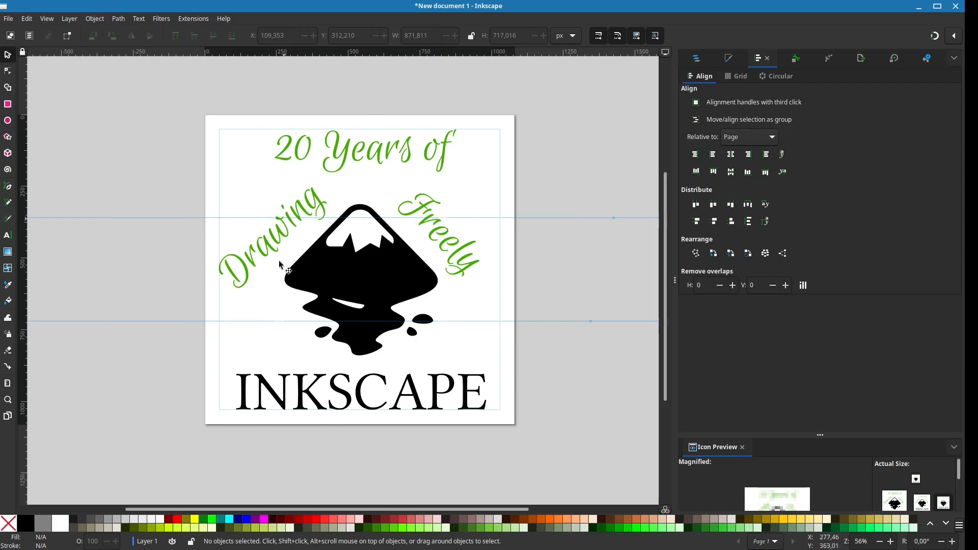
left_click(357, 164)
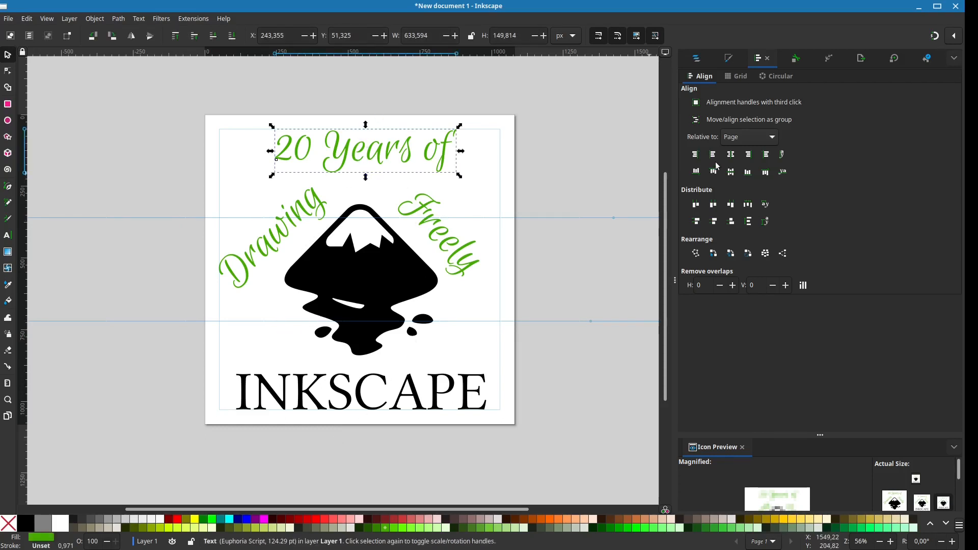
left_click(730, 156)
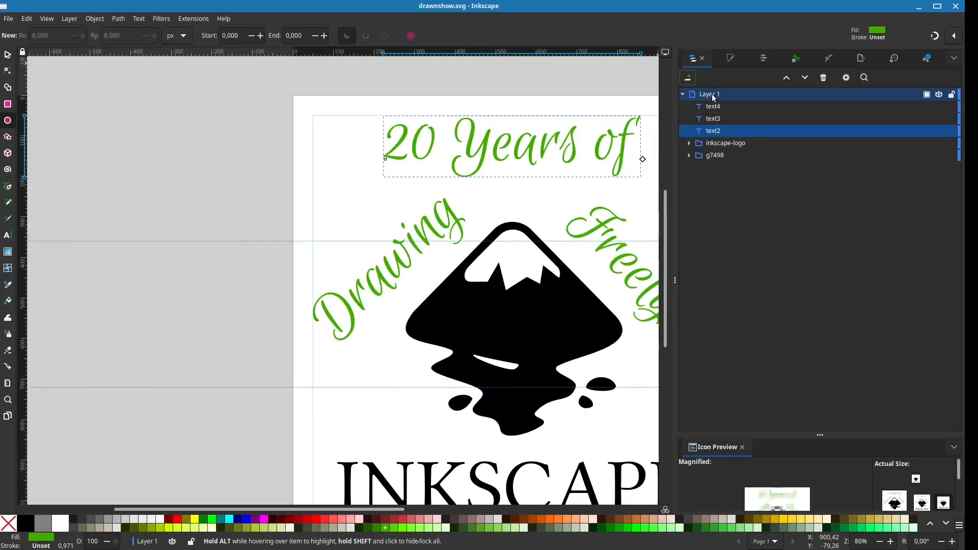
Rename the layer Layer 1 as "Teamplate".
double_click(712, 93)
key("BackSpace")
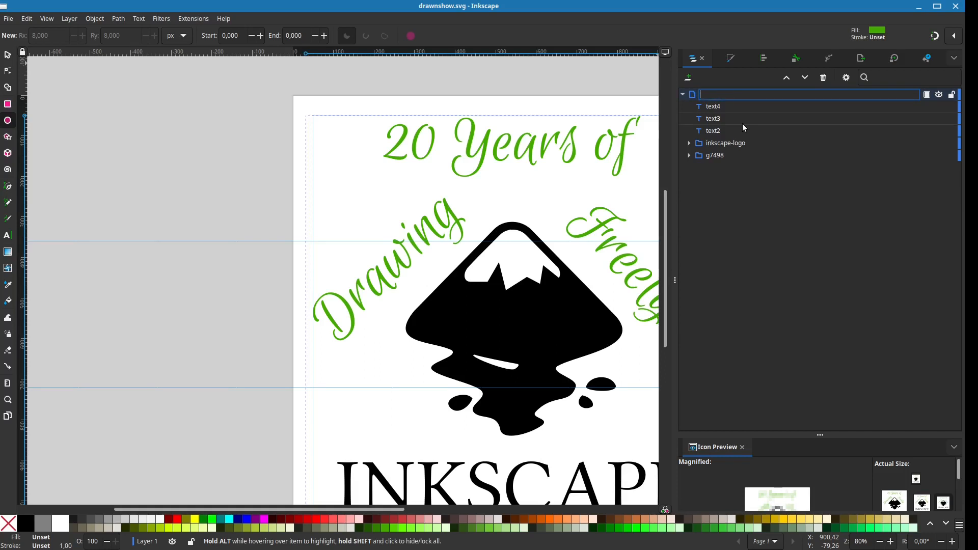
type("Teamplate")
key("Return")
Draw a green circle outside the page beside "Drawing" and set both its radii to 16 px.
scroll(221, 291, "up", 2)
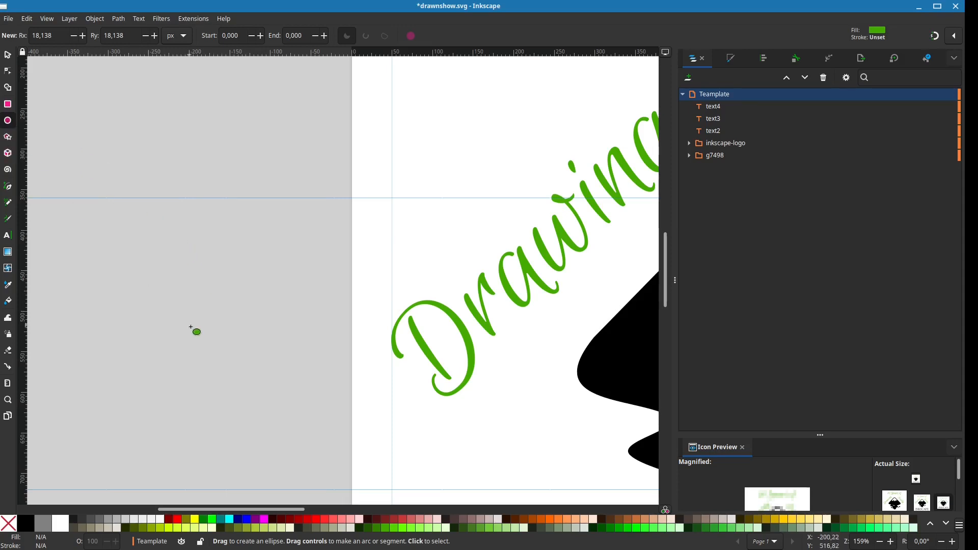
left_click_drag(236, 285, 251, 303)
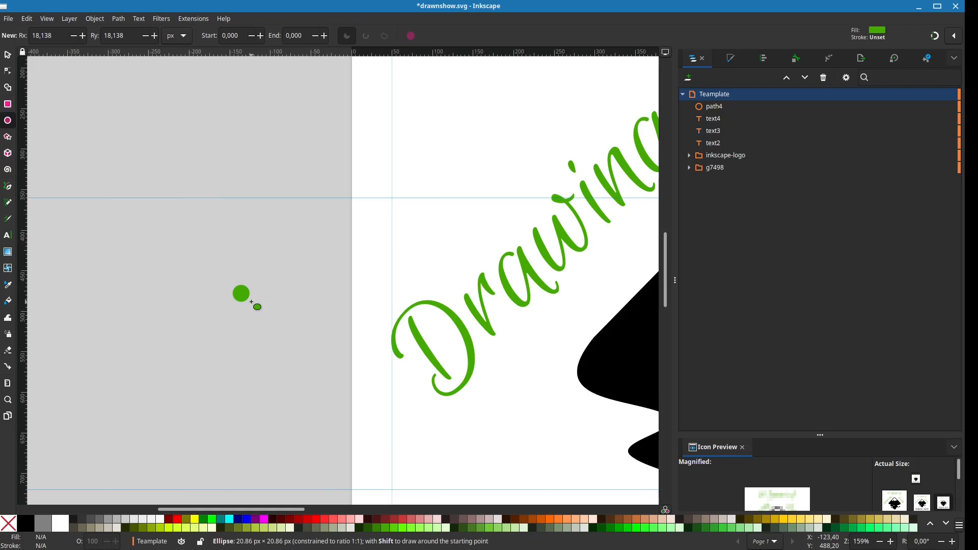
left_click_drag(252, 302, 253, 303)
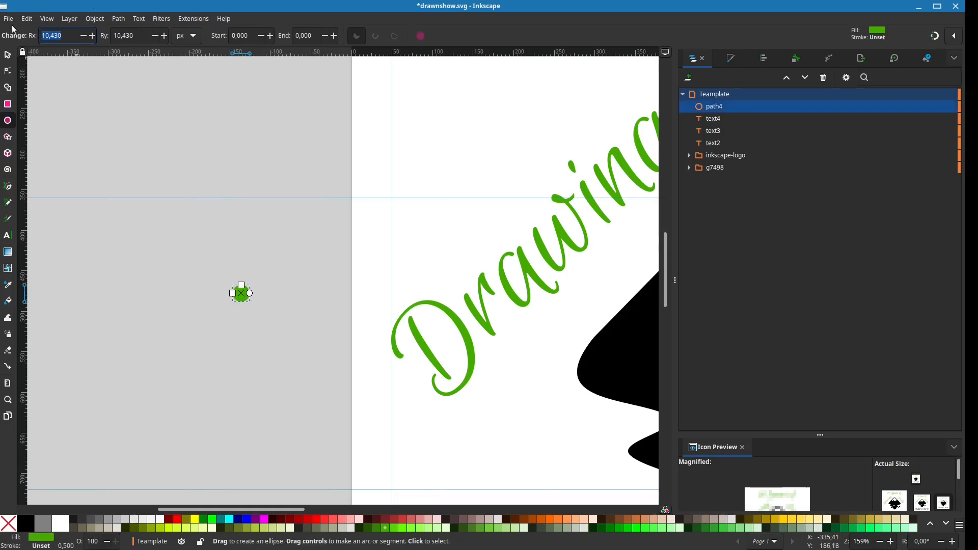
type("16")
key("Tab")
type("16")
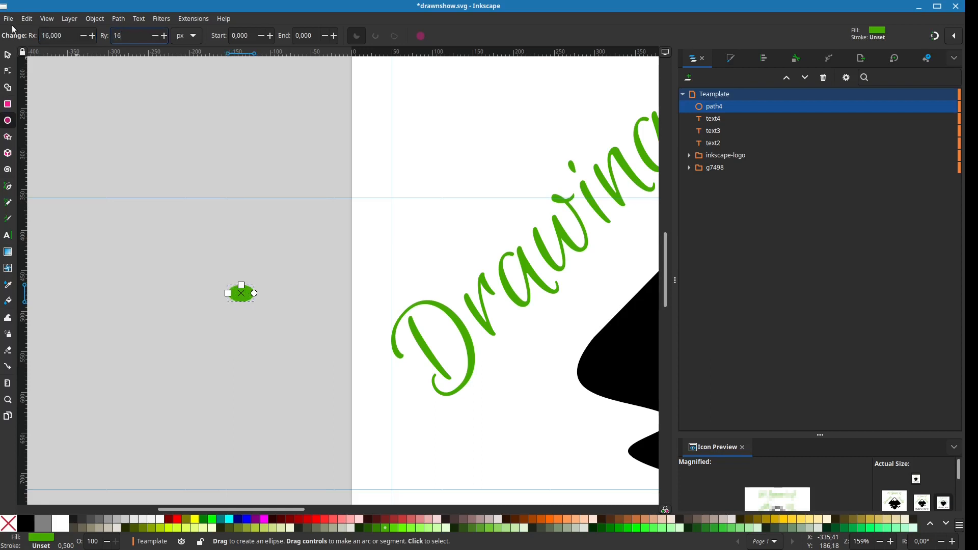
key("Tab")
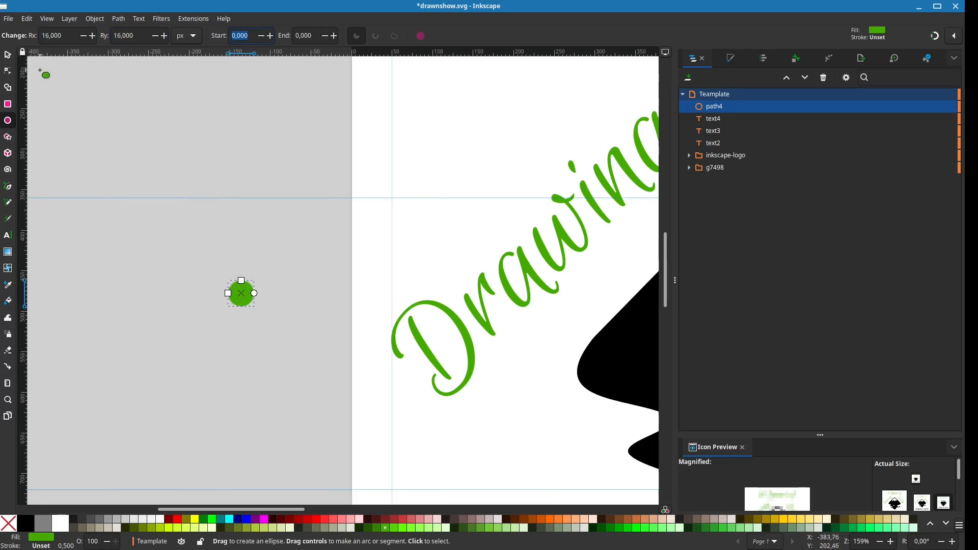
Convert the small green circle to a path and switch to the Selector tool.
left_click(120, 20)
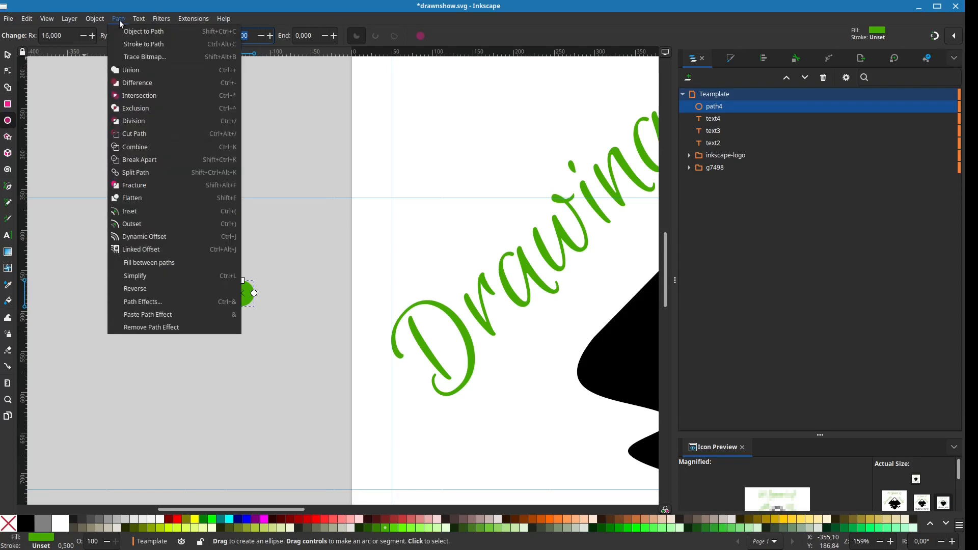
left_click(130, 31)
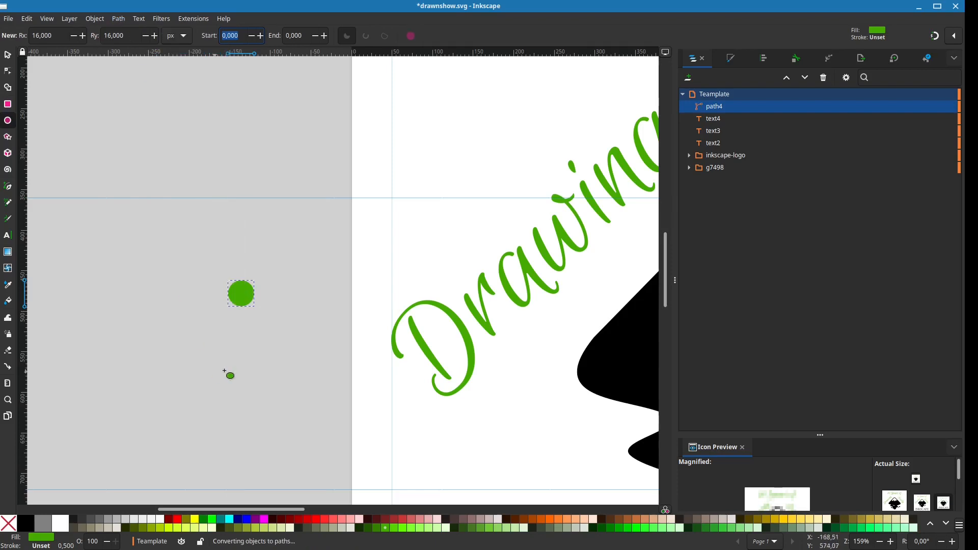
key("s")
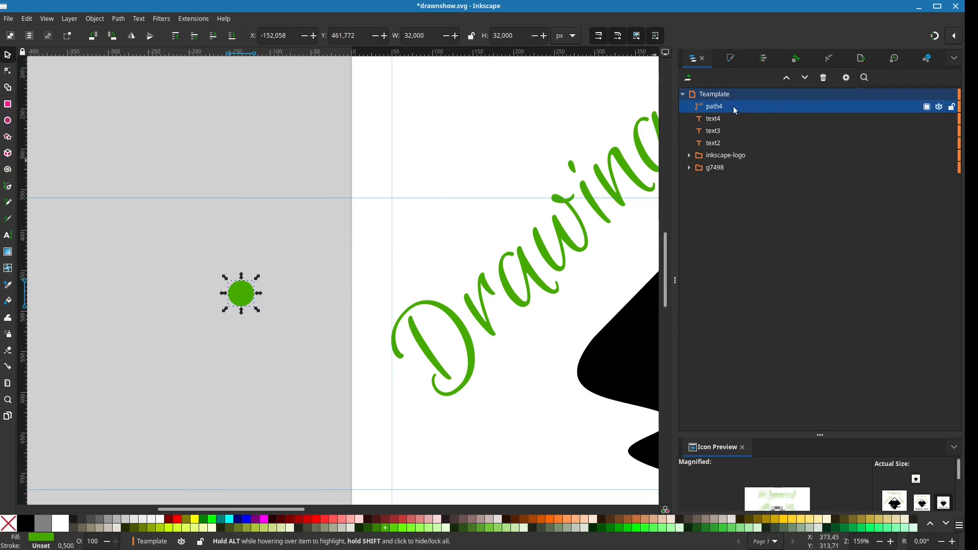
Add a layer named "LightTeampltes" above Teamplate and move the green circle path into it.
left_click(713, 96)
left_click(688, 77)
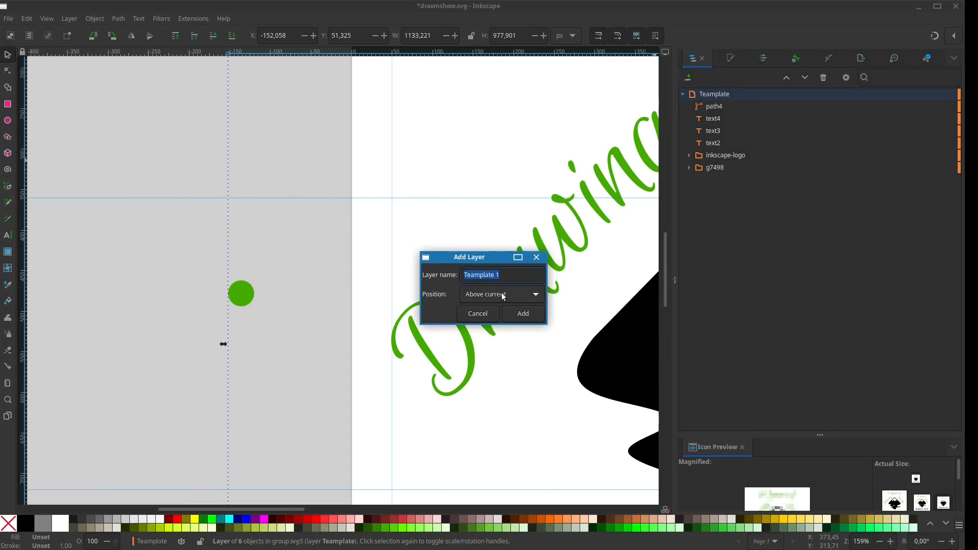
key("BackSpace")
type("LightR")
type("s")
key("Return")
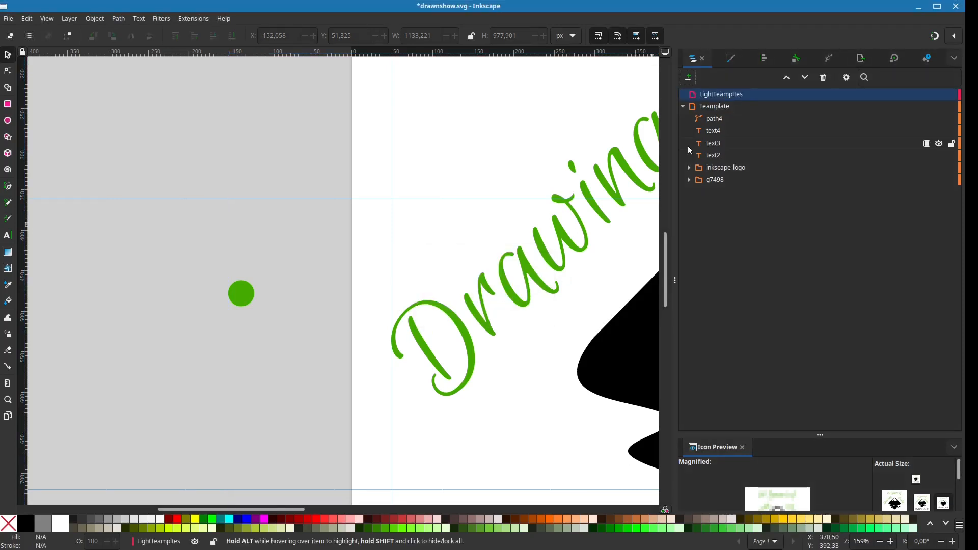
left_click_drag(713, 118, 725, 97)
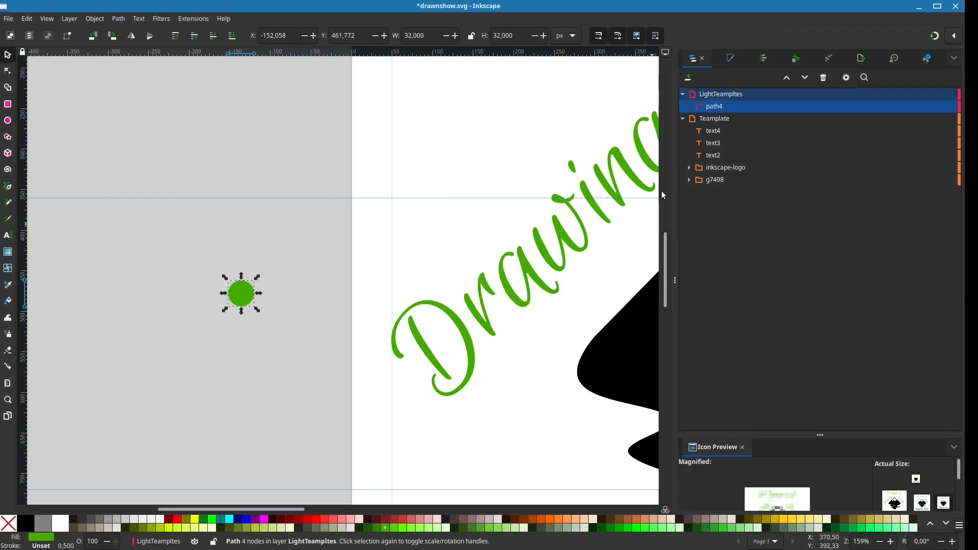
Fill the circle with a radial gradient from a white center to a fully opaque green edge.
left_click(731, 58)
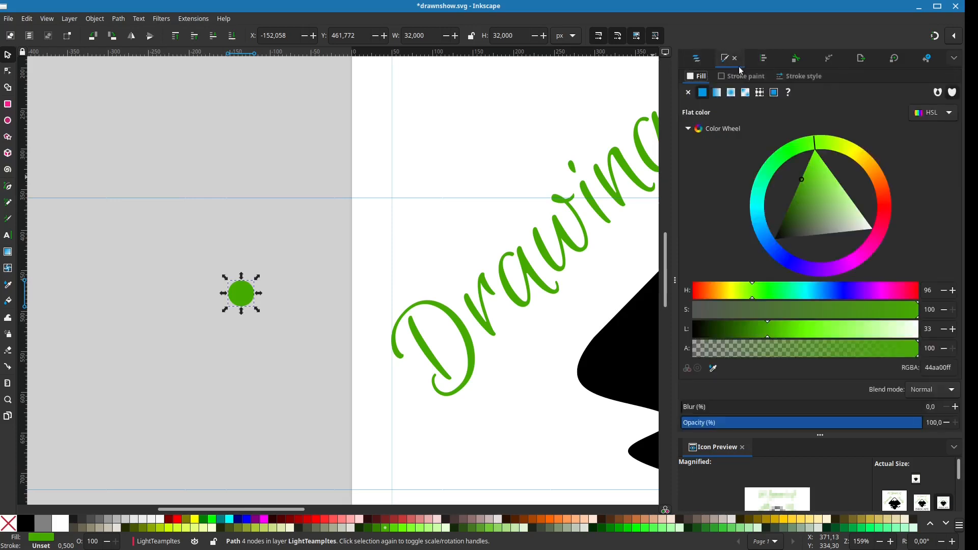
left_click(732, 93)
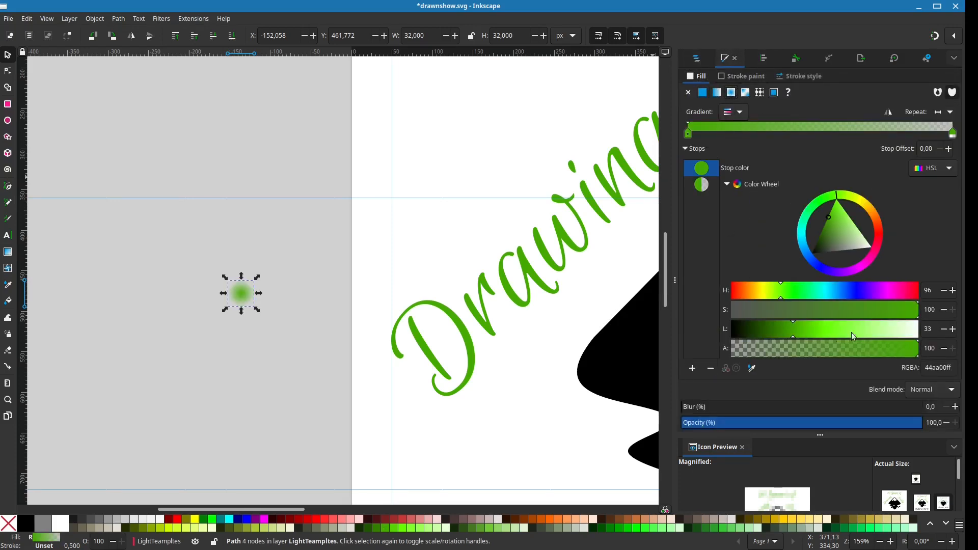
left_click_drag(793, 335, 925, 332)
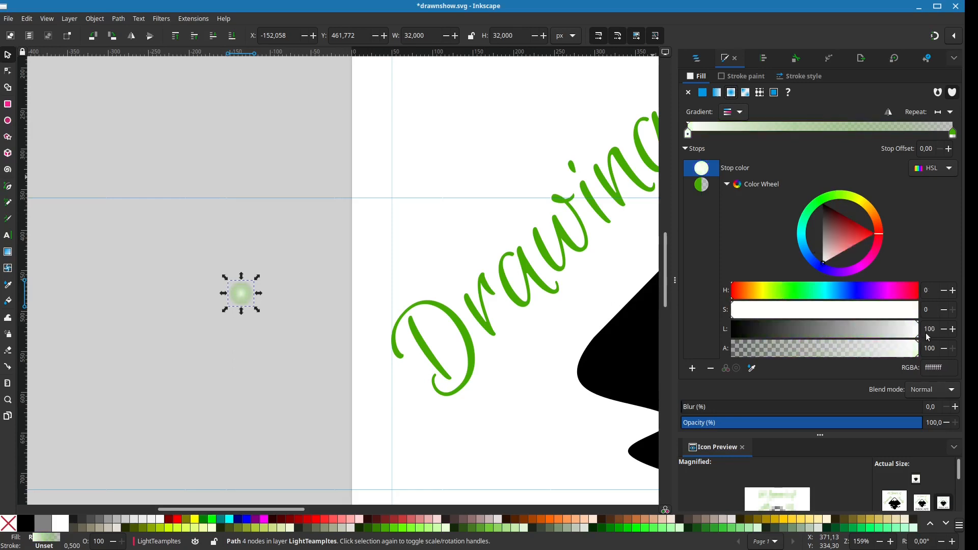
left_click(952, 133)
left_click_drag(823, 350, 920, 351)
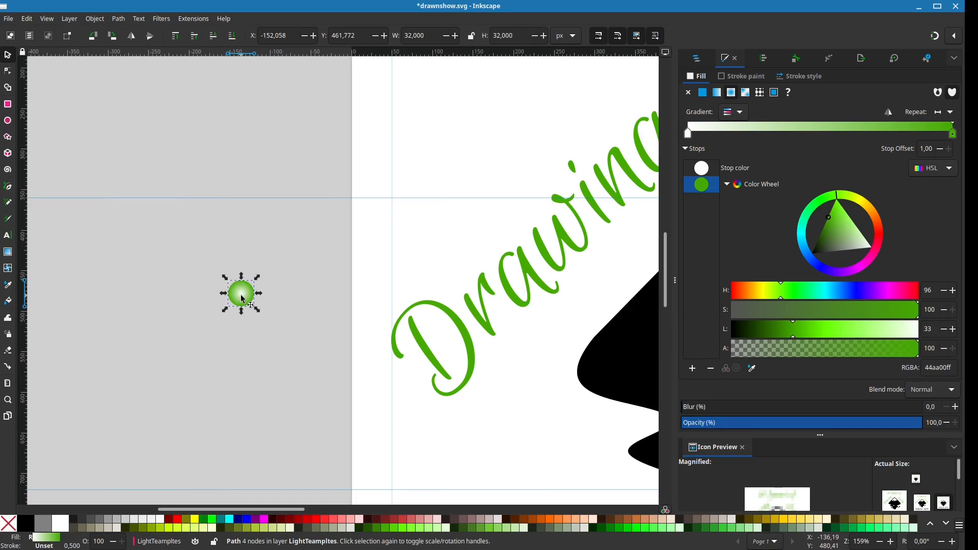
Duplicate the gradient circle about 49 px above the original and change the copy's outer gradient stop to dark red (aa0c00ff).
key("ctrl+d")
left_click_drag(242, 299, 242, 259)
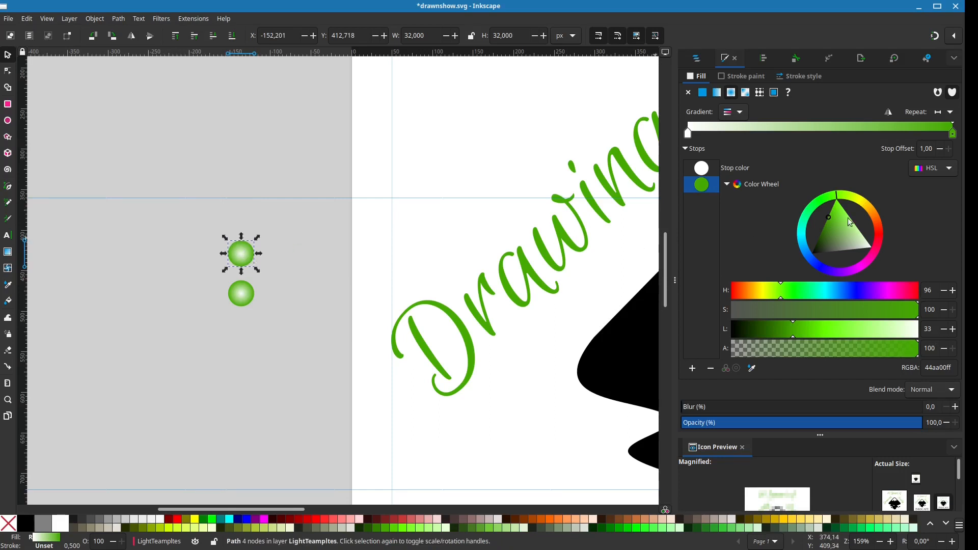
left_click_drag(838, 199, 886, 230)
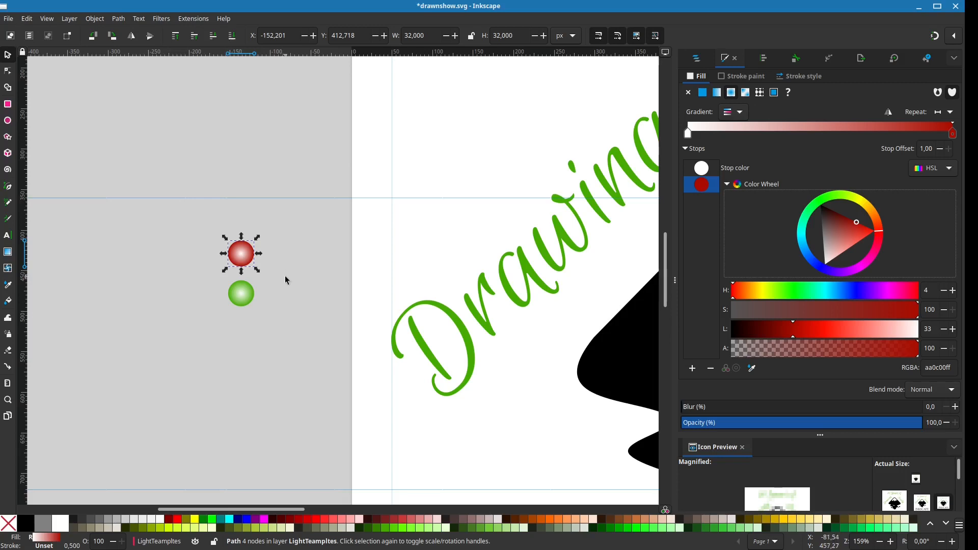
Duplicate the green circle about 54 px to its left, make the copy's outer gradient stop light blue (00bdfcff), and save the drawing.
left_click(247, 300)
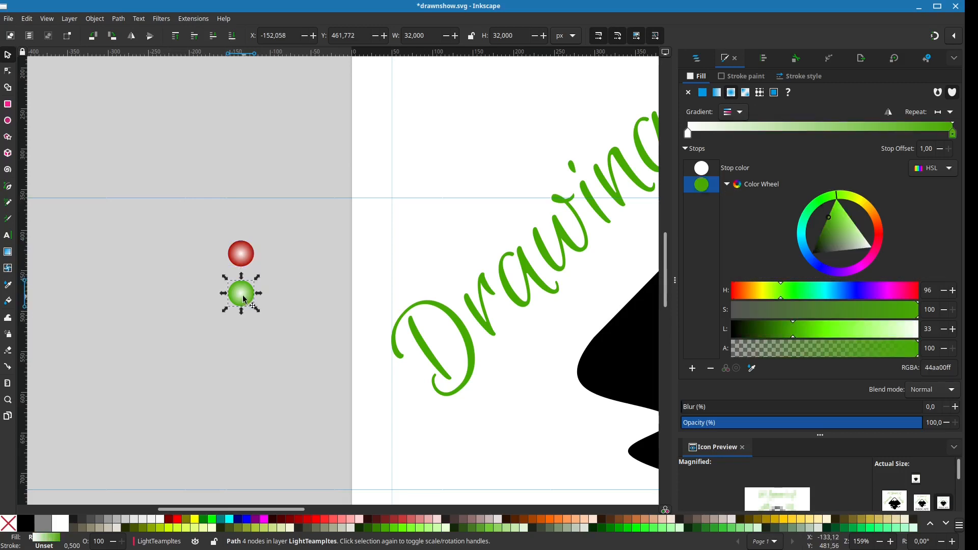
key("ctrl+d")
left_click_drag(244, 300, 201, 299)
mouse_move(804, 245)
left_mouse_down()
mouse_move(796, 230)
mouse_move(813, 237)
mouse_move(804, 248)
left_mouse_up()
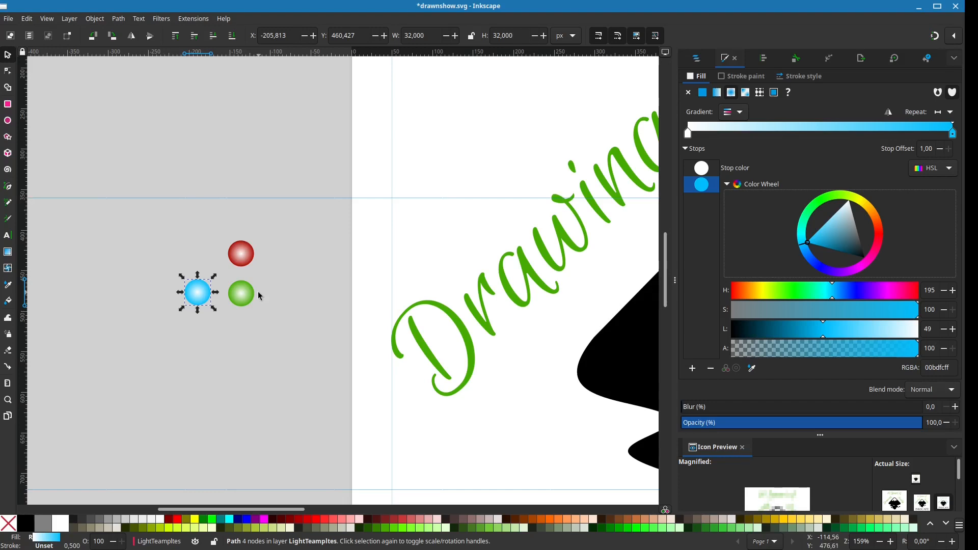
key("ctrl+s")
scroll(481, 236, "down", 1)
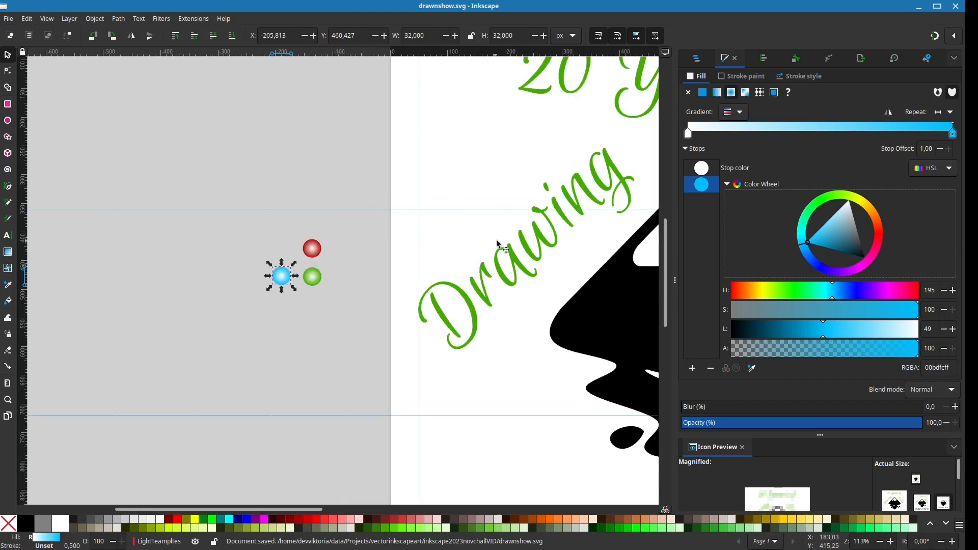
Add a new layer named "LightsInkscape" above the LightTeampltes layer.
left_click_drag(493, 239, 243, 288)
scroll(275, 284, "down", 1)
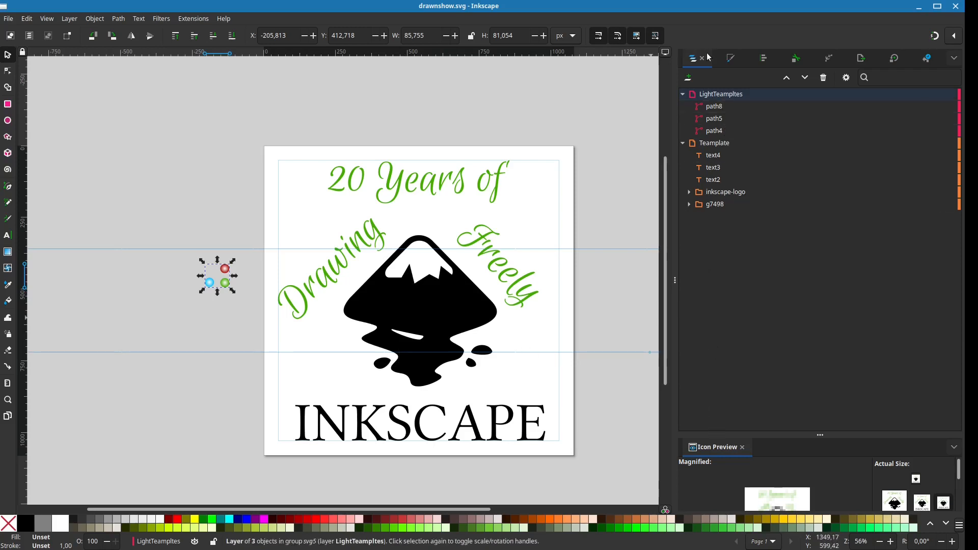
left_click(688, 78)
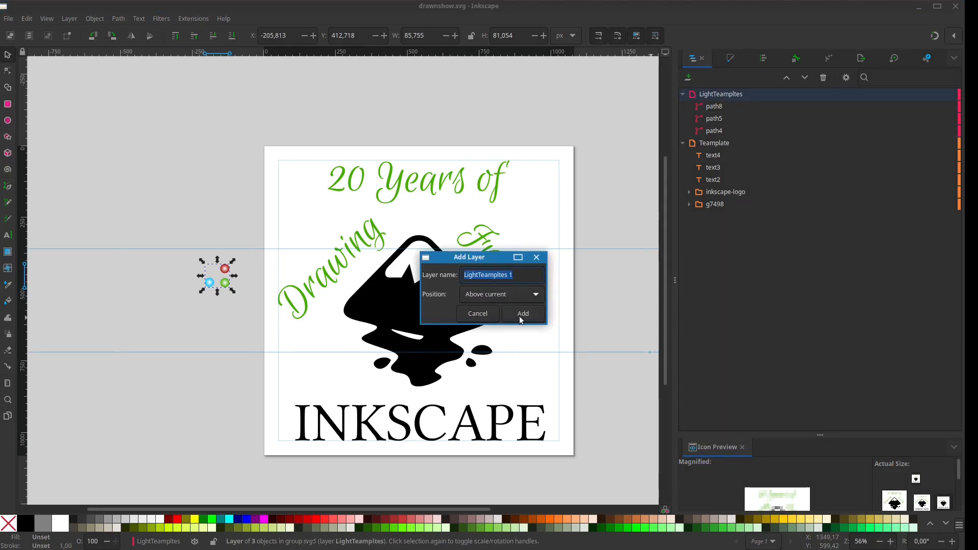
left_click(490, 278)
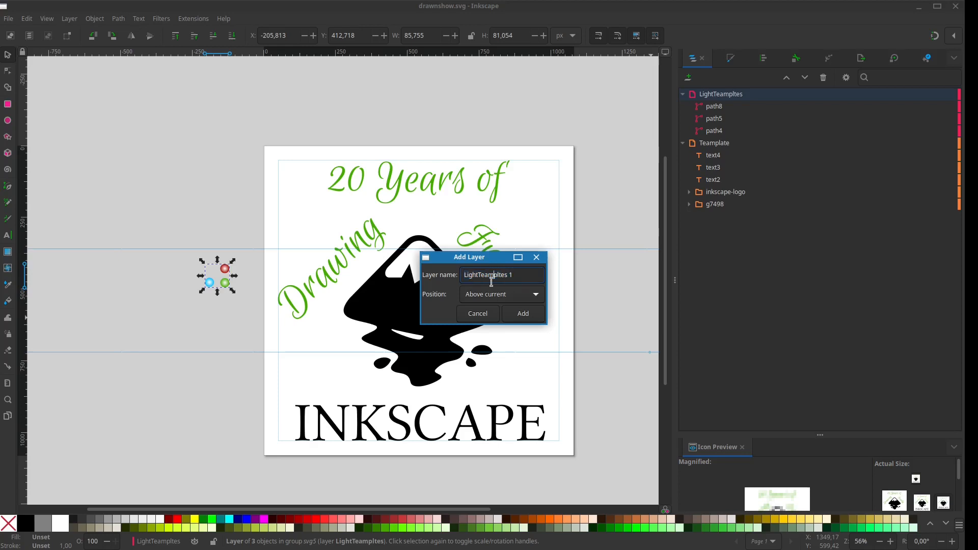
left_click_drag(478, 280, 527, 280)
key("BackSpace")
left_click(533, 313)
On the LightsInkscape layer, draw a curved Pen path about 50 px wide along the base of the I, with red stroke and unset fill.
left_click(367, 424)
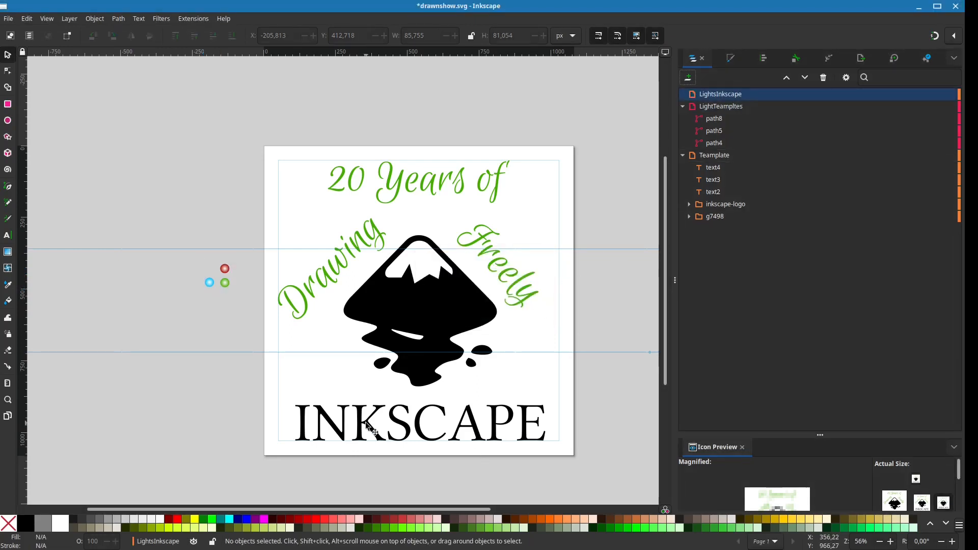
scroll(365, 425, "up", 2)
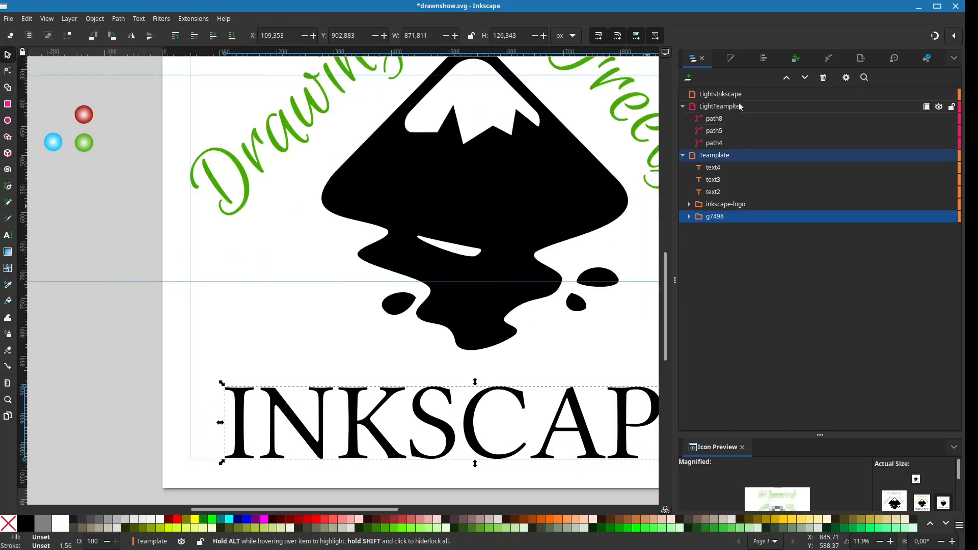
left_click(725, 96)
left_click_drag(387, 399, 418, 326)
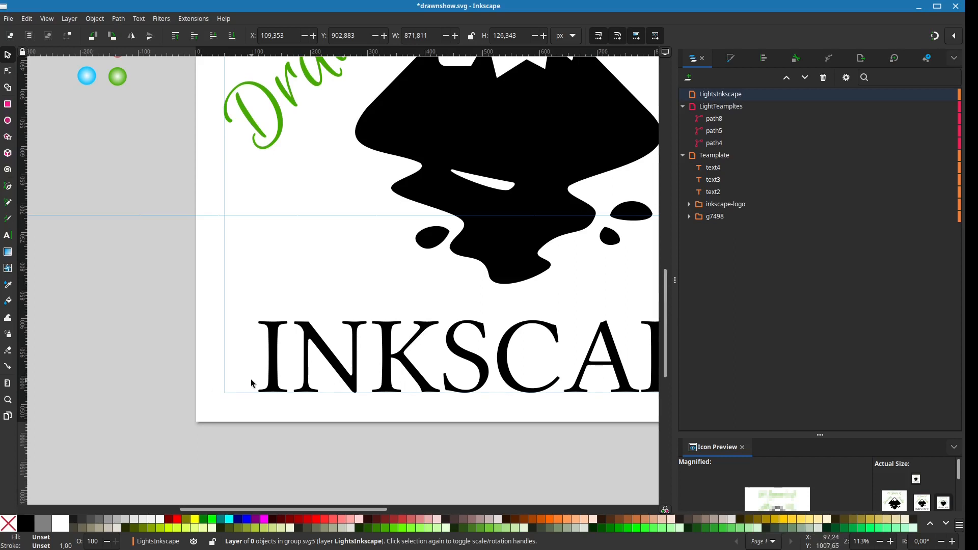
scroll(240, 366, "up", 1)
scroll(181, 303, "up", 1)
key("b")
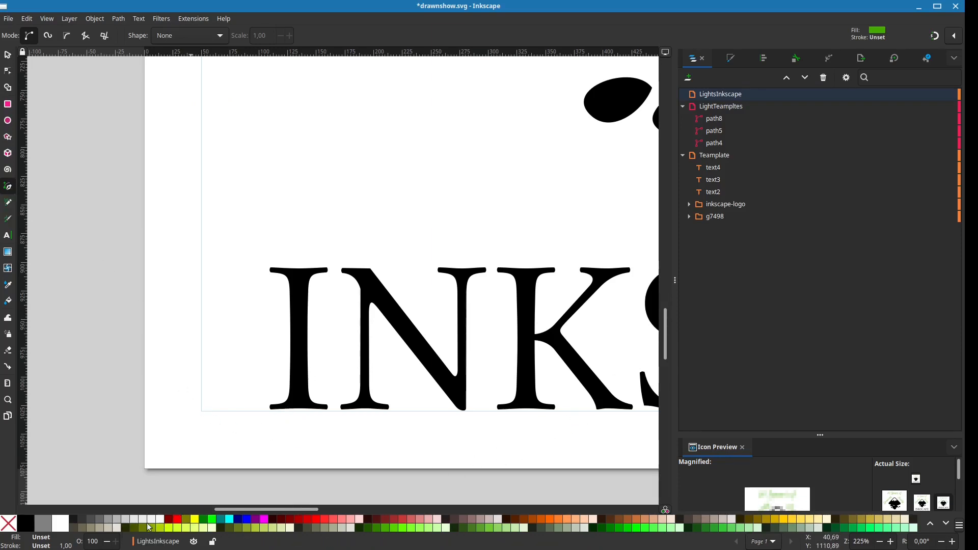
left_click(179, 520)
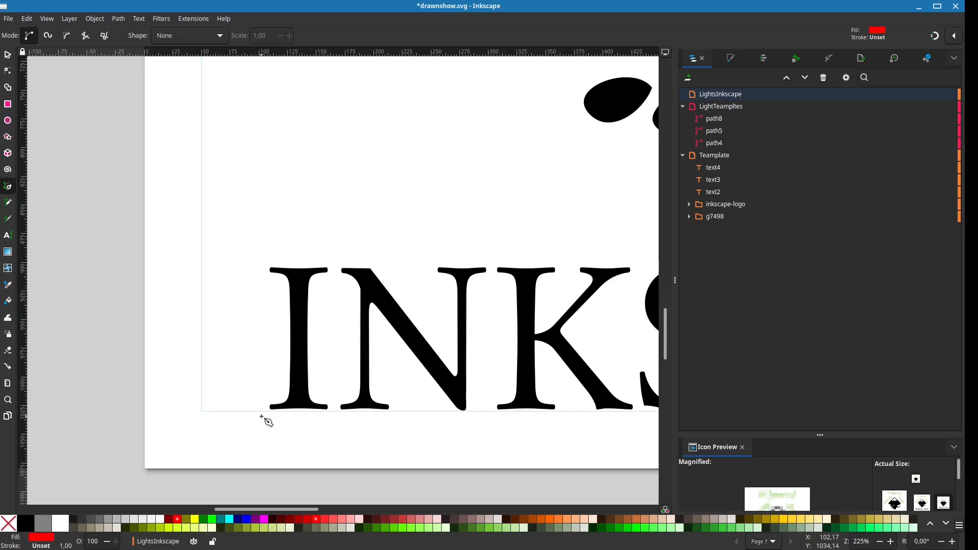
key("shift+x")
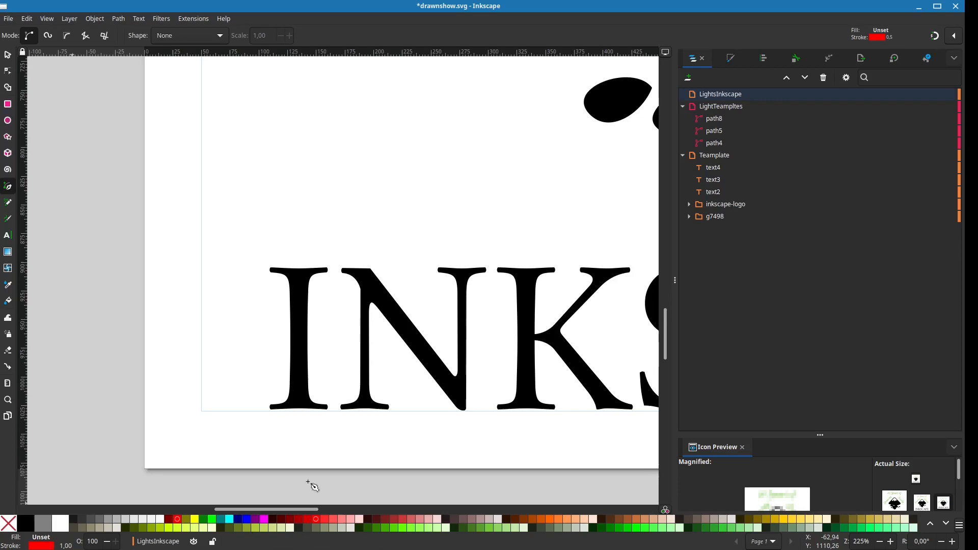
left_click_drag(272, 407, 332, 412)
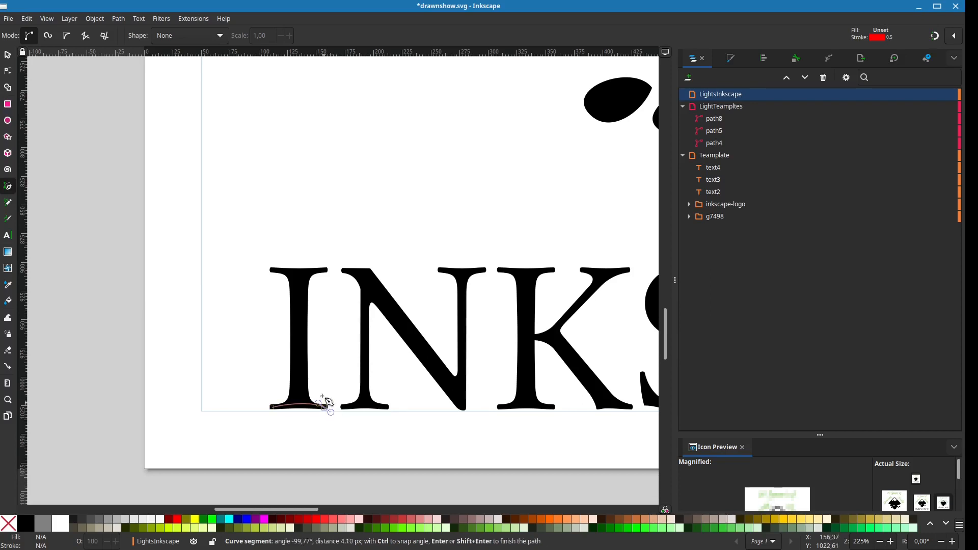
key("Return")
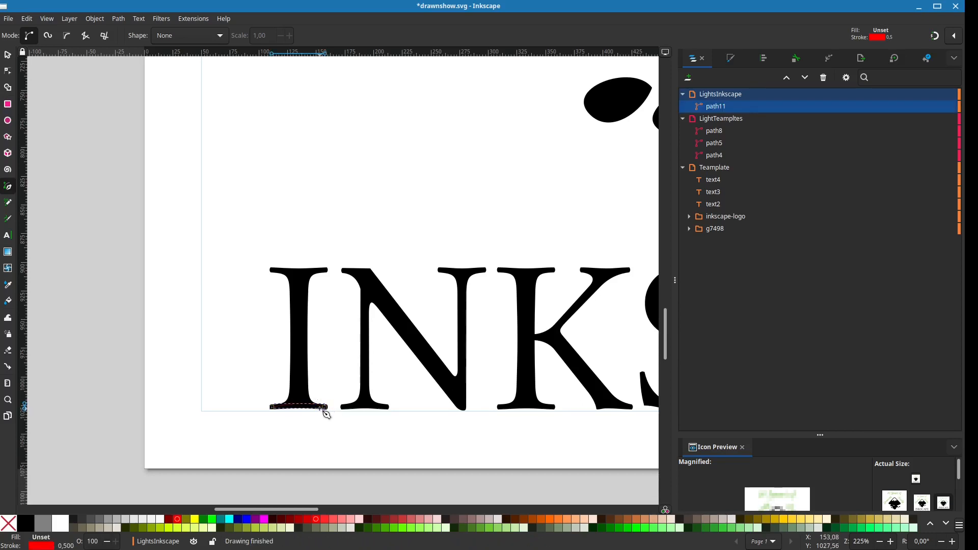
Set the curved path's stroke width to 3 px.
left_click(764, 58)
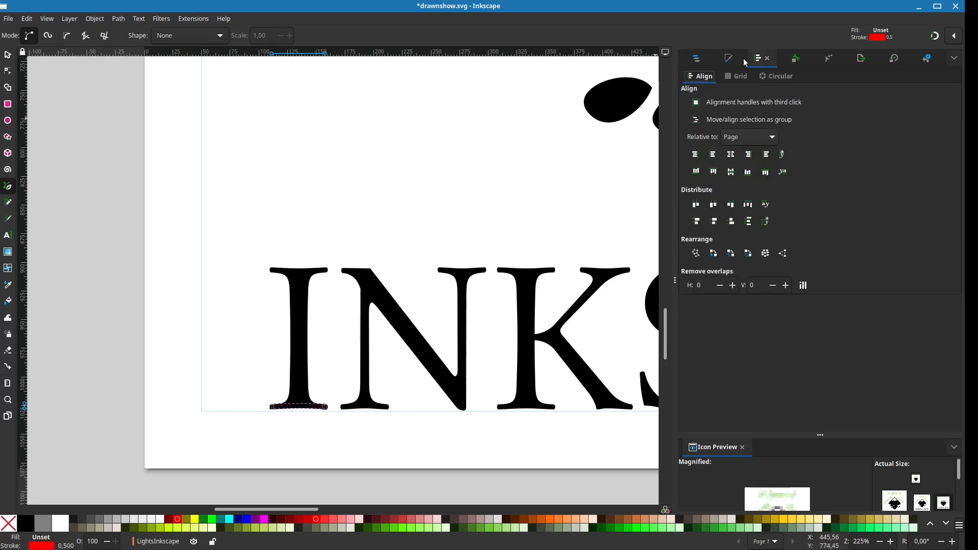
left_click(732, 58)
left_click(763, 79)
left_click(795, 77)
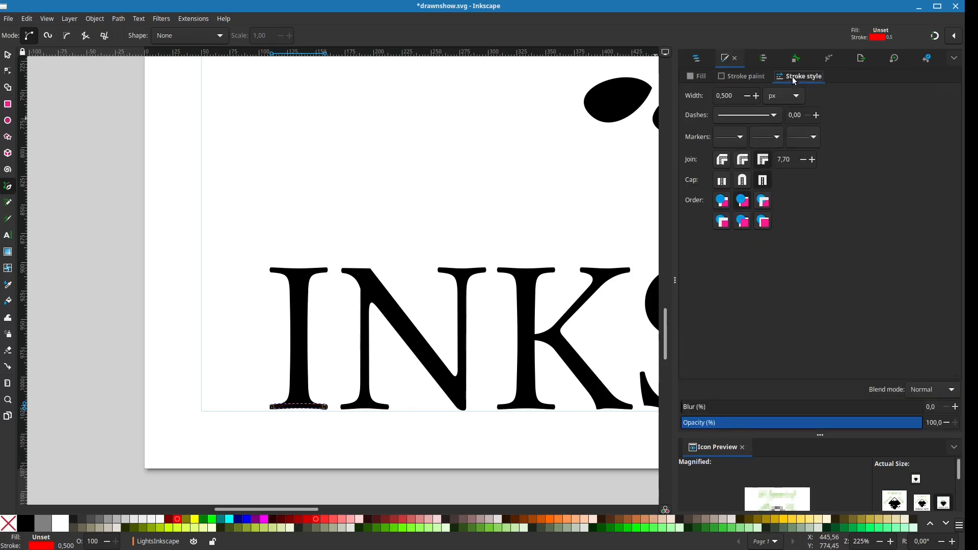
left_click(739, 96)
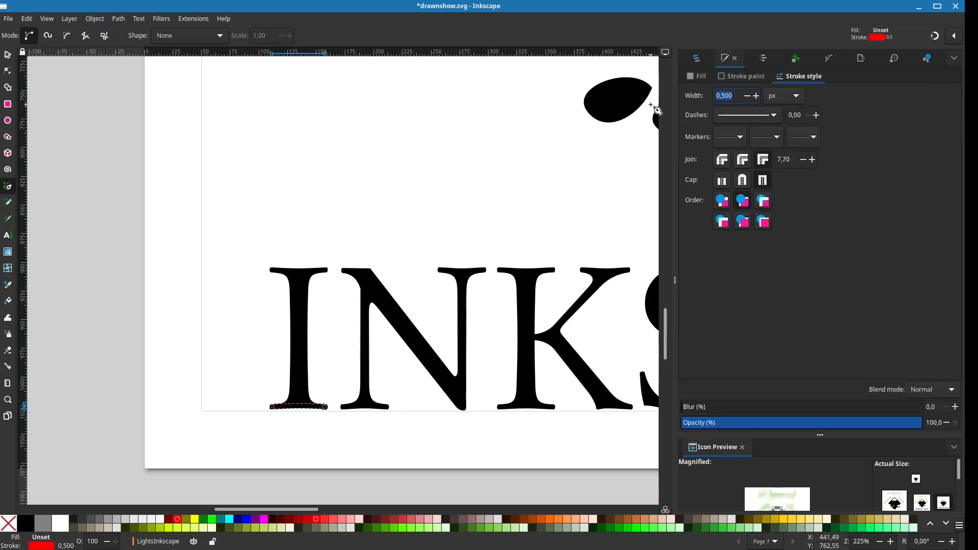
type("1")
key("Return")
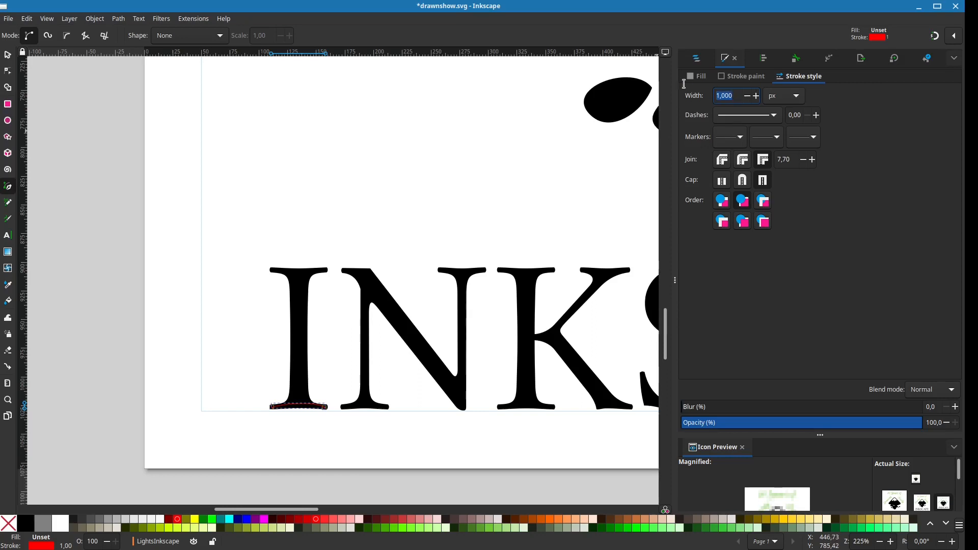
type("3")
key("Return")
Draw a straight vertical red line about 102 px long through the middle of the I's stem.
scroll(345, 361, "up", 1)
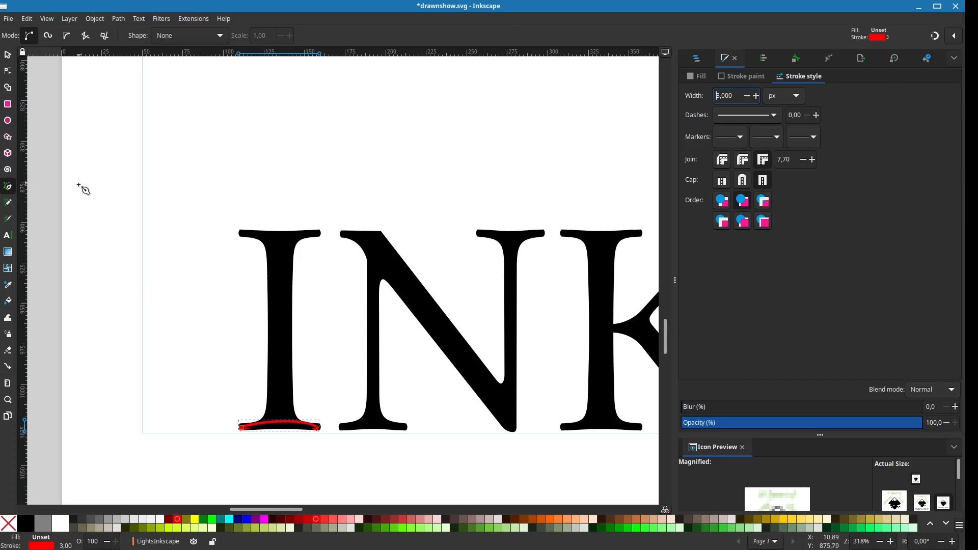
left_click(280, 411)
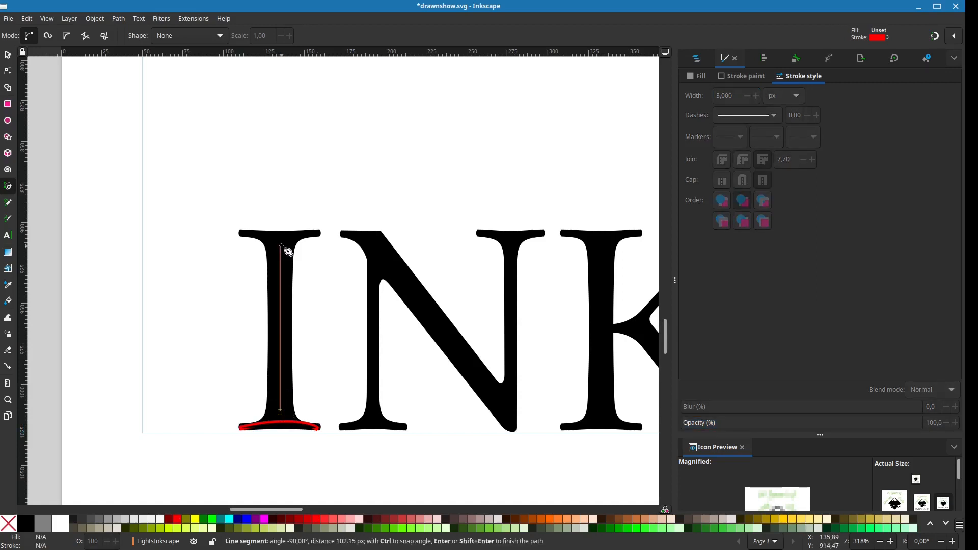
double_click(282, 247)
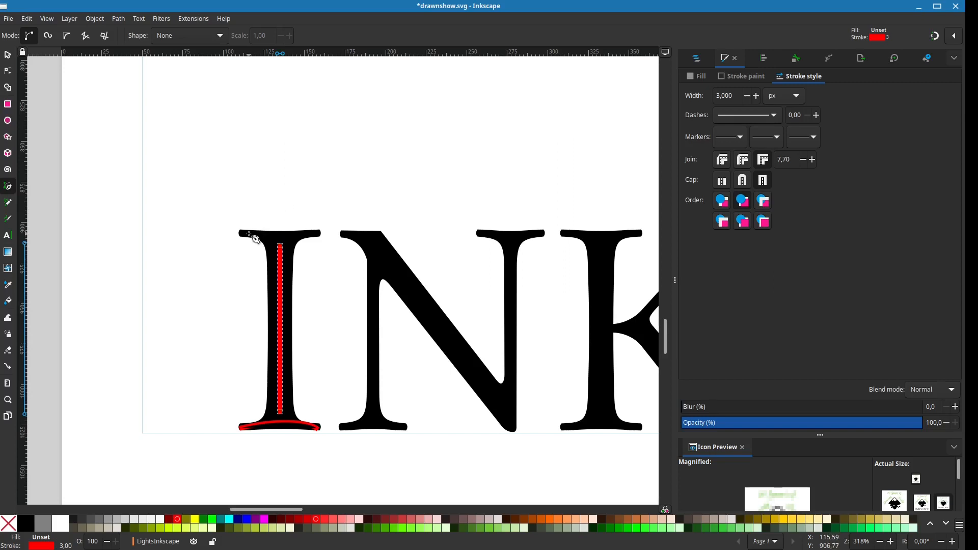
Move the curved red line down about 8 px to just below the base of the I and remove its fill.
left_click(8, 55)
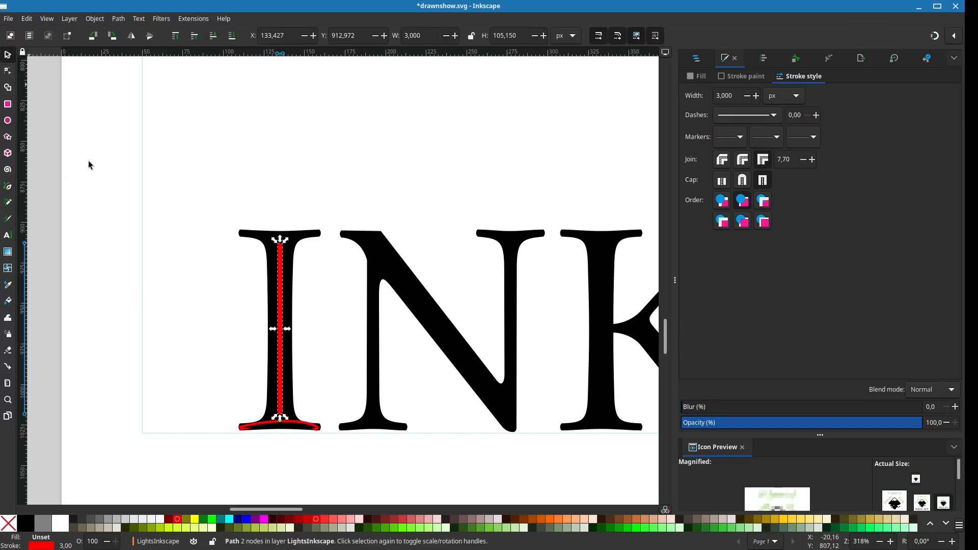
left_click(300, 427)
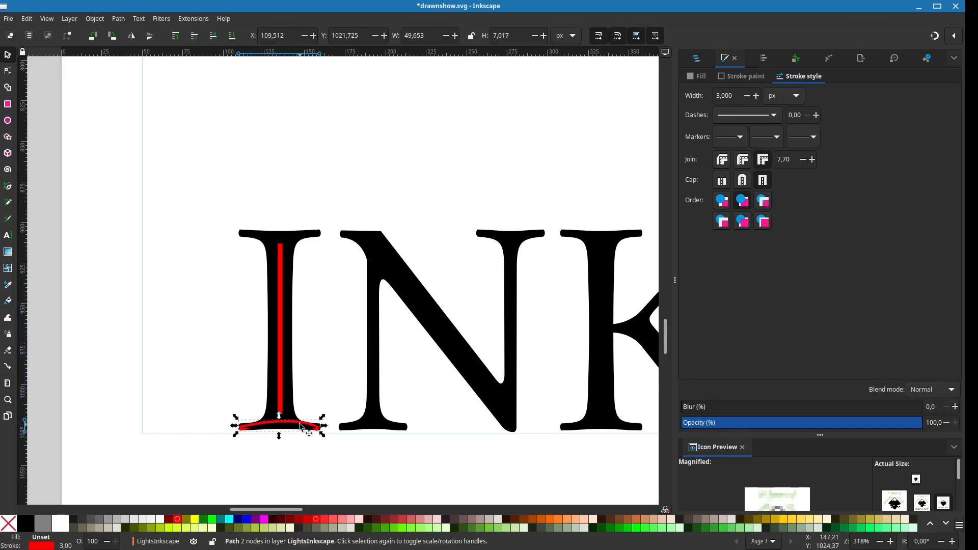
left_click_drag(301, 427, 305, 440)
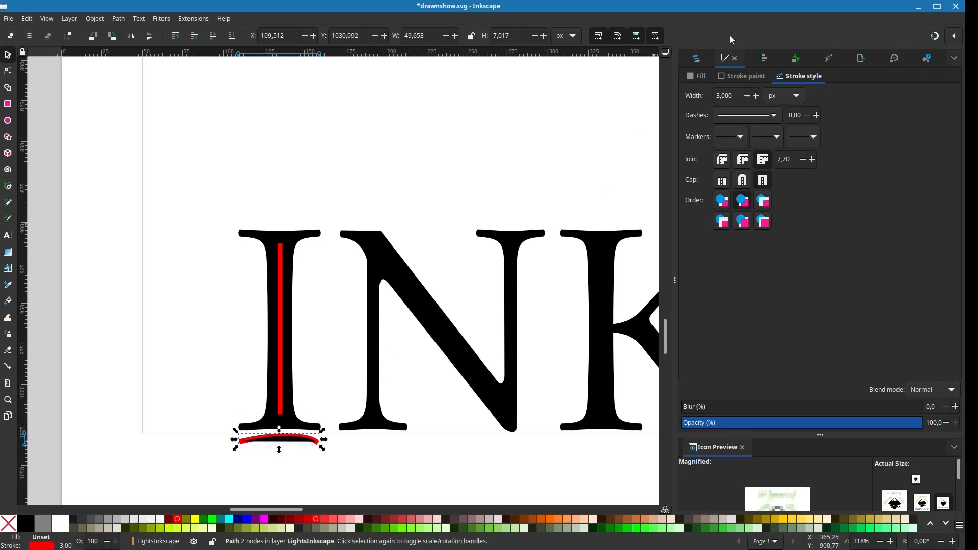
left_click(703, 58)
left_click(730, 62)
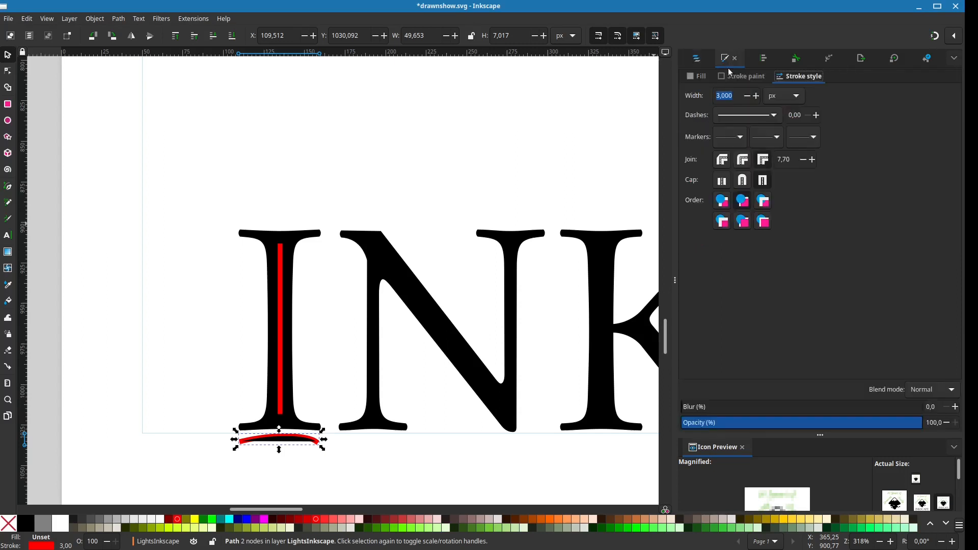
left_click(697, 76)
left_click(689, 93)
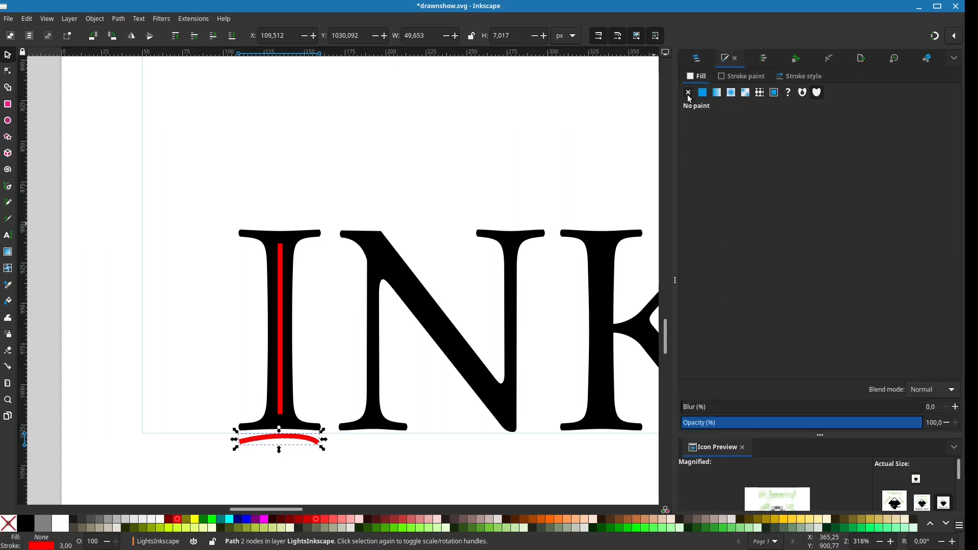
Move the curved red line up about 8 px onto the base of the I and adjust its nodes to fit the serif.
left_click_drag(283, 437, 284, 427)
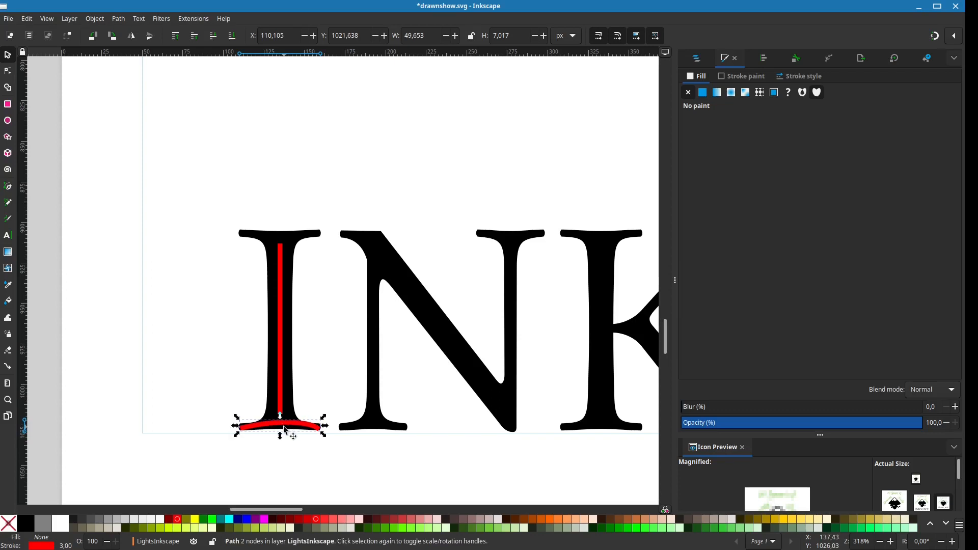
key("n")
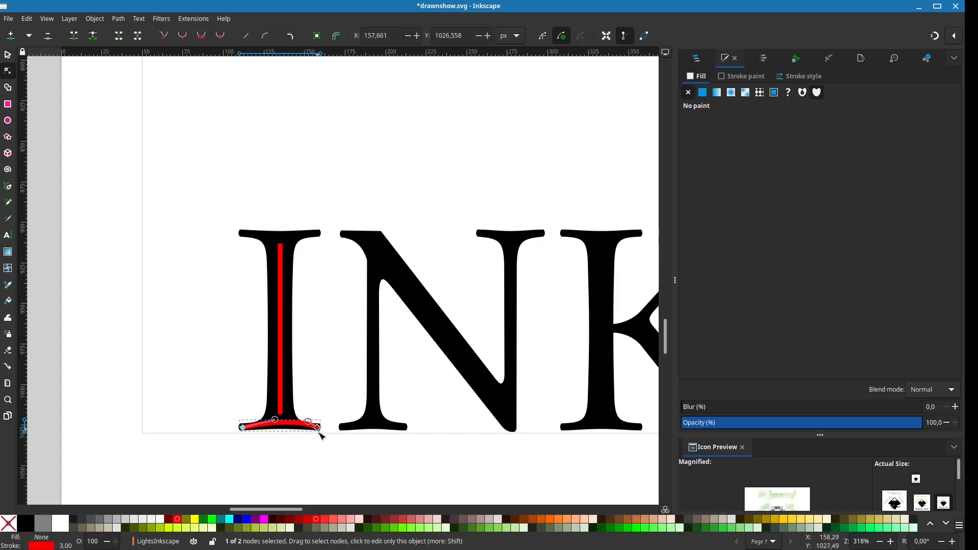
scroll(324, 436, "up", 2)
left_click(317, 419)
left_click_drag(301, 407, 219, 410)
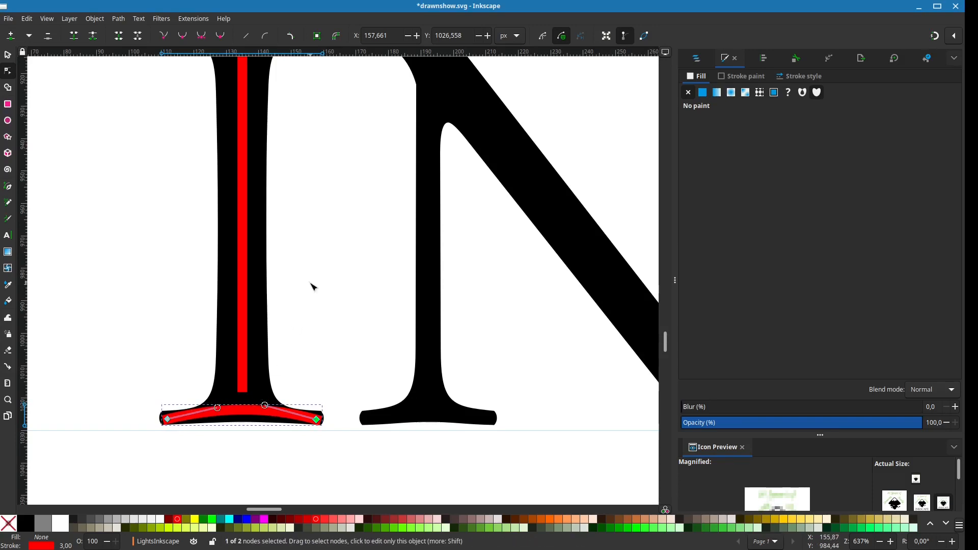
scroll(309, 284, "down", 2)
left_click_drag(309, 297, 309, 353)
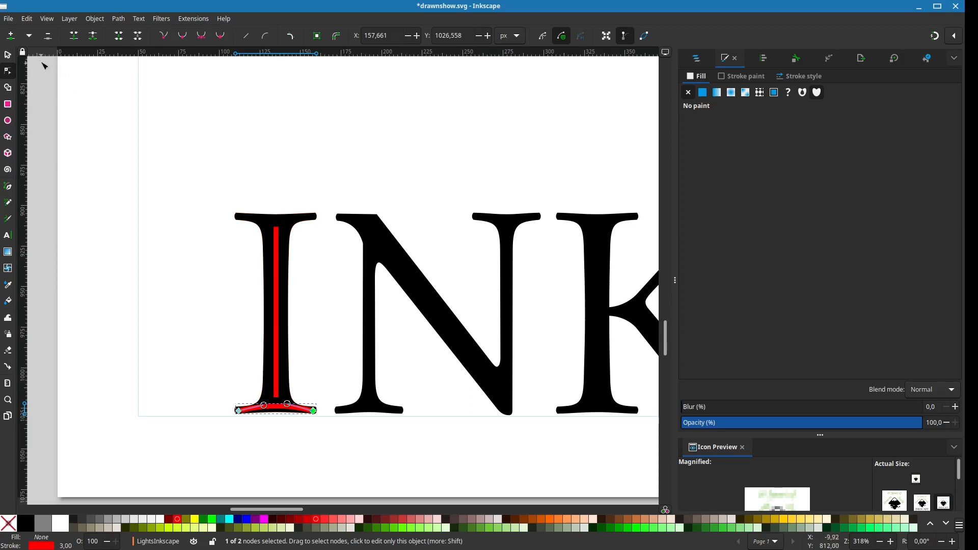
Remove the fill from the vertical red line in the I's stem.
left_click(7, 56)
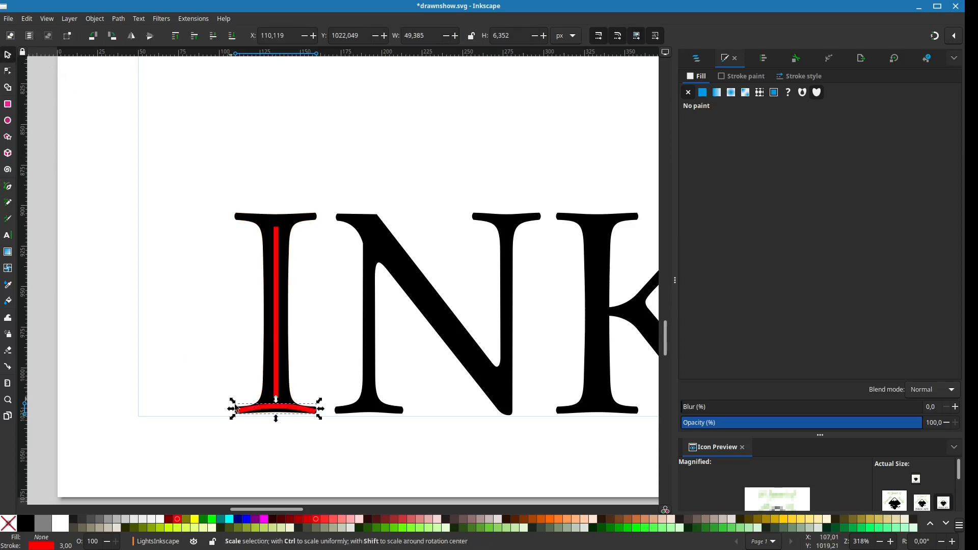
left_click(284, 331)
left_click(688, 94)
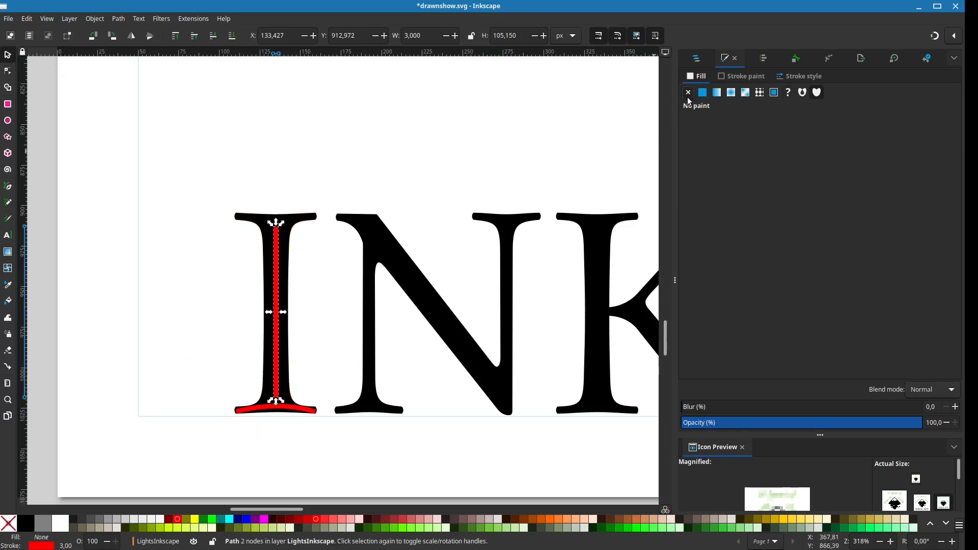
Duplicate the I's base curve, flip the copy vertically and fit it onto the top serif of the I.
left_click(283, 411)
key("ctrl")
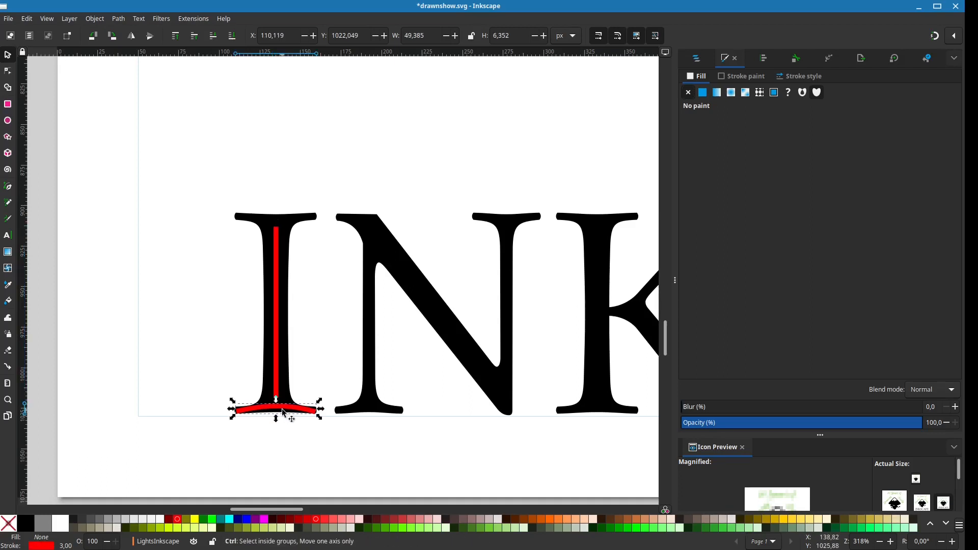
key("ctrl+d")
left_click_drag(289, 411, 294, 213)
left_click(150, 37)
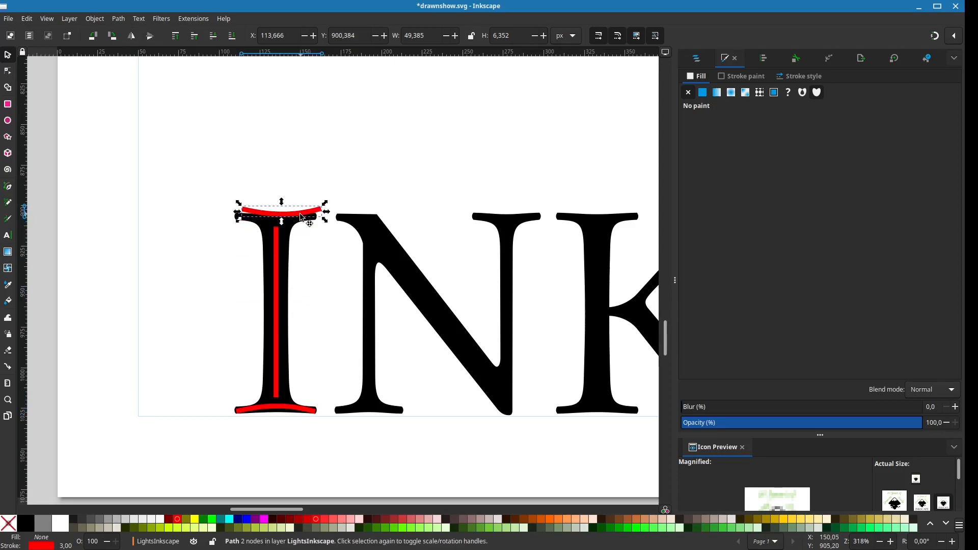
left_click_drag(301, 217, 292, 220)
left_click_drag(337, 249, 206, 274)
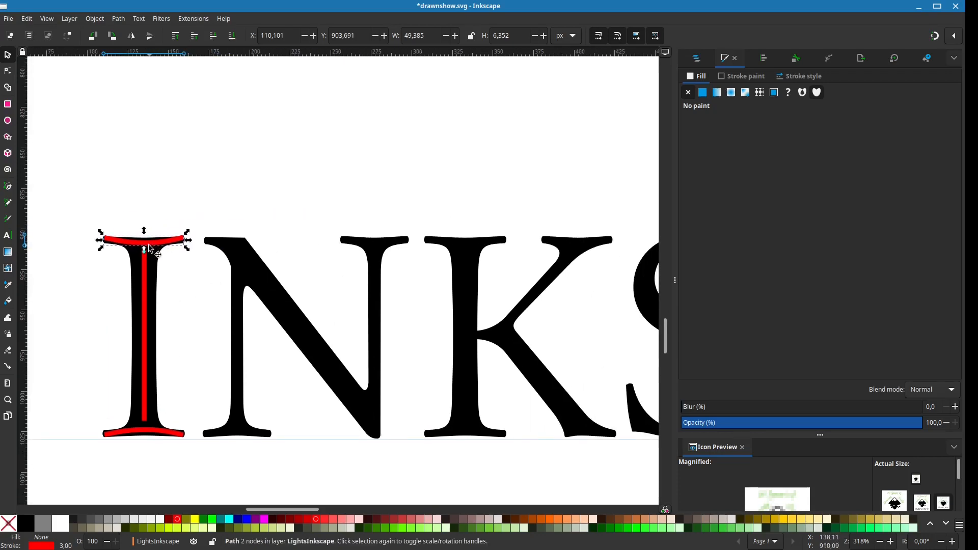
Place copies of the I's top curve on the N's right top serif and both top serifs of the K.
left_click_drag(159, 245, 590, 244)
key("ctrl+d")
key("ctrl+d")
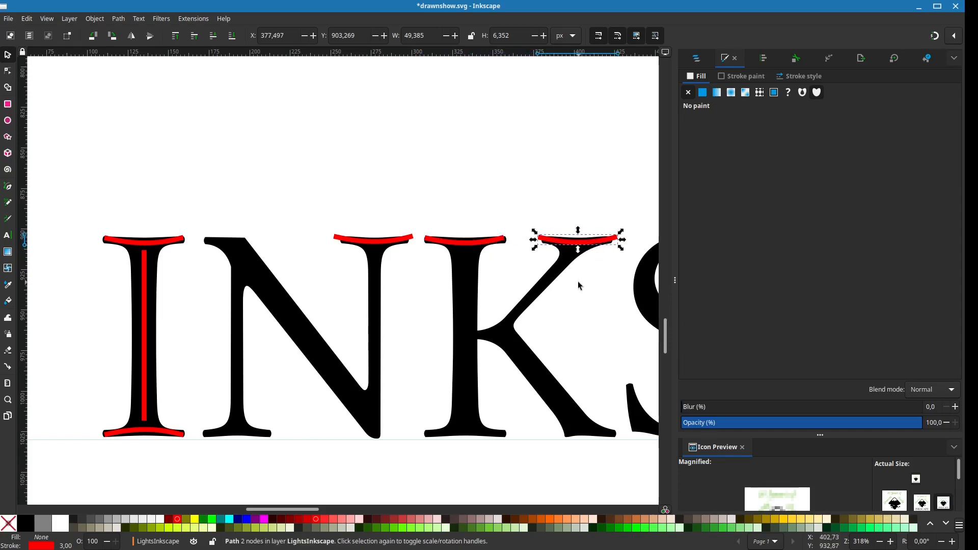
left_click_drag(578, 282, 496, 291)
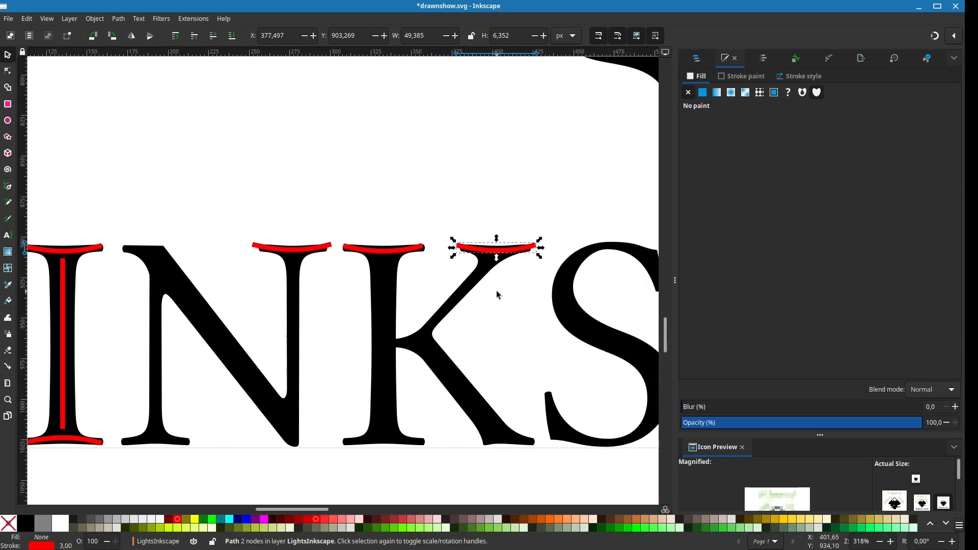
Trace the N with a straight Pen path for its left stem and another for its diagonal and right stem.
left_click_drag(212, 346, 248, 328)
key("b")
left_click(191, 236)
left_click(191, 412, "ctrl")
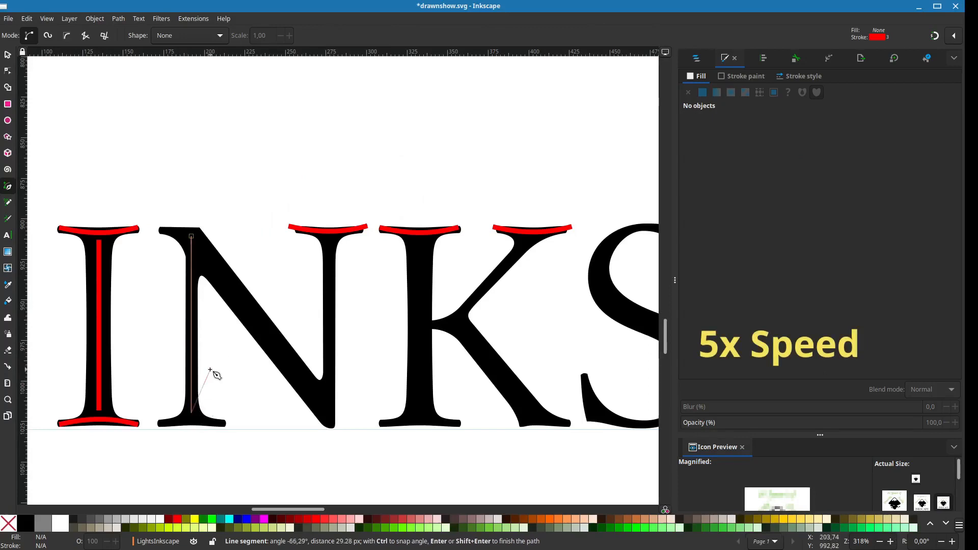
key("Return")
left_click(191, 236)
left_click(330, 415)
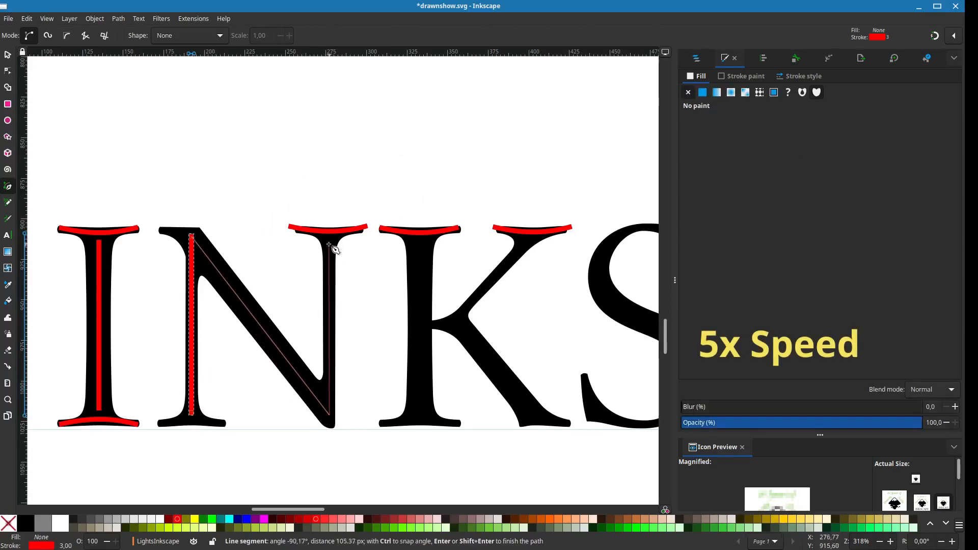
left_click(329, 239)
key("Return")
Draw a straight vertical Pen path down the middle of the K's stem.
left_click_drag(422, 306, 328, 307)
left_click(326, 242)
left_click(327, 414)
key("Return")
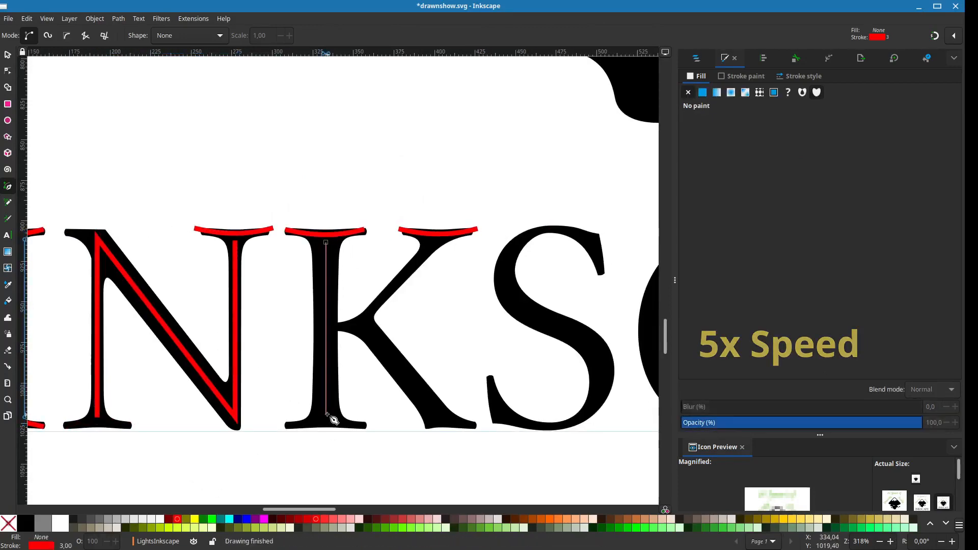
Trace the K's upper arm with a path curving into the stem, and its lower leg with a straight path.
left_click(432, 242)
left_click(369, 315)
left_click_drag(341, 326, 322, 327)
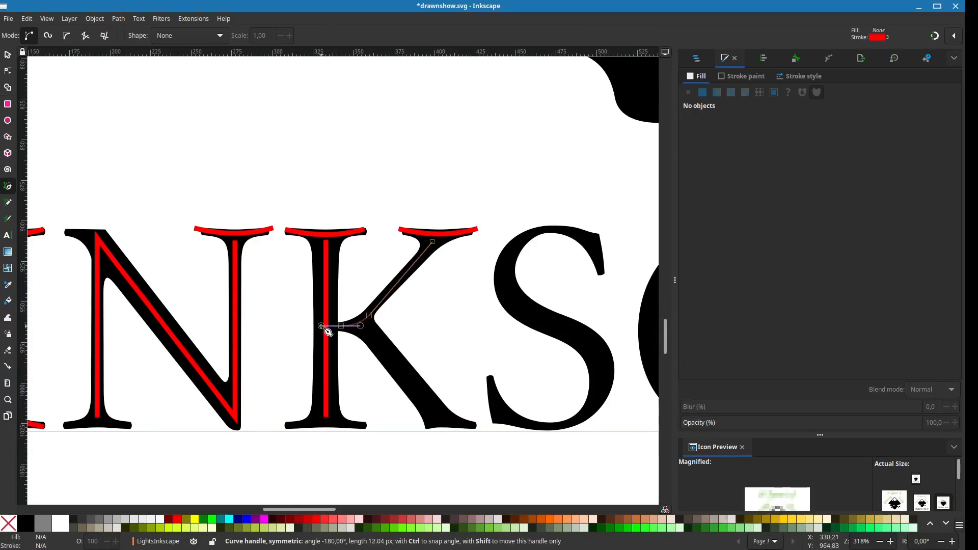
key("Return")
left_click(366, 330)
left_click(442, 422)
key("Return")
Trace the S with one curved Pen path from its upper end to its lower end.
scroll(386, 238, "right", 5)
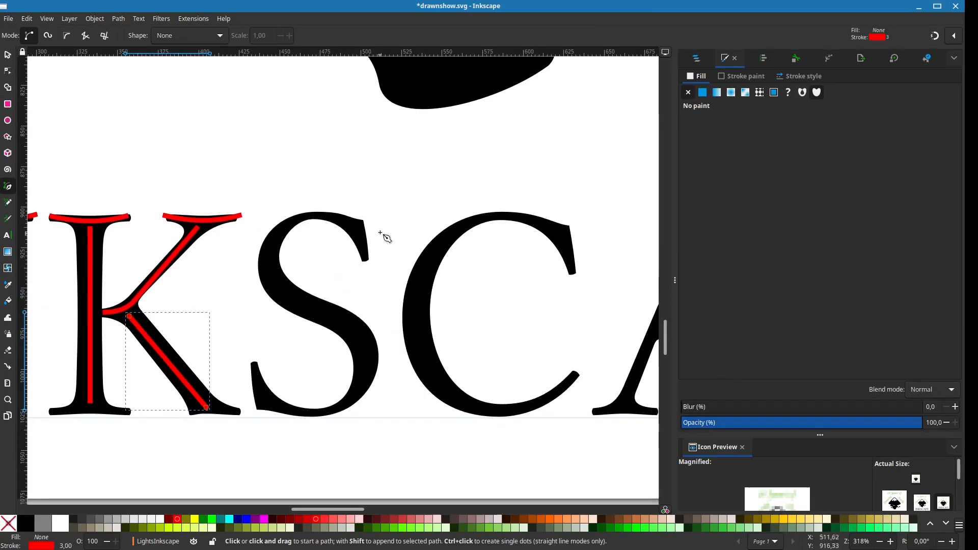
left_click_drag(360, 236, 282, 227)
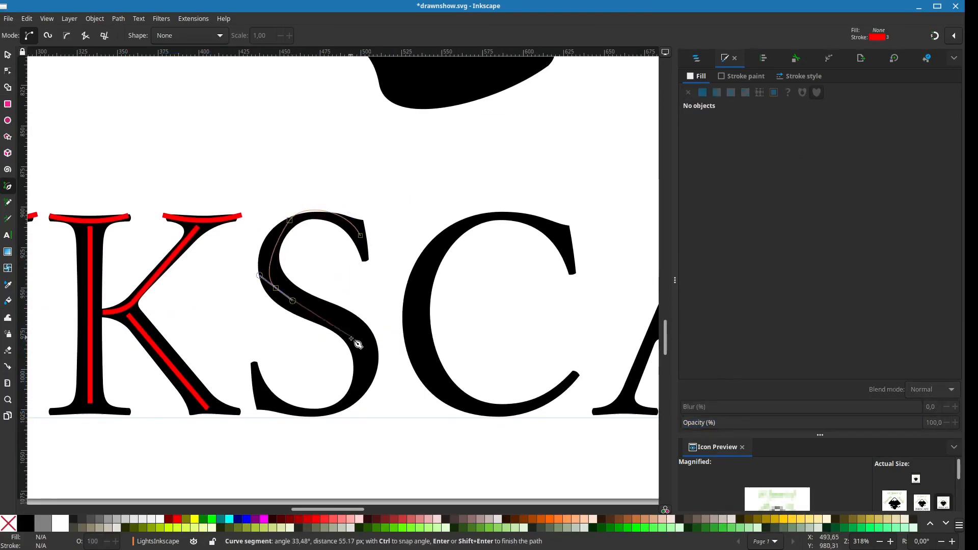
left_click(355, 400)
left_click_drag(267, 404, 262, 393)
left_click(253, 365)
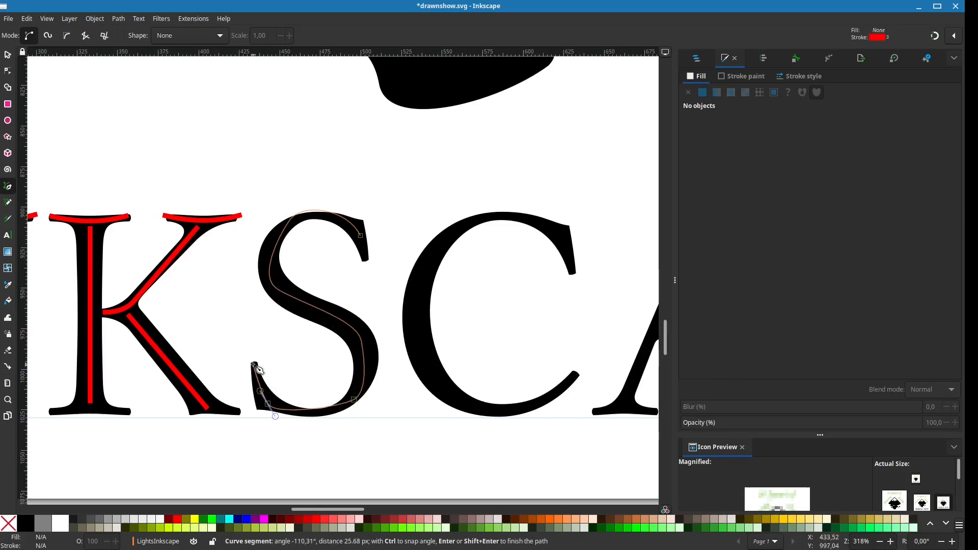
key("Return")
Trace the C with one curved Pen path from its upper tip around to its lower tip.
scroll(328, 280, "right", 4)
left_click_drag(429, 280, 433, 257)
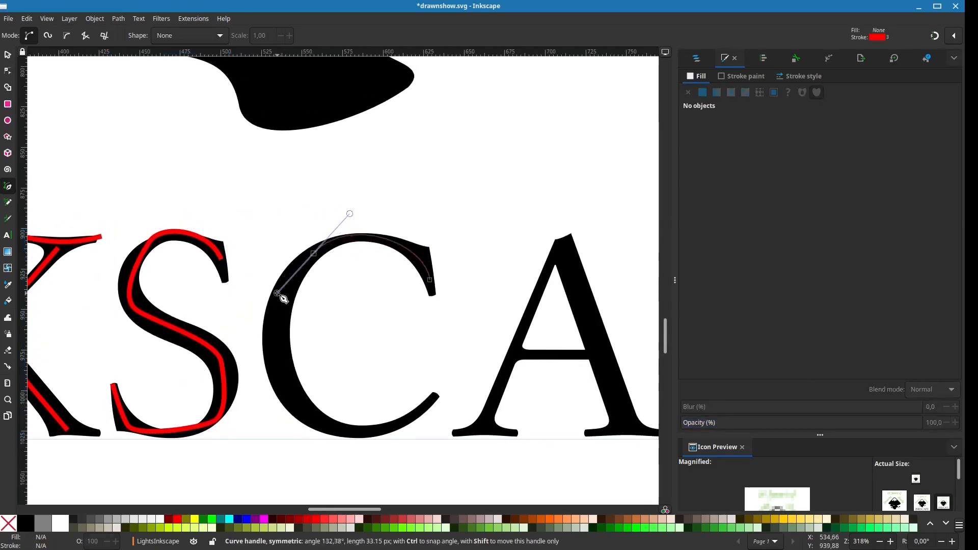
left_click(281, 372)
left_click_drag(372, 433, 416, 425)
left_click(435, 396)
key("Return")
Trace the A with a two-segment path over its legs and a separate straight path along its crossbar.
scroll(338, 307, "right", 4)
left_click(333, 426)
left_click(412, 238)
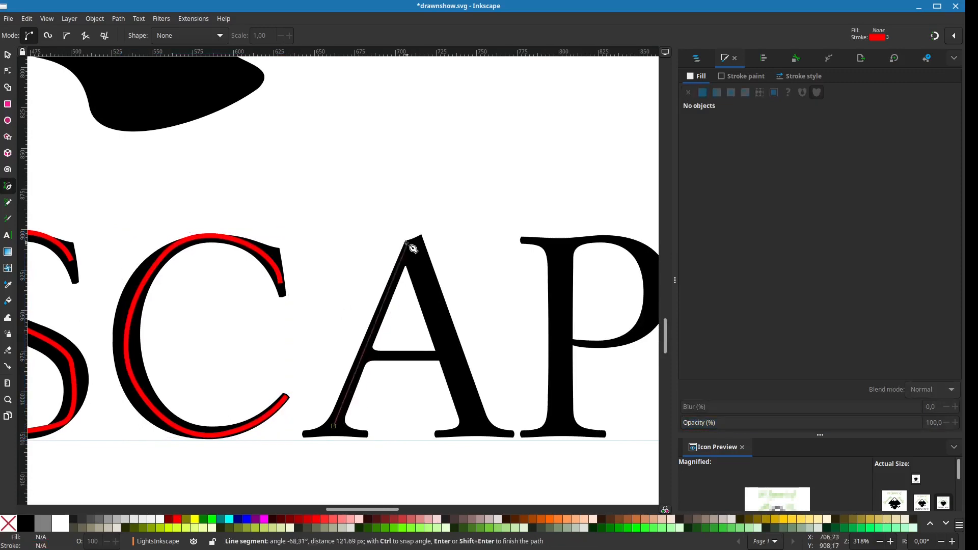
left_click(479, 430)
key("Return")
scroll(490, 404, "right", 2)
left_click(317, 344)
left_click(384, 344)
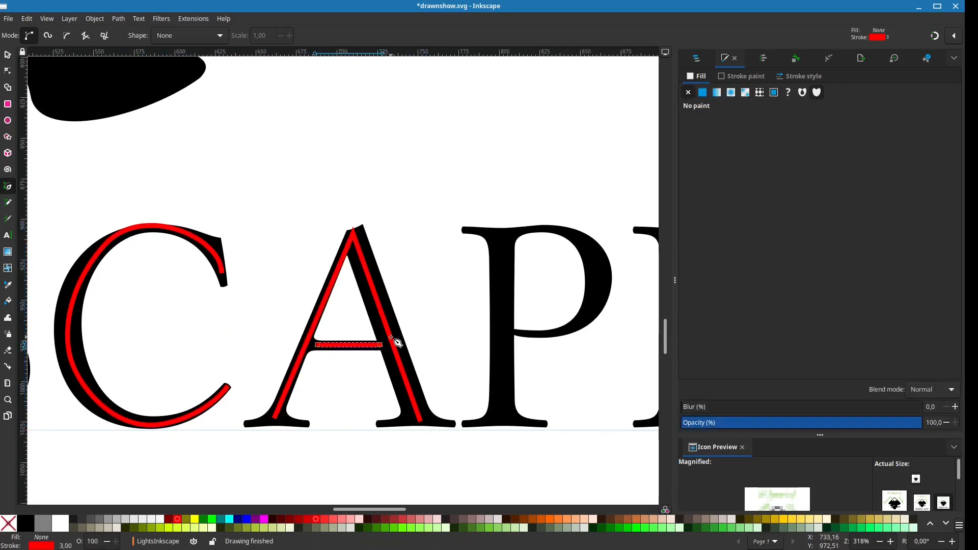
key("Return")
Trace the P with one Pen path running up its stem and curving around the bowl back to the stem.
scroll(392, 344, "right", 2)
left_click(410, 411)
left_click(412, 233, "ctrl")
left_click_drag(448, 227, 476, 225)
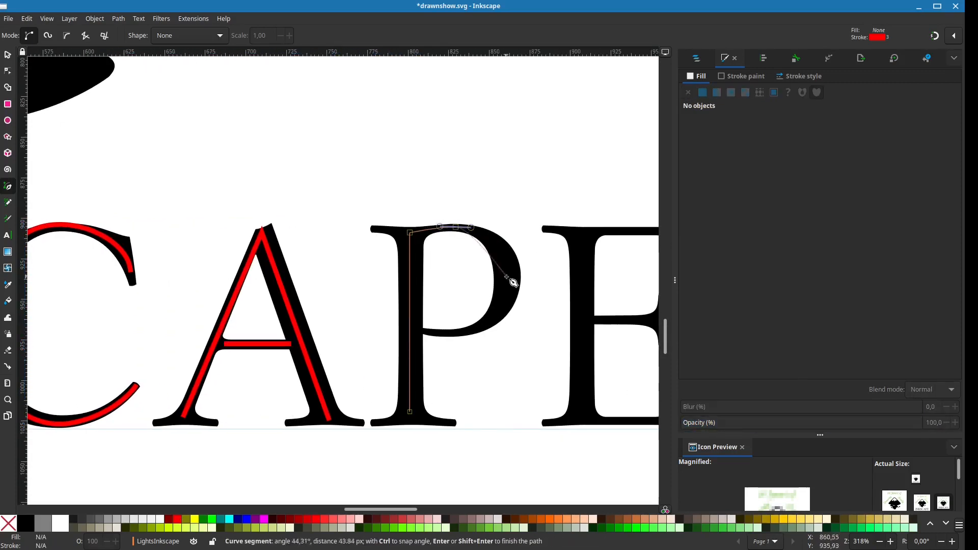
left_click_drag(507, 277, 505, 317)
left_click_drag(447, 333, 417, 330)
left_click(417, 329)
key("Return")
Trace the E's top arm, stem and bottom arm with one straight-segment Pen path, including both arm tips.
scroll(489, 245, "right", 4)
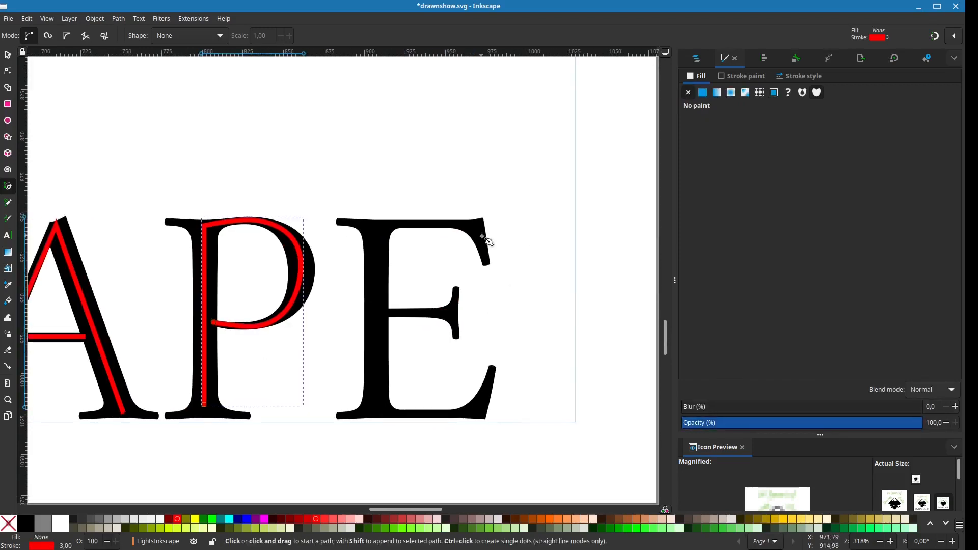
left_click(486, 261)
left_click(478, 224)
left_click(375, 224)
left_click(376, 412)
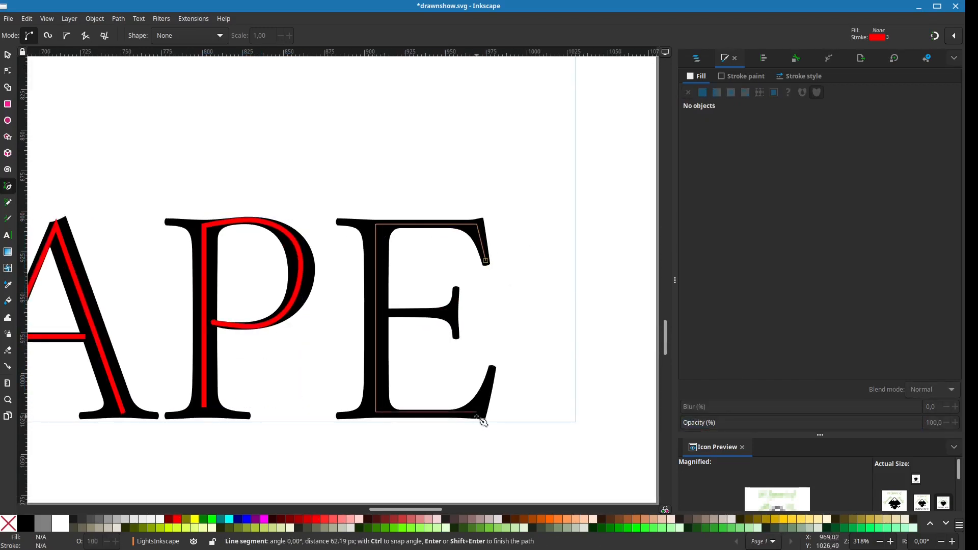
left_click(477, 413)
left_click(493, 371)
key("Return")
Draw a horizontal path along the E's middle bar and a short, slightly curved vertical path over its end serif.
left_click(383, 313)
left_click(449, 313)
key("Return")
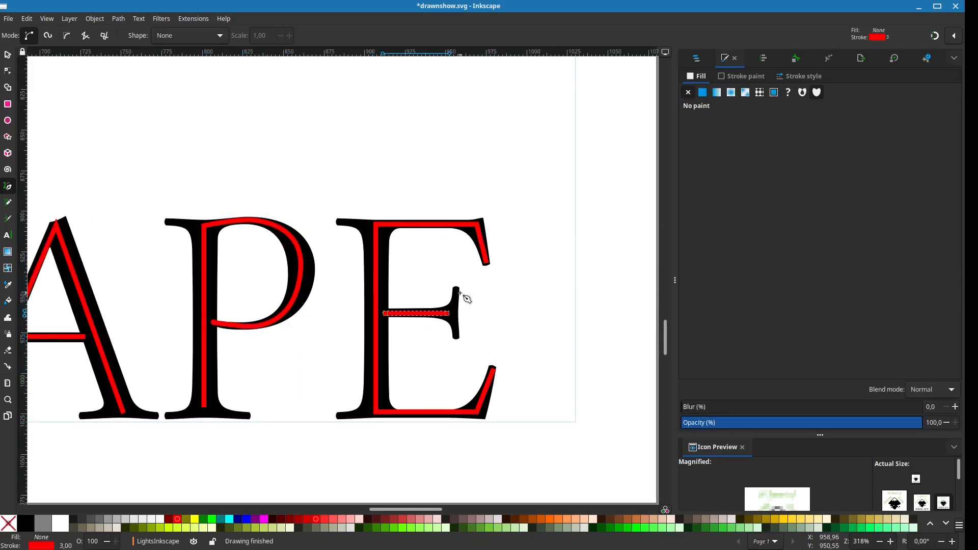
left_click_drag(457, 292, 522, 279)
left_click(520, 278)
left_click_drag(520, 320, 522, 332)
key("Return")
Place copies of the I's base curve on the bottom serifs of the N and the K's stem.
scroll(425, 360, "left", 10)
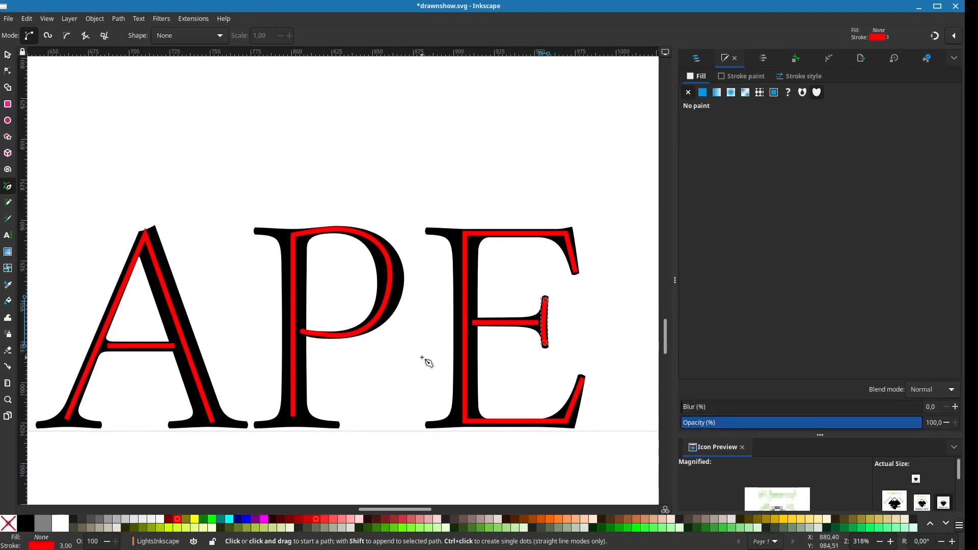
scroll(420, 424, "down", 1)
scroll(419, 424, "left", 15)
key("s")
left_click(113, 377)
key("ctrl+d")
left_click_drag(113, 377, 651, 379)
key("ctrl+d")
key("ctrl+d")
Place copies of the base curve under both feet of the A and under the P, and save the document.
scroll(623, 405, "right", 12)
left_click_drag(334, 379, 562, 379)
key("ctrl+d")
key("ctrl+d")
key("ctrl+s")
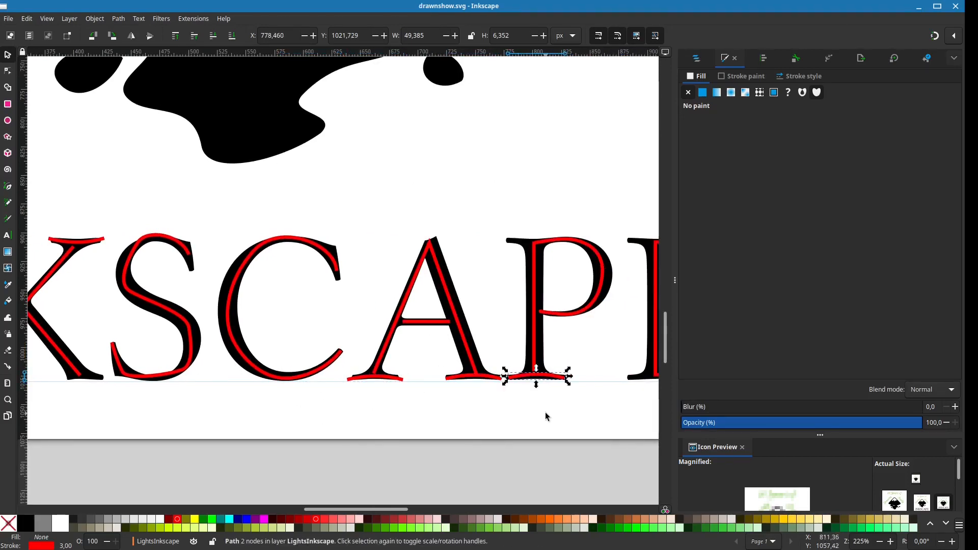
Adjust the nodes and handles of the red S path so it follows the black letter more closely.
left_click_drag(545, 412, 463, 411)
left_click_drag(51, 275, 352, 326)
key("n")
left_click(345, 320)
scroll(375, 314, "up", 1)
left_click_drag(350, 285, 343, 292)
left_click_drag(335, 353, 323, 336)
left_click_drag(331, 310, 327, 309)
left_click_drag(413, 464, 403, 417)
Adjust the nodes and handles of the red C path to follow the black letter's curve.
left_click_drag(484, 285, 407, 251)
left_click(402, 275)
left_click_drag(444, 212, 452, 206)
left_click_drag(652, 392, 227, 370)
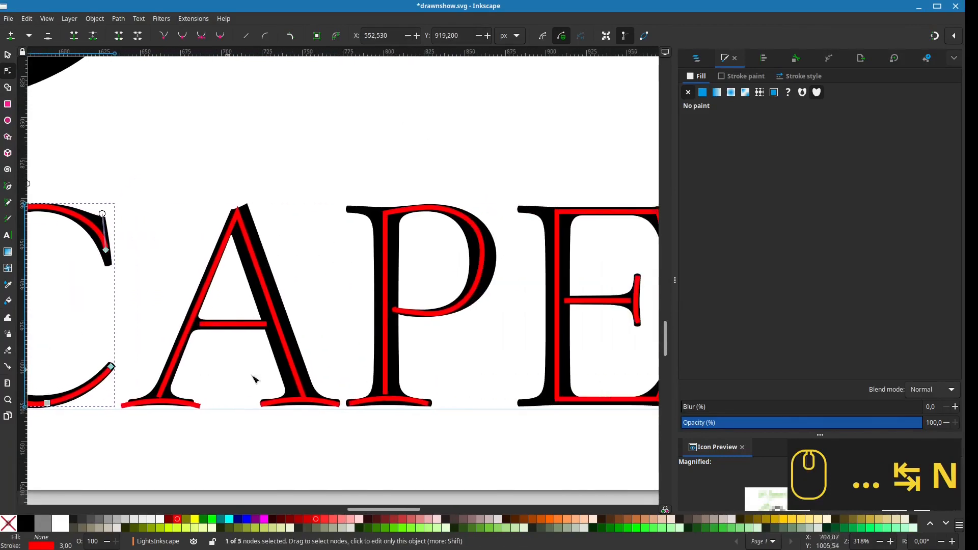
Hide the black INKSCAPE lettering group g7498 in the Teamplate layer.
left_click_drag(506, 418, 428, 421)
key("b")
key("s")
scroll(369, 380, "down", 2)
scroll(471, 347, "down", 2)
mouse_move(161, 305)
left_mouse_down()
mouse_move(472, 347)
mouse_move(431, 345)
left_mouse_up()
left_click(697, 58)
left_click(715, 388)
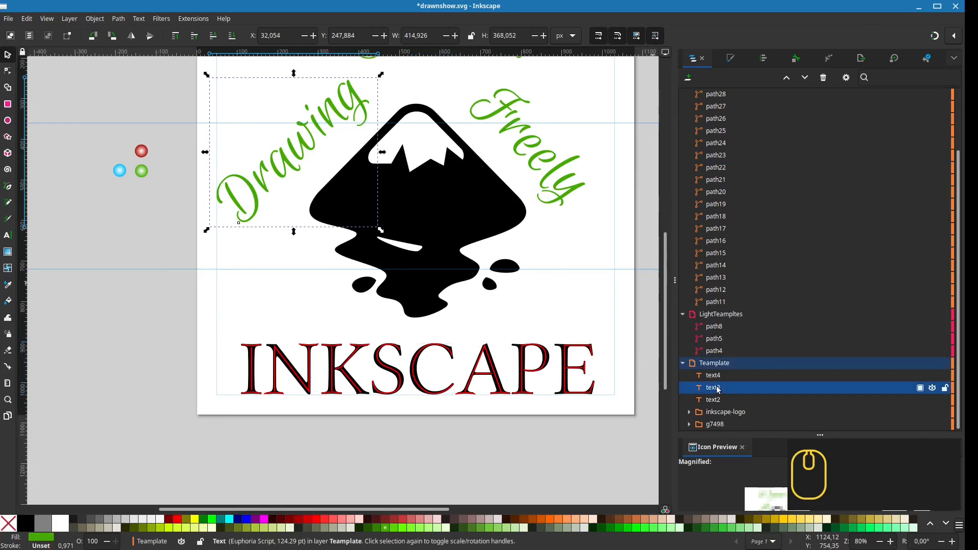
left_click(703, 413)
left_click(719, 426)
left_click(933, 425)
left_click(632, 348)
Group all the red paths that form the word INKSCAPE and save the document.
scroll(488, 453, "down", 3)
scroll(492, 452, "up", 4)
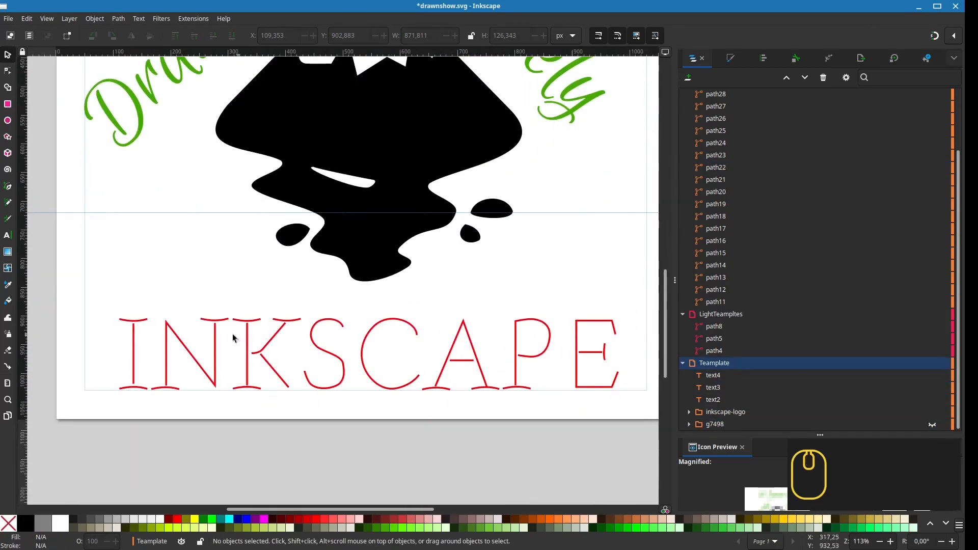
left_click_drag(98, 292, 639, 414)
key("ctrl+g")
scroll(548, 347, "up", 3)
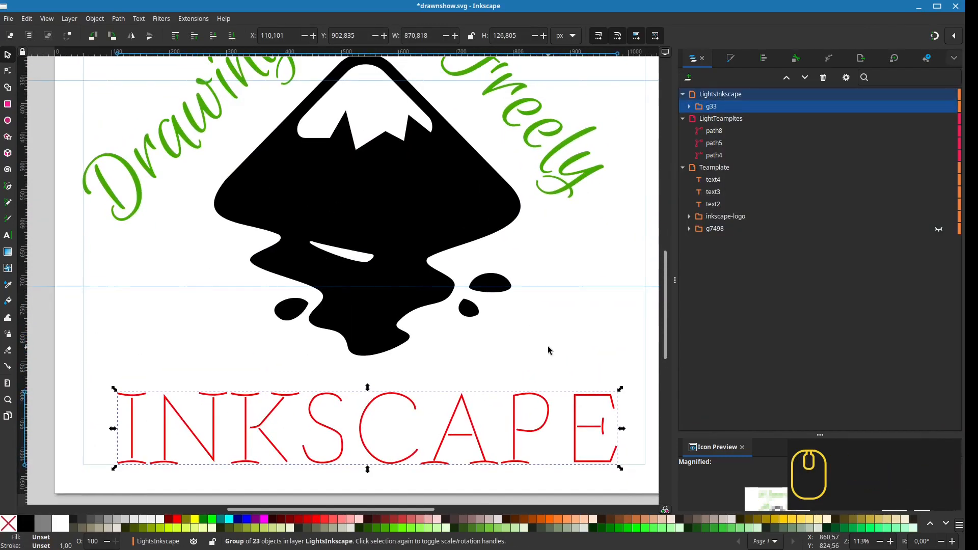
left_click_drag(549, 346, 736, 362)
key("ctrl+s")
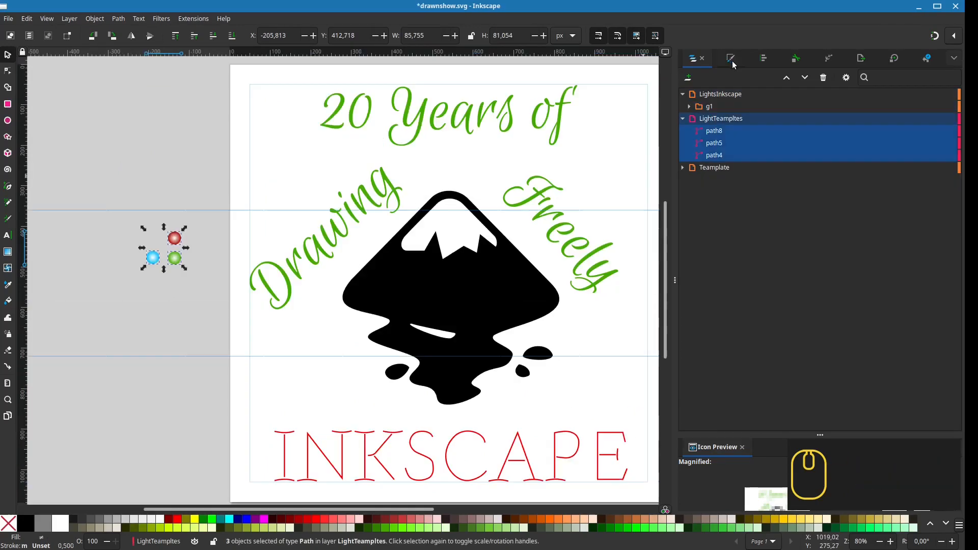
Remove the stroke paint from the three colored light templates.
left_click(733, 60)
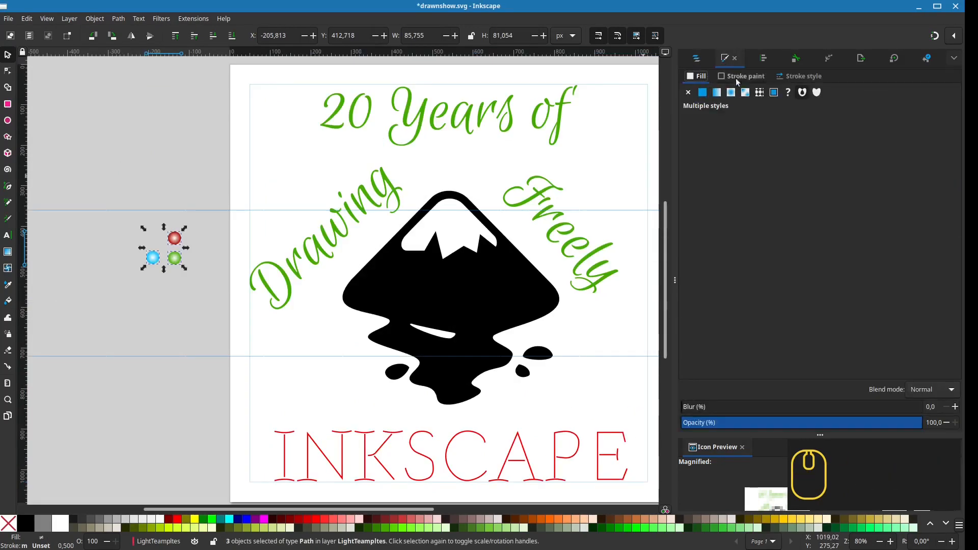
left_click(752, 76)
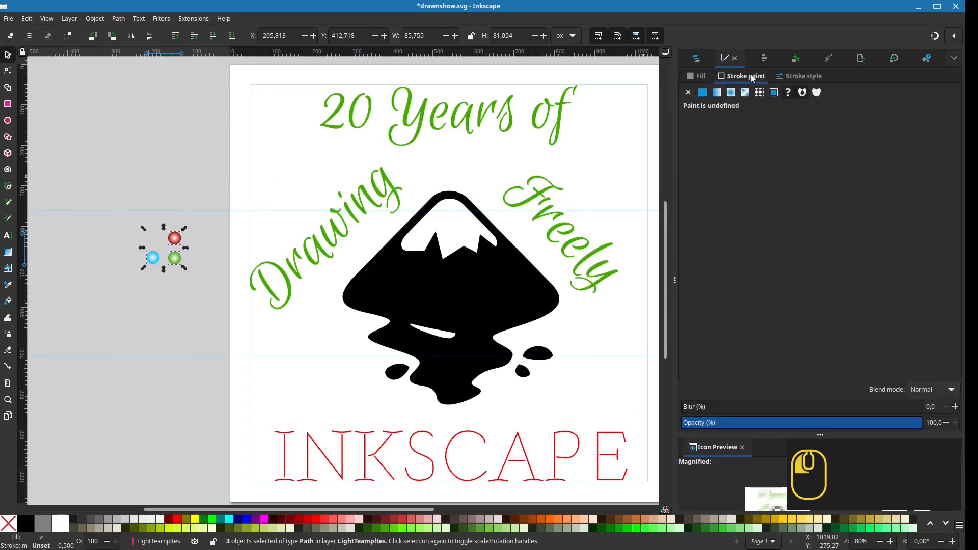
left_click(689, 93)
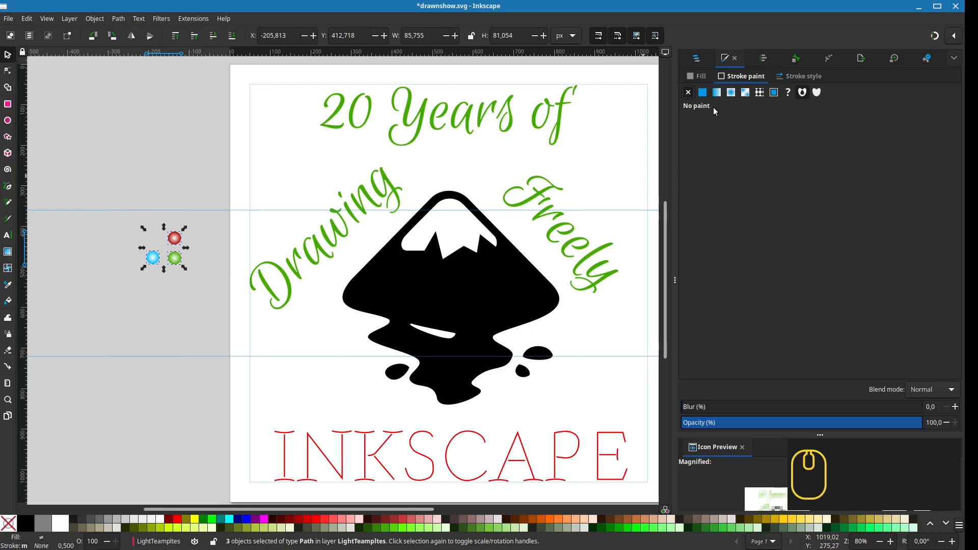
Resize the blue light and the green light to 24 px wide and 24 px high each.
left_click(185, 305)
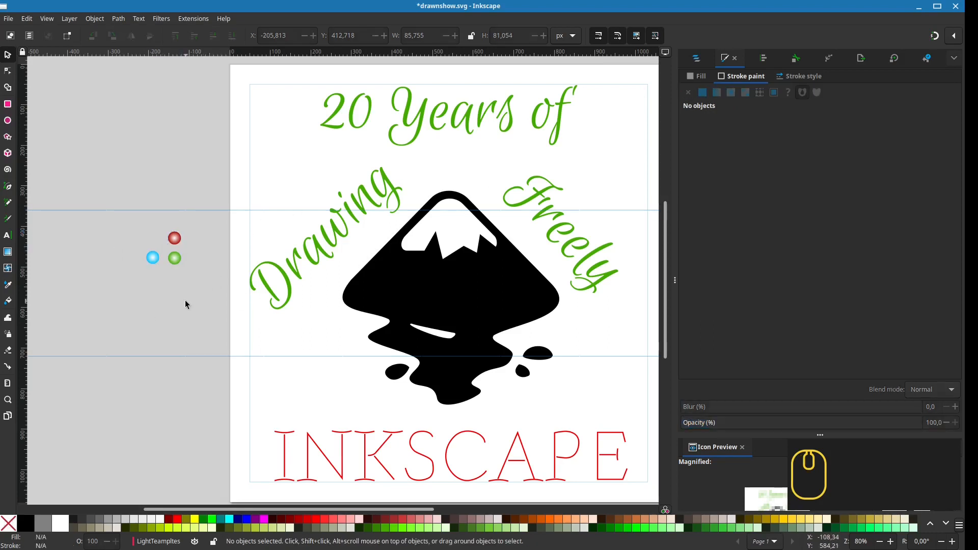
left_click(152, 258)
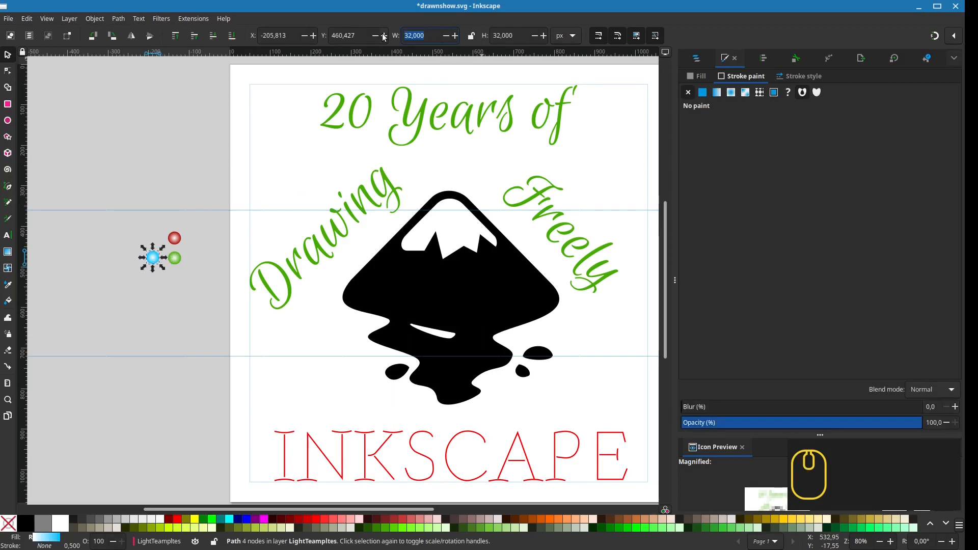
type("24")
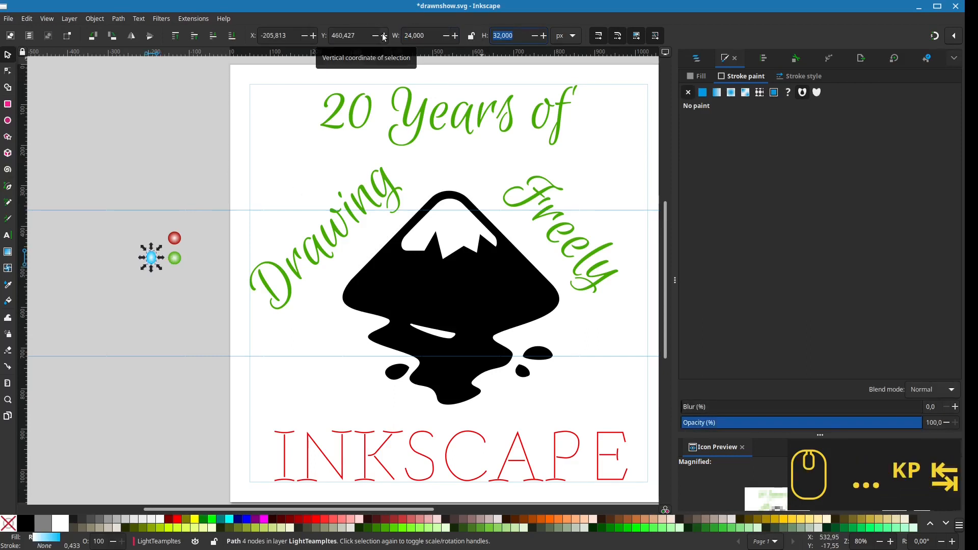
key("Tab")
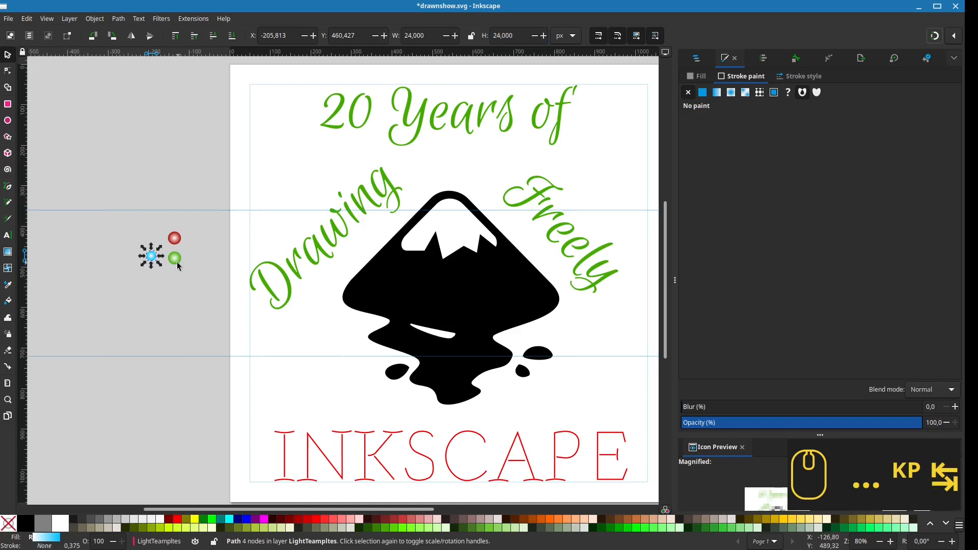
left_click(175, 261)
type("2")
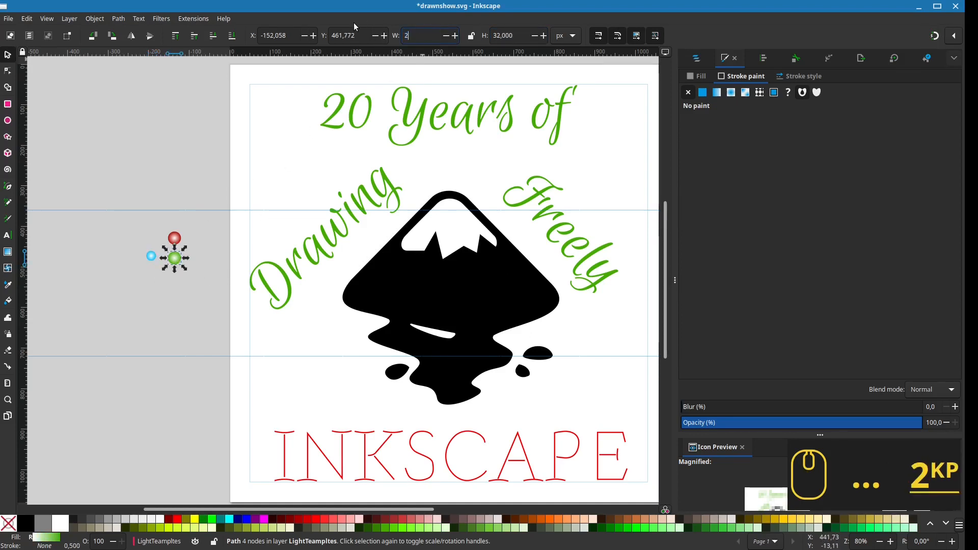
type("4")
key("Tab")
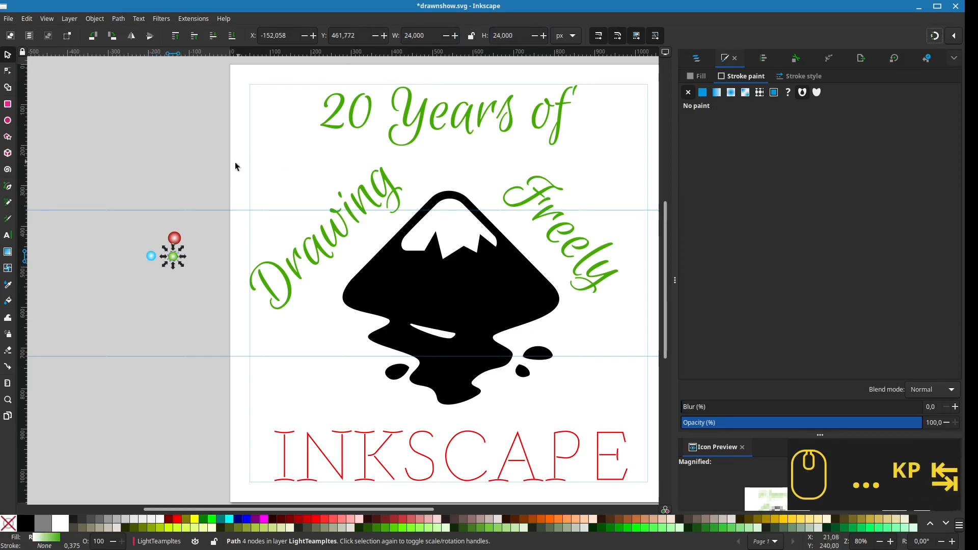
Resize the red light to 24 px wide and 24 px high.
left_click(176, 239)
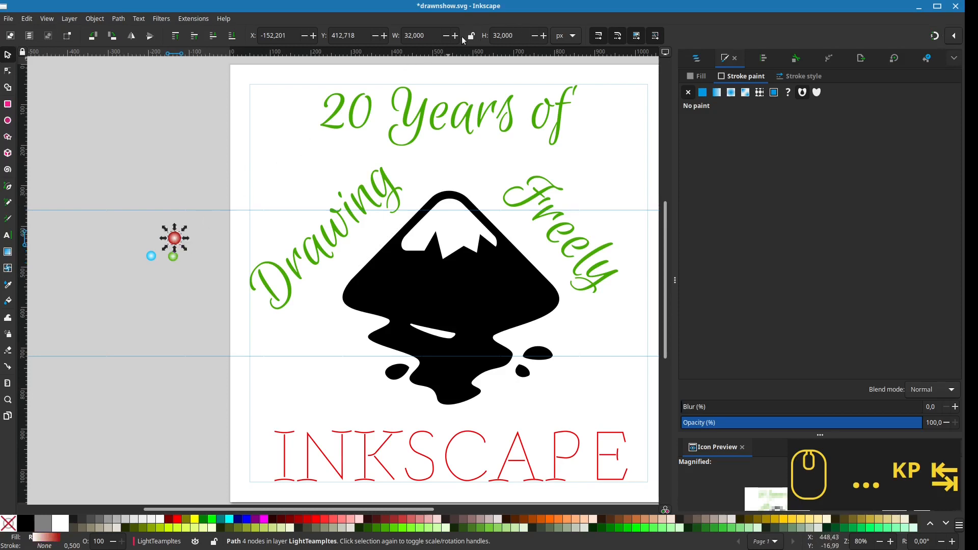
double_click(418, 35)
type("24")
key("Tab")
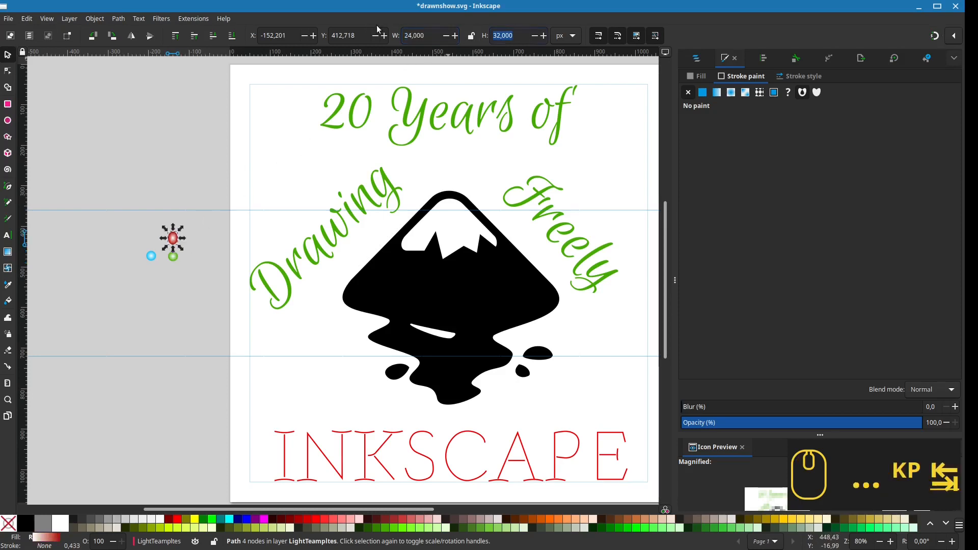
type("24")
key("Tab")
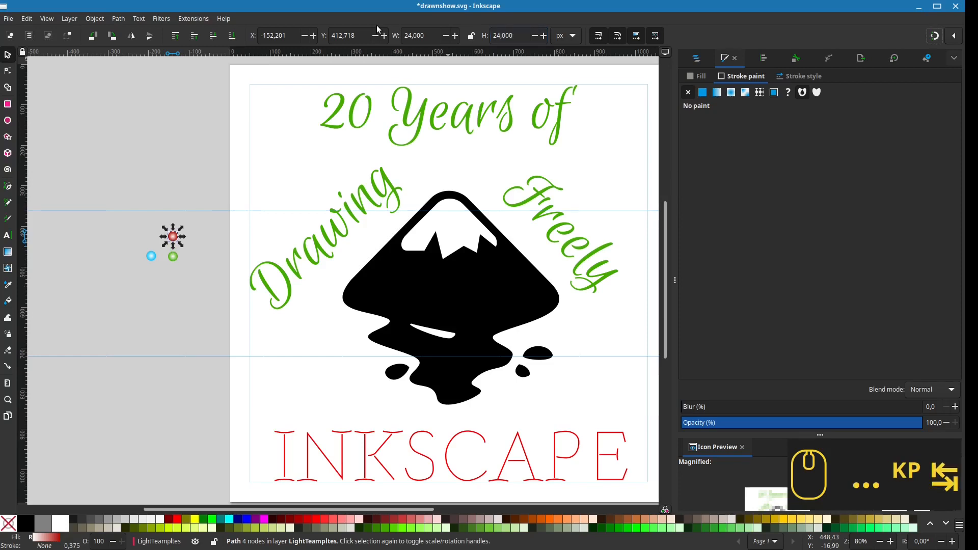
Create a clone of the blue light and place it below the three light templates.
left_click(138, 305)
mouse_move(135, 245)
left_mouse_down()
mouse_move(168, 268)
mouse_move(160, 276)
left_mouse_up()
left_click(160, 280)
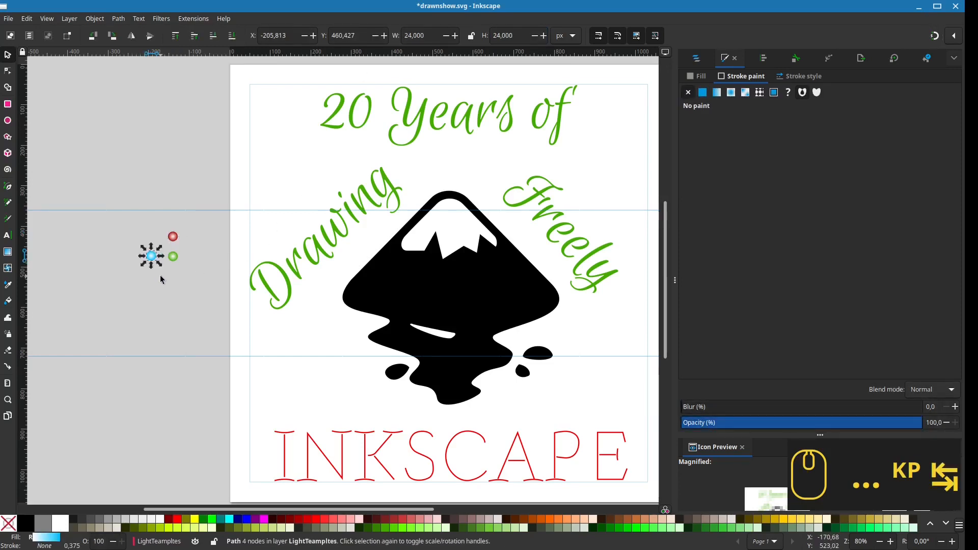
key("alt+d")
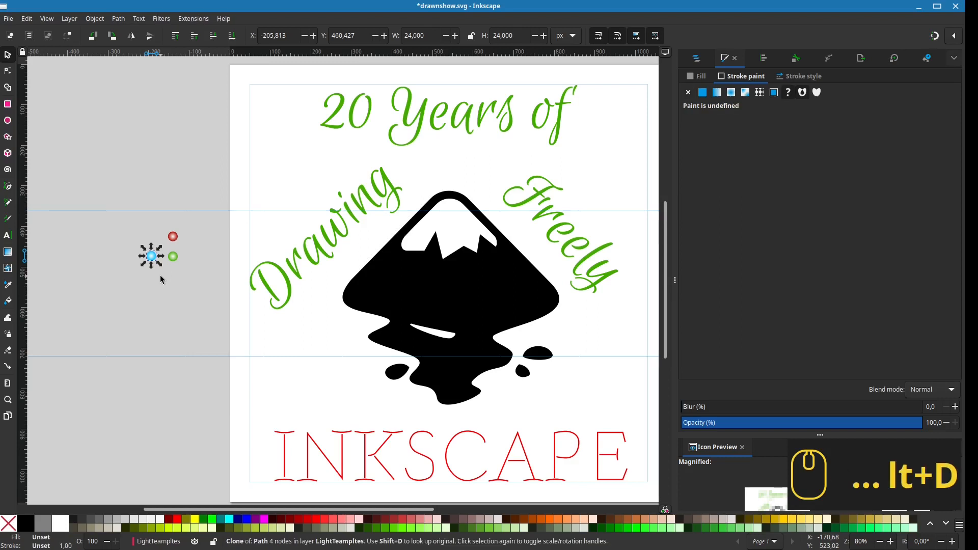
left_click_drag(152, 262, 156, 305)
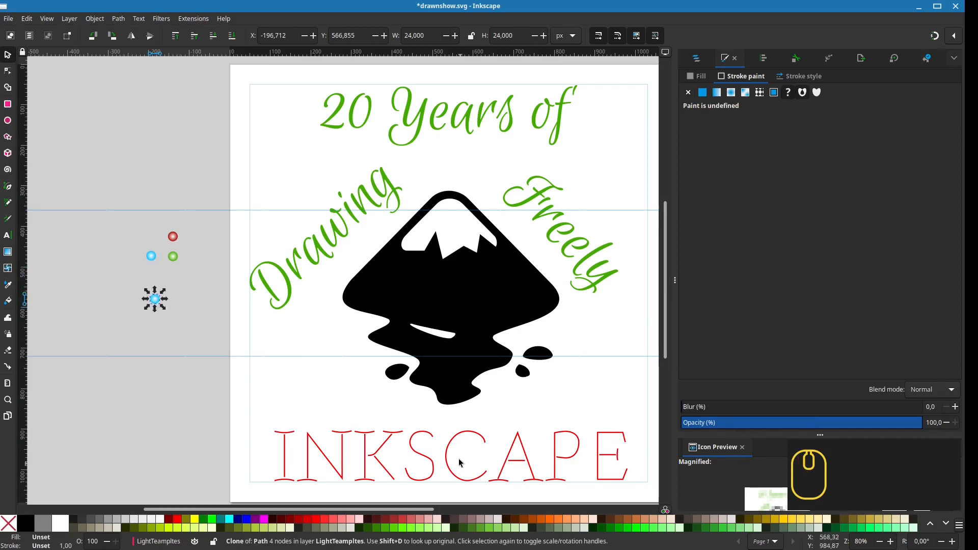
Examine the live path effects and the Generate from Path extensions available for the red INKSCAPE group.
left_click_drag(431, 438, 411, 416)
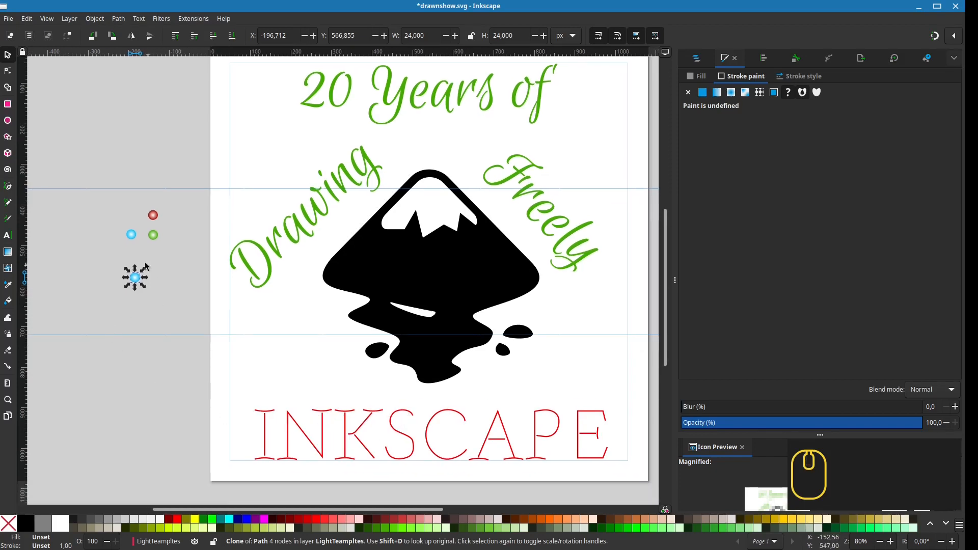
left_click(465, 424)
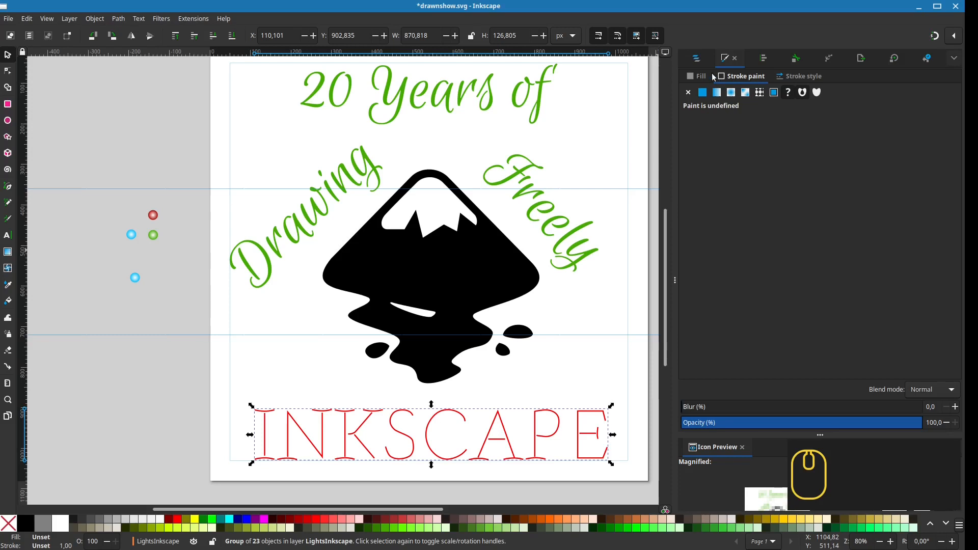
left_click(830, 59)
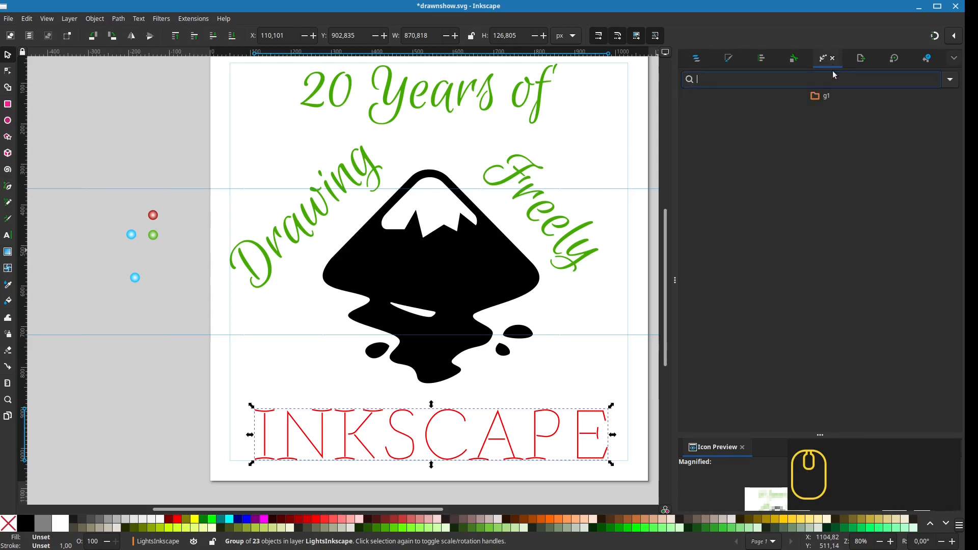
left_click(954, 84)
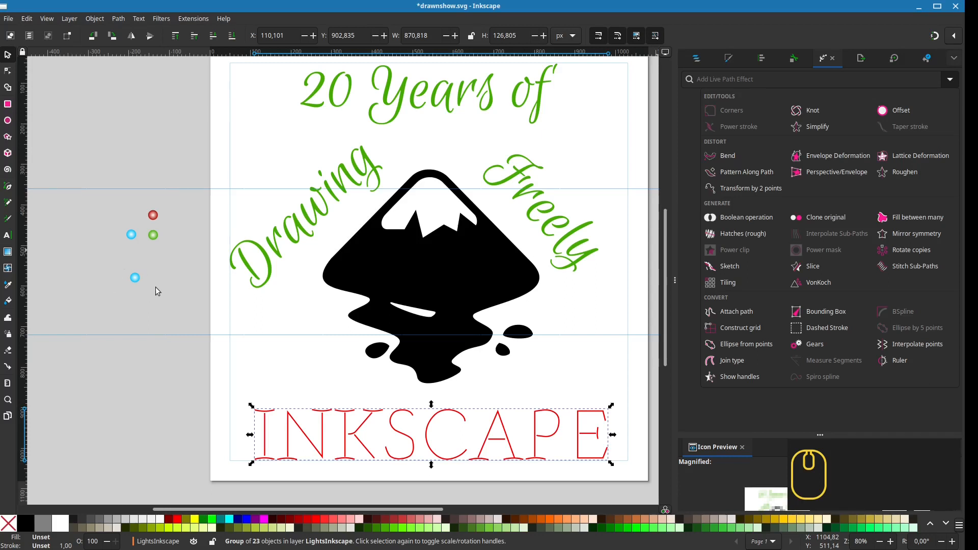
left_click(172, 289)
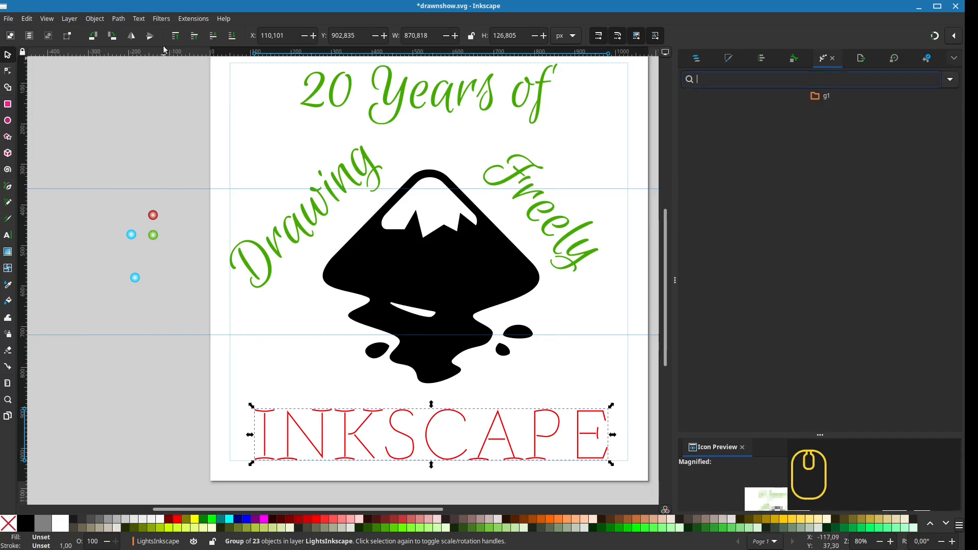
left_click(192, 19)
mouse_move(262, 122)
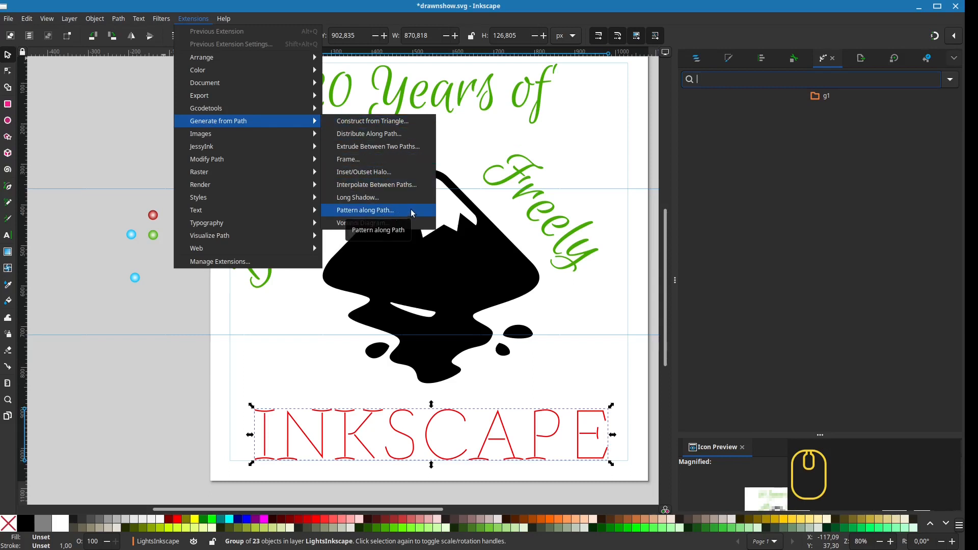
left_click(734, 15)
left_click(765, 62)
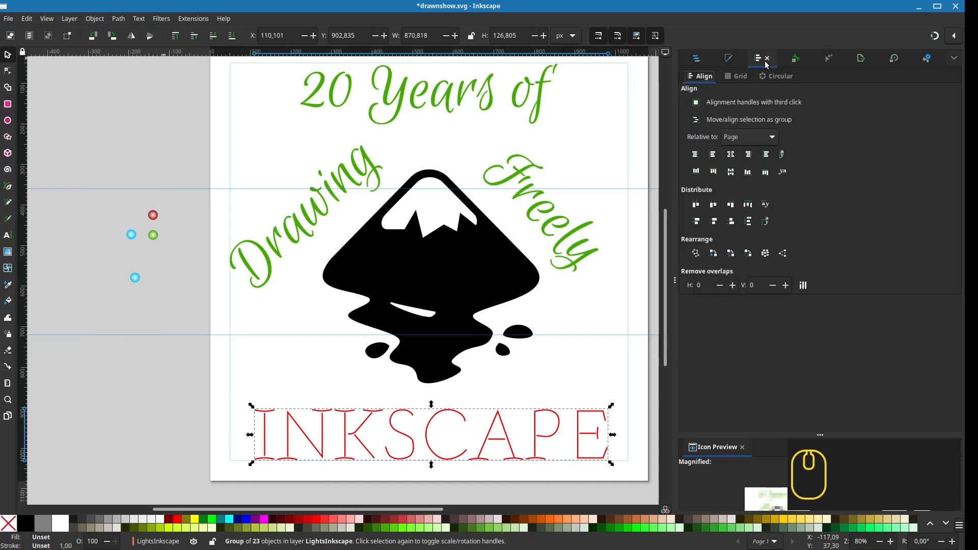
left_click(786, 63)
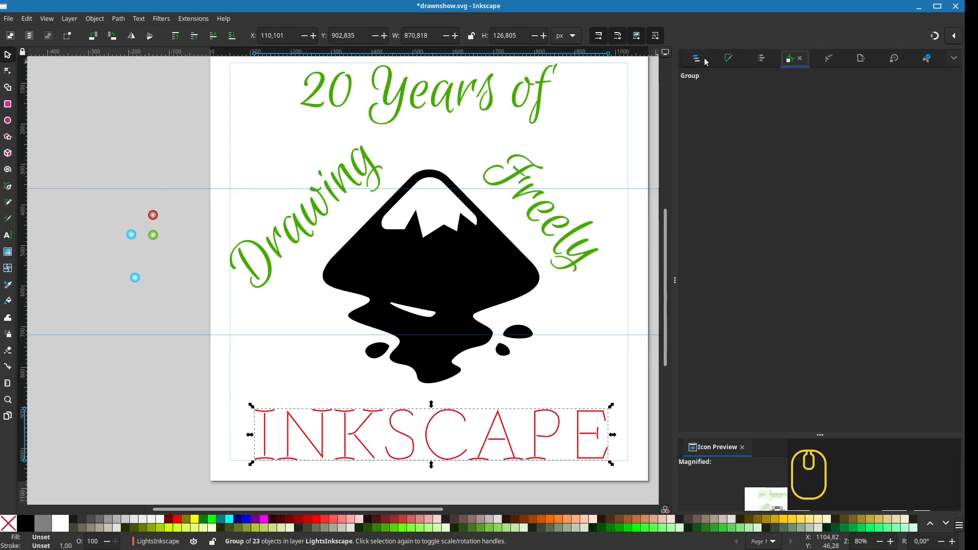
left_click(728, 60)
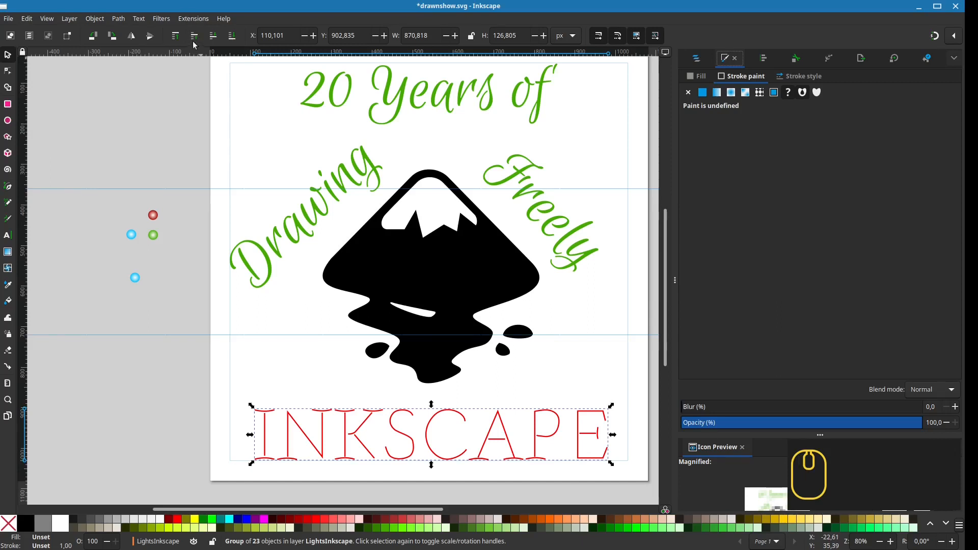
left_click(193, 19)
mouse_move(284, 124)
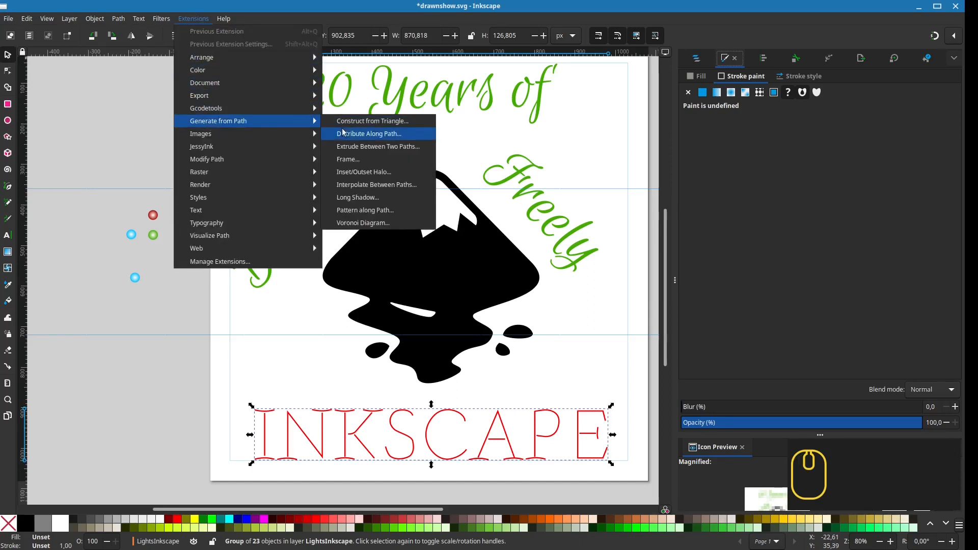
left_click(772, 21)
Move the blue light clone use1 into the LightsInkscape layer, above group g1.
left_click(696, 58)
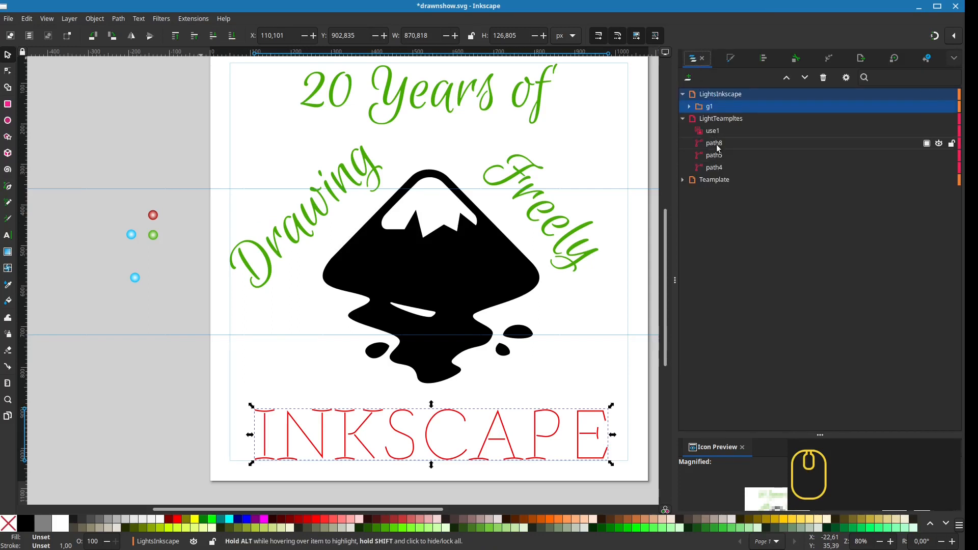
left_click_drag(713, 131, 729, 101)
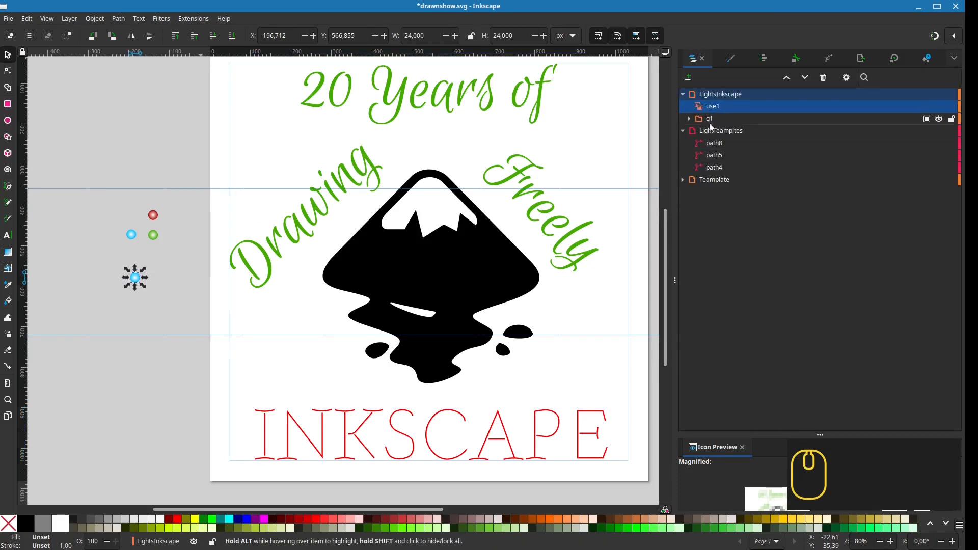
left_click(706, 121)
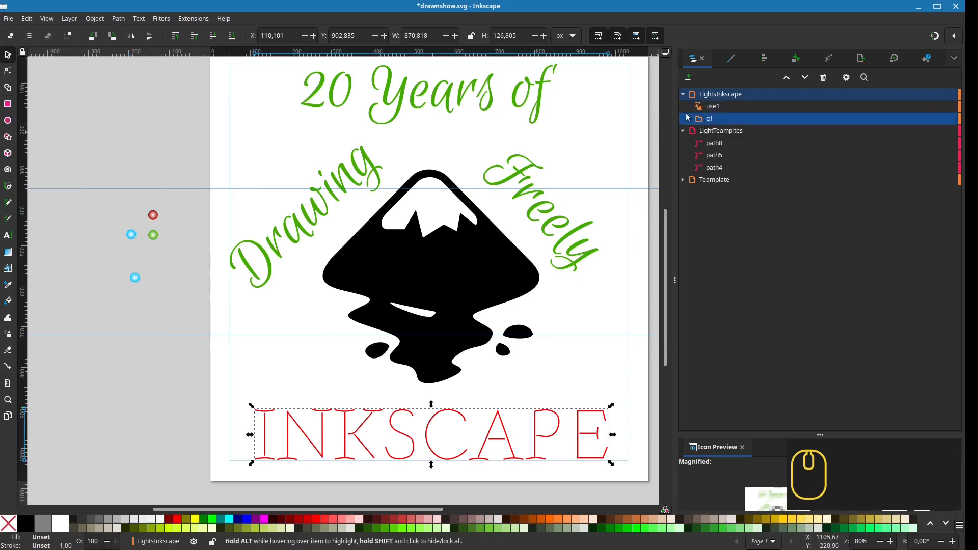
Distribute the clone use1 along the paths of group g1, following path orientation with 3.0 spacing and the original pattern moved.
left_click(713, 107)
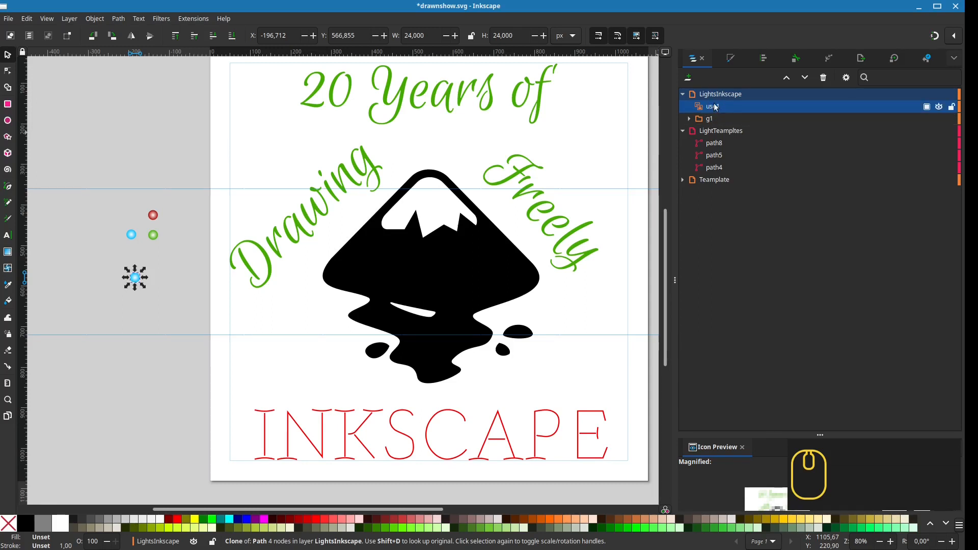
left_click(711, 121, "shift")
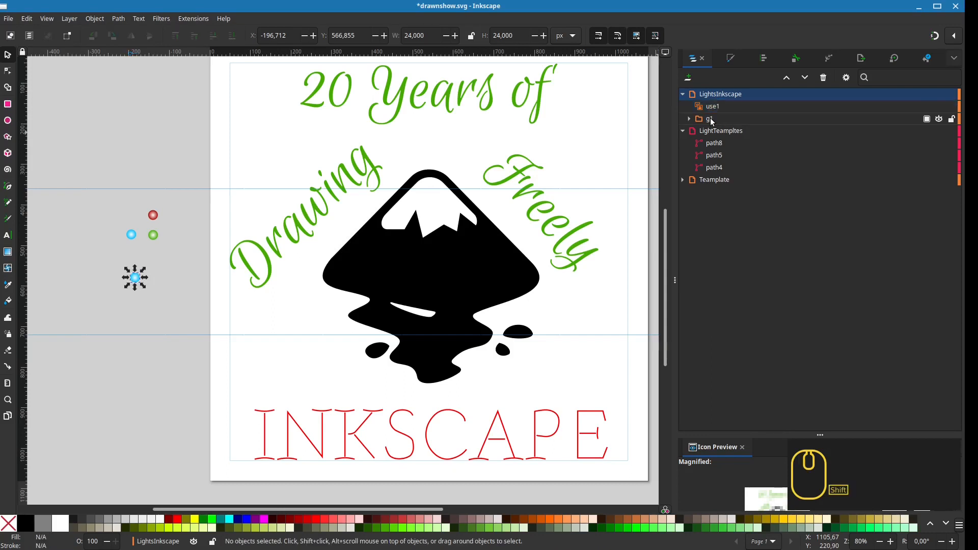
left_click(712, 118, "shift")
left_click(187, 18)
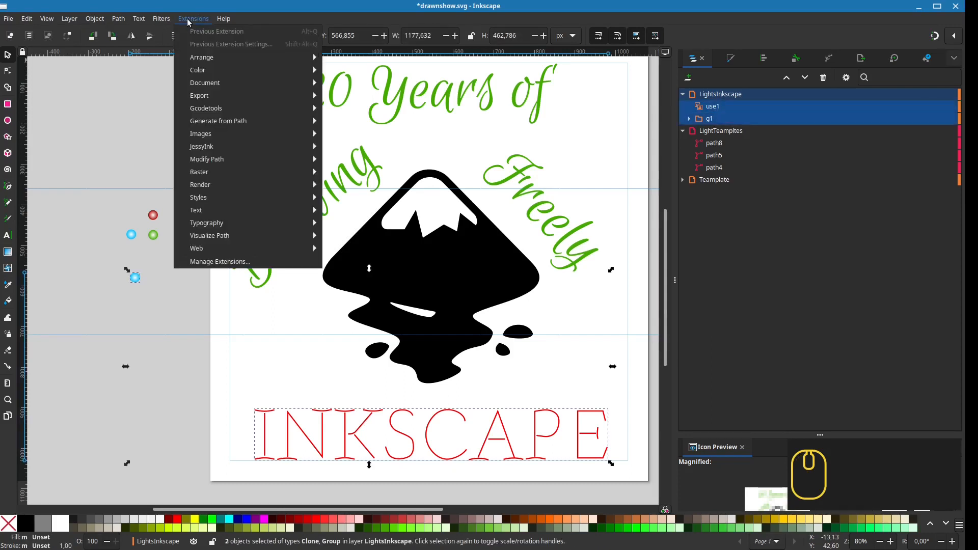
mouse_move(286, 120)
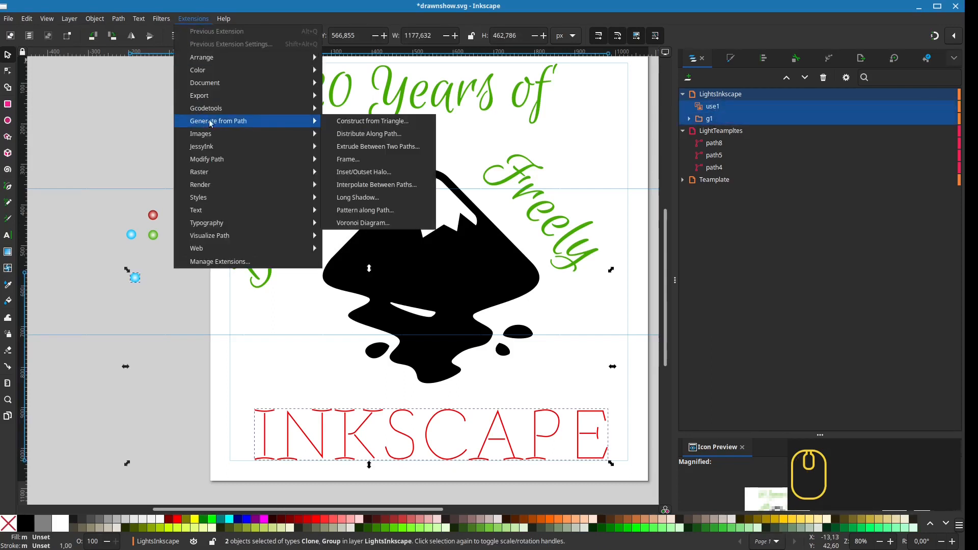
left_click(384, 134)
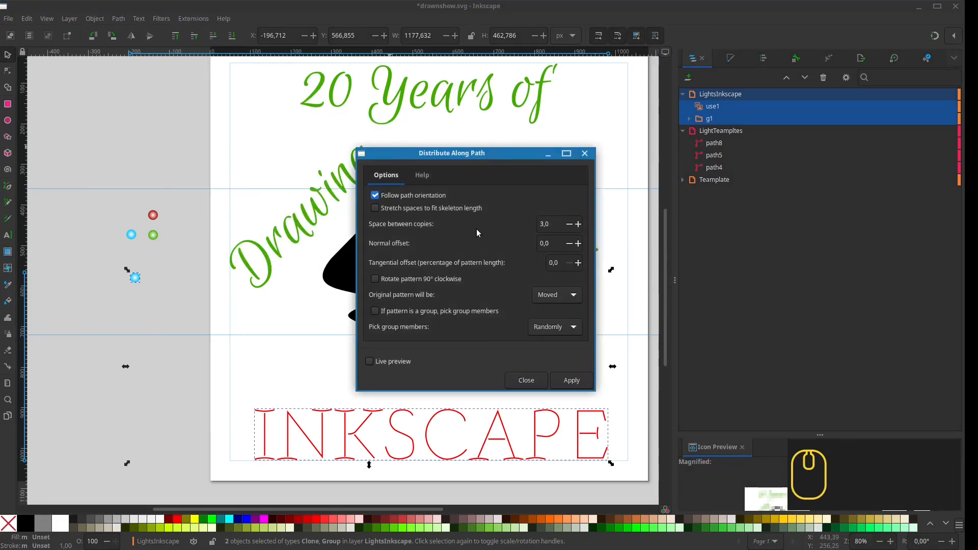
left_click(387, 362)
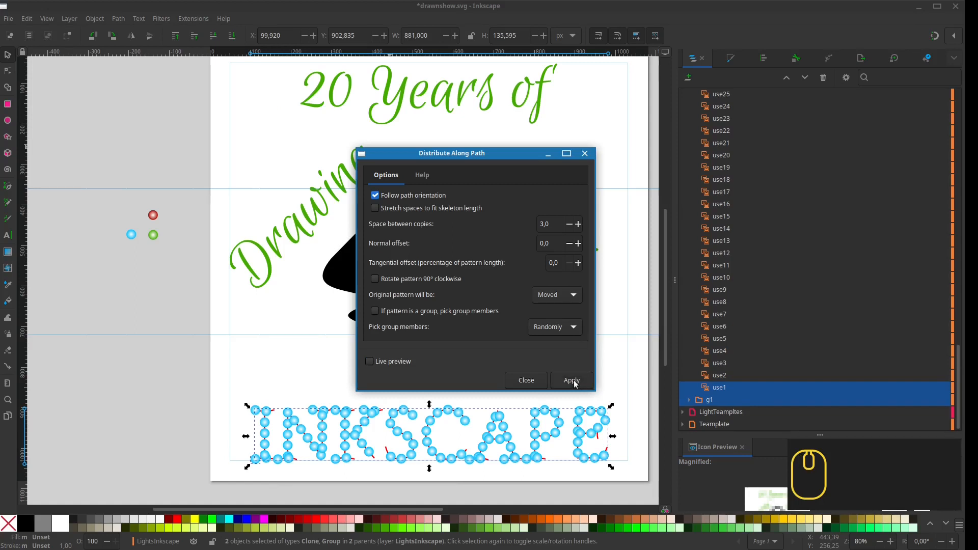
left_click(527, 382)
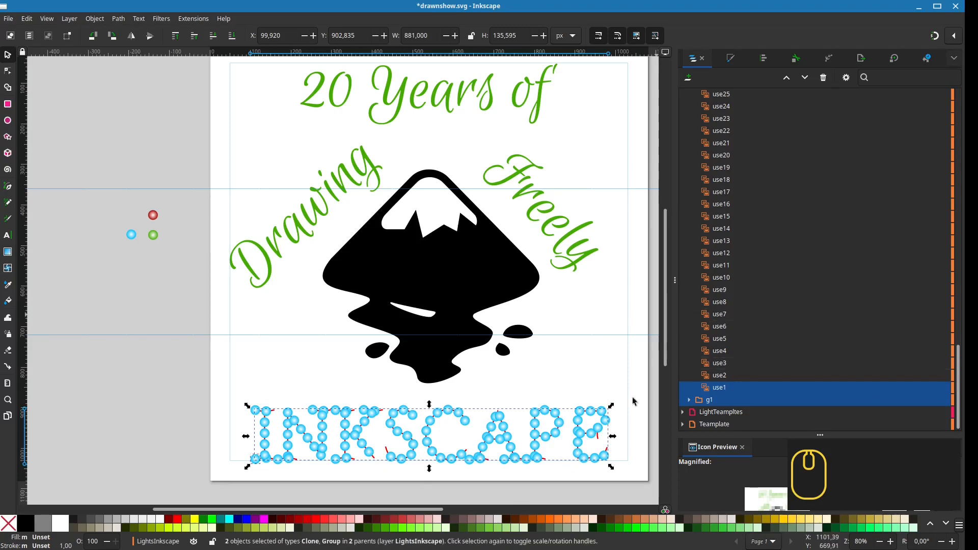
Deselect the distributed lights and paths, and save the document.
left_click_drag(582, 388, 552, 310)
scroll(414, 388, "up", 1)
scroll(415, 389, "up", 1)
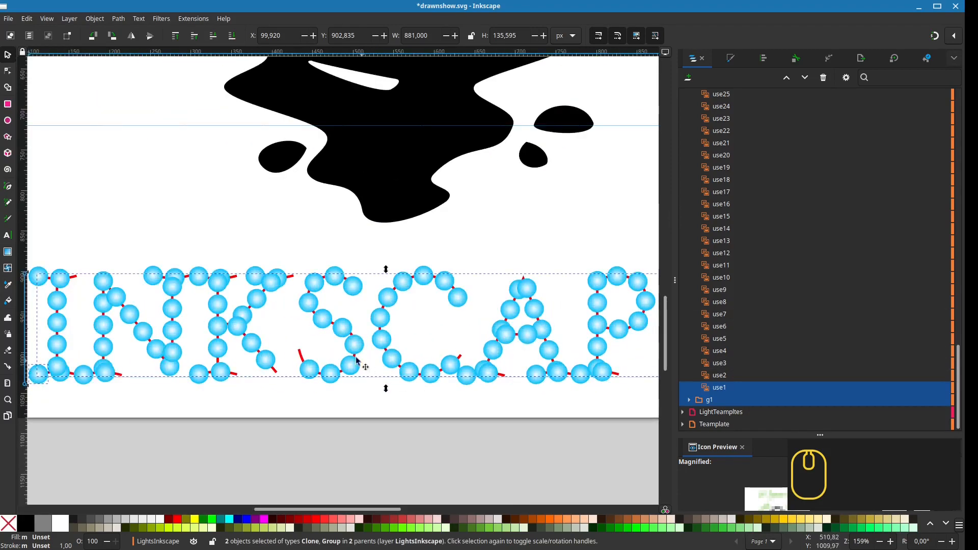
scroll(320, 317, "down", 1)
key("Escape")
key("ctrl+s")
Enter the group of blue lights, move one surplus light above the N, and reposition another at the base of its left stem.
scroll(430, 281, "up", 2)
left_click_drag(247, 306, 493, 320)
scroll(324, 404, "up", 1)
left_click_drag(338, 421, 360, 422)
key("ctrl+z")
double_click(341, 420)
left_click_drag(394, 456, 369, 141)
left_click_drag(295, 427, 312, 418)
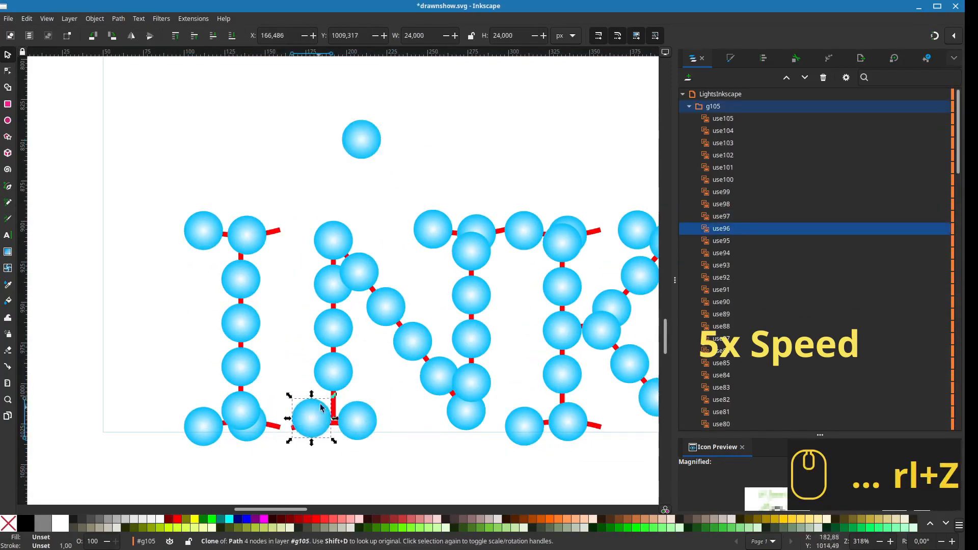
Shift the N's left stem lights down and respace its diagonal, and move a light onto the I's lower right serif.
left_click(334, 372)
left_click(333, 328, "shift")
left_click(333, 284, "shift")
left_click_drag(334, 284, 368, 270)
left_click(362, 273)
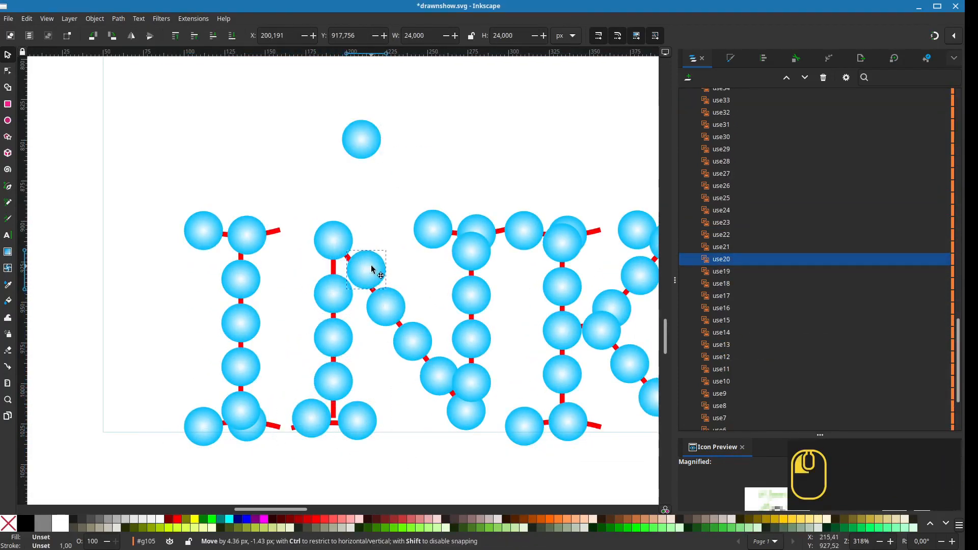
left_click_drag(445, 383, 436, 389)
left_click(260, 432)
left_click_drag(260, 432, 285, 437)
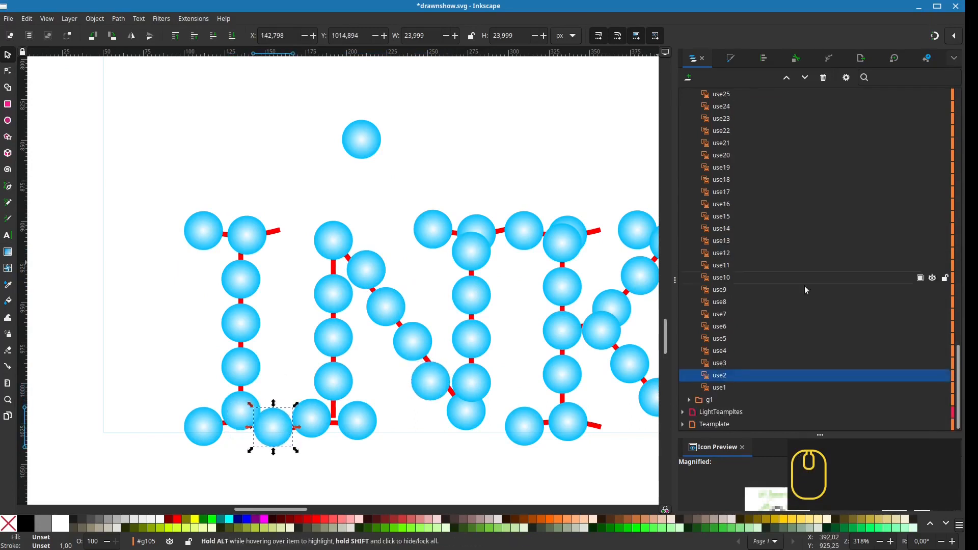
Show the black lettering in the Teamplate layer and hide the red path group g1.
left_click(683, 424)
scroll(846, 415, "down", 2)
left_click(933, 424)
scroll(821, 216, "up", 4)
scroll(825, 224, "down", 4)
left_click(892, 340)
left_click(932, 339)
Enter light group g105, spread the I's two top lights over its serifs, and shift its four stem lights up.
left_click(240, 415)
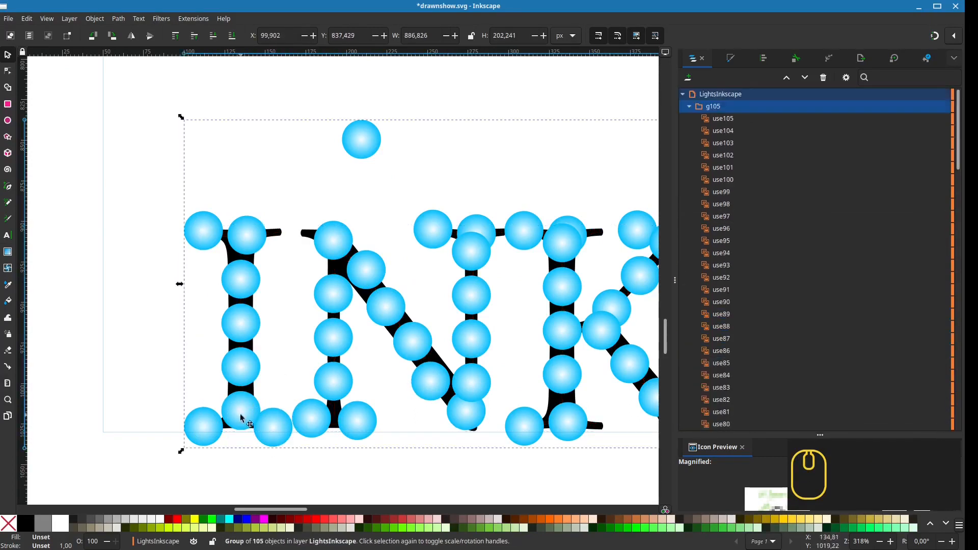
double_click(247, 233)
left_click_drag(247, 233, 267, 229)
left_click_drag(209, 230, 221, 229)
left_click(241, 280)
left_click(238, 334, "shift")
left_click(240, 372, "shift")
left_click(240, 413, "shift")
left_click_drag(241, 413, 241, 402)
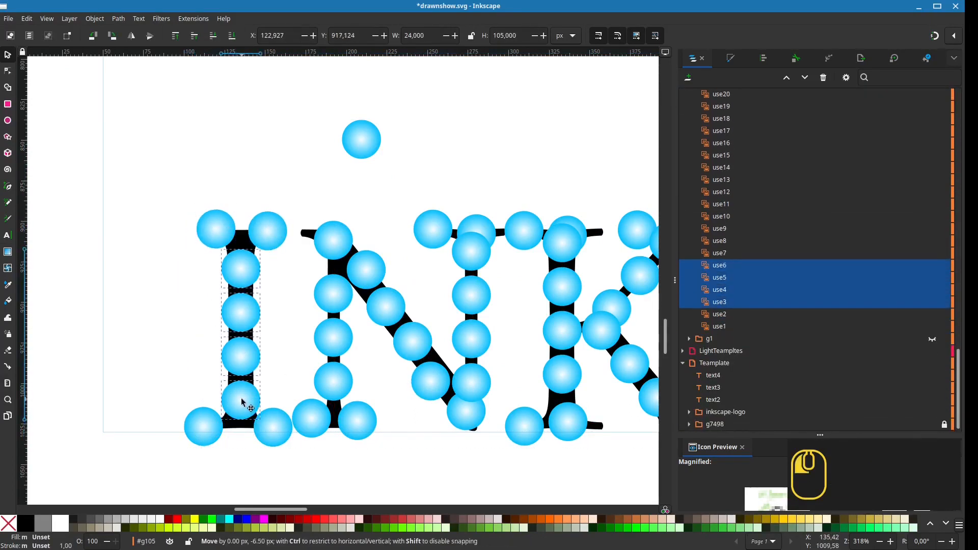
Lower the light at the N's bottom right corner and center the K's two base lights around its stem.
left_click_drag(476, 419, 353, 425)
left_click_drag(372, 307, 273, 288)
left_click_drag(354, 401, 371, 402)
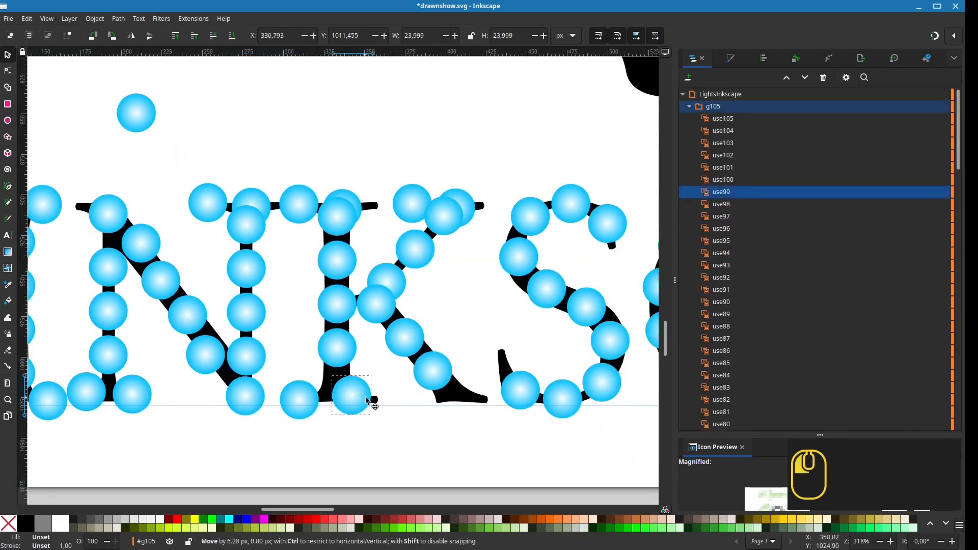
left_click_drag(312, 403, 323, 398)
Shift the K's four stem lights down together and spread the neighboring top serif lights of the N and K.
left_click(337, 348)
left_click(338, 304, "shift")
left_click(338, 218, "shift")
left_click(337, 260, "shift")
left_click_drag(337, 261, 337, 274)
left_click(347, 203)
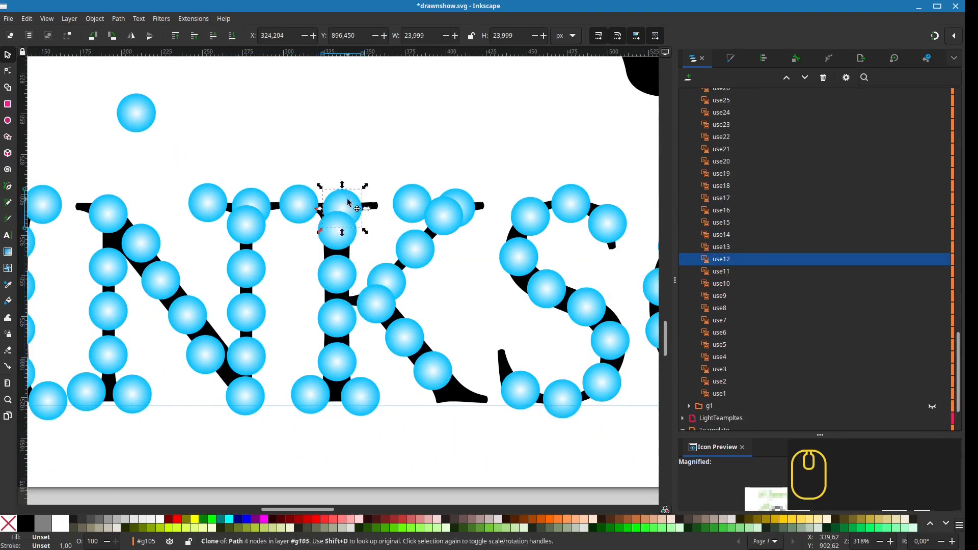
left_click_drag(347, 203, 372, 195)
left_click_drag(306, 200, 286, 196)
Park the top light of the N's right stem above the letter and shift the remaining stem lights up.
left_click(246, 228)
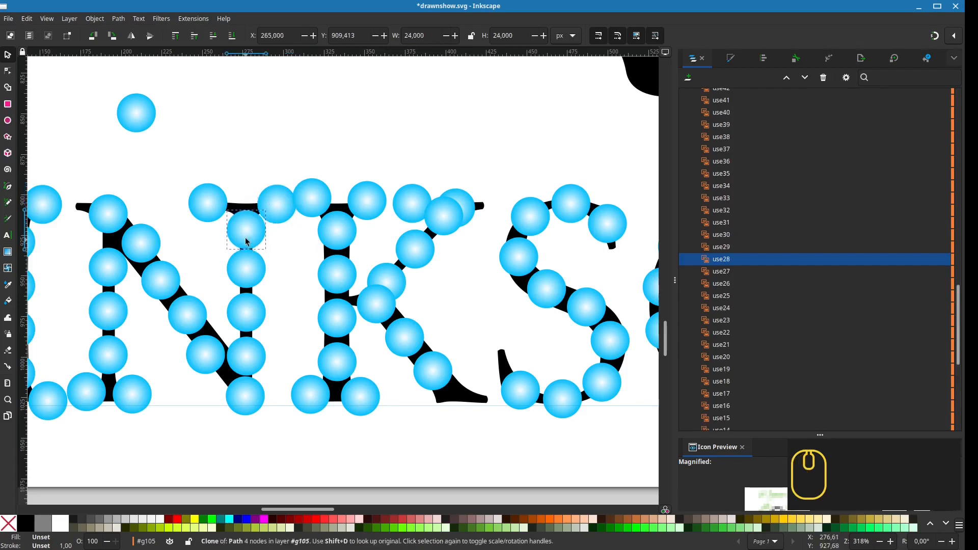
left_click_drag(210, 204, 221, 203)
left_click_drag(255, 233, 260, 134)
left_click(247, 270)
left_click(247, 310, "shift")
left_click(247, 354, "shift")
left_click_drag(249, 311, 248, 296)
Fine-tune the lights at the N's upper left, upper right and bottom right corners.
left_click_drag(273, 205, 358, 252)
left_click_drag(303, 248, 303, 249)
left_click_drag(197, 260, 196, 263)
left_click_drag(337, 434, 332, 425)
Park a surplus light from the K's arm above the letter and spread the lights on its upper right serif.
left_click_drag(444, 277, 374, 264)
left_click_drag(389, 231, 283, 230)
left_click_drag(371, 313, 437, 148)
left_click_drag(437, 237, 465, 230)
left_click_drag(391, 282, 377, 294)
Respace the lights on the K's diagonal leg and place the parked light at its foot.
left_click_drag(353, 335, 352, 330)
left_click_drag(377, 369, 374, 365)
left_click_drag(407, 400, 408, 399)
left_click_drag(426, 146, 444, 420)
Respace the lights along the K's upper arm and its top serif.
left_click_drag(420, 248, 420, 263)
left_click_drag(457, 227, 451, 225)
left_click_drag(387, 234, 393, 228)
left_click_drag(408, 266, 405, 269)
Place one parked light on the S's lower left terminal and move the other one above the C.
left_click_drag(453, 331, 268, 330)
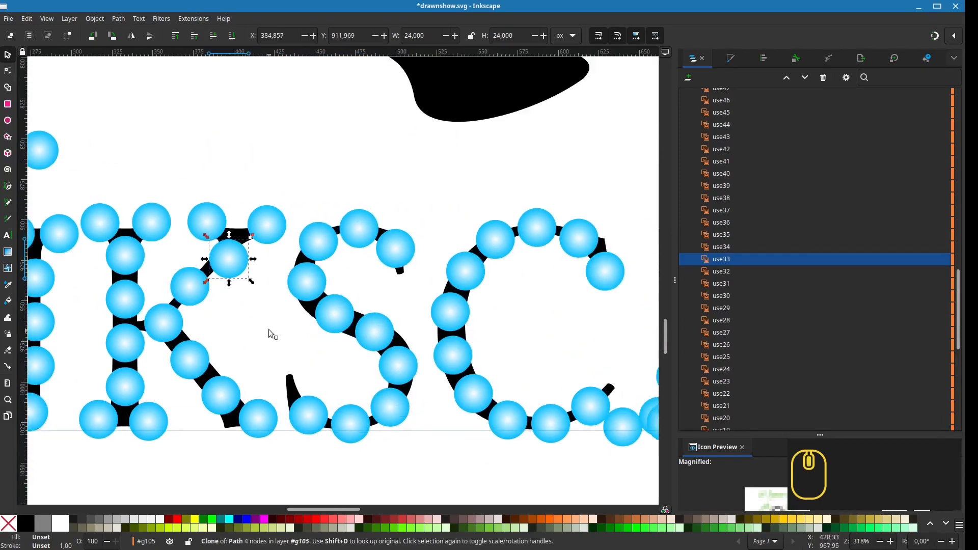
left_click_drag(383, 291, 455, 307)
left_click_drag(118, 167, 370, 390)
scroll(352, 332, "down", 1)
left_click_drag(110, 209, 474, 233)
left_click_drag(611, 307, 393, 281)
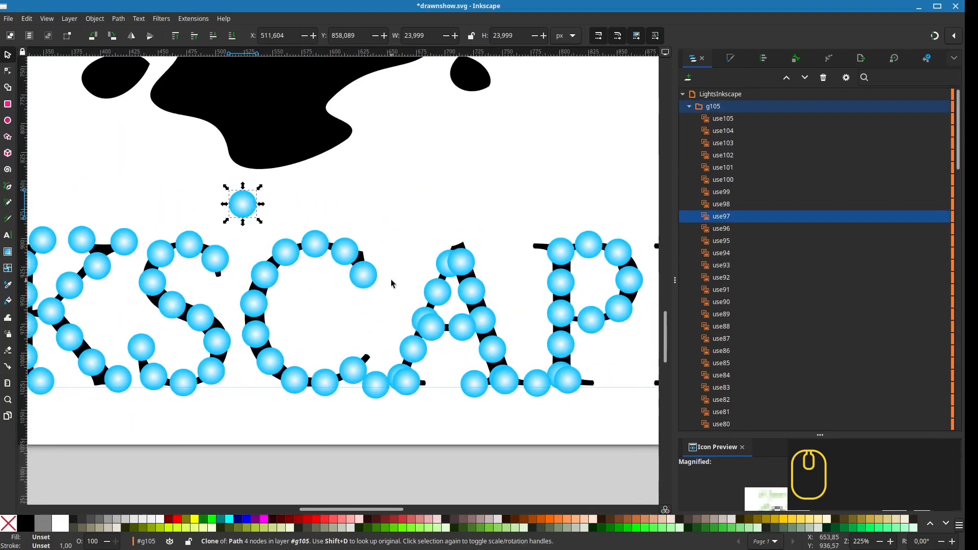
Park surplus lights from the A's left foot and crossbar above it, and respace the remaining foot and crossbar lights.
scroll(393, 282, "up", 1)
left_click_drag(400, 325, 339, 316)
left_click_drag(356, 421, 385, 166)
left_click_drag(356, 418, 385, 423)
left_click_drag(309, 419, 328, 410)
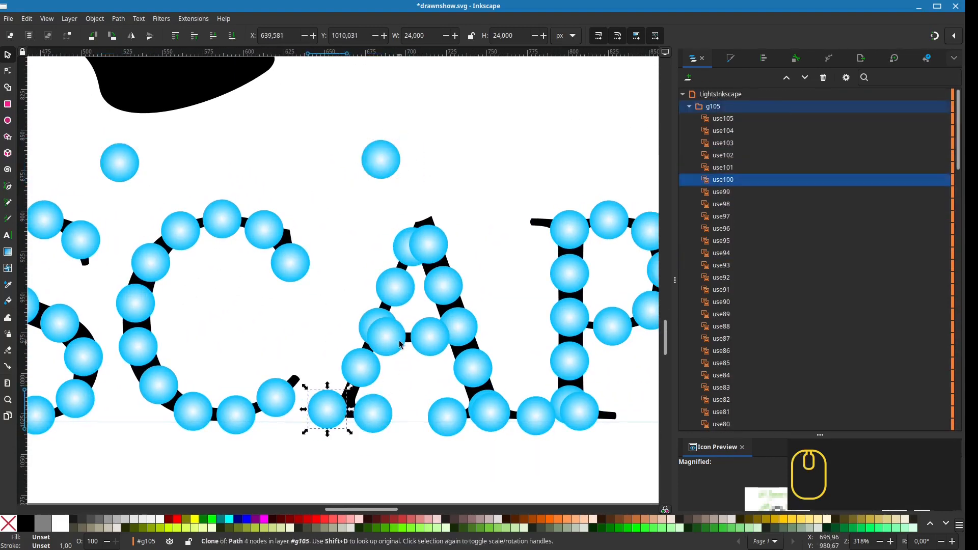
left_click_drag(385, 338, 341, 160)
left_click_drag(436, 340, 422, 340)
Raise a light onto the A's apex and shift its left leg lights down along the stroke.
left_click_drag(430, 244, 426, 215)
left_click_drag(418, 249, 432, 155)
left_click(396, 289, "shift")
left_click_drag(395, 289, 389, 297)
left_click_drag(429, 167, 410, 270)
Respace the lights on the A's right leg and park the extra left leg light beside the letter.
left_click_drag(444, 286, 399, 255)
left_click_drag(445, 275, 445, 268)
left_click_drag(458, 326, 460, 309)
left_click_drag(473, 367, 476, 367)
left_click_drag(404, 255, 350, 211)
left_click_drag(461, 311, 460, 329)
left_click_drag(442, 272, 442, 259)
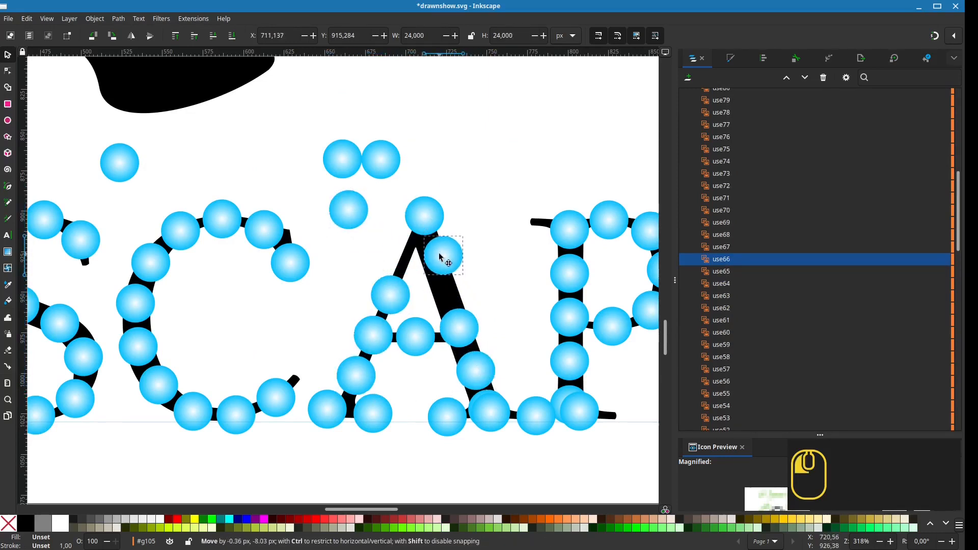
Fill the gap in the A's right leg with the parked light and move surplus base lights above the lettering.
left_click_drag(359, 217, 470, 301)
left_click_drag(492, 414, 454, 164)
left_click_drag(532, 327, 443, 322)
left_click_drag(446, 412, 431, 176)
Spread the A's right foot lights and respace the lights evenly along its right leg.
left_click_drag(398, 405, 418, 405)
left_click_drag(363, 411, 371, 407)
left_click_drag(417, 405, 416, 410)
left_click_drag(386, 366, 390, 374)
left_click_drag(365, 319, 370, 328)
left_click_drag(372, 288, 361, 290)
left_click_drag(354, 250, 345, 251)
Move the A's left leg lights up for even spacing and align its left foot and crossbar lights.
left_click_drag(303, 289, 308, 270)
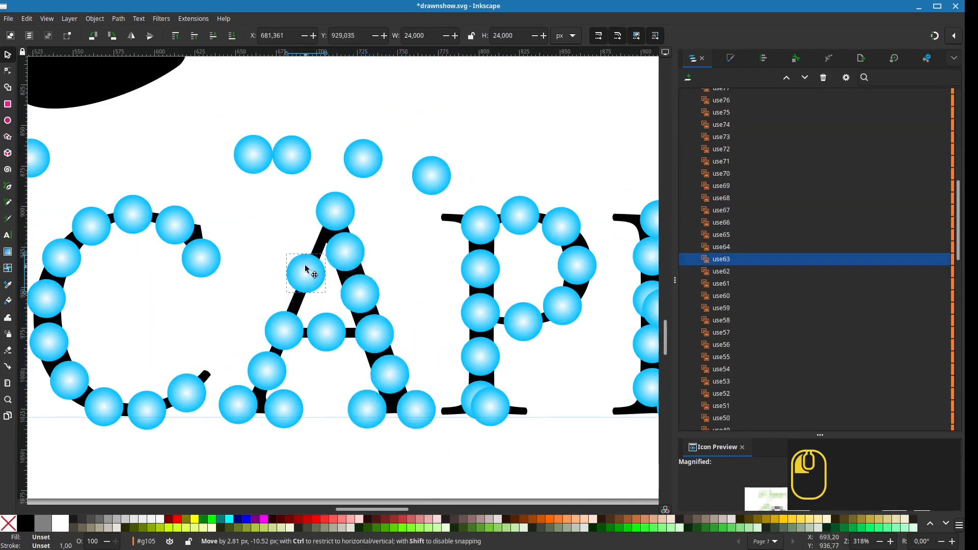
left_click_drag(290, 332, 292, 327)
mouse_move(301, 279)
left_mouse_down()
mouse_move(295, 290)
mouse_move(300, 280)
left_mouse_up()
left_click_drag(332, 334, 293, 311)
left_click_drag(301, 278, 301, 278)
left_click_drag(270, 370, 273, 356)
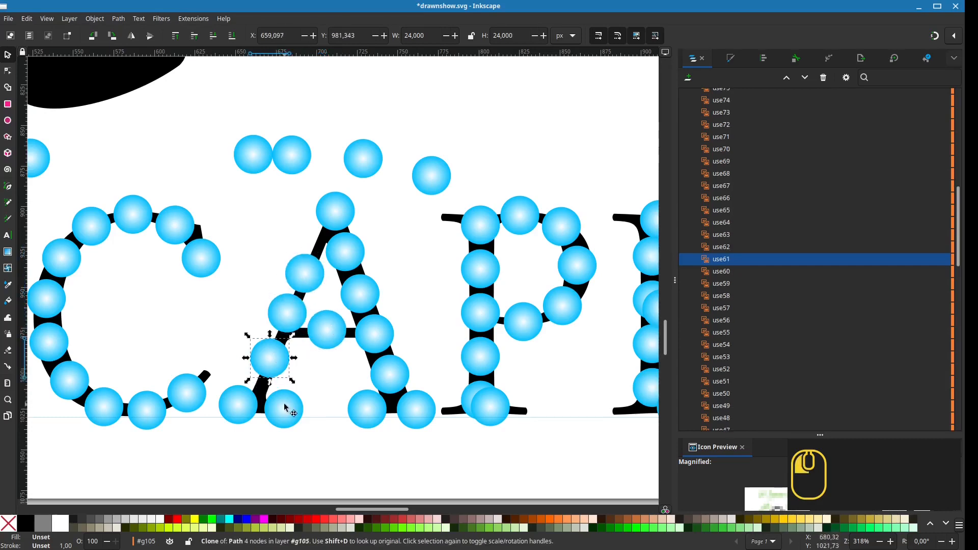
left_click_drag(286, 408, 286, 406)
Move the P's right base light outward and add a horizontal guide just below the lettering.
left_click_drag(334, 331, 213, 320)
left_click_drag(372, 395, 402, 394)
left_click_drag(470, 52, 474, 419)
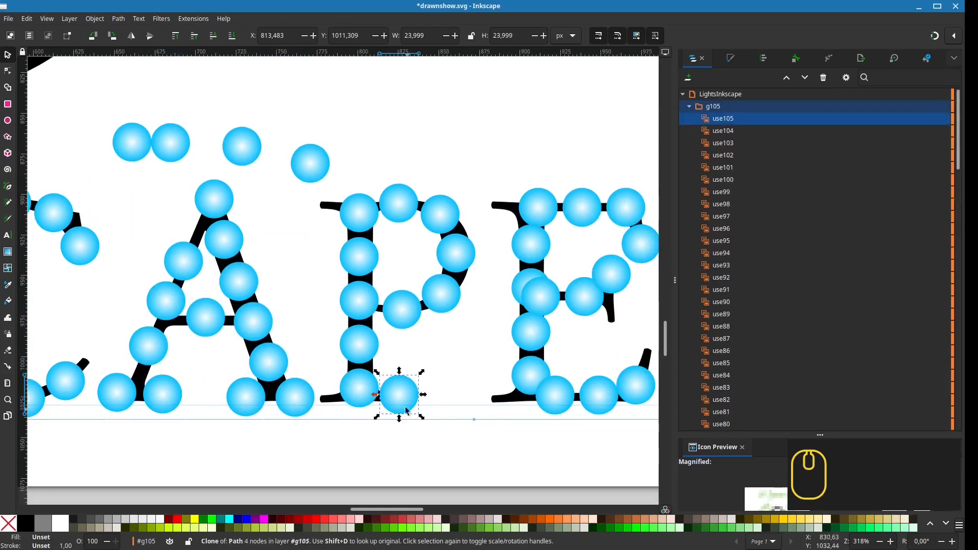
Save the document.
scroll(406, 409, "down", 1)
left_click_drag(182, 416, 366, 377)
scroll(355, 385, "right", 5)
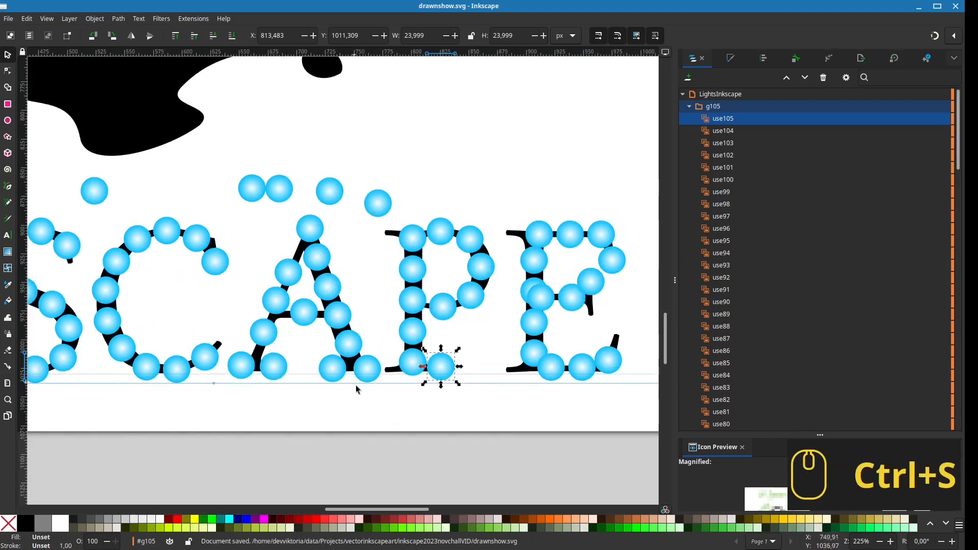
Move the P's lowest stem light onto its left base serif and reposition the remaining stem lights.
scroll(452, 350, "up", 2)
left_click_drag(397, 335, 365, 350)
left_click_drag(397, 310, 393, 354)
left_click_drag(444, 393, 433, 393)
left_click_drag(397, 317, 399, 340)
left_click_drag(407, 236, 403, 302)
left_click_drag(406, 197, 404, 186)
left_click_drag(399, 260, 400, 247)
left_click_drag(398, 320, 397, 306)
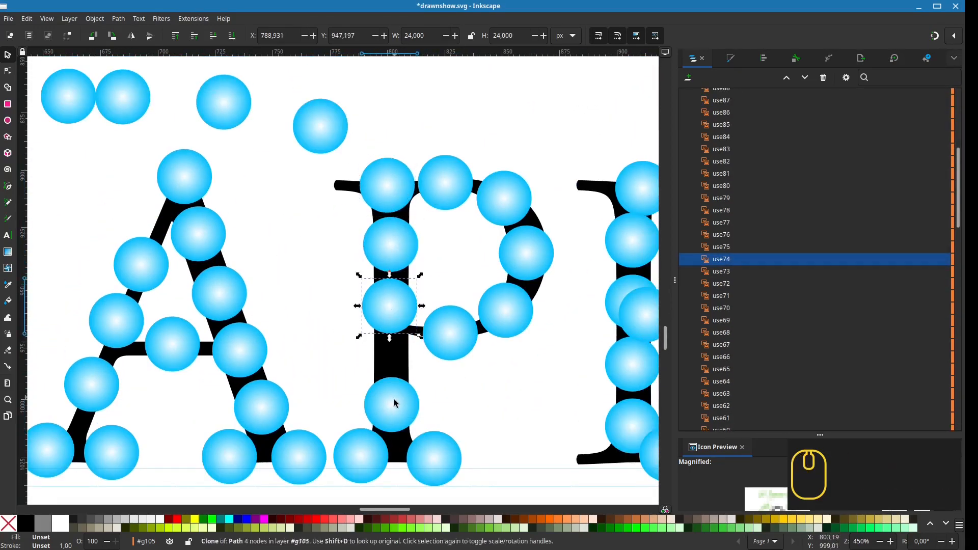
Try to fit a parked light into the gap in the P's stem, and undo the recent placements.
left_click_drag(397, 404, 400, 407)
left_click_drag(324, 130, 399, 363)
left_click_drag(395, 411, 382, 406)
key("ctrl+z")
key("ctrl+z")
key("ctrl+z")
key("ctrl+z")
key("ctrl+z")
key("ctrl+z")
Shift the P's three upper stem lights up together and place a parked light in the gap below them.
left_click_drag(360, 425, 358, 429)
left_click_drag(389, 372, 390, 385)
left_click(392, 299)
left_click(390, 239, "shift")
left_click(388, 181, "shift")
left_click_drag(388, 181, 388, 148)
left_click_drag(292, 257, 387, 336)
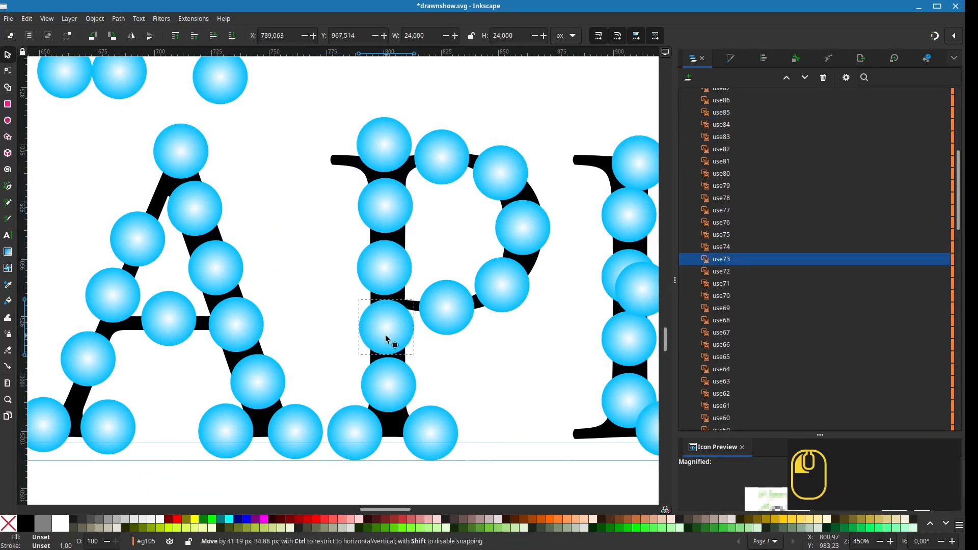
Move the P's top stem light onto its upper left serif and respace the lights along the top of its bowl.
left_click_drag(439, 202, 266, 188)
left_click_drag(215, 134, 181, 146)
left_click_drag(269, 144, 264, 144)
left_click_drag(326, 158, 323, 157)
left_click_drag(252, 150, 244, 156)
left_click_drag(328, 160, 323, 158)
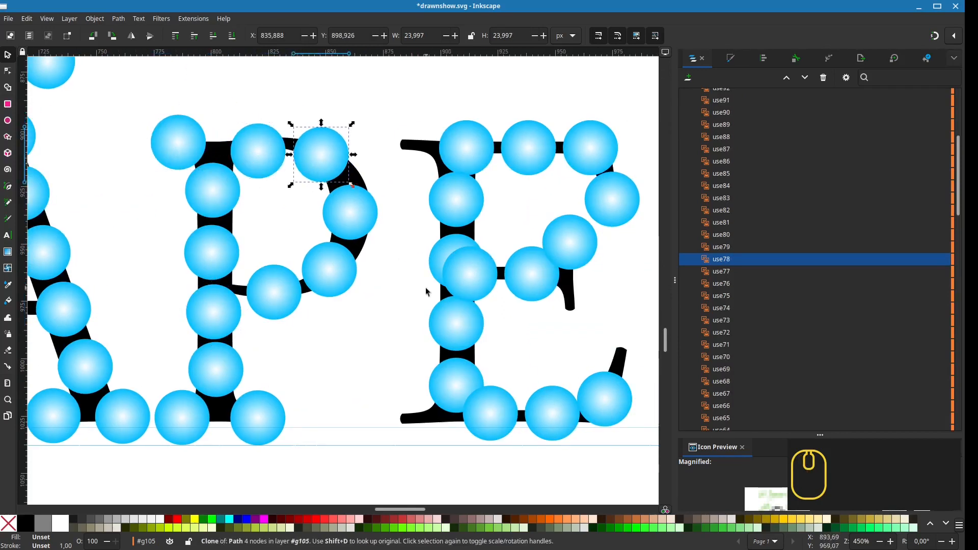
Move the E's lowest stem light onto its lower left serif and adjust the lights along its base and lower terminal.
left_click_drag(426, 289, 358, 277)
left_click_drag(374, 376, 329, 406)
left_click_drag(351, 411, 352, 411)
left_click_drag(430, 410, 430, 417)
left_click_drag(490, 402, 492, 408)
mouse_move(544, 396)
left_mouse_down()
mouse_move(559, 389)
mouse_move(548, 378)
left_mouse_up()
Lower the E's lower stem light and move the overlapping crossbar light onto the stem above it.
left_click_drag(395, 323, 392, 366)
left_click_drag(396, 304, 377, 359)
left_click_drag(381, 320, 366, 358)
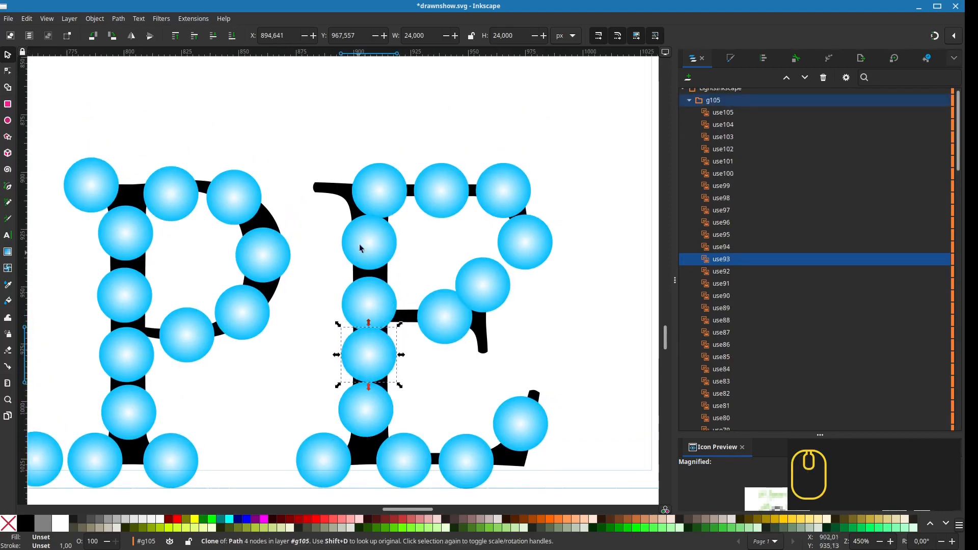
Move the E's first top arm light onto its upper left serif and raise the three upper stem lights.
left_click_drag(375, 191, 323, 181)
left_click_drag(371, 249, 377, 232)
left_click_drag(372, 304, 374, 285)
left_click_drag(372, 352, 374, 345)
Shift the E's crossbar lights into place and put a parked light on the crossbar's lower serif.
left_click_drag(453, 312, 435, 309)
mouse_move(494, 294)
left_mouse_down()
mouse_move(496, 325)
mouse_move(497, 309)
left_mouse_up()
scroll(498, 355, "down", 1)
left_click_drag(114, 178, 487, 357)
left_click_drag(490, 319, 489, 316)
left_click_drag(490, 358, 489, 355)
Shift the E's two top arm lights toward the stem, raise the arm's tip light and nudge a base light.
left_click_drag(459, 238, 449, 238)
left_click_drag(503, 239, 492, 236)
left_click_drag(520, 273, 520, 267)
left_click_drag(484, 432, 487, 431)
left_click_drag(105, 480, 469, 403)
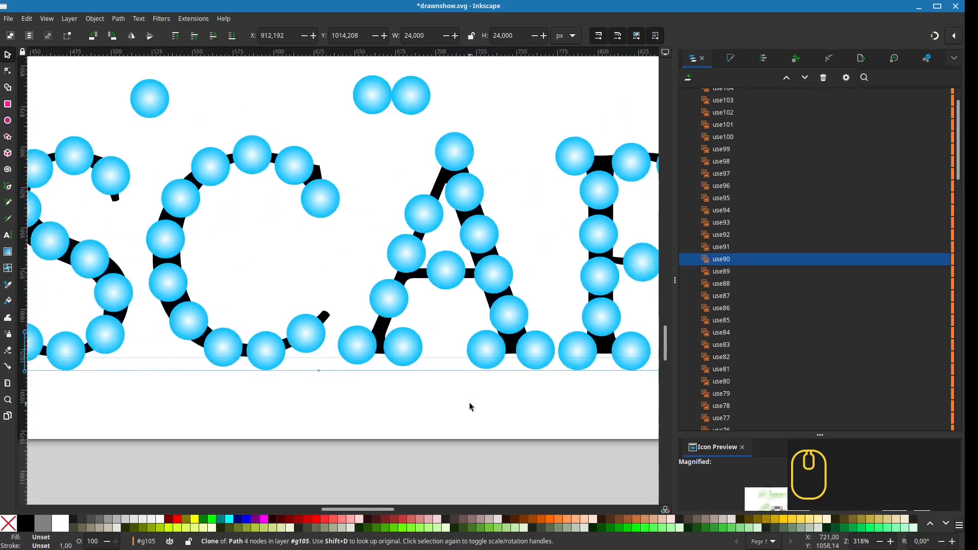
Reposition the lights on the A's left foot and left leg, and adjust the C's bottom light.
scroll(337, 364, "up", 1)
left_click_drag(429, 341, 428, 349)
mouse_move(369, 337)
left_mouse_down()
mouse_move(358, 346)
mouse_move(371, 346)
left_mouse_up()
left_click_drag(412, 277, 424, 317)
left_click_drag(421, 252, 414, 269)
left_click_drag(439, 195, 436, 201)
left_click_drag(169, 380, 263, 360)
left_click(322, 386)
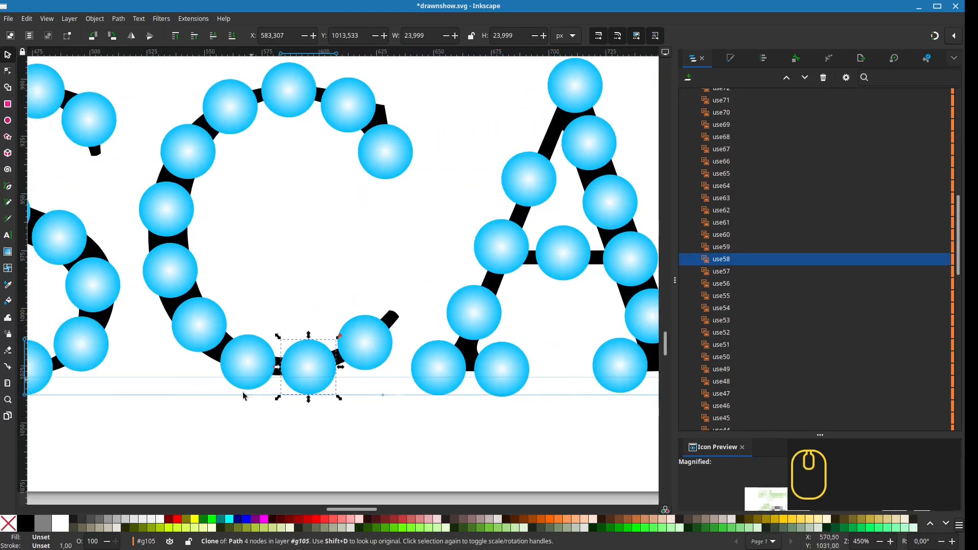
Adjust the two lights on the foot of the K's stem so they sit evenly on its serifs.
left_click_drag(148, 369, 448, 363)
left_click_drag(191, 356, 492, 356)
left_click_drag(347, 355, 355, 362)
left_click_drag(279, 355, 272, 361)
left_click_drag(336, 352, 332, 352)
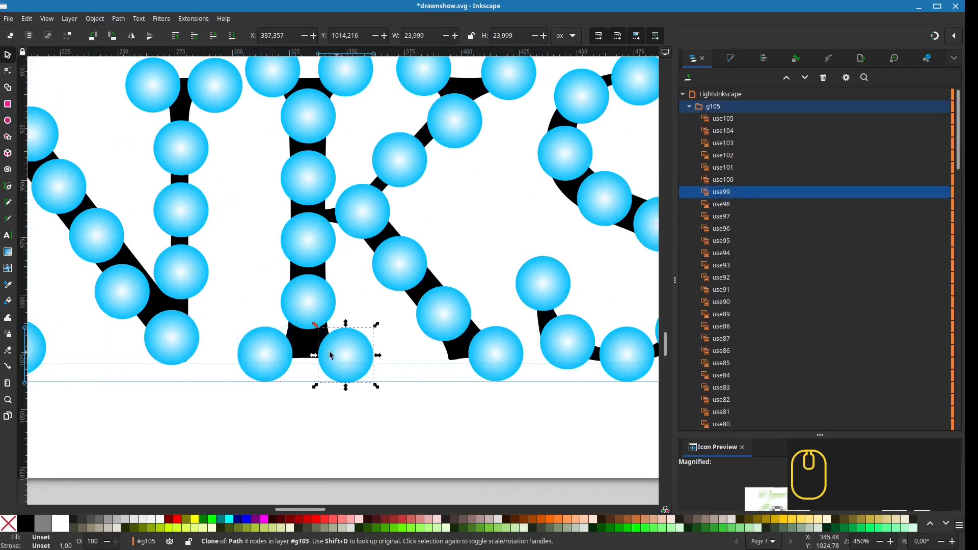
left_click_drag(269, 359, 277, 358)
Lower the lights along the N's diagonal and space them down to its bottom right corner.
left_click_drag(158, 446, 398, 418)
left_click_drag(412, 323, 415, 338)
left_click_drag(361, 259, 369, 332)
left_click_drag(331, 265, 333, 274)
left_click_drag(291, 211, 295, 216)
Reposition the two lights on the foot of the N's left stem.
left_click_drag(248, 389, 434, 387)
left_click_drag(435, 386, 435, 393)
left_click_drag(379, 374, 384, 385)
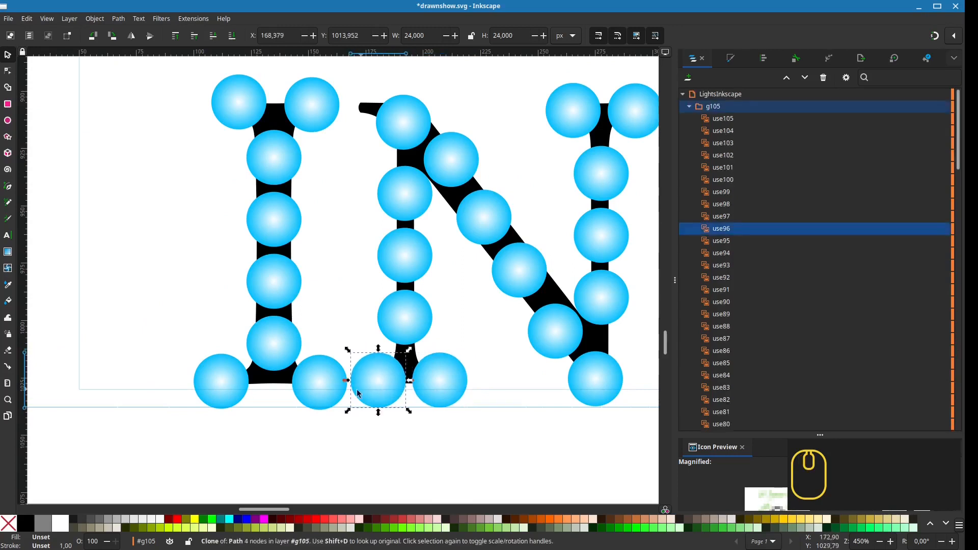
Move the I's two foot lights inward and raise its stem lights to even the gaps.
left_click_drag(320, 380, 312, 379)
left_click_drag(278, 347, 277, 341)
left_click(275, 288, "shift")
left_click(275, 227, "shift")
left_click(274, 168, "shift")
left_click_drag(274, 168, 274, 164)
left_click(275, 283)
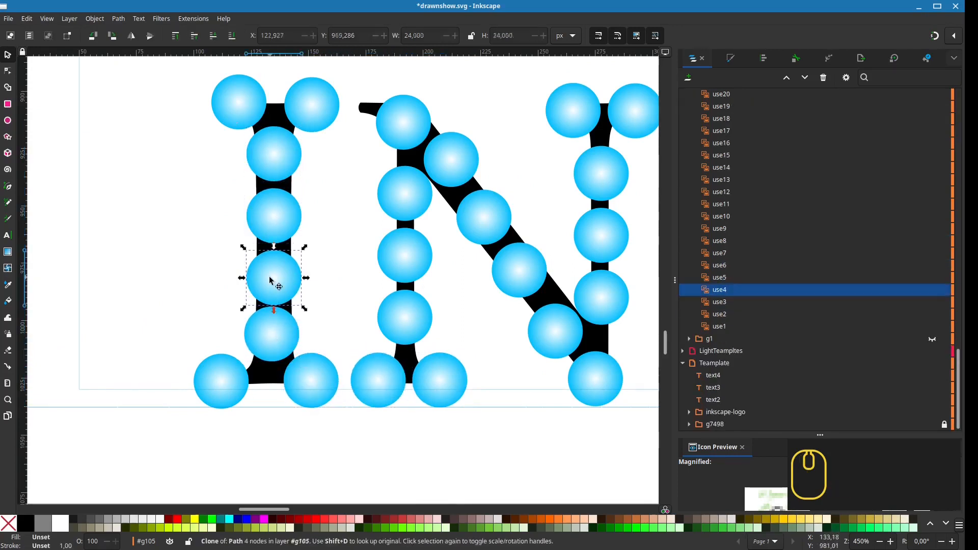
left_click_drag(276, 280, 274, 278)
left_click_drag(234, 379, 248, 377)
Select the I's four stem lights and distribute them evenly in height, relative to Selection Area.
left_click(277, 331)
left_click(283, 281, "shift")
left_click(278, 220, "shift")
left_click(280, 160, "shift")
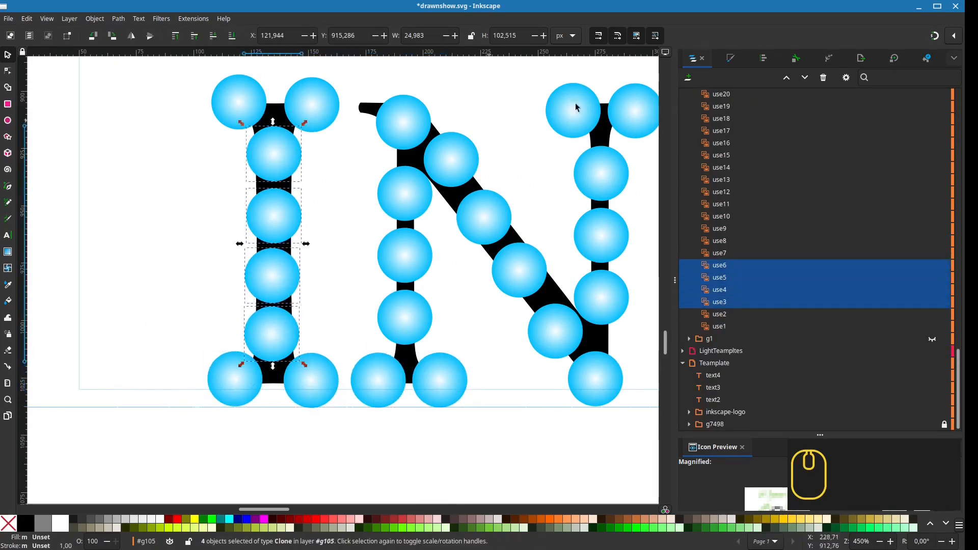
left_click(763, 58)
left_click(748, 137)
left_click(746, 166)
Even out the vertical spacing of the three lights on each of the N's two stems.
left_click_drag(433, 286, 408, 285)
left_click(381, 317)
left_click(382, 260, "shift")
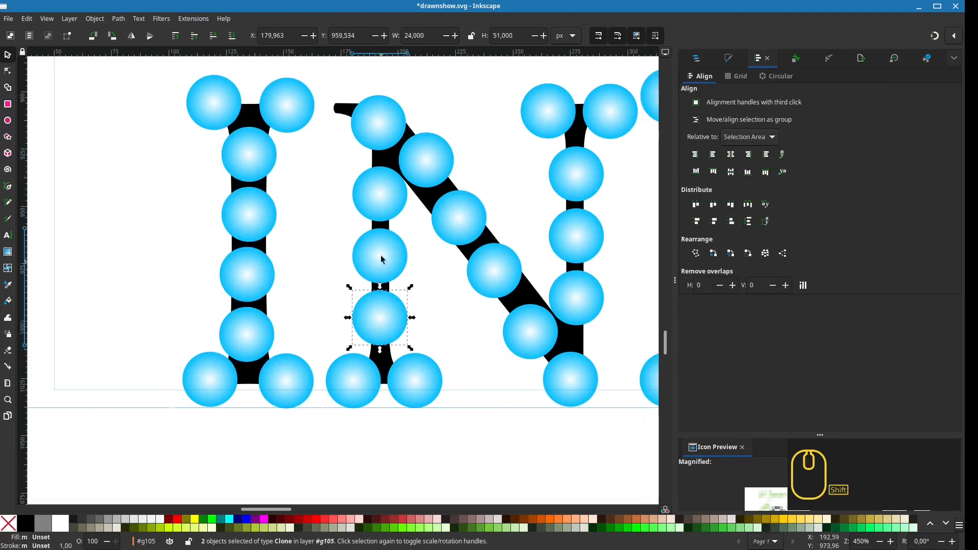
left_click(381, 196, "shift")
left_click_drag(484, 369, 347, 351)
left_click(431, 280)
left_click(431, 219, "shift")
left_click(431, 158, "shift")
Even out the vertical spacing of the K's four stem lights.
left_click_drag(576, 326, 420, 324)
left_click(403, 310)
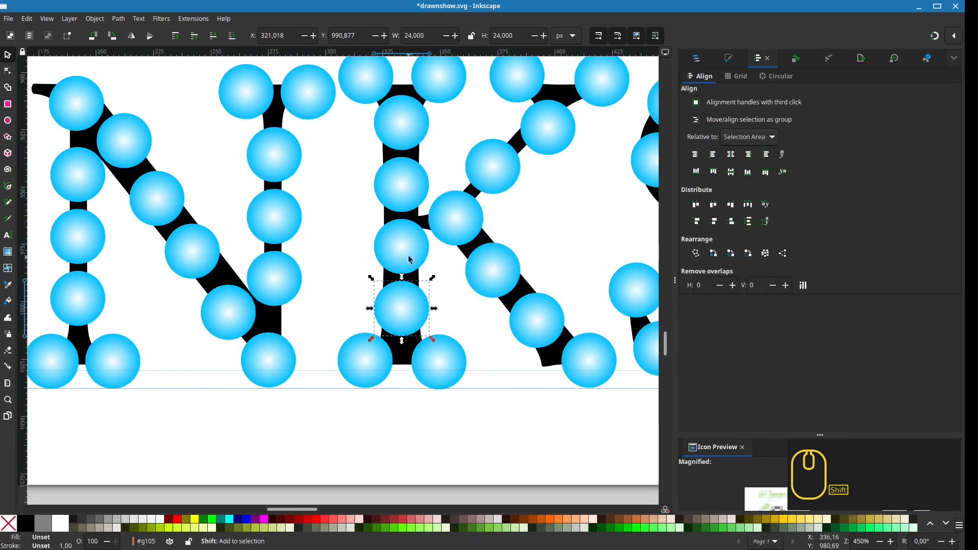
left_click(401, 188, "shift")
left_click(399, 135, "shift")
Delete the three leftover lights parked above the INKSCAPE lettering.
left_click_drag(551, 330, 326, 356)
scroll(327, 357, "down", 2)
left_click_drag(626, 402, 179, 371)
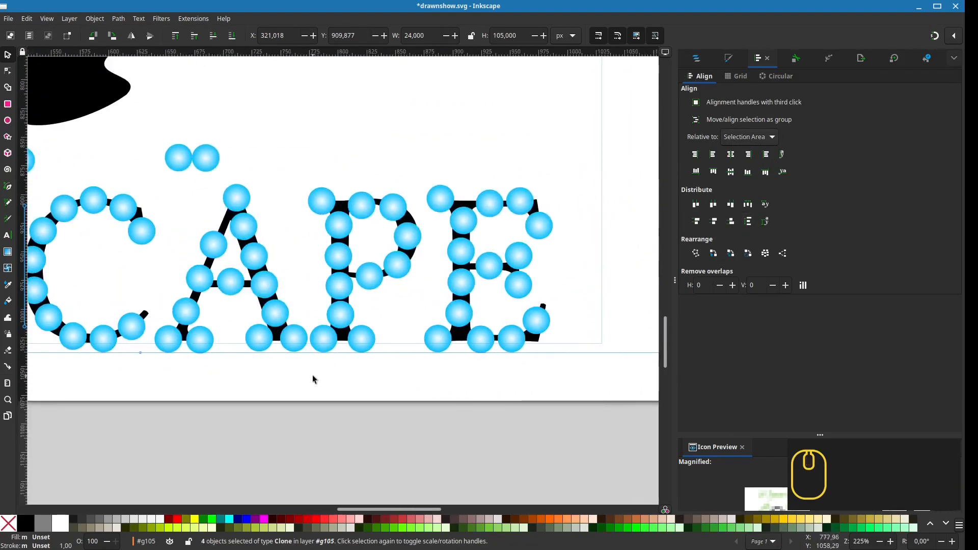
scroll(463, 410, "down", 2)
left_click(415, 301)
key("Delete")
left_click(397, 300)
key("Delete")
left_click(320, 302)
key("Delete")
Hide the locked g7498 group in the Teamplate layer to check the lettering made of lights alone.
left_click_drag(287, 288, 316, 284)
scroll(316, 284, "down", 1)
left_click(697, 58)
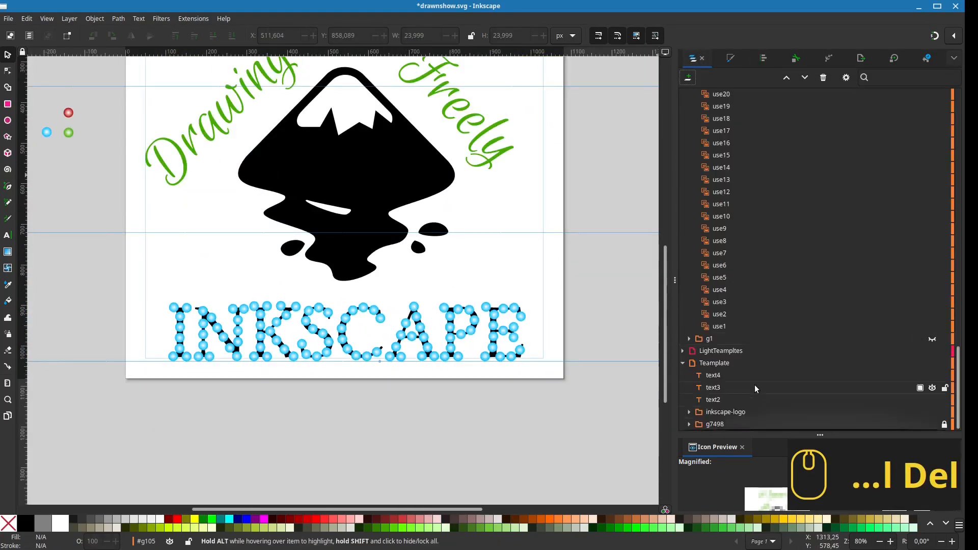
left_click(933, 424)
left_click_drag(389, 425, 442, 436)
scroll(625, 418, "up", 1)
scroll(597, 324, "down", 1)
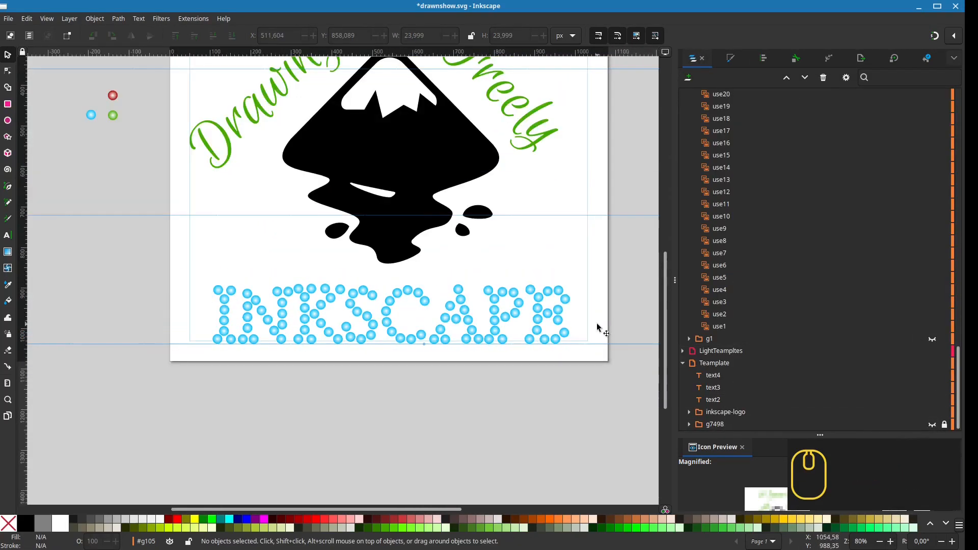
Select the three lights on the A's left leg and nudge them slightly up together.
scroll(597, 324, "up", 1)
left_click(382, 314)
left_click(376, 330, "shift")
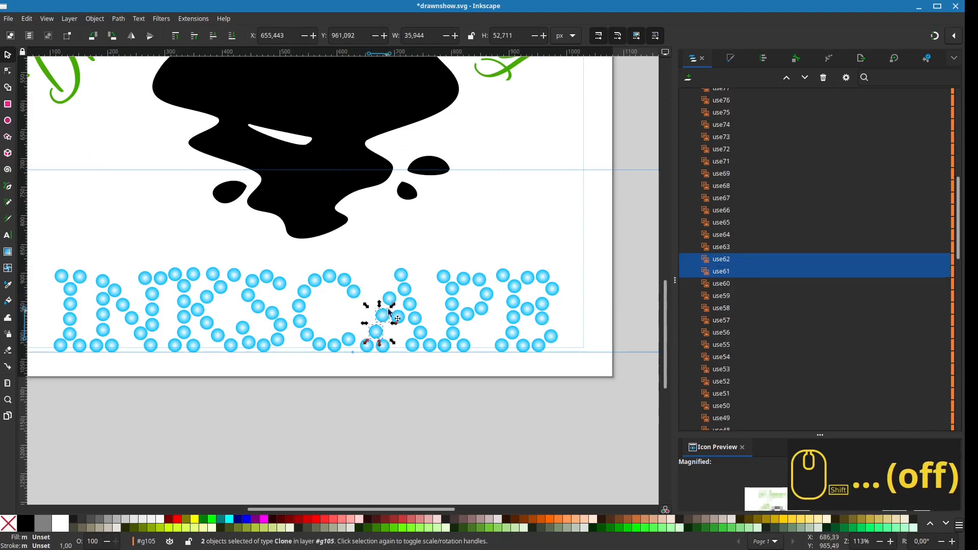
left_click(391, 296, "shift")
left_click_drag(391, 296, 390, 294)
Move the E's upper arm tip light up and outward and lower the terminal light of its base.
scroll(401, 347, "down", 1)
scroll(511, 308, "up", 1)
left_click_drag(509, 307, 531, 246)
mouse_move(508, 352)
left_mouse_down()
mouse_move(517, 364)
mouse_move(509, 356)
left_mouse_up()
scroll(518, 304, "up", 2)
left_click_drag(450, 286, 448, 283)
left_click_drag(544, 191, 505, 301)
left_click_drag(504, 410, 506, 414)
scroll(524, 348, "down", 2)
left_click(577, 400)
scroll(579, 398, "down", 2)
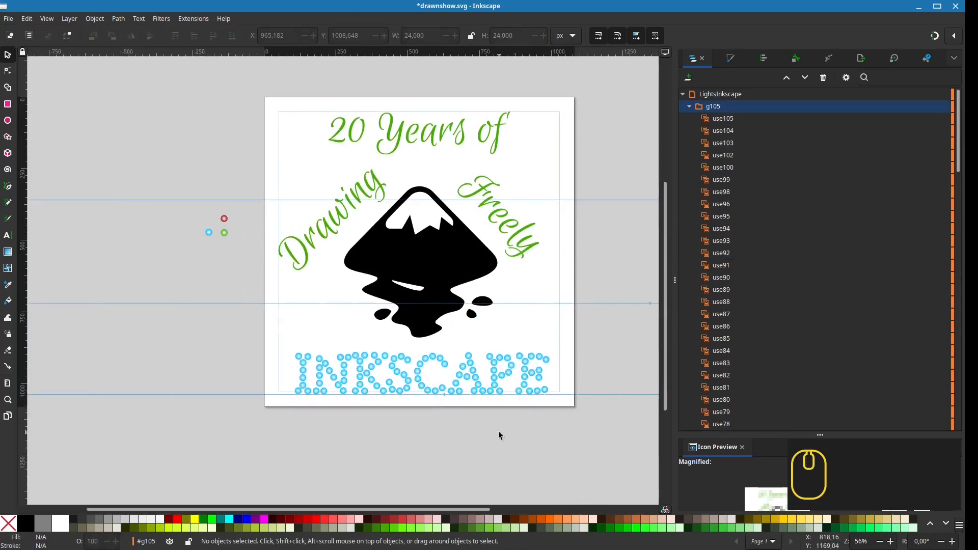
Shift the E's top arm lights up and toward the stem, and nudge the A's apex light.
scroll(499, 431, "up", 1)
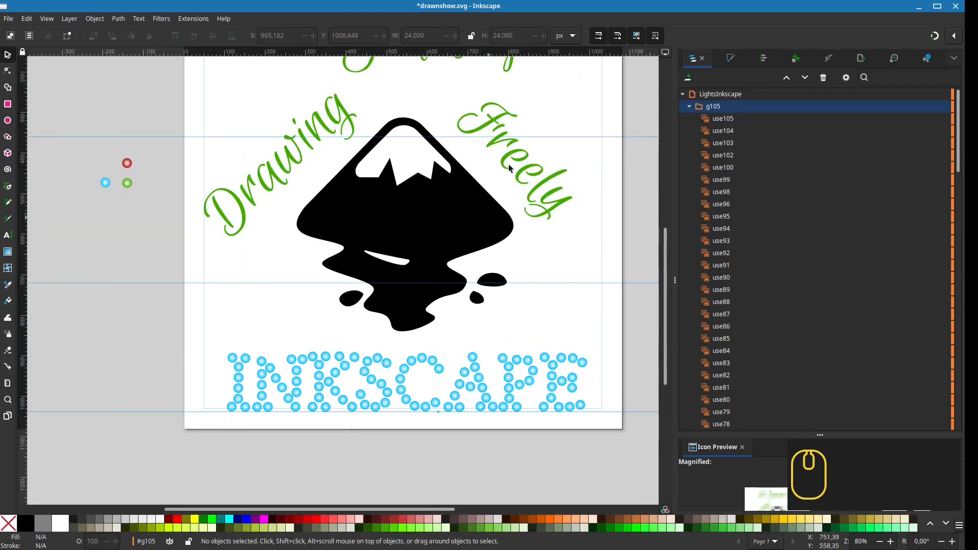
scroll(603, 349, "up", 2)
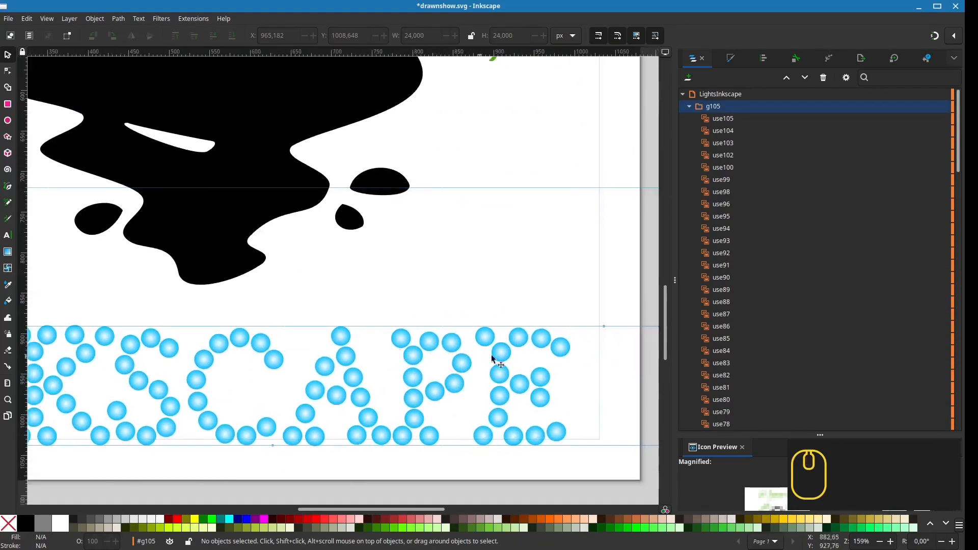
scroll(494, 359, "up", 1)
mouse_move(566, 339)
left_mouse_down()
mouse_move(491, 329)
mouse_move(559, 335)
left_mouse_up()
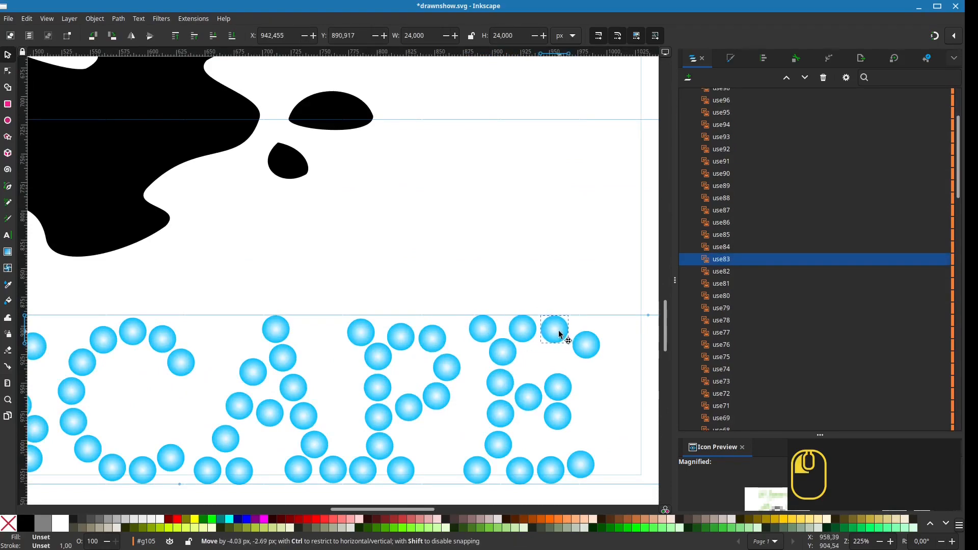
left_click_drag(408, 385, 461, 378)
left_click_drag(332, 320, 330, 321)
Bring the two lights on the K's upper right serif closer together and adjust the S's top lights.
scroll(422, 340, "down", 1)
left_click_drag(419, 371, 568, 354)
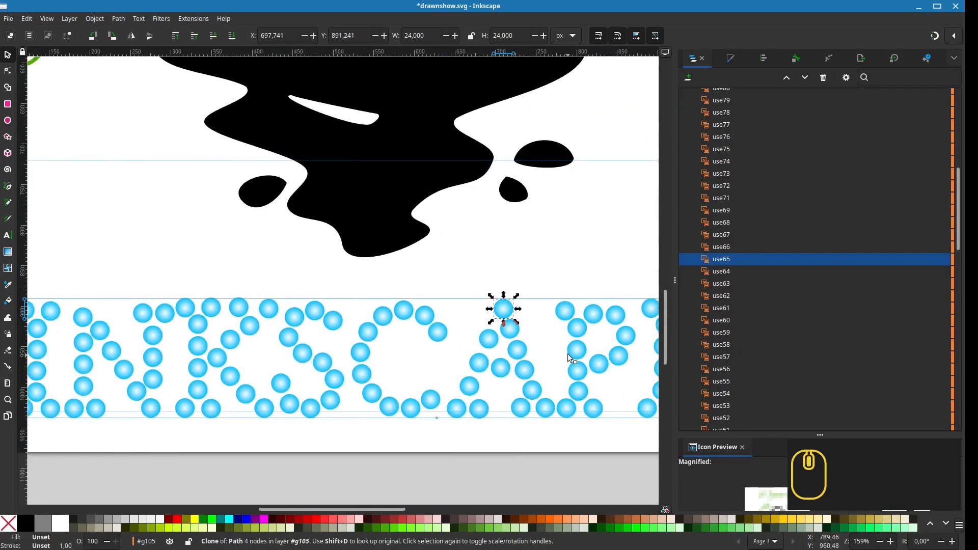
left_click_drag(342, 383, 420, 376)
scroll(346, 301, "up", 1)
left_click_drag(308, 305, 312, 305)
left_click_drag(347, 305, 339, 305)
left_click_drag(418, 313, 417, 309)
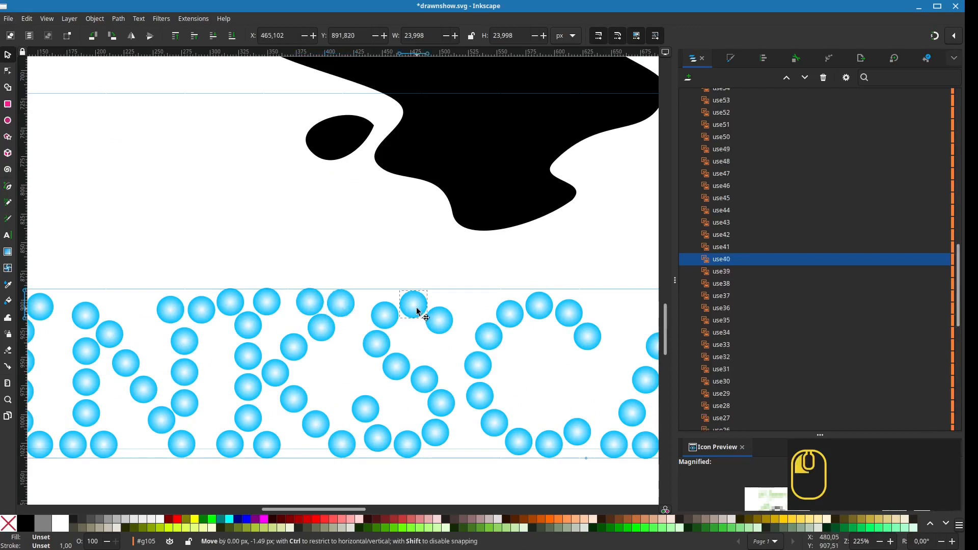
left_click(440, 321)
Raise the C's three top lights together and nudge the light on its upper left curve.
left_click_drag(542, 357, 445, 366)
left_click(414, 323)
left_click(443, 314, "shift")
left_click(472, 324, "shift")
left_click_drag(472, 324, 472, 320)
left_click(433, 338)
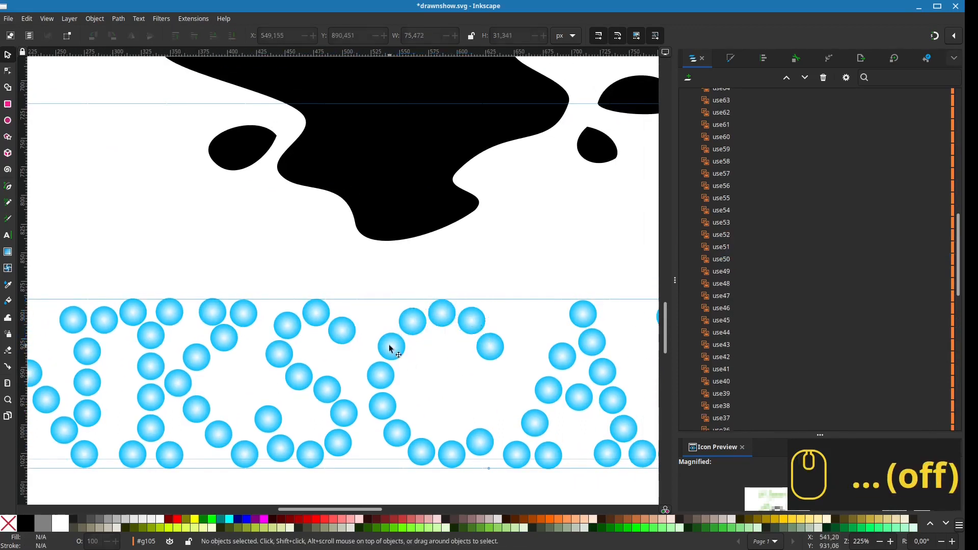
left_click_drag(390, 346, 392, 344)
Raise the lights on the P's upper left serif and the start of its bowl.
left_click_drag(655, 357, 431, 349)
left_click(445, 309)
left_click(484, 314, "shift")
left_click(519, 317, "shift")
left_click(483, 313)
left_click(447, 311, "shift")
left_click_drag(446, 310, 462, 334)
Raise the P's top stem light slightly and distribute its four stem lights with equal vertical gaps.
left_click(439, 331)
left_click(462, 365, "shift")
left_click(463, 395, "shift")
left_click(464, 422, "shift")
left_click(763, 58)
left_click(748, 221)
left_click(524, 415)
Tighten the lights on the K's lower leg and delete the extra light on its upper right serif.
left_click_drag(525, 418, 406, 409)
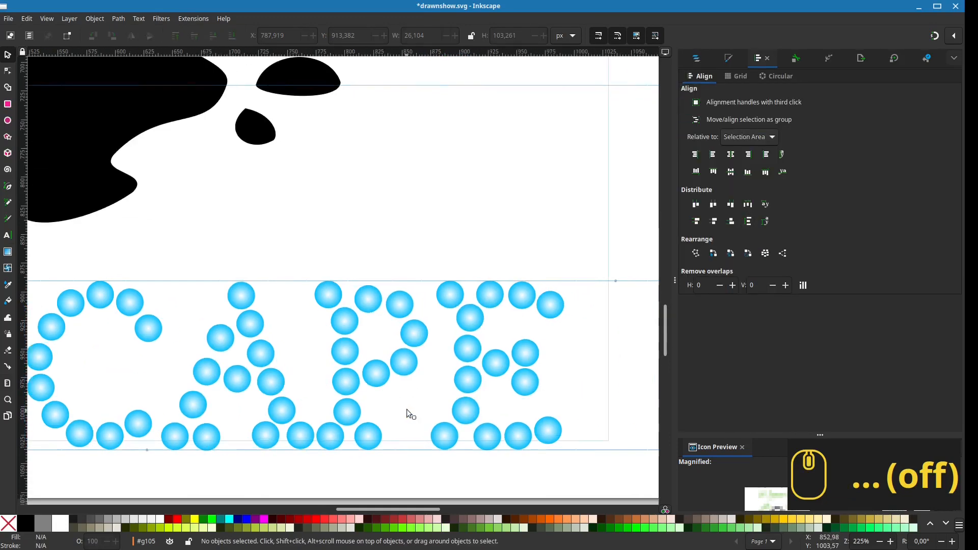
left_click_drag(122, 411, 585, 393)
mouse_move(450, 403)
left_mouse_down()
mouse_move(461, 404)
mouse_move(431, 387)
mouse_move(456, 401)
left_mouse_up()
left_click_drag(435, 379, 432, 378)
left_click_drag(440, 342, 429, 369)
left_click(429, 287)
key("Delete")
Adjust the K's upper left serif light and shift its four stem lights down together by about 3.5 px.
left_click_drag(351, 290, 356, 289)
left_click_drag(341, 370, 392, 359)
left_click(406, 277)
key("ctrl+z")
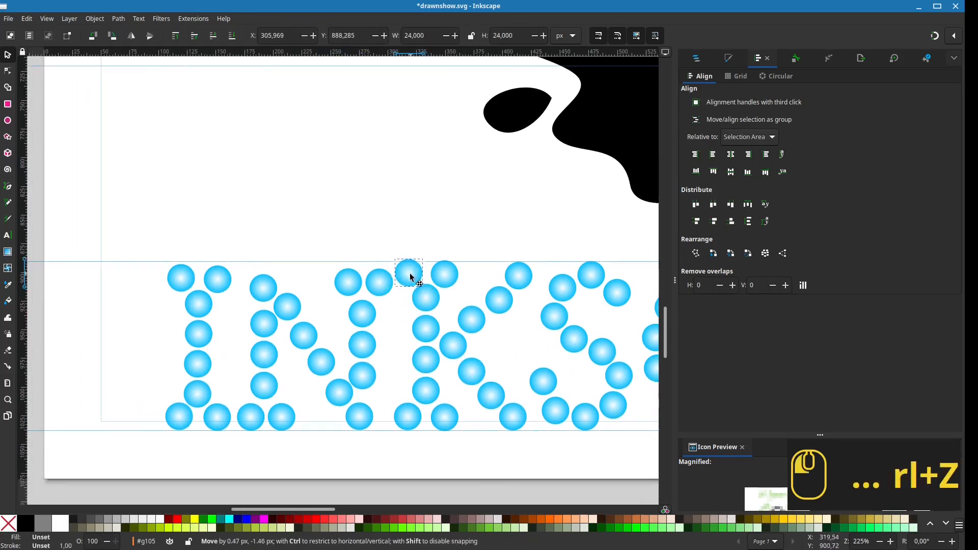
left_click_drag(426, 309, 426, 402)
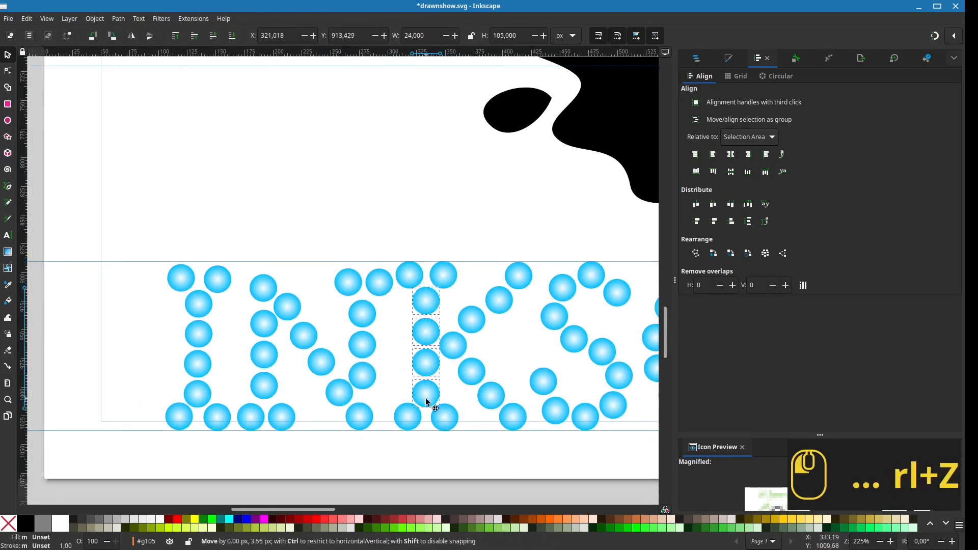
Raise the lights on the N's upper right serif and right stem, and adjust the lower diagonal light.
left_click_drag(350, 276, 350, 274)
left_click_drag(363, 310, 363, 300)
left_click_drag(362, 344, 364, 335)
left_click_drag(360, 375, 347, 391)
Raise the N's top left light and upper left stem light, and adjust the I's top serif lights.
scroll(348, 356, "left", 2)
left_click_drag(309, 284, 310, 280)
left_click_drag(311, 321, 312, 319)
left_click_drag(335, 305, 270, 271)
Select the I's four stem lights again and distribute them with equal vertical gaps.
scroll(339, 326, "left", 2)
left_click(285, 299)
left_click(288, 332, "shift")
left_click(287, 393, "shift")
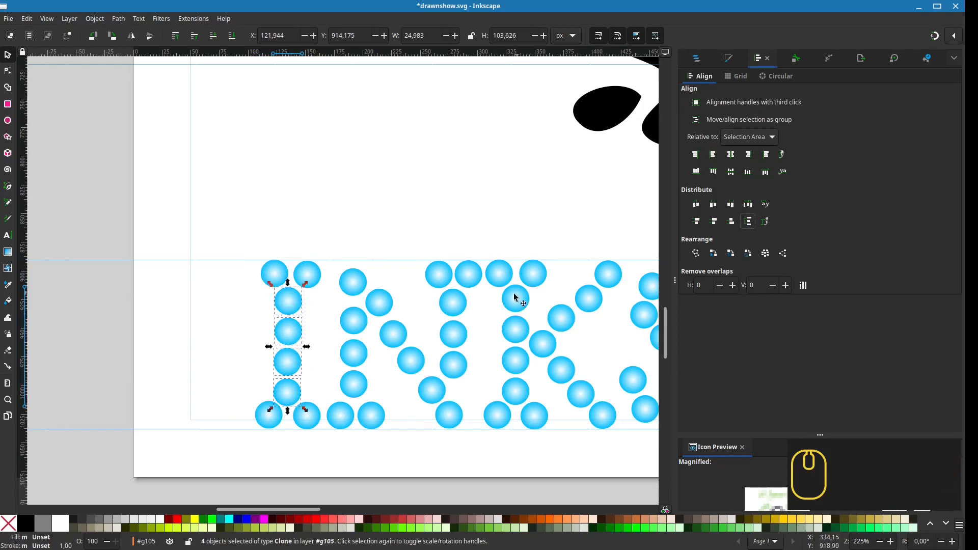
View the whole design and save the drawing.
scroll(334, 364, "down", 3, "ctrl")
scroll(380, 408, "up", 1)
key("ctrl+s")
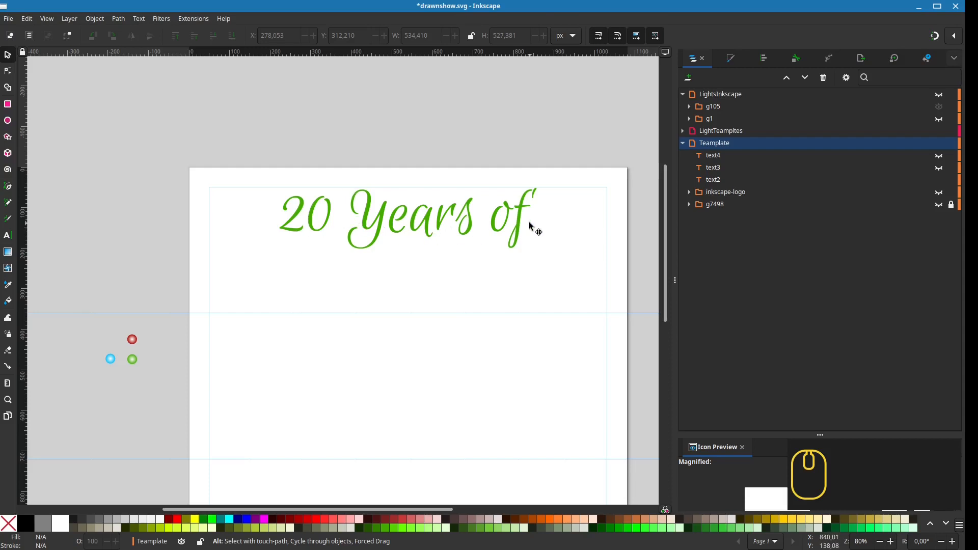
Duplicate the green "20 Years of" text in the Teamplate layer.
scroll(531, 239, "up", 2)
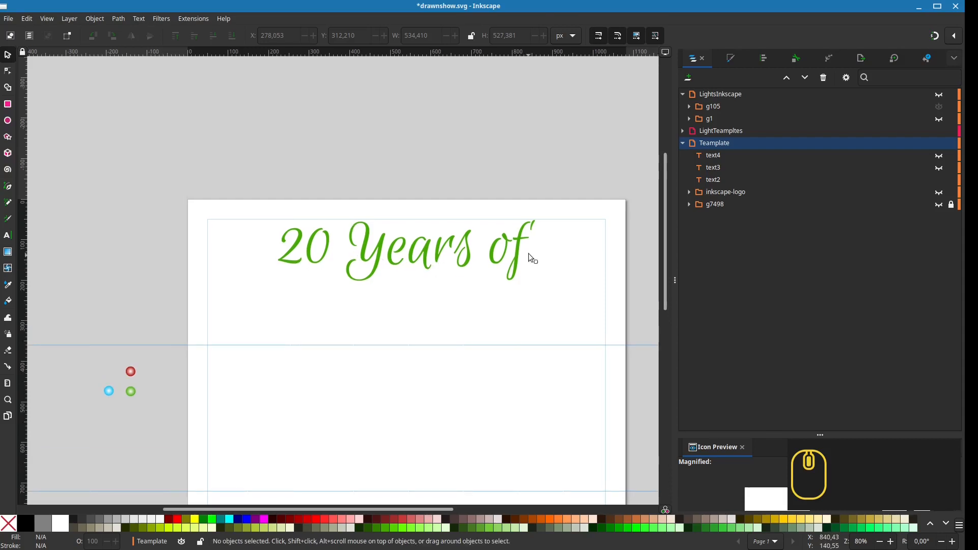
left_click(511, 256)
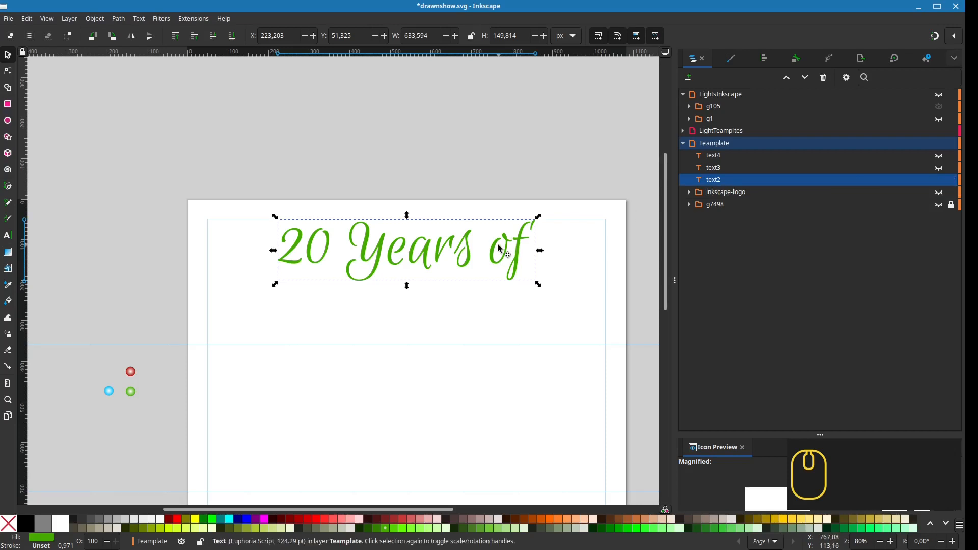
key("ctrl+d")
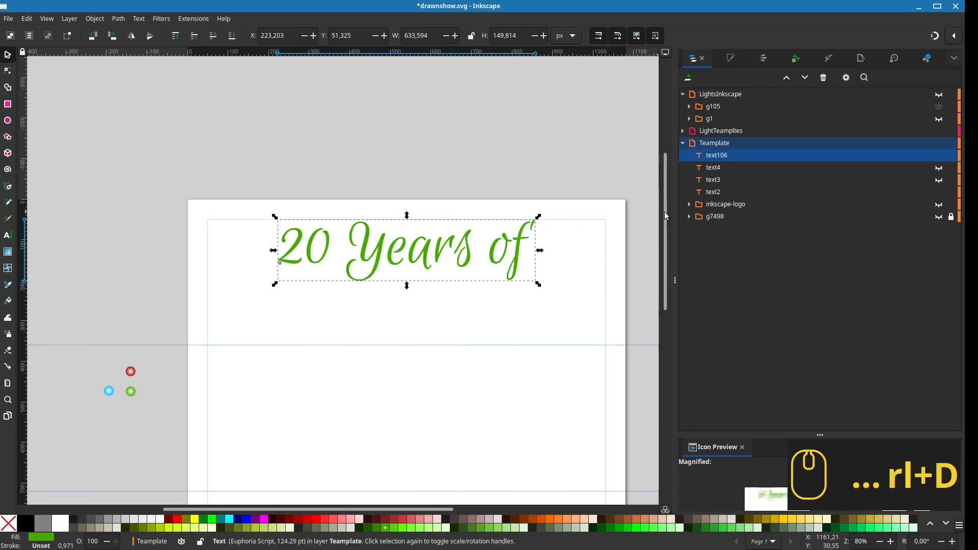
Add a layer named 20yearsof above the LightsInkscape layer and move the duplicated "20 Years of" text into it.
left_click(719, 94)
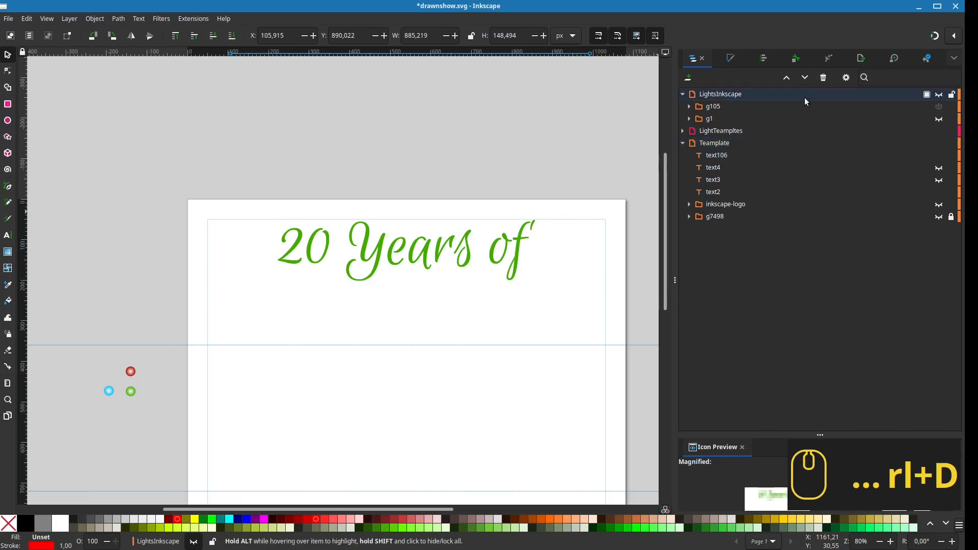
left_click(687, 78)
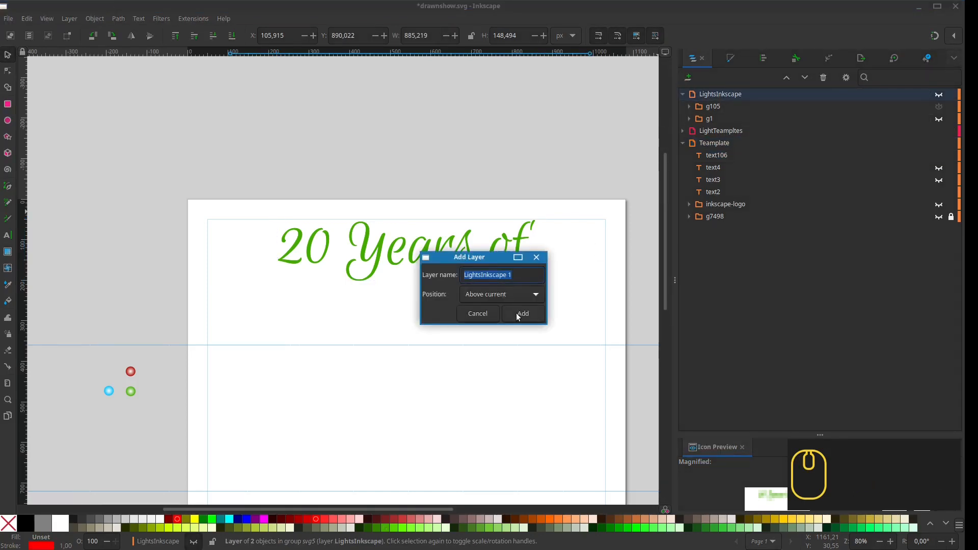
key("BackSpace")
type("20")
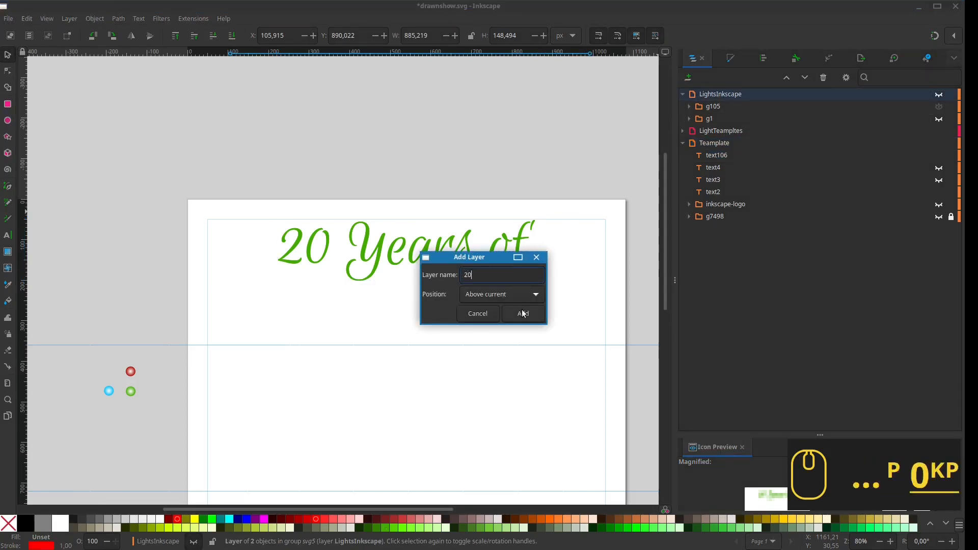
type("years")
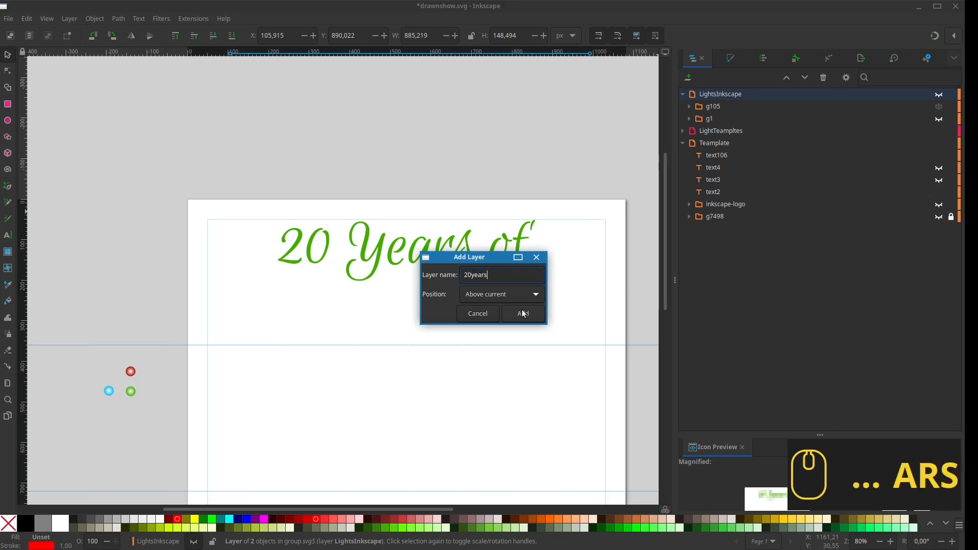
type("of")
key("Return")
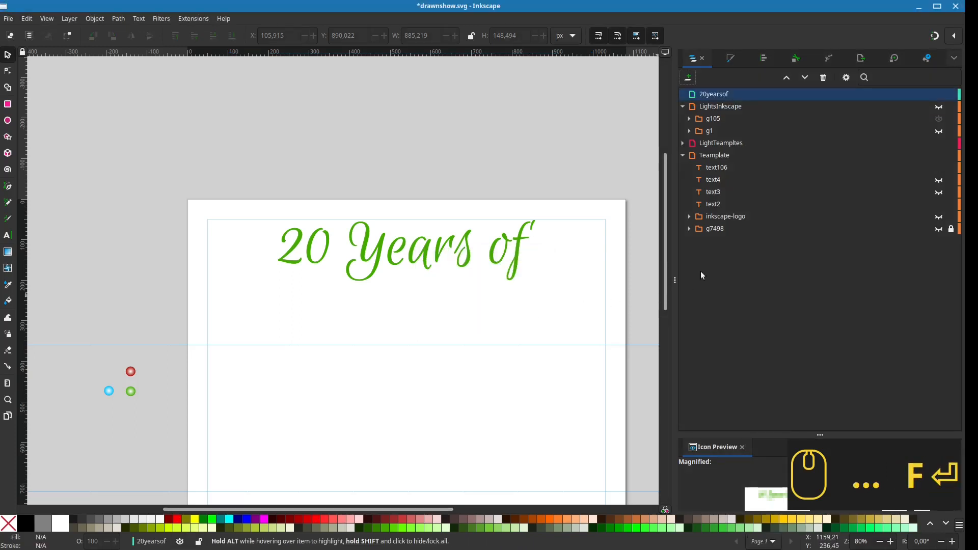
left_click_drag(720, 167, 715, 94)
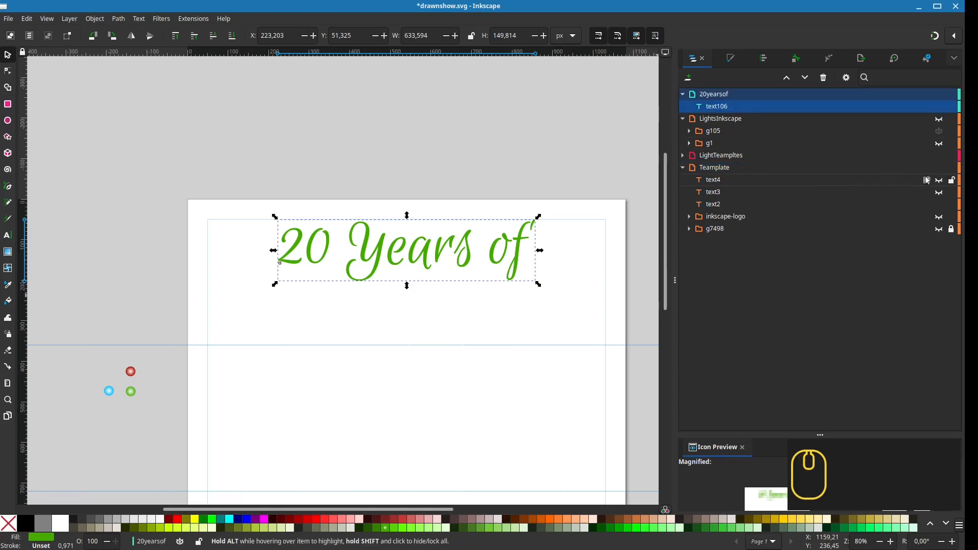
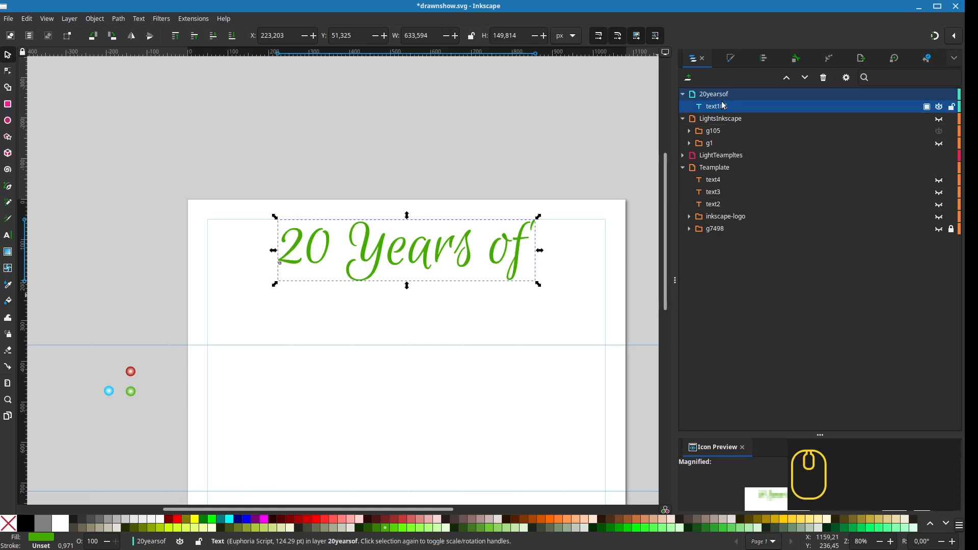
Convert the duplicated "20 Years of" text in the 20yearsof layer to a path.
scroll(330, 295, "up", 2)
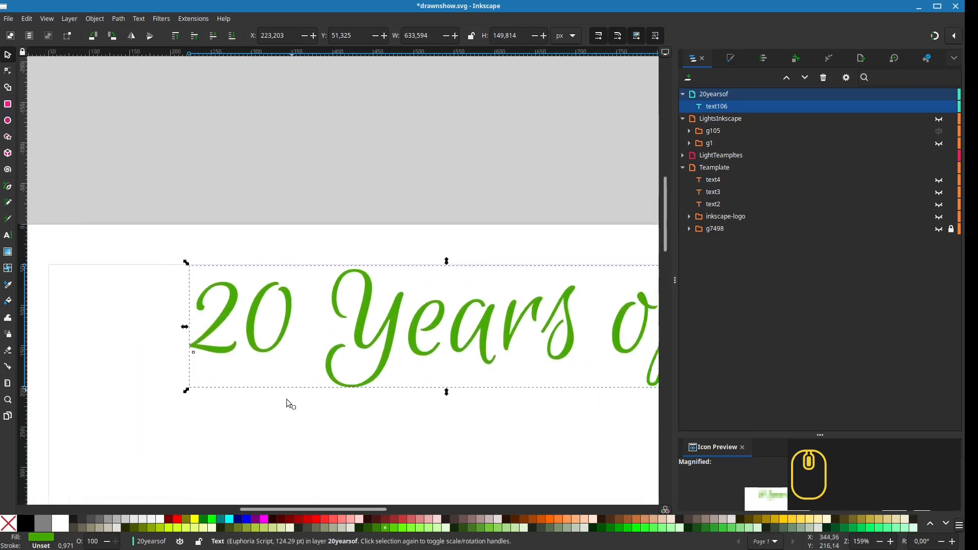
left_click_drag(313, 359, 309, 357)
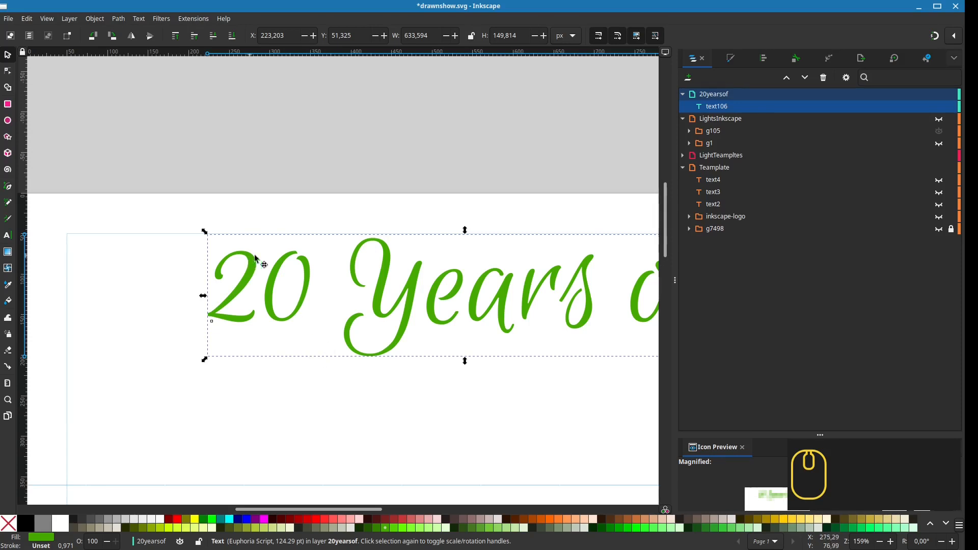
left_click_drag(419, 329, 280, 341)
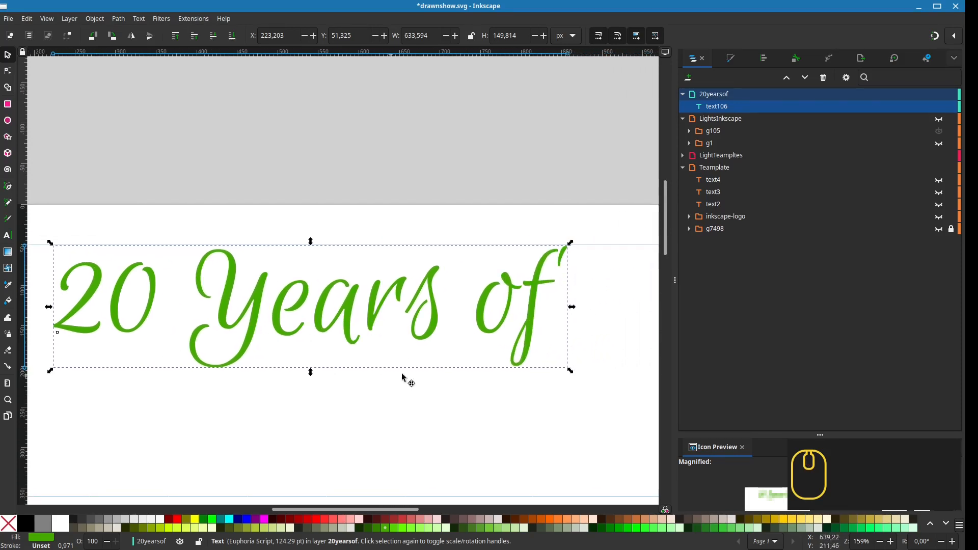
left_click_drag(329, 389, 423, 374)
left_click(119, 18)
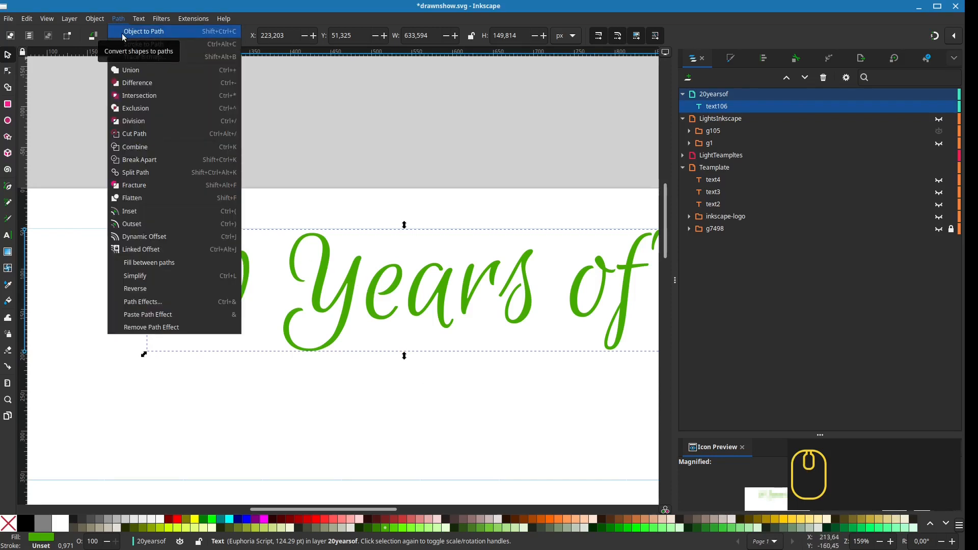
left_click(124, 31)
left_click_drag(411, 339, 370, 326)
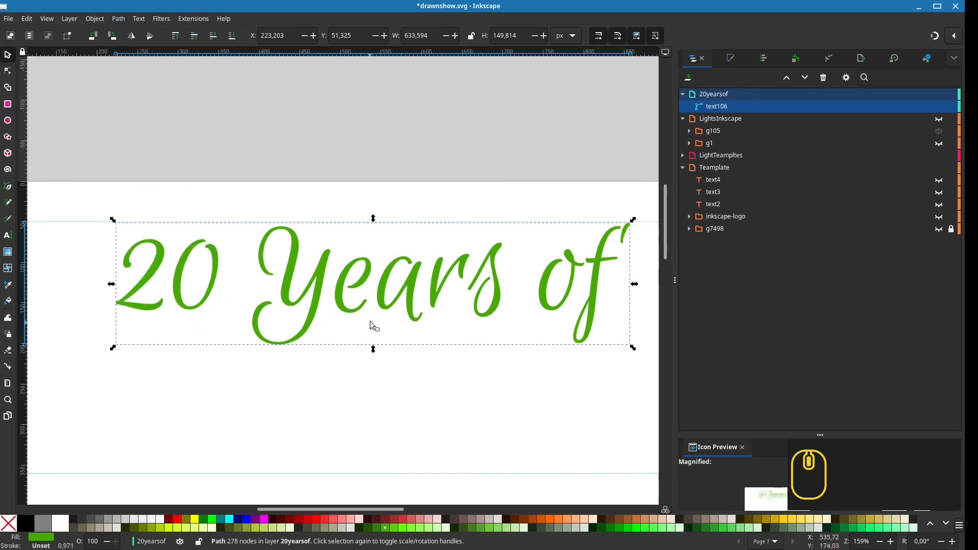
Break the "20 Years of" path apart into separate paths and clear the selection.
left_click(90, 19)
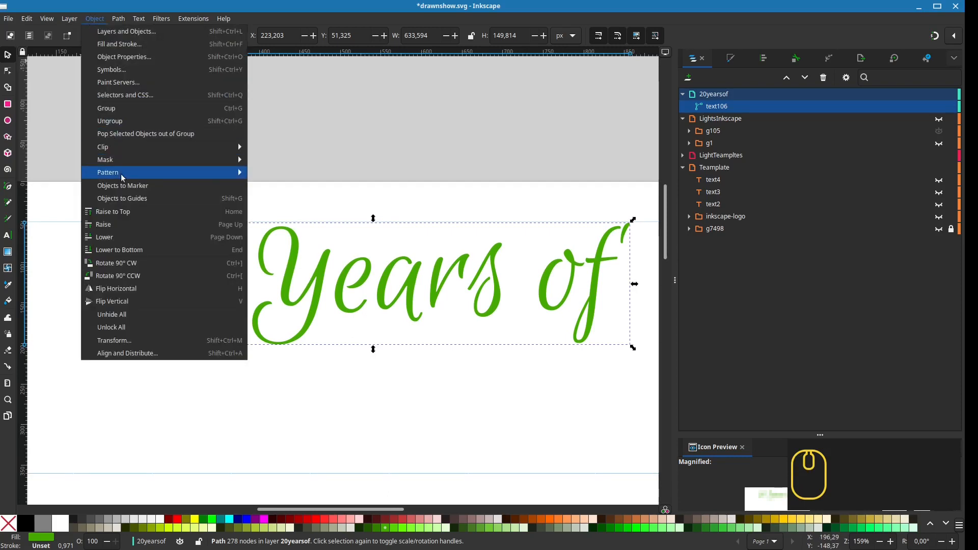
mouse_move(118, 18)
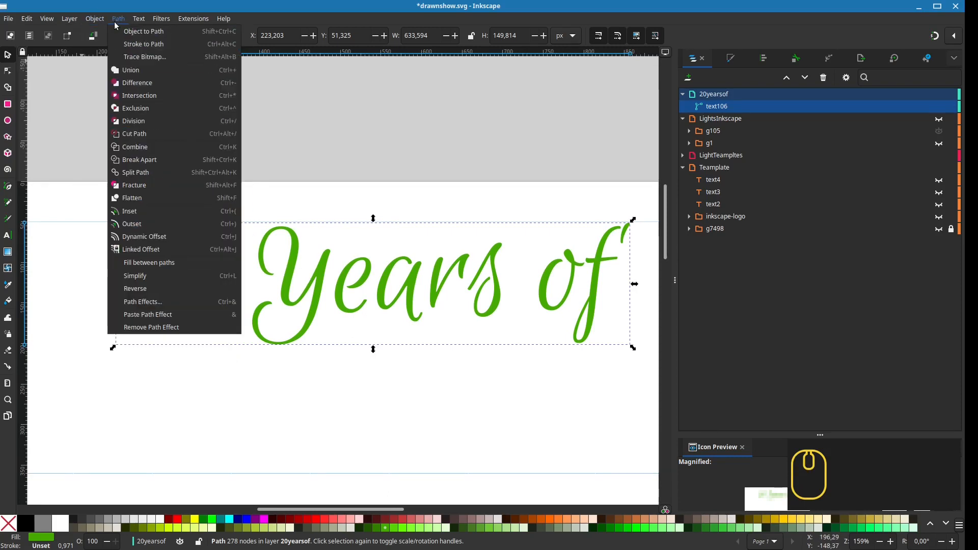
left_click(140, 162)
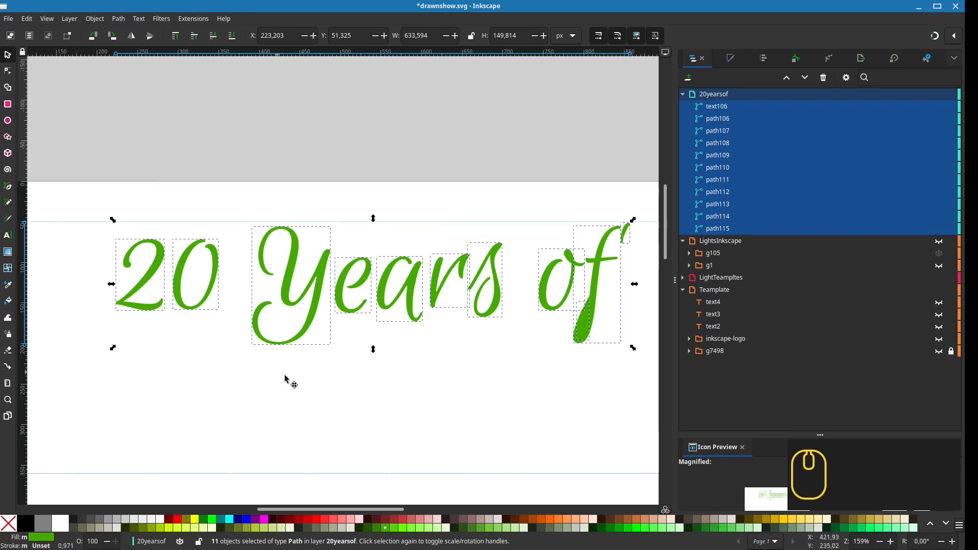
left_click(336, 382)
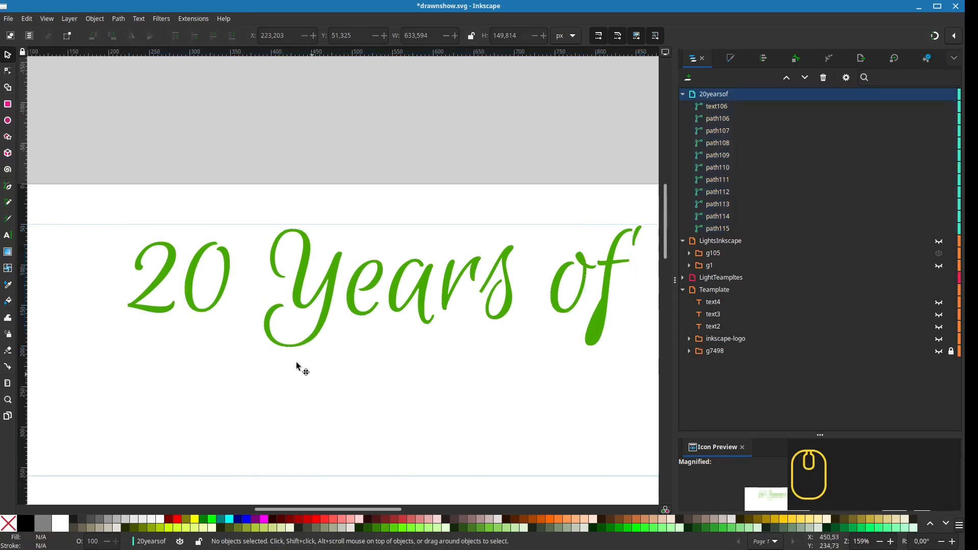
Check that the digits 2 and 0 can be selected as individual paths.
left_click(163, 271)
left_click(227, 280)
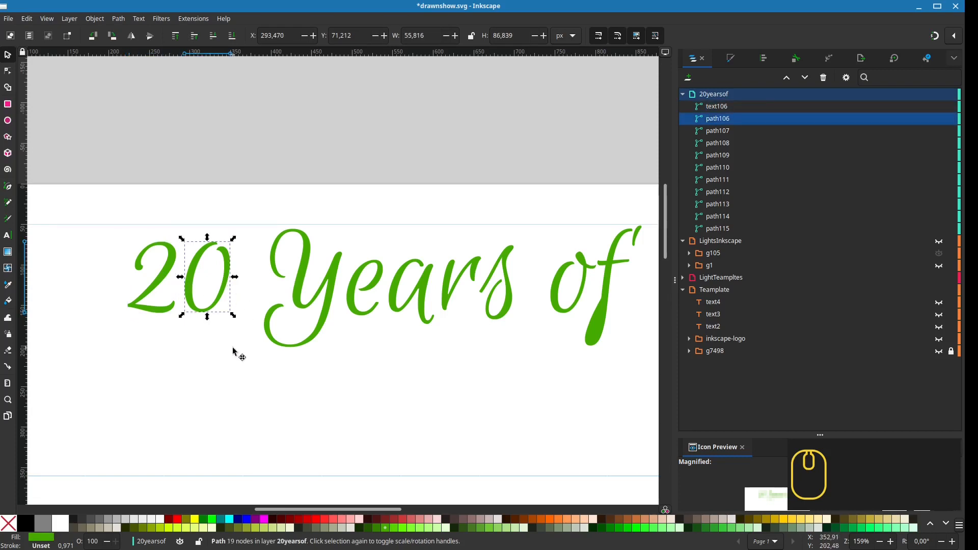
scroll(227, 326, "left", 4)
scroll(223, 301, "up", 1)
left_click(223, 300)
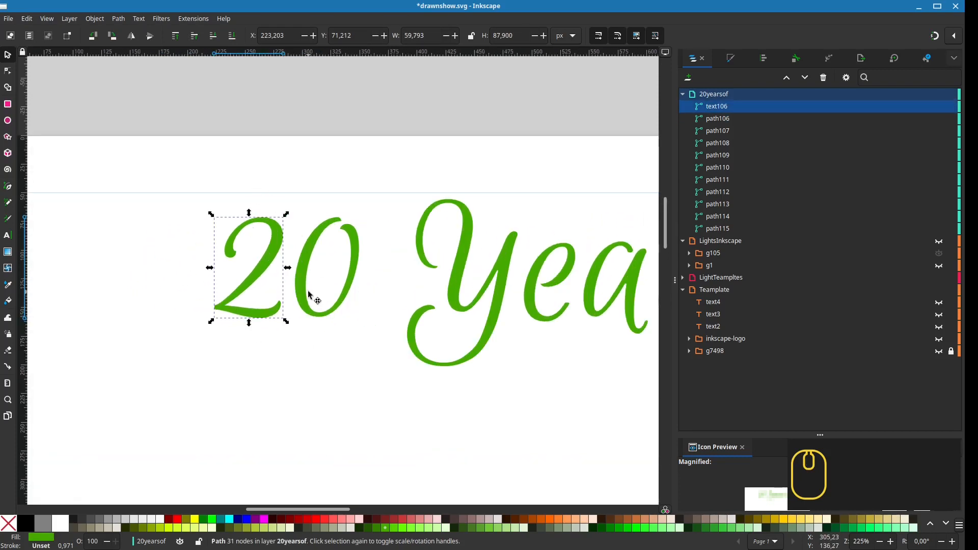
Select all the "20 Years of" letter paths, swap their fill and stroke, and remove the fill so only green outlines remain.
scroll(308, 294, "down", 3)
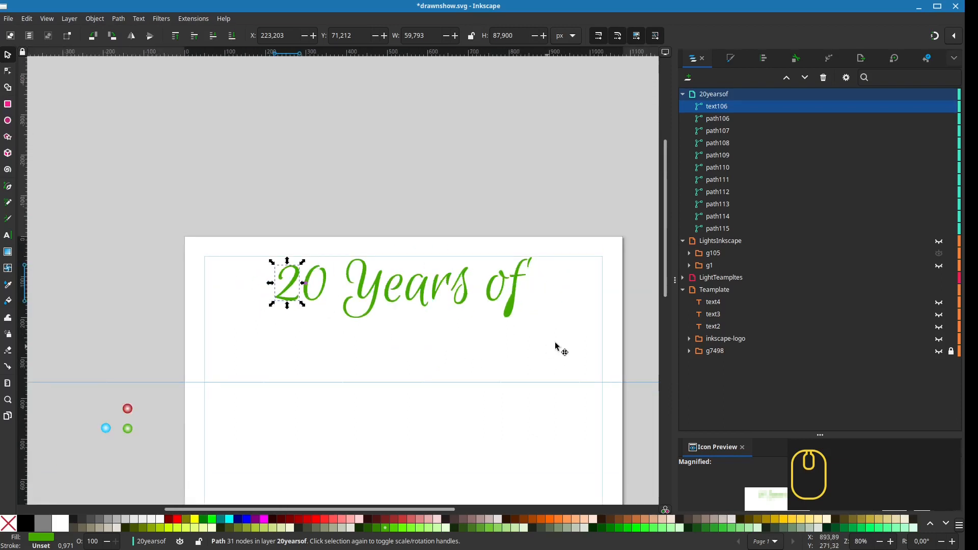
mouse_move(554, 337)
left_mouse_down()
mouse_move(306, 256)
mouse_move(244, 247)
left_mouse_up()
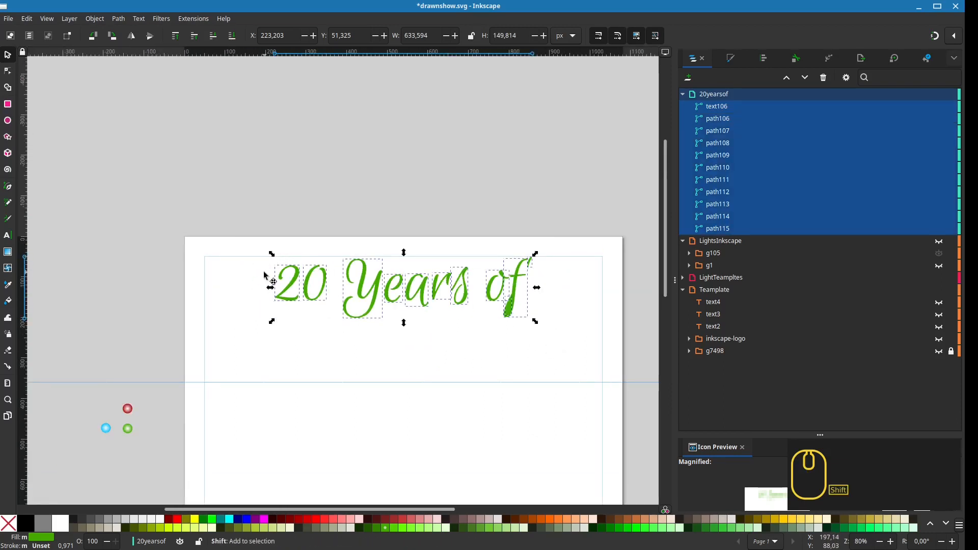
key("shift+x")
left_click(41, 546)
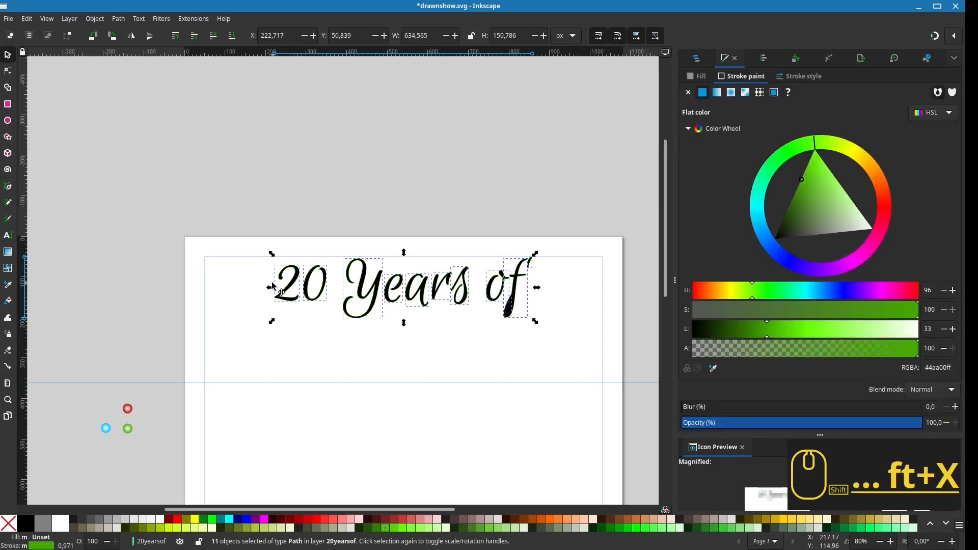
left_click(697, 76)
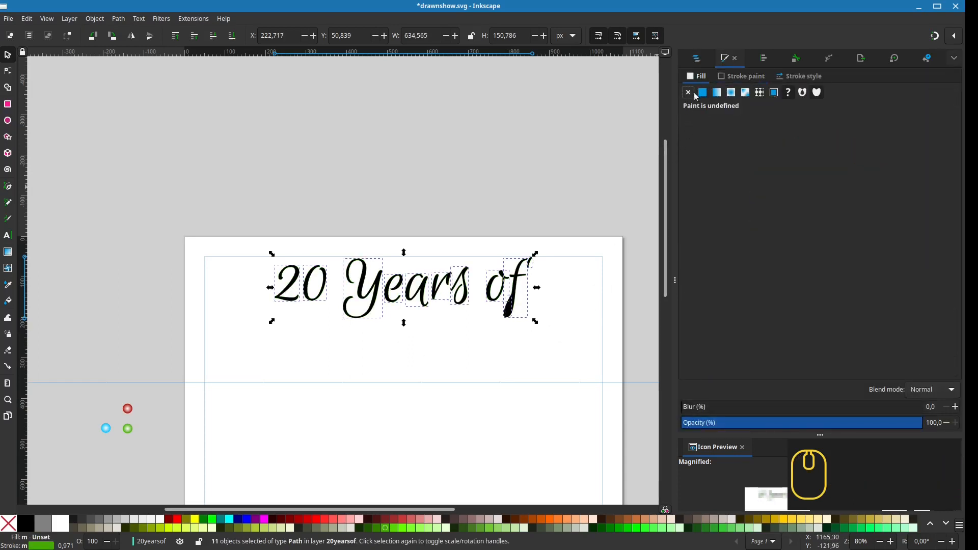
left_click(688, 92)
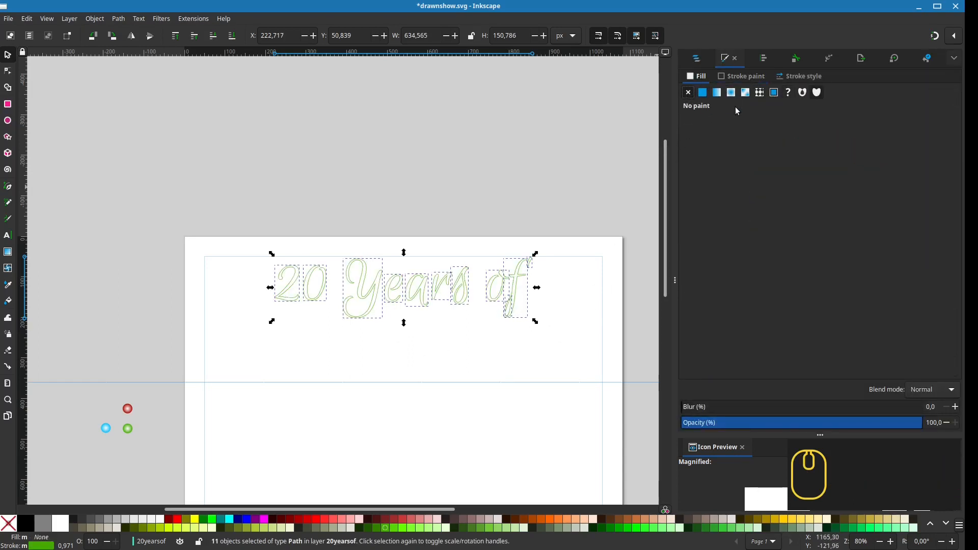
left_click(317, 341)
Examine the nodes of the 2's outline with the Node tool, selecting those at its upper hook and lower tail ends.
scroll(286, 321, "up", 2)
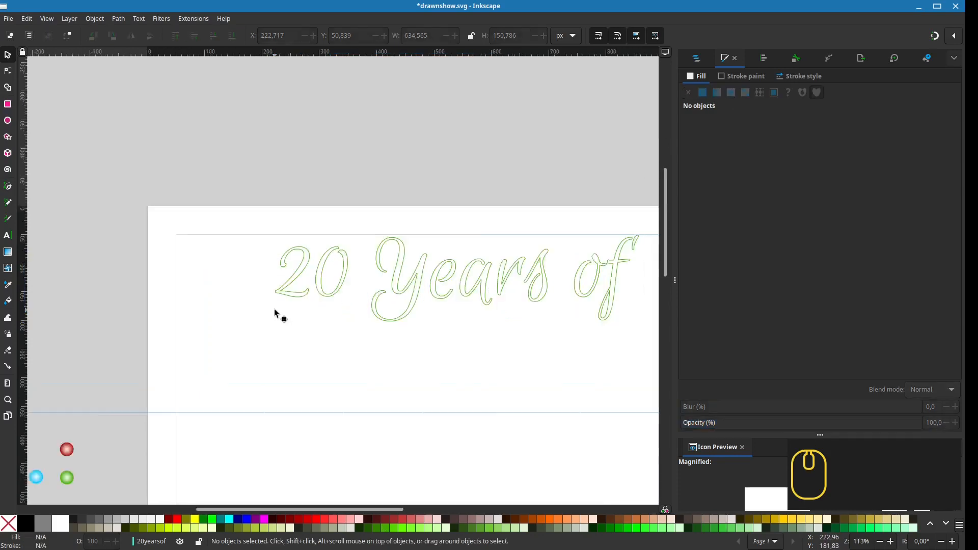
key("n")
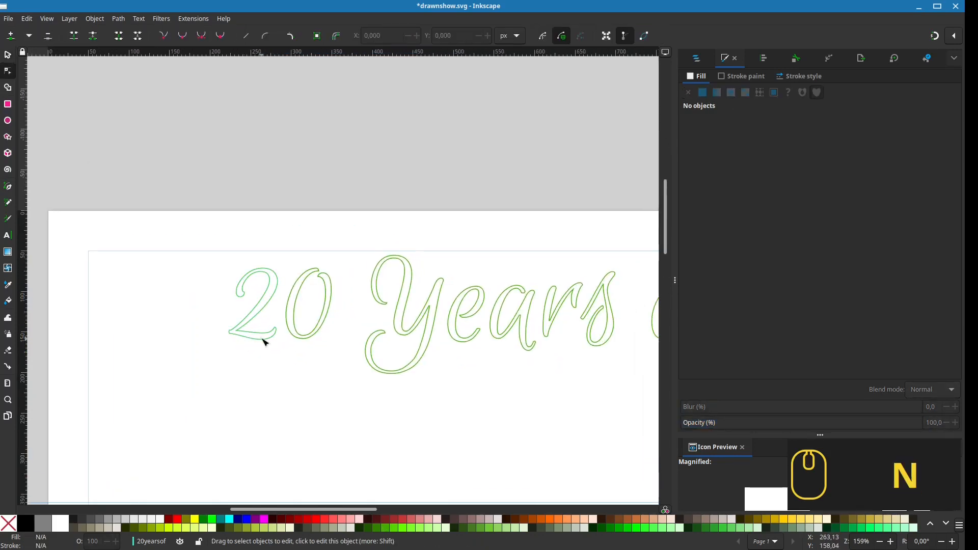
scroll(262, 343, "up", 1)
left_click(284, 255)
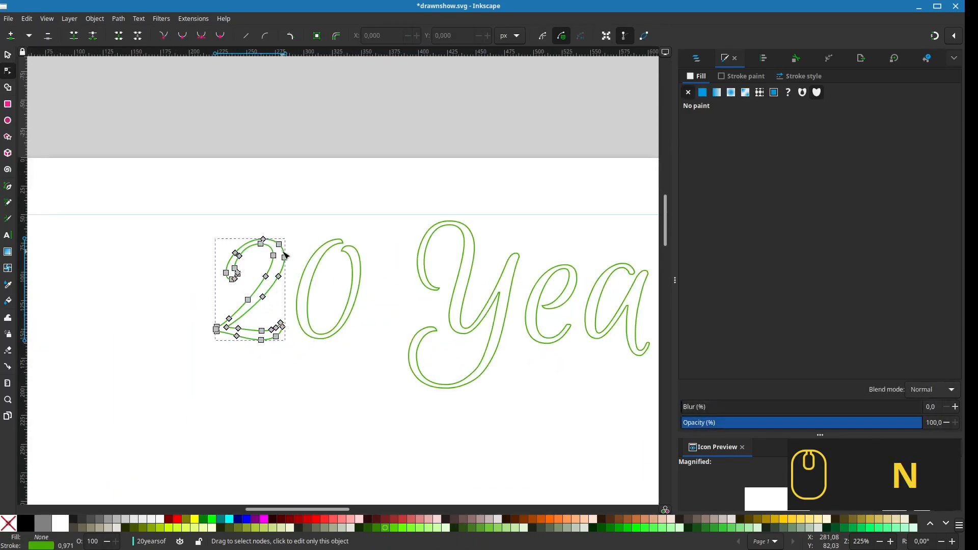
scroll(281, 319, "up", 1)
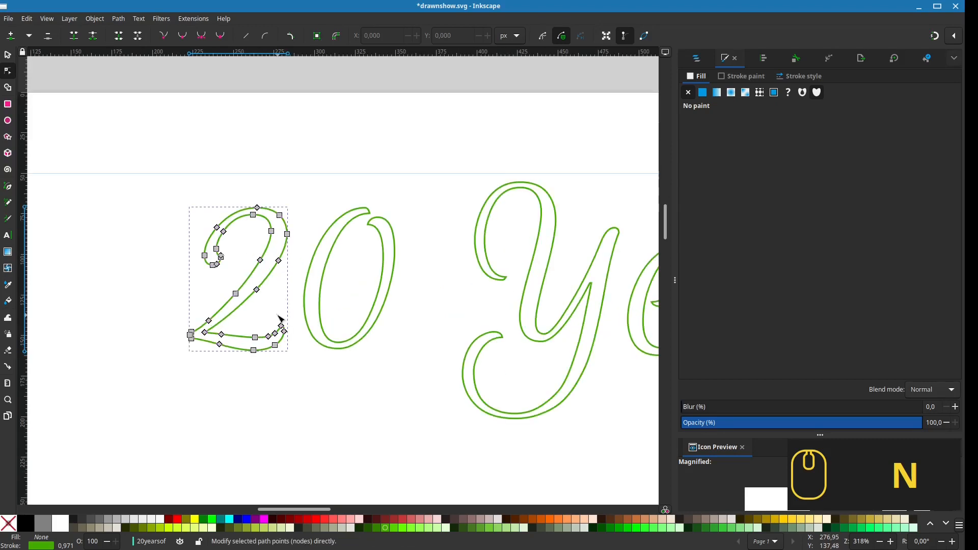
left_click(213, 263)
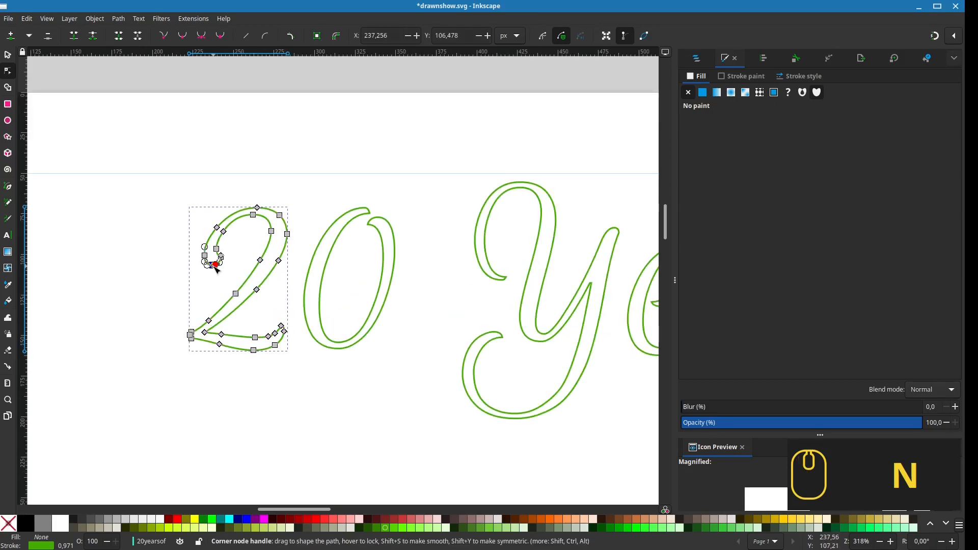
left_click(284, 331, "shift")
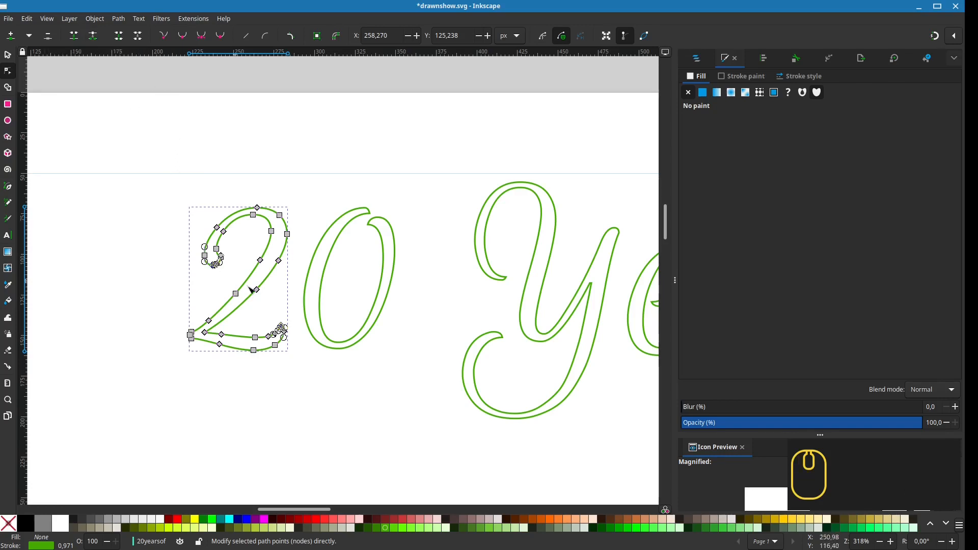
Break the 0's outline at the two nodes on either side of its upper opening.
scroll(269, 327, "right", 3)
scroll(269, 327, "right", 3)
left_click(283, 272)
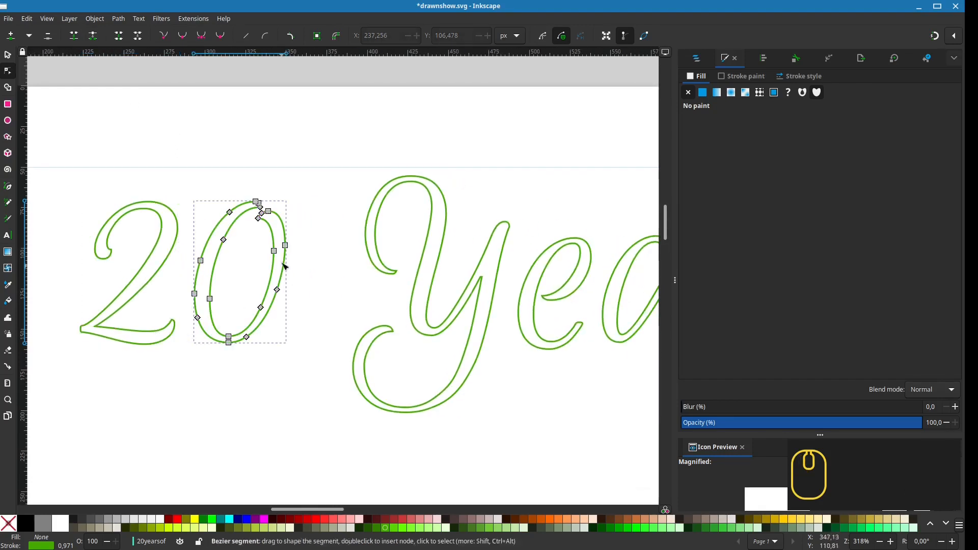
left_click(262, 211)
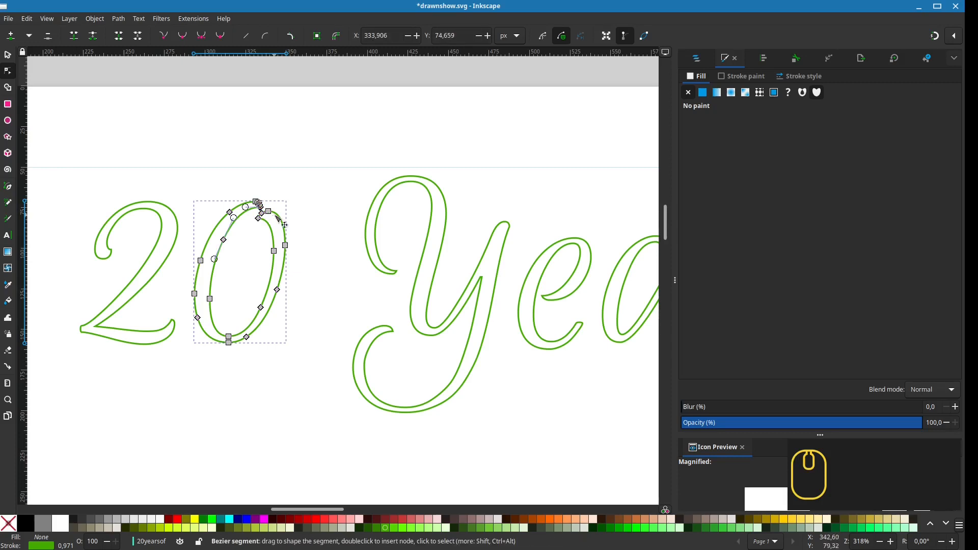
left_click(269, 211, "shift")
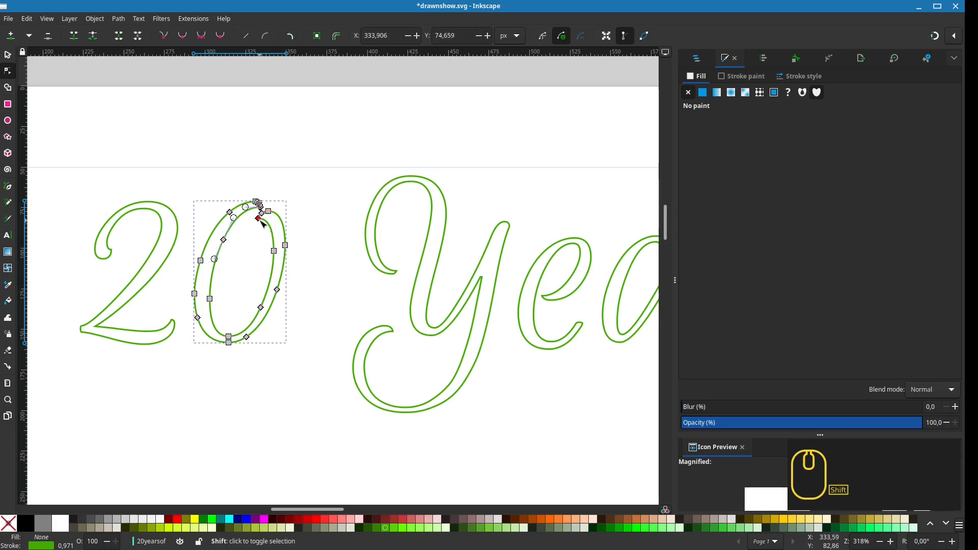
left_click(93, 37)
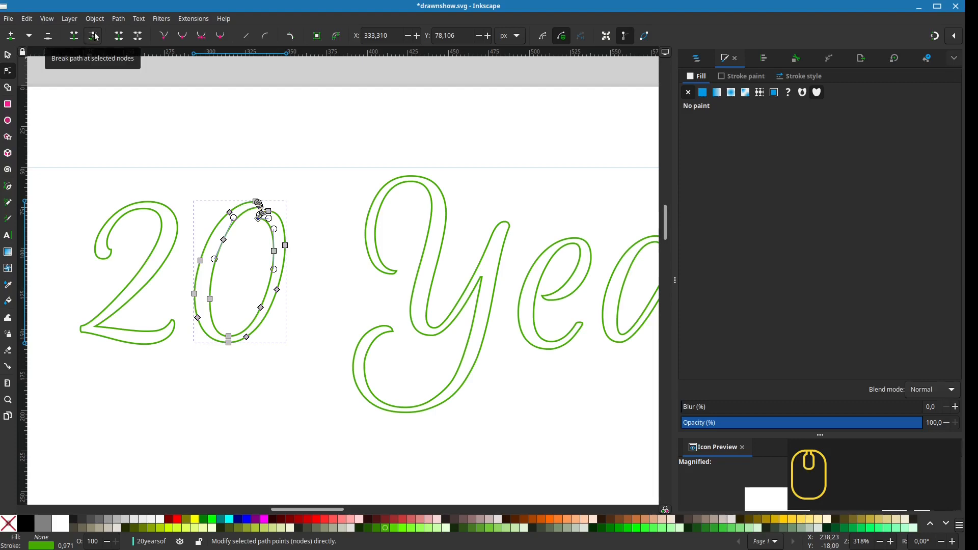
scroll(257, 213, "up", 4)
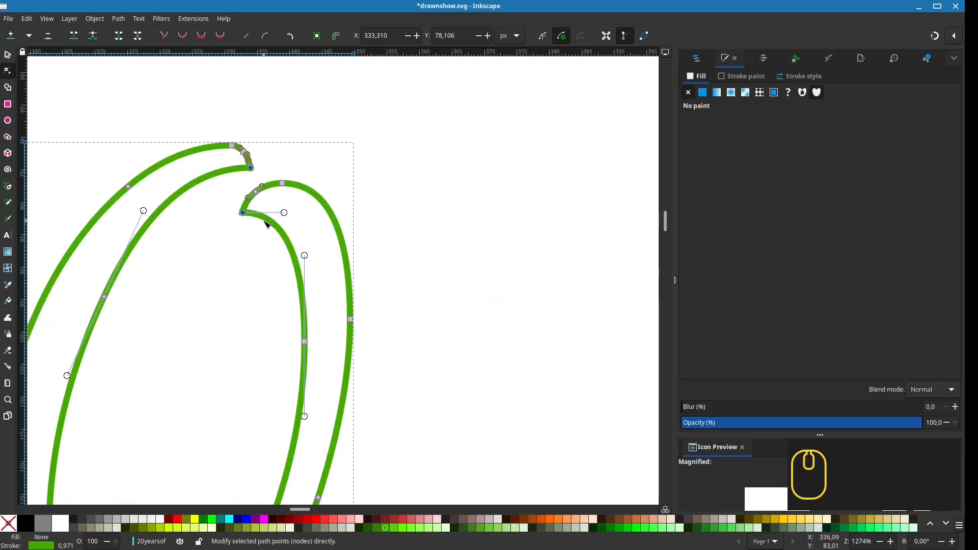
Break the Y's outline at the tip of its upper right arm and the end of its lower left tail.
scroll(265, 222, "down", 3)
scroll(265, 225, "down", 2)
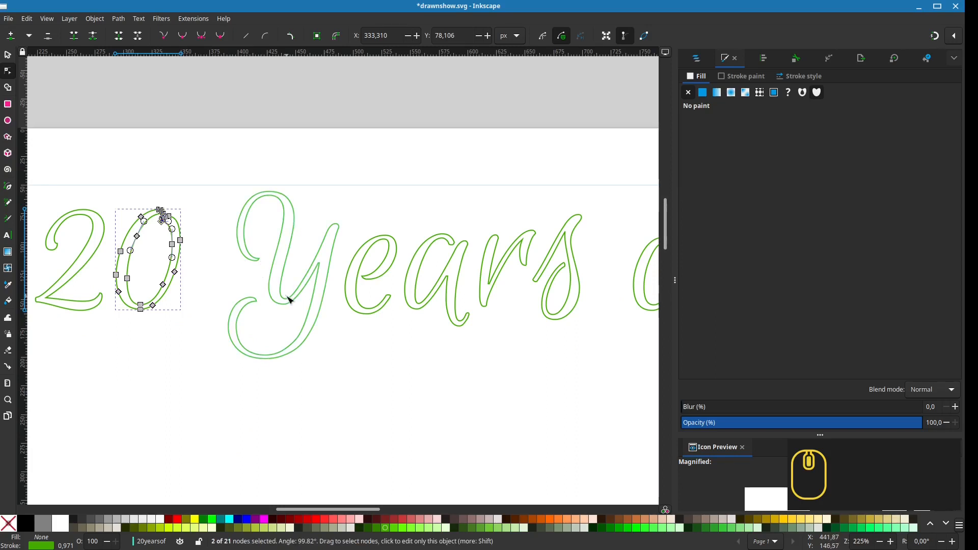
left_click_drag(286, 297, 382, 311)
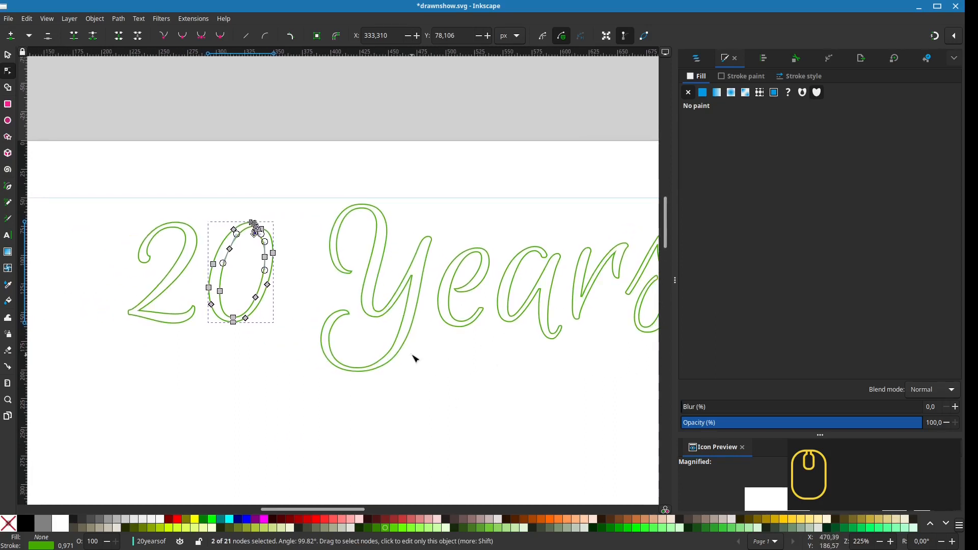
scroll(410, 359, "up", 1)
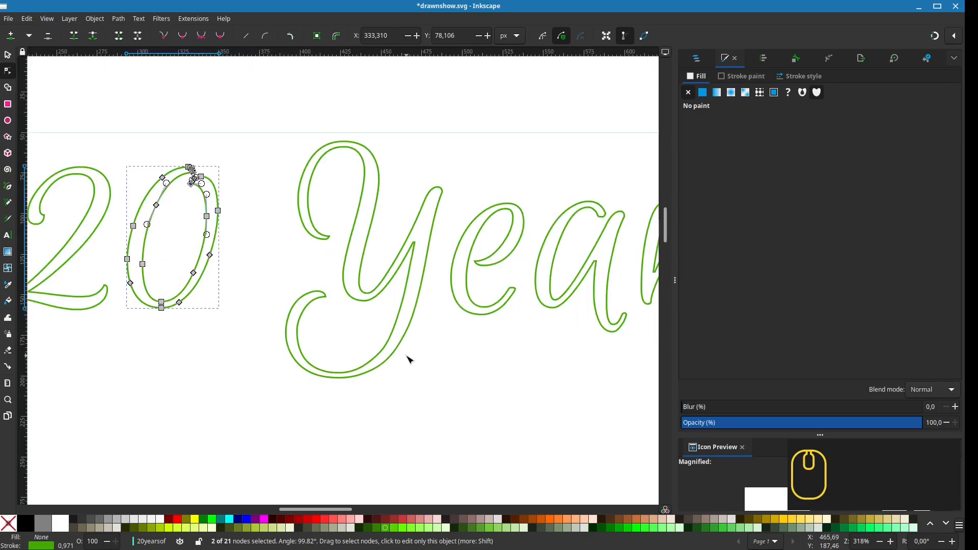
left_click(410, 341)
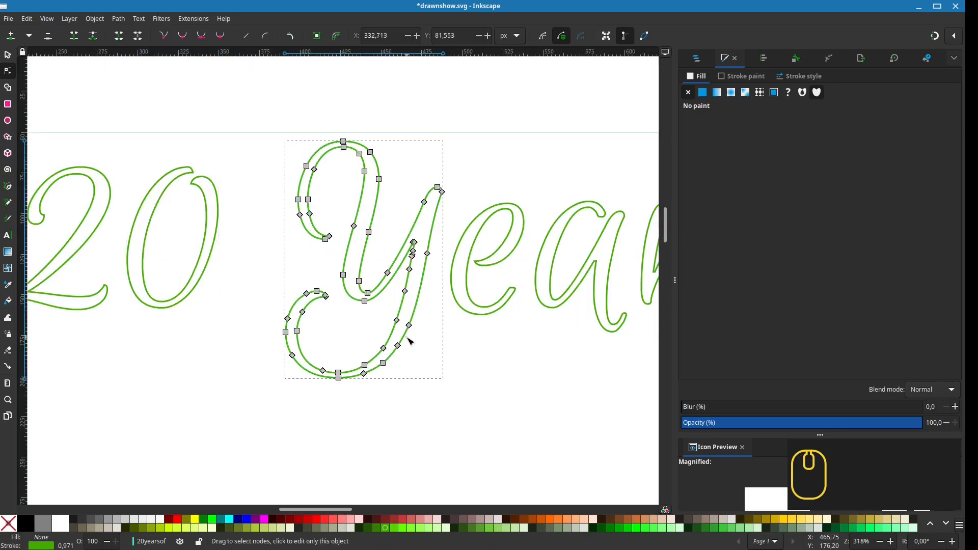
left_click(443, 194)
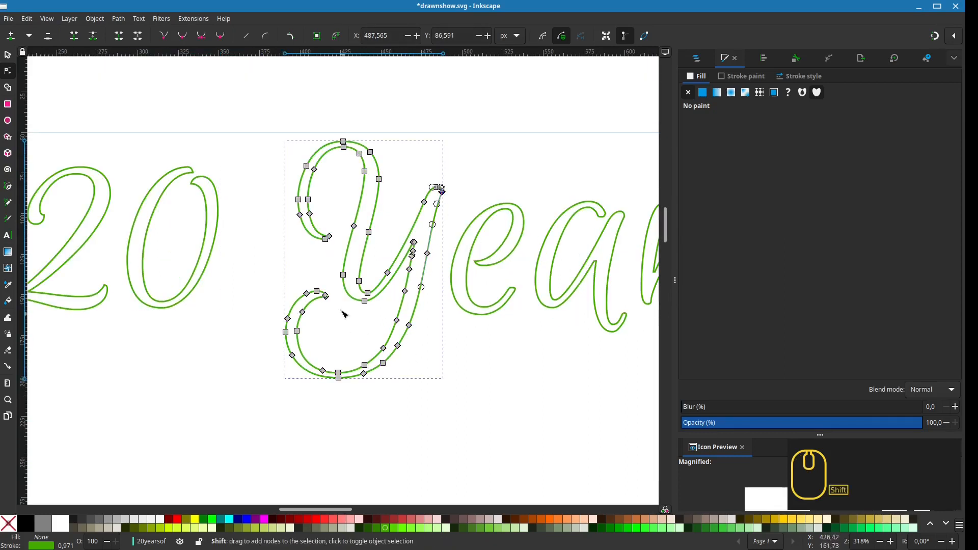
scroll(329, 305, "up", 3)
scroll(332, 306, "up", 1)
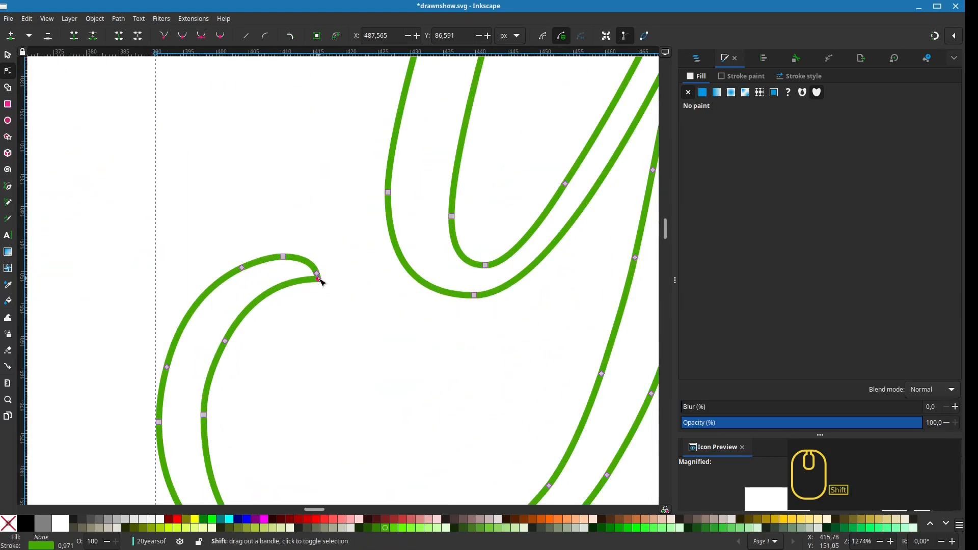
left_click(319, 279)
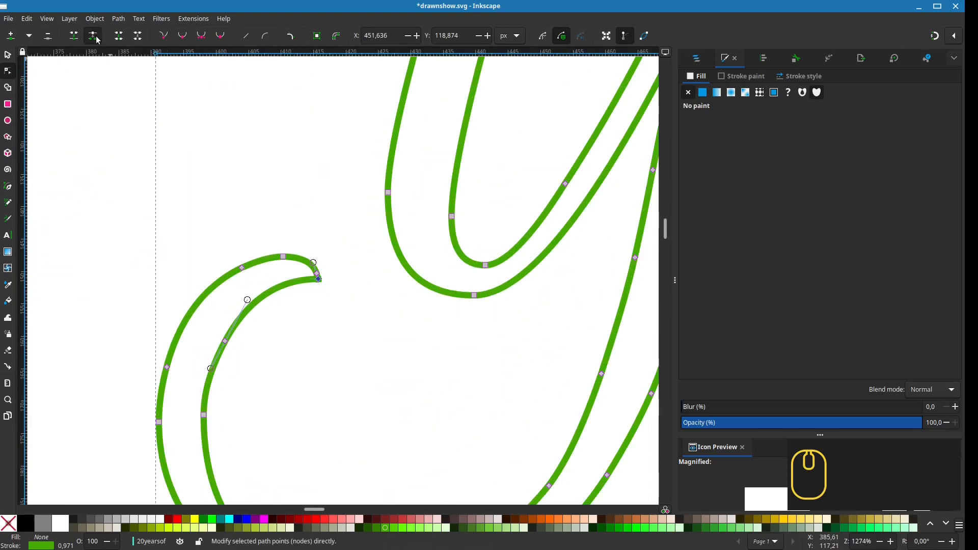
scroll(463, 225, "down", 2)
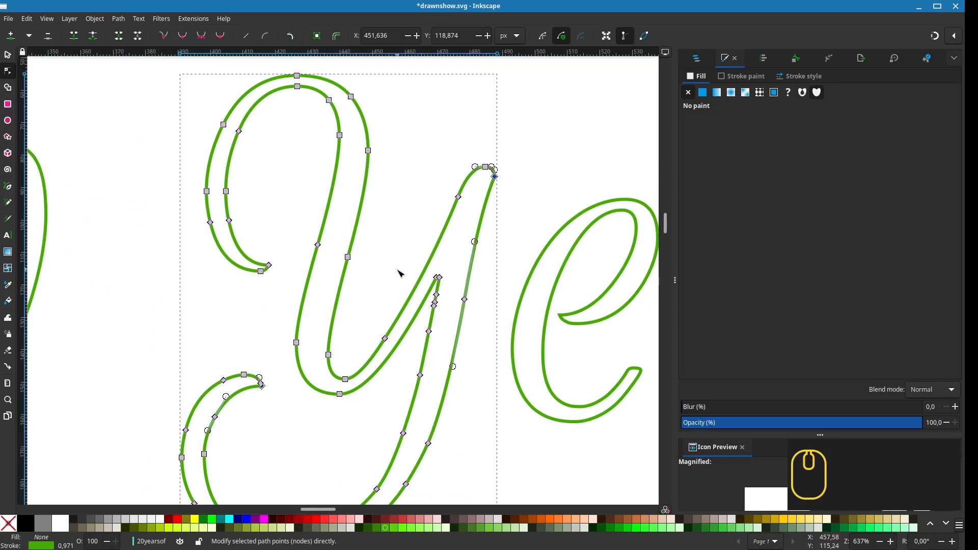
Break the Y's outline at the end node of its upper left hook.
left_click_drag(403, 271, 435, 247)
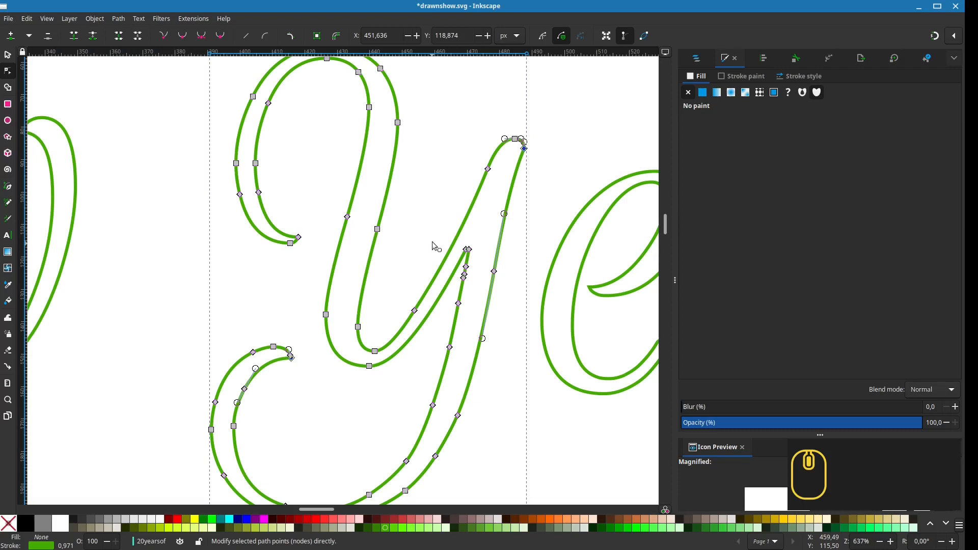
left_click_drag(436, 247, 432, 240)
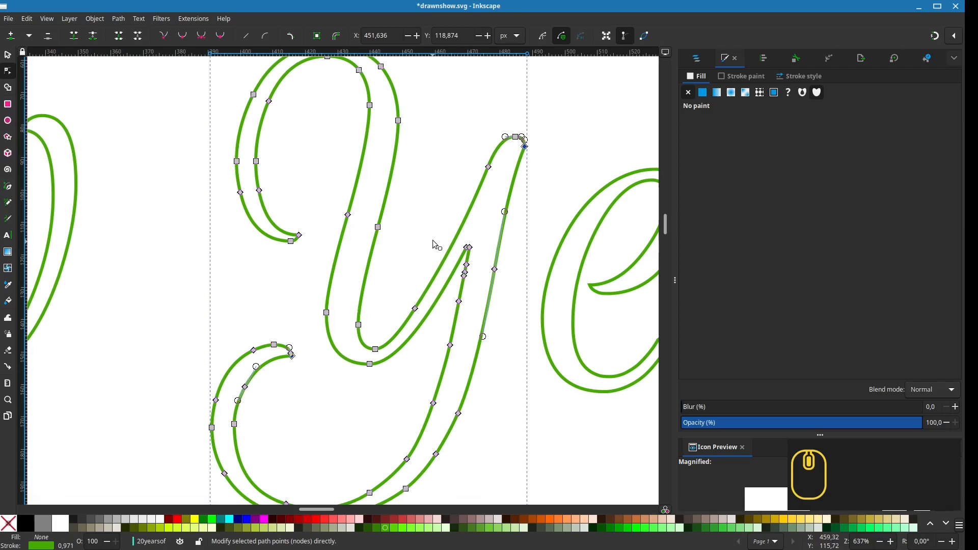
left_click(301, 237)
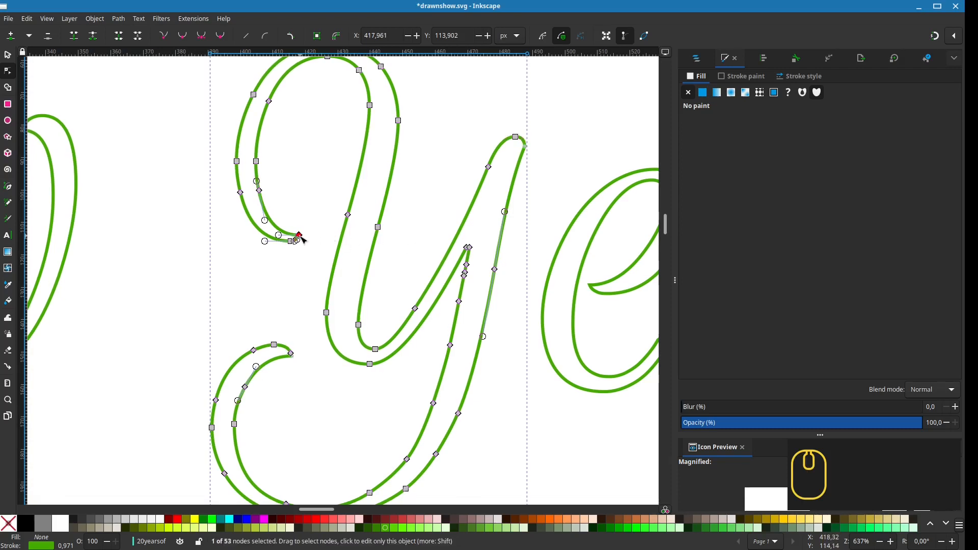
left_click(93, 37)
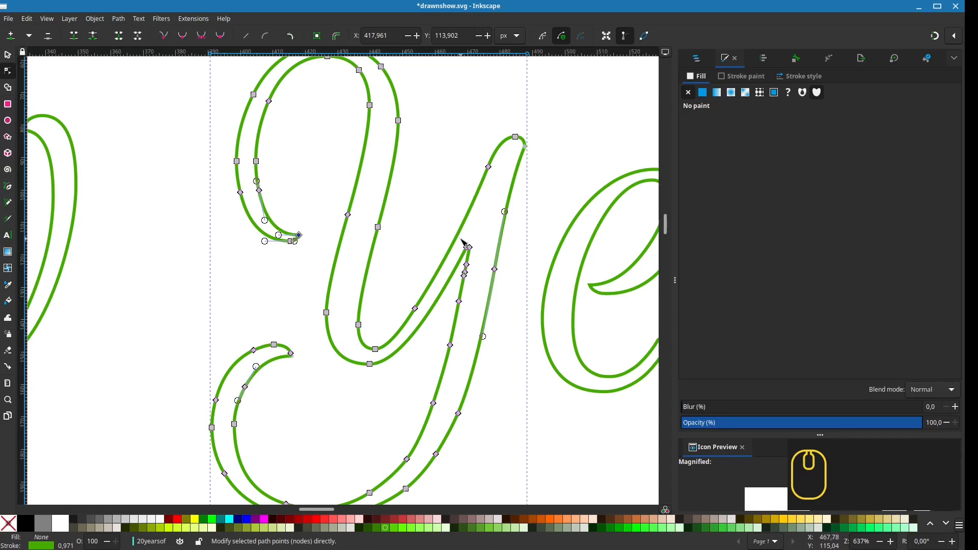
Break the outline of the e at its lower tail tip and at the inner tip of its loop.
scroll(464, 243, "down", 1)
left_click_drag(464, 243, 334, 261)
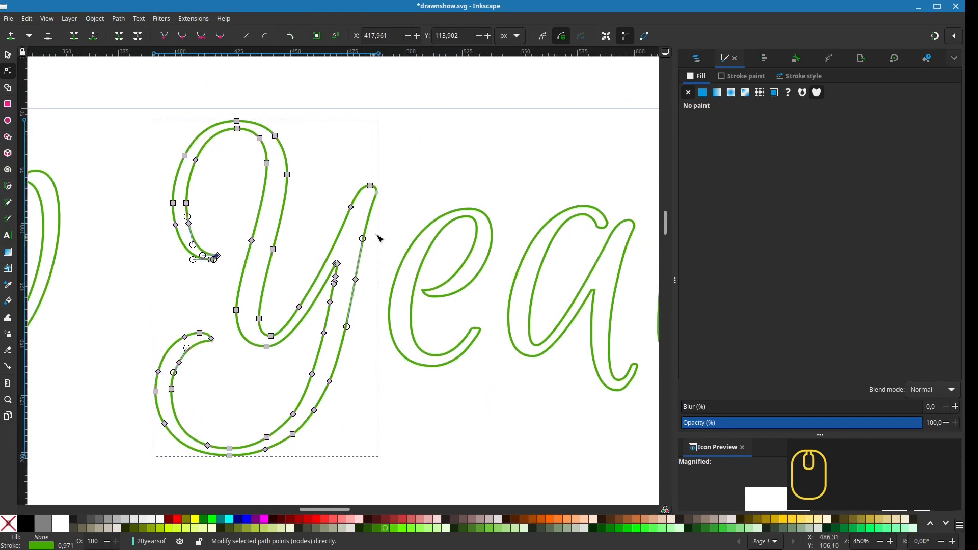
left_click_drag(397, 218, 258, 212)
left_click(321, 266)
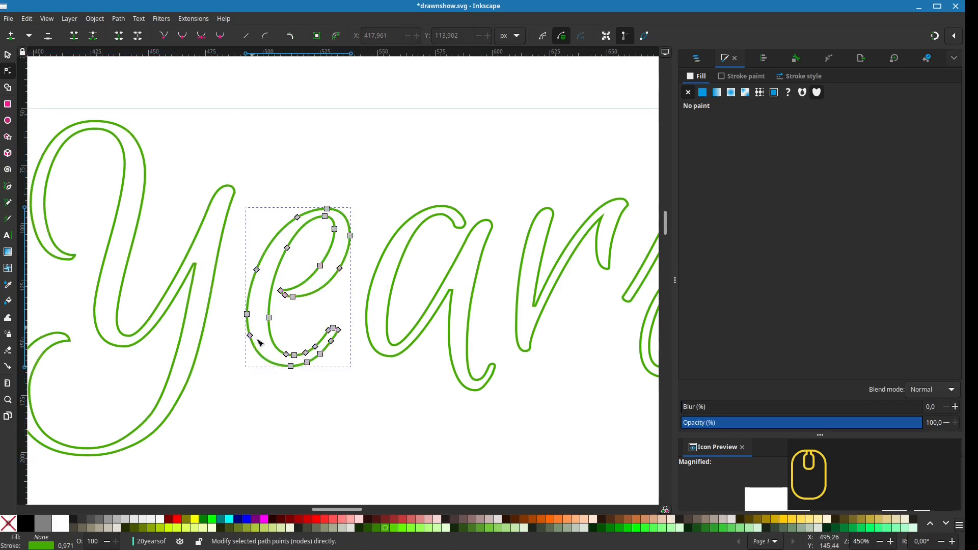
scroll(356, 334, "up", 2)
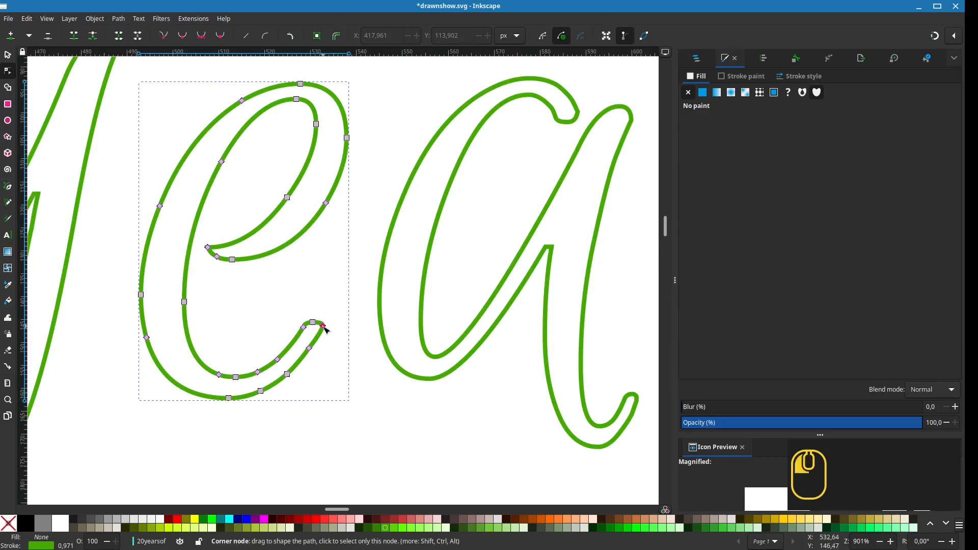
left_click(324, 328)
left_click(208, 248, "shift")
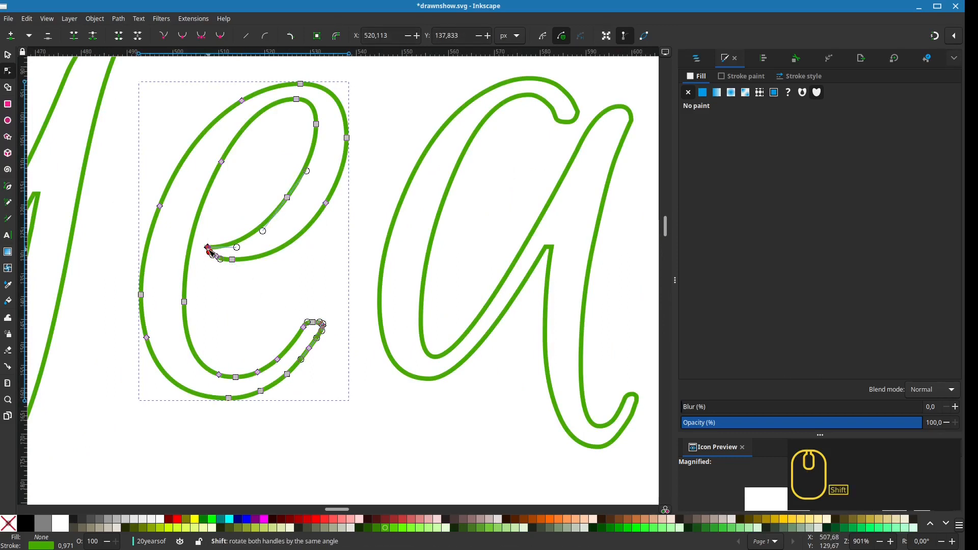
left_click(94, 37)
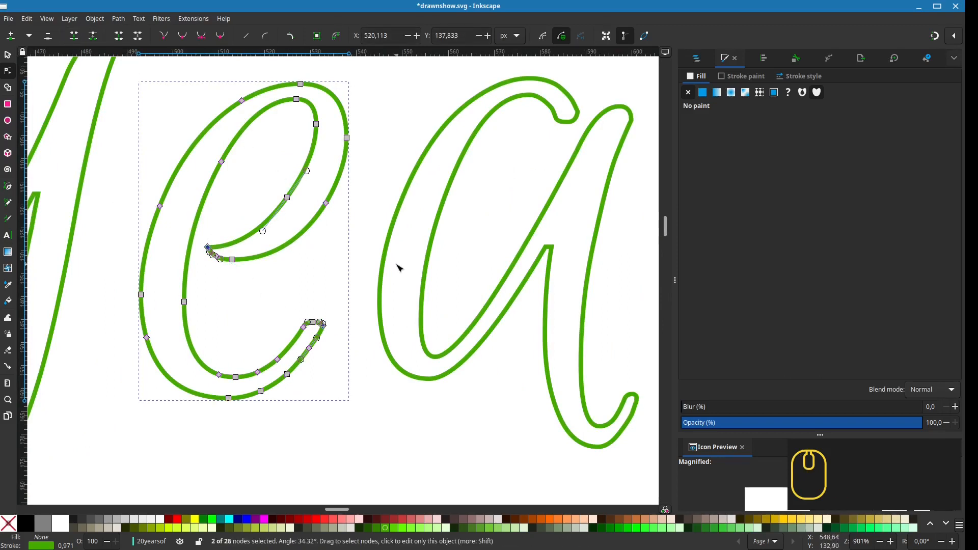
Break the outline of the a at its lower tail end and at the end of its upper hook.
scroll(397, 265, "down", 2)
left_click_drag(479, 269, 355, 294)
left_click(377, 277)
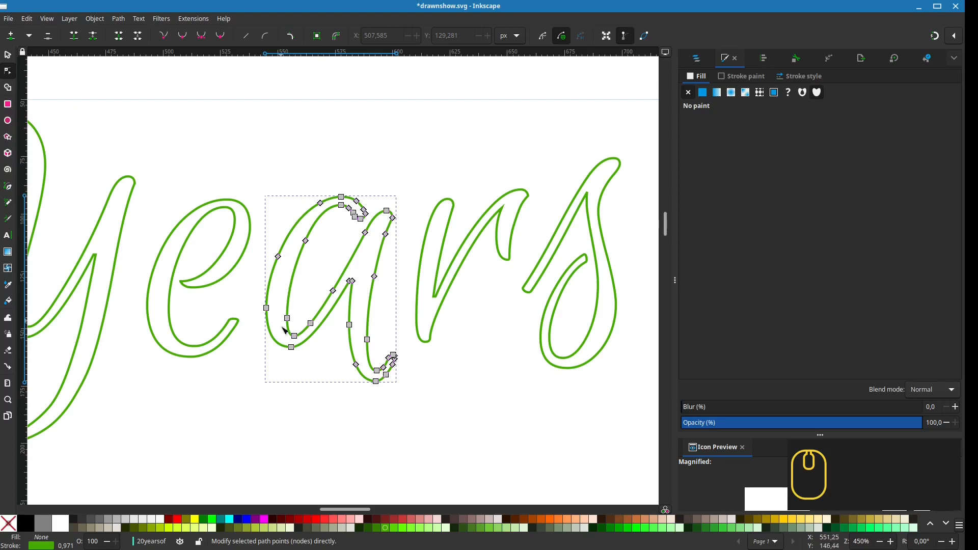
scroll(423, 370, "up", 3)
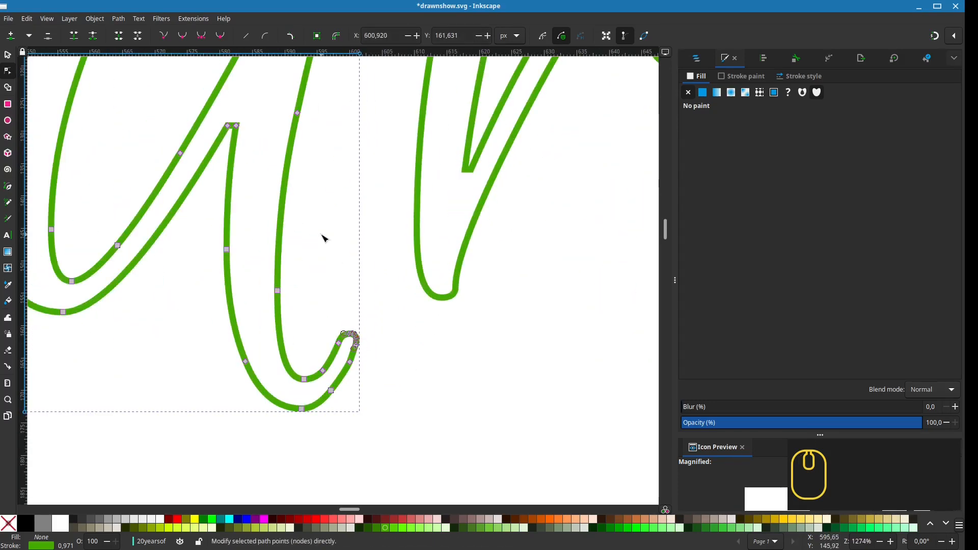
scroll(362, 343, "down", 2)
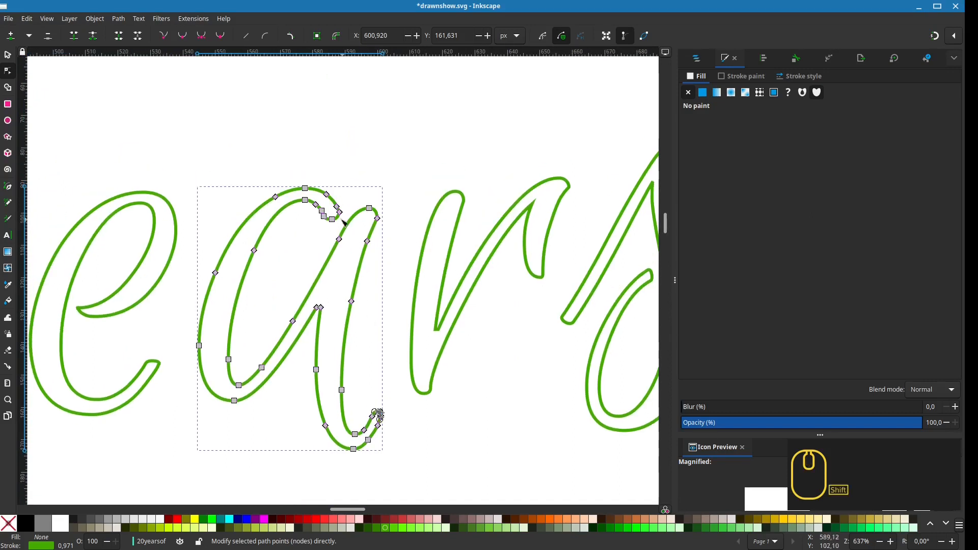
left_click(324, 216, "shift")
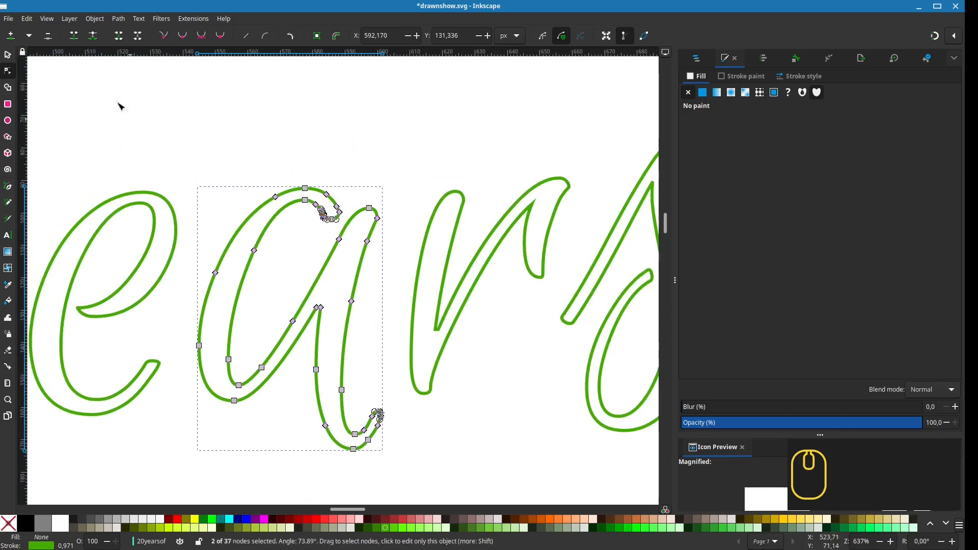
left_click(92, 37)
Break the s's outline at the lower left end of its diagonal entry stroke.
scroll(468, 403, "right", 6)
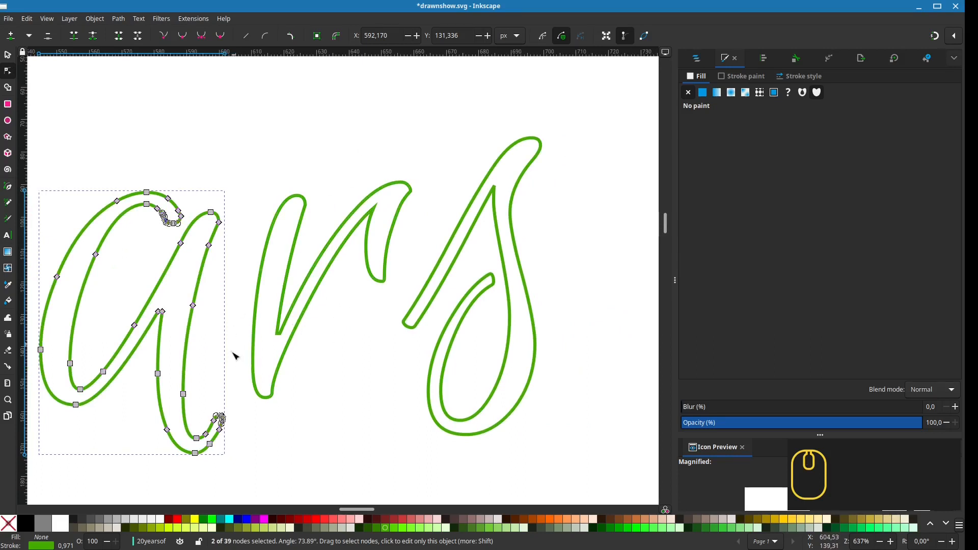
scroll(385, 309, "right", 1)
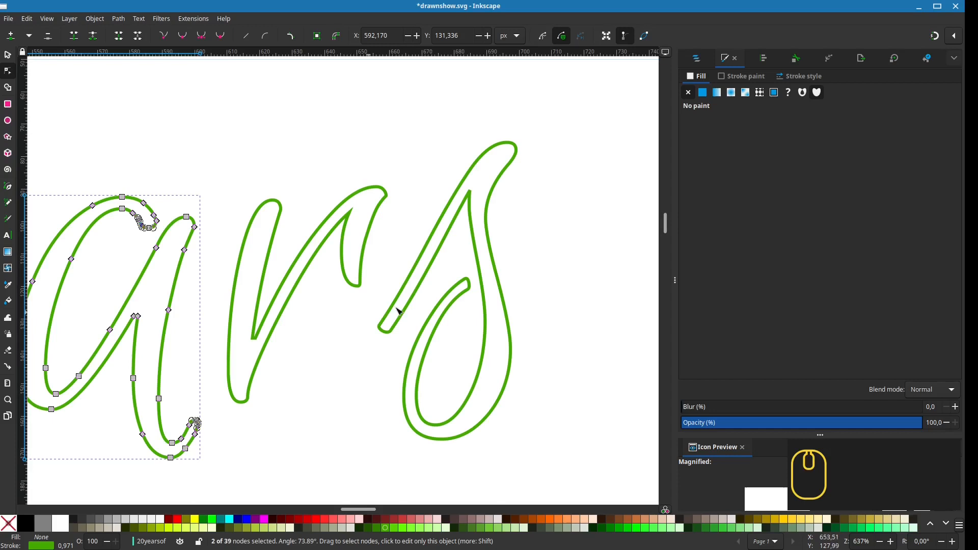
left_click(430, 272)
left_click(382, 329)
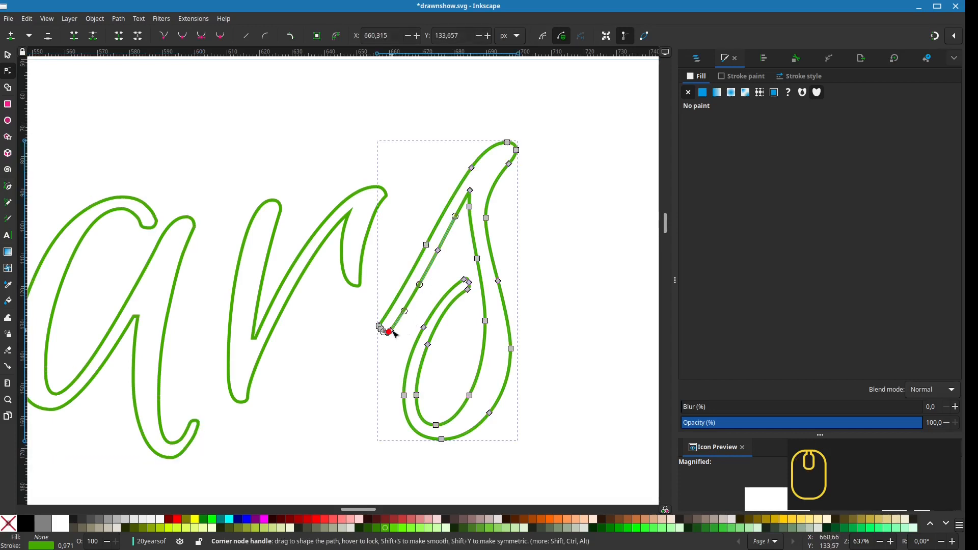
scroll(392, 337, "up", 1)
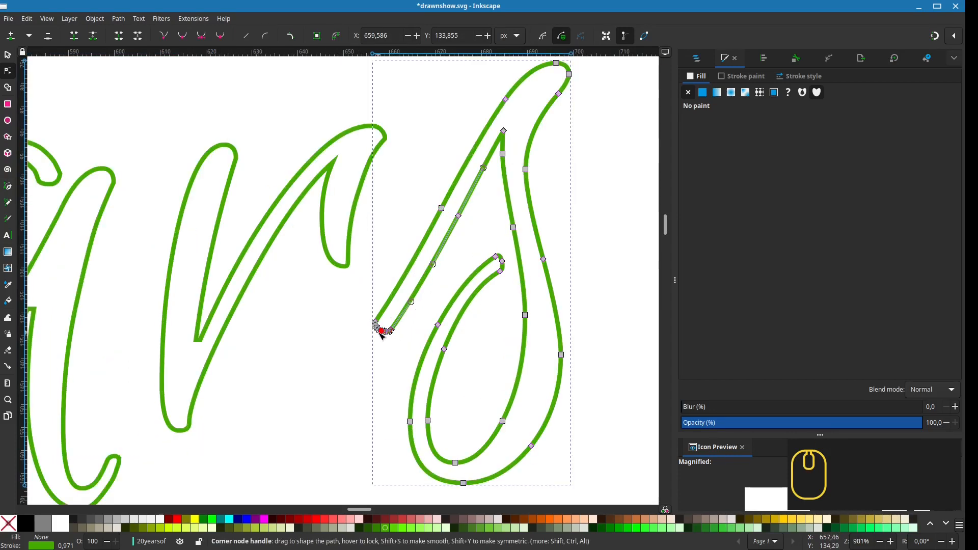
scroll(377, 326, "up", 2)
left_click(377, 326)
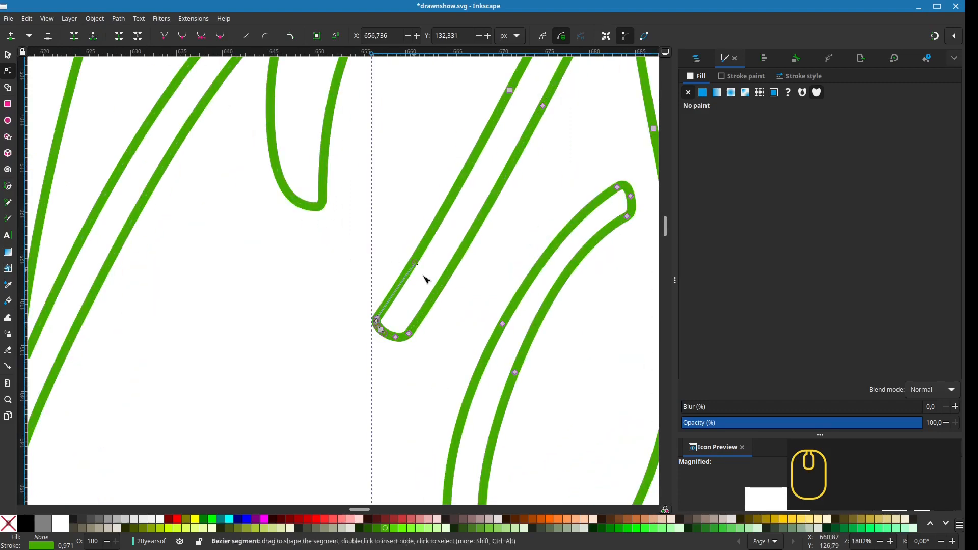
scroll(426, 277, "down", 3)
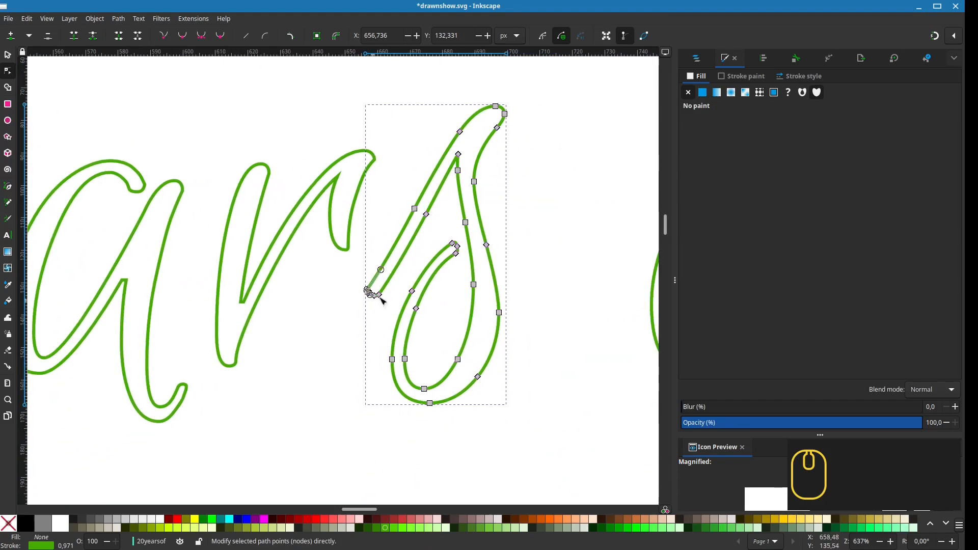
Break the s's outline at the end of its inner curl.
scroll(443, 278, "up", 2)
left_click(465, 211)
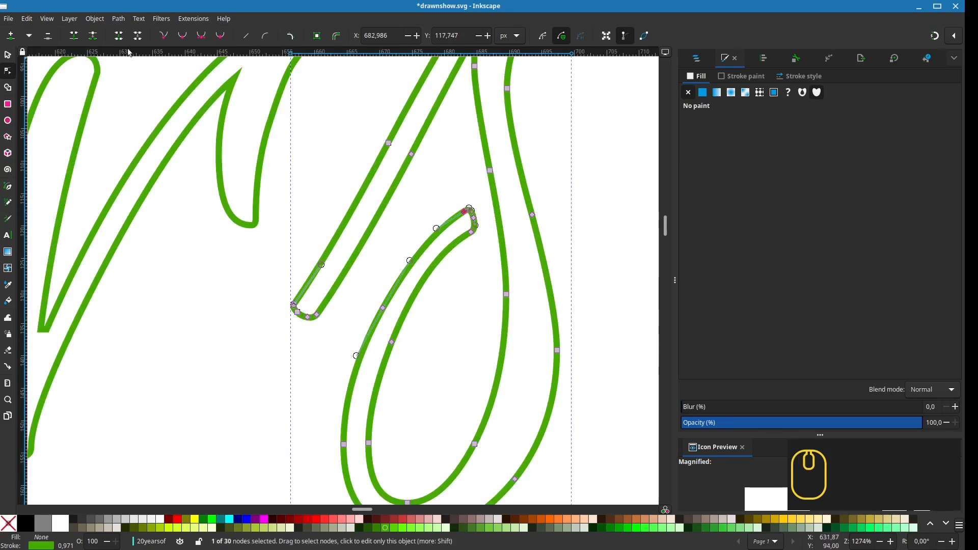
scroll(314, 293, "down", 2)
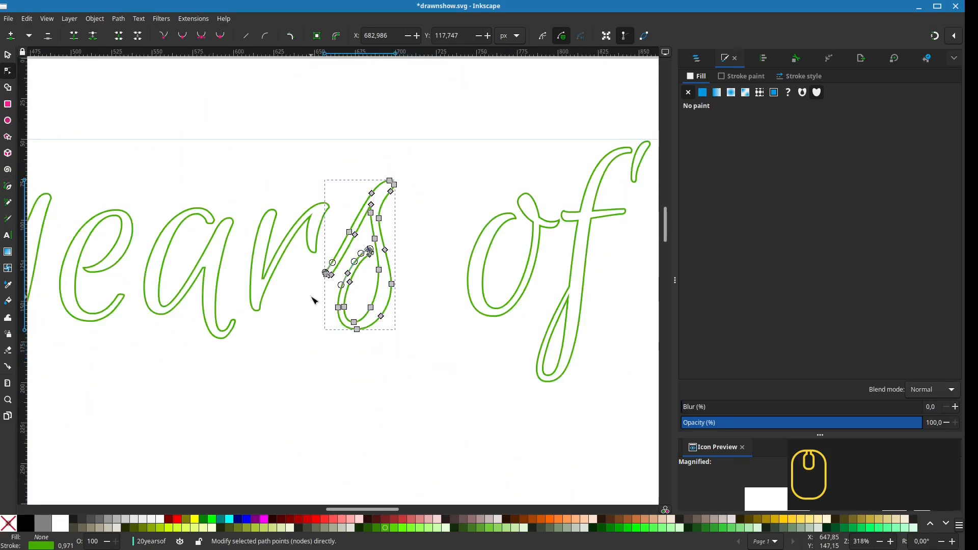
scroll(285, 316, "up", 2)
scroll(285, 316, "right", 4)
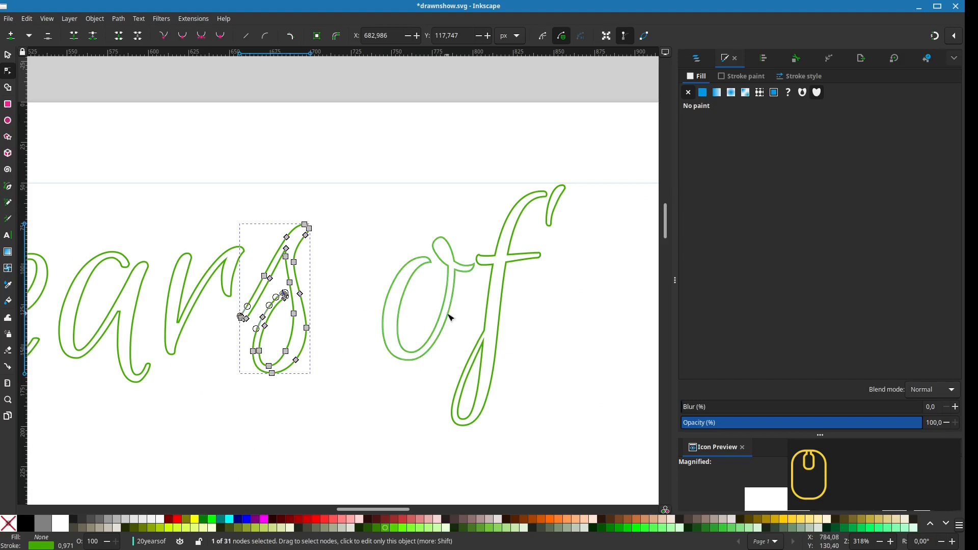
Break the outline of the o at the inner corner of its upper stroke end and where its inner right edge meets the loop.
left_click(450, 320)
scroll(469, 316, "up", 2)
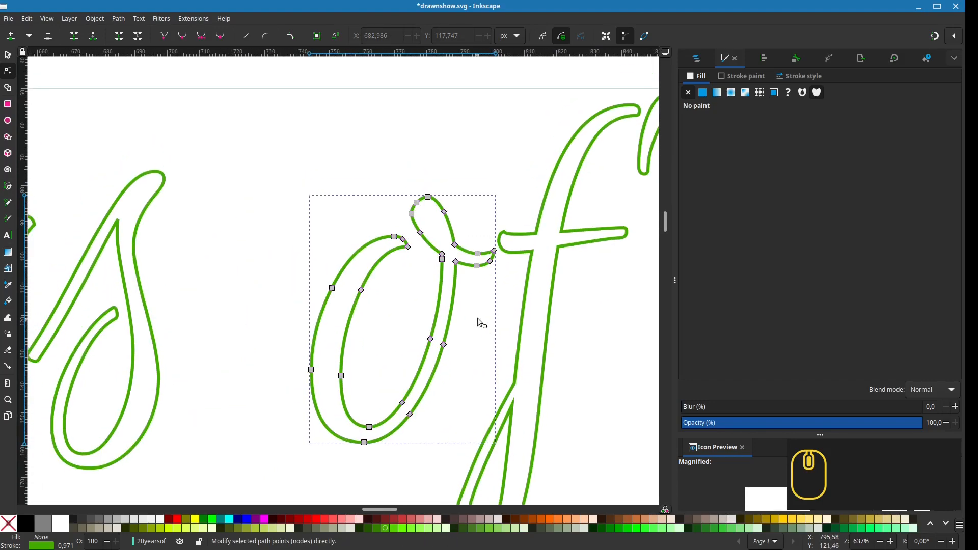
scroll(432, 319, "up", 1)
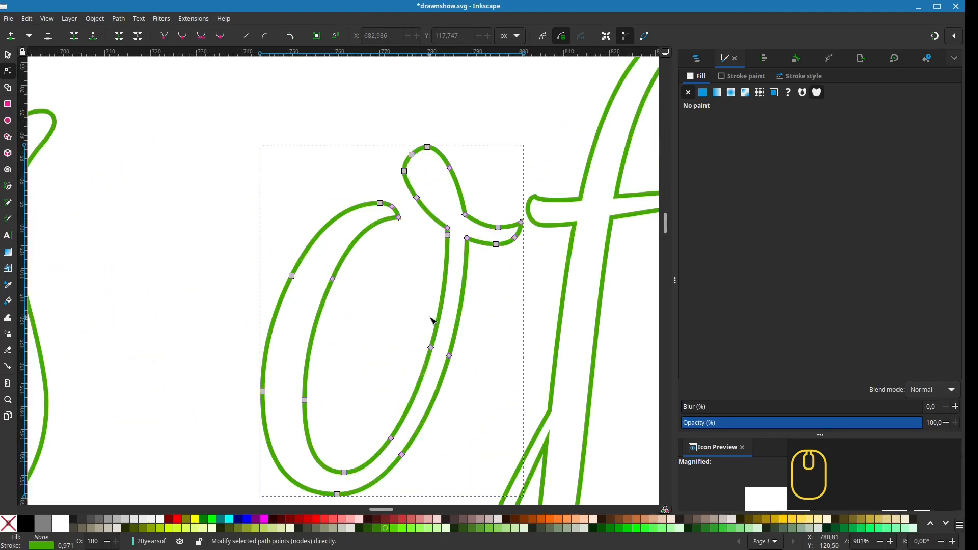
left_click(399, 218)
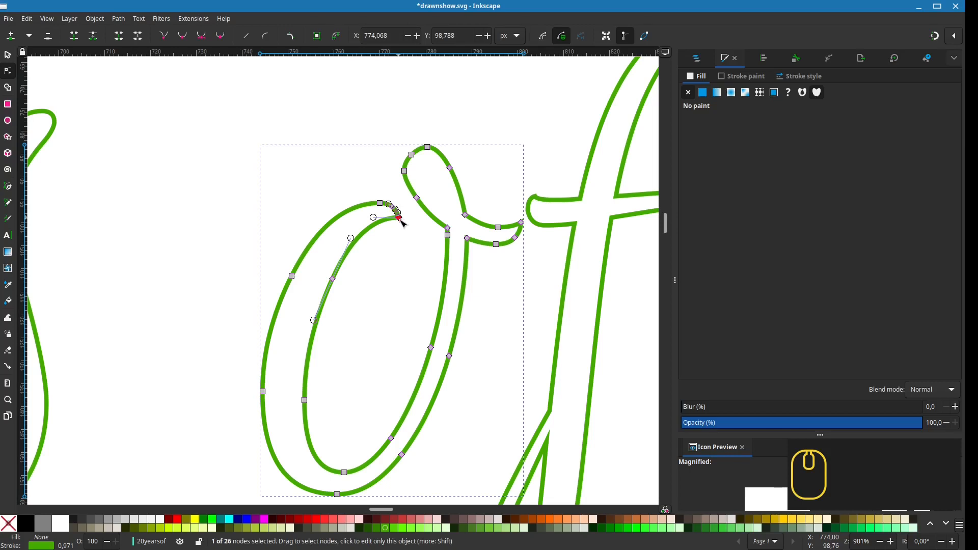
left_click(448, 235, "shift")
left_click(93, 36)
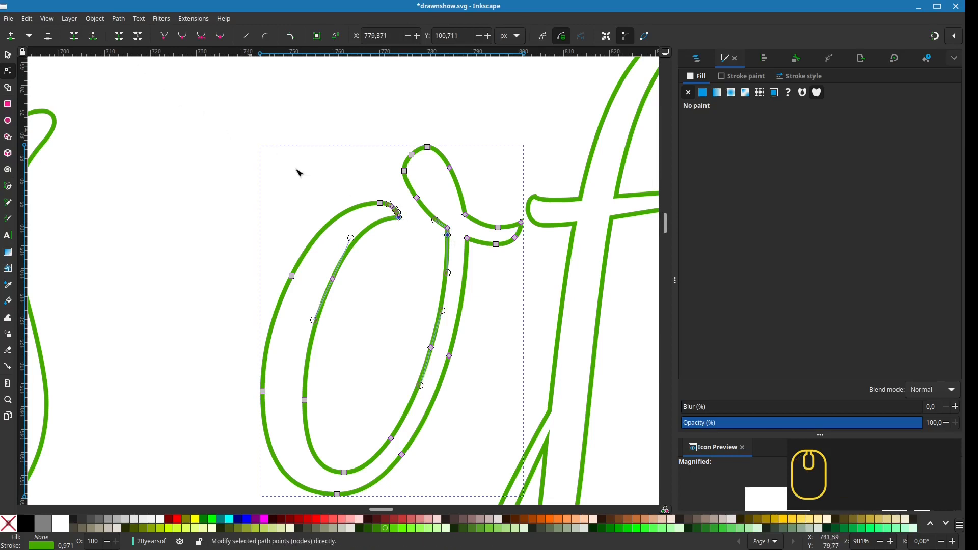
Break the outline of the f at the tip of its upper hook.
left_click_drag(496, 312, 409, 331)
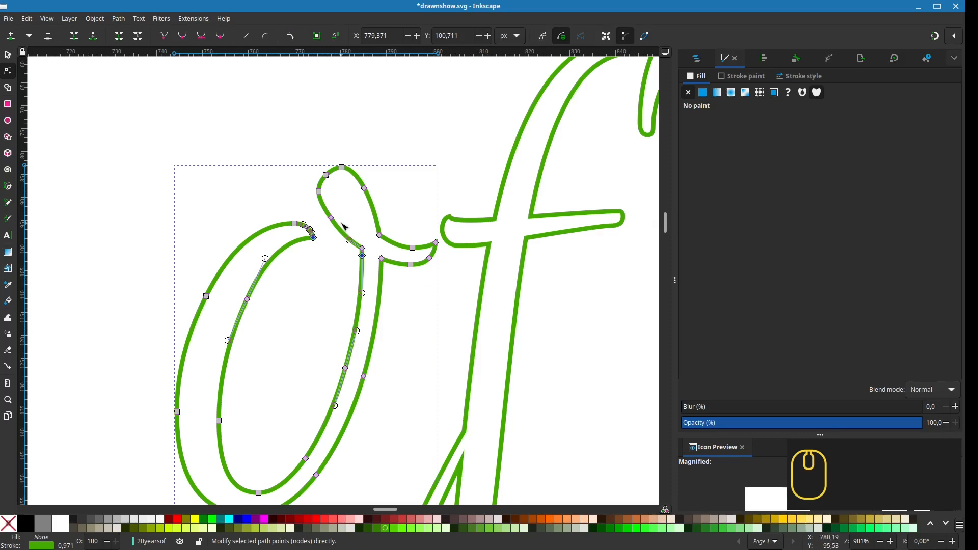
scroll(345, 226, "down", 4)
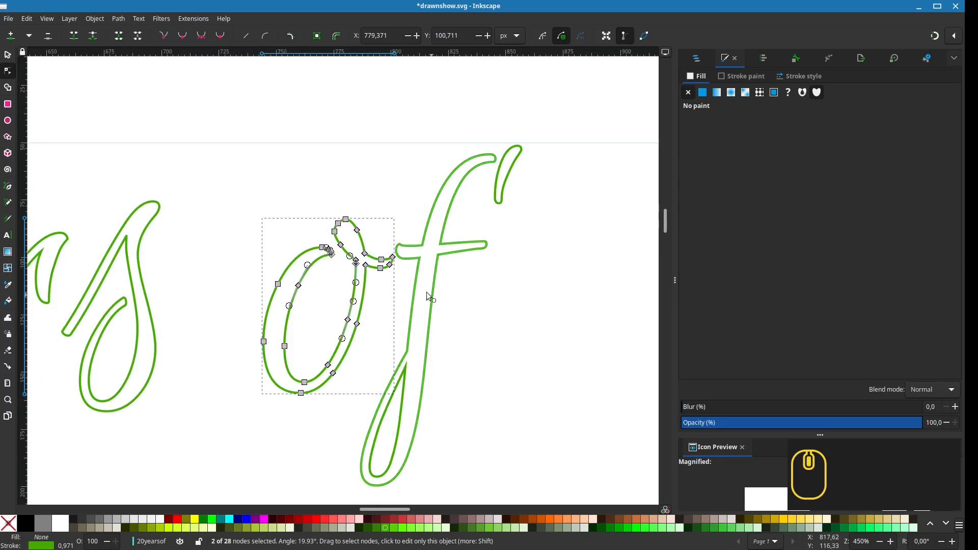
left_click_drag(427, 294, 398, 277)
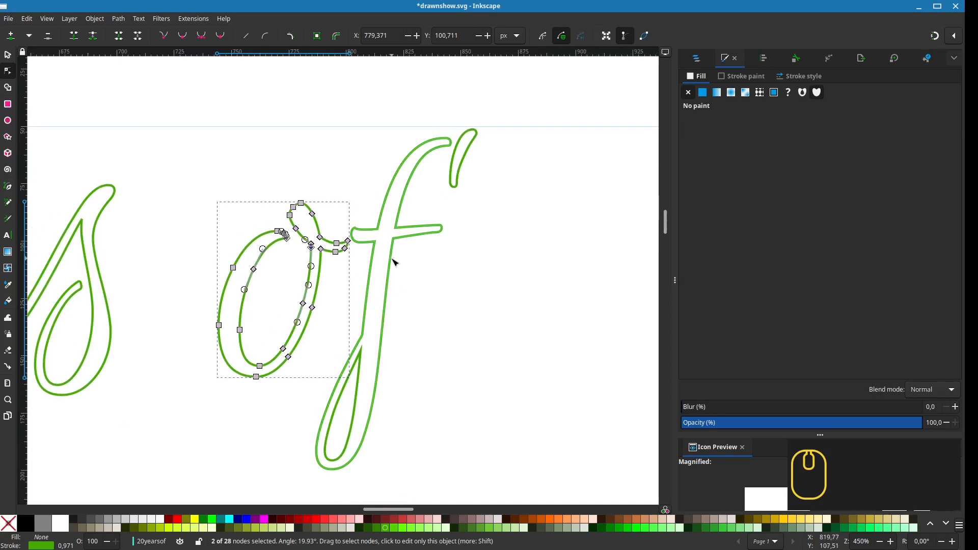
left_click(392, 262)
scroll(437, 186, "up", 2)
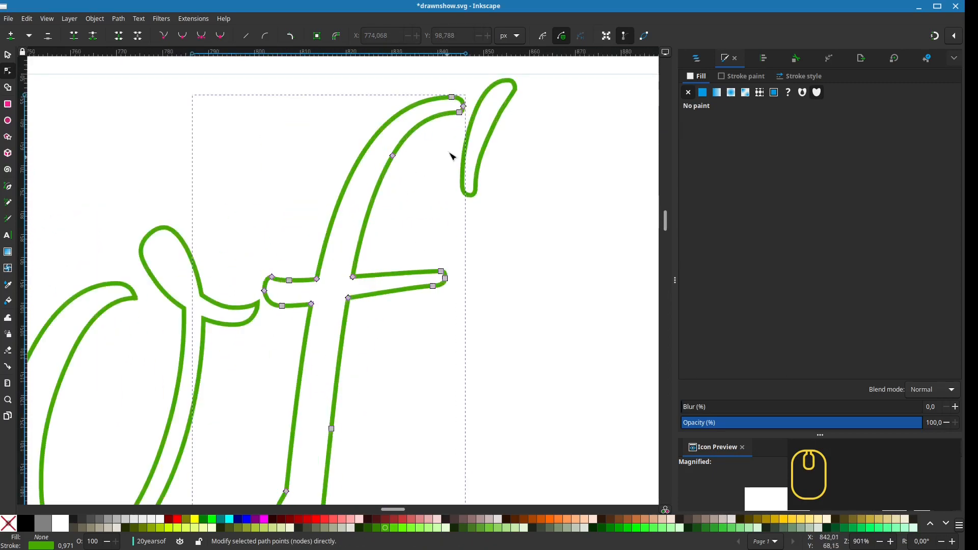
left_click(450, 143)
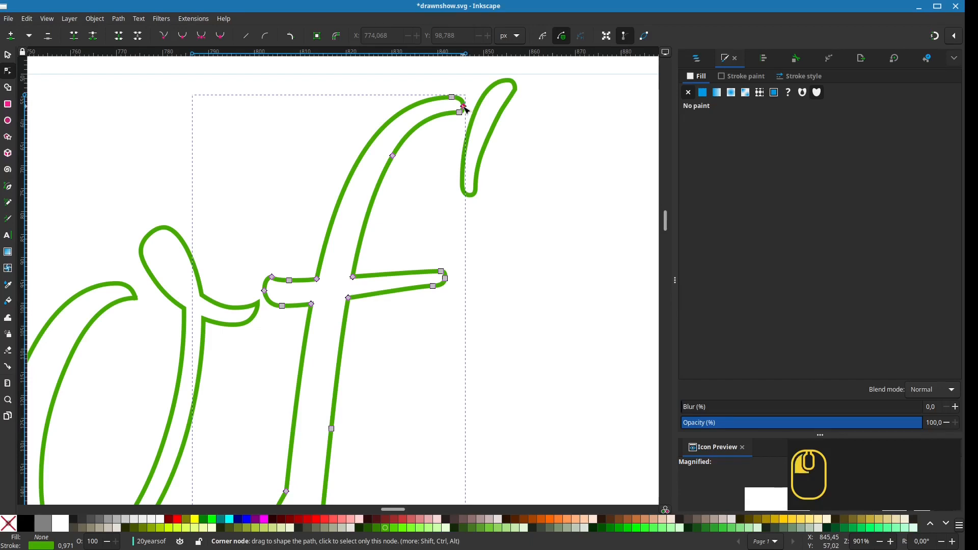
left_click(91, 36)
Break the outline of the f at the upper left node of its descender loop.
left_click_drag(411, 436, 458, 279)
left_click_drag(417, 378, 460, 279)
scroll(451, 371, "down", 1)
left_click_drag(450, 369, 491, 362)
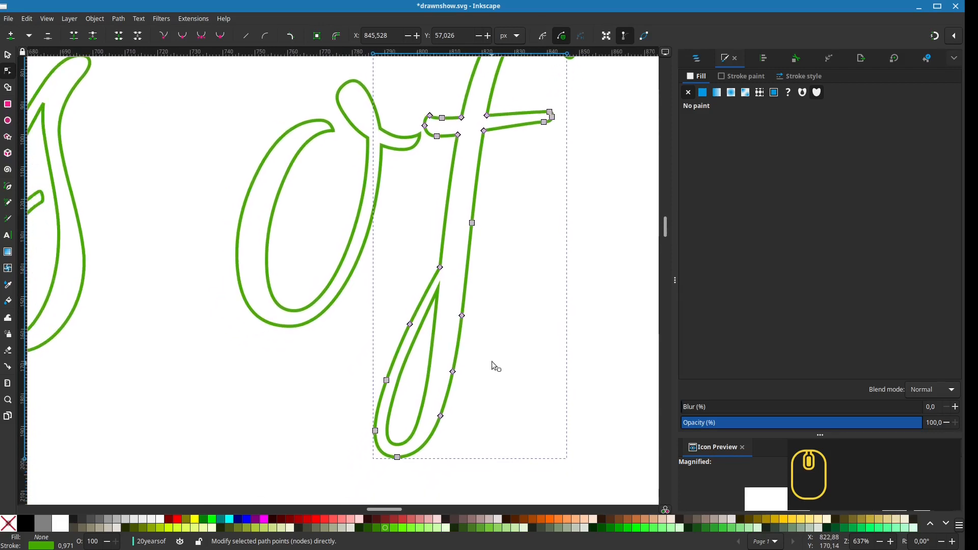
left_click(410, 324)
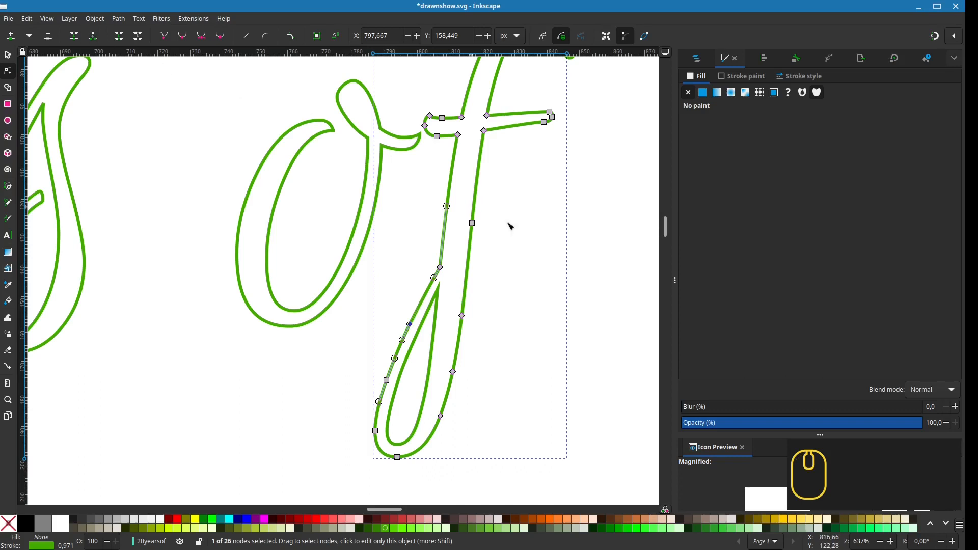
scroll(511, 226, "down", 4)
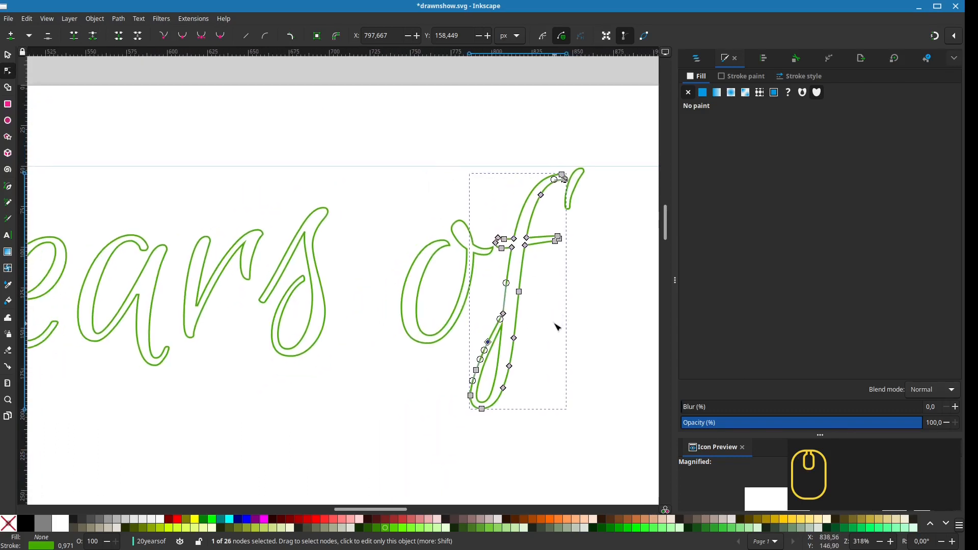
Trace the r of Years with a Bezier path from its upper left tip down to its base, over the shoulder and down to its end.
left_click(696, 57)
left_click_drag(387, 339, 574, 350)
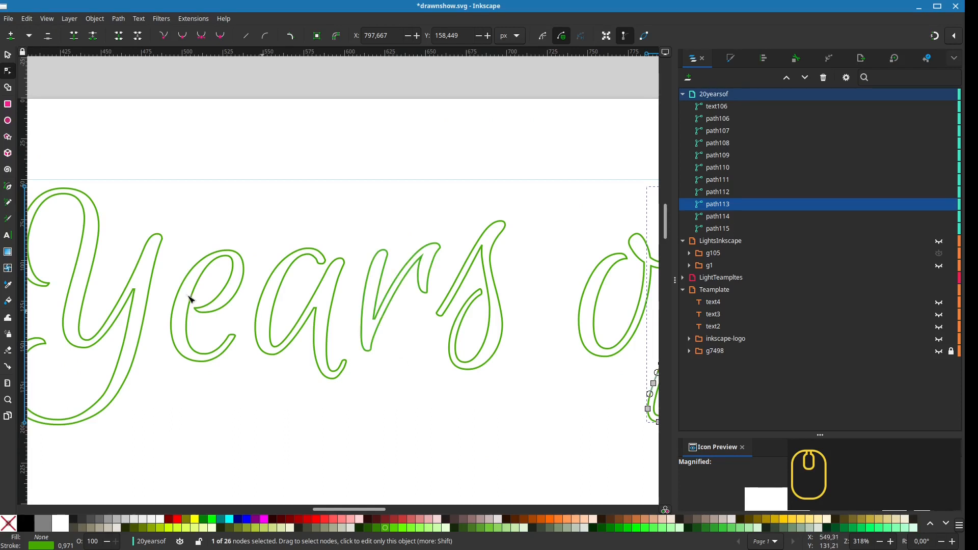
key("b")
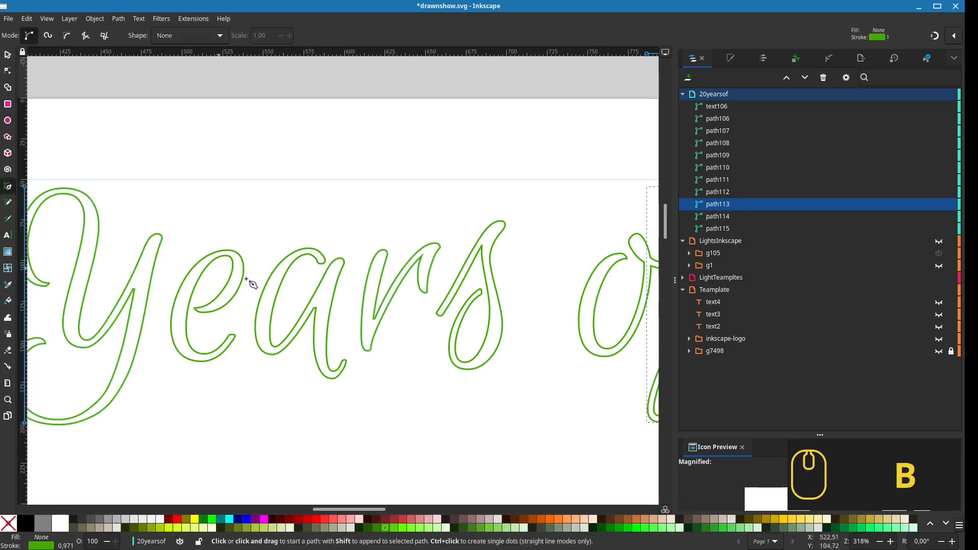
left_click(382, 254)
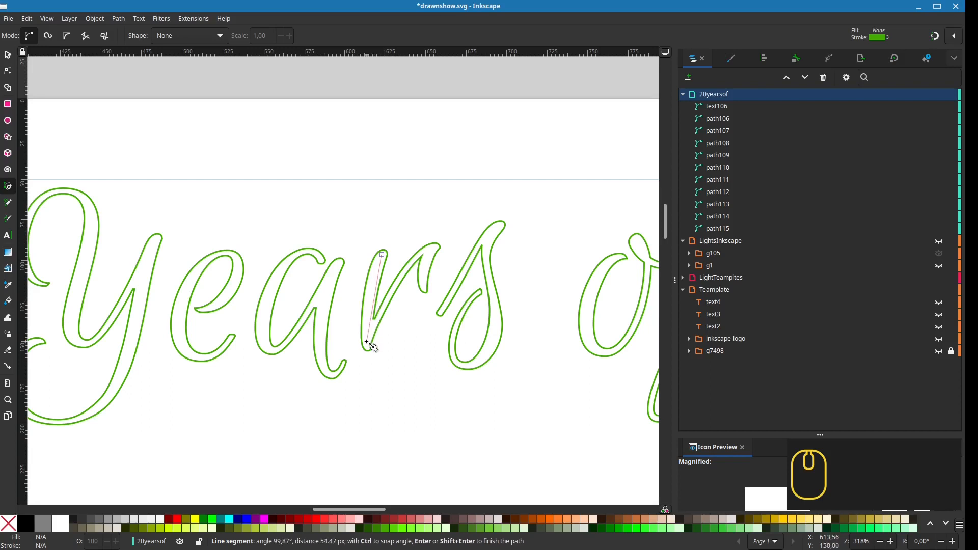
left_click_drag(367, 343, 376, 366)
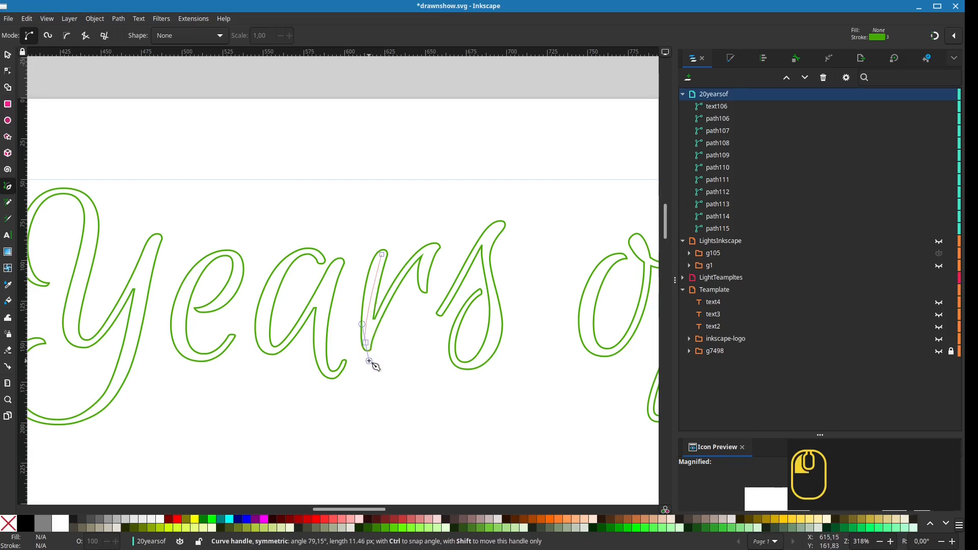
left_click_drag(377, 361, 387, 321)
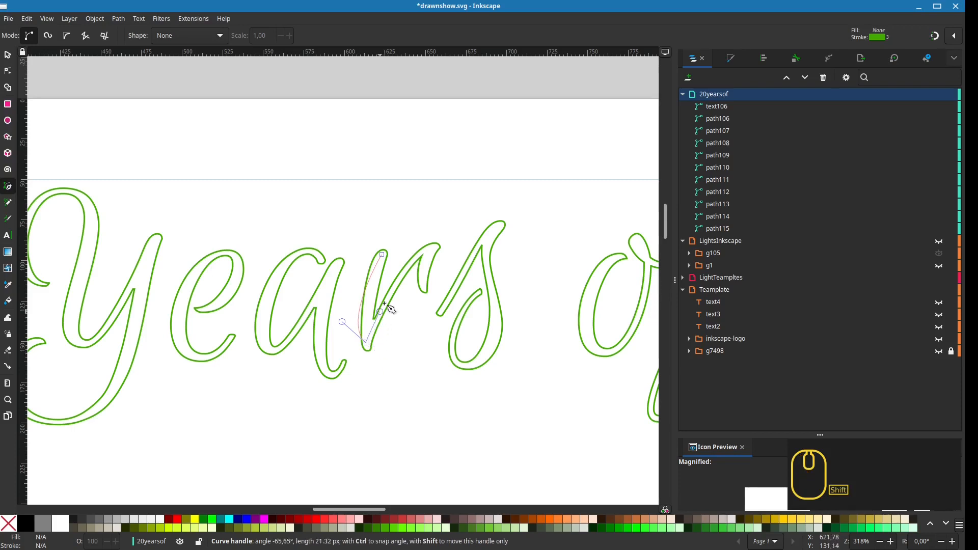
left_click_drag(443, 252, 449, 250)
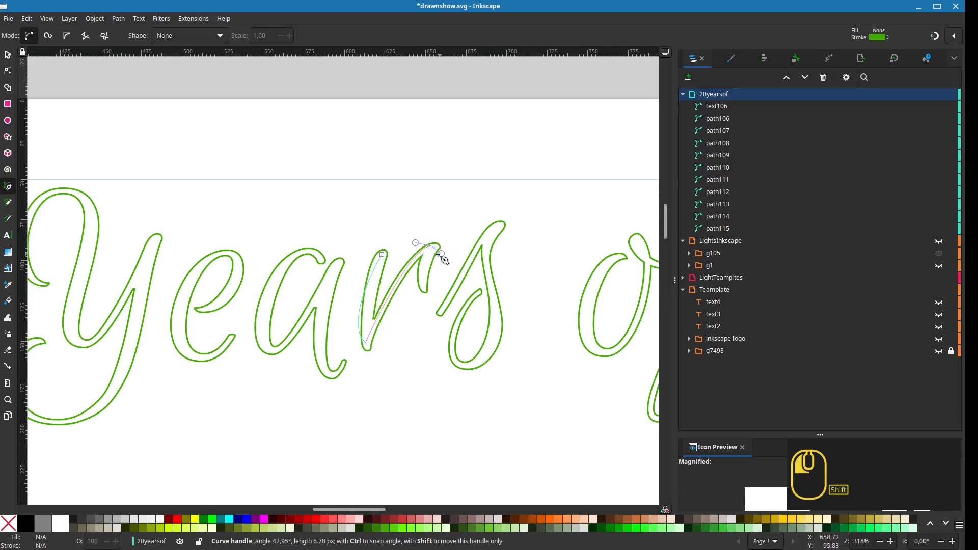
left_click(426, 291)
key("Return")
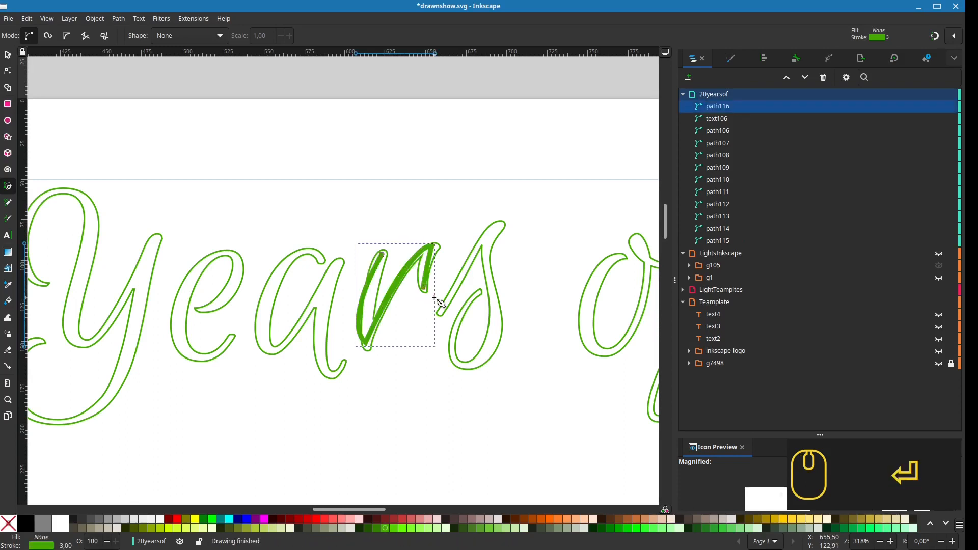
Draw a short curved Bezier path from the small loop of the o along its connecting stroke toward the f.
left_click_drag(484, 331, 363, 332)
left_click_drag(430, 332, 407, 344)
left_click_drag(521, 279, 492, 246)
key("Return")
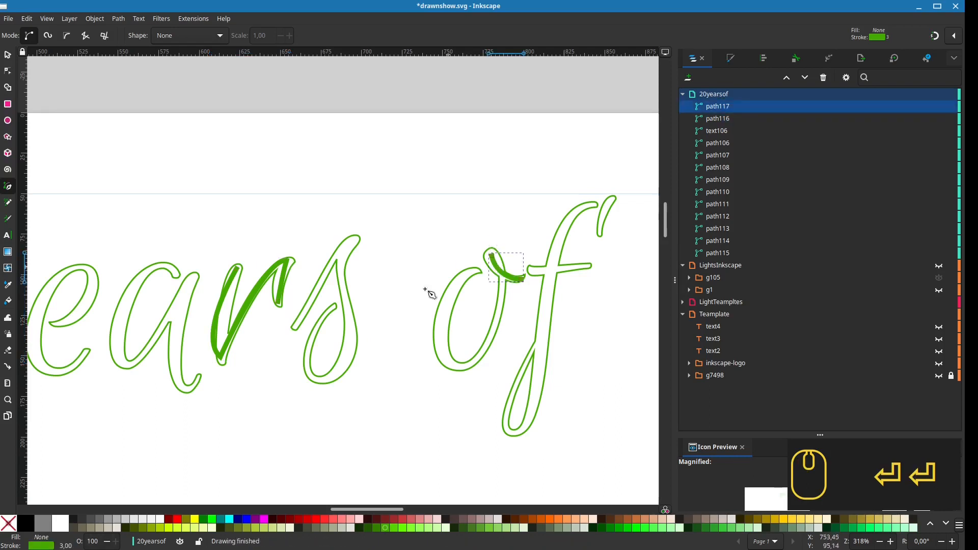
Reshape the traced r path by adjusting the curve handles at its base and shoulder nodes to follow the letter.
left_click_drag(360, 363, 542, 316)
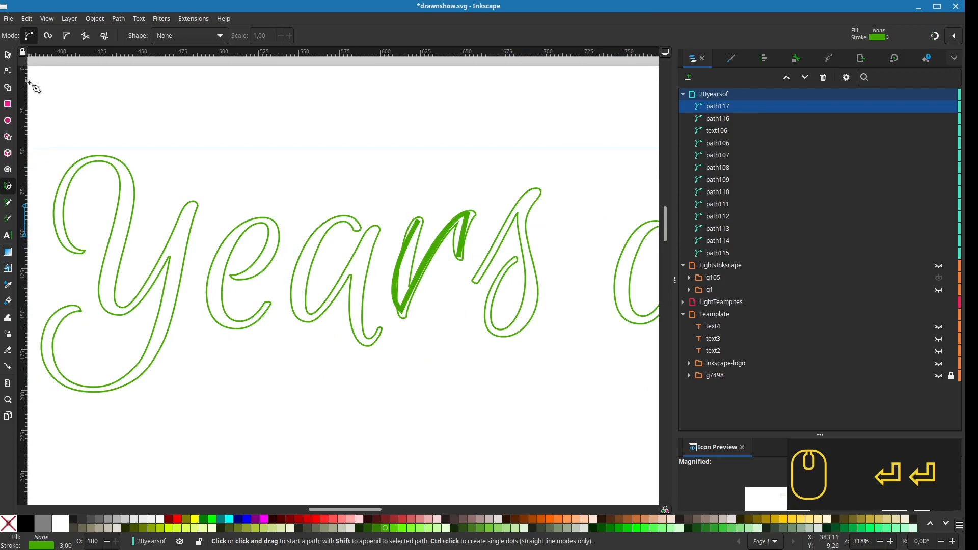
key("n")
left_click(400, 268)
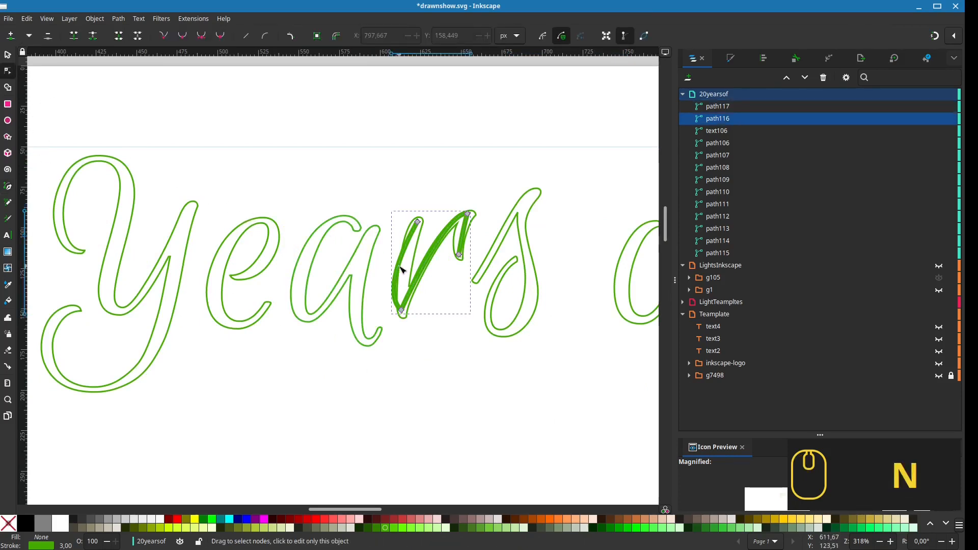
left_click(401, 309)
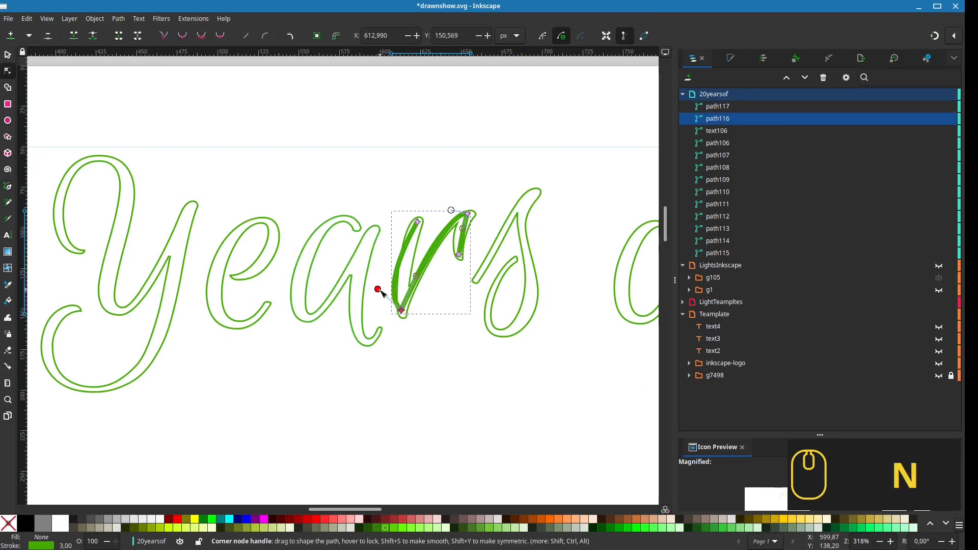
left_click_drag(382, 294, 421, 275)
mouse_move(451, 210)
left_mouse_down()
mouse_move(439, 220)
mouse_move(458, 228)
left_mouse_up()
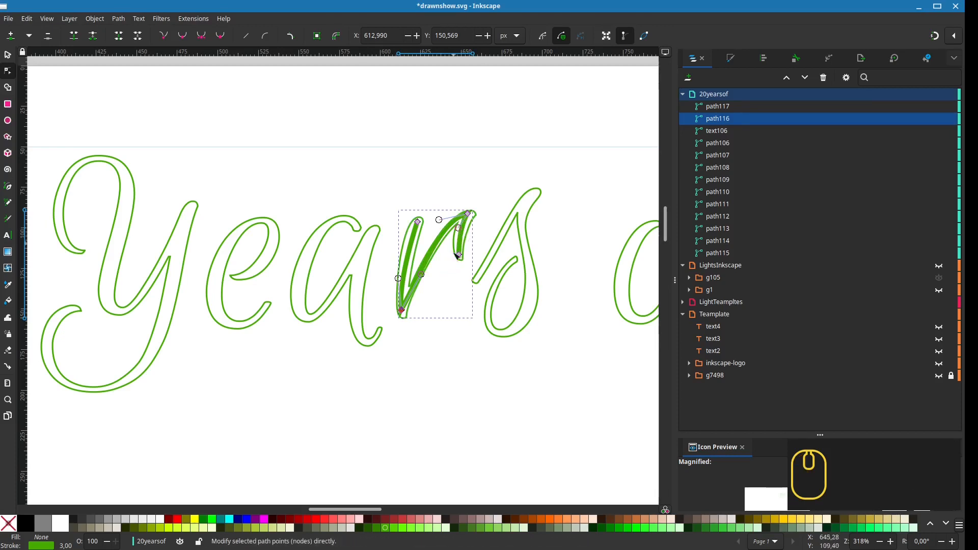
Select the outlines of the 2, 0, Y and e together and break them apart into separate paths.
left_click_drag(442, 306, 292, 368)
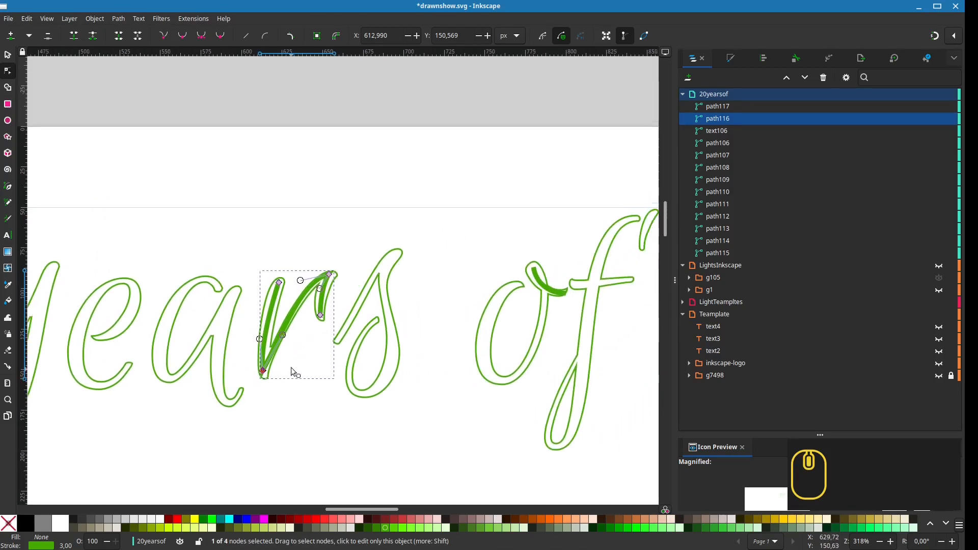
left_click_drag(465, 335, 500, 368)
scroll(412, 334, "down", 2)
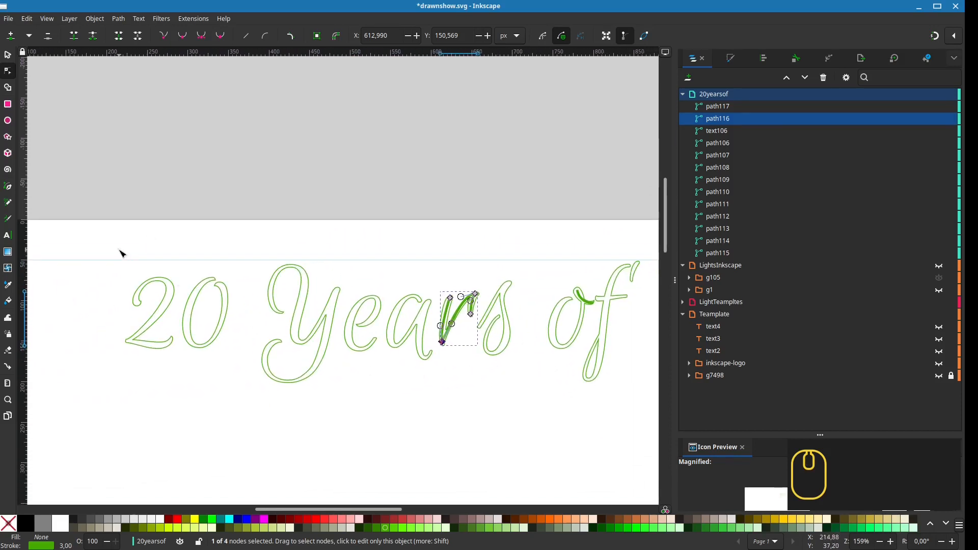
left_click_drag(127, 263, 431, 406)
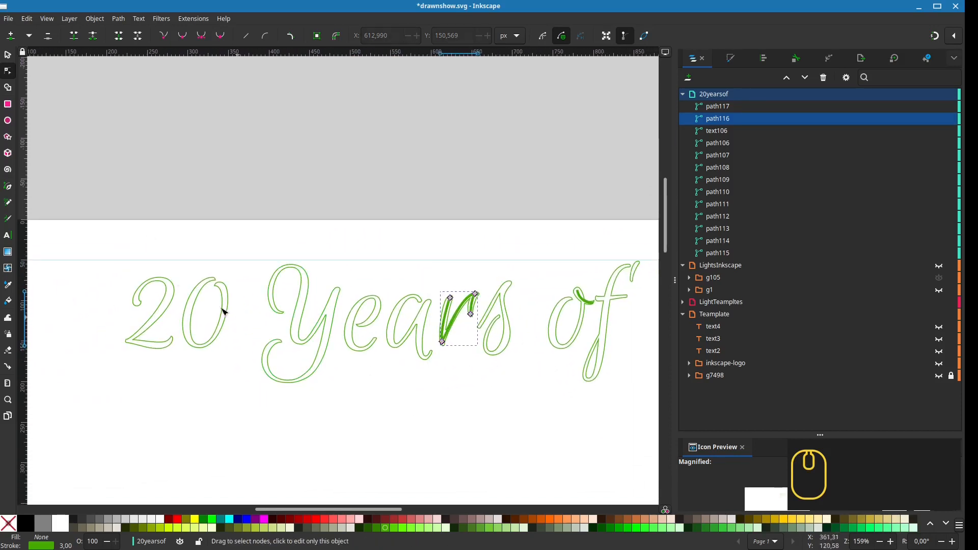
key("s")
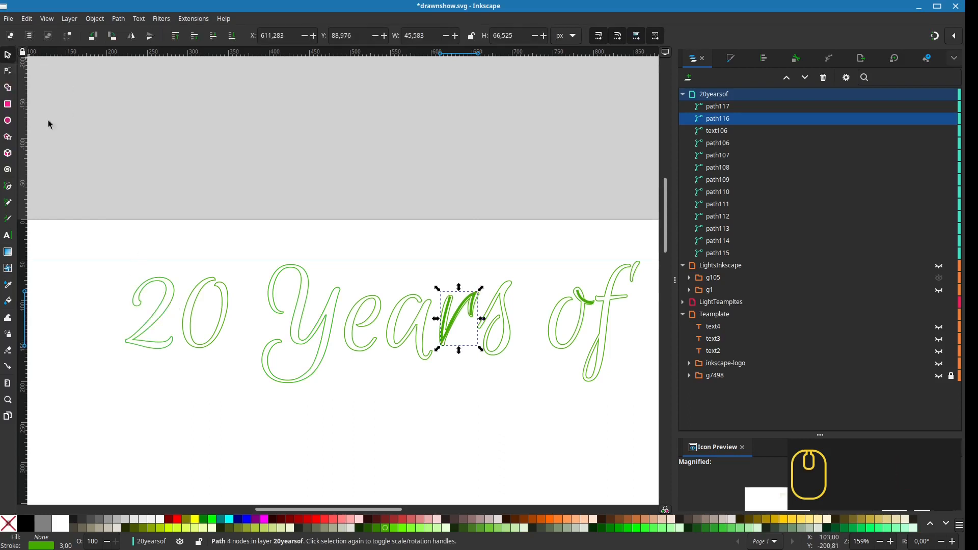
left_click_drag(112, 256, 431, 383)
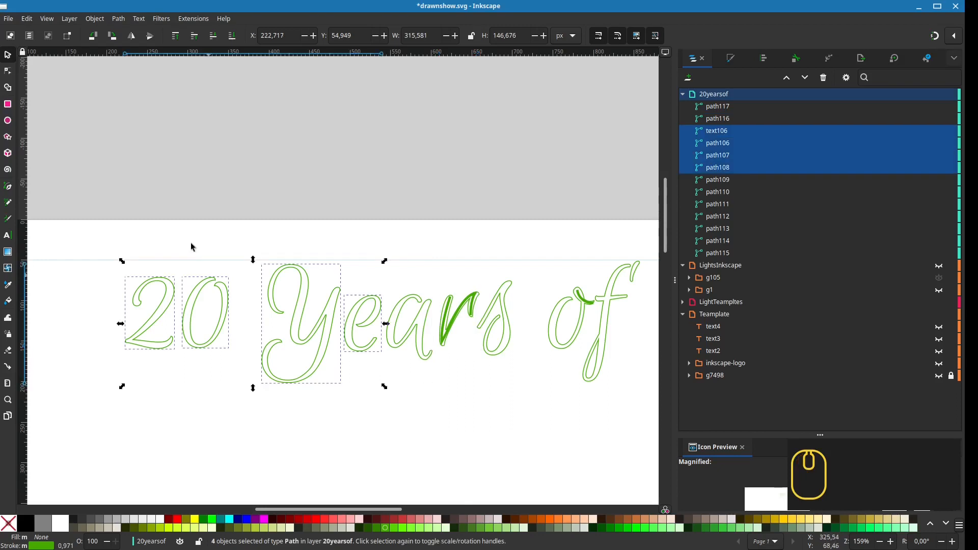
left_click(116, 23)
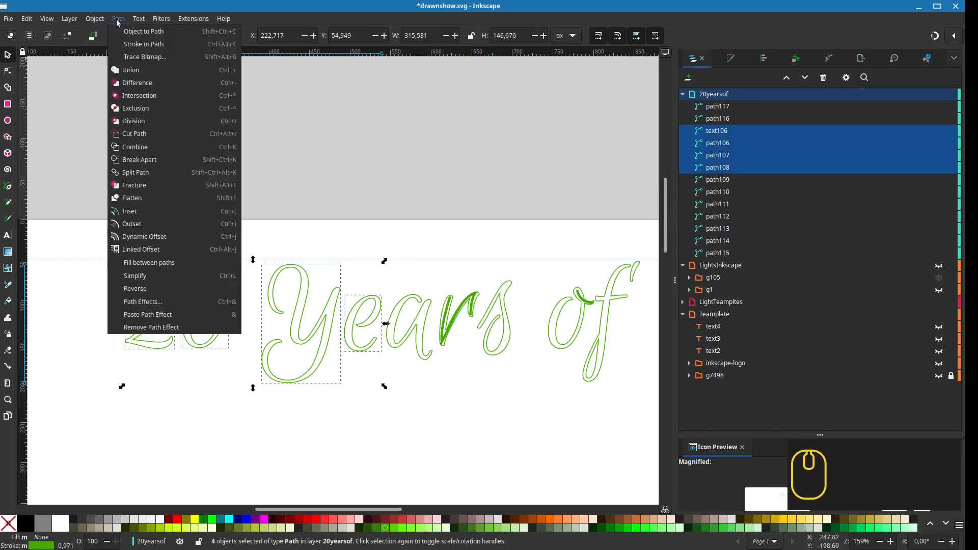
left_click(162, 159)
Test the separated outlines of the 0 and 2 by deleting the outer upper piece of the 2, and undo the deletion.
left_click(200, 293)
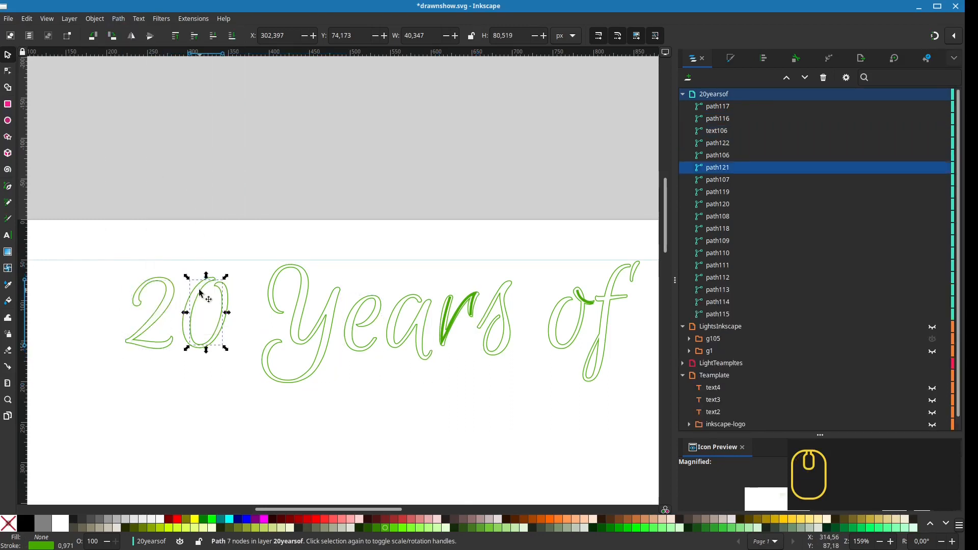
left_click(167, 310)
scroll(170, 309, "up", 1)
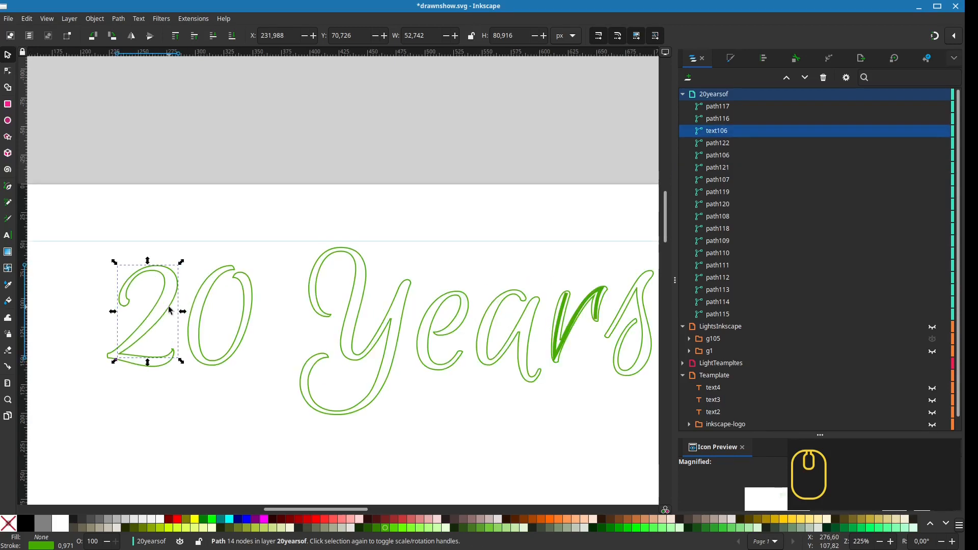
key("ctrl+z")
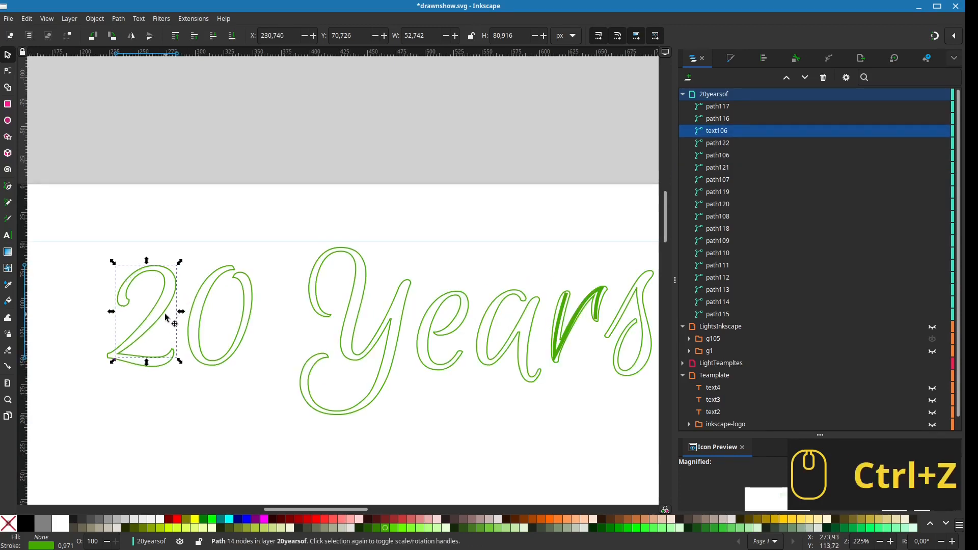
key("Delete")
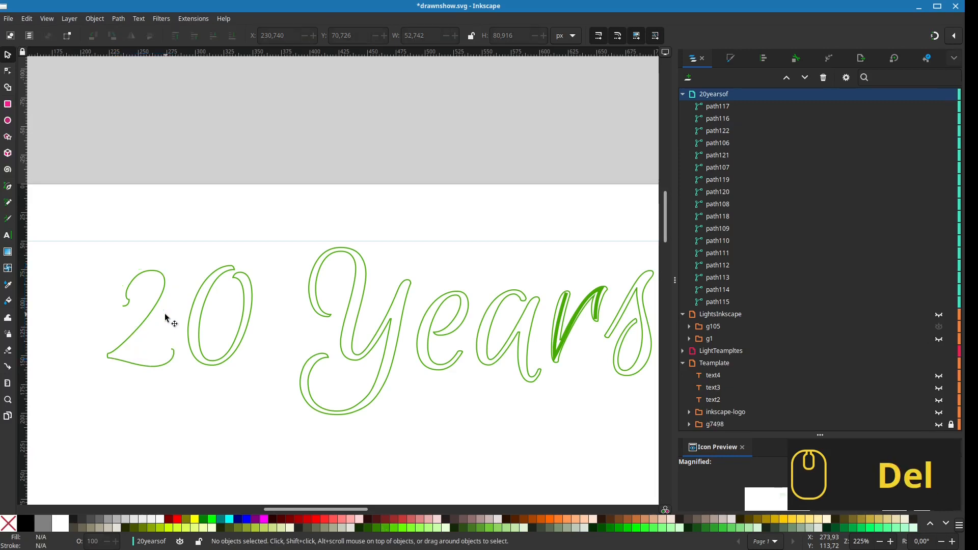
key("ctrl+z")
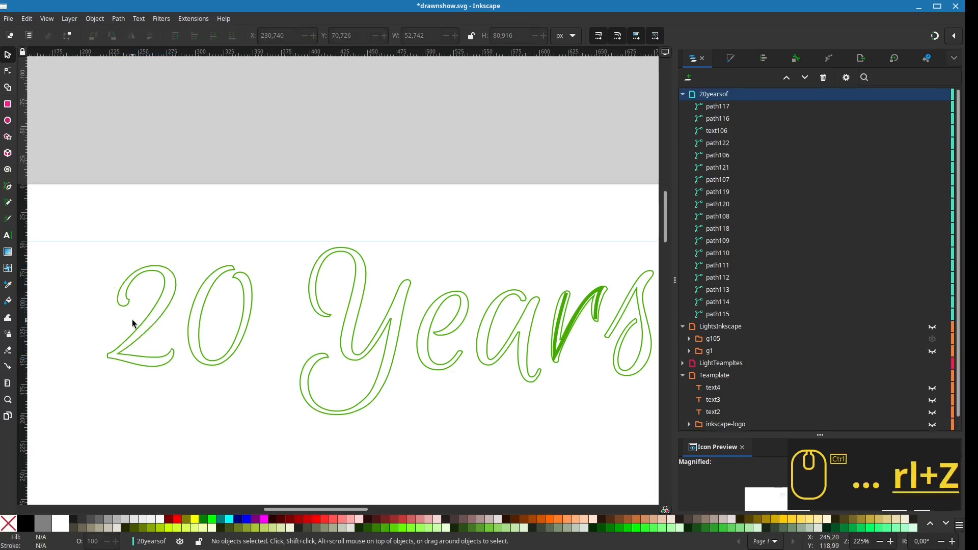
Delete the lower outer outline of the 2 and the inner outline of the 0, leaving a single line for each numeral.
left_click(156, 367)
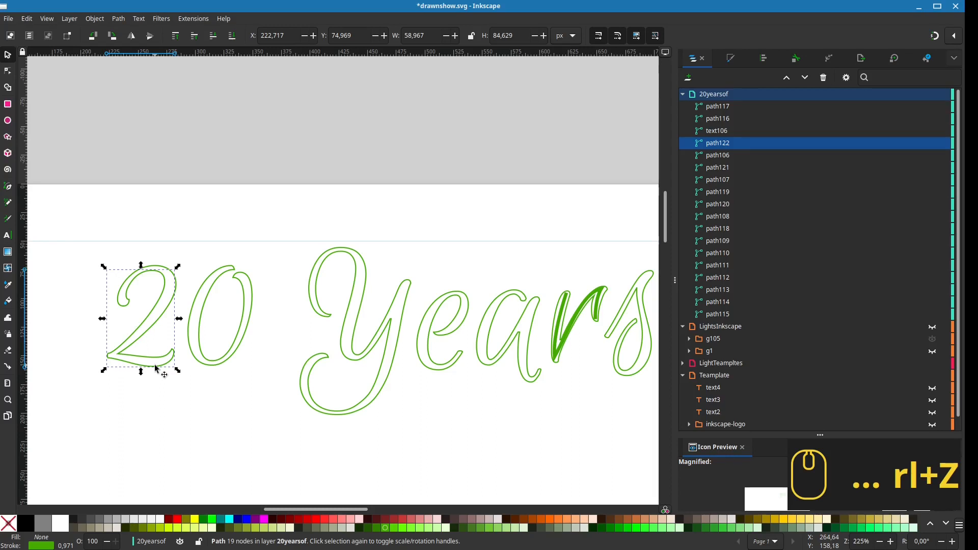
key("Delete")
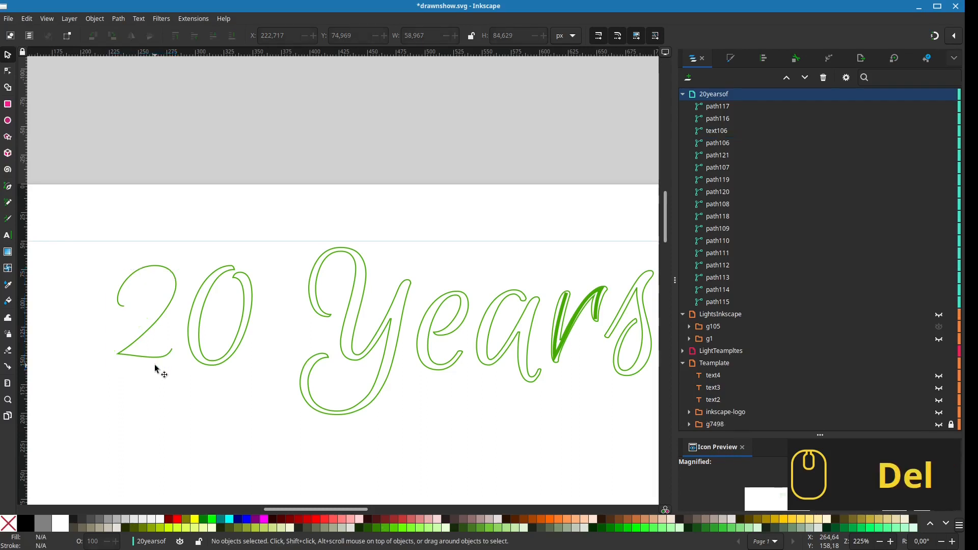
left_click(201, 319)
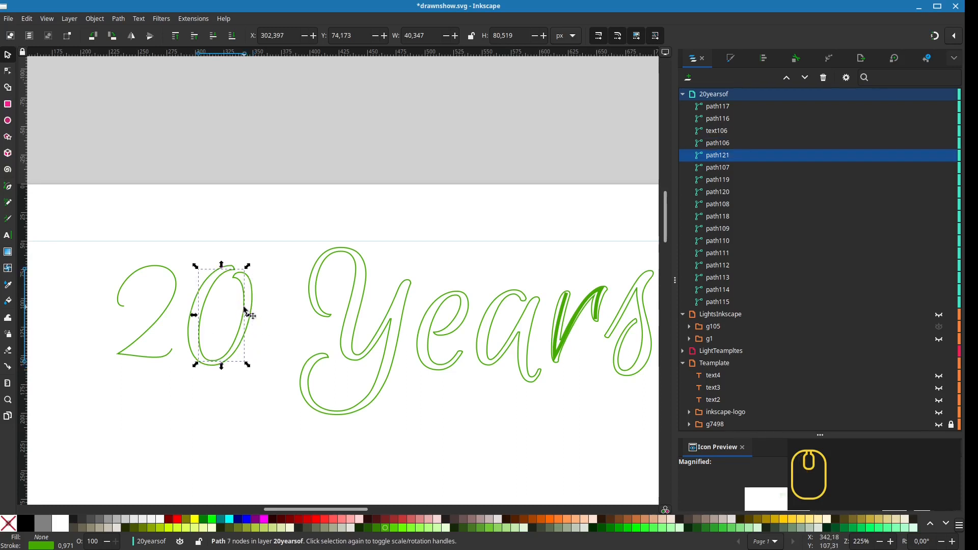
key("Delete")
Delete the inner outlines of the Y and the first e so each letter keeps a single line.
scroll(165, 326, "right", 5)
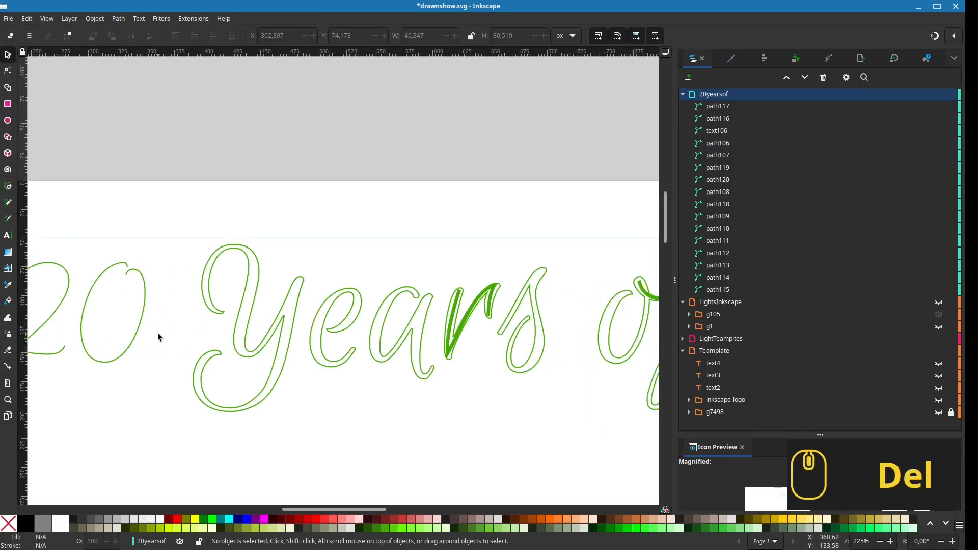
scroll(157, 334, "right", 1)
left_click(242, 359)
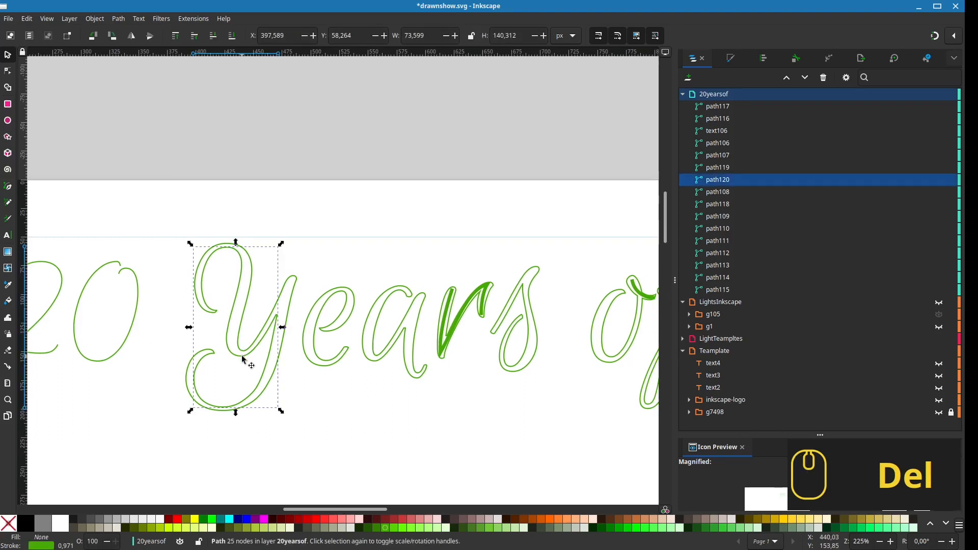
key("Delete")
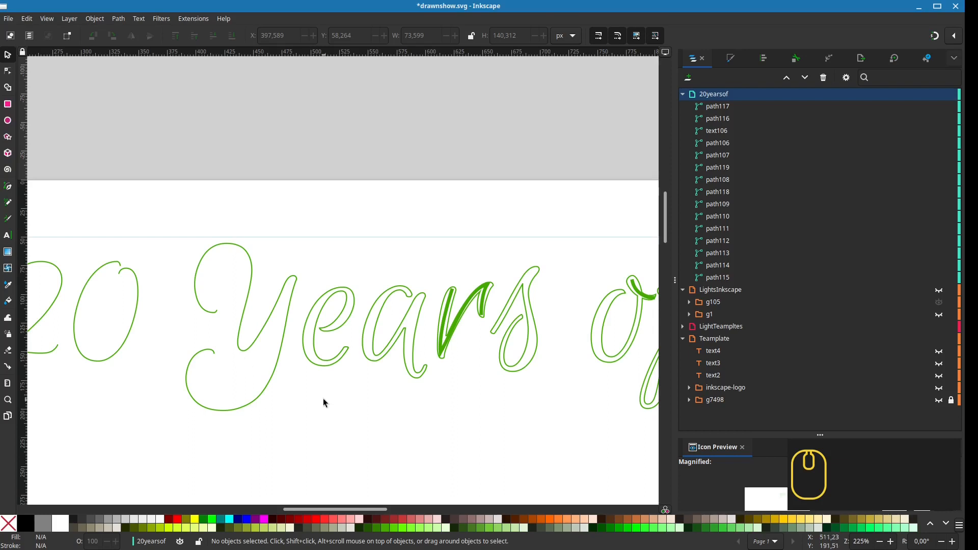
left_click_drag(322, 397, 259, 385)
left_click(265, 353)
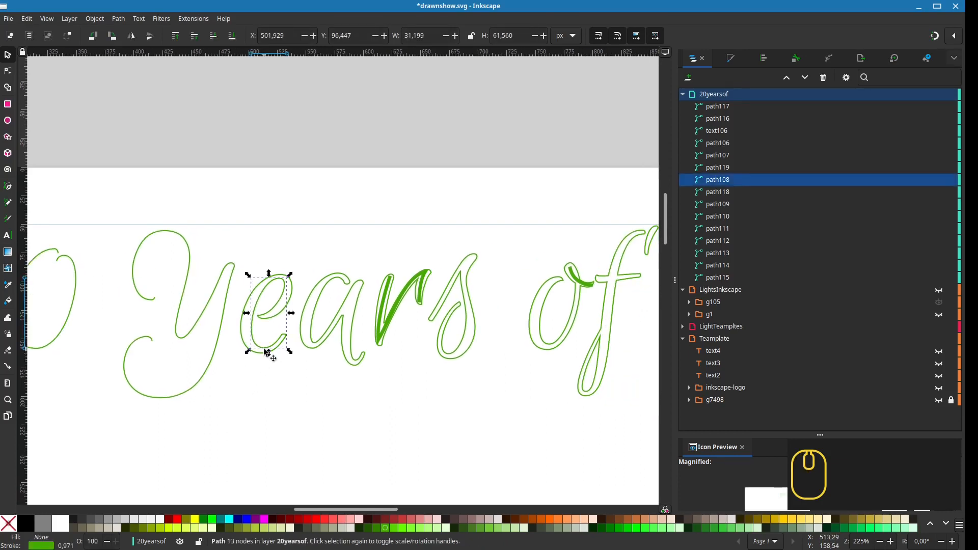
key("Delete")
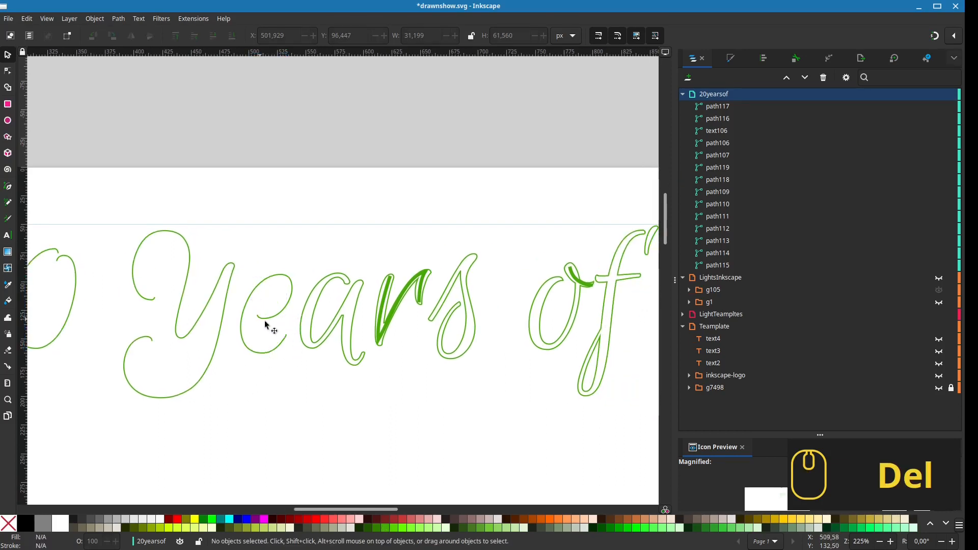
left_click(315, 317)
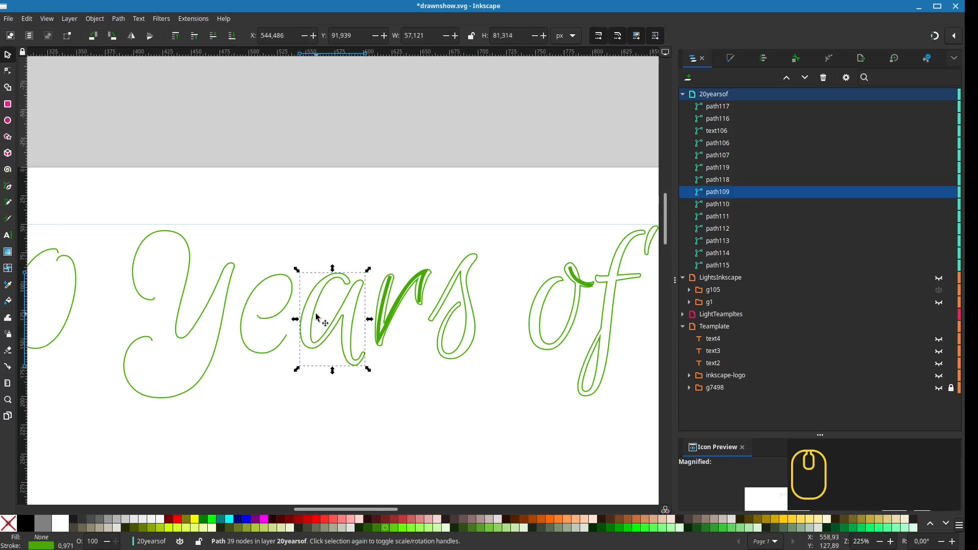
key("Delete")
key("ctrl+z")
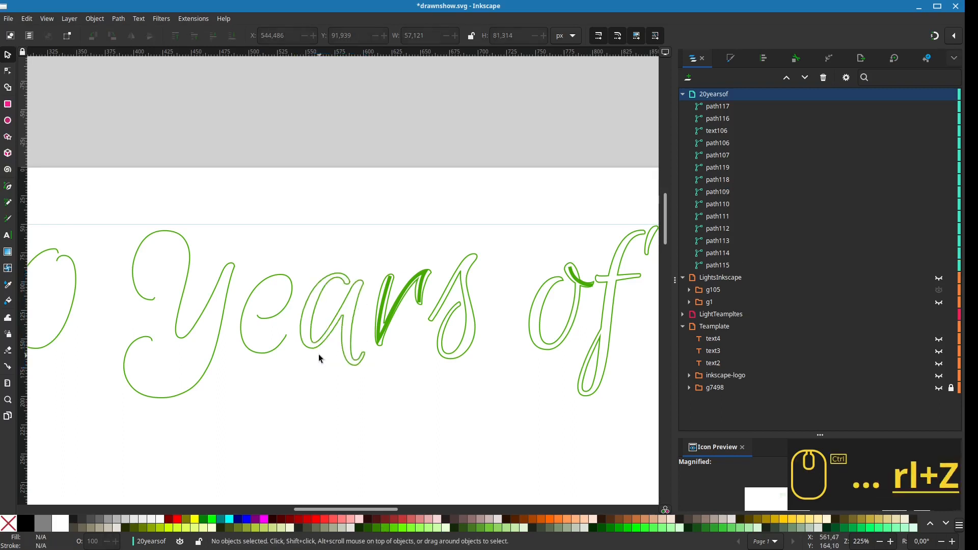
Break apart the outline of the a and delete its inner piece, keeping a single line.
left_click(341, 304)
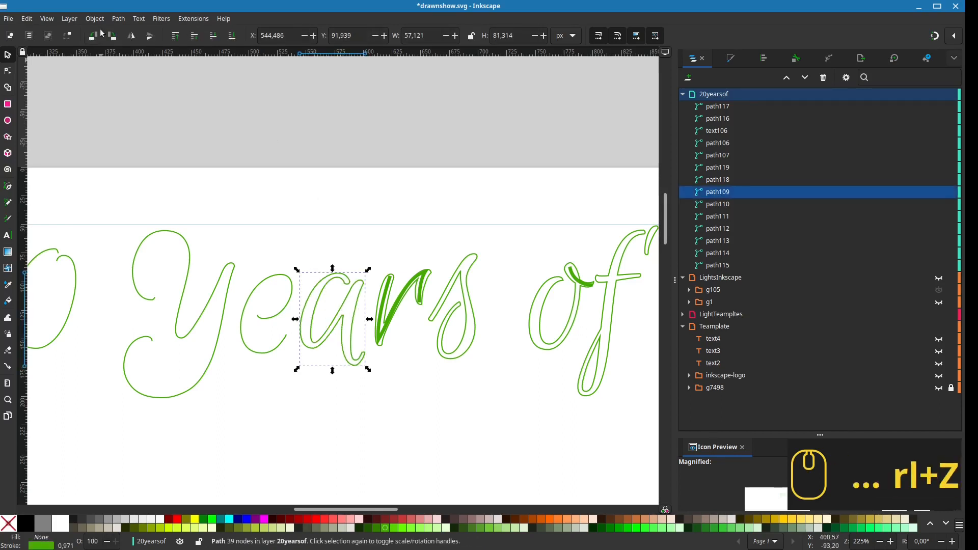
left_click(119, 18)
left_click(200, 214)
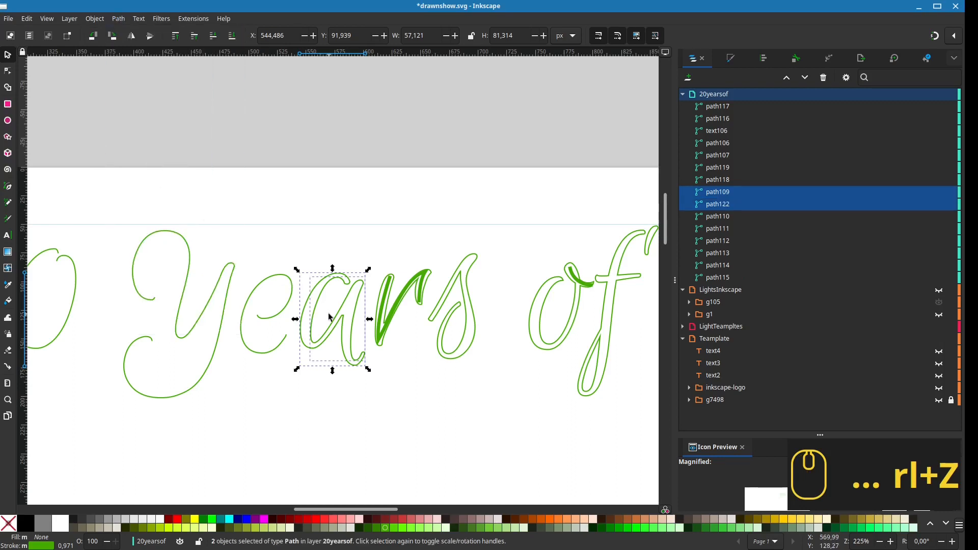
left_click(349, 240)
left_click(315, 316)
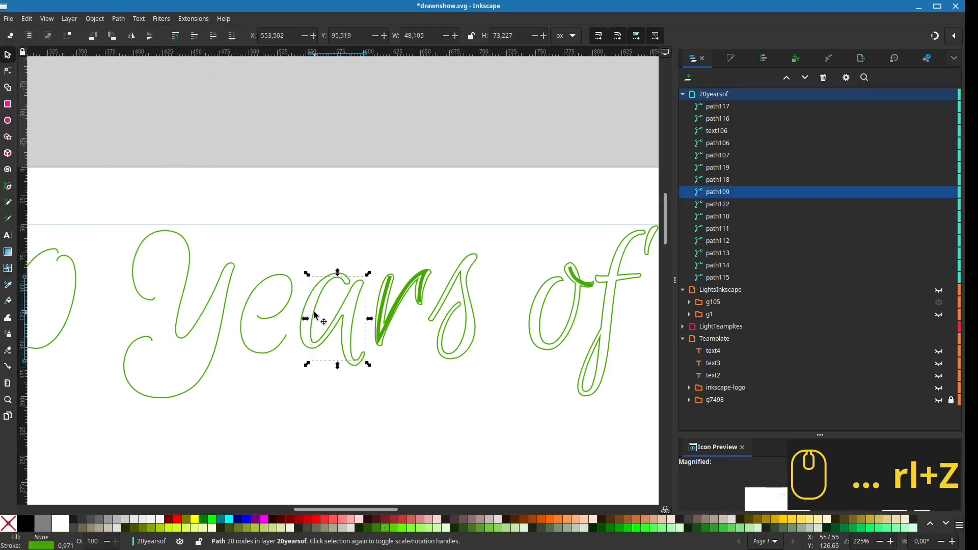
key("Delete")
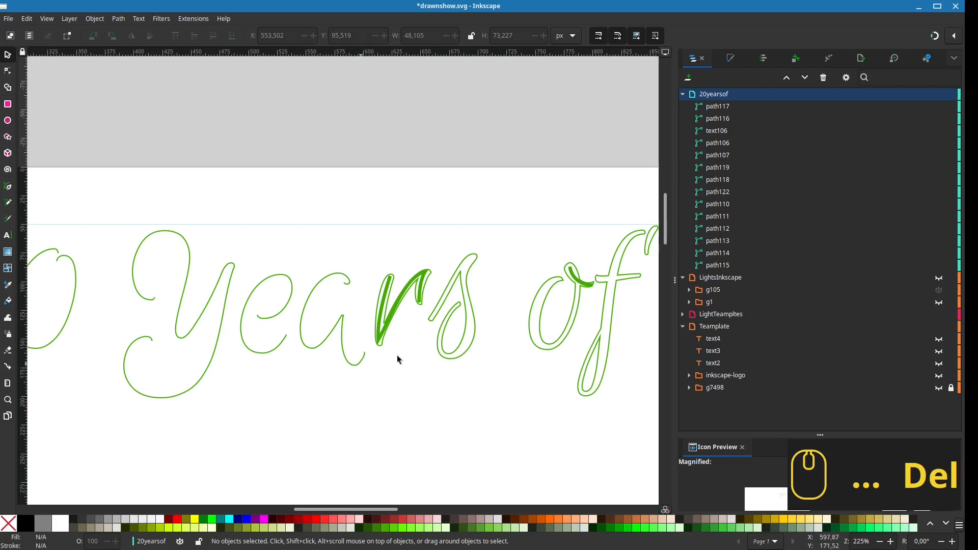
left_click_drag(398, 356, 302, 340)
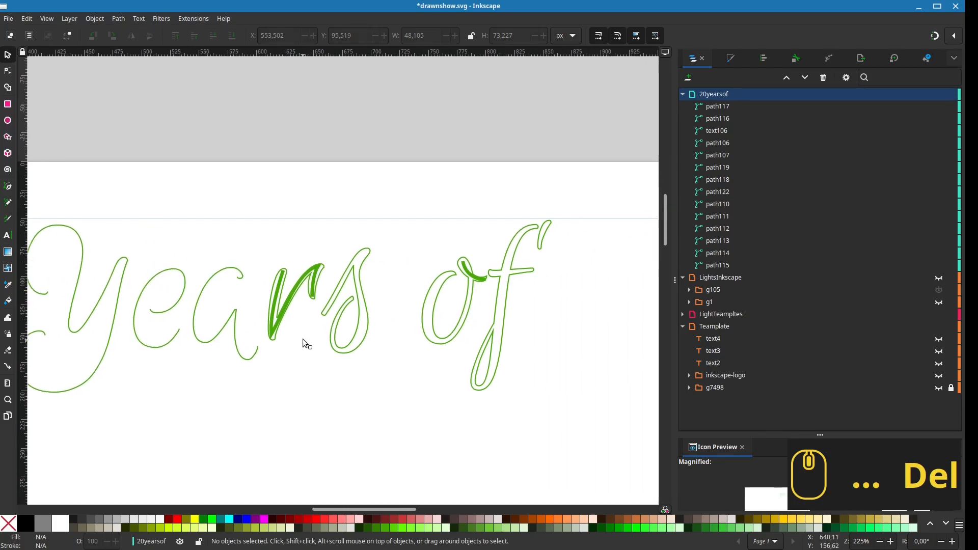
left_click(324, 280)
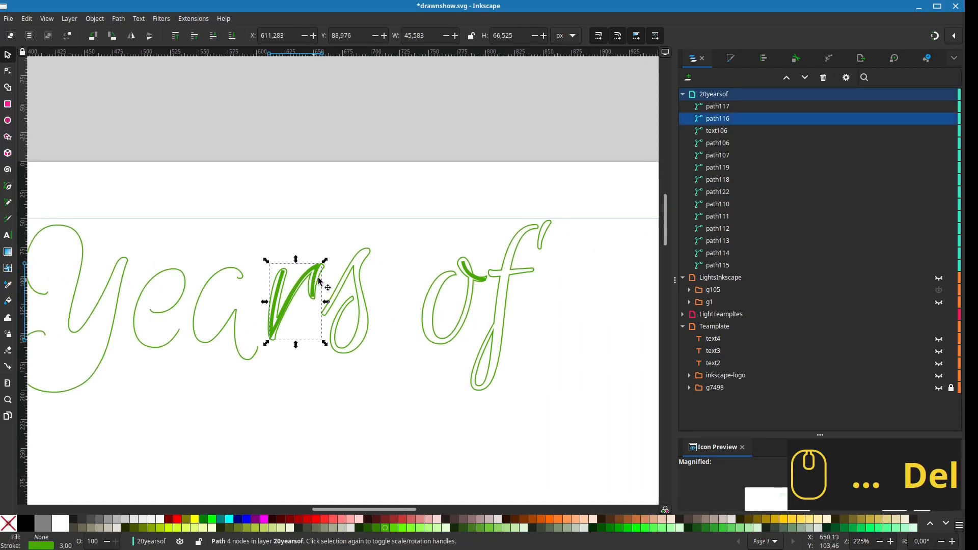
left_click(276, 283)
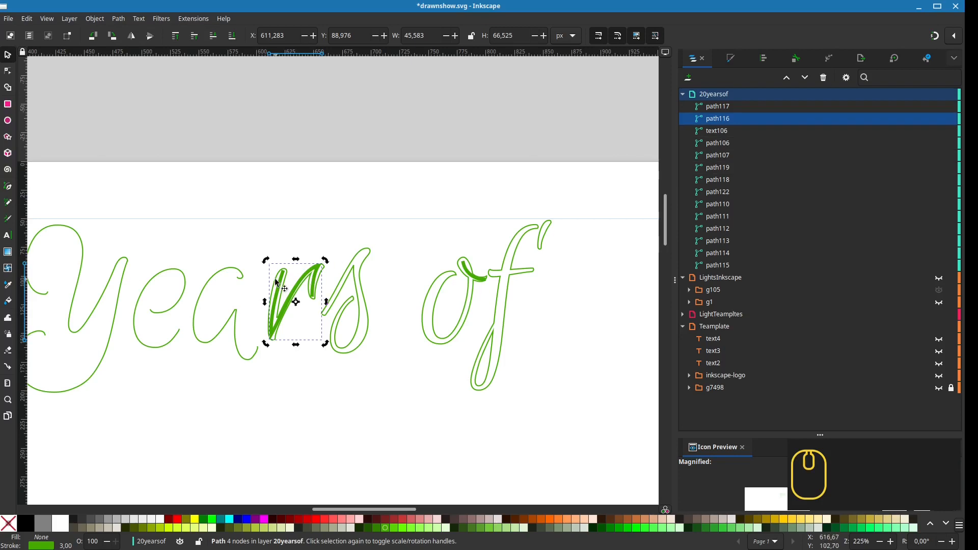
left_click(256, 277)
left_click(273, 287)
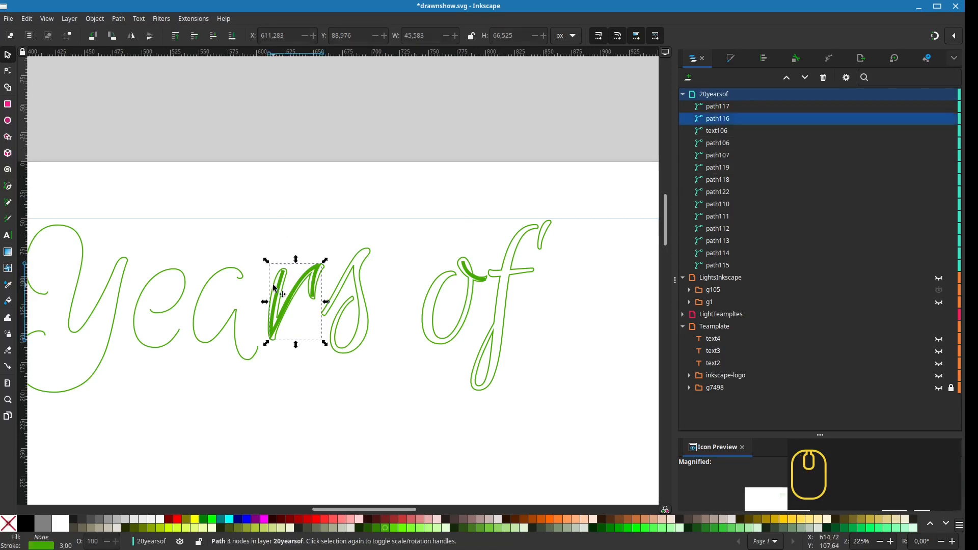
key("Delete")
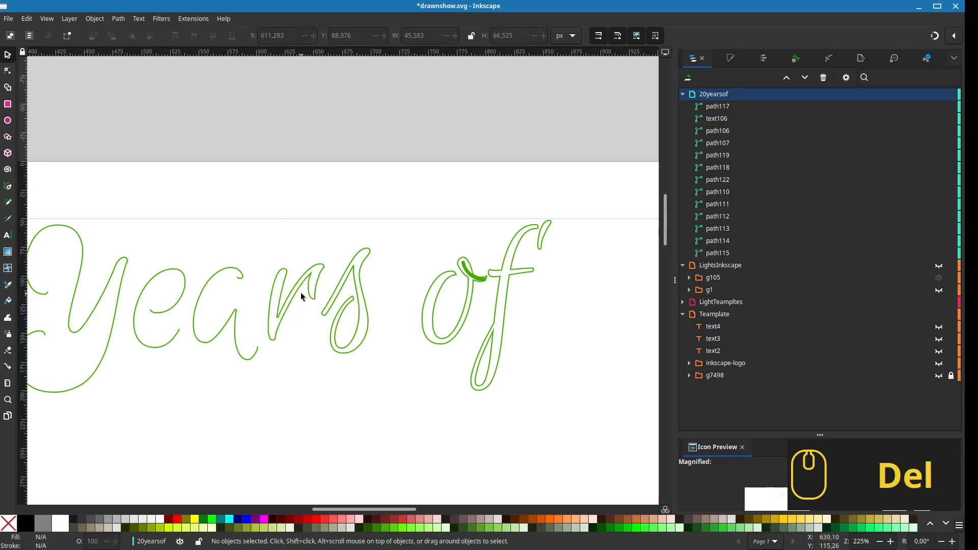
key("ctrl+z")
Find the original thin outline of the r among the layer's paths and delete it, keeping the thick traced stroke.
left_click(723, 266)
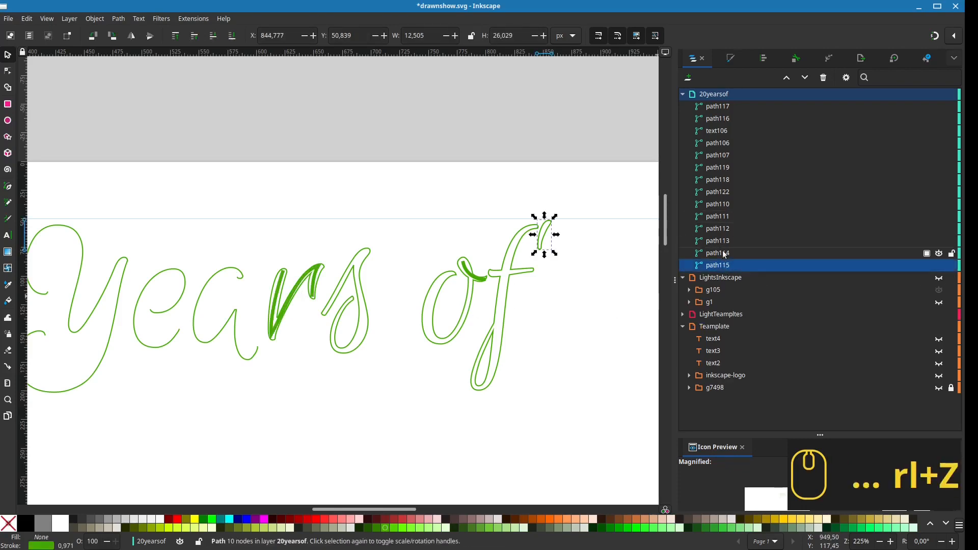
left_click(724, 253)
left_click(723, 241)
left_click(724, 230)
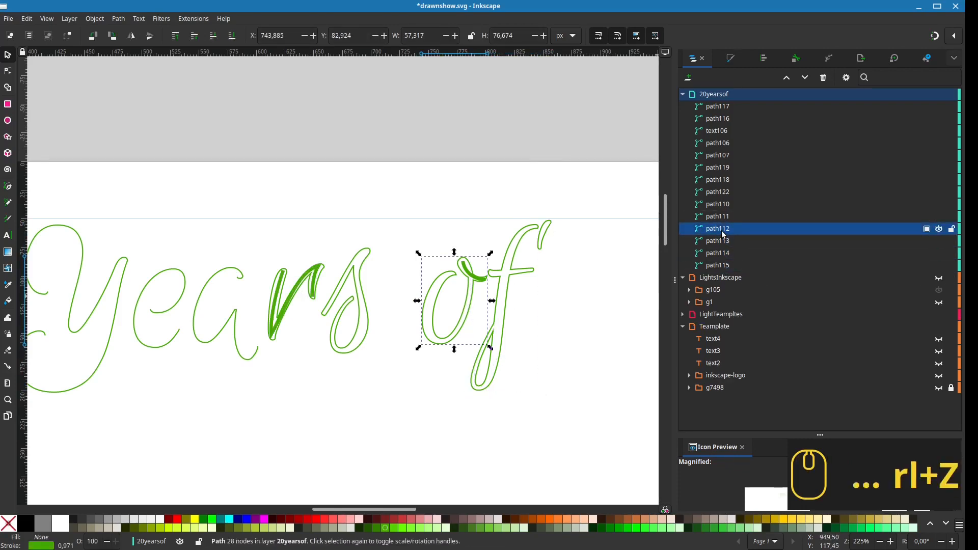
left_click(724, 217)
left_click(722, 203)
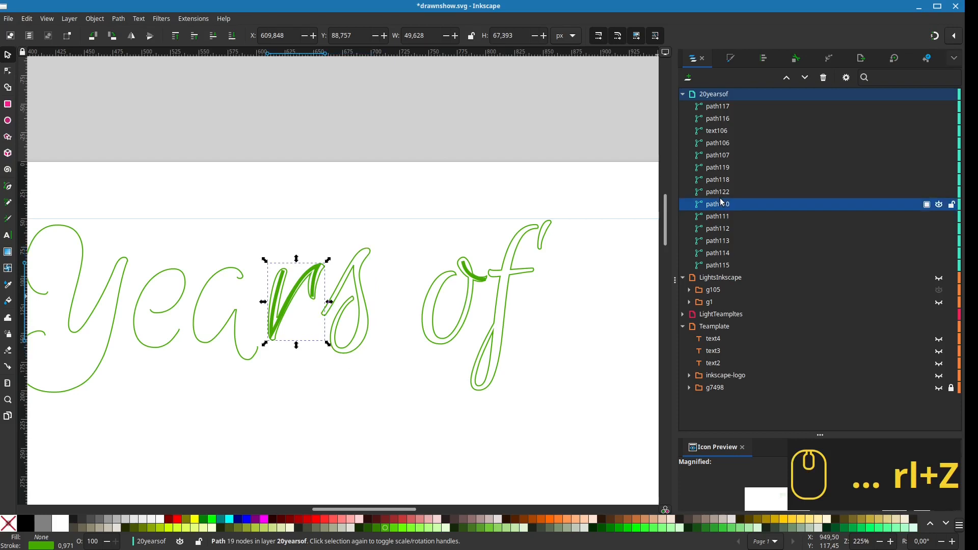
key("Delete")
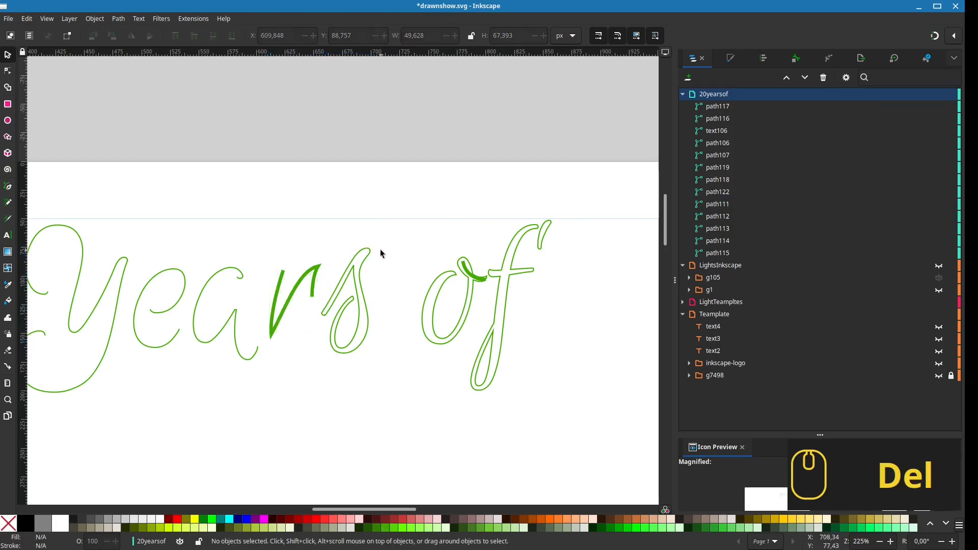
Break apart the outline of the s and delete its inner left piece, keeping a single line.
scroll(379, 279, "right", 2)
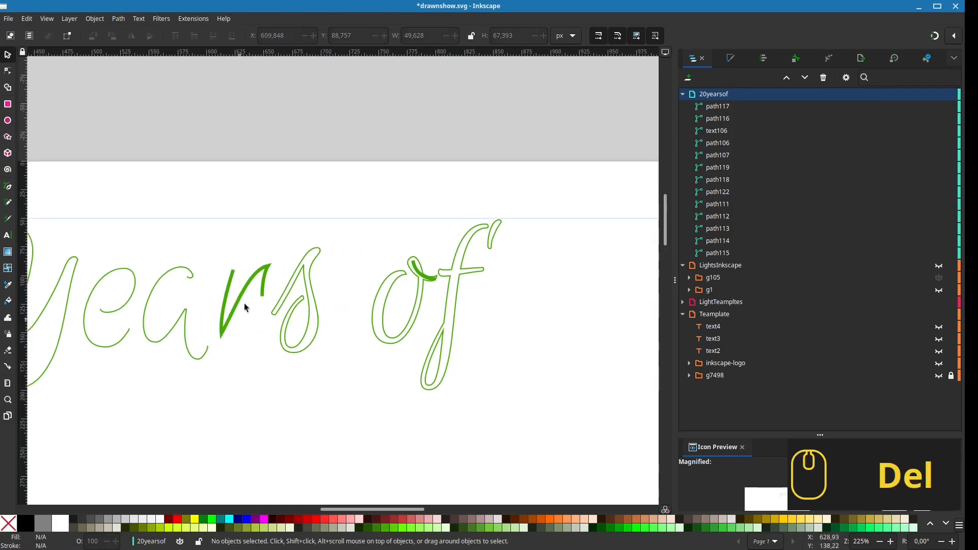
left_click(303, 281)
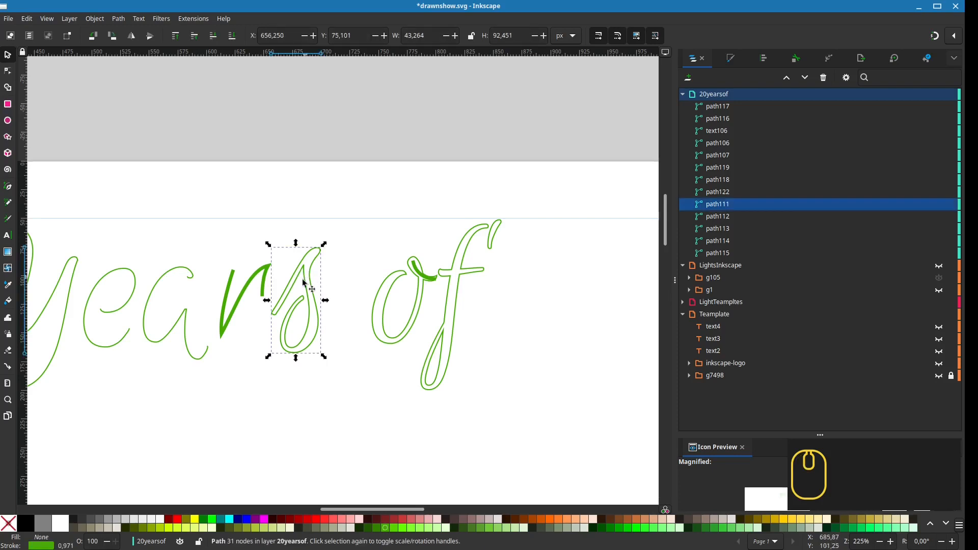
left_click(306, 288)
left_click(312, 285)
left_click(118, 18)
left_click(153, 162)
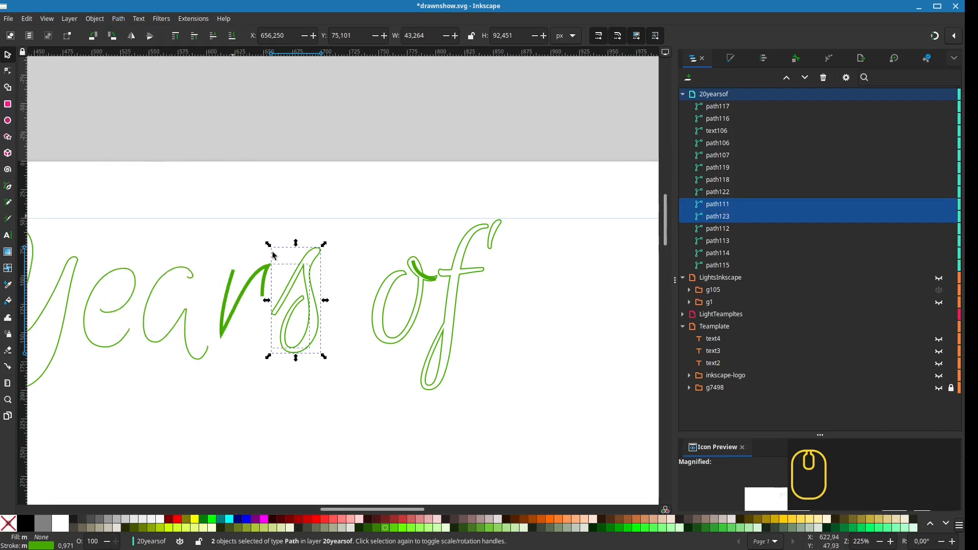
key("Escape")
left_click(306, 337)
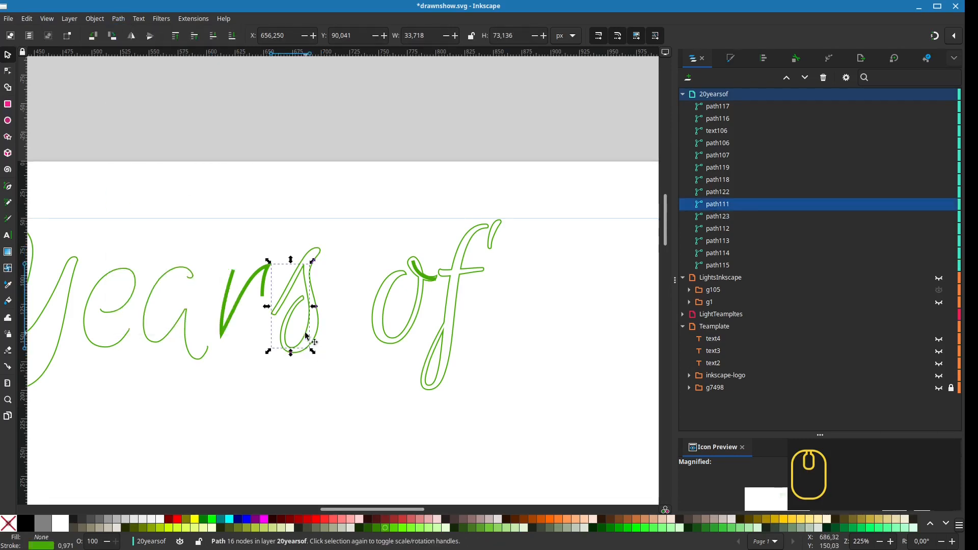
key("Delete")
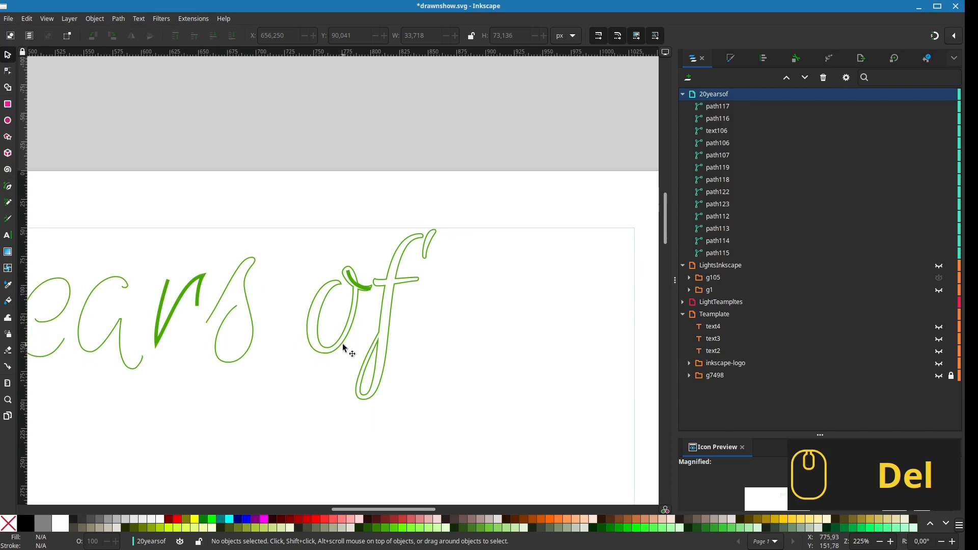
Select the outlines of the o and f together and break them apart into separate paths.
left_click(343, 336)
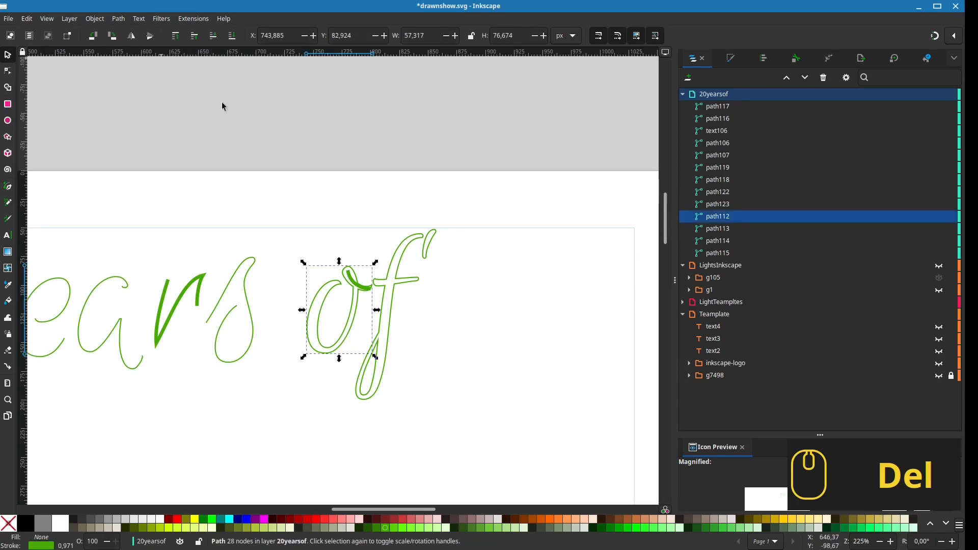
left_click(410, 279, "shift")
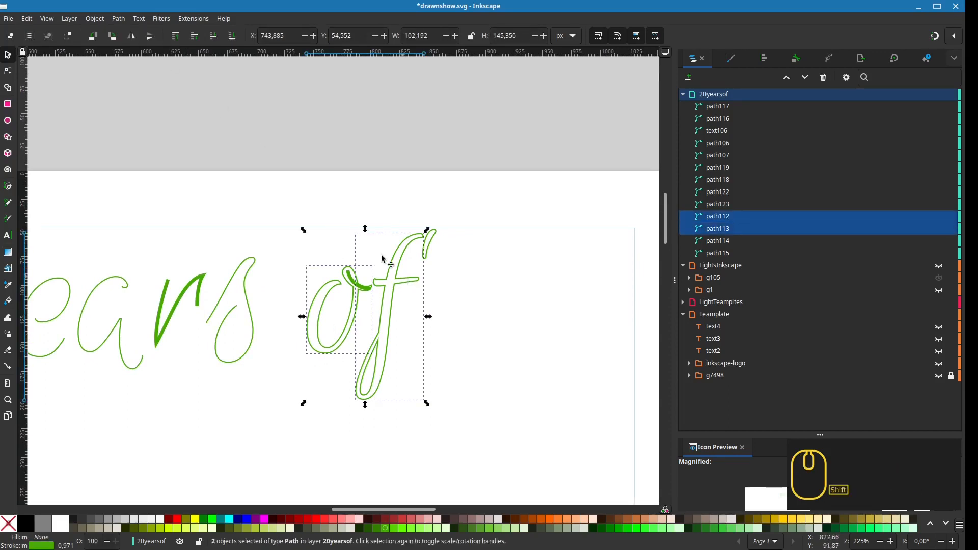
left_click(118, 19)
left_click(148, 159)
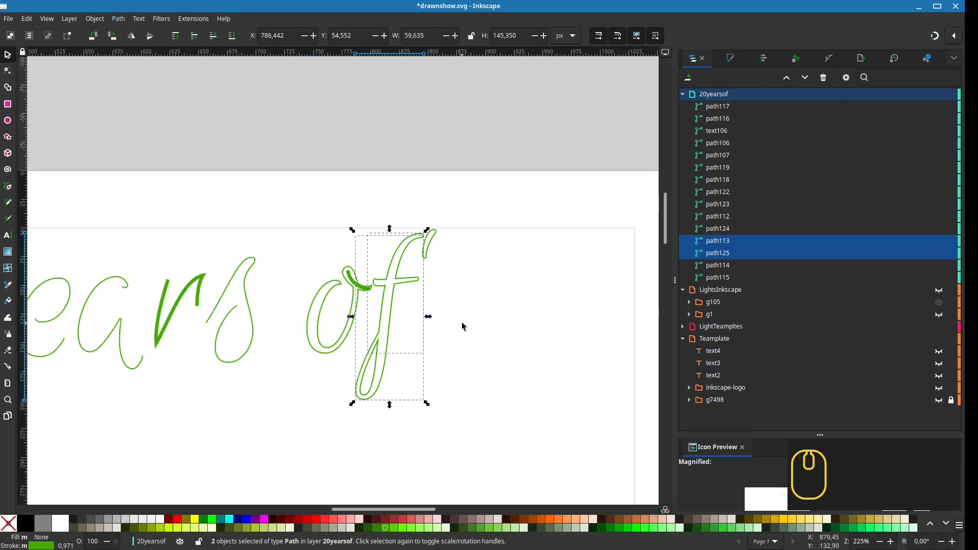
left_click(461, 322)
scroll(446, 347, "left", 1)
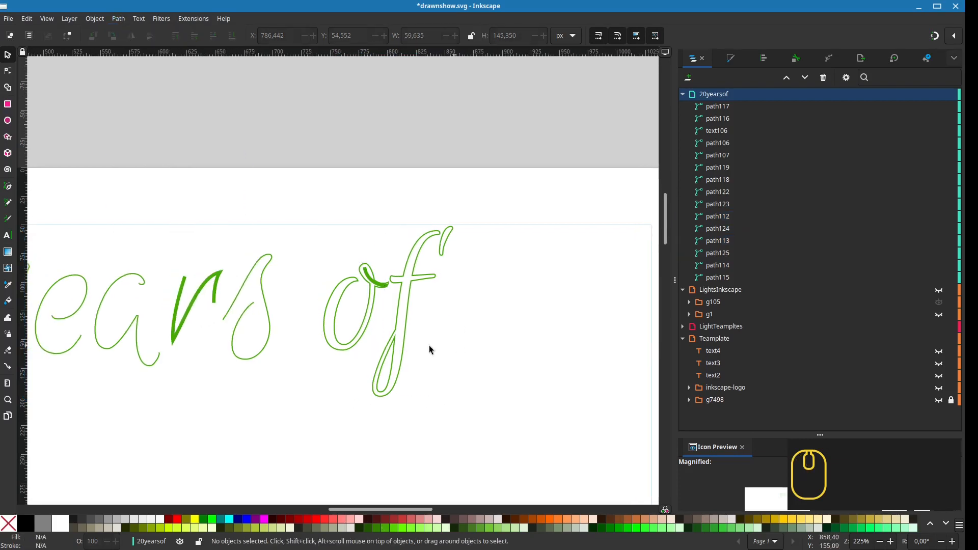
Delete the outer outline of the o and the right-hand outline piece of the f.
left_click(340, 342)
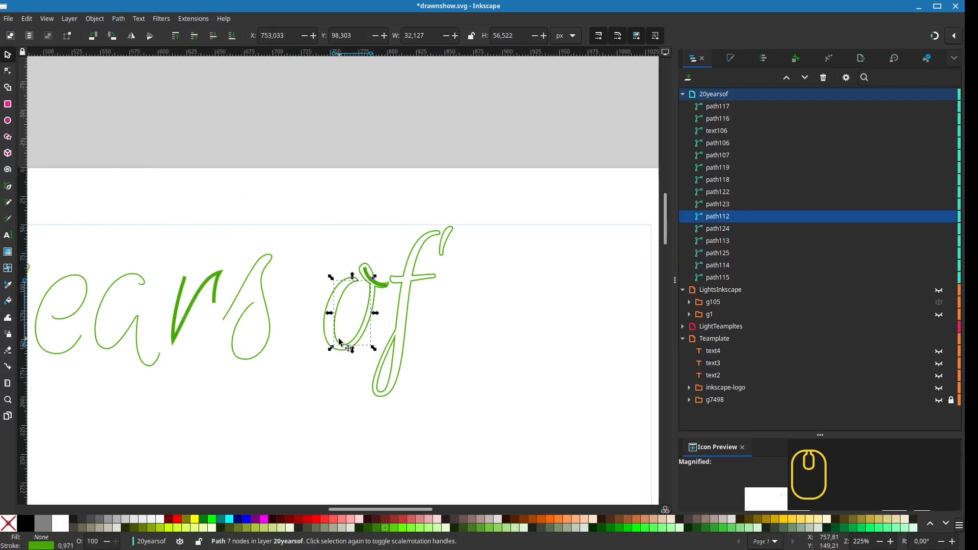
left_click(329, 306, "alt")
key("Delete")
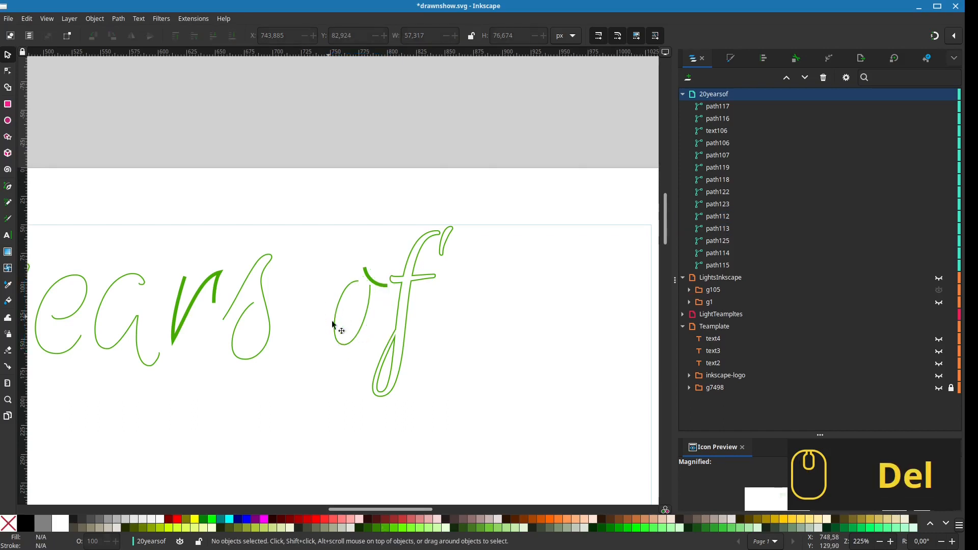
left_click_drag(429, 301, 354, 316)
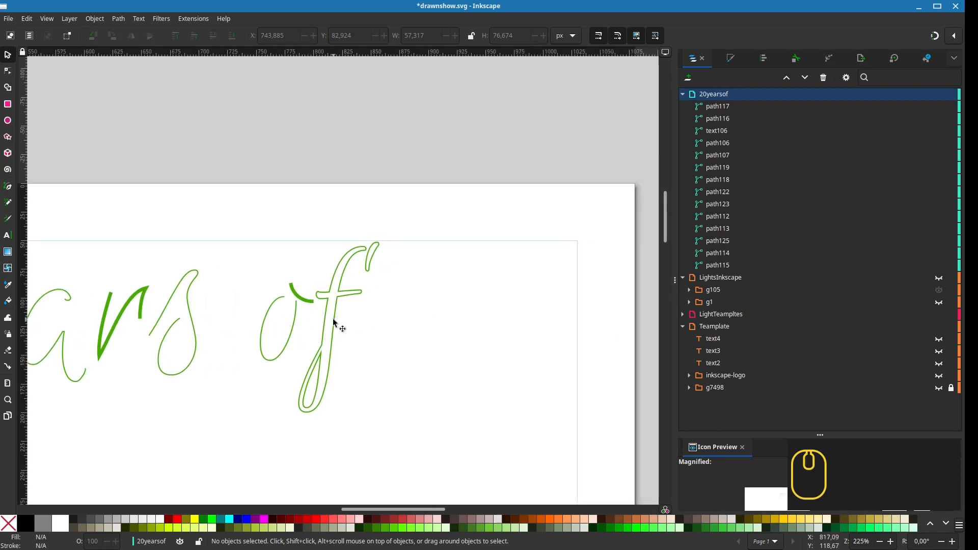
left_click(333, 319)
key("Delete")
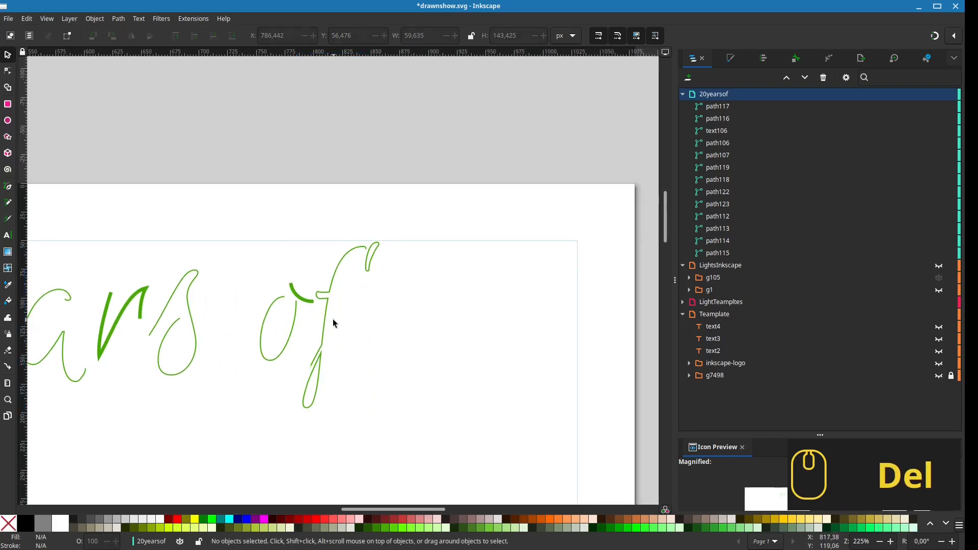
Undo the last deletion and draw a slightly curved crossbar about 39 px wide across the letter f with the Pen tool.
key("ctrl+z")
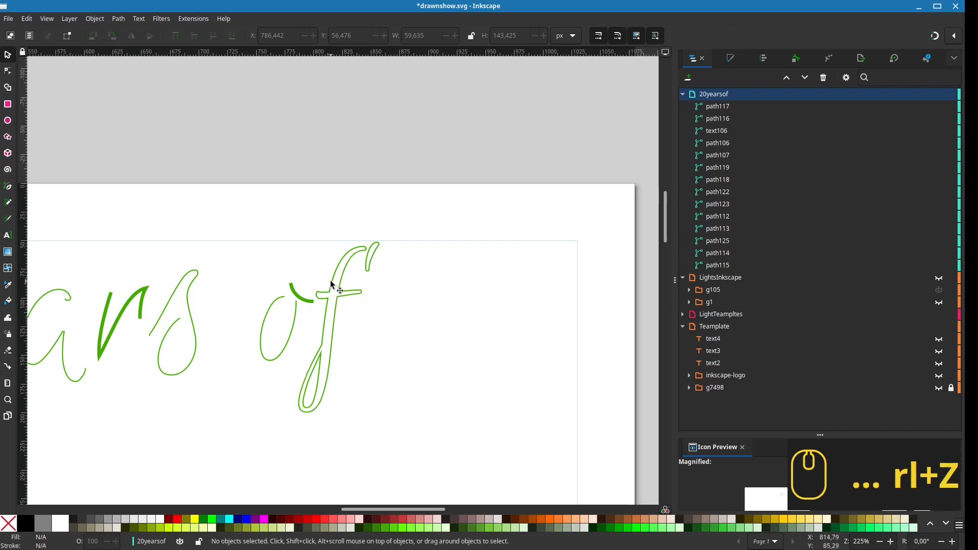
left_click(331, 284)
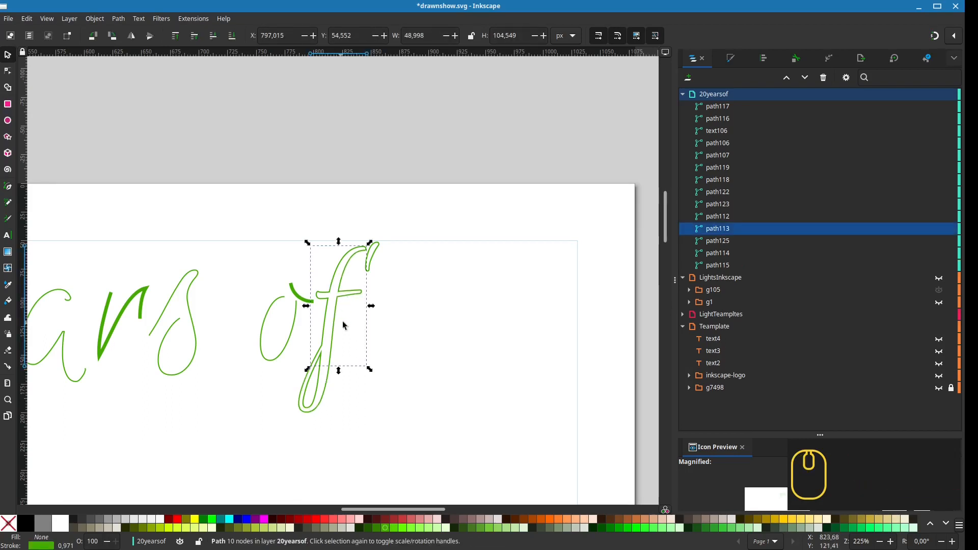
key("b")
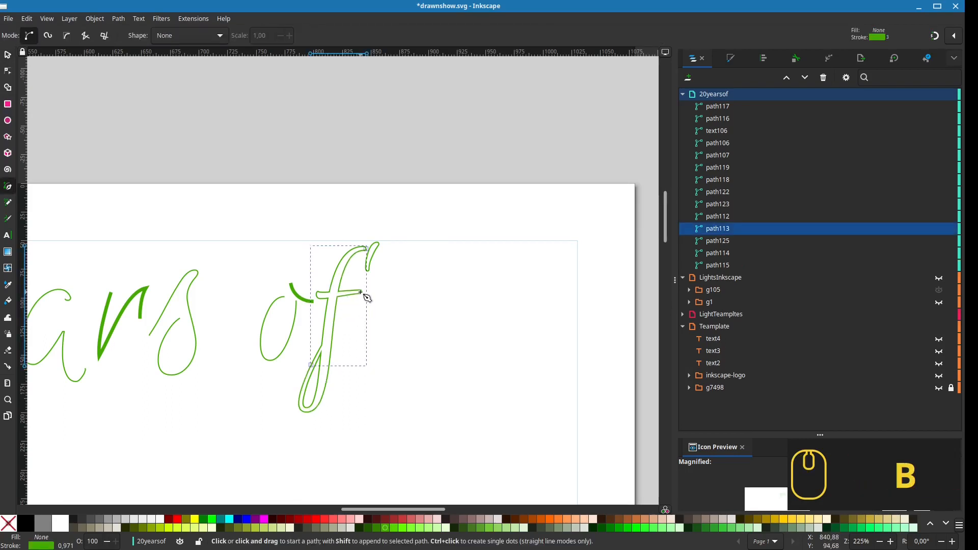
left_click(360, 292)
left_click_drag(321, 295, 306, 295)
key("Delete")
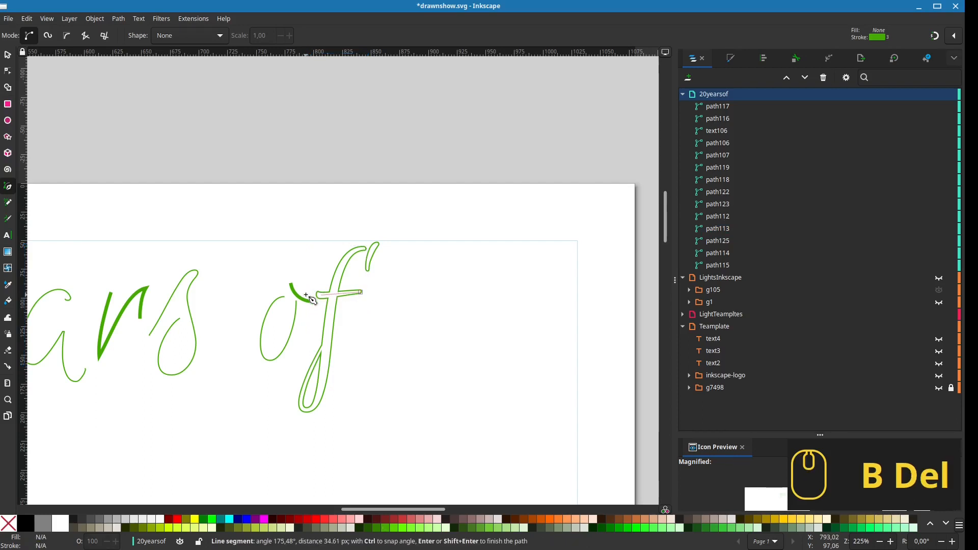
mouse_move(320, 295)
left_mouse_down()
mouse_move(327, 301)
mouse_move(308, 294)
left_mouse_up()
key("Return")
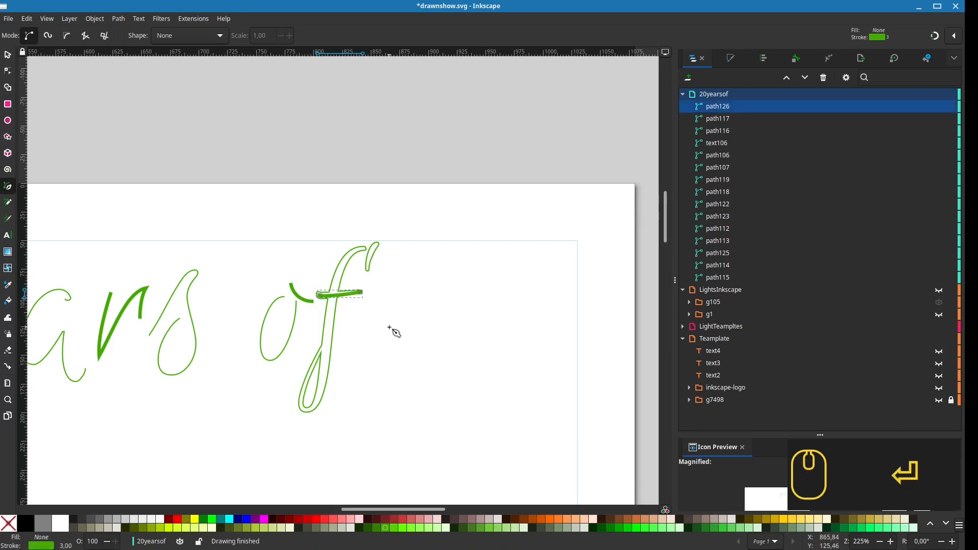
Delete the duplicate outline along the f's left stem edge and the inner outline of its lower loop.
left_click(8, 54)
left_click(324, 343)
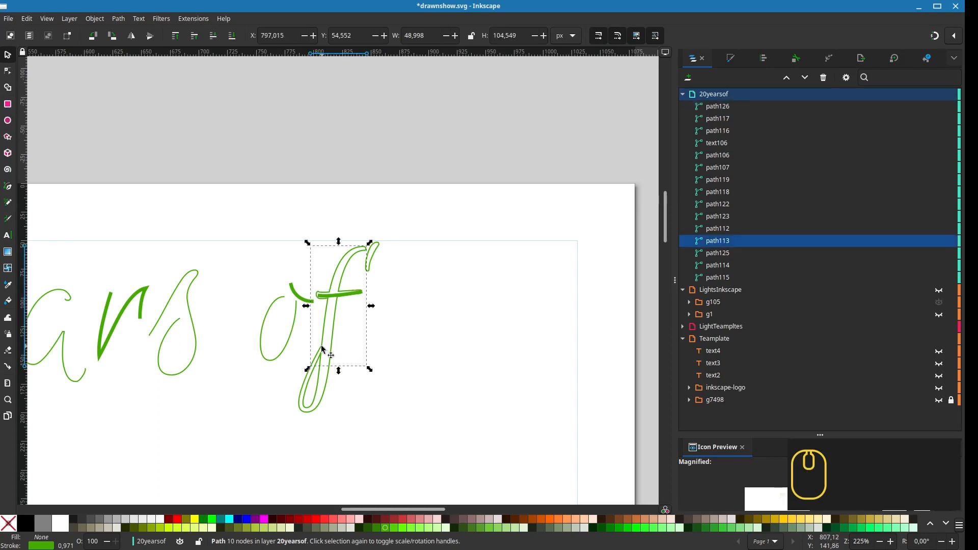
key("Delete")
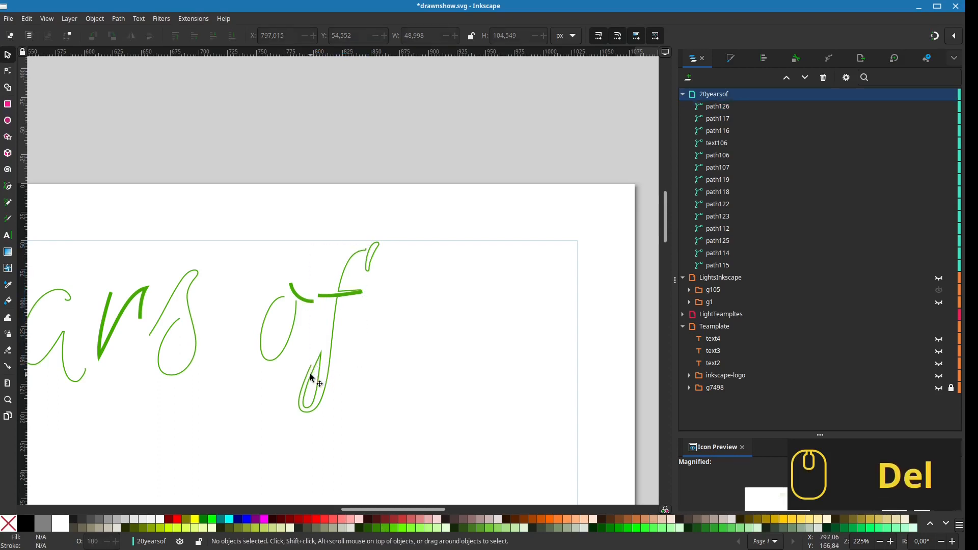
scroll(310, 374, "up", 1, "ctrl")
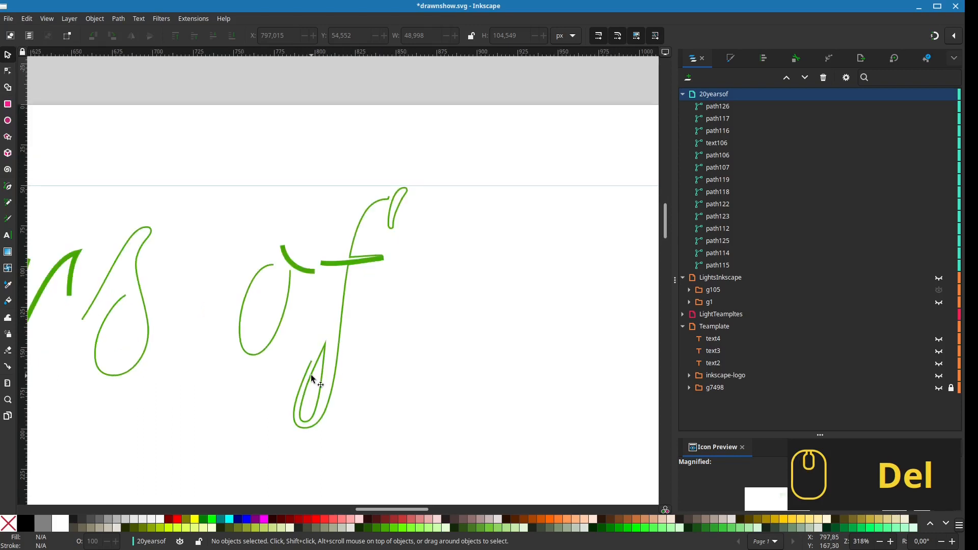
left_click(311, 375)
key("Delete")
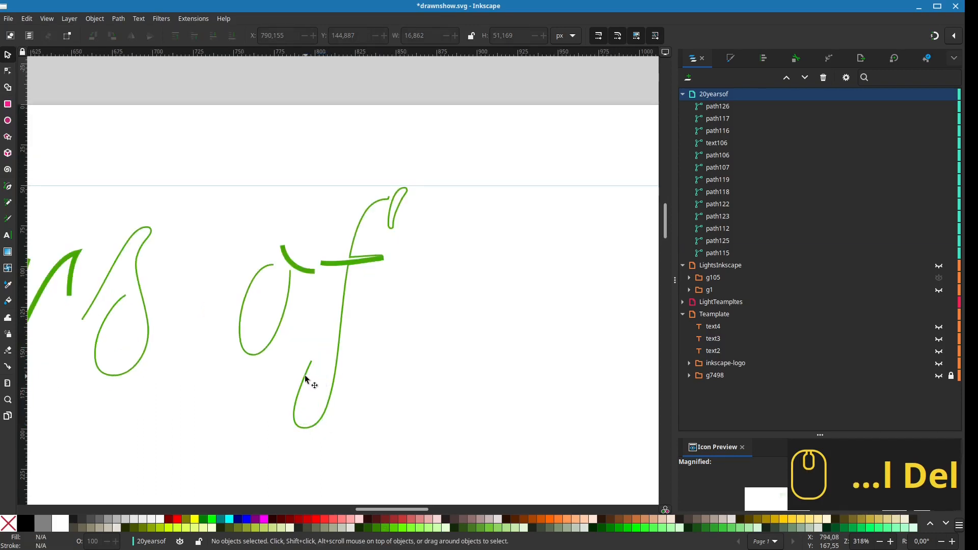
Delete the small closed hook at the f's upper tip and nudge the crossbar slightly up and left.
left_click(398, 211)
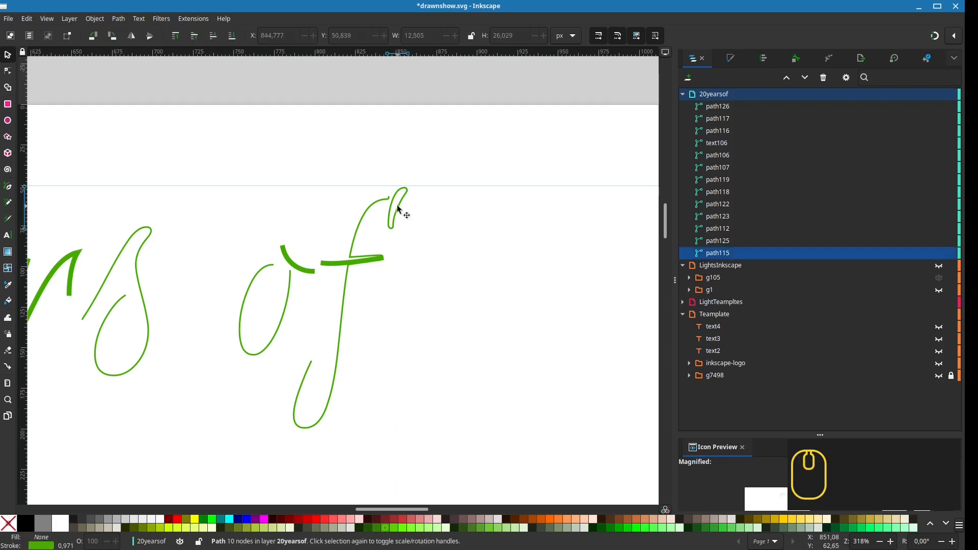
left_click(442, 285)
left_click_drag(429, 309, 483, 334)
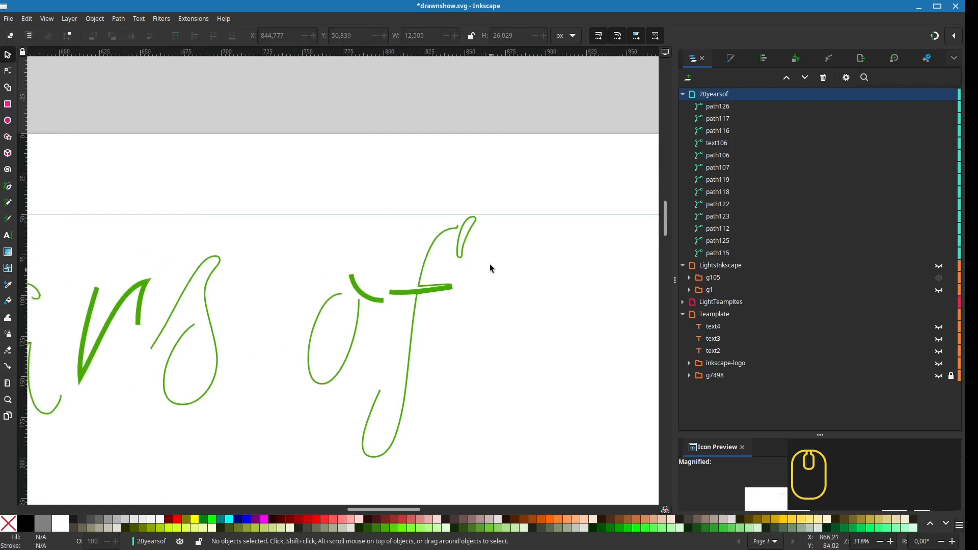
left_click(469, 239)
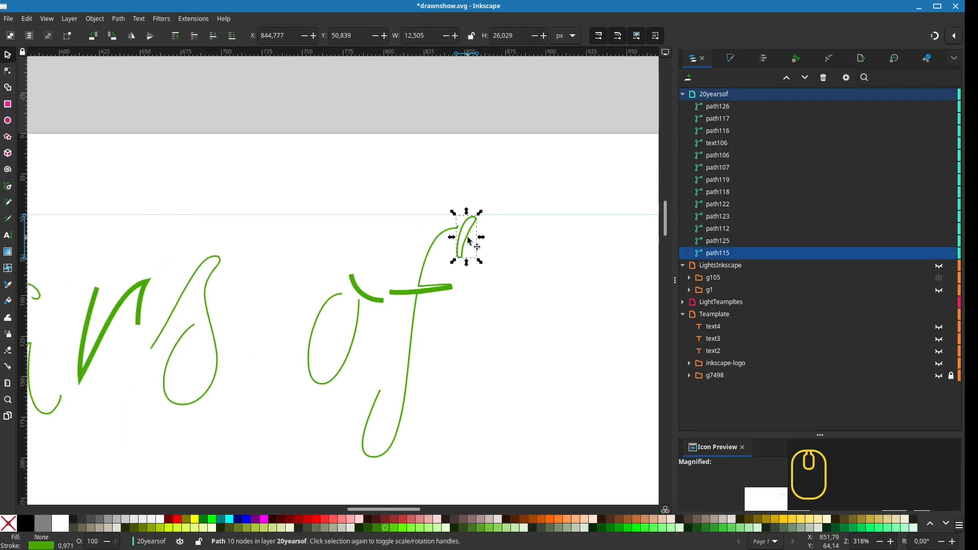
key("Delete")
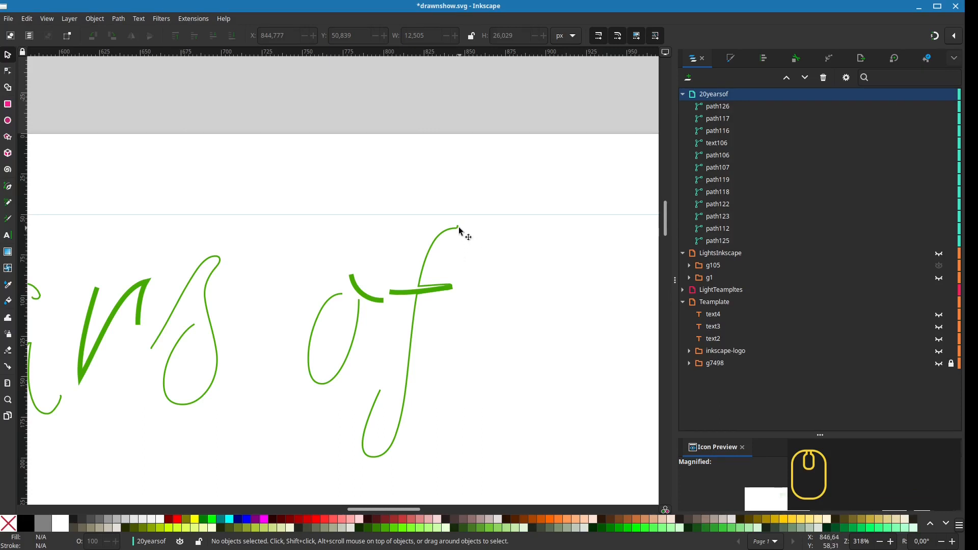
mouse_move(434, 293)
left_mouse_down()
mouse_move(472, 333)
mouse_move(432, 295)
left_mouse_up()
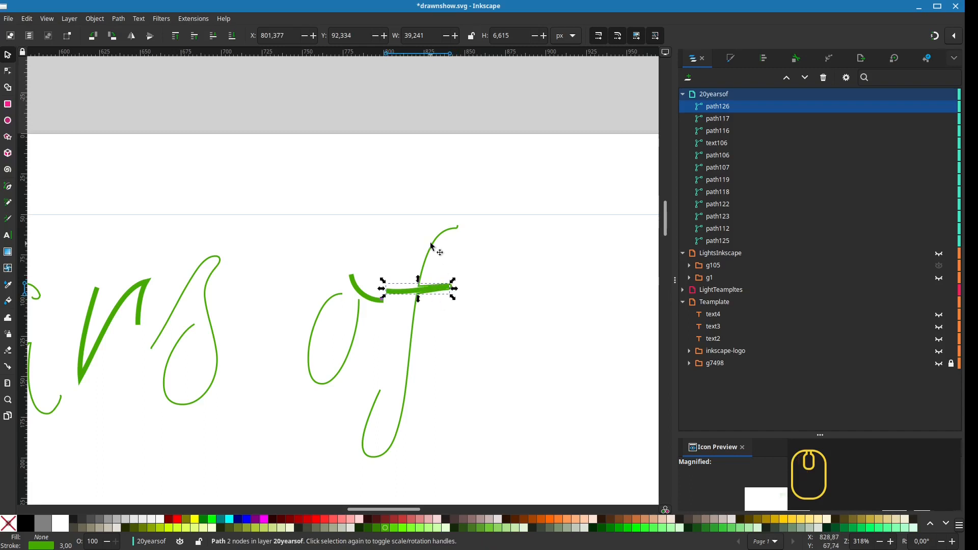
Delete the nodes forming the old crossbar outline on the f's stem path and the extra corner node at its upper end.
left_click(430, 246)
key("n")
scroll(448, 327, "up", 3)
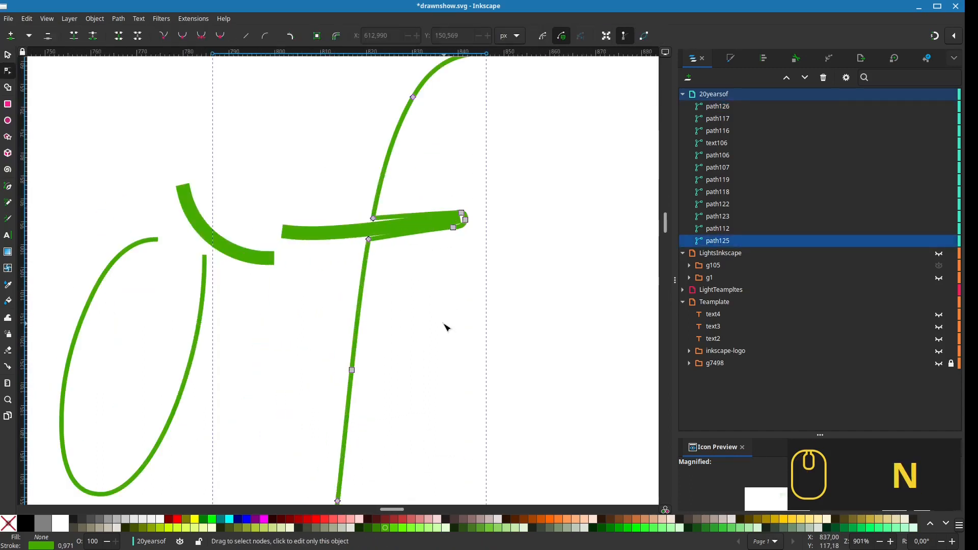
left_click_drag(437, 291, 456, 343)
left_click(472, 280)
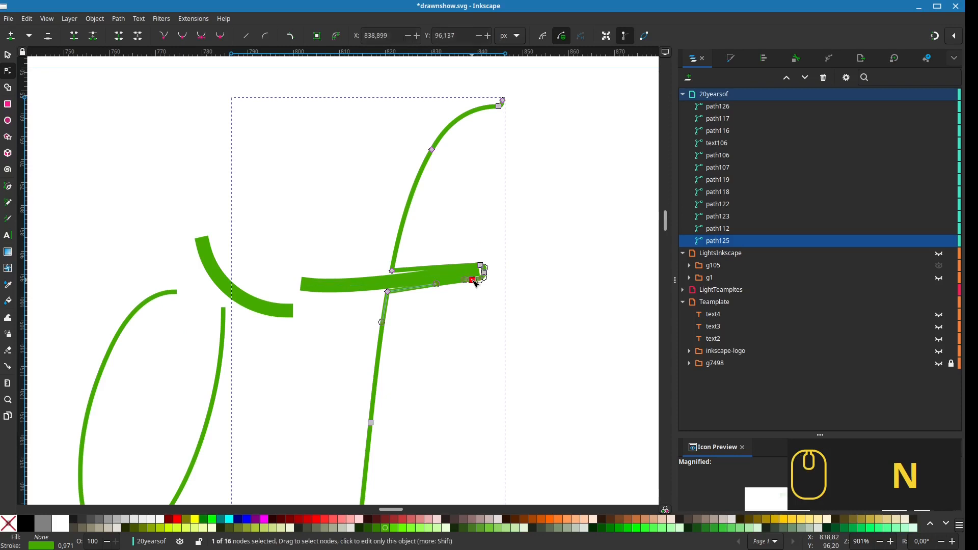
key("Delete")
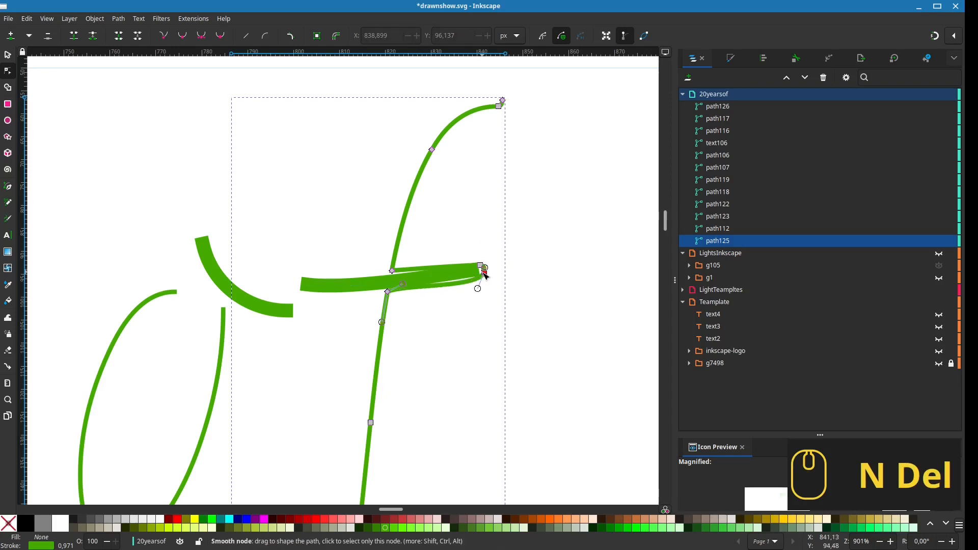
key("Delete")
key("Delete")
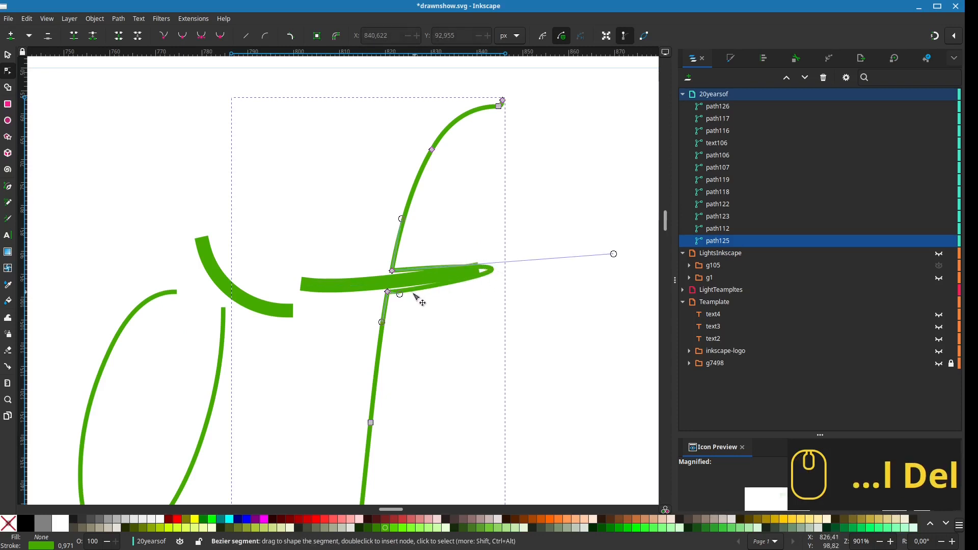
left_click(390, 293)
key("Delete")
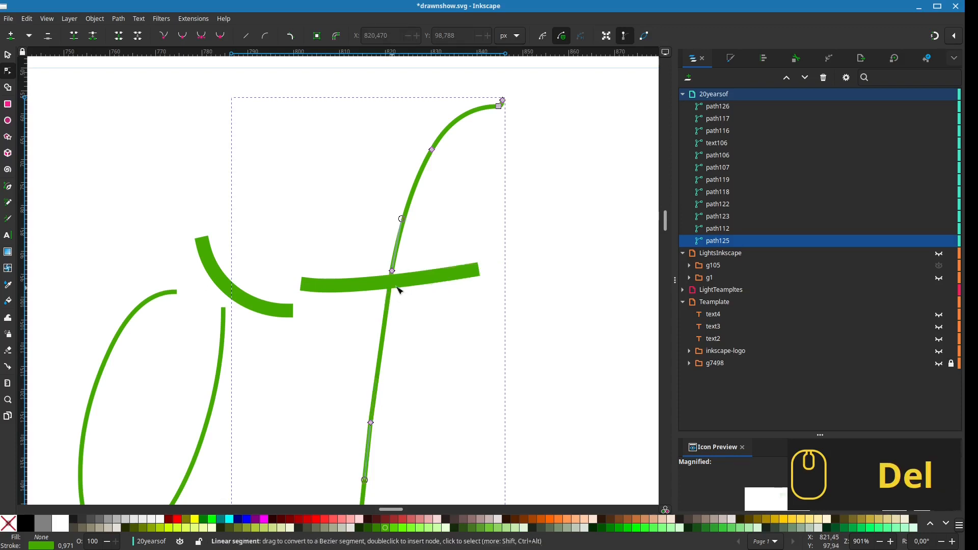
left_click_drag(505, 154, 462, 226)
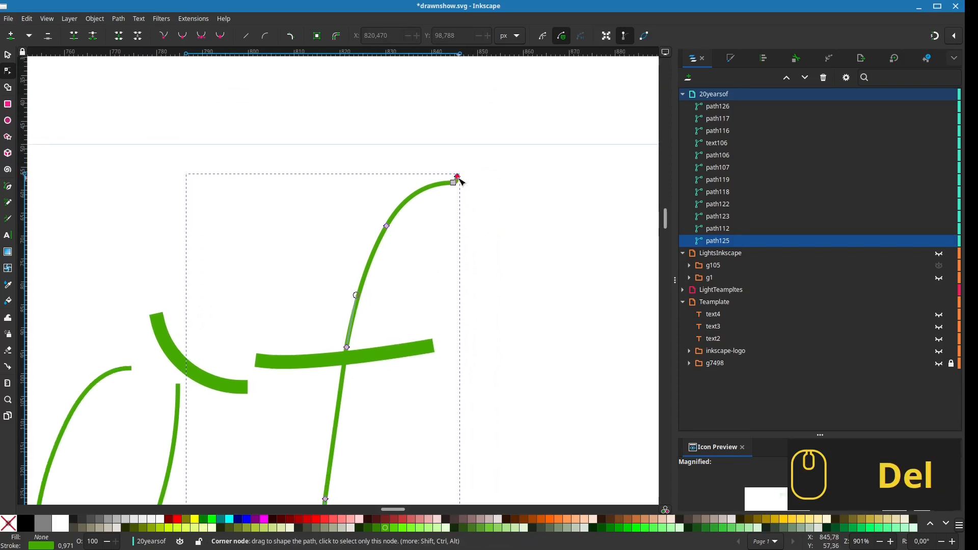
scroll(474, 245, "down", 4)
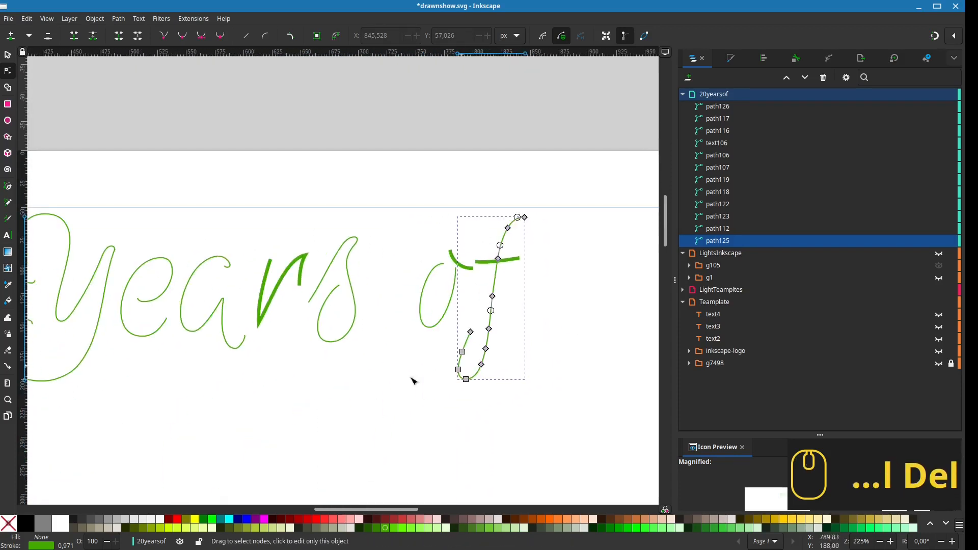
Group all the letter paths of the "20 Years of" lettering into one object.
scroll(414, 381, "down", 2)
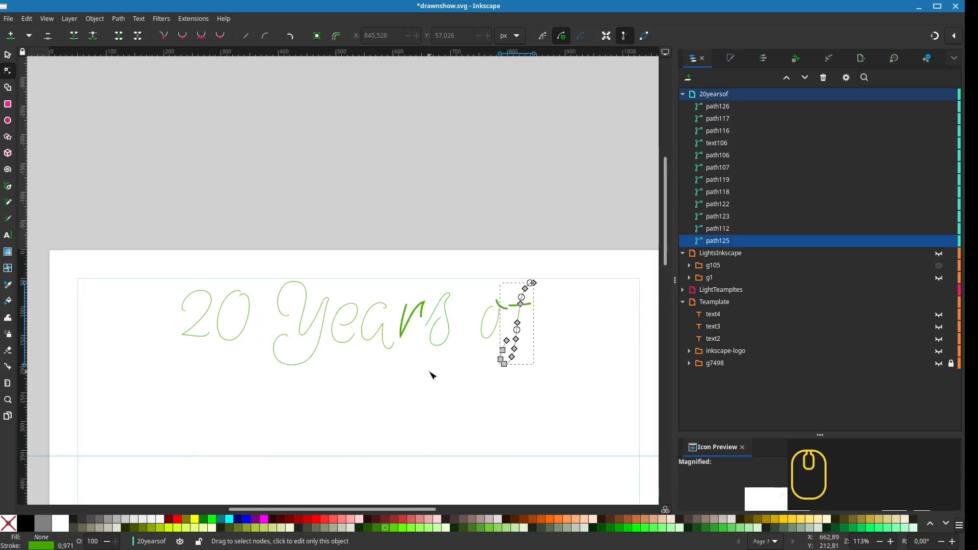
scroll(431, 376, "down", 3)
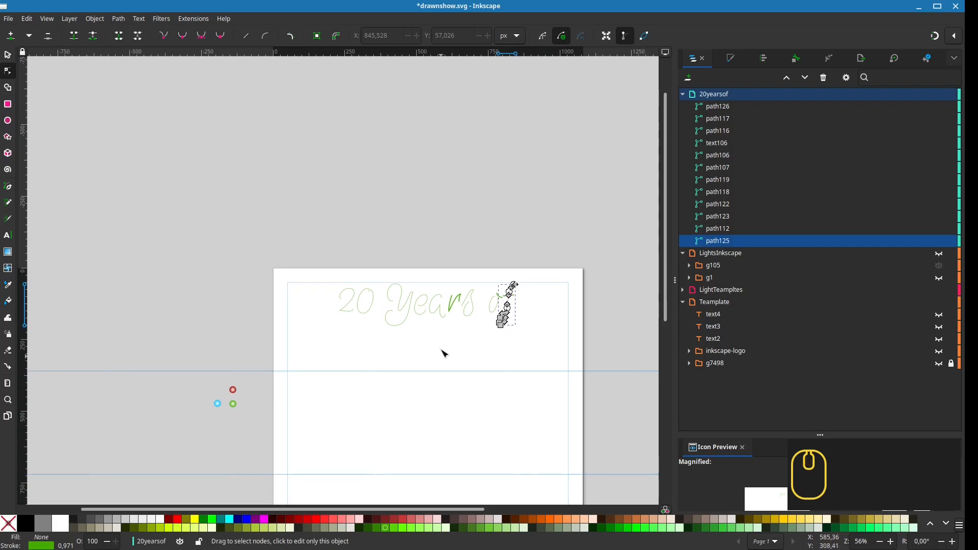
scroll(443, 353, "up", 1)
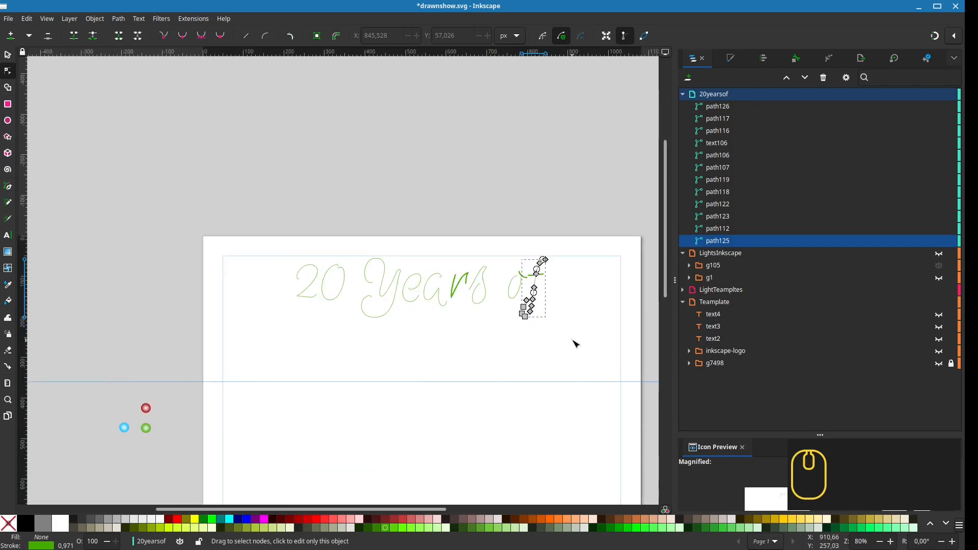
key("s")
left_click_drag(601, 362, 244, 213)
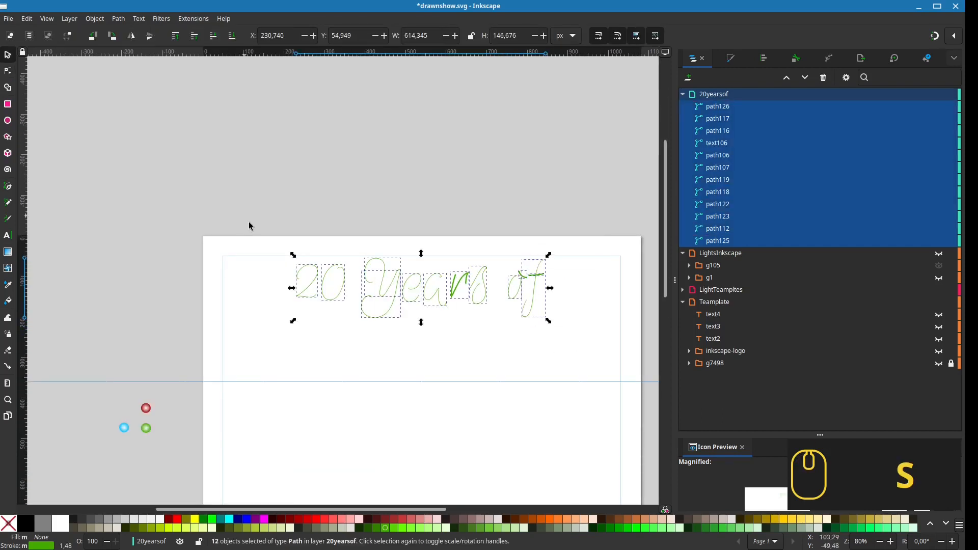
key("ctrl")
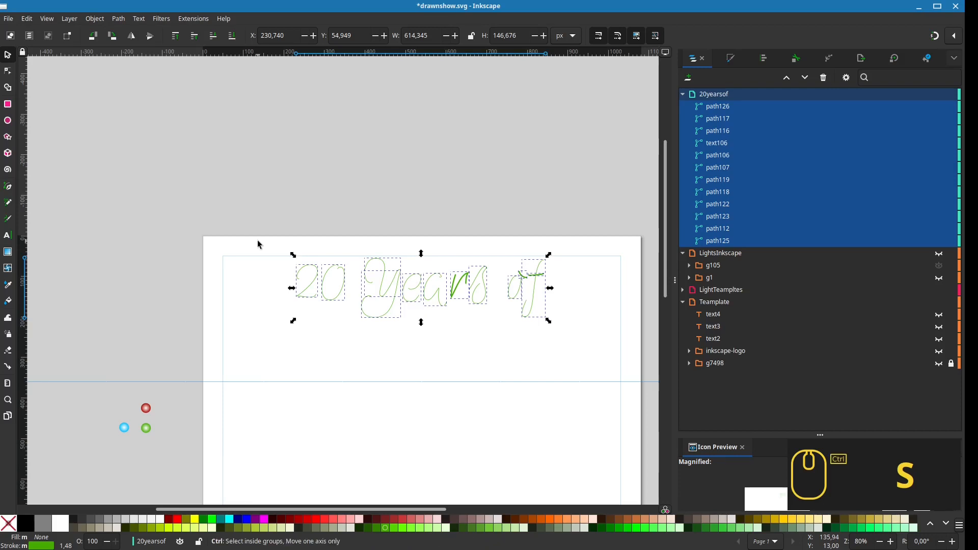
key("ctrl+g")
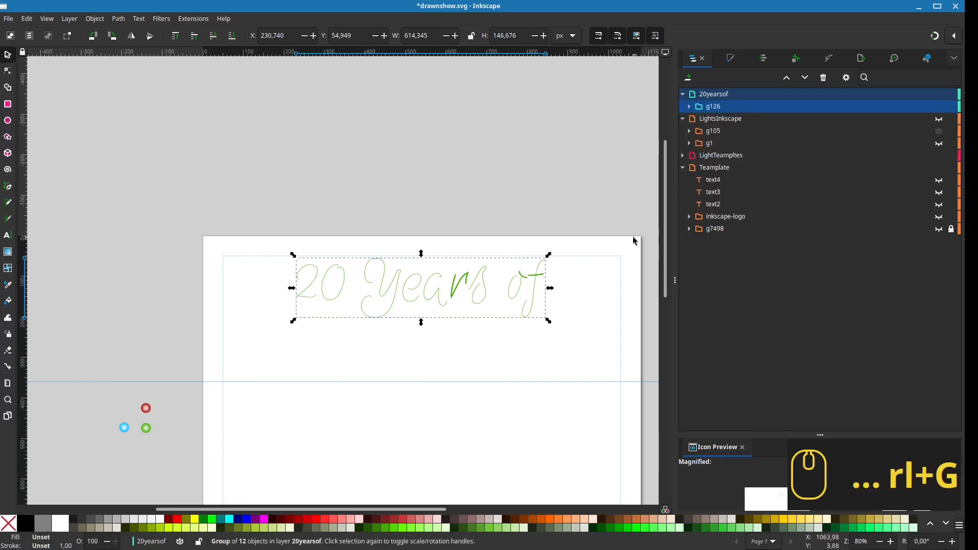
Clone the red light, place the clone above the original, and move it into the 20yearsof layer above the lettering group.
left_click_drag(224, 433, 236, 386)
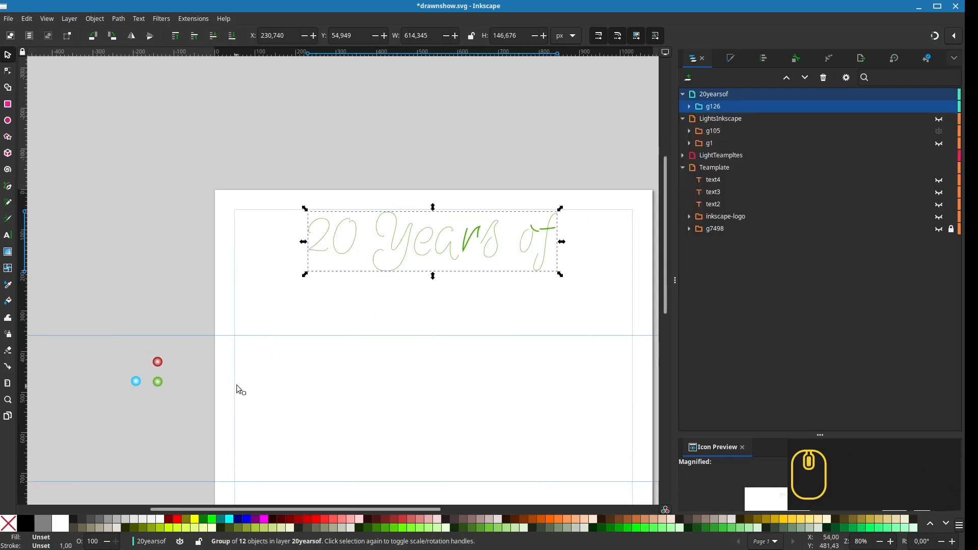
left_click(157, 362)
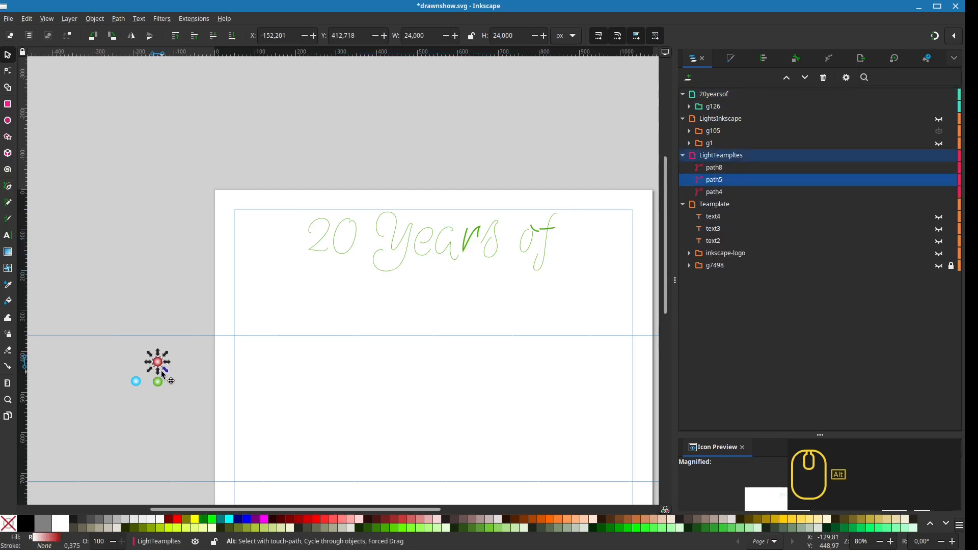
key("alt+d")
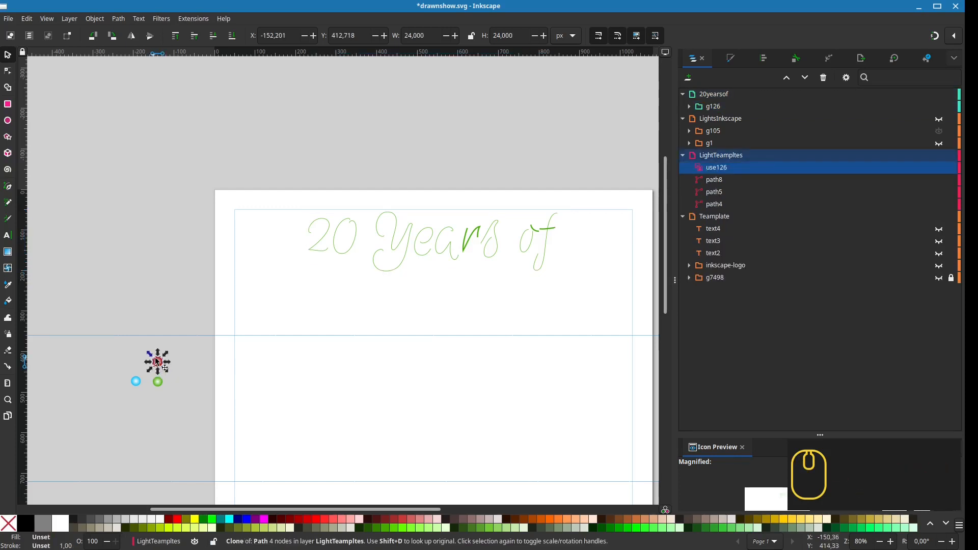
left_click_drag(160, 361, 163, 297)
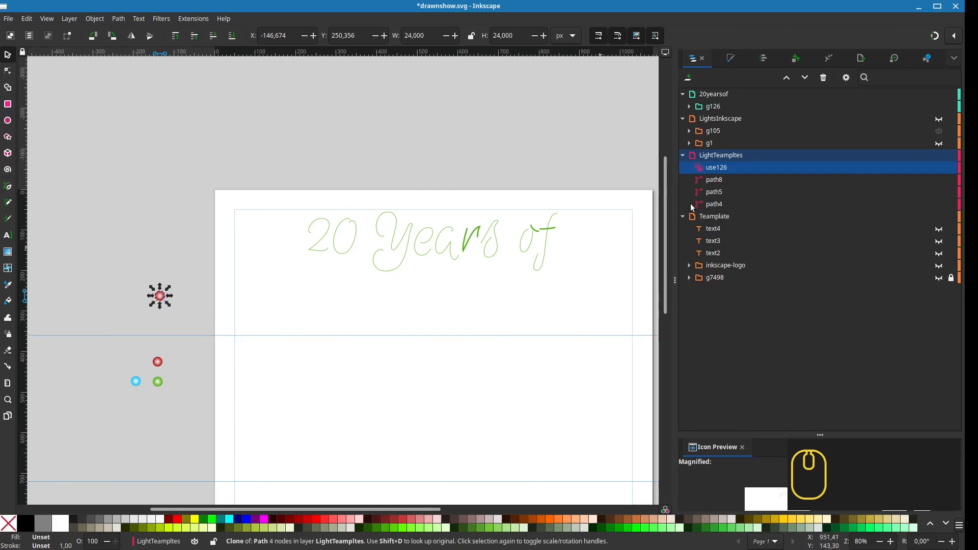
left_click_drag(718, 168, 745, 109)
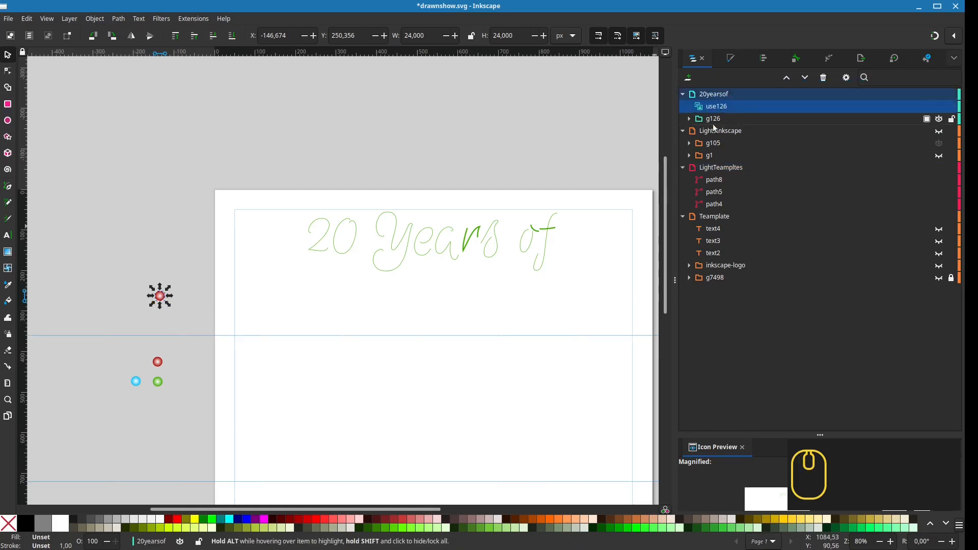
Distribute the red light clone along the lettering group's paths with Distribute Along Path, following path orientation with 3.0 space between copies.
left_click_drag(506, 168, 376, 197)
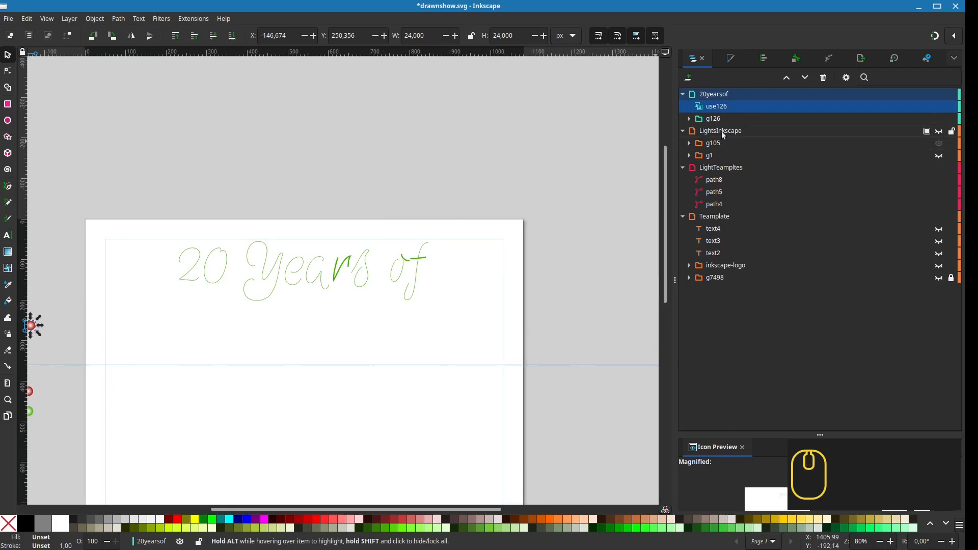
left_click(717, 119, "shift")
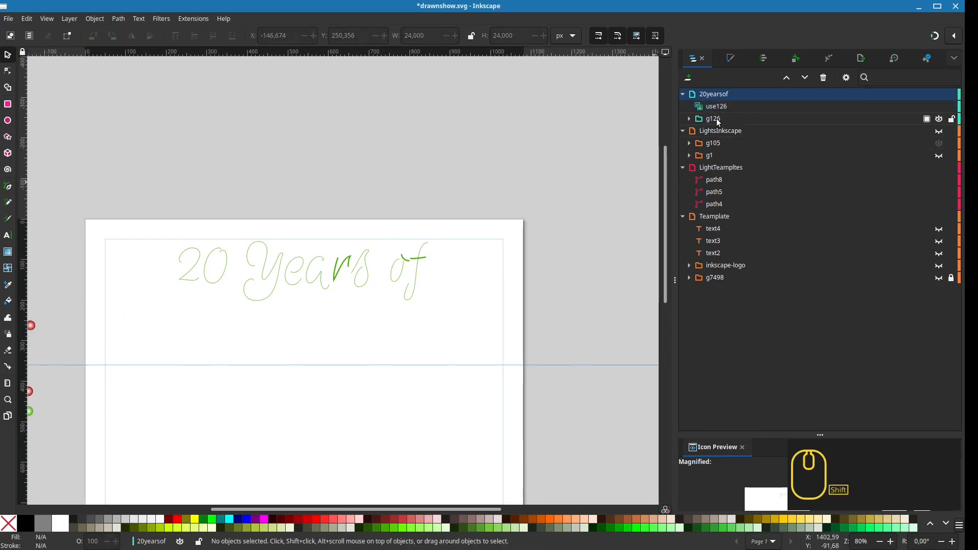
left_click(716, 106)
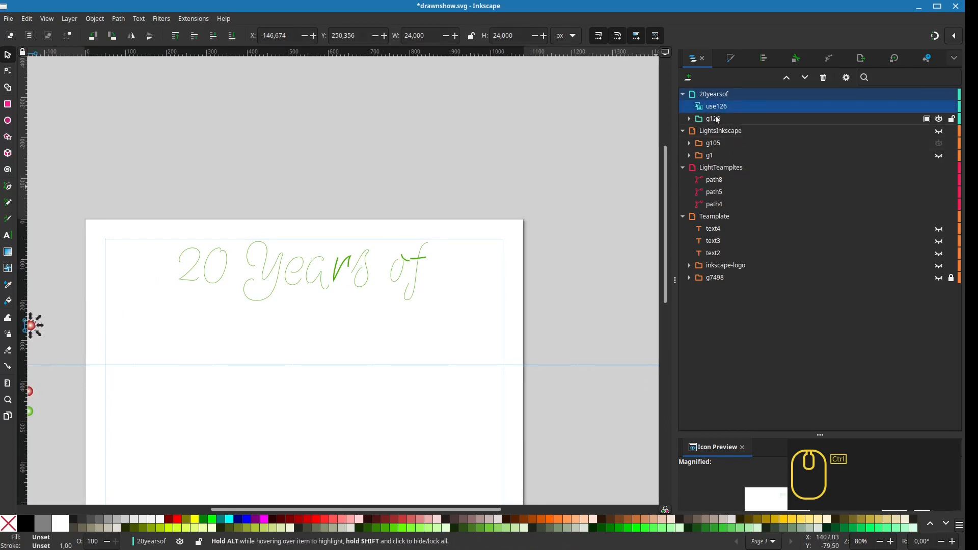
left_click(714, 120, "ctrl")
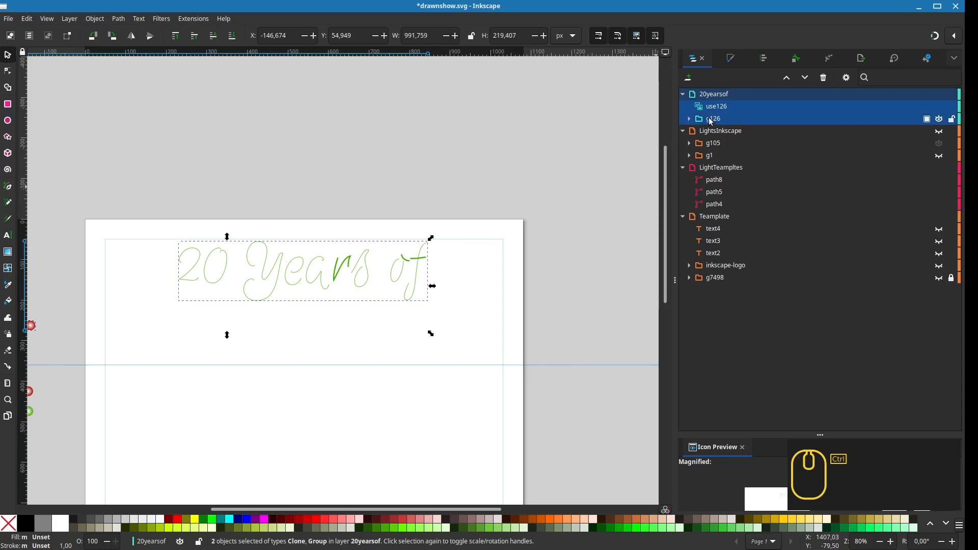
left_click(194, 19)
mouse_move(288, 123)
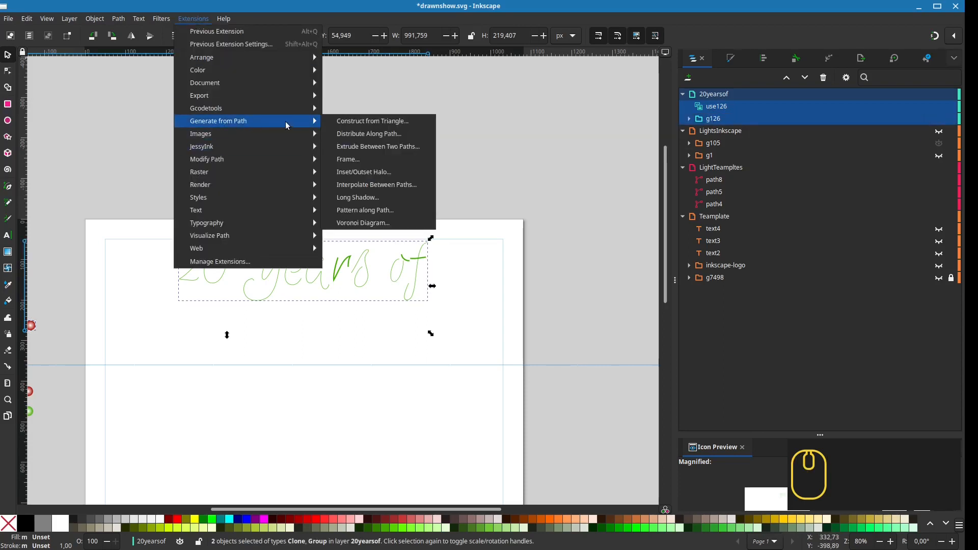
left_click(350, 134)
left_click_drag(438, 163, 595, 170)
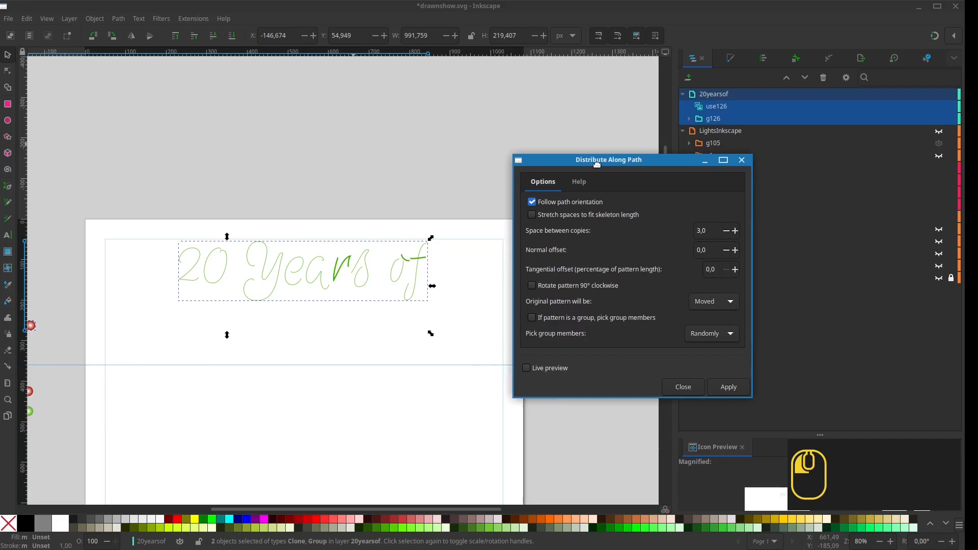
left_click(527, 369)
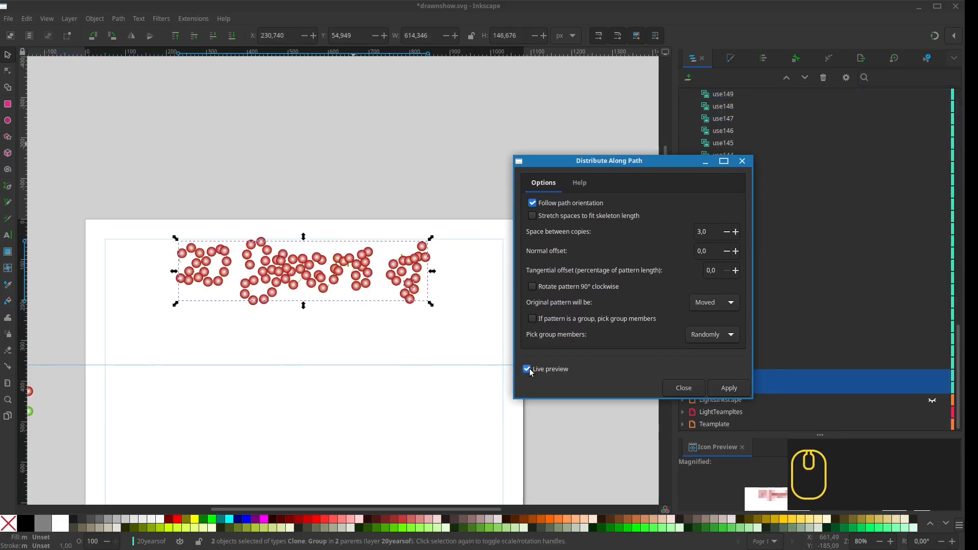
left_click(672, 392)
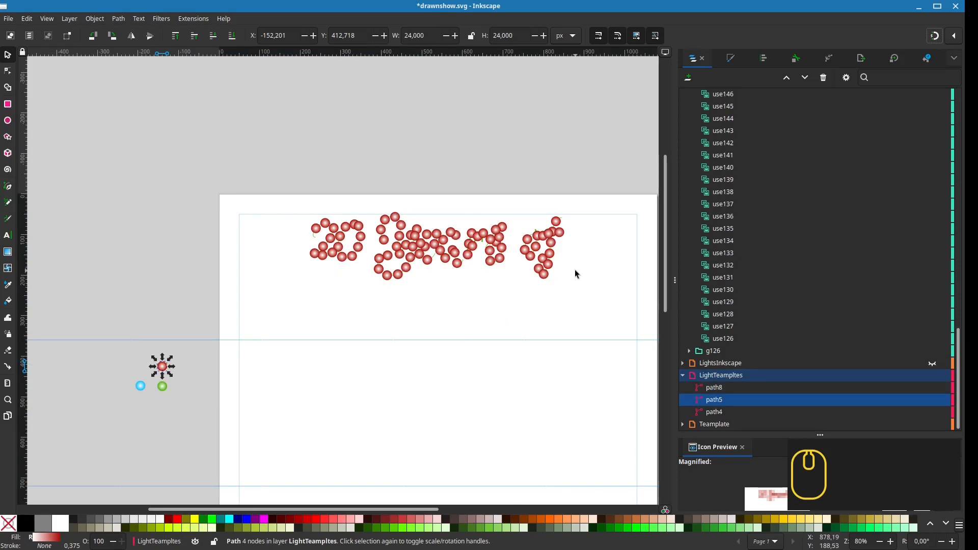
Resize the original red light to 20 px wide and 20 px high so all its clones shrink along the lettering.
scroll(316, 316, "up", 3)
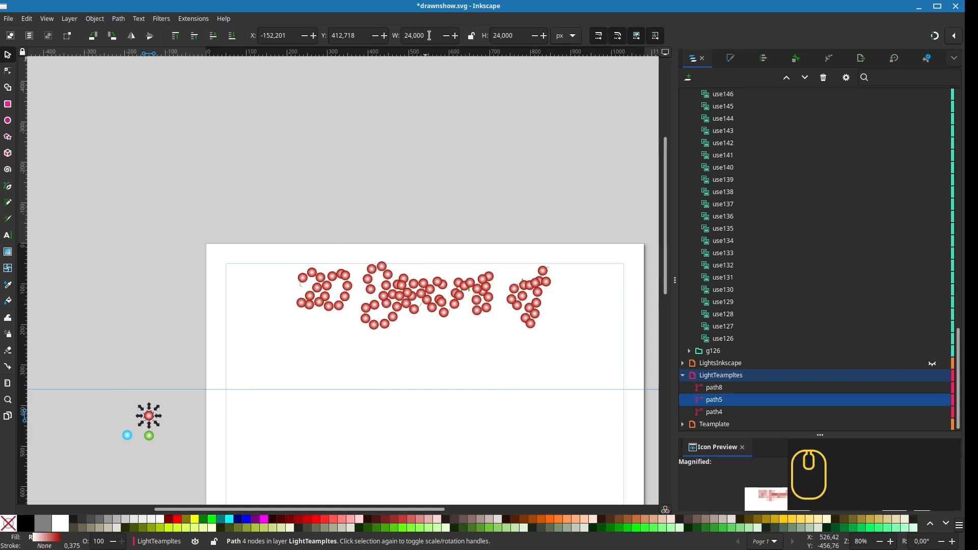
type("20")
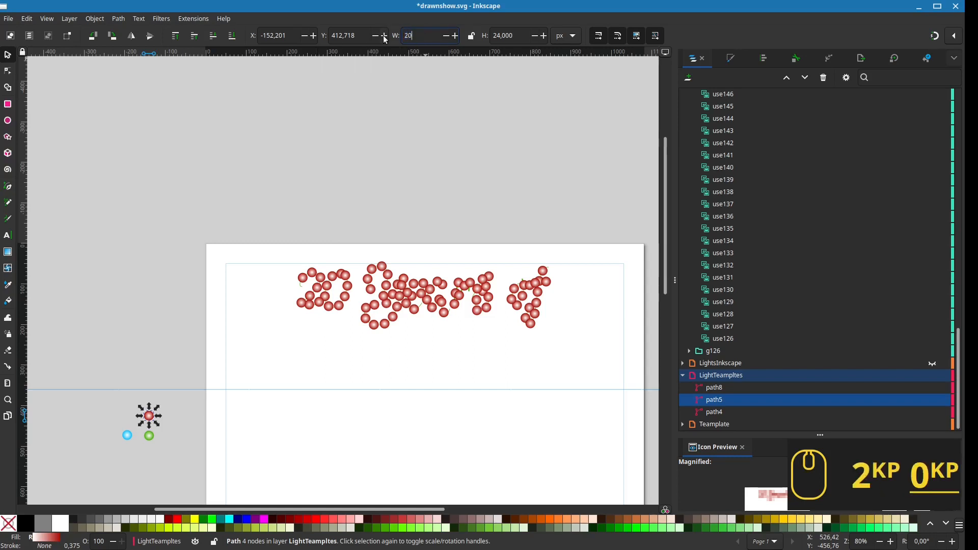
key("Tab")
type("20")
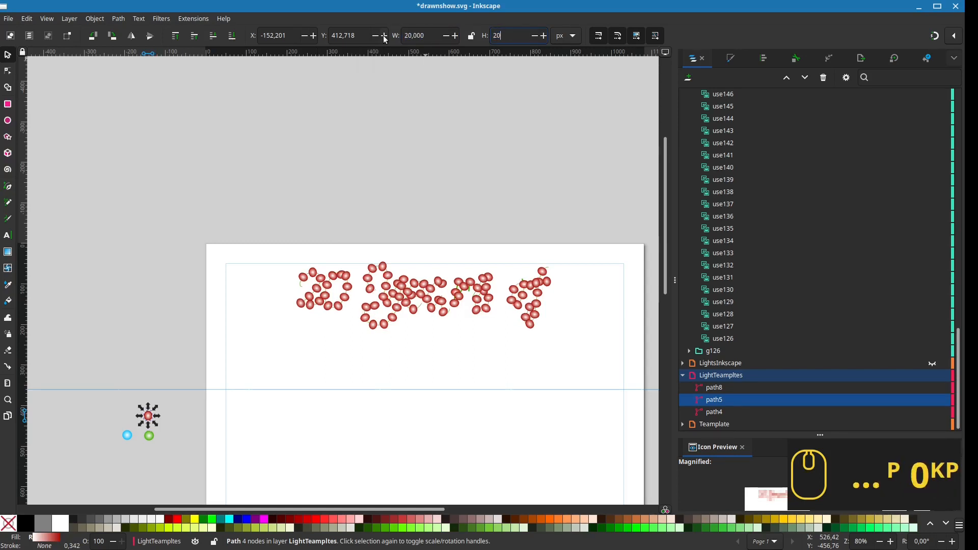
key("Tab")
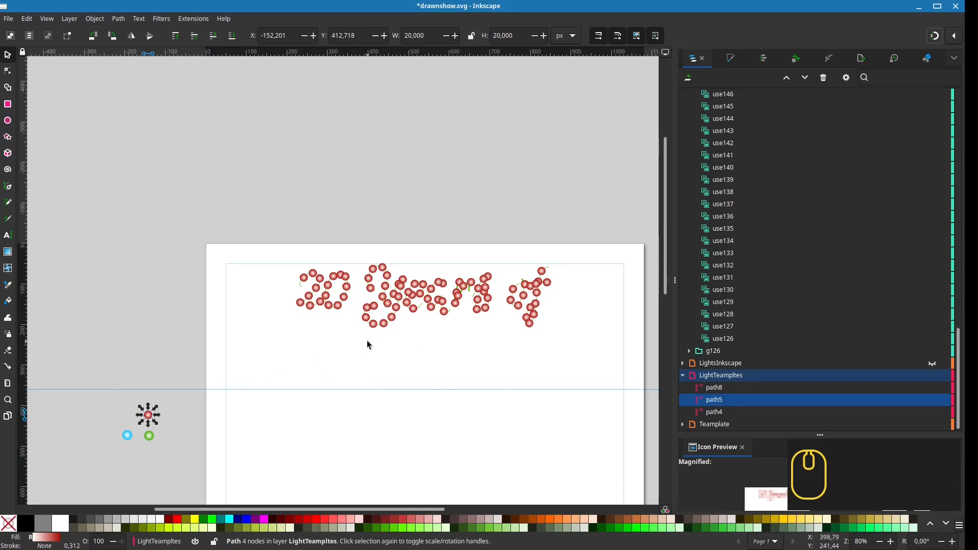
scroll(366, 340, "up", 2)
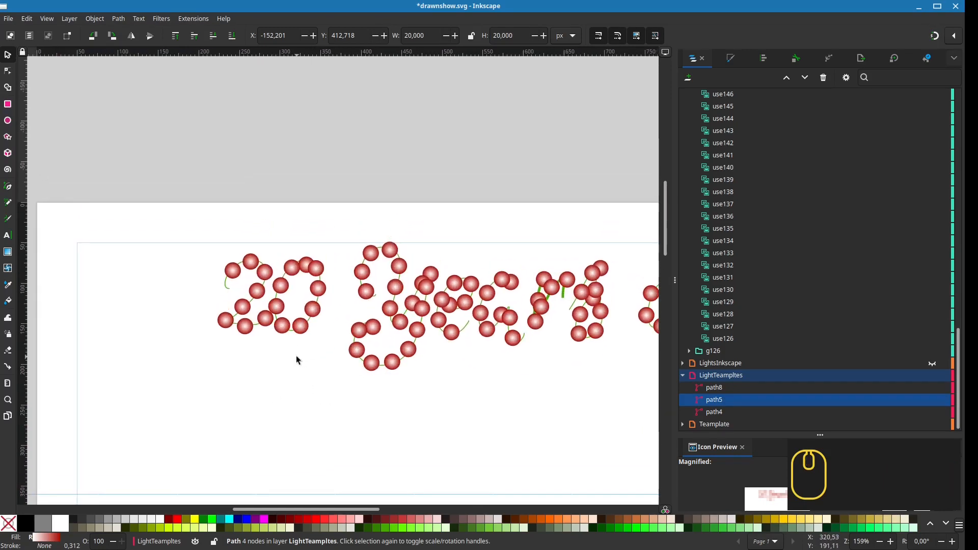
scroll(395, 369, "down", 2)
scroll(356, 377, "down", 2)
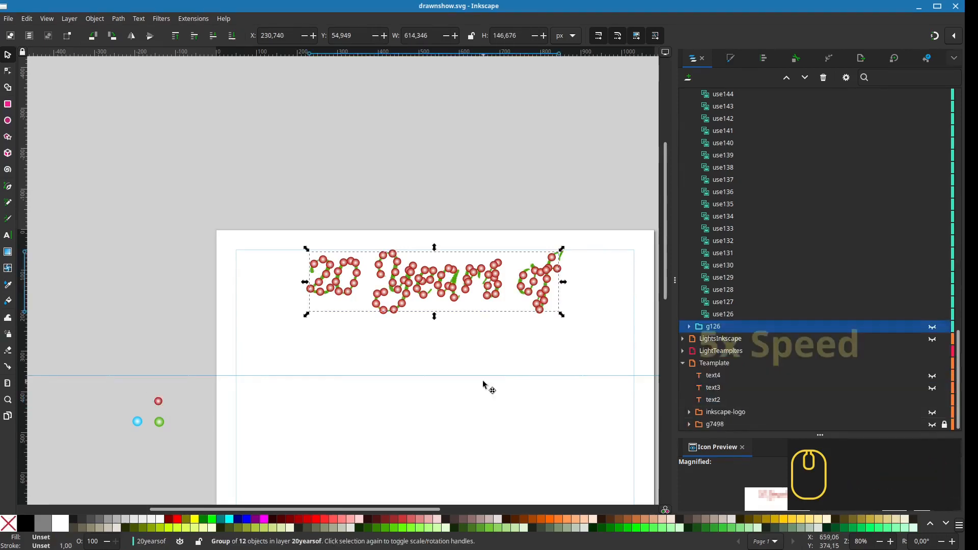
Inside the lights group, duplicate the light at the start of the 2 and place the copy on its hook tip.
scroll(368, 268, "up", 4)
double_click(150, 254)
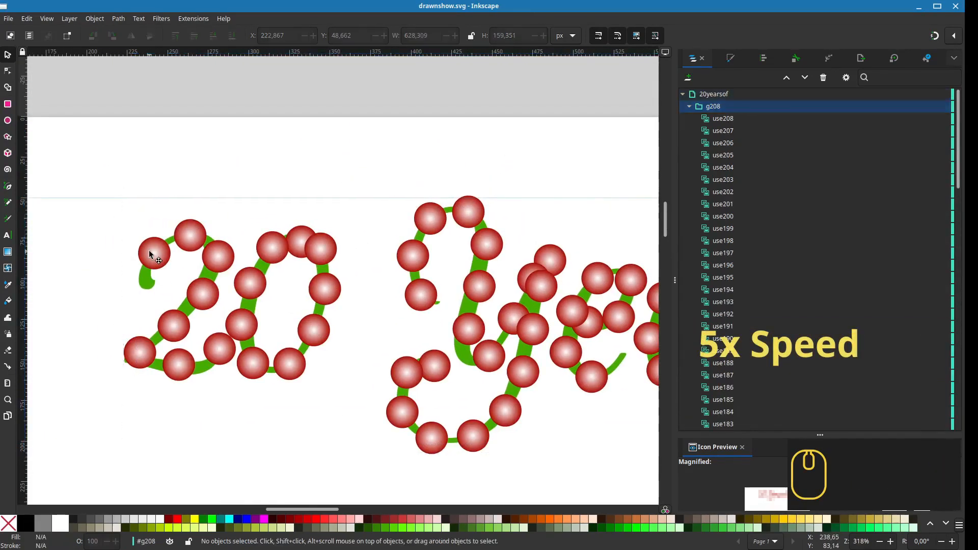
left_click(150, 254)
key("ctrl+d")
left_click_drag(149, 254, 138, 280)
Shift the remaining lights of the 2 along its curve, diagonal and base to even out their spacing.
left_click_drag(154, 255, 158, 250)
left_click_drag(203, 296, 202, 293)
left_click_drag(174, 326, 173, 325)
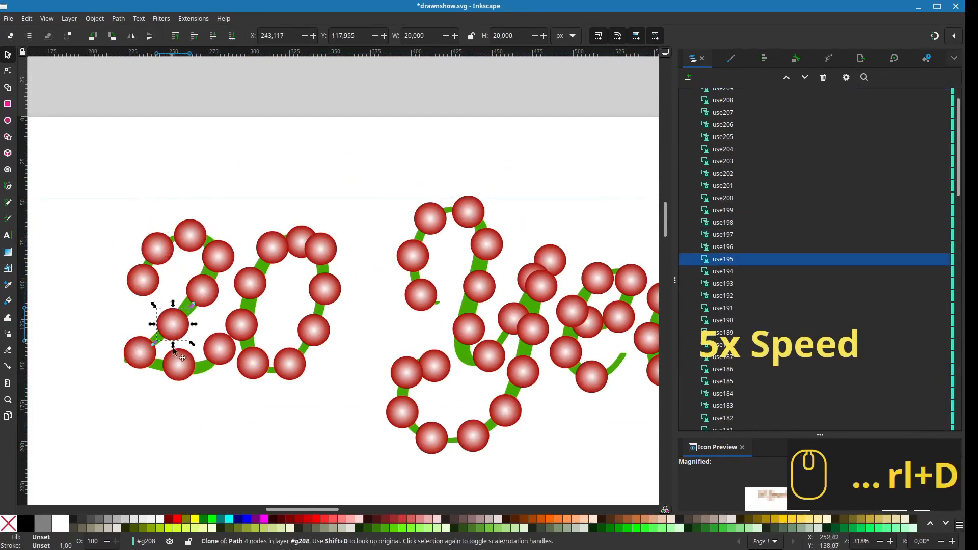
left_click_drag(219, 351, 175, 366)
left_click_drag(202, 292, 196, 297)
left_click_drag(218, 258, 216, 268)
left_click_drag(166, 330, 157, 332)
left_click_drag(196, 296, 191, 302)
left_click_drag(216, 267, 210, 271)
left_click_drag(190, 236, 162, 244)
Pull a light out of the crowded top of the 0 and spread the lights evenly around its outline.
left_click_drag(302, 241, 594, 181)
left_click_drag(321, 248, 289, 249)
left_click_drag(252, 287, 258, 276)
left_click_drag(244, 327, 247, 306)
left_click_drag(592, 187, 243, 339)
left_click_drag(316, 336, 321, 327)
mouse_move(291, 368)
left_mouse_down()
mouse_move(303, 359)
mouse_move(277, 366)
left_mouse_up()
left_click_drag(246, 337, 244, 340)
Space the lights evenly along the Y's upper strokes and stem, setting surplus lights aside above the lettering.
left_click_drag(481, 292, 316, 269)
mouse_move(308, 311)
left_mouse_down()
mouse_move(306, 299)
mouse_move(300, 342)
left_mouse_up()
key("ctrl+d")
mouse_move(382, 271)
left_mouse_down()
mouse_move(381, 175)
mouse_move(430, 195)
left_mouse_up()
mouse_move(375, 315)
left_mouse_down()
mouse_move(378, 280)
mouse_move(360, 312)
left_mouse_up()
left_click_drag(329, 341, 335, 338)
left_click_drag(363, 352, 366, 343)
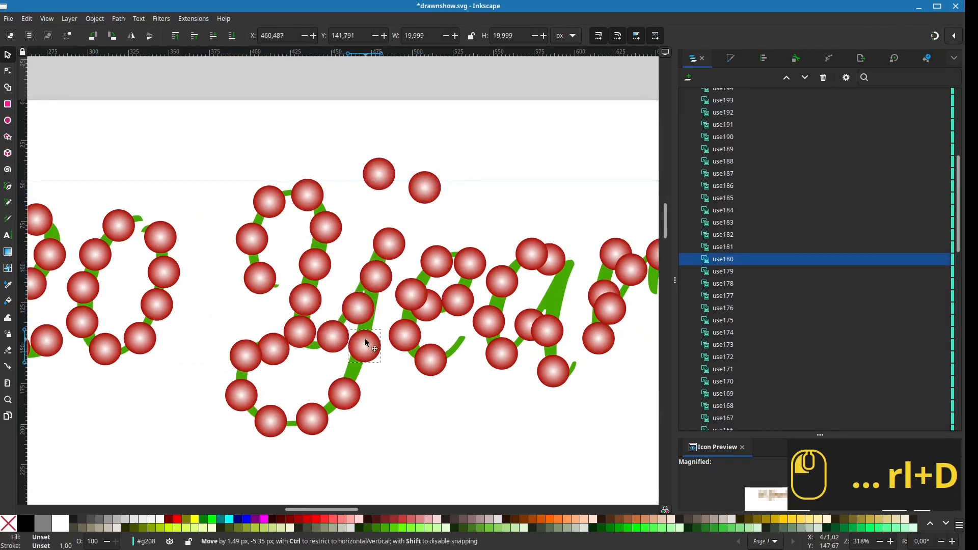
Even out the lights around the Y's lower loop, filling its bottom gap with a light taken from the loop's upper end.
mouse_move(274, 347)
left_mouse_down()
mouse_move(265, 330)
mouse_move(197, 387)
left_mouse_up()
left_click_drag(256, 351, 267, 346)
left_click_drag(243, 395, 240, 383)
left_click_drag(271, 419, 256, 413)
left_click_drag(349, 392, 360, 376)
left_click_drag(312, 416, 326, 408)
left_click_drag(196, 389, 293, 424)
left_click_drag(348, 395, 189, 407)
Spread the lights evenly along the e and fill its tail with one of the spare lights.
left_click_drag(280, 281, 274, 282)
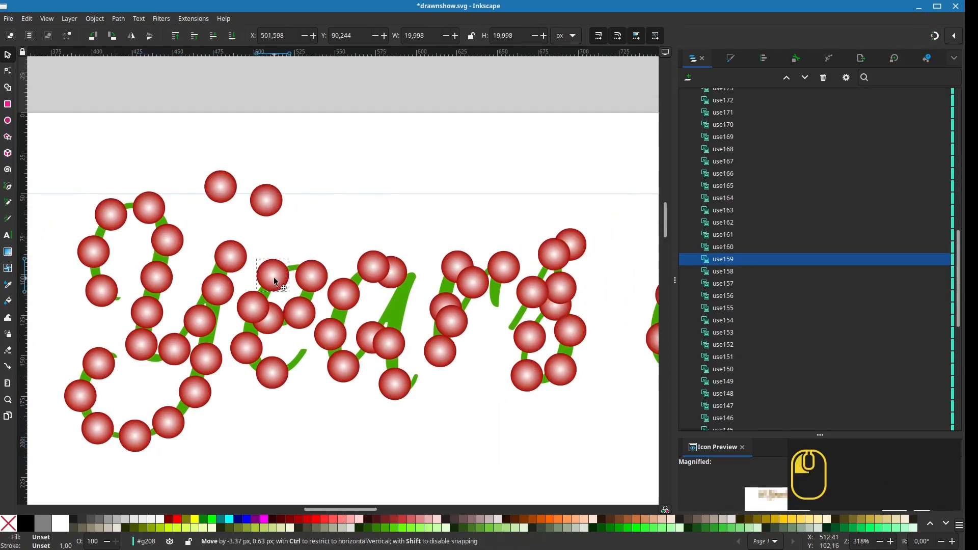
left_click_drag(300, 315, 303, 312)
left_click_drag(276, 323, 283, 331)
left_click_drag(274, 279, 279, 277)
left_click_drag(250, 308, 252, 297)
left_click_drag(276, 325, 248, 349)
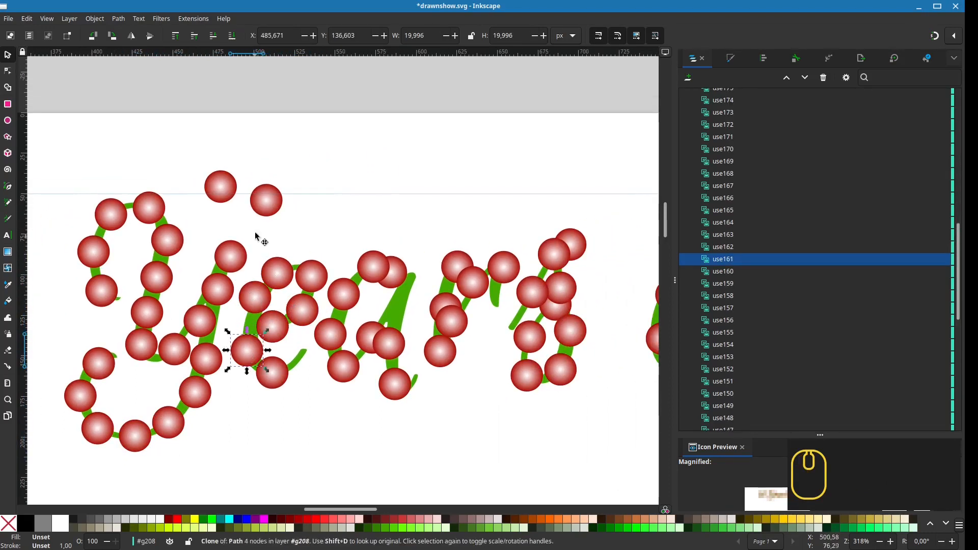
left_click_drag(266, 203, 302, 358)
Rearrange the lights of the a around its bowl and stem, and place the remaining spare light on its tail.
left_click_drag(390, 308, 325, 305)
left_click_drag(329, 271, 353, 284)
left_click_drag(311, 264, 320, 265)
left_click_drag(280, 290, 287, 278)
left_click_drag(267, 327, 274, 309)
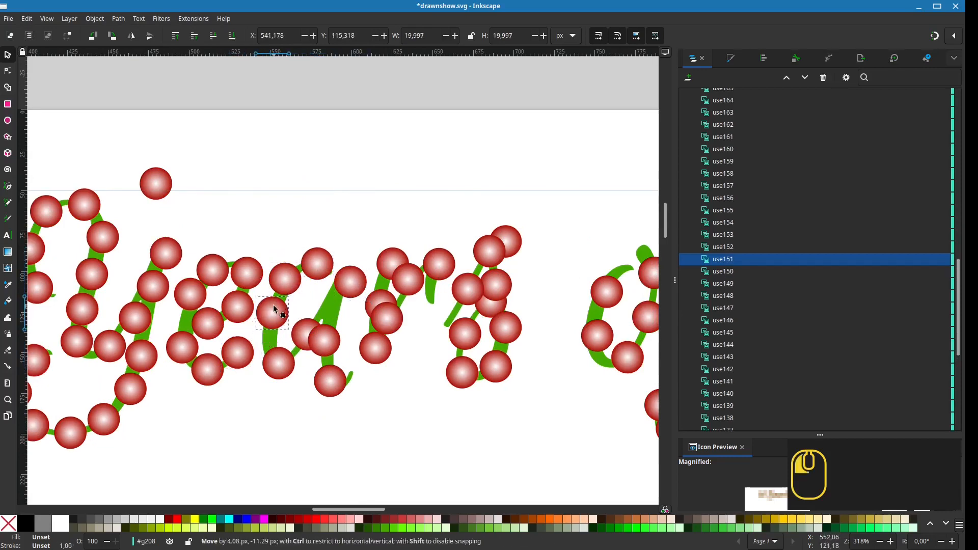
left_click_drag(277, 358, 338, 309)
left_click_drag(156, 183, 349, 386)
left_click_drag(337, 353, 334, 362)
left_click_drag(309, 335, 333, 335)
Space the lights evenly along the r's stem and shoulder, and park the surplus light above the letter.
scroll(321, 328, "down", 2)
scroll(400, 332, "up", 2)
left_click_drag(298, 298, 298, 290)
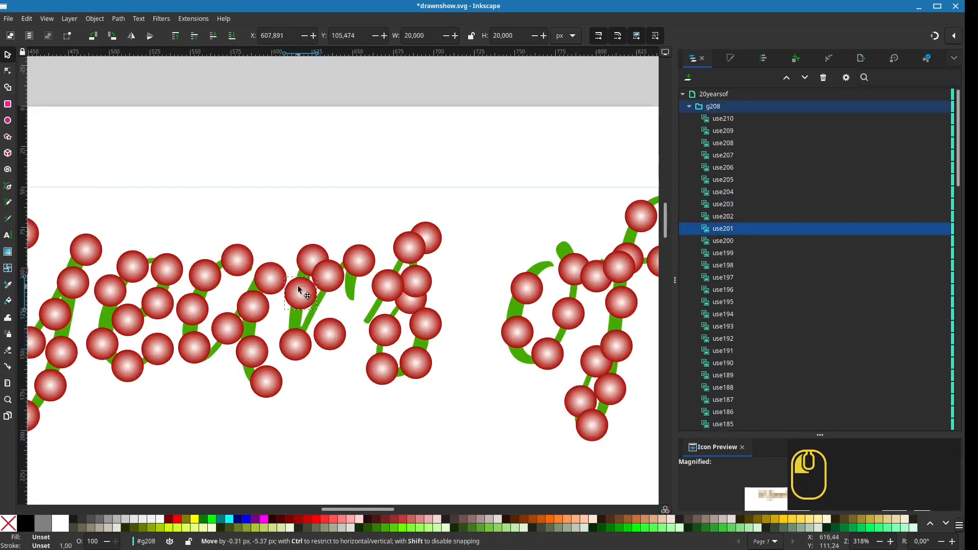
left_click_drag(295, 342, 294, 324)
left_click_drag(327, 278, 337, 288)
left_click_drag(326, 337, 294, 365)
left_click_drag(335, 291, 328, 314)
mouse_move(352, 271)
left_mouse_down()
mouse_move(345, 283)
mouse_move(349, 275)
left_mouse_up()
left_click_drag(332, 310, 284, 216)
Reposition the lights around the lower curve of the s and move a surplus one out beside the letter.
scroll(365, 346, "right", 4)
left_click_drag(343, 331, 355, 344)
left_click_drag(299, 332, 296, 359)
left_click_drag(351, 337, 346, 331)
left_click_drag(330, 361, 335, 361)
left_click_drag(330, 279, 364, 262)
left_click_drag(327, 297, 340, 298)
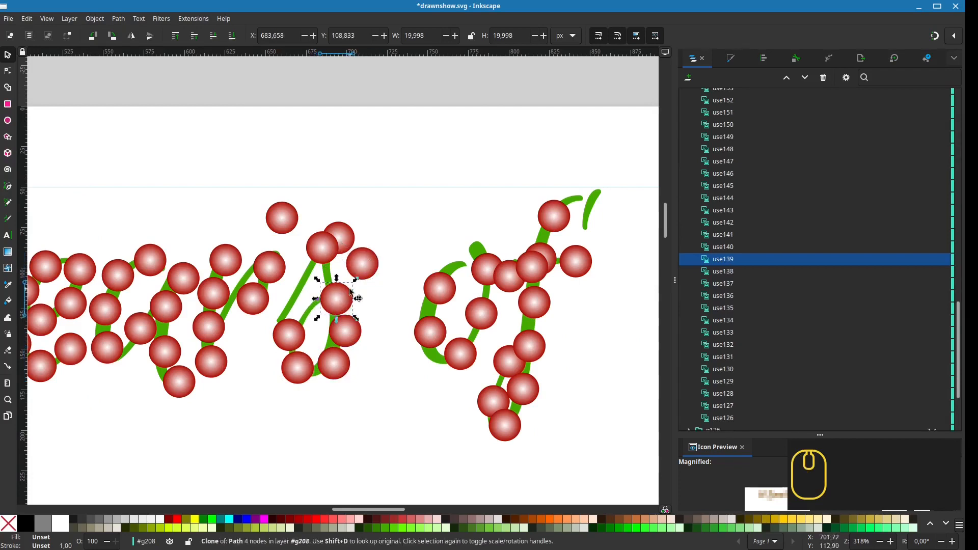
Arrange the lights on the s's upper stem and diagonal, and place the parked lights in its remaining gaps.
left_click_drag(322, 243, 316, 200)
left_click_drag(338, 238, 333, 234)
left_click_drag(362, 264, 332, 267)
left_click_drag(284, 219, 310, 253)
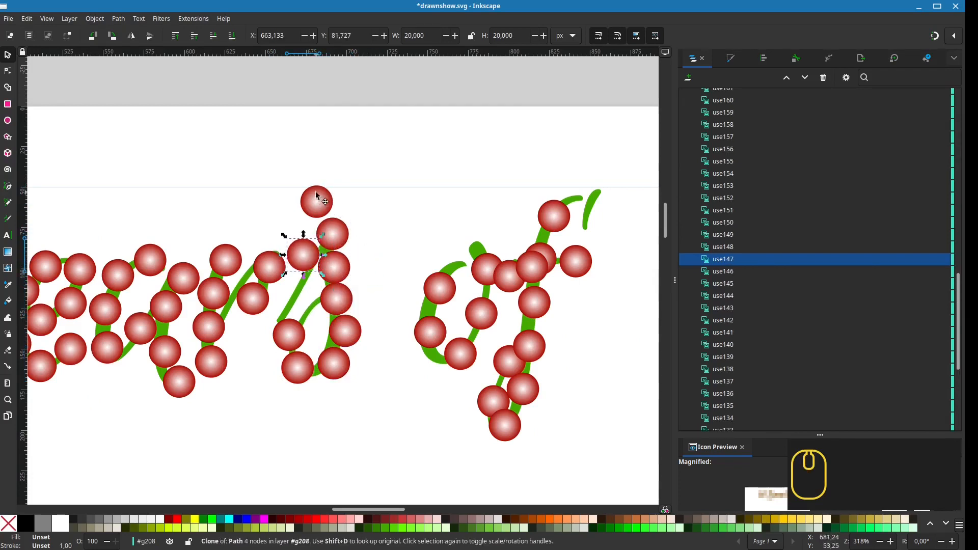
left_click_drag(317, 196, 306, 302)
left_click_drag(285, 334, 282, 335)
Space the lights along the f's upper stem and crossbar, parking a surplus light above and raising the o's top light.
scroll(252, 241, "right", 5)
scroll(252, 241, "up", 2)
left_click_drag(370, 308, 366, 295)
left_click_drag(444, 258, 456, 247)
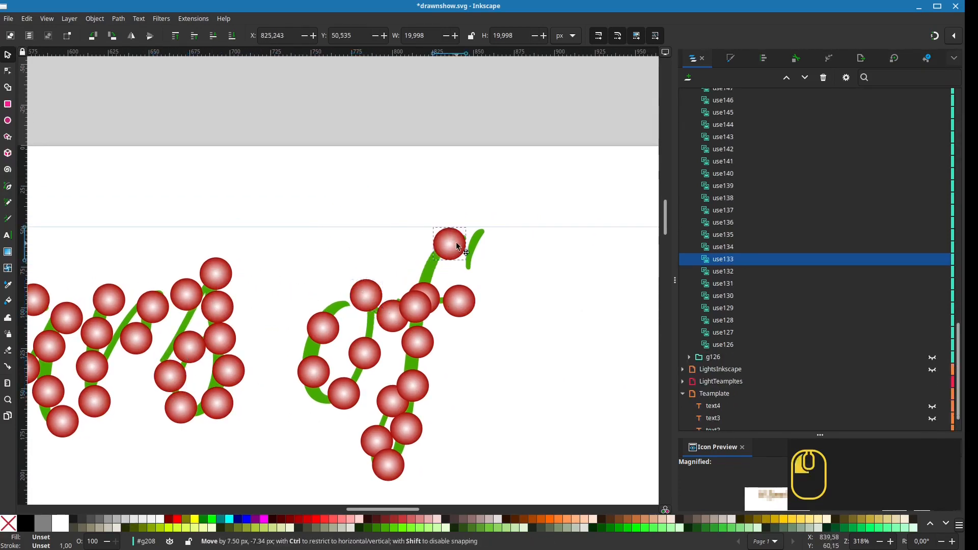
left_click_drag(415, 308, 375, 230)
left_click_drag(423, 292, 428, 266)
left_click_drag(394, 316, 419, 306)
left_click_drag(462, 300, 454, 300)
left_click_drag(418, 343, 418, 339)
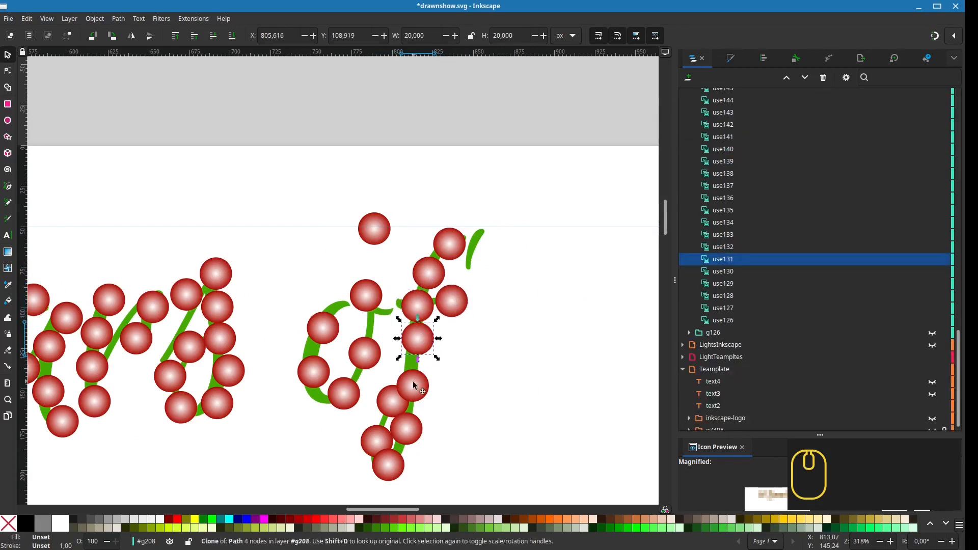
Even out the lights down the f's lower stem and around its bottom loop.
scroll(442, 397, "down", 2)
mouse_move(413, 386)
left_mouse_down()
mouse_move(417, 371)
mouse_move(415, 387)
left_mouse_up()
left_click_drag(397, 352, 418, 357)
left_click_drag(418, 390, 420, 391)
left_click_drag(382, 392, 371, 391)
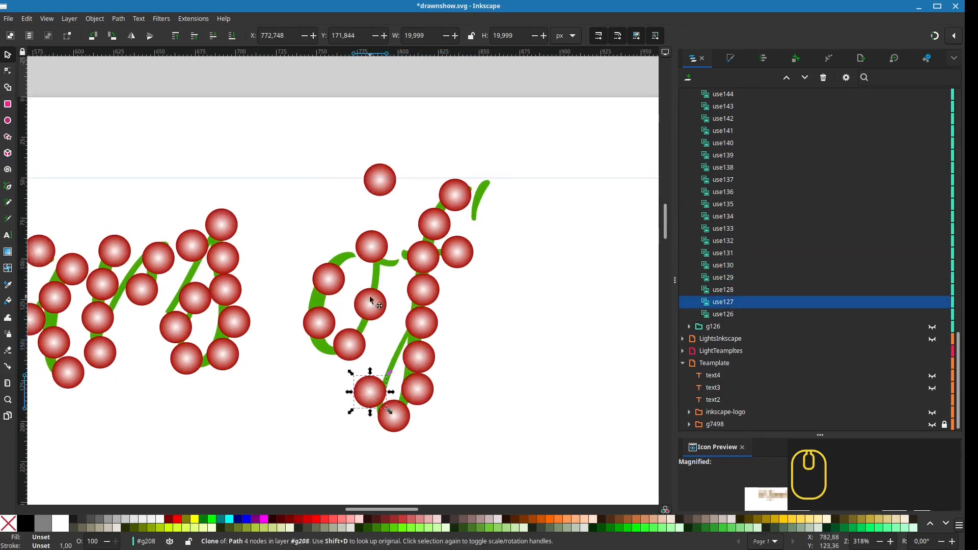
Spread the lights around the o, fill its gap with the parked light, add a duplicate, and nudge the f's lower-loop light.
left_click_drag(370, 297, 376, 274)
left_click_drag(349, 341, 369, 316)
left_click_drag(329, 276, 331, 263)
left_click_drag(317, 318, 314, 294)
left_click_drag(371, 180, 342, 352)
key("ctrl+d")
left_click_drag(366, 395, 371, 392)
Hide the green template text and examine how the lettering reads with only the lights visible.
scroll(348, 379, "down", 3)
scroll(346, 395, "up", 1)
scroll(485, 313, "down", 2)
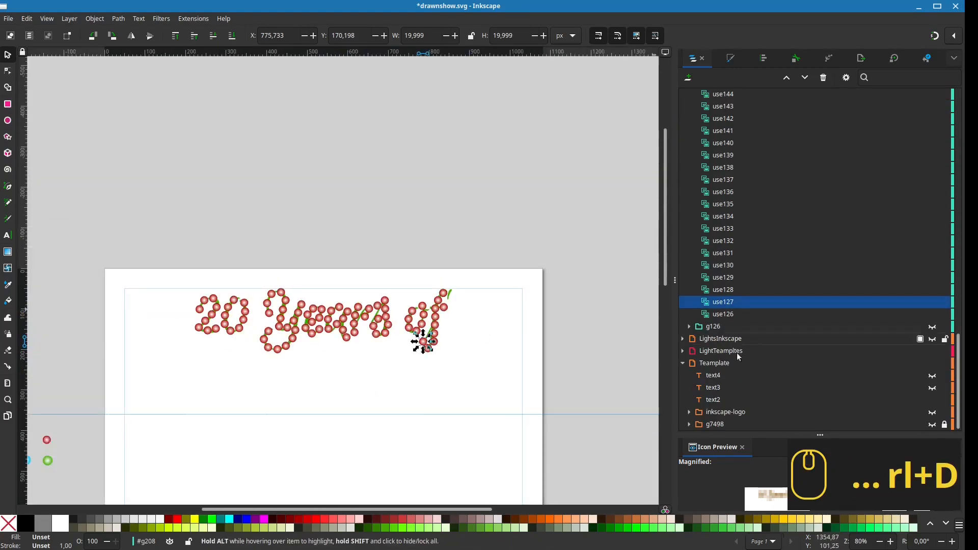
left_click(398, 422)
mouse_move(398, 422)
left_mouse_down()
mouse_move(515, 374)
mouse_move(386, 407)
left_mouse_up()
left_click_drag(352, 367, 410, 357)
scroll(414, 356, "up", 1)
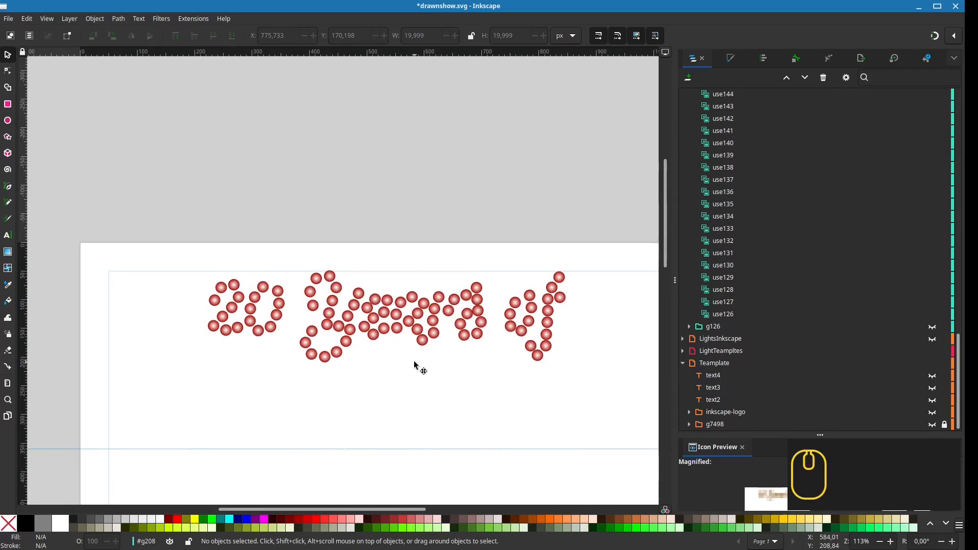
scroll(414, 362, "down", 1)
left_click_drag(327, 284, 373, 366)
left_click(823, 372)
scroll(823, 371, "down", 15)
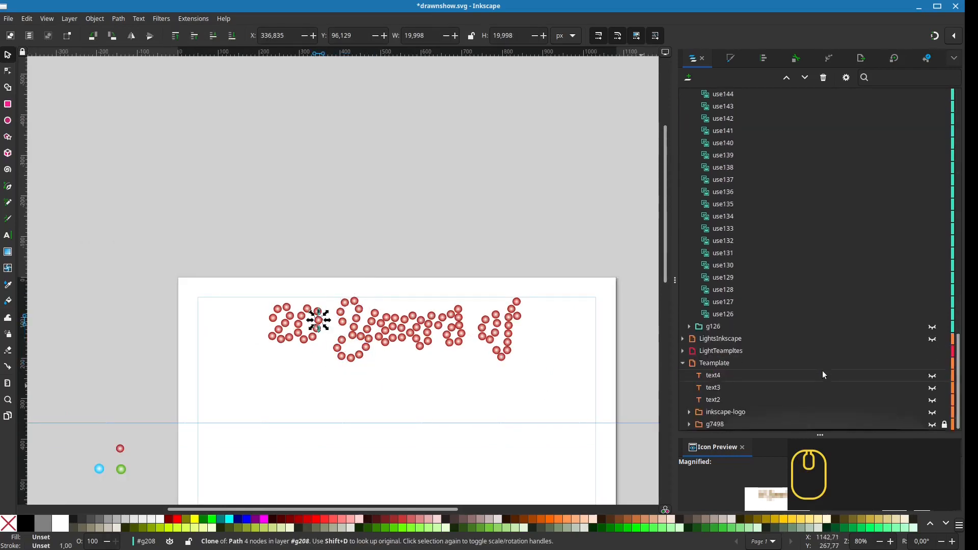
Show the "20 Years of" template text again, hide the lights group, and select the text.
left_click(932, 400)
scroll(861, 154, "up", 15)
left_click(933, 106)
left_click(408, 331)
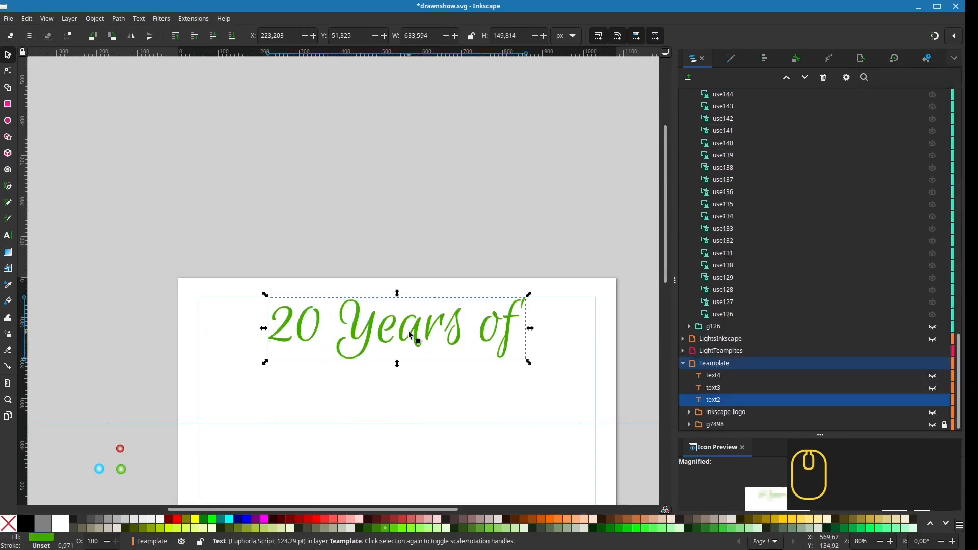
Set the spacing between letters of the "20 Years of" template text to 20 px.
left_click(7, 235)
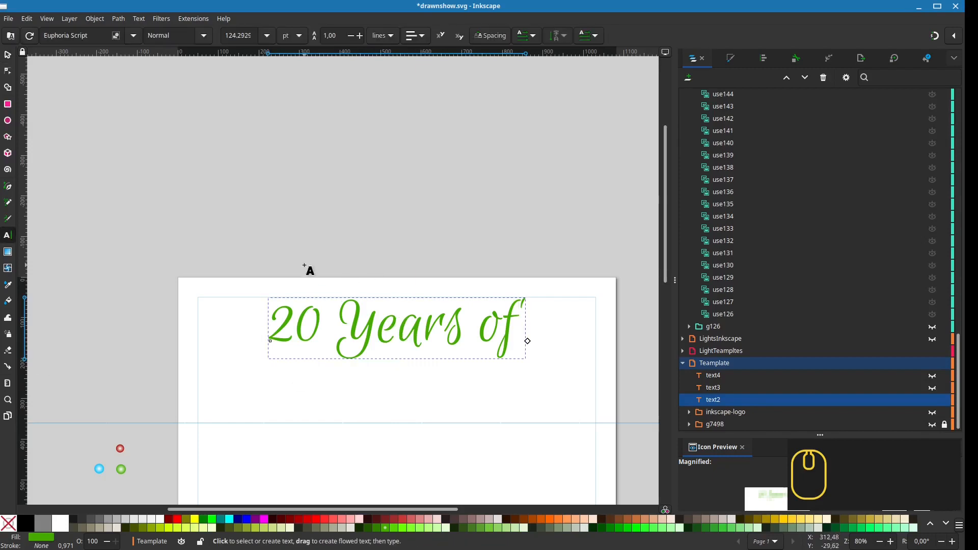
left_click(489, 35)
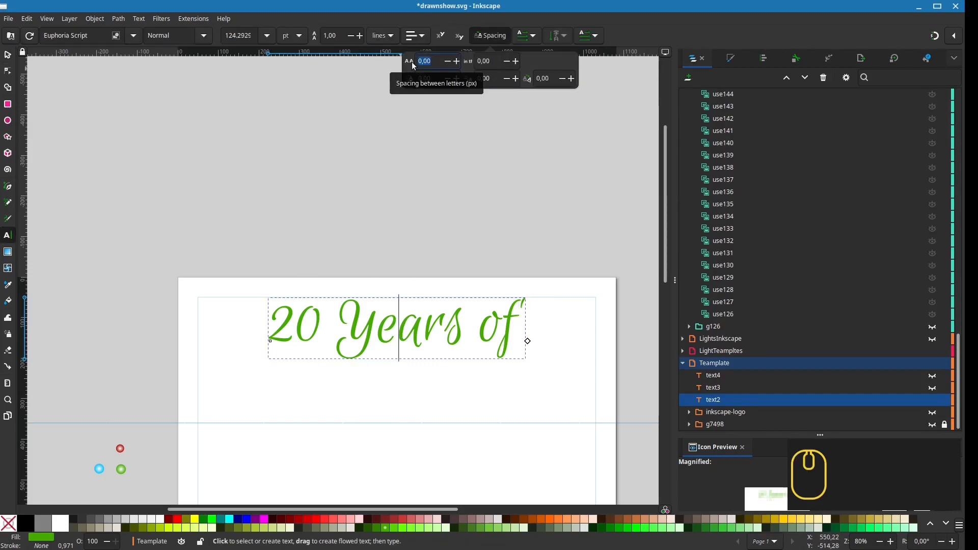
type("50")
key("Tab")
type("10")
key("Tab")
left_click_drag(419, 57, 420, 54)
type("20")
key("Tab")
left_click(7, 55)
Centre the widened template text horizontally relative to the page.
left_click(763, 59)
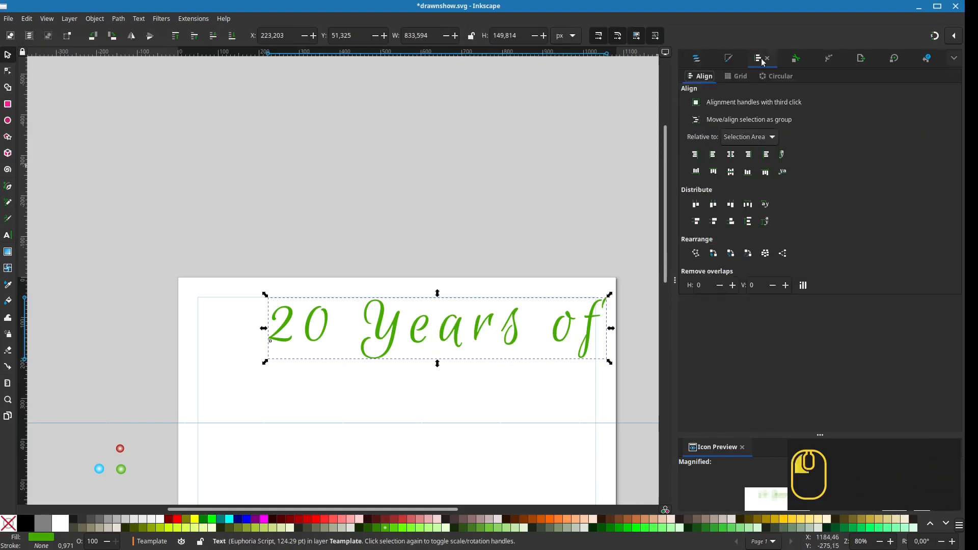
left_click(744, 136)
left_click(734, 109)
left_click(739, 154)
Show the red lights group and move the lights of the "2" onto the widened template's 2.
left_click(695, 58)
scroll(785, 362, "up", 20)
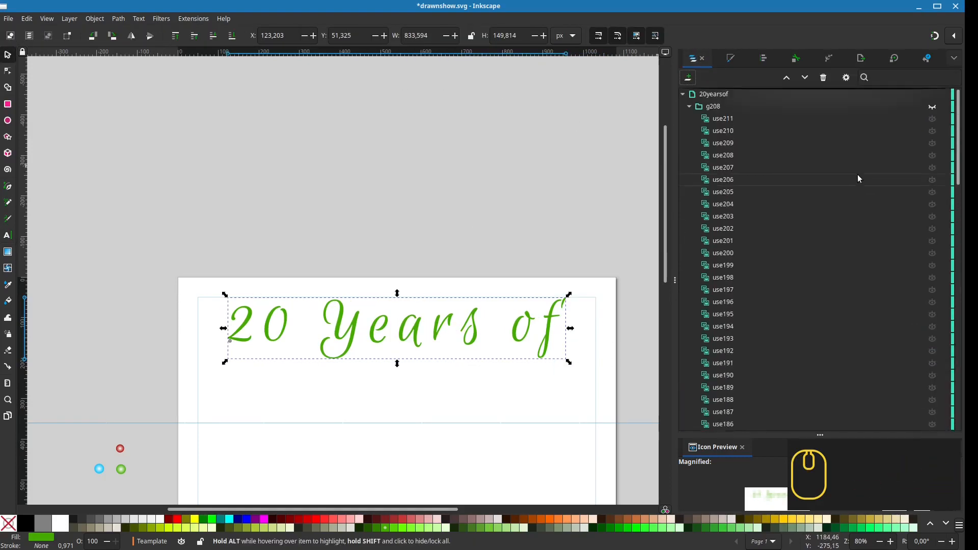
left_click(932, 107)
scroll(219, 321, "up", 2)
scroll(355, 333, "up", 1)
double_click(354, 336)
left_click_drag(294, 398, 383, 264)
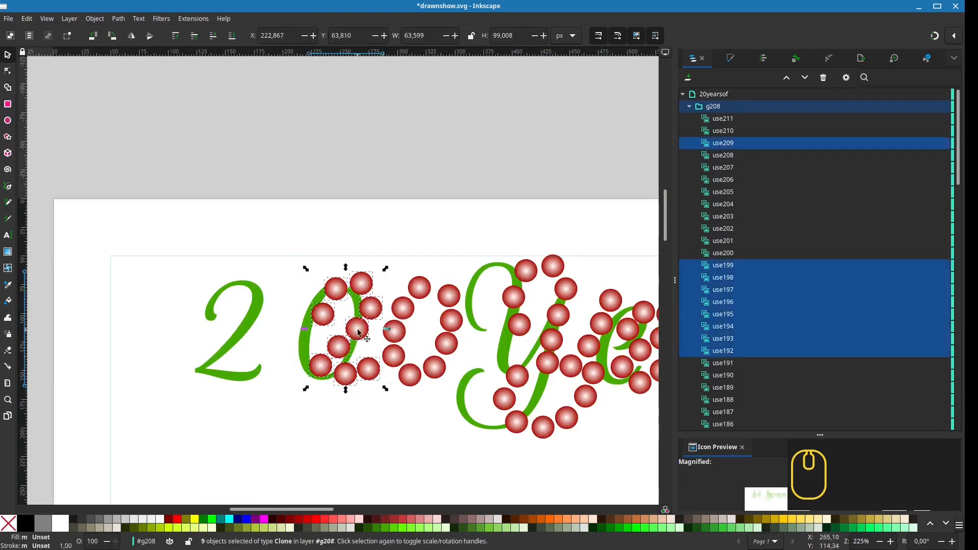
left_click_drag(356, 328, 240, 328)
Move the lights of the "0" and the "Y" onto their letters in the widened template.
left_click_drag(385, 403, 468, 254)
left_click_drag(353, 424, 472, 250)
left_click_drag(444, 343, 352, 340)
left_click_drag(423, 360, 314, 338)
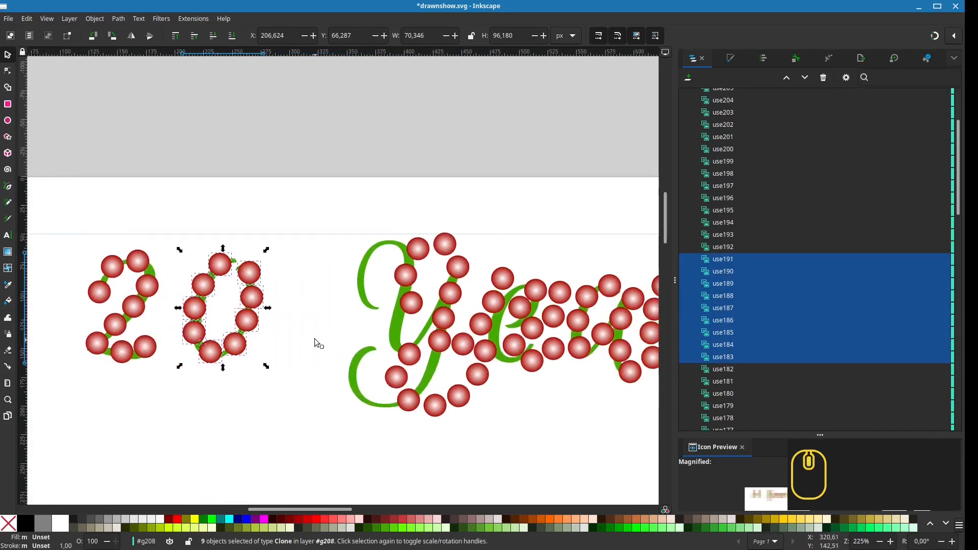
left_click_drag(352, 420, 524, 221)
left_click_drag(508, 284, 462, 284)
left_click_drag(521, 427, 358, 396)
Collect all lights of the "e" in "Years" and move them onto the template's e.
left_click(351, 313)
left_click(370, 330, "shift")
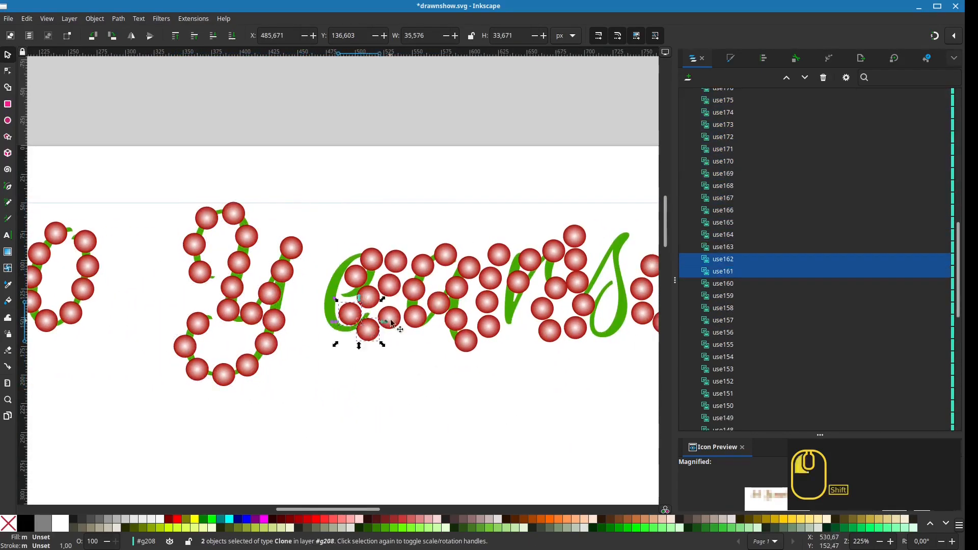
left_click(390, 318, "shift")
left_click(369, 296, "shift")
left_click(373, 259, "shift")
left_click_drag(397, 262, 375, 260)
left_click_drag(409, 354, 281, 366)
Collect all lights of the "f" in "of" and move them onto the template's f.
left_click_drag(595, 380, 406, 365)
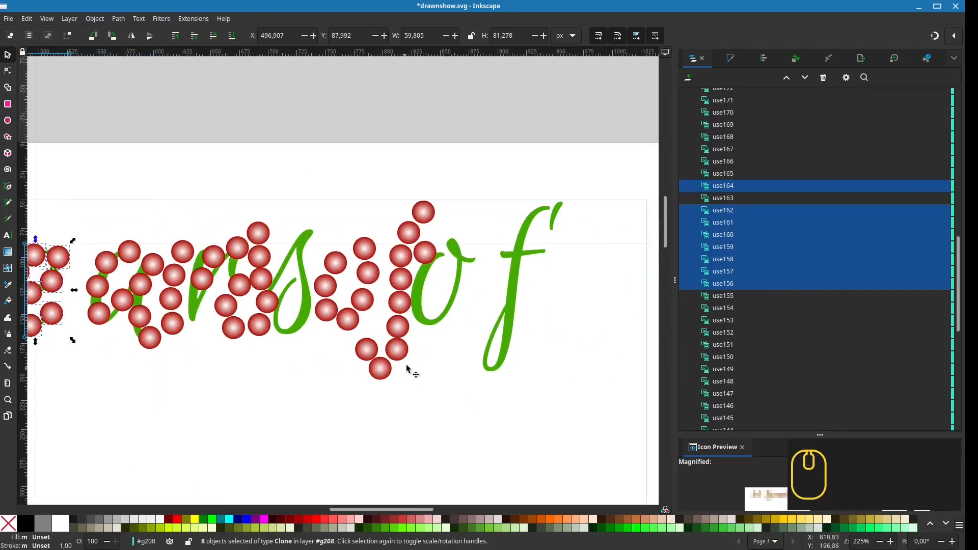
left_click_drag(387, 182, 490, 324)
left_click(395, 353, "shift")
left_click(382, 368, "shift")
left_click(368, 350, "shift")
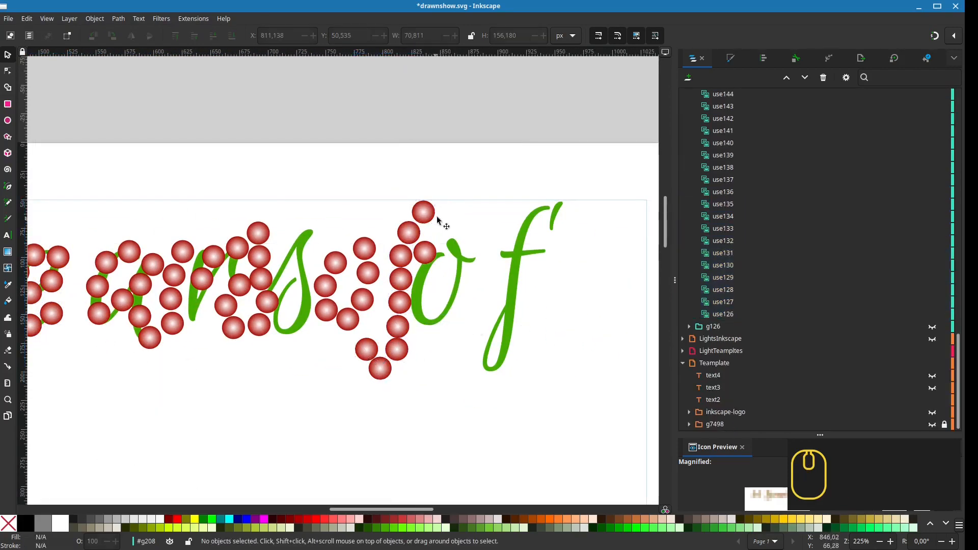
left_click_drag(442, 181, 382, 366)
left_click(383, 369, "shift")
left_click(368, 350, "shift")
left_click_drag(394, 309, 504, 306)
left_click_drag(314, 222, 319, 228)
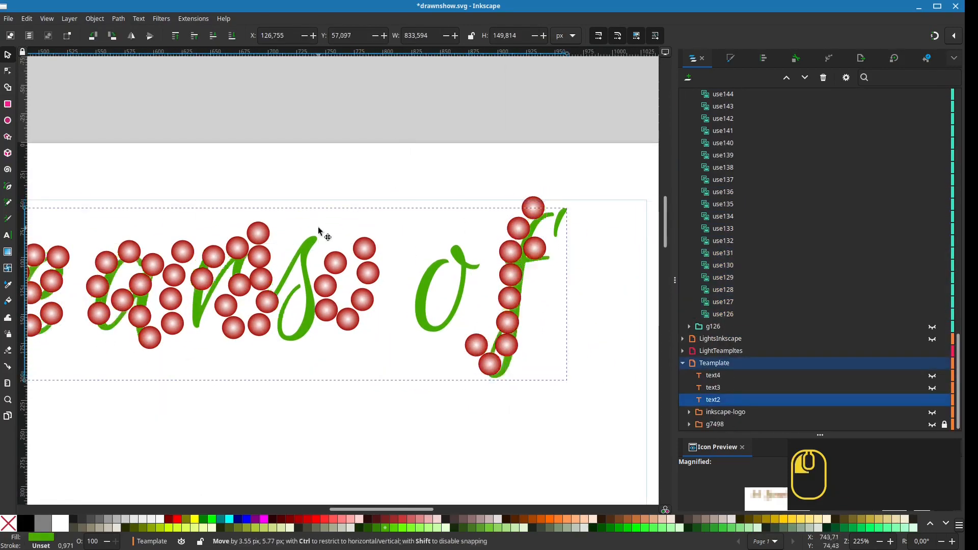
key("ctrl+z")
left_click(332, 261)
left_click_drag(376, 322, 341, 254)
key("ctrl+z")
Move the lights of the "o" in "of" and of the "s" in "Years" onto their template letters.
left_click(339, 262)
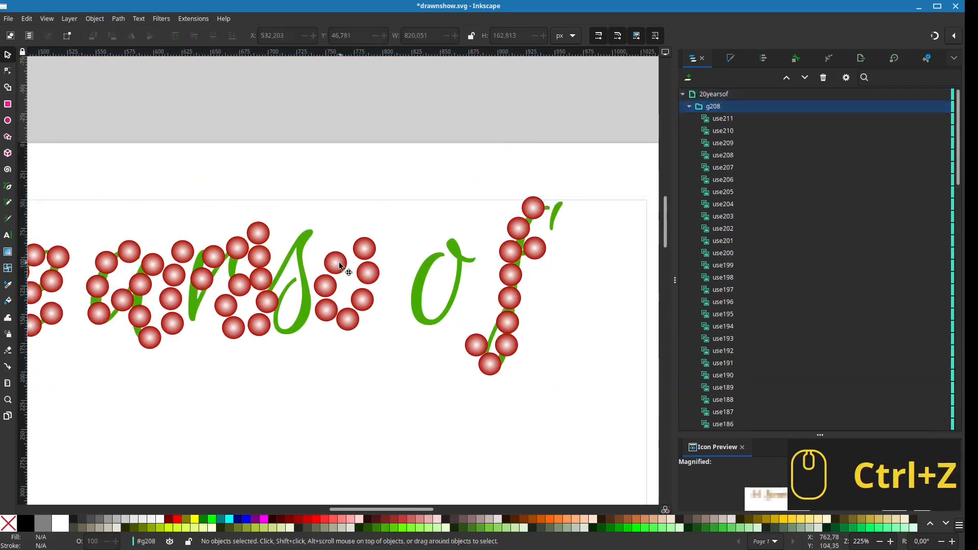
left_click_drag(306, 344, 457, 245)
scroll(363, 314, "left", 6)
left_click(349, 306)
left_click(381, 258, "shift")
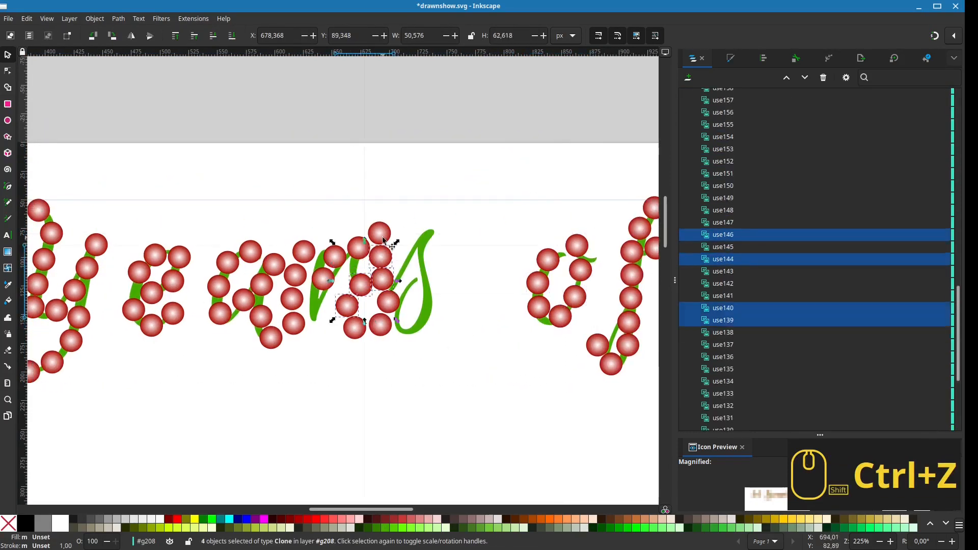
left_click(382, 236, "shift")
left_click(360, 249, "shift")
left_click(353, 327, "shift")
left_click(379, 327, "shift")
left_click(391, 301, "shift")
left_click_drag(391, 300, 440, 299)
Collect the six lights of the "r" in "Years" and move them onto the template's r.
scroll(340, 305, "left", 2)
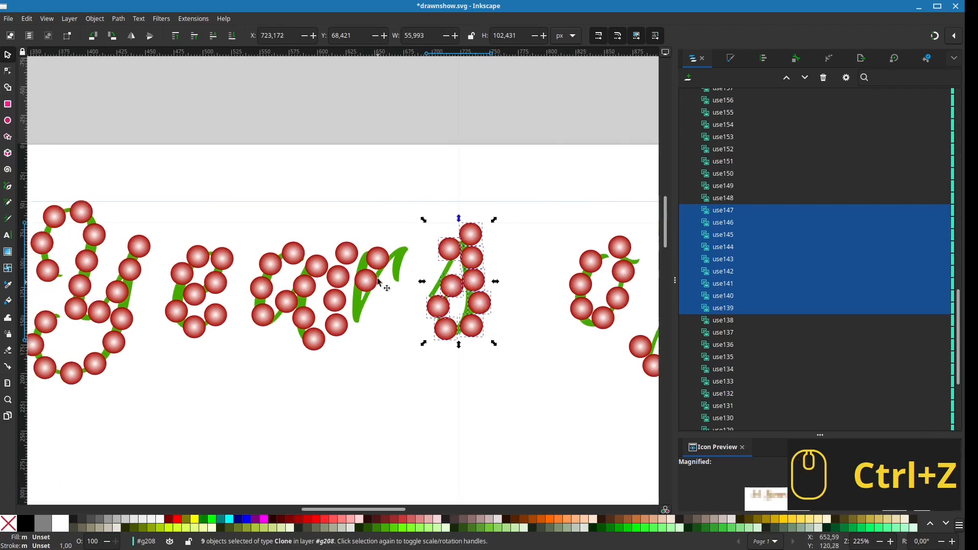
left_click(336, 325)
left_click(335, 300, "shift")
left_click(338, 276, "shift")
left_click(346, 254, "shift")
left_click(366, 281, "shift")
left_click(376, 257, "shift")
left_click_drag(377, 256, 384, 280)
left_click(394, 209)
left_click(401, 262)
scroll(411, 339, "down", 3)
left_click(412, 340)
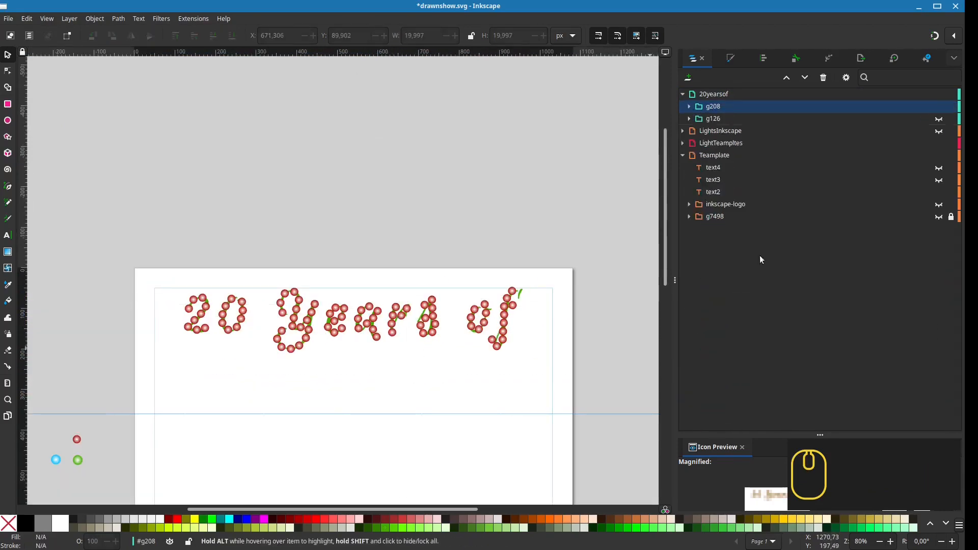
Hide the "20 Years of" template text and move the surplus inner light of the "s" out above the page.
left_click(940, 192)
scroll(501, 362, "down", 2)
scroll(501, 362, "left", 1)
left_click_drag(464, 264, 431, 209)
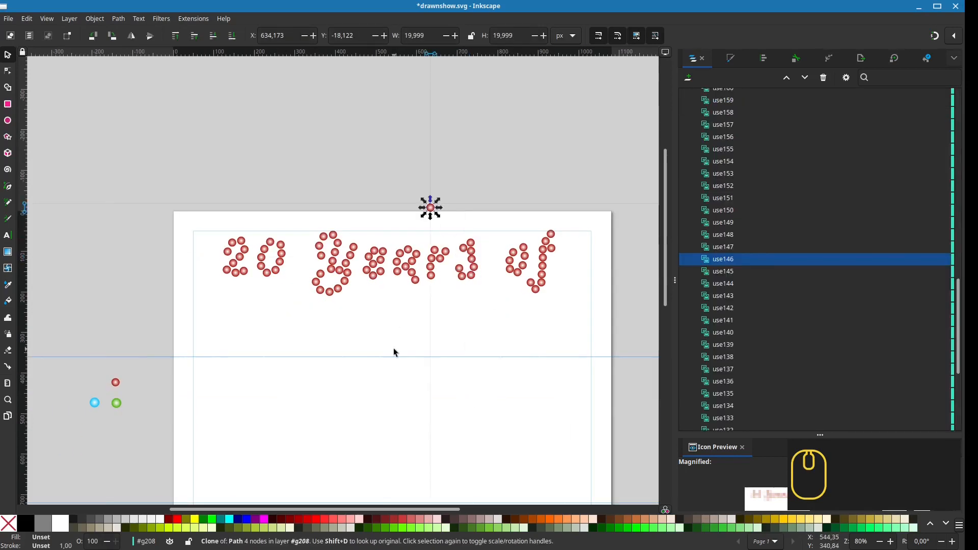
Rearrange the lights of the "e" in "Years" and fit the spare light from above the page into it.
scroll(394, 352, "up", 2)
left_click_drag(361, 306, 365, 273)
left_click_drag(352, 290, 348, 300)
left_click_drag(377, 296, 369, 296)
key("ctrl+z")
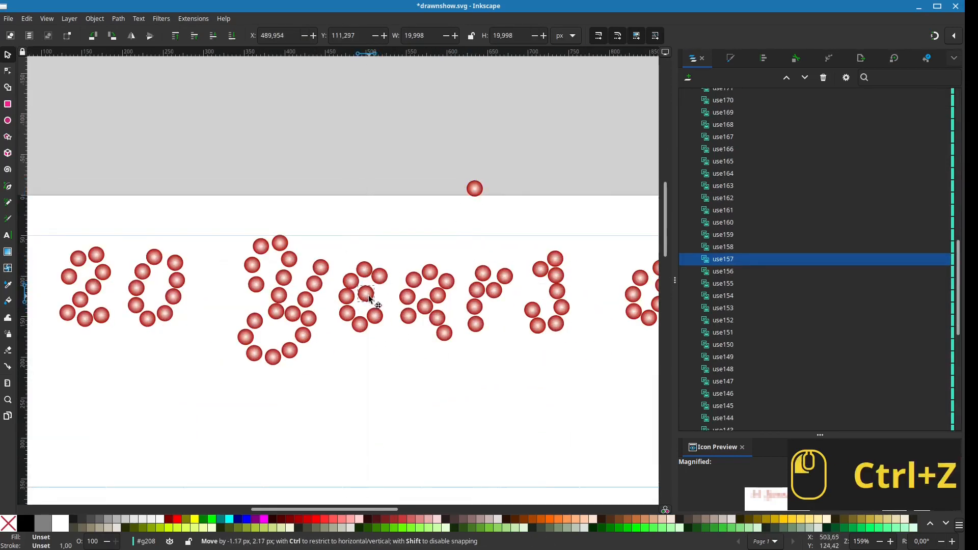
scroll(386, 284, "up", 2)
left_click_drag(573, 81, 386, 241)
scroll(386, 241, "down", 4)
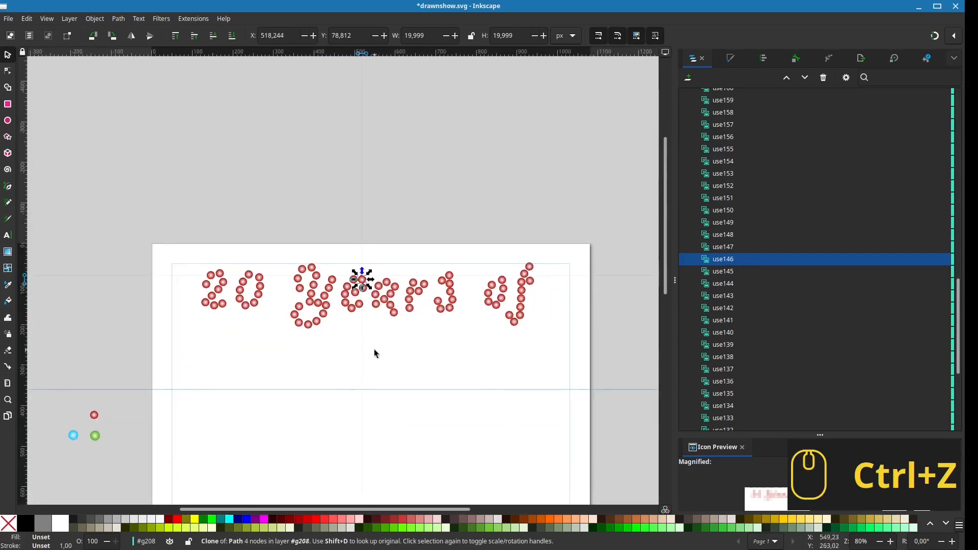
Reposition individual lights of the "a" in "Years" to open up its bowl and even out the spacing.
scroll(375, 351, "up", 2)
left_click(379, 320)
left_click_drag(360, 304, 356, 304)
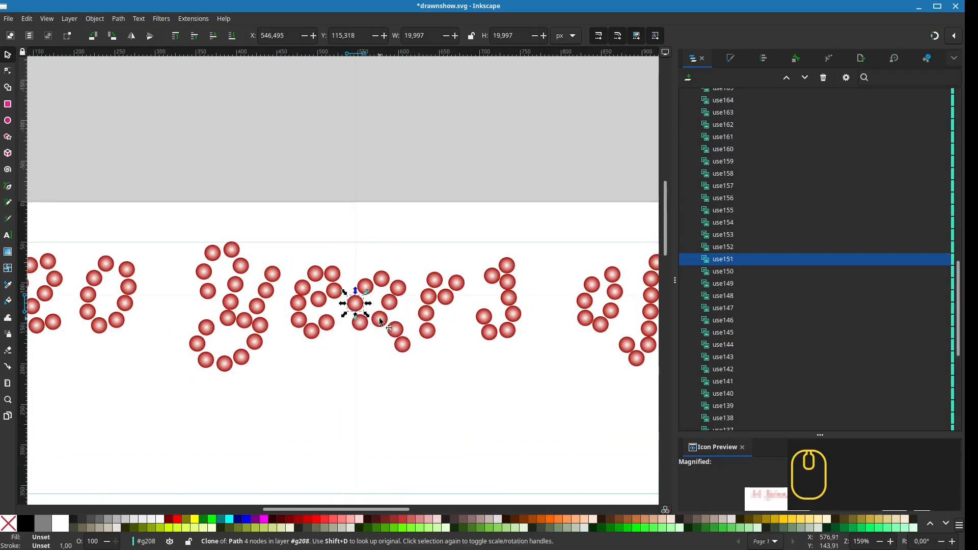
scroll(444, 354, "down", 2)
scroll(551, 285, "up", 2)
Duplicate the light at the end of the "f" crossbar and place the copy between the "o" and the "f".
left_click(551, 281)
key("ctrl+d")
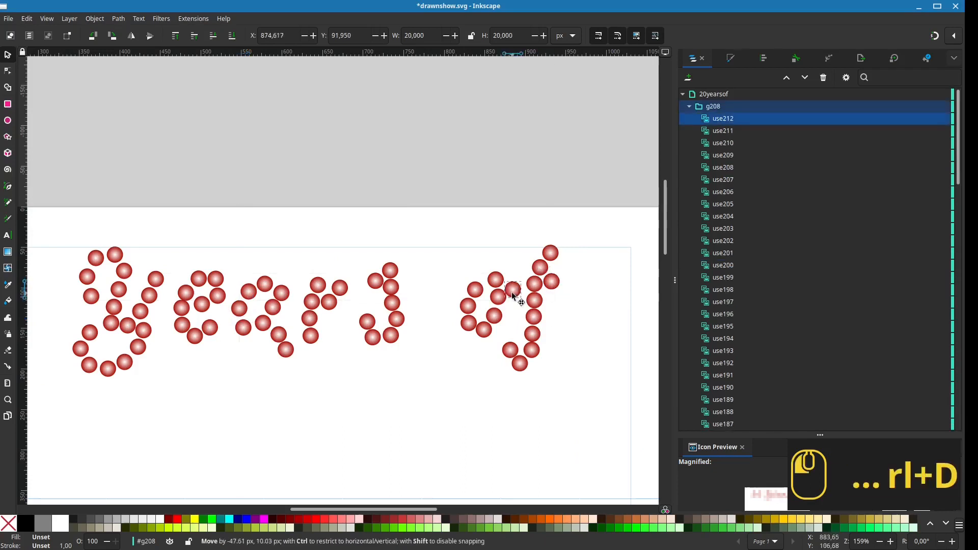
left_click_drag(551, 282, 520, 300)
scroll(510, 364, "down", 2)
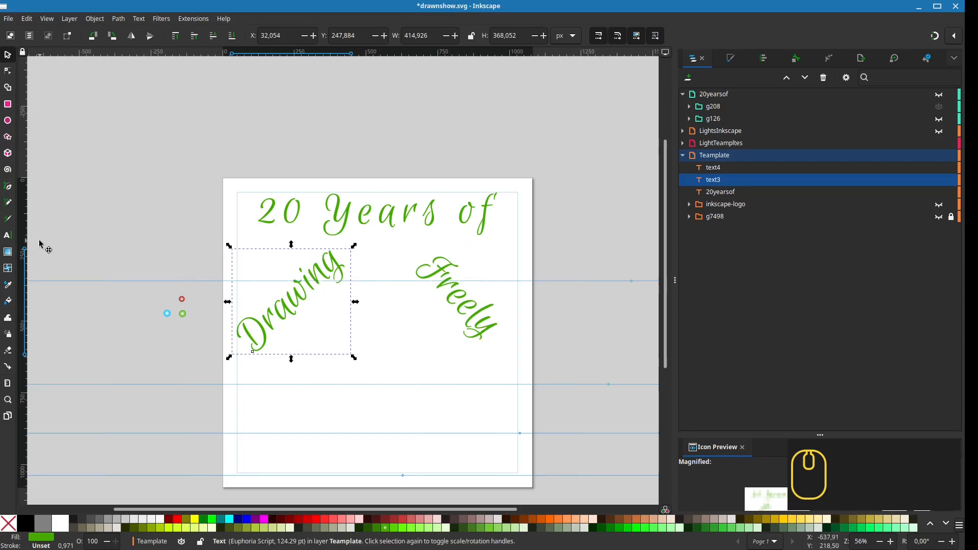
Set the spacing between letters of the slanted "Drawing" template text to 20.
left_click(12, 235)
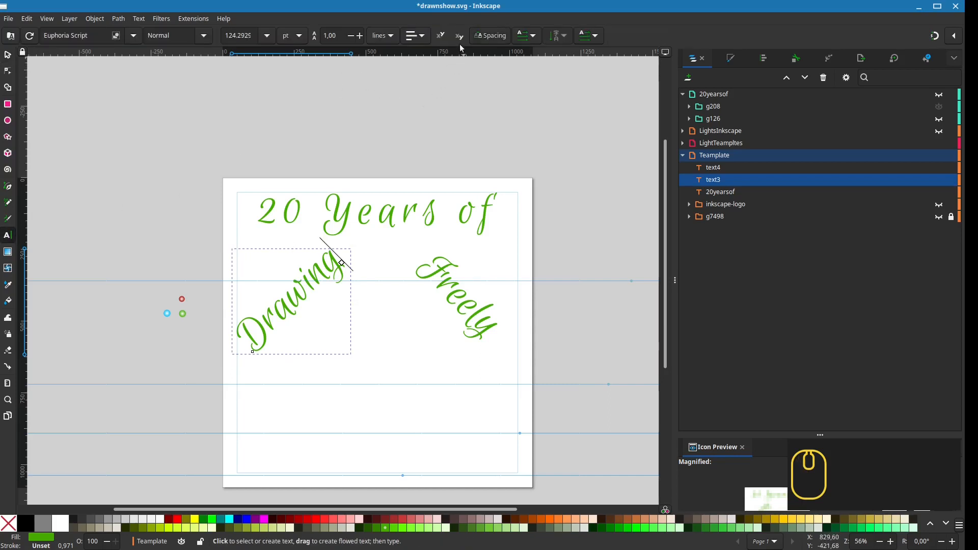
left_click(477, 37)
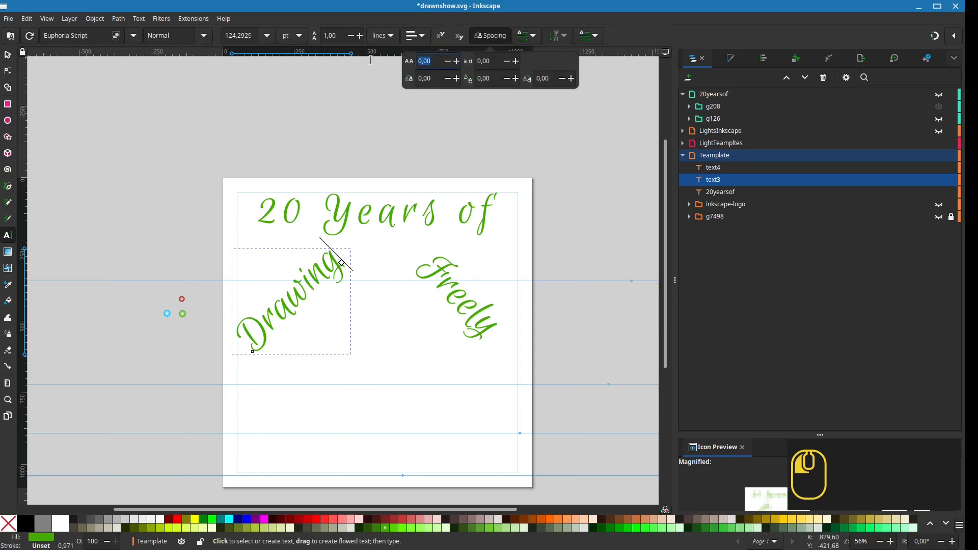
type("20,00")
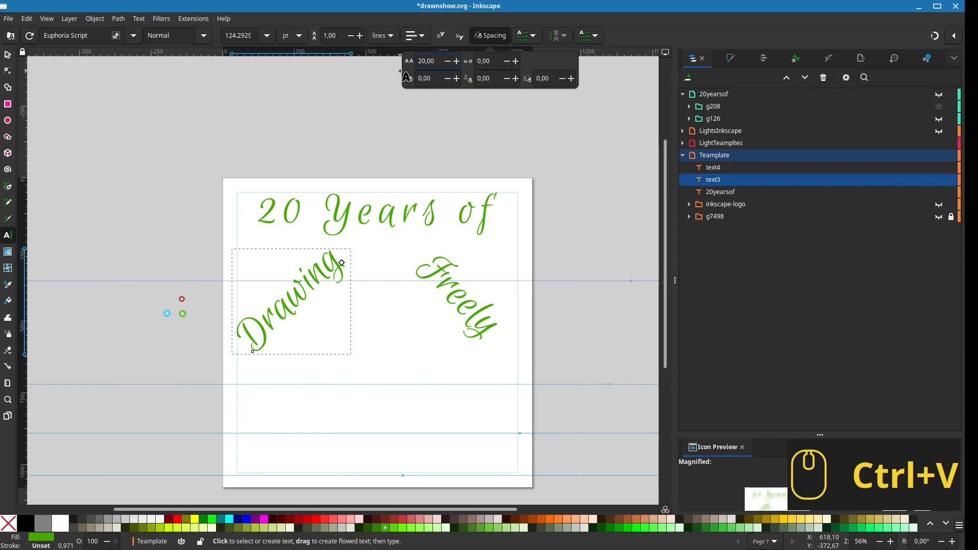
key("Return")
Set the spacing between letters of the slanted "Freely" template text to 20.
left_click(433, 320)
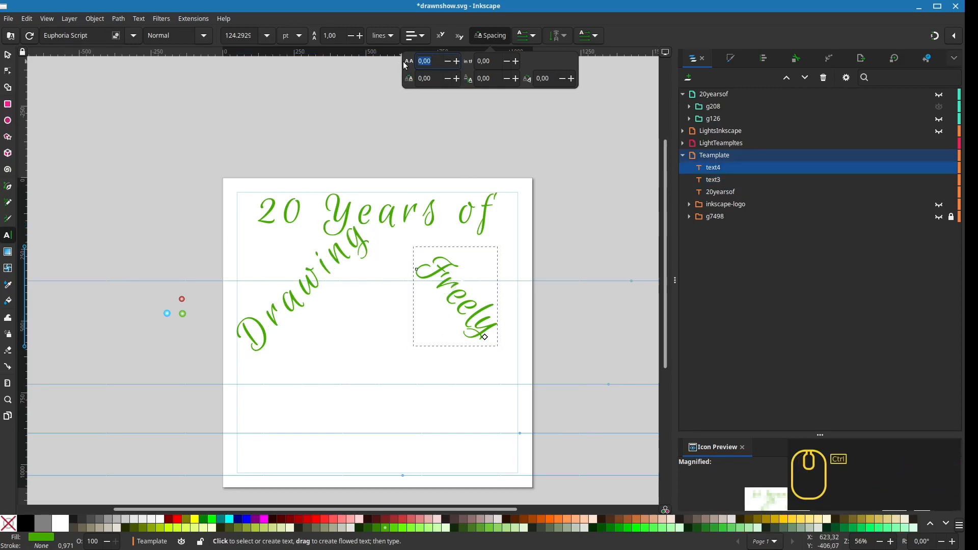
type("20,00")
key("Return")
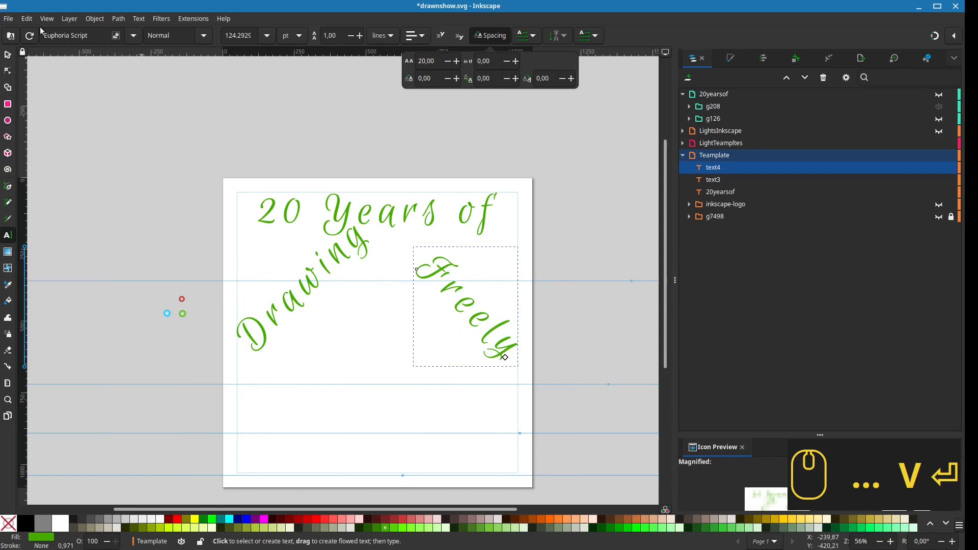
left_click(8, 57)
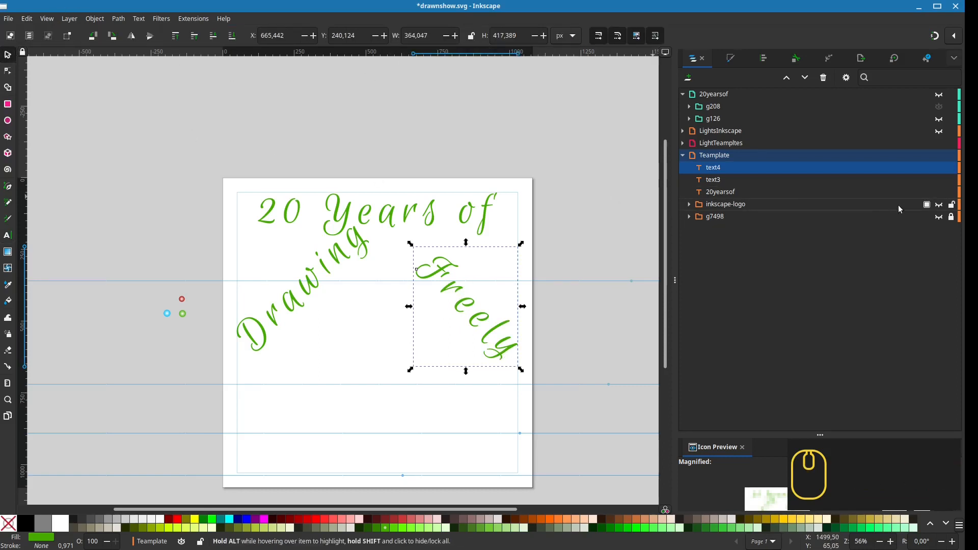
Show the inkscape-logo template and fit the texts along its slopes, moving and rotating "Drawing" and moving "Freely" closer to the peak.
left_click(940, 205)
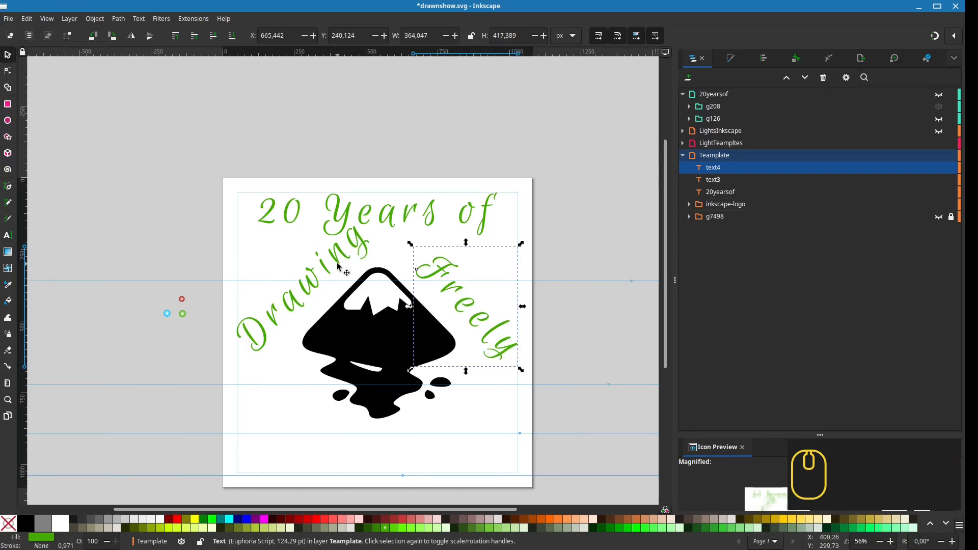
left_click_drag(295, 305, 294, 320)
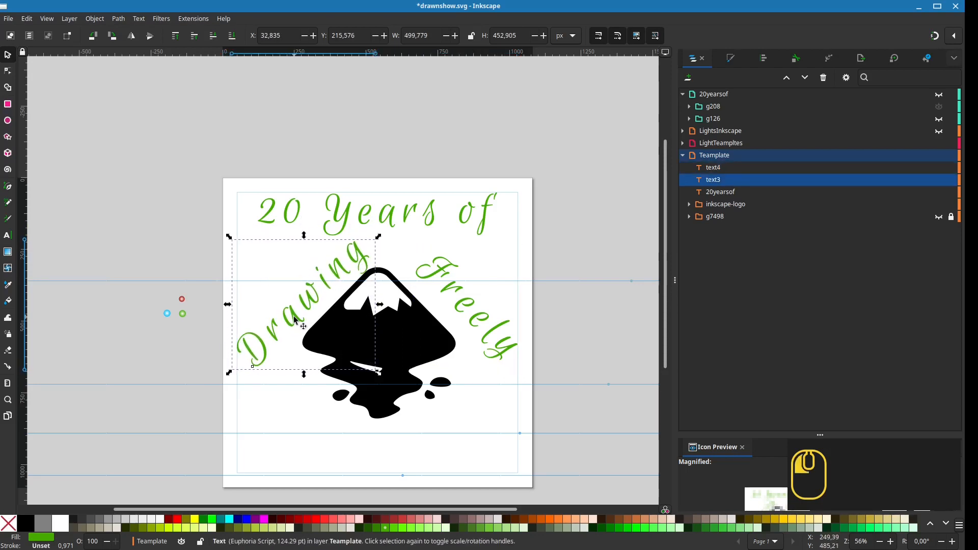
left_click_drag(376, 232, 374, 230)
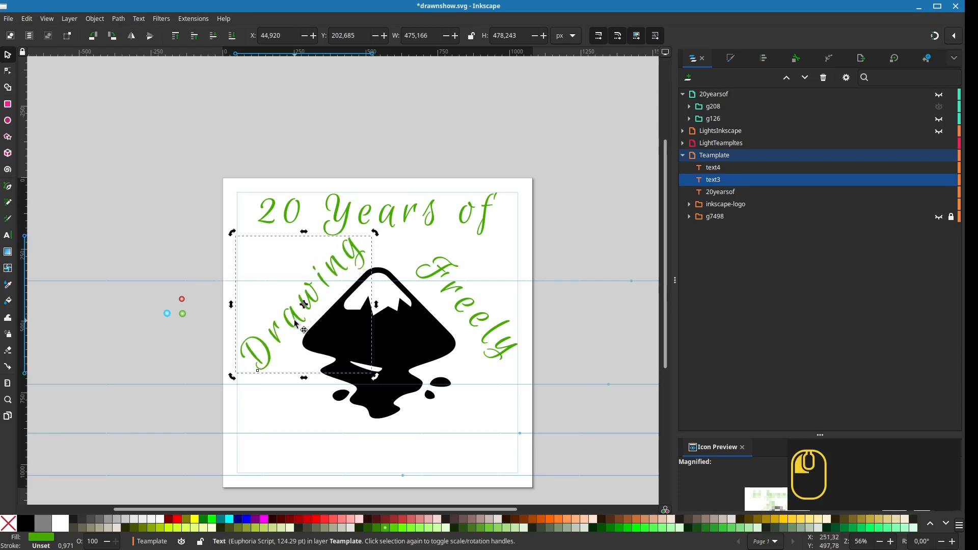
left_click_drag(295, 323, 293, 322)
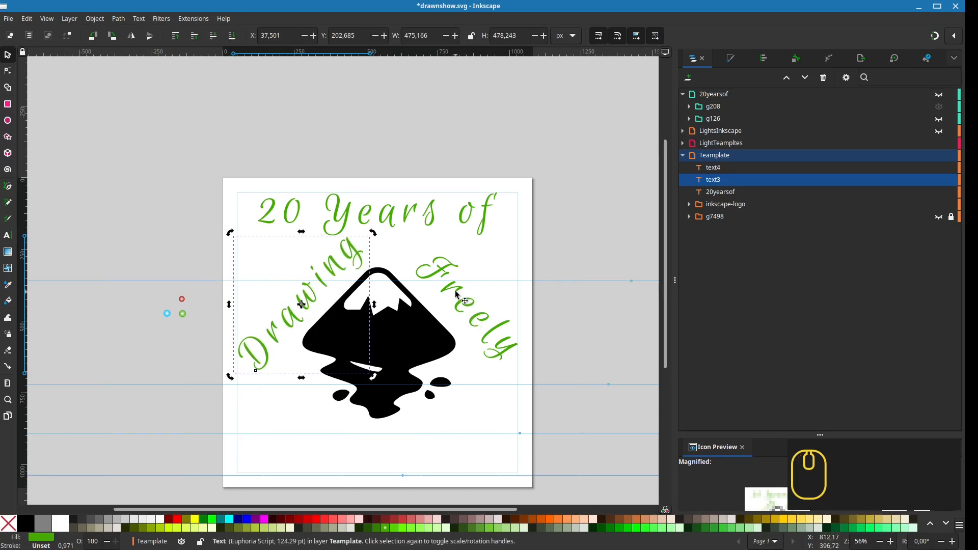
left_click_drag(456, 293, 440, 270)
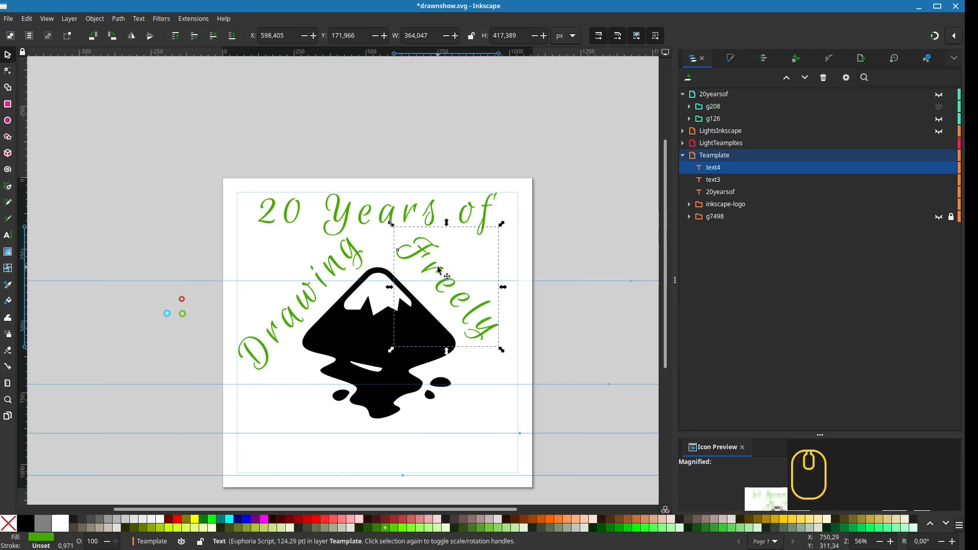
left_click(581, 308)
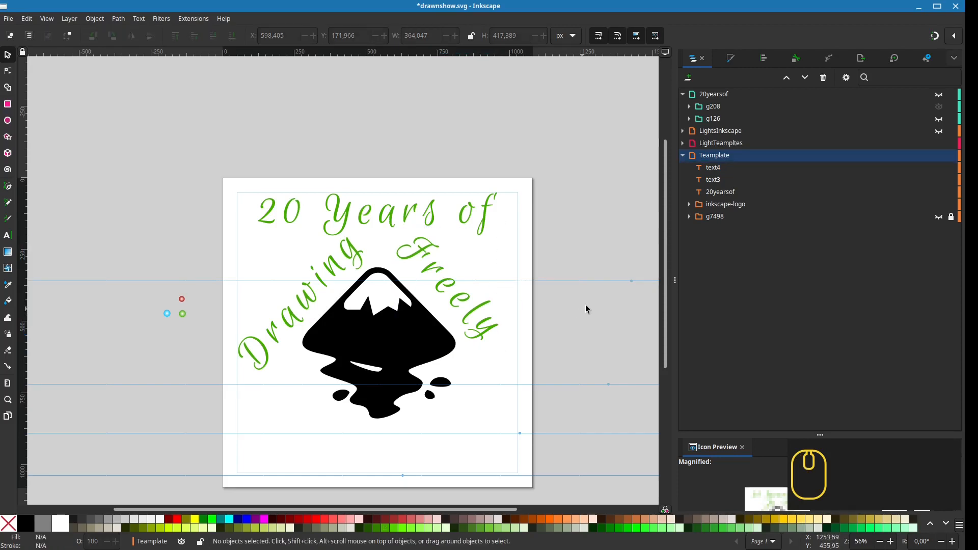
Show the 20yearsof layer with its red lights again together with the template texts and logo.
left_click(690, 107)
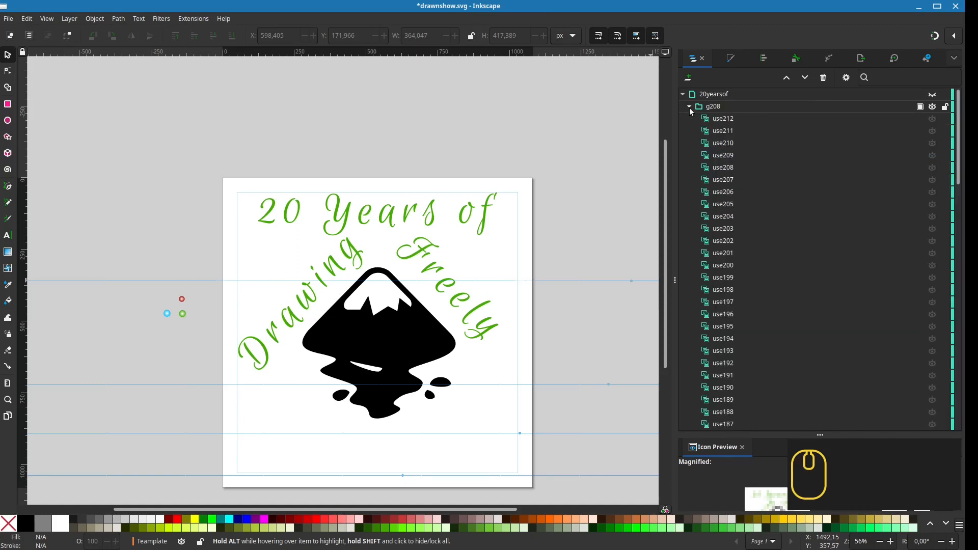
left_click(935, 99)
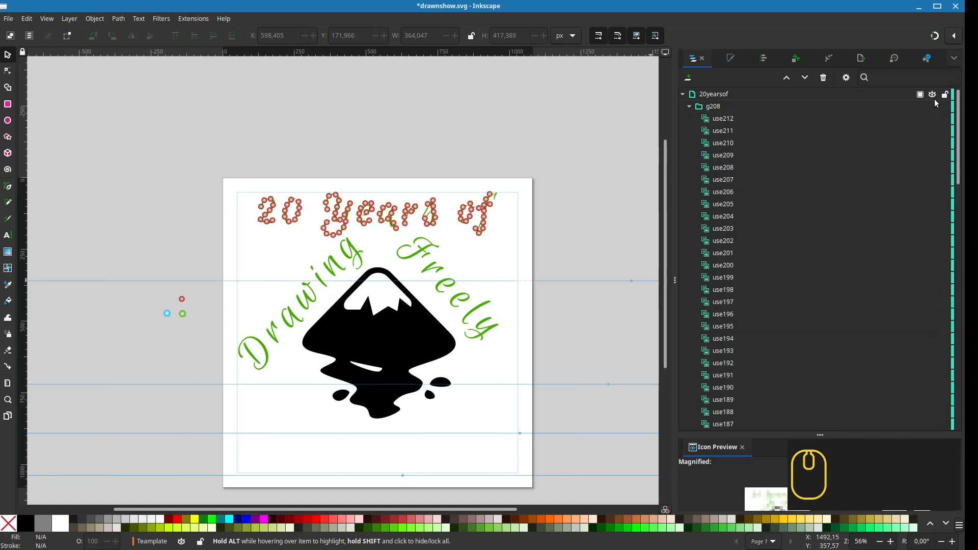
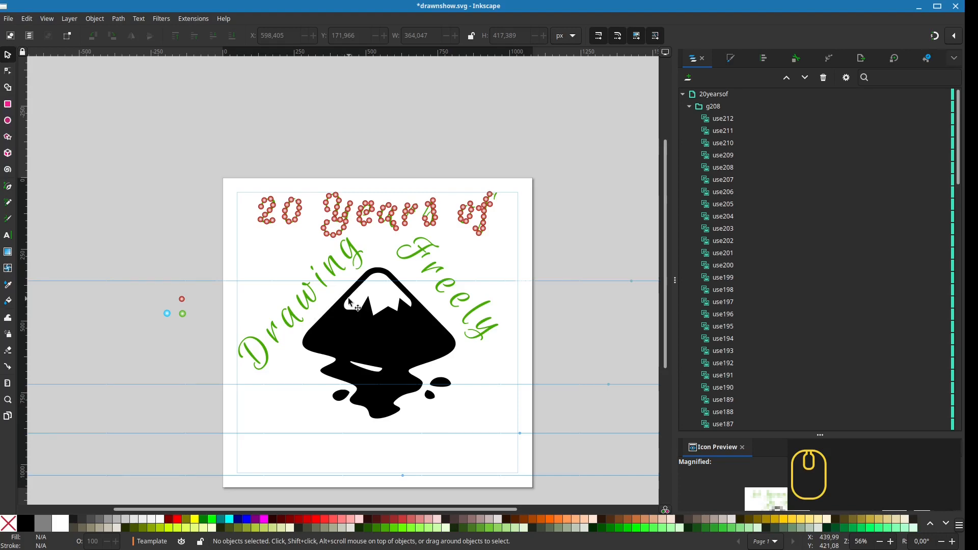
scroll(348, 301, "up", 2)
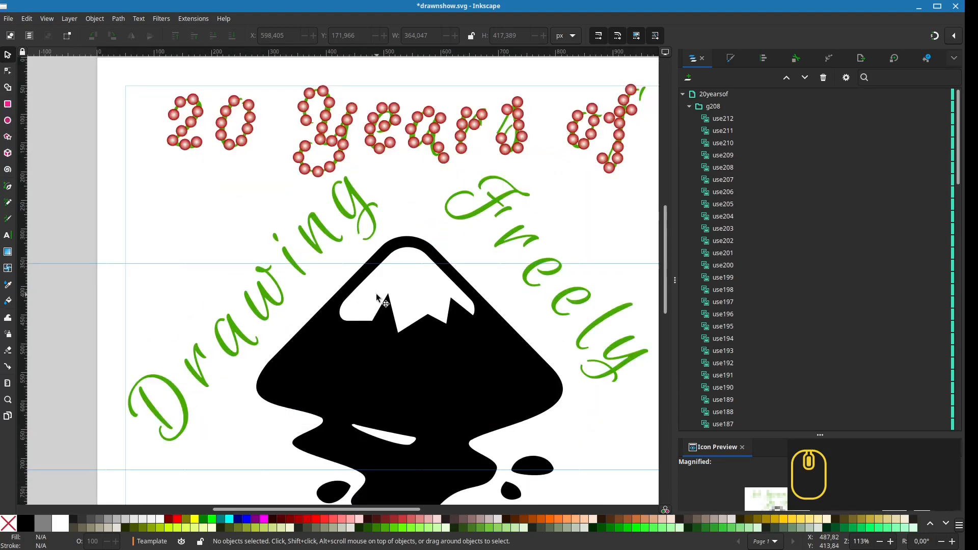
scroll(378, 298, "up", 1)
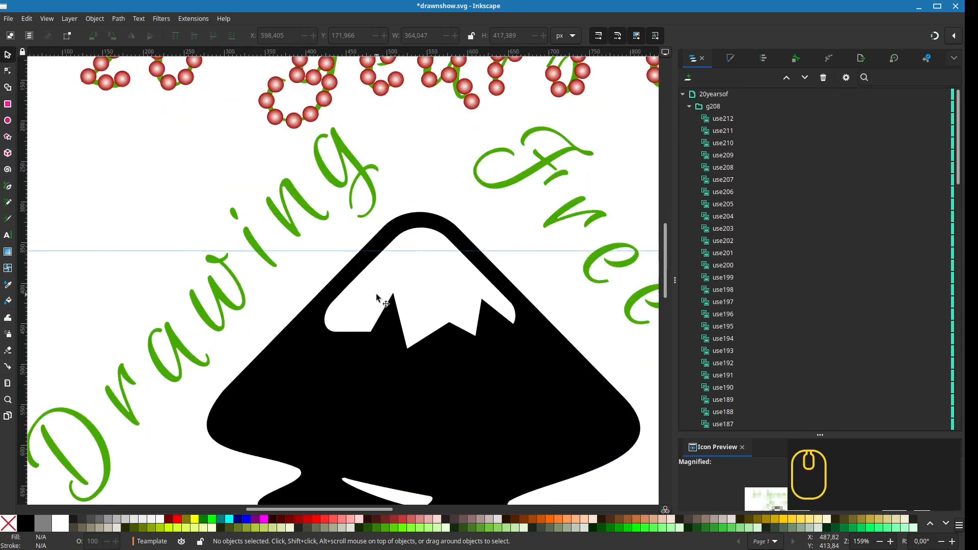
left_click_drag(476, 284, 463, 297)
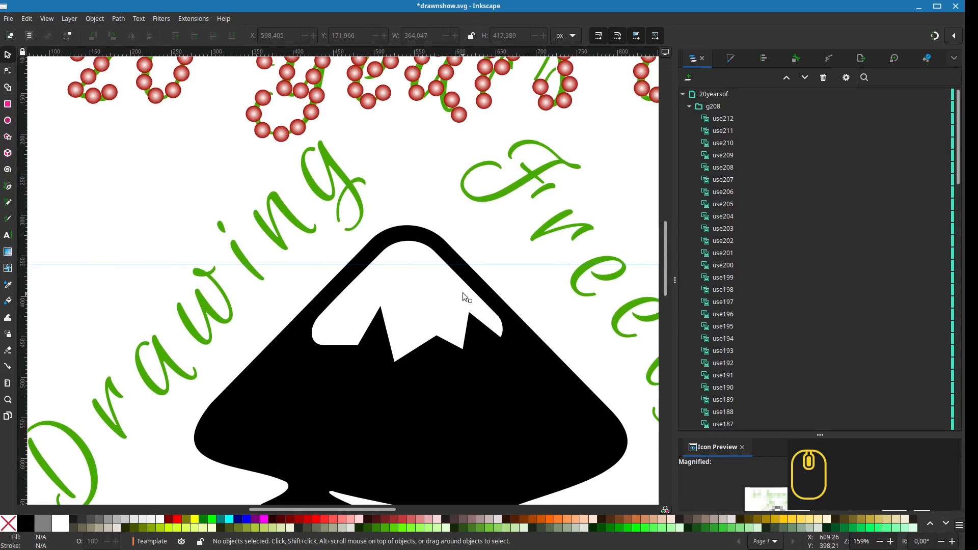
Add a new layer named Drawing above the 20yearsof layer.
left_click(688, 106)
left_click(683, 94)
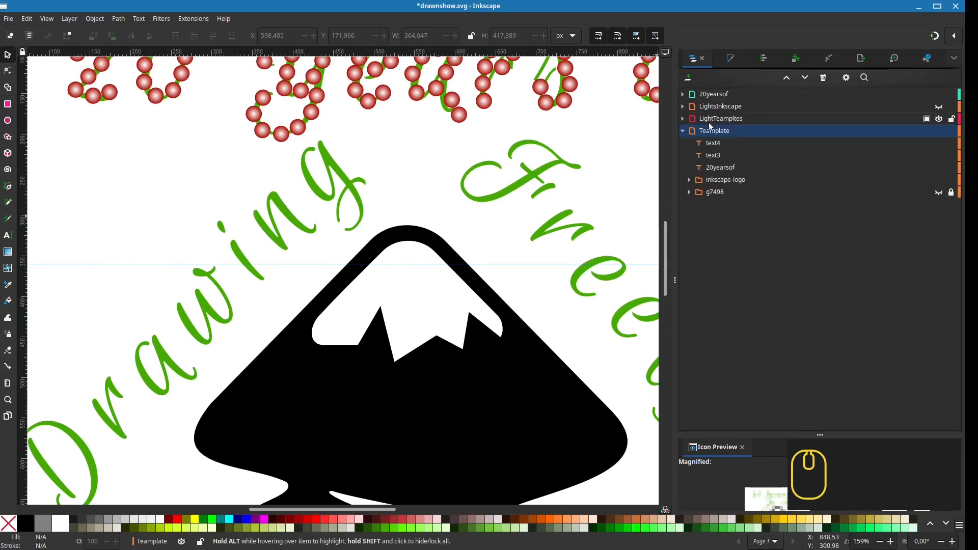
left_click(715, 96)
left_click(689, 78)
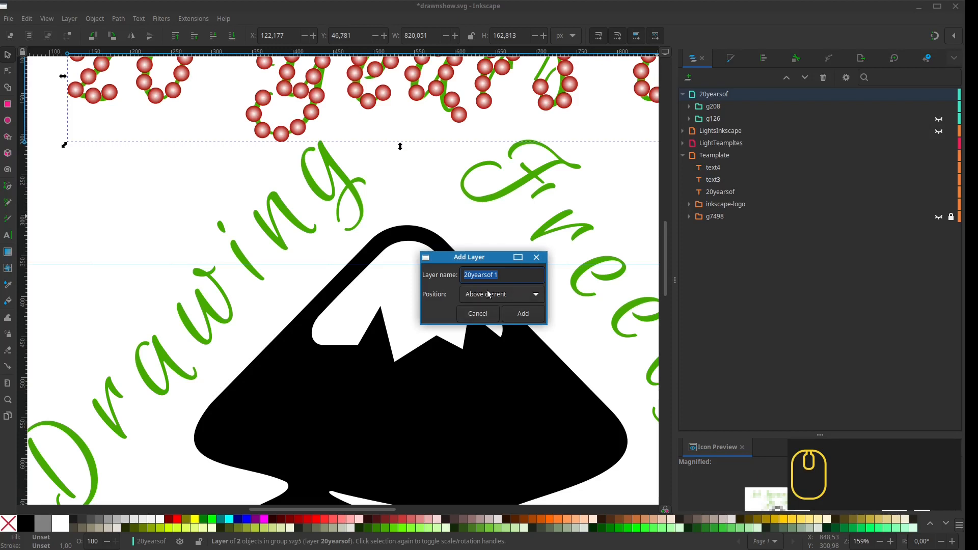
type("Drawing")
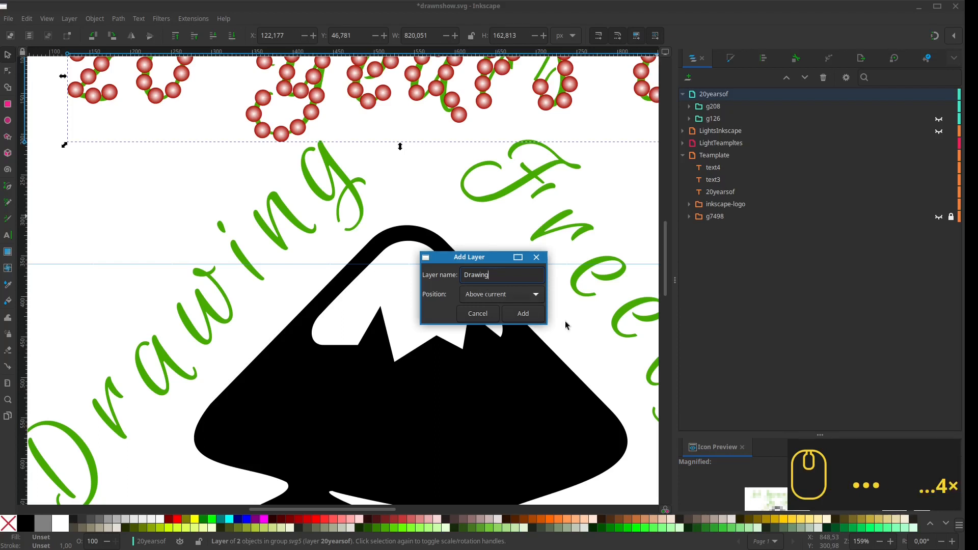
left_click(527, 320)
Add another layer named Freely above the Drawing layer.
left_click(688, 77)
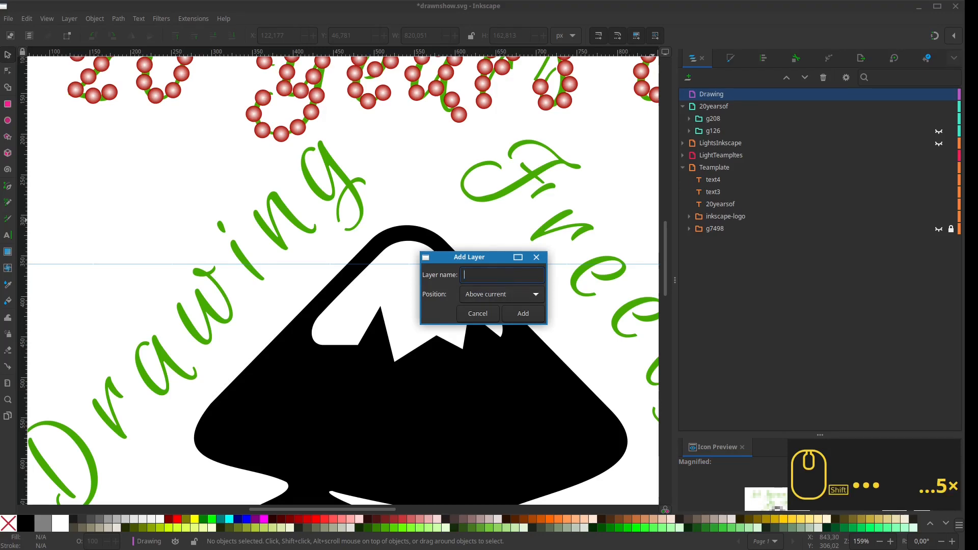
type("Fr")
type("eely")
Trace the stem of the slanted template letter D with the Pen tool and give the line a red stroke.
scroll(427, 225, "down", 2)
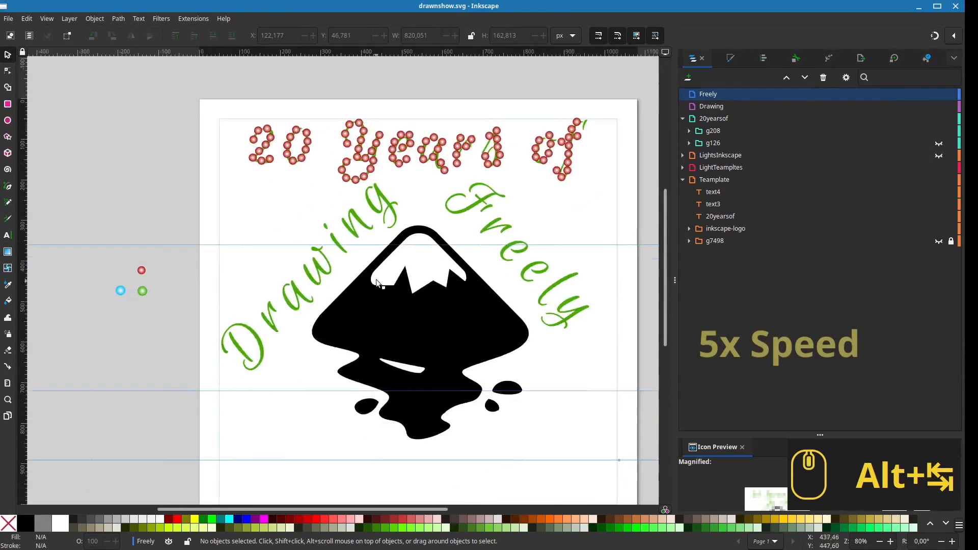
scroll(243, 322, "up", 4)
scroll(243, 322, "down", 1)
key("b")
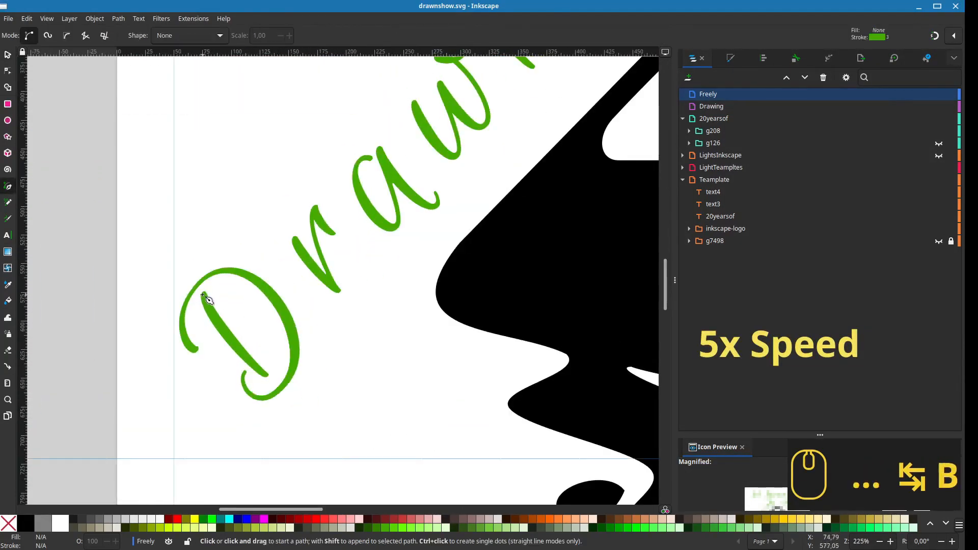
left_click_drag(203, 293, 208, 315)
left_click(266, 376)
key("Return")
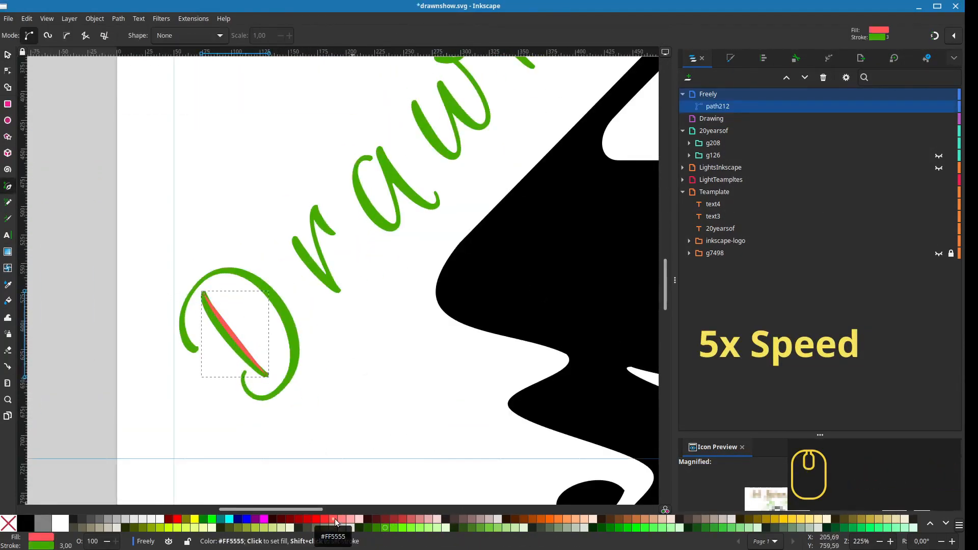
key("ctrl+z")
left_click(324, 520, "shift")
Trace the curved bowl of the D from its upper hook to its lower hook as a red curve without fill.
left_click_drag(195, 350, 181, 338)
left_click_drag(194, 287, 217, 269)
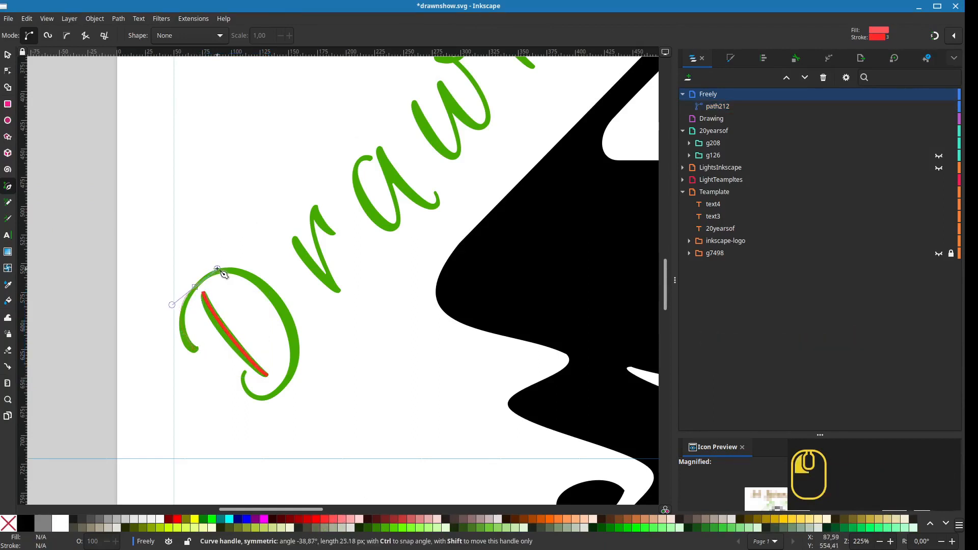
left_click_drag(274, 397, 258, 397)
key("Return")
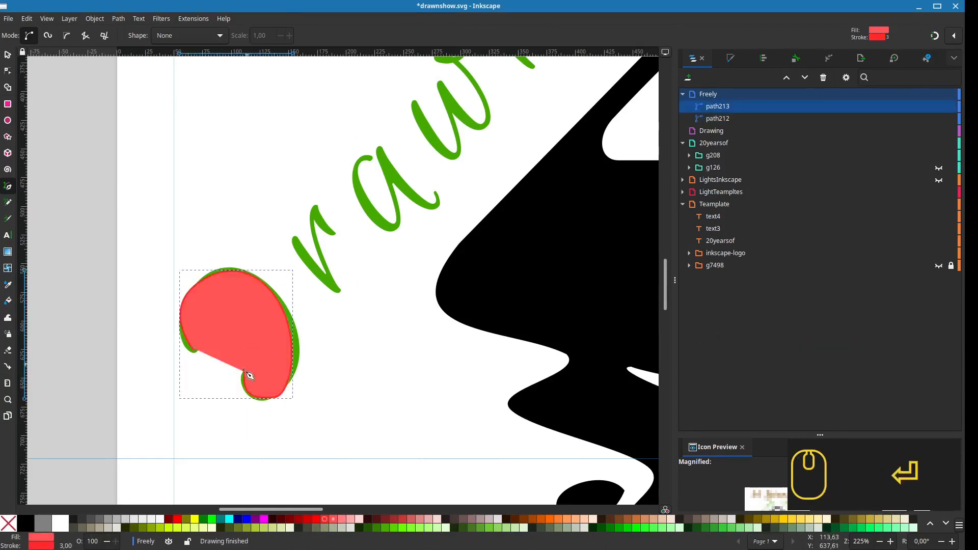
left_click(8, 523)
Put a duplicate of the slanted "Drawing" text and the two red D strokes into the Drawing layer, and hide the Teamplate layer.
left_click_drag(412, 325, 326, 419)
left_click_drag(378, 209, 299, 310)
left_click(8, 54)
left_click(317, 314)
key("n")
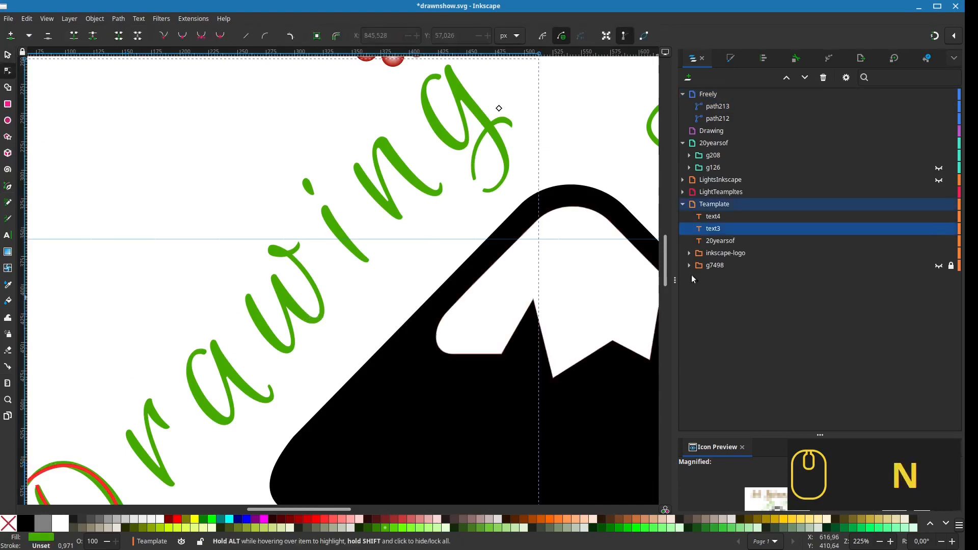
key("ctrl+d")
mouse_move(728, 218)
left_mouse_down()
mouse_move(762, 124)
mouse_move(726, 131)
left_mouse_up()
left_click_drag(725, 107, 728, 123)
left_click(312, 273)
scroll(312, 274, "down", 2)
left_click(939, 216)
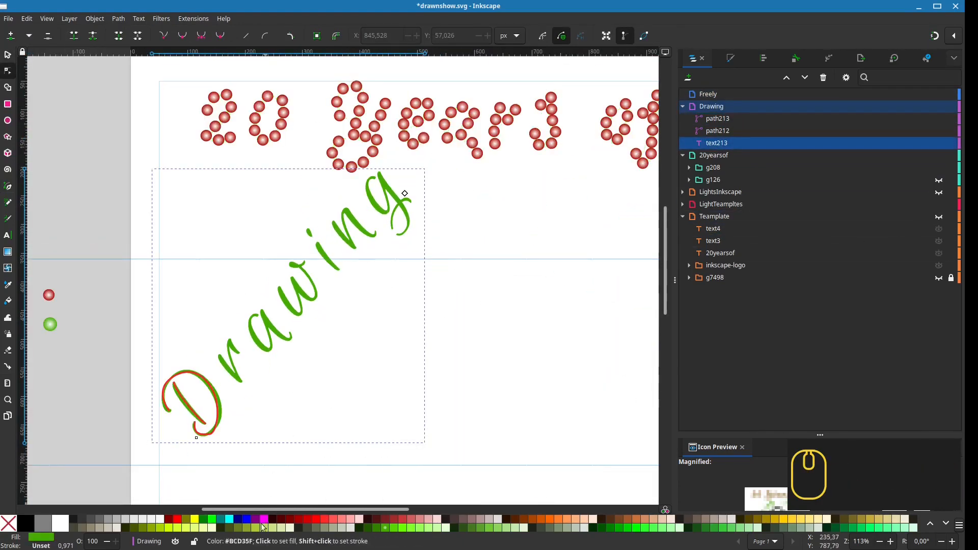
Recolour the duplicated "Drawing" text very dark red, then convert it to a path and split it into separate letter paths.
left_click(275, 517)
left_click(119, 18)
left_click(146, 31)
left_click(119, 19)
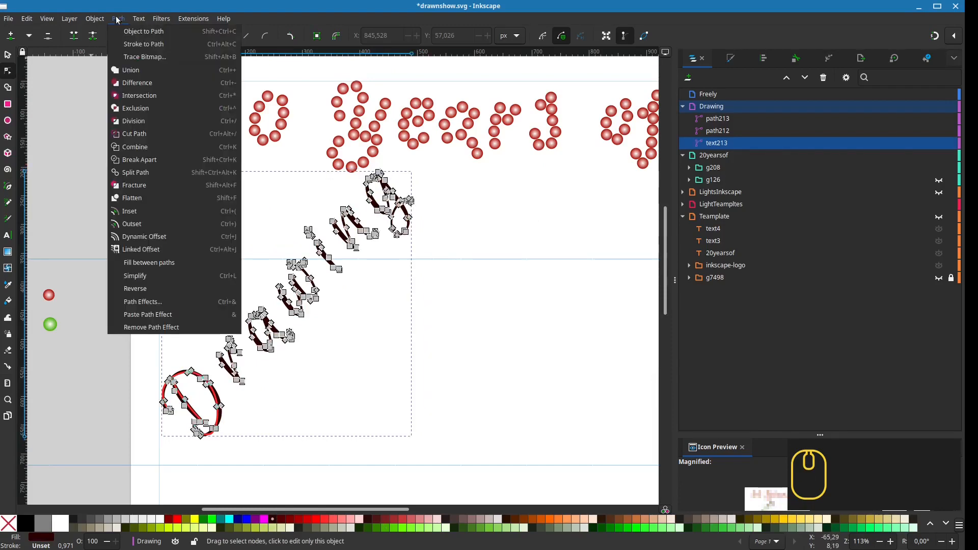
left_click(145, 171)
Trace the small flourish at the top of the w as a red curve without fill.
left_click(240, 229)
left_click_drag(440, 326, 352, 354)
left_click(207, 305)
scroll(199, 326, "up", 4)
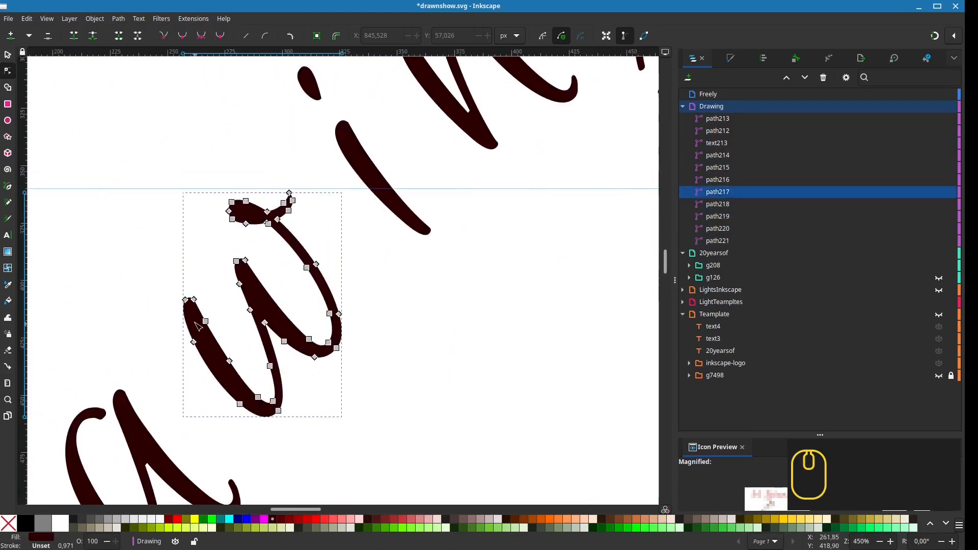
left_click(8, 186)
left_click_drag(284, 206, 289, 210)
key("Return")
left_click(8, 524, "shift")
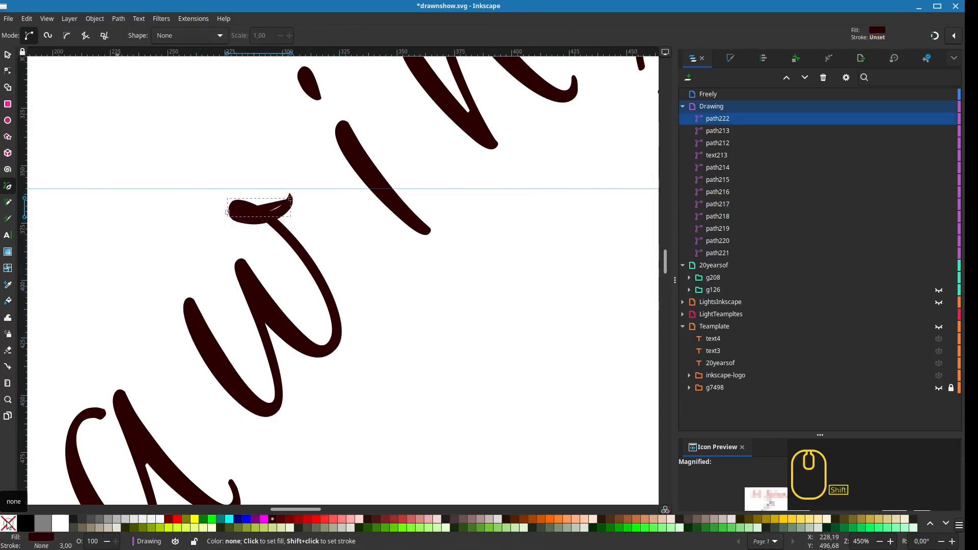
key("ctrl+z")
left_click(8, 524)
Trace the stem of the i with the Pen tool and give the line a red stroke.
left_click_drag(337, 268, 232, 438)
left_click(233, 301)
left_click(318, 401)
key("Return")
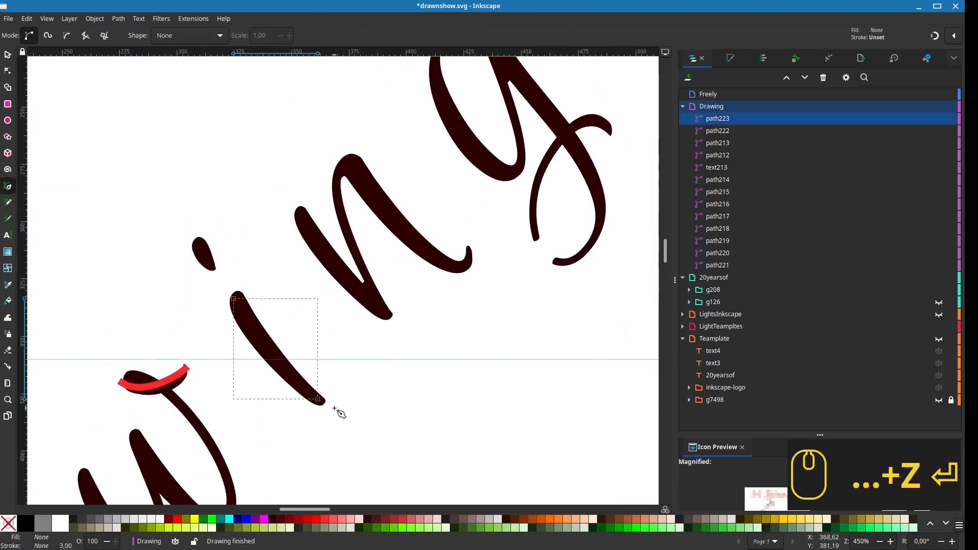
scroll(271, 306, "up", 1)
left_click(325, 519, "shift")
Trace the letter n with one continuous red Pen stroke.
scroll(214, 291, "down", 2)
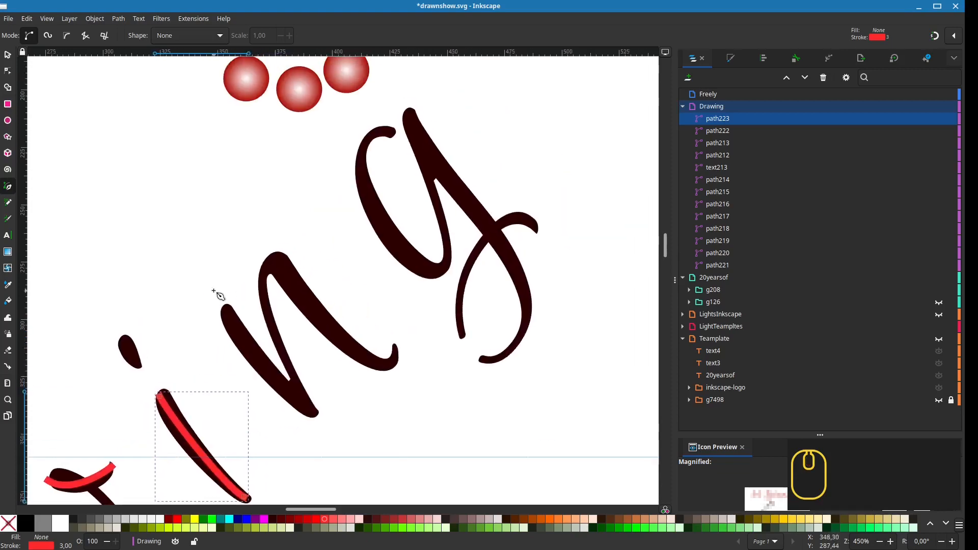
left_click(250, 322)
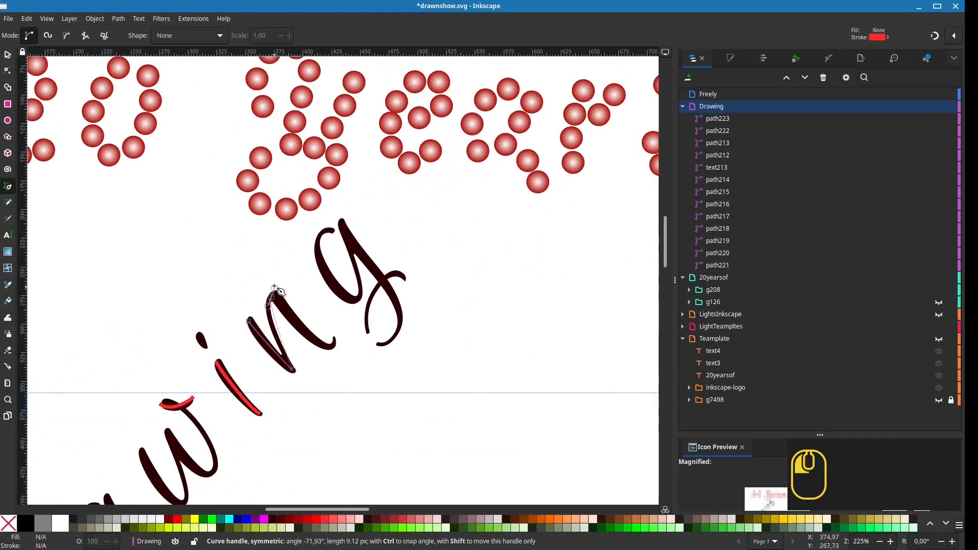
key("Return")
left_click_drag(334, 347, 293, 405)
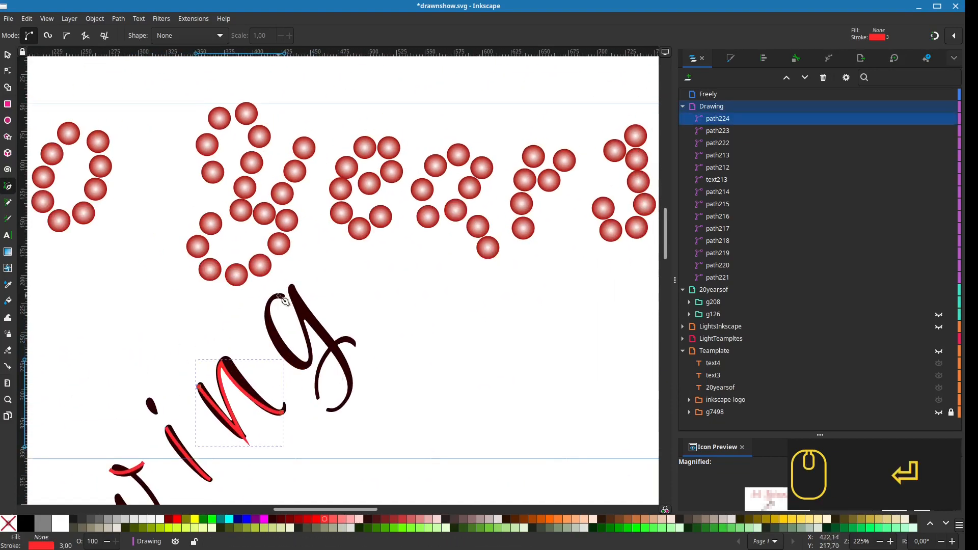
Trace the g with red Pen strokes, one for its bowl and one for its looping tail.
mouse_move(280, 297)
left_mouse_down()
mouse_move(268, 300)
mouse_move(327, 337)
left_mouse_up()
left_click(296, 291)
key("Return")
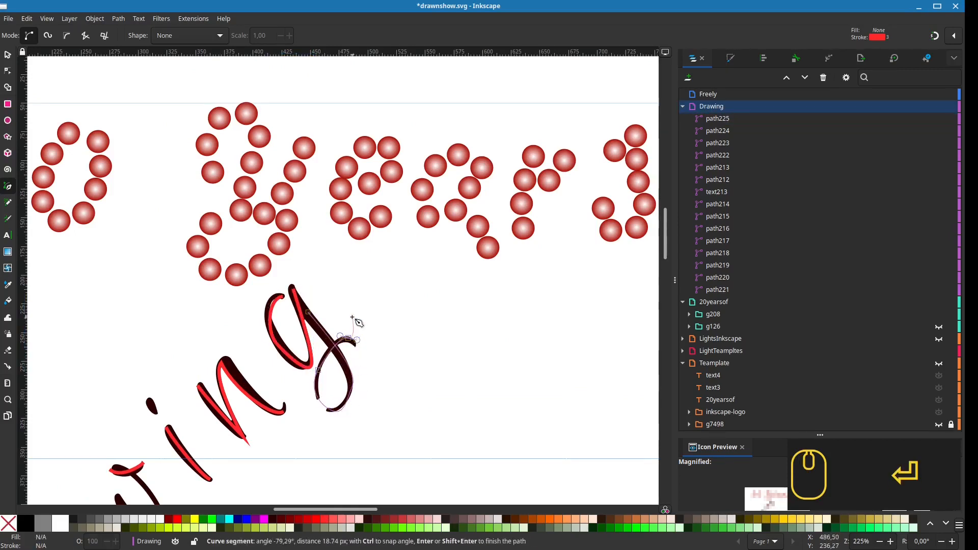
Adjust the lower nodes and handles of the red g strokes so the bowl's bottom curve follows the dark letter.
key("n")
scroll(355, 363, "down", 2)
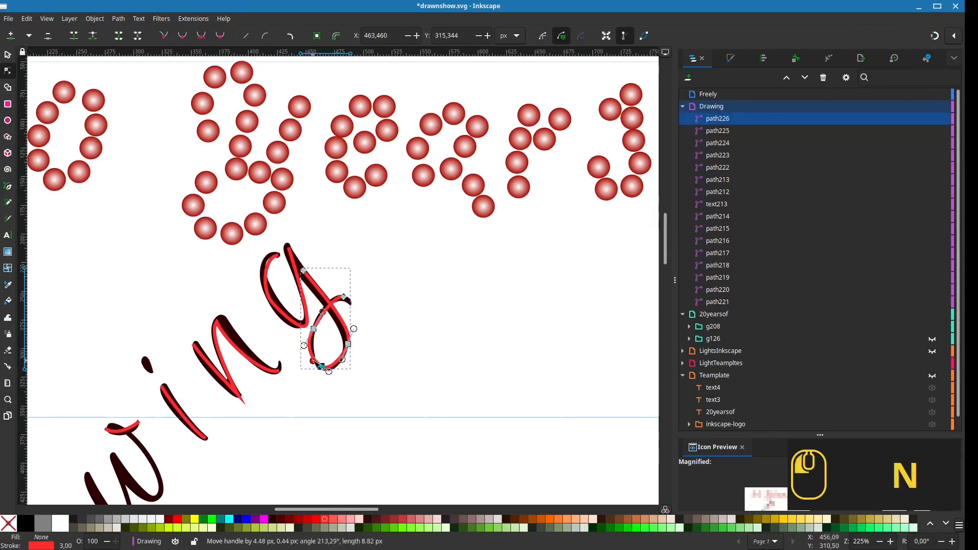
left_click_drag(286, 328, 338, 343)
scroll(338, 343, "up", 3)
left_click(395, 324)
left_click(394, 323)
left_click_drag(396, 370, 374, 360)
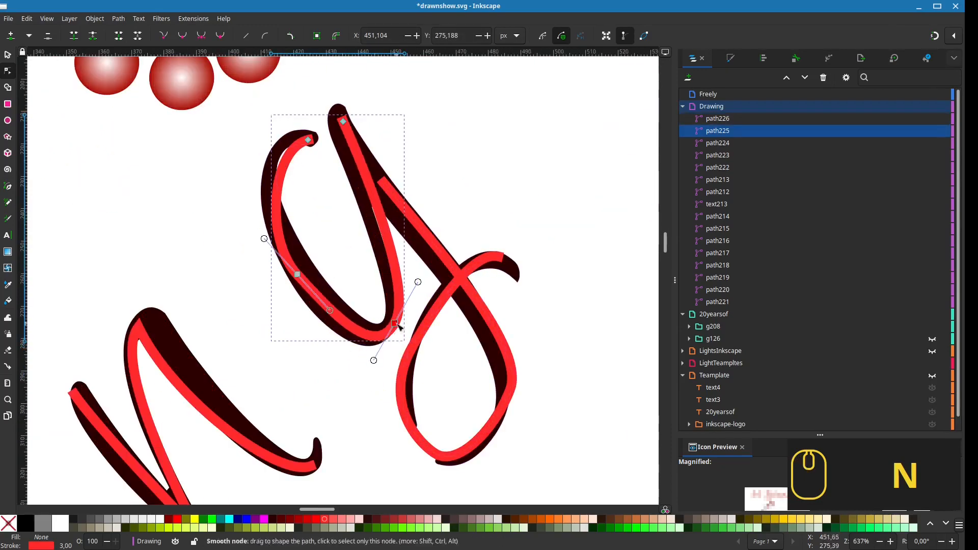
left_click_drag(394, 323, 388, 323)
left_click_drag(322, 279, 302, 305)
Reshape the upper hook and outer side of the g's bowl stroke to match the dark letter shape.
left_click(314, 181)
left_click_drag(275, 188, 259, 165)
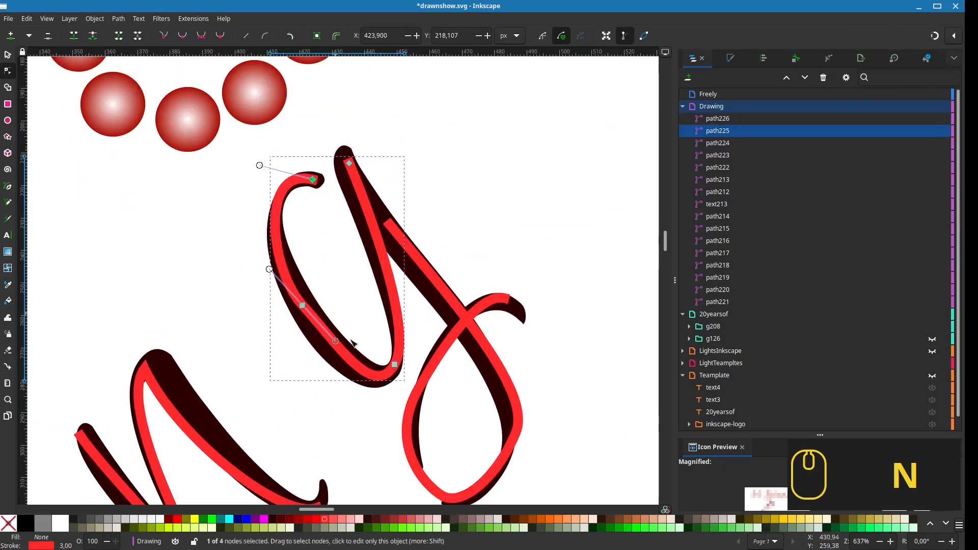
left_click_drag(302, 305, 307, 315)
left_click_drag(286, 276, 281, 273)
scroll(429, 279, "down", 3)
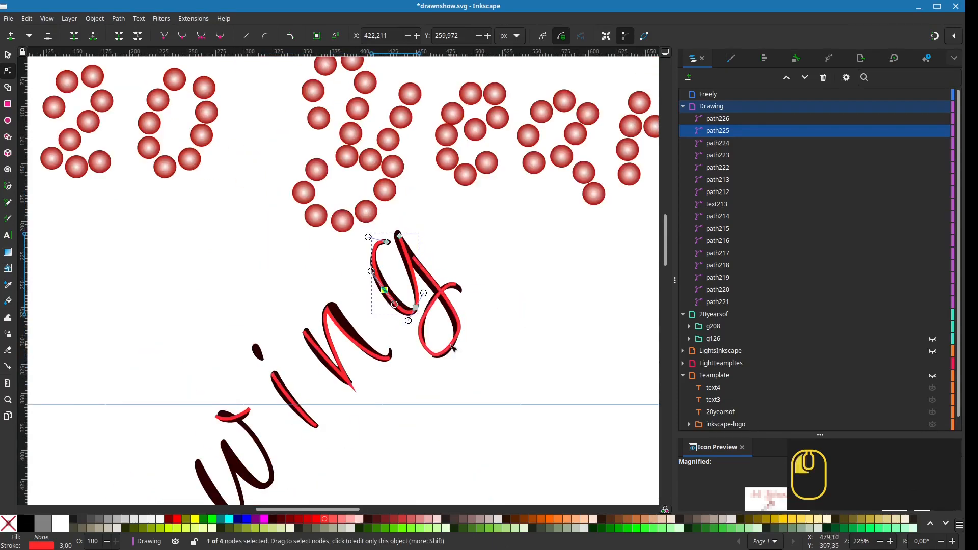
Reshape the g's looping tail stroke by moving its nodes and handles onto the dark letter shape.
left_click(457, 338)
scroll(468, 342, "up", 2)
left_click(444, 321)
left_click_drag(451, 295, 444, 285)
left_click_drag(444, 321, 441, 317)
left_click_drag(391, 366, 395, 371)
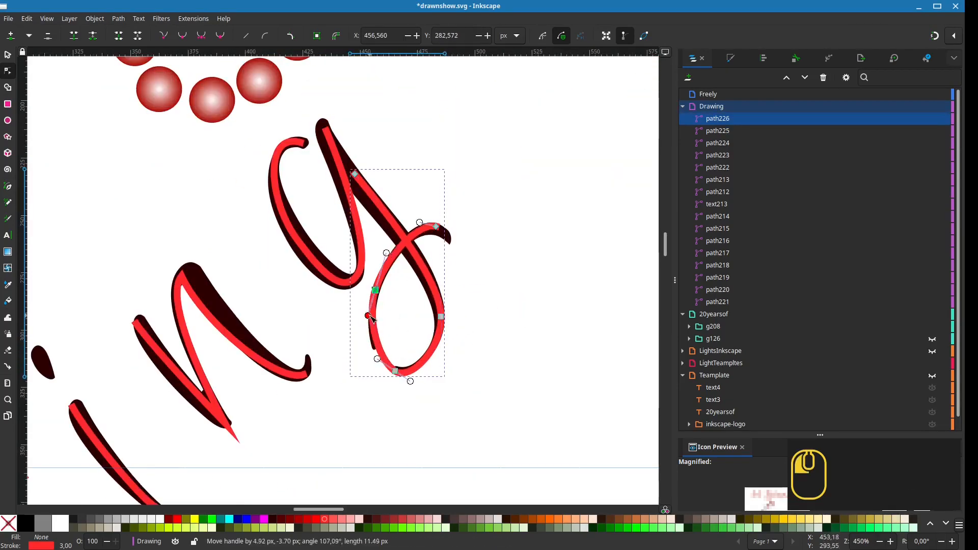
left_click_drag(439, 228, 446, 235)
scroll(448, 234, "down", 4)
Reshape the red bowl stroke of the D so its curves follow the dark letter.
left_click_drag(417, 305, 402, 341)
left_click(280, 415)
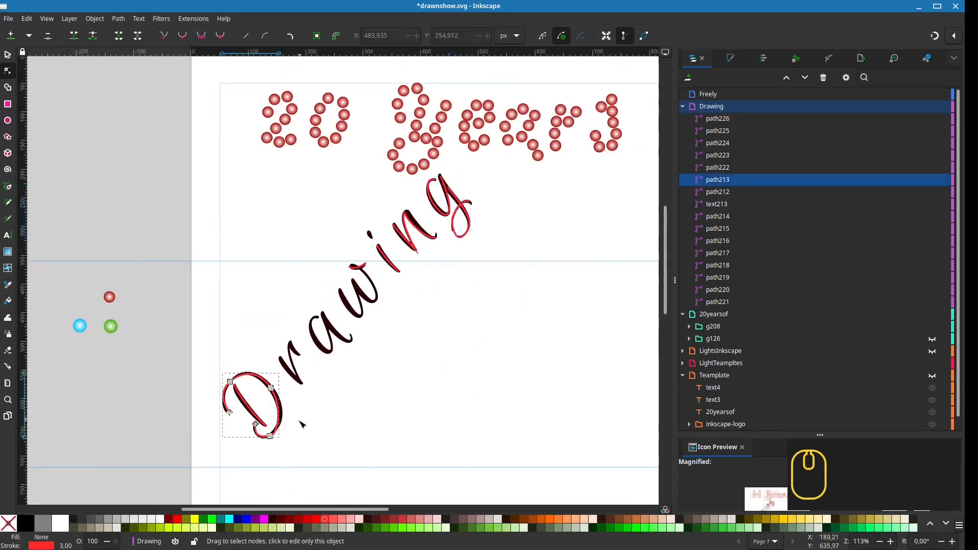
scroll(299, 420, "up", 2)
left_click(246, 352)
left_click_drag(257, 452, 264, 436)
left_click_drag(239, 381, 275, 386)
Delete the dark r and a letter shapes from the "Drawing" lettering.
left_click(8, 55)
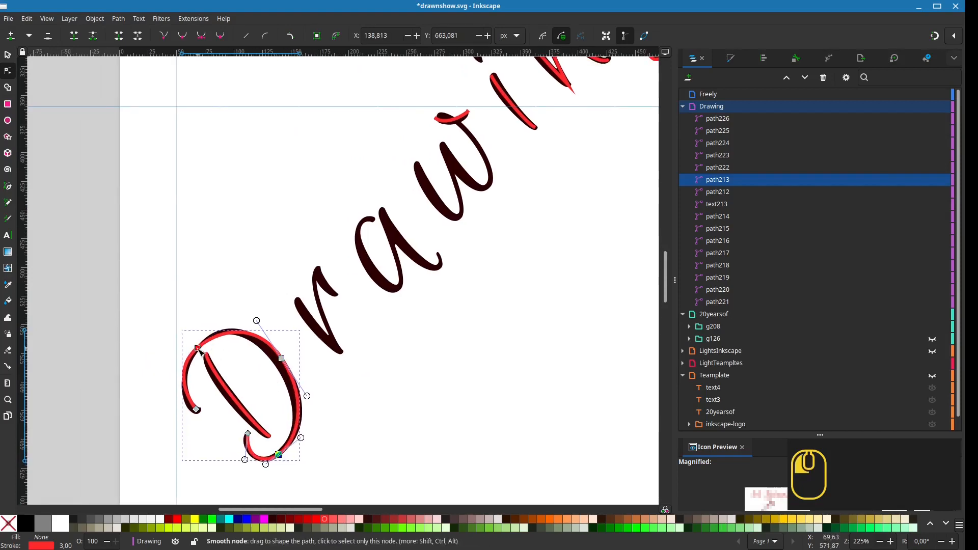
scroll(217, 249, "down", 2)
left_click_drag(320, 206, 315, 276)
left_click(262, 359)
key("Delete")
left_click(300, 321)
key("Delete")
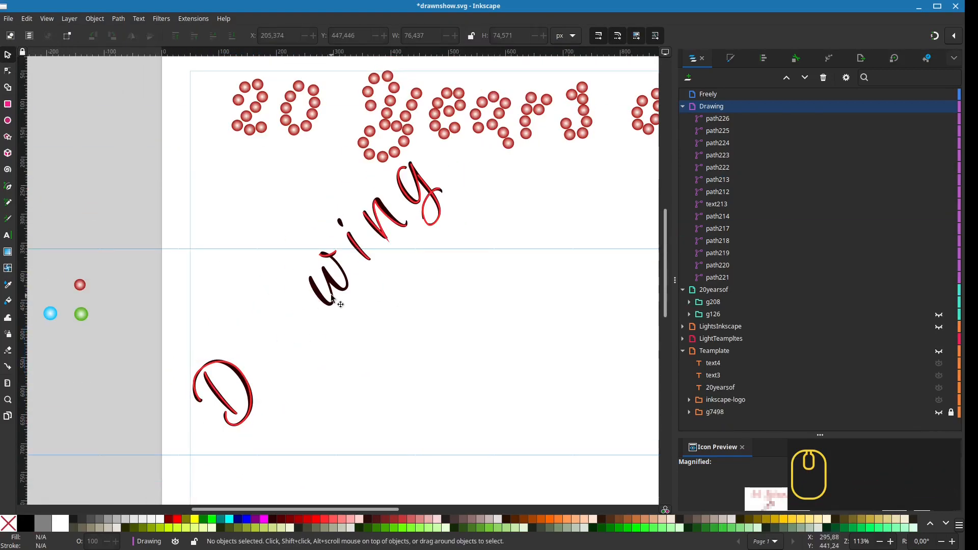
left_click(803, 228)
key("Delete")
key("ctrl+z")
key("ctrl+z")
key("ctrl+z")
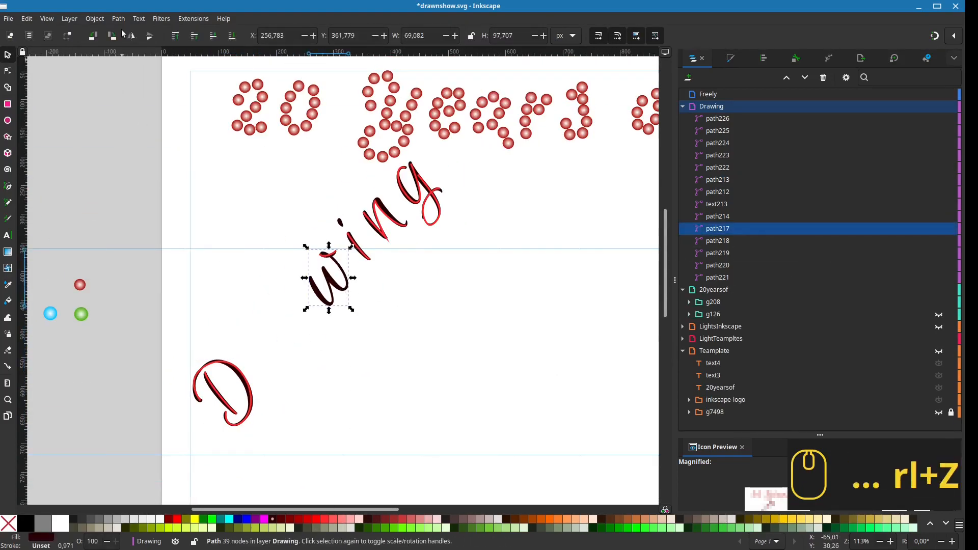
Remove the fill from the w so only a thin dark line remains, and delete the dark shape behind its red flourish.
key("ctrl+shift+f")
left_click(689, 92)
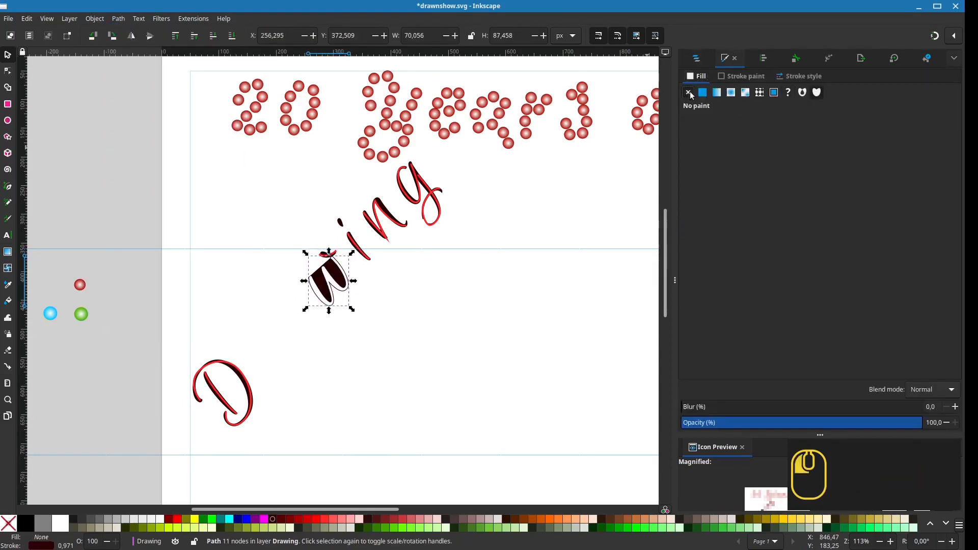
left_click(388, 306)
scroll(388, 306, "up", 3)
left_click(249, 230)
key("Delete")
scroll(261, 301, "down", 2)
Delete the i's dot and the dark shapes behind the red strokes of the i, n and g.
left_click(256, 239)
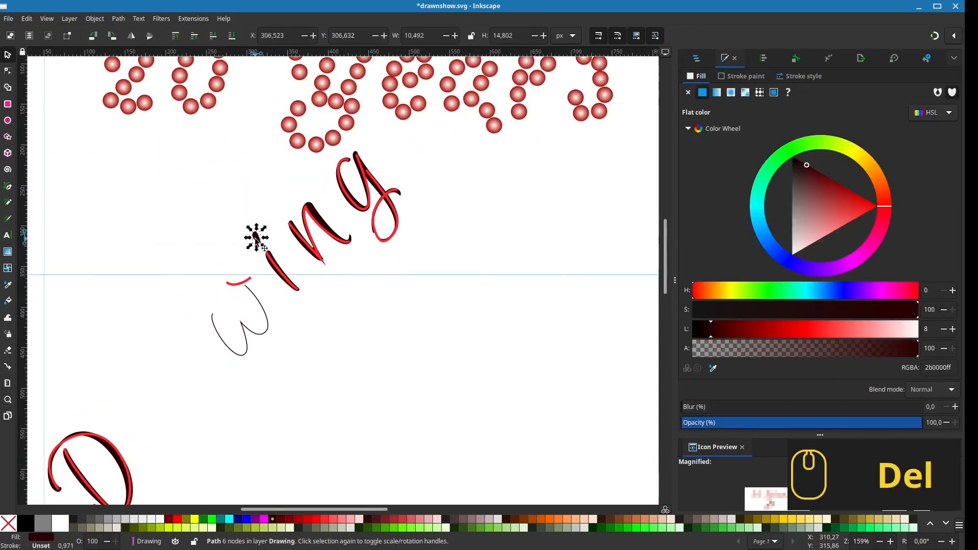
key("Delete")
scroll(270, 256, "up", 1)
scroll(275, 257, "up", 5)
left_click(210, 199)
key("Delete")
left_click(424, 250)
key("Delete")
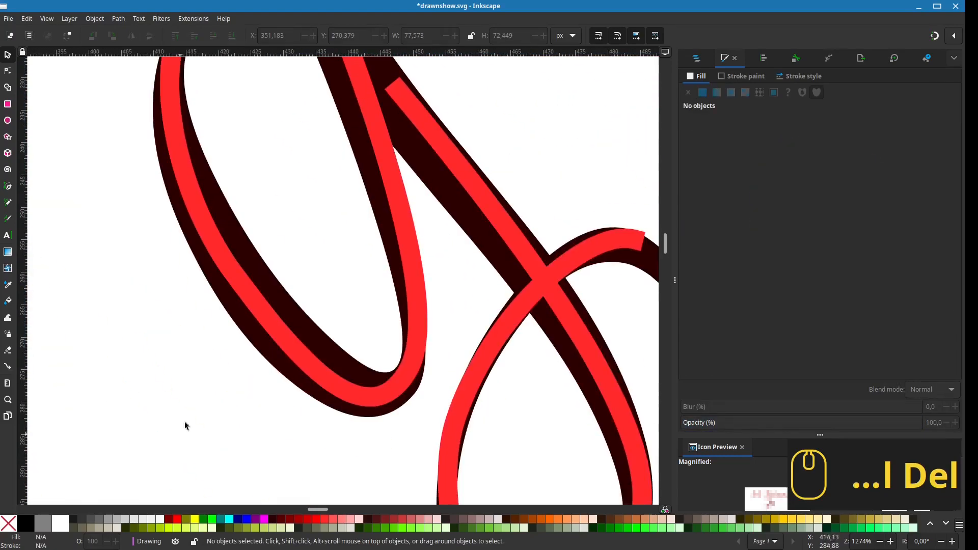
left_click(281, 365)
key("Delete")
Delete the dark shapes behind the two red strokes of the D.
scroll(280, 368, "down", 5)
scroll(380, 270, "down", 4)
scroll(278, 366, "up", 7)
left_click(357, 357)
key("Delete")
left_click(199, 355)
key("Delete")
scroll(234, 364, "down", 6)
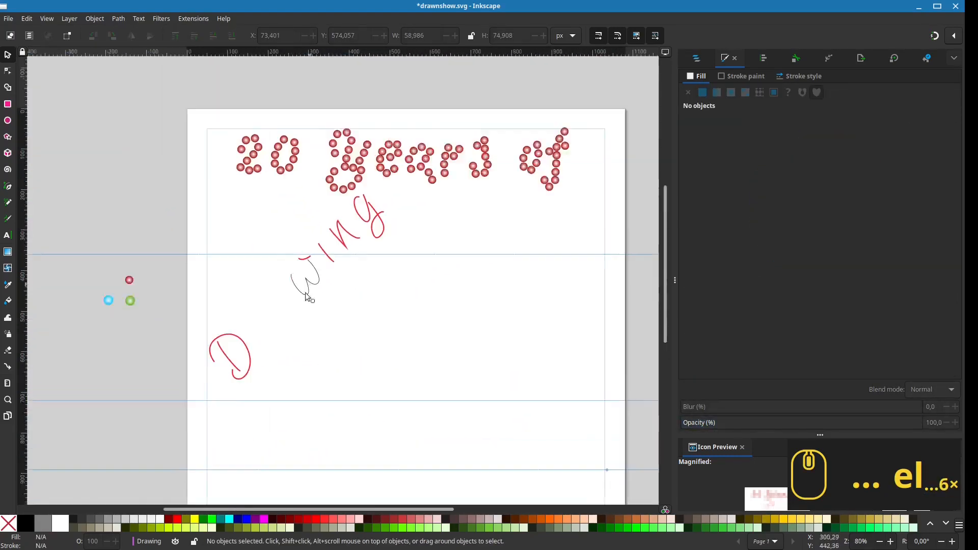
Group all remaining traced strokes of the "Drawing" lettering, including the thin w line.
left_click_drag(185, 348, 261, 421)
left_click_drag(329, 329, 274, 254)
left_click_drag(309, 236, 385, 266)
left_click_drag(394, 269, 322, 218)
left_click(329, 259, "shift")
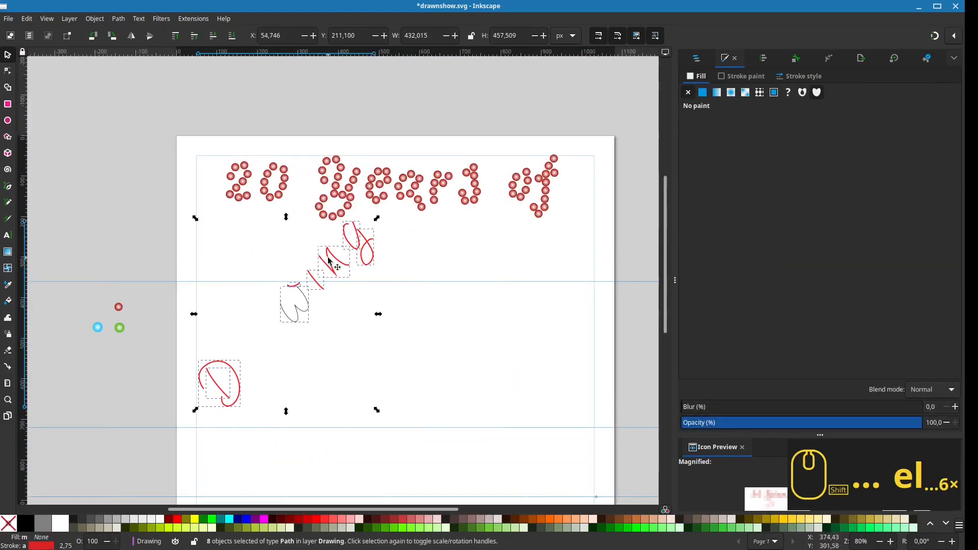
key("ctrl+g")
left_click(696, 58)
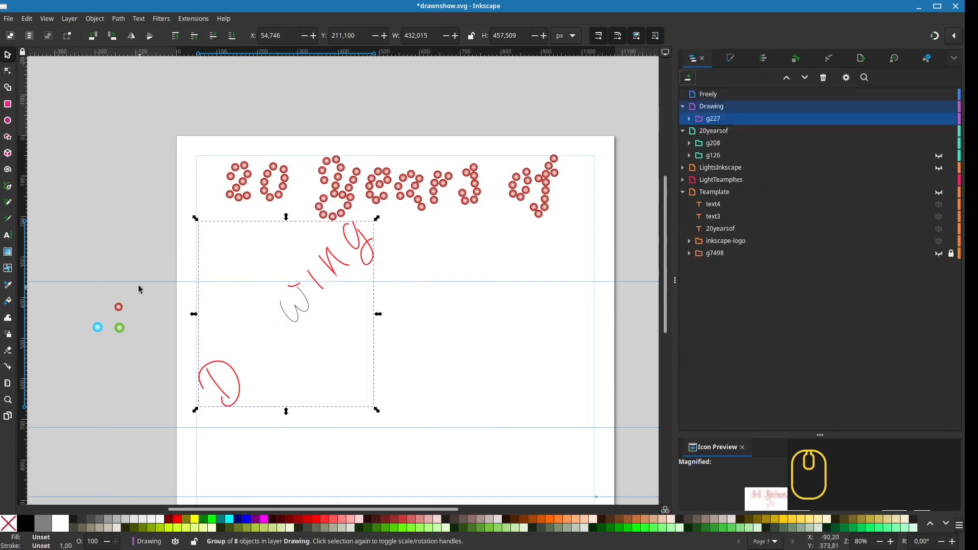
Duplicate the red template light, place the copy above the blue light, and set its outer gradient colour to magenta (aa009dff).
left_click(118, 306)
key("ctrl+d")
left_click_drag(119, 306, 97, 306)
left_click_drag(136, 302, 296, 271)
left_click(731, 58)
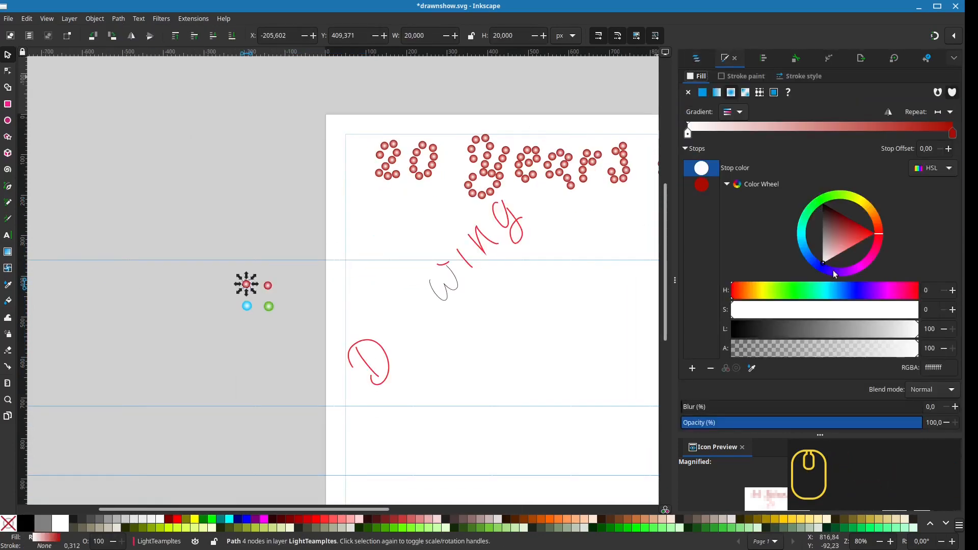
left_click(953, 134)
left_click(868, 262)
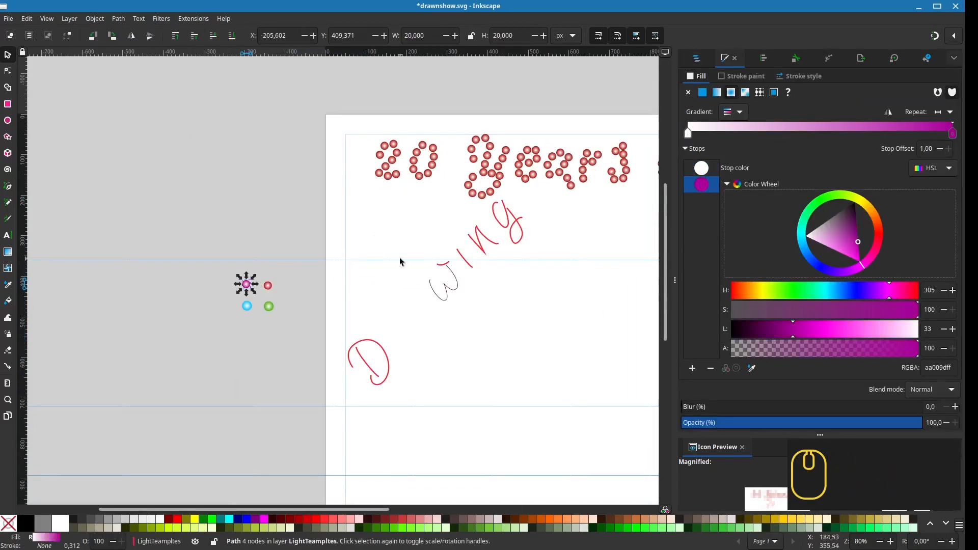
Clone the magenta light, place the clone above the template lights, and move it into the Drawing layer.
left_click_drag(315, 287, 225, 287)
scroll(225, 287, "up", 1)
key("alt+d")
left_click_drag(129, 282, 138, 226)
left_click_drag(332, 387, 303, 362)
left_click(696, 58)
left_click_drag(726, 192, 747, 110)
left_click_drag(725, 130, 734, 111)
Scatter copies of the magenta clone along the grouped strokes of the "Drawing" lettering.
left_click(719, 121)
left_click(715, 131, "shift")
scroll(237, 290, "down", 1)
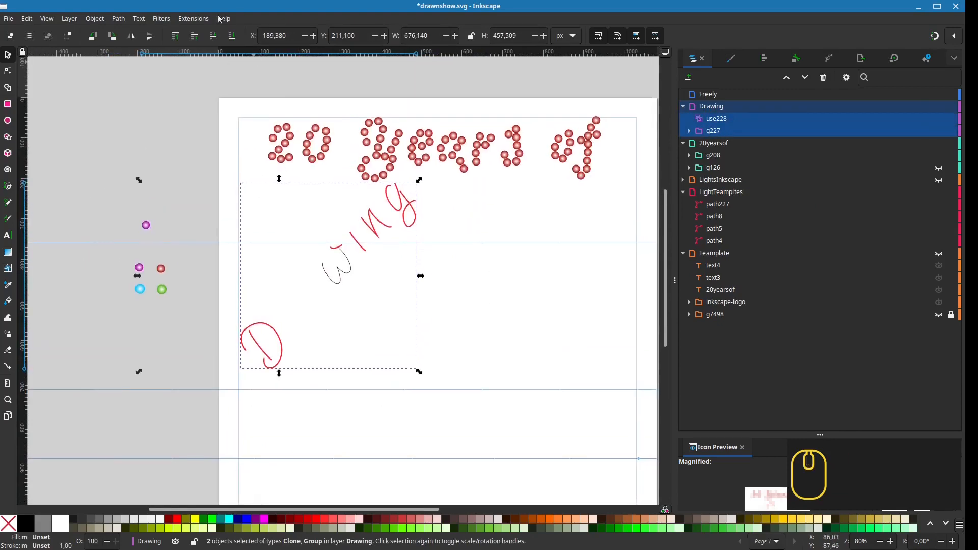
left_click(194, 19)
left_click(219, 45)
left_click(370, 361)
left_click_drag(448, 153, 625, 174)
left_click(746, 400)
left_click(704, 400)
scroll(403, 278, "up", 3)
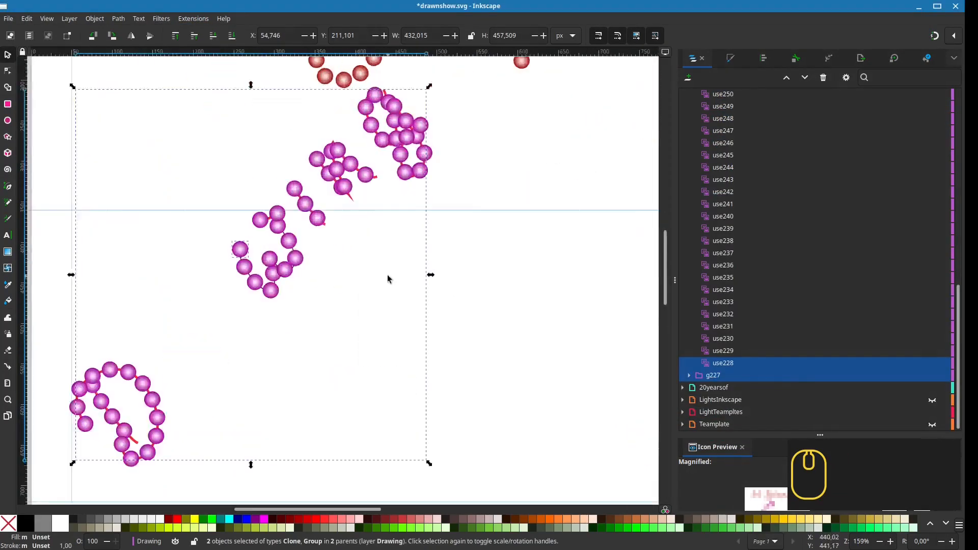
Enter the group of scattered lights and nudge the light below the upper right end of the w.
left_click(389, 277)
left_click_drag(349, 232, 442, 333)
scroll(340, 342, "up", 2)
double_click(329, 291)
left_click_drag(328, 292, 333, 297)
scroll(564, 227, "down", 1)
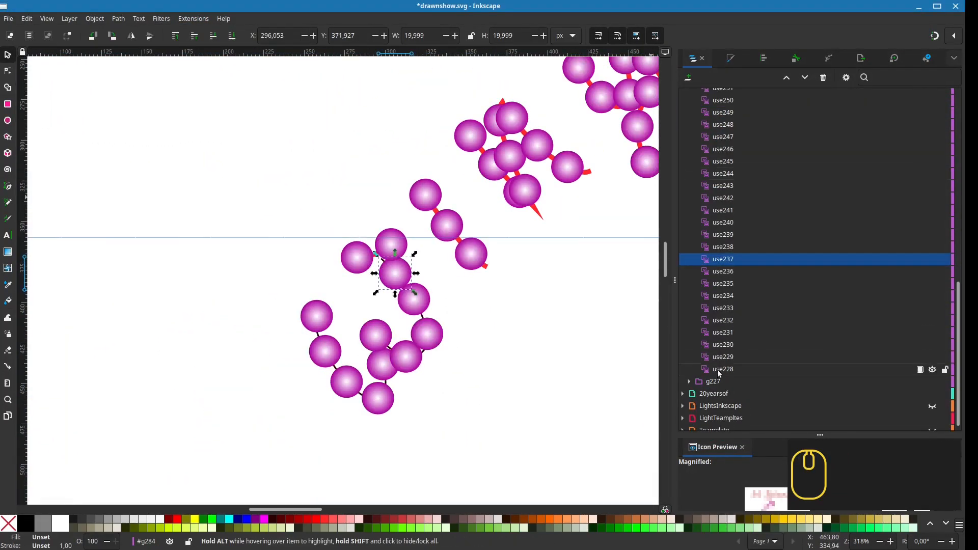
Hide the traced stroke group in the Drawing layer and show the Teamplate layer.
left_click(719, 379)
left_click(933, 378)
left_click(683, 424)
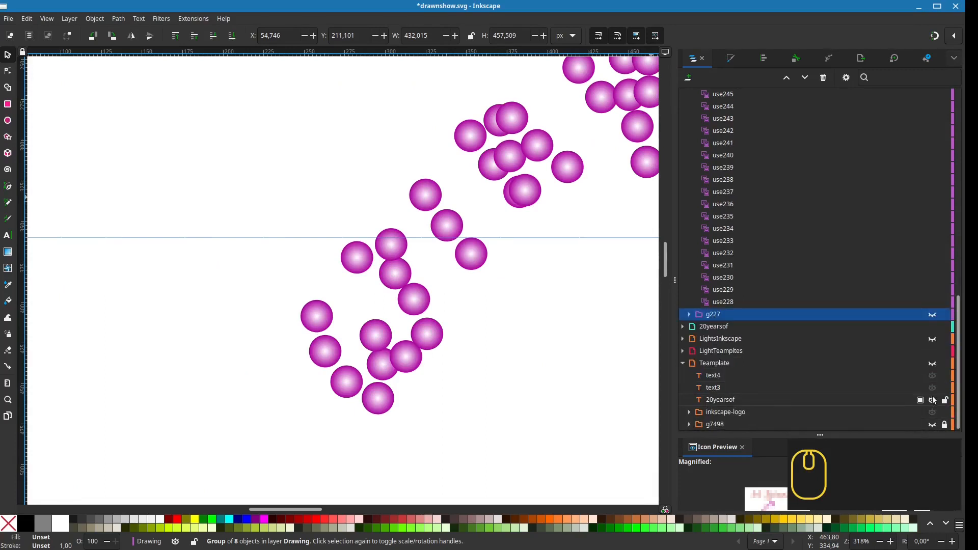
left_click(932, 363)
Rename the template text objects text3 and text4 as drawing and freely.
left_click(714, 388)
scroll(454, 336, "down", 2)
double_click(715, 387)
type("drawing")
key("Return")
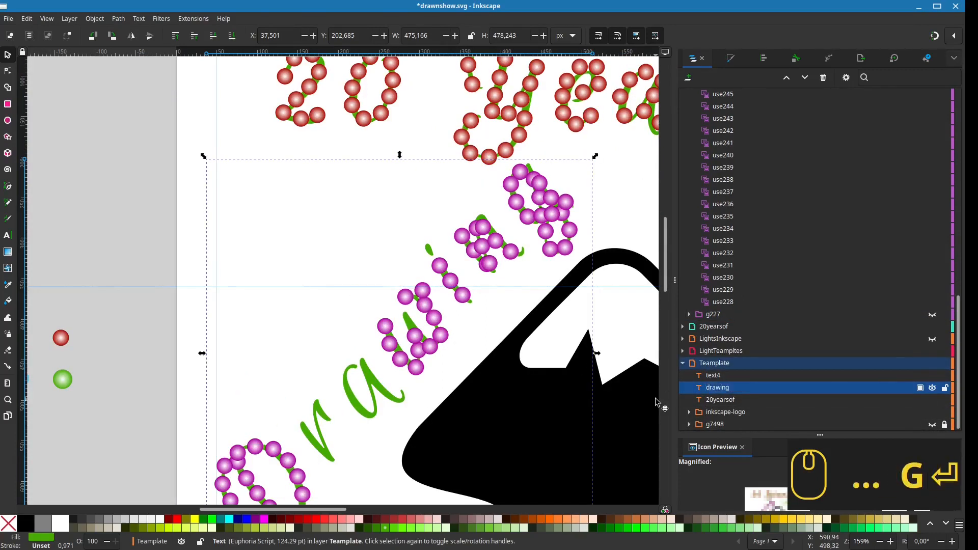
double_click(712, 376)
type("freely")
key("Return")
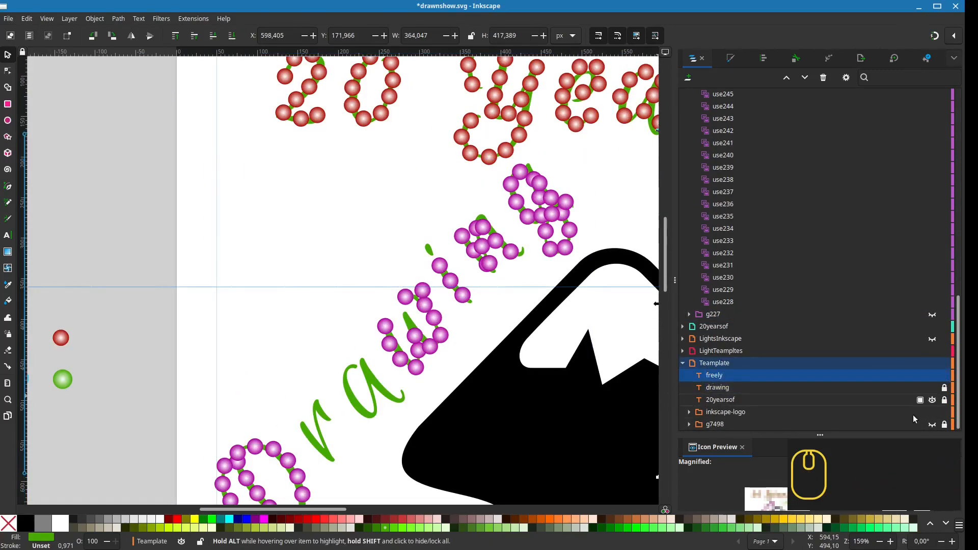
Shift the lights of the D's inner diagonal stroke to spread them along the green template.
left_click_drag(447, 484, 505, 328)
scroll(350, 405, "up", 2)
double_click(306, 327)
left_click_drag(305, 328, 294, 333)
left_click(309, 292)
left_click_drag(309, 292, 310, 357)
left_click(281, 331, "shift")
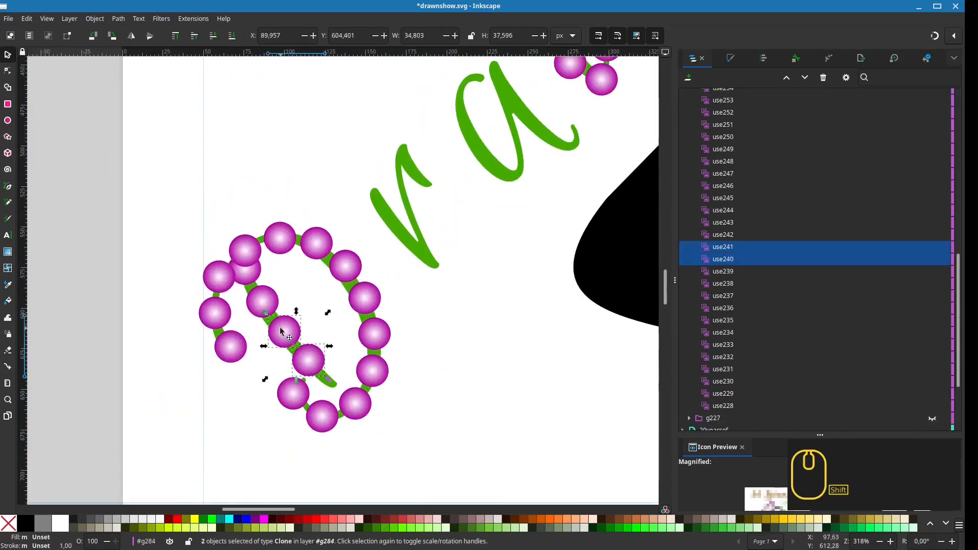
left_click(262, 302, "shift")
left_click(246, 271, "shift")
left_click_drag(246, 271, 258, 285)
Reposition the lights of the w so they follow its green template strokes.
scroll(258, 285, "down", 2)
left_click_drag(491, 119, 418, 271)
scroll(385, 272, "up", 2)
left_click_drag(326, 334, 316, 315)
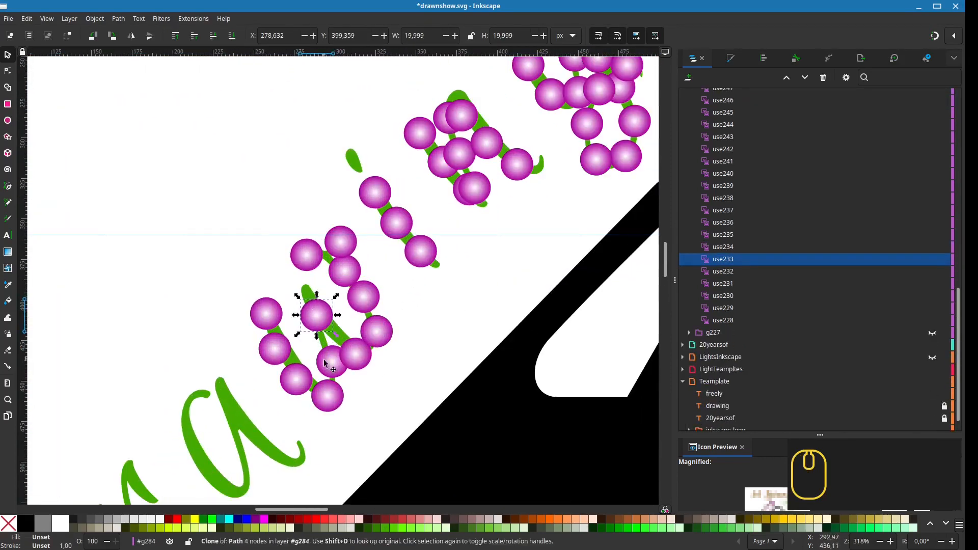
left_click_drag(324, 363, 314, 354)
left_click_drag(341, 286, 314, 319)
left_click_drag(318, 277, 314, 270)
left_click_drag(319, 305, 314, 303)
left_click_drag(336, 332, 337, 332)
left_click_drag(350, 367, 355, 365)
left_click_drag(325, 391, 325, 389)
Duplicate the top light of the i and place the copy above it as the i's dot.
left_click_drag(402, 324, 304, 442)
left_click(256, 345)
key("ctrl+d")
left_click_drag(255, 346, 232, 312)
left_click_drag(351, 382, 294, 425)
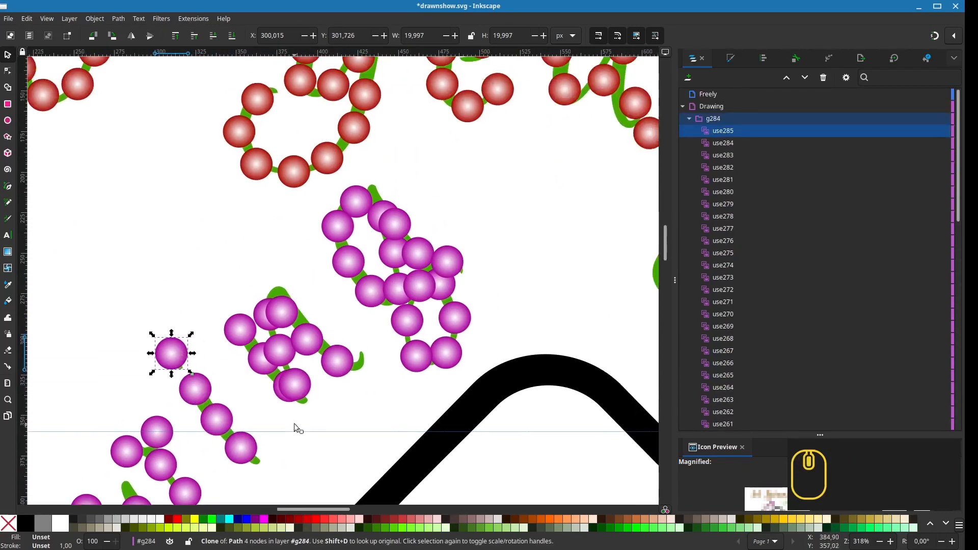
Spread the crowded lights of the n over its green template and park a surplus light away from the letter.
left_click_drag(336, 364, 351, 360)
left_click_drag(309, 341, 327, 337)
left_click_drag(283, 311, 288, 286)
left_click_drag(297, 386, 350, 409)
left_click_drag(291, 388, 290, 393)
left_click_drag(280, 351, 208, 280)
left_click_drag(295, 289, 310, 310)
left_click_drag(267, 312, 275, 287)
mouse_move(205, 275)
left_mouse_down()
mouse_move(268, 319)
mouse_move(303, 306)
left_mouse_up()
left_click_drag(354, 357, 349, 360)
left_click_drag(328, 328, 332, 321)
mouse_move(349, 411)
left_mouse_down()
mouse_move(273, 429)
mouse_move(154, 260)
left_mouse_up()
Fine-tune the positions of the n's lights along its stems and arch.
left_click_drag(137, 307, 121, 329)
left_click_drag(177, 364, 171, 405)
left_click_drag(150, 370, 148, 381)
left_click_drag(184, 370, 178, 371)
left_click_drag(209, 336, 209, 329)
left_click_drag(238, 363, 233, 360)
left_click_drag(254, 396, 253, 393)
Move three surplus lights off the crowded g and park them beside it, nudging two lights at the bowl's lower edge.
left_click_drag(308, 259, 272, 280)
left_click(272, 280)
left_click_drag(312, 311, 346, 286)
left_click_drag(291, 341, 382, 348)
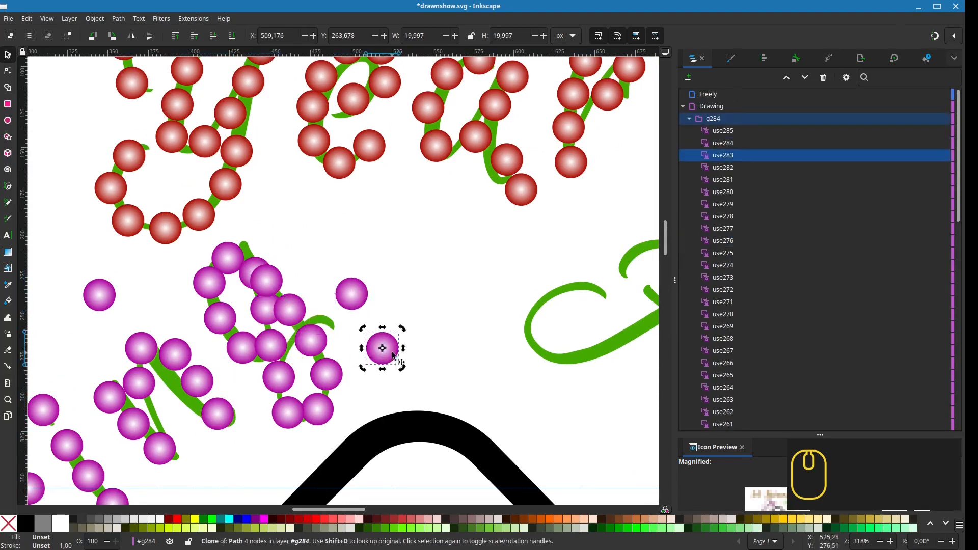
left_click_drag(244, 347, 232, 344)
left_click_drag(266, 346, 255, 341)
left_click_drag(266, 280, 314, 247)
Align the lights of the g's upper bowl with its green template outline.
left_click_drag(265, 306, 255, 306)
left_click_drag(215, 315, 206, 312)
left_click_drag(230, 344, 228, 343)
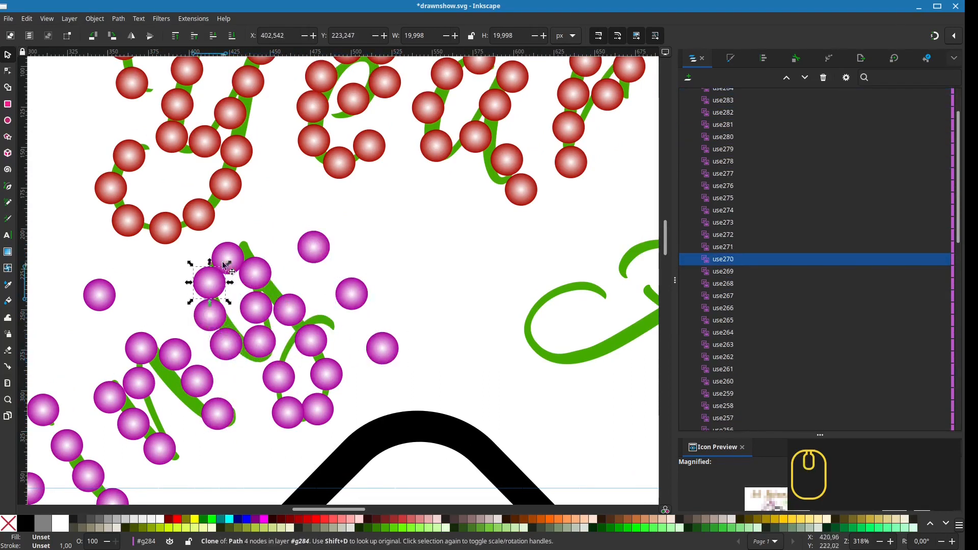
left_click_drag(228, 264, 227, 253)
left_click_drag(208, 282, 205, 279)
left_click_drag(209, 314, 206, 312)
left_click_drag(229, 342, 259, 343)
left_click_drag(255, 307, 253, 307)
left_click_drag(257, 274, 254, 272)
Rearrange the lights of the g's stem and tail, bringing the three parked lights back into the letter.
left_click_drag(292, 309, 289, 286)
left_click_drag(313, 339, 312, 312)
mouse_move(352, 292)
left_mouse_down()
mouse_move(321, 342)
mouse_move(330, 375)
left_mouse_up()
left_click_drag(320, 409, 330, 410)
left_click_drag(289, 413, 296, 421)
left_click_drag(282, 377, 279, 393)
left_click_drag(385, 348, 292, 361)
left_click_drag(319, 244, 353, 317)
Even out the spacing of the lights around the g's tail loop and collapse the light group in the object list.
left_click_drag(290, 353, 290, 351)
left_click_drag(331, 375, 341, 374)
left_click_drag(328, 409, 334, 409)
left_click_drag(295, 420, 281, 401)
left_click_drag(291, 354, 294, 364)
left_click_drag(348, 320, 311, 315)
scroll(270, 330, "down", 2)
left_click(689, 118)
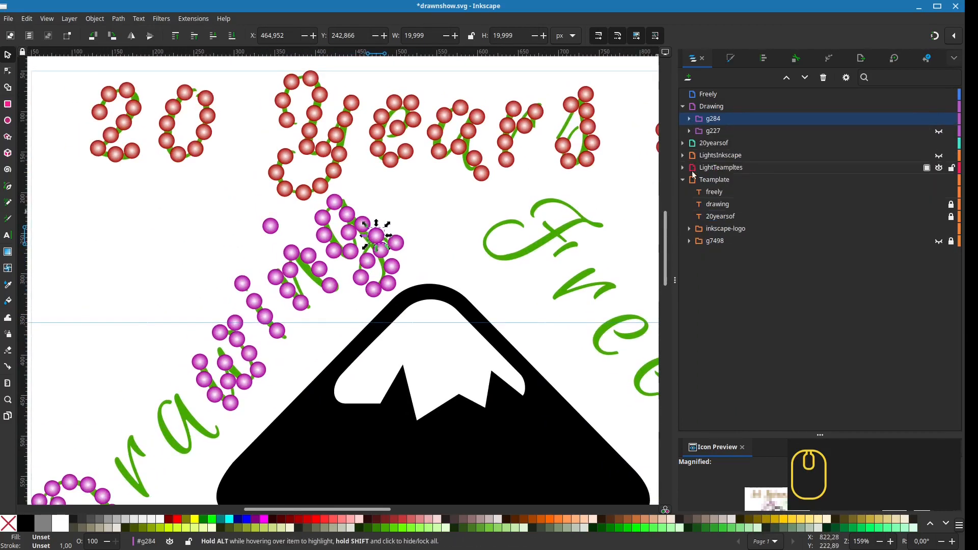
Duplicate the six lights forming the r in "Years" and group the copies.
left_click_drag(550, 146, 499, 188)
double_click(463, 151)
left_click(457, 166, "shift")
left_click(455, 184, "shift")
left_click(456, 200, "shift")
left_click(474, 167, "shift")
left_click(486, 154, "shift")
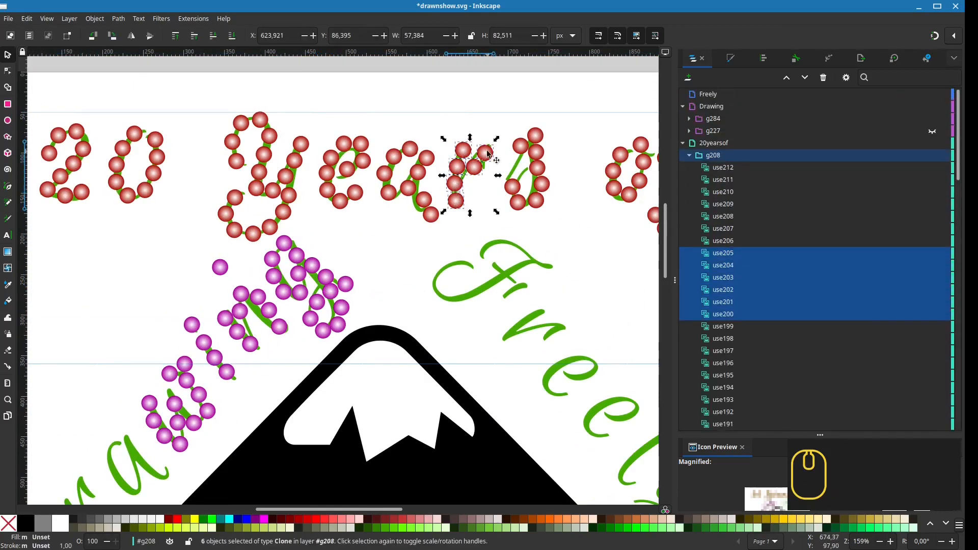
key("ctrl+g")
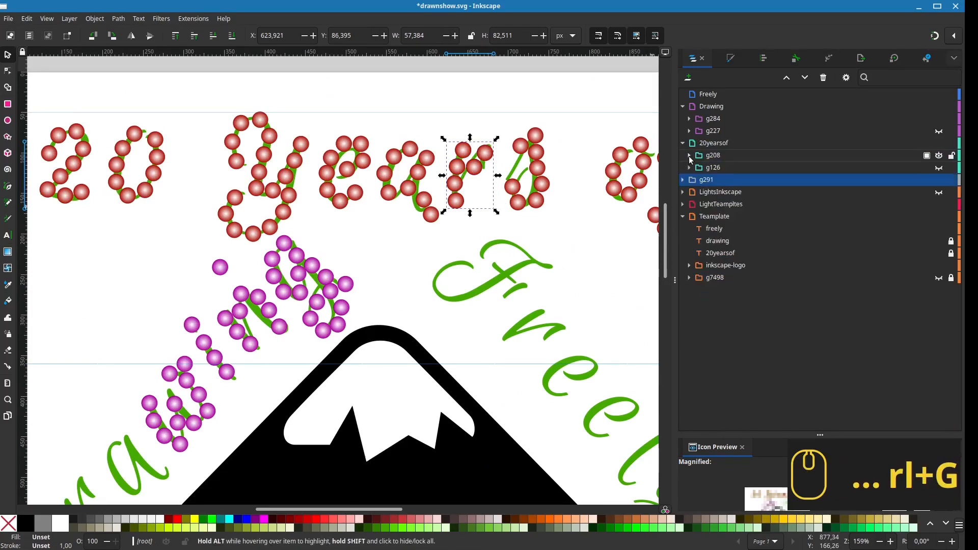
Undo the last two changes made to the copied r light group.
scroll(731, 296, "down", 3)
scroll(731, 295, "down", 20)
scroll(731, 295, "up", 20)
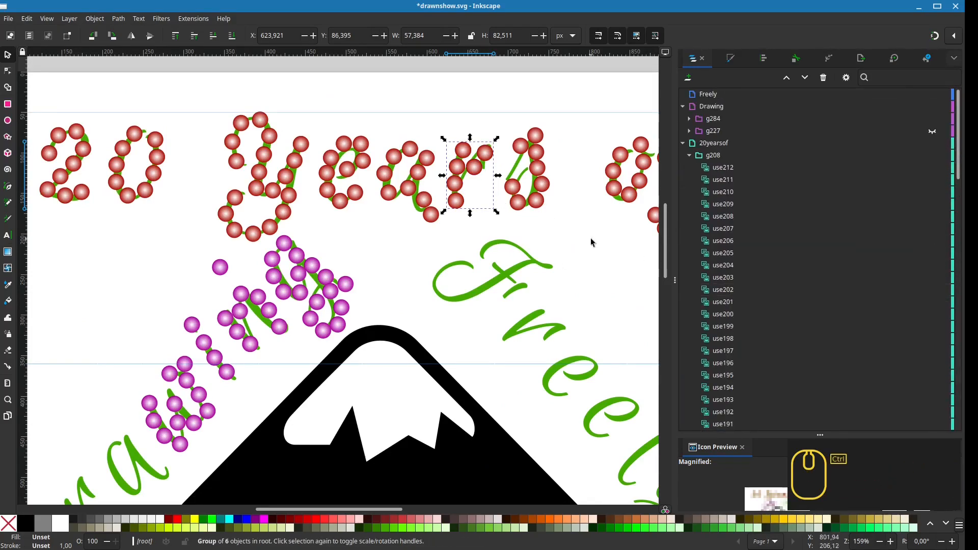
mouse_move(488, 152)
left_mouse_down()
mouse_move(500, 136)
mouse_move(490, 146)
left_mouse_up()
key("ctrl+z")
key("ctrl+z")
Move the copied r light group into the Drawing layer and place it near the green r of "Drawing".
left_click_drag(723, 168, 745, 117)
left_click_drag(473, 167, 101, 450)
left_click_drag(113, 372, 157, 369)
Duplicate the nine lights forming the a in "Years" and group the copies in the Drawing layer.
double_click(428, 171)
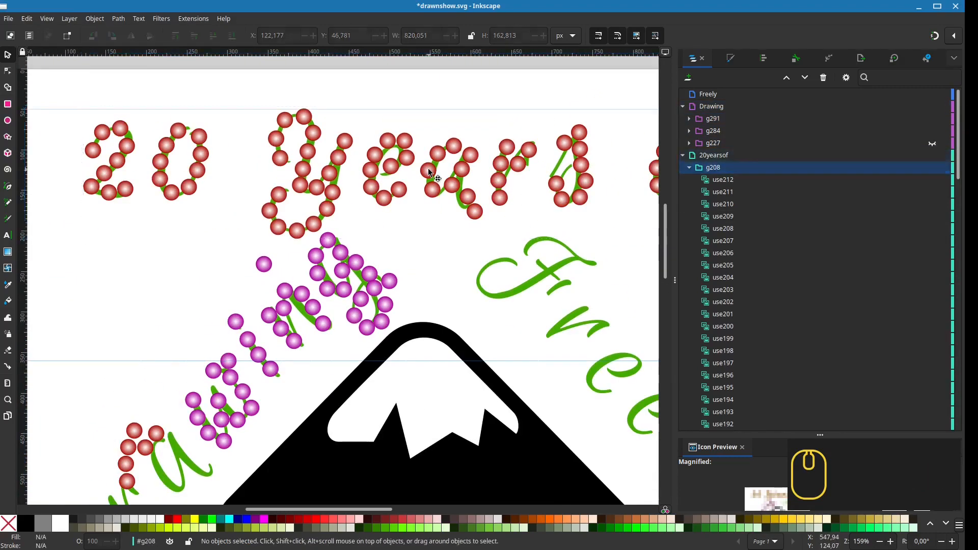
left_click(428, 170)
left_click(438, 154, "shift")
left_click(454, 146, "shift")
left_click(470, 155, "shift")
left_click(462, 169, "shift")
left_click(452, 185, "shift")
left_click(432, 189, "shift")
left_click(468, 197, "shift")
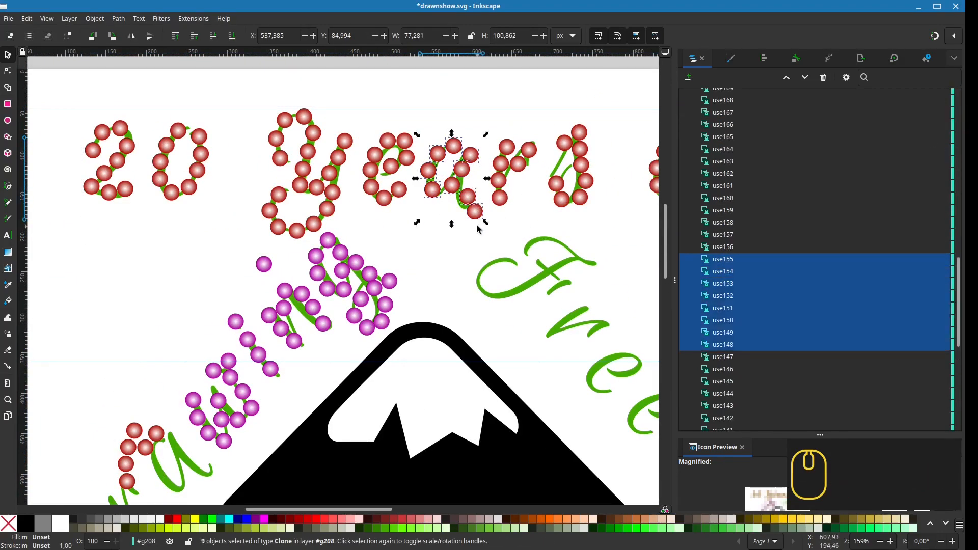
key("ctrl+g")
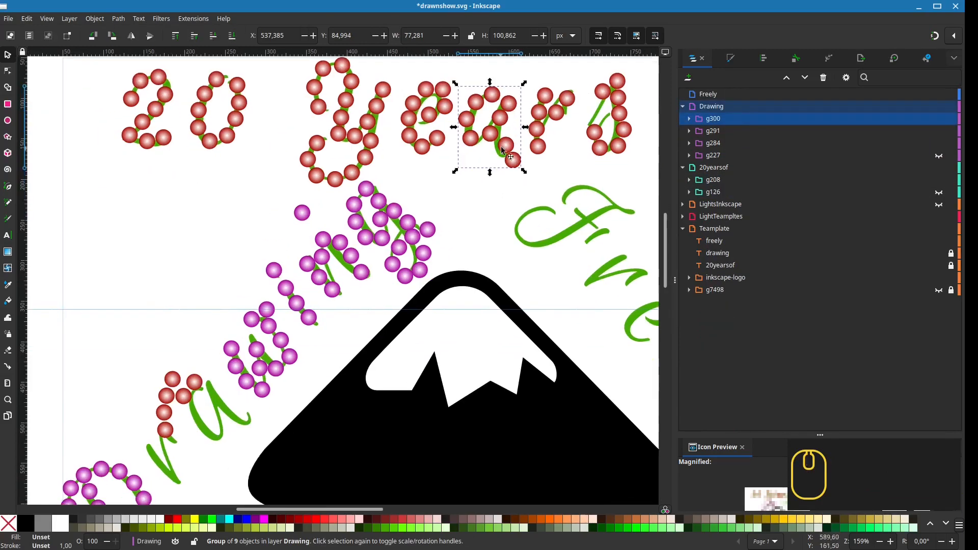
Bring the a light group to the "Drawing" lettering, and move and rotate the r light group to fit the green r.
left_click_drag(502, 150, 173, 338)
left_click(307, 335)
scroll(308, 336, "up", 1)
left_click_drag(307, 335, 288, 403)
left_click(288, 403)
left_click_drag(334, 317, 285, 307)
left_click_drag(297, 395, 300, 402)
Move the a light group onto the green a of "Drawing" and rotate it to match the slanted template.
left_click_drag(295, 176, 363, 321)
left_click(363, 321)
left_click_drag(409, 258, 339, 246)
left_click_drag(366, 325, 382, 324)
Ungroup the r and a light groups placed on "Drawing" and copy the magenta template light.
scroll(382, 324, "down", 3)
right_click(323, 321)
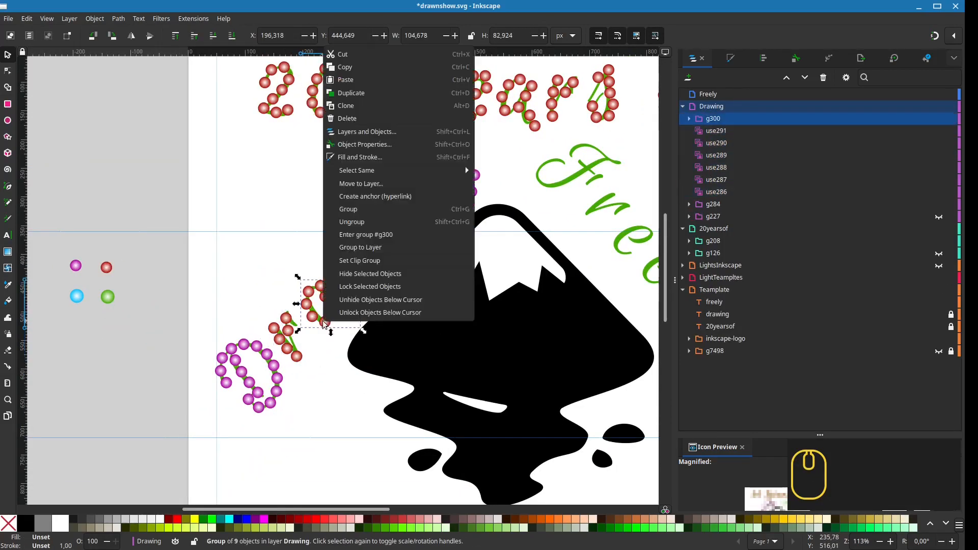
left_click(352, 221)
left_click(27, 19)
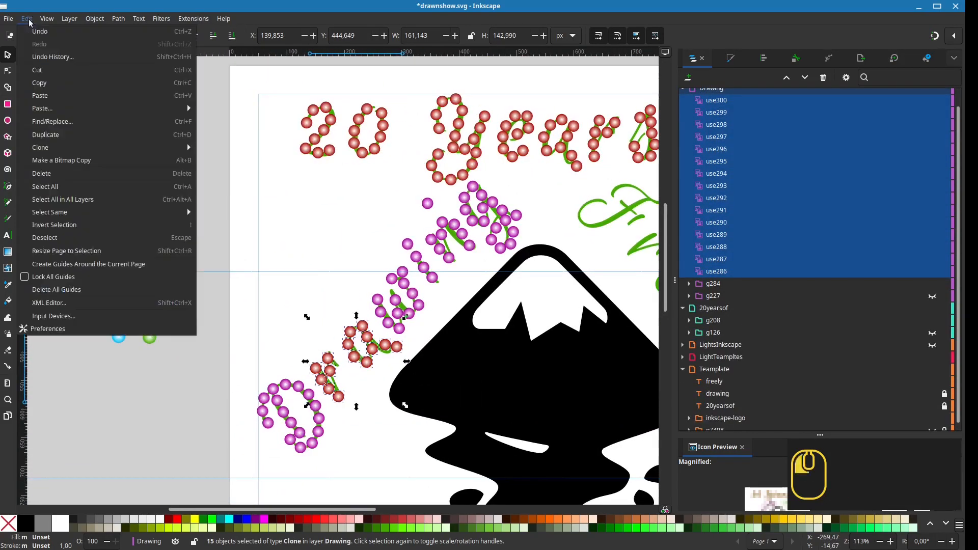
left_click(104, 282)
left_click(118, 306)
scroll(298, 357, "up", 1, "ctrl")
key("ctrl+c")
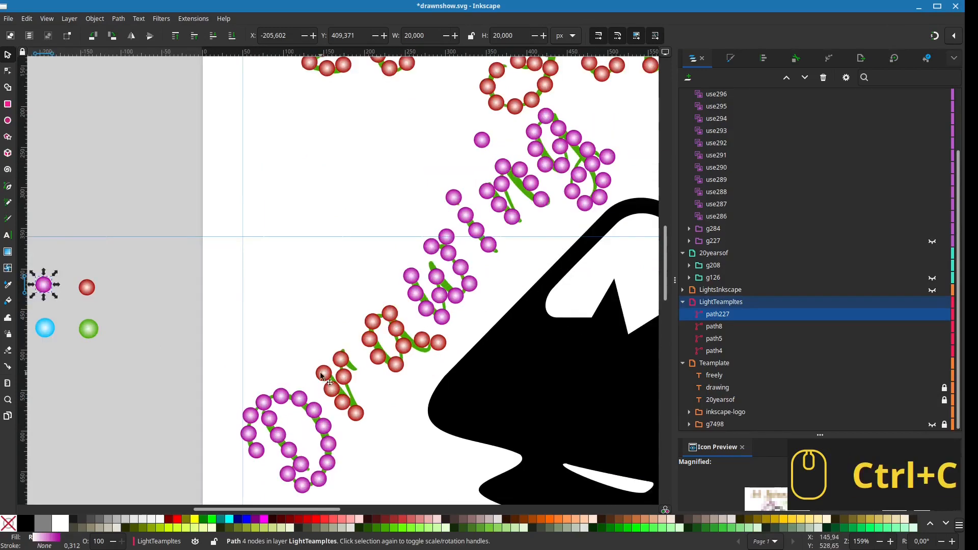
Select the red r and a lights of "Drawing" and relink the clones to the copied magenta light.
left_click(321, 376)
left_click_drag(351, 308, 408, 376)
left_click(390, 314, "shift")
left_click_drag(412, 327, 450, 355, "shift")
left_click_drag(368, 424, 331, 368, "shift")
left_click(332, 389, "shift")
left_click(324, 373, "shift")
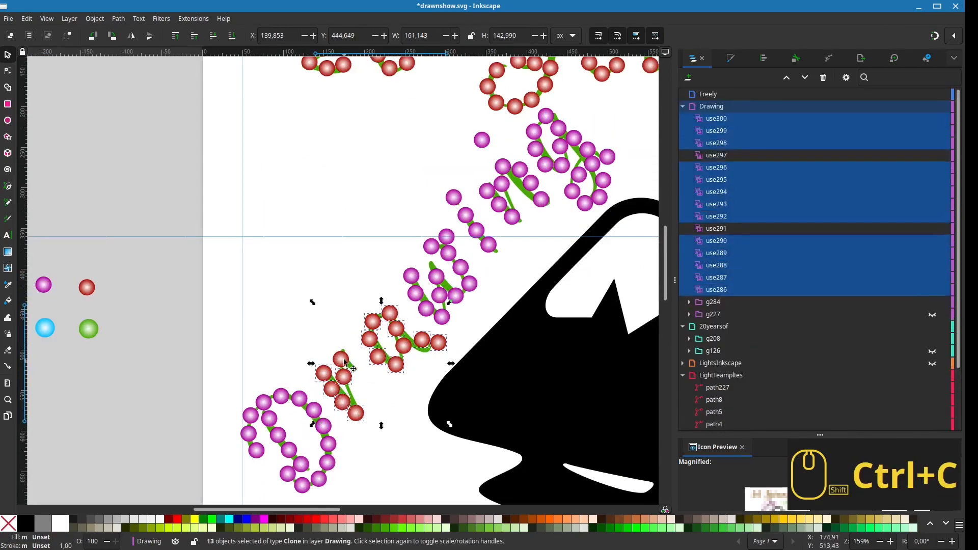
left_click(344, 363, "shift")
scroll(387, 371, "down", 2)
left_click(27, 19)
mouse_move(46, 147)
left_click(229, 199)
Relink the remaining red light in the a of "Drawing" to the copied magenta light and save the document.
left_click(399, 368)
left_click(404, 357)
scroll(430, 368, "up", 3)
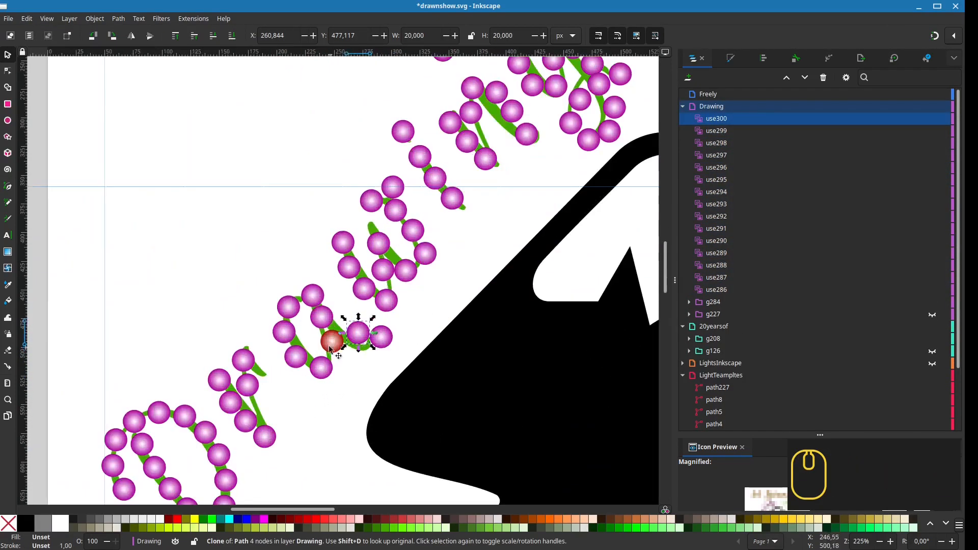
left_click(329, 350)
left_click(26, 20)
left_click(227, 200)
left_click(172, 323)
scroll(171, 324, "down", 3)
key("ctrl+s")
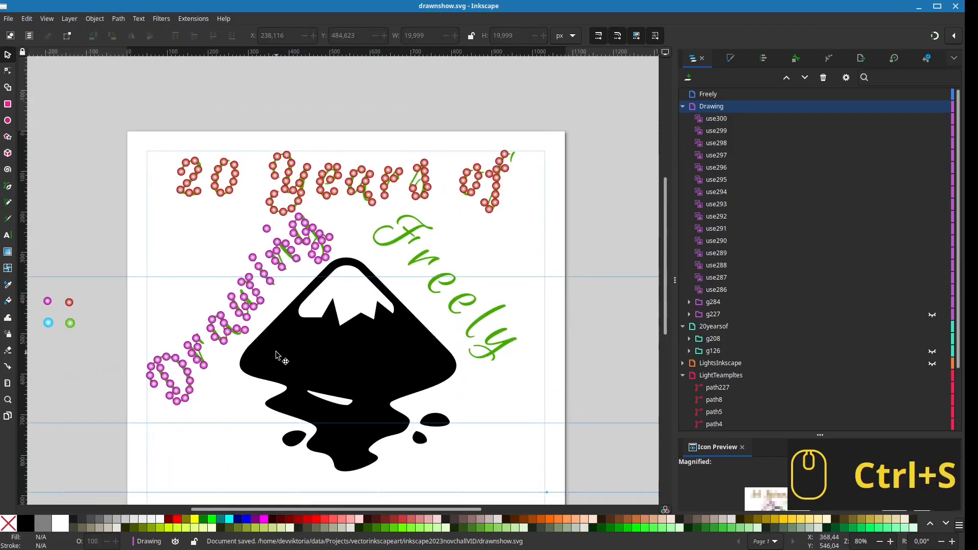
Move all the loose r and a lights into group g284 of the Drawing layer and collapse the group.
left_click(717, 119)
left_click(728, 289, "shift")
left_click_drag(727, 177, 714, 302)
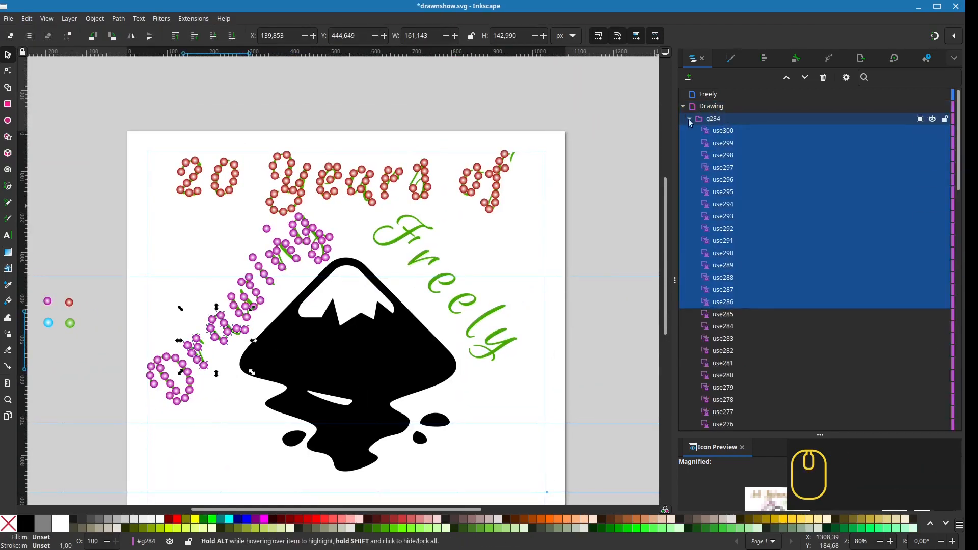
left_click(689, 119)
left_click(476, 405)
left_click_drag(476, 406, 528, 374)
left_click_drag(594, 382, 527, 386)
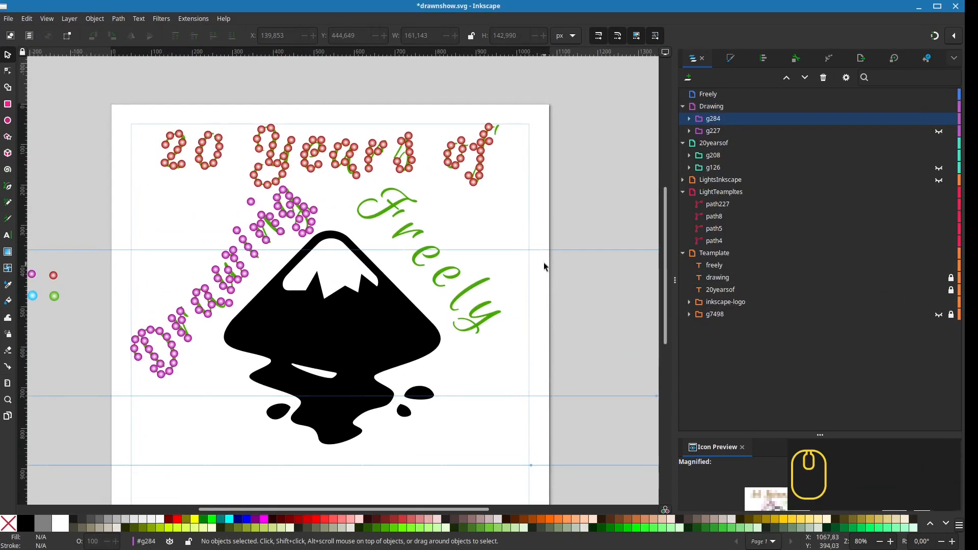
Duplicate the freely template text into the Freely layer, convert the copy to paths and ungroup it into single letters.
left_click(714, 265)
key("ctrl+d")
left_click_drag(714, 265, 730, 101)
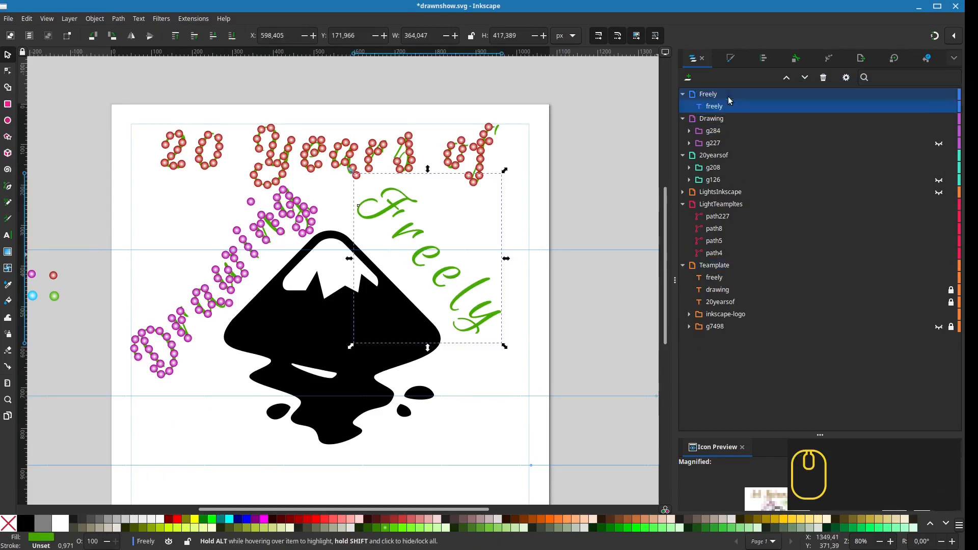
left_click(119, 19)
left_click(125, 33)
left_click(94, 19)
left_click(127, 171)
Delete the r and both e paths from the Freely layer and hide the freely template text.
scroll(466, 228, "up", 1)
left_click(404, 232)
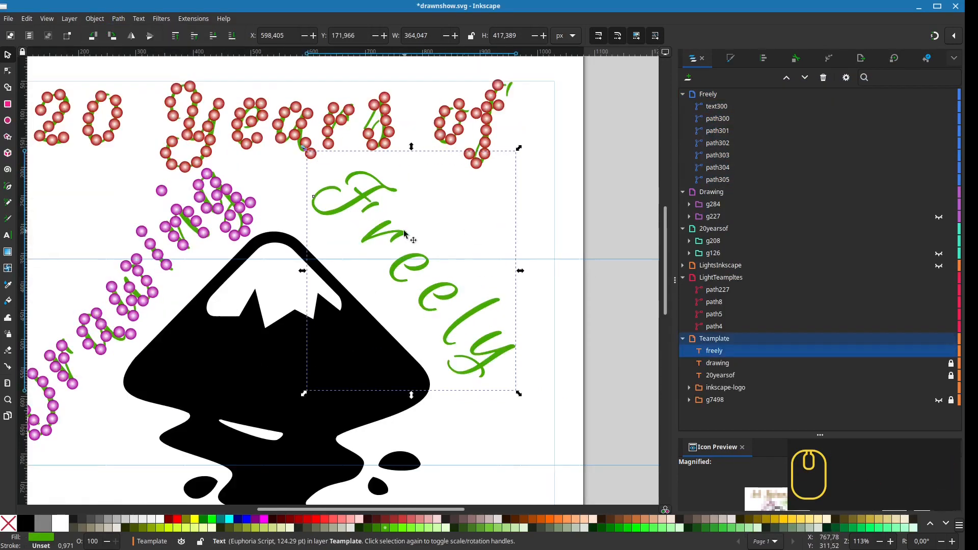
left_click(400, 235)
key("Delete")
left_click(410, 266)
key("Delete")
left_click(939, 327)
key("Delete")
scroll(465, 310, "up", 1)
left_click(473, 319)
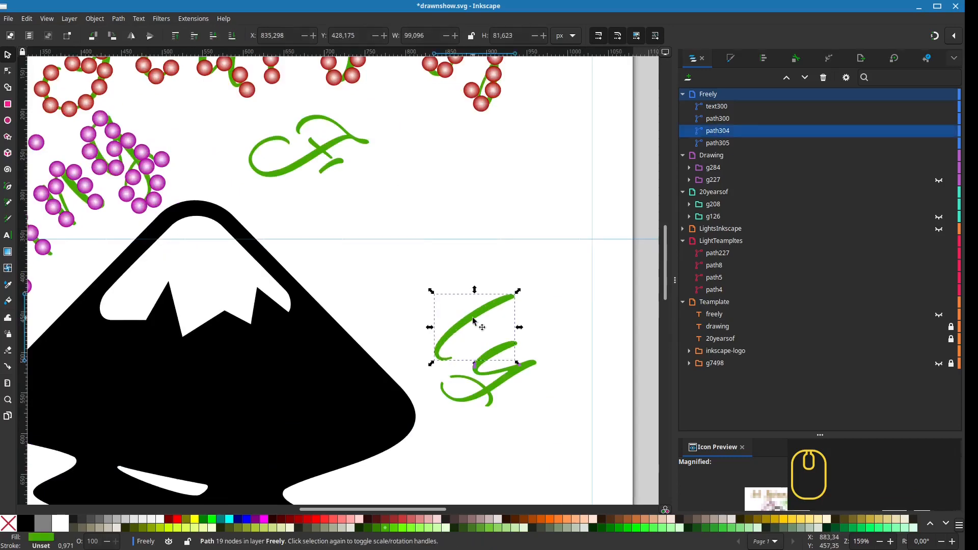
key("n")
scroll(473, 321, "up", 2)
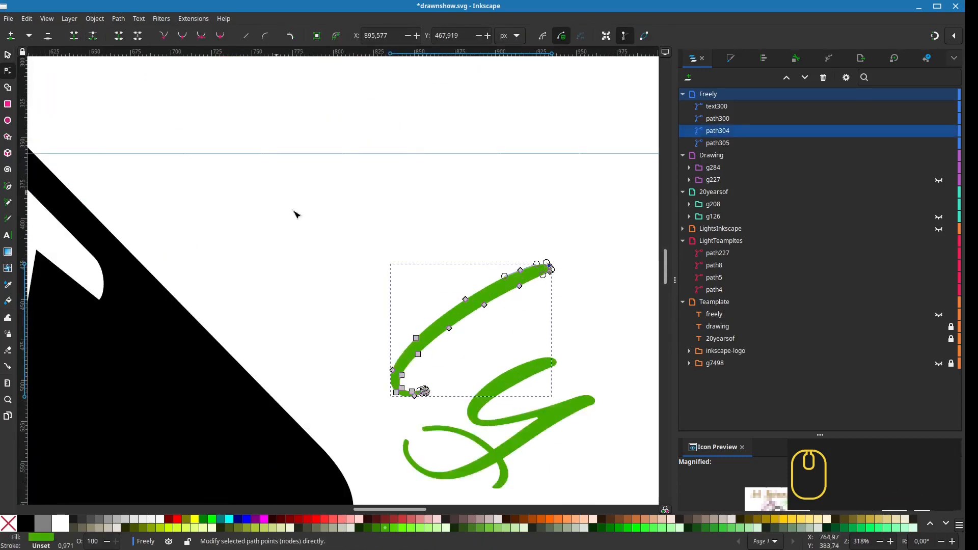
scroll(583, 343, "down", 2)
key("s")
Delete the y path and the small separate stroke beneath the F from the Freely layer.
left_click(564, 369)
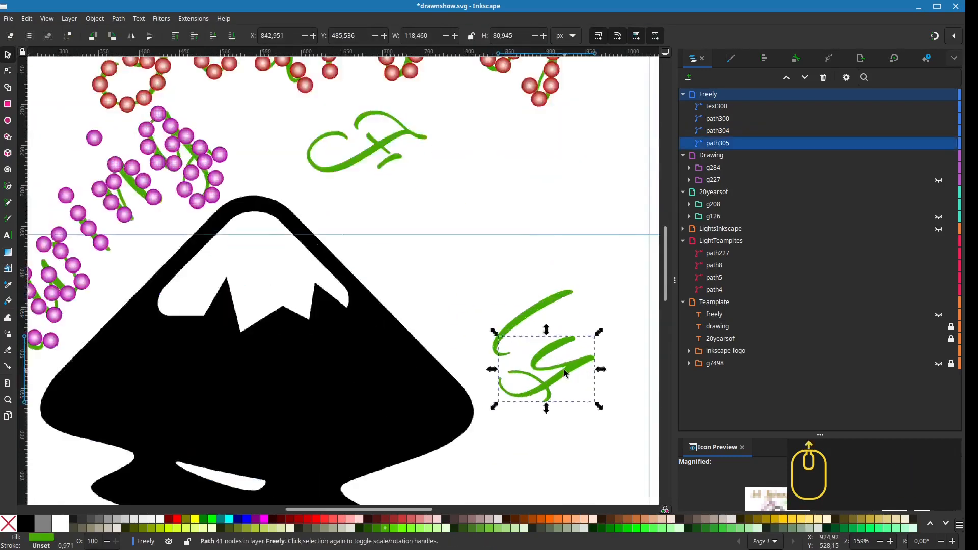
scroll(564, 368, "up", 1)
scroll(388, 357, "down", 3)
scroll(451, 354, "up", 1)
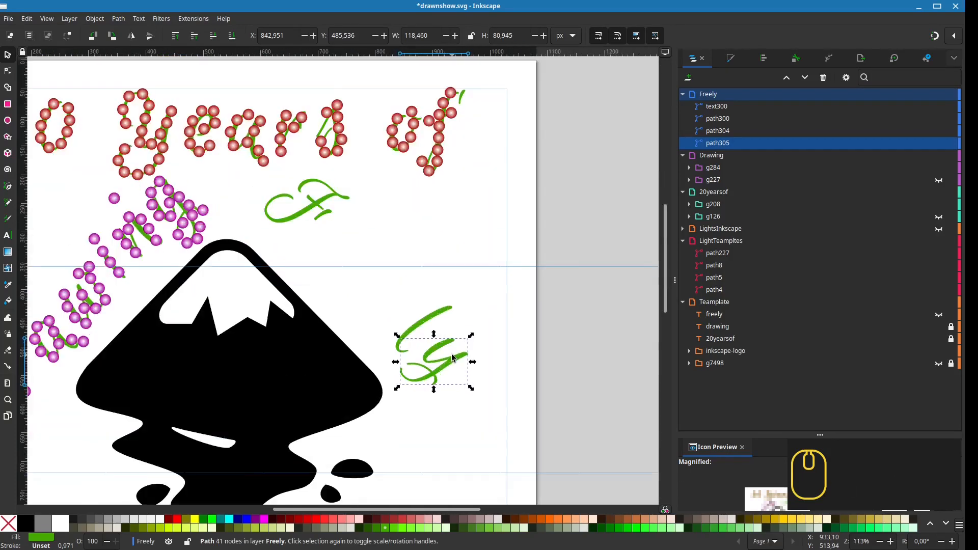
key("Delete")
scroll(406, 247, "up", 2)
left_click(405, 246)
scroll(431, 302, "up", 2)
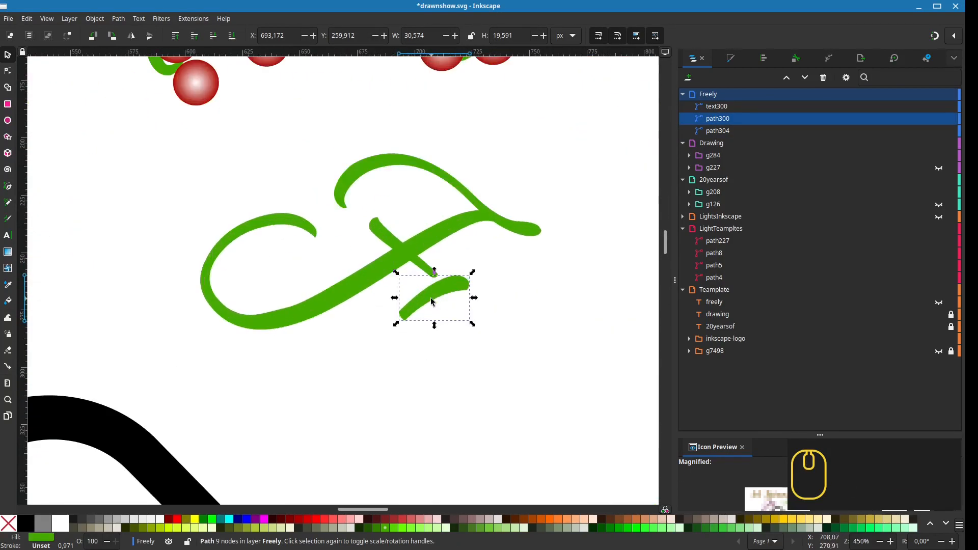
key("Delete")
Break the F path at its three stroke ends: the upper curl, the far tip and the lower curl.
left_click(448, 290)
key("n")
left_click(360, 263)
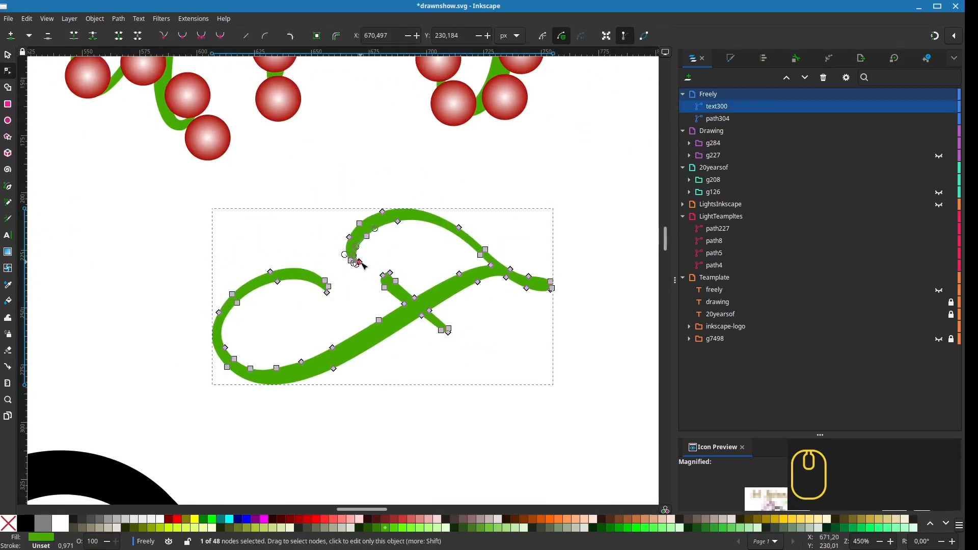
left_click(93, 36)
left_click(552, 289)
left_click(93, 35)
left_click(327, 292)
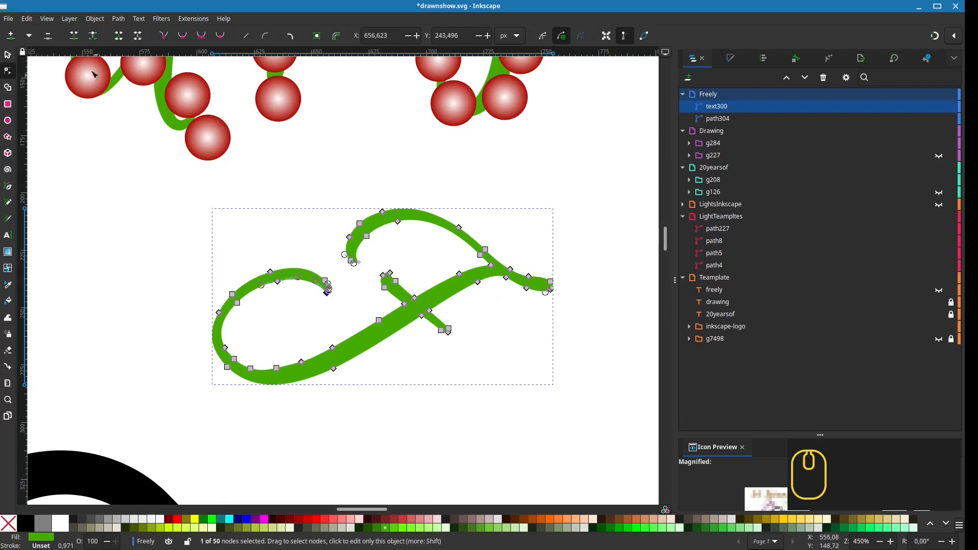
left_click(93, 36)
Swap the fill and stroke of the F path and set its fill to no paint.
key("s")
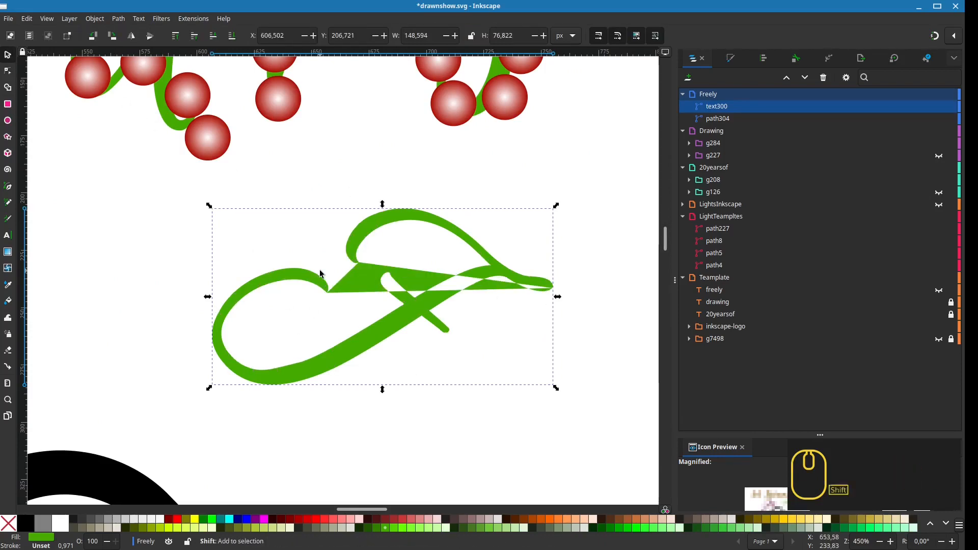
key("shift+x")
left_click(731, 57)
left_click(688, 93)
Break the F apart into separate paths and delete its redundant inner contour.
left_click(118, 19)
left_click(134, 159)
left_click(315, 250)
left_click(481, 267)
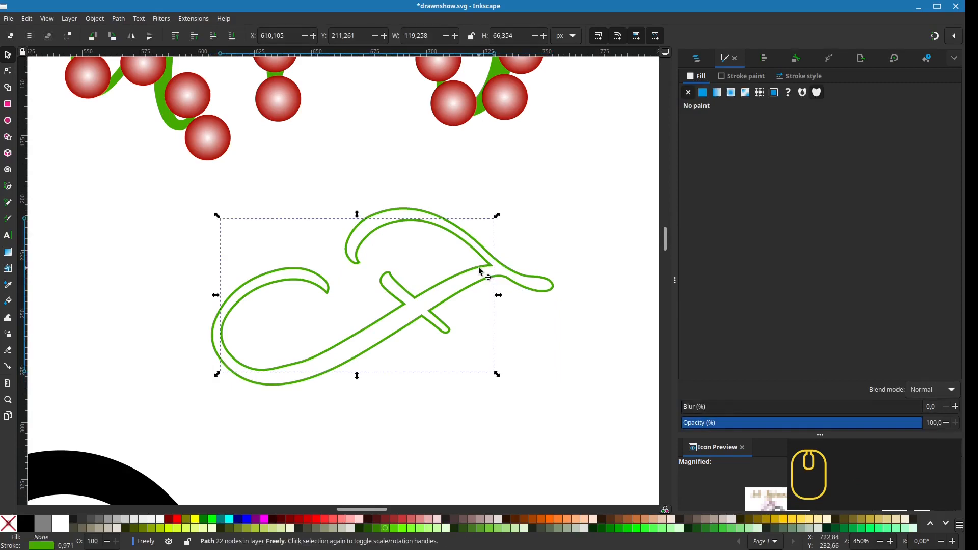
key("Delete")
Delete the crossbar nodes from the lower F curve so that it becomes a single flowing stroke.
left_click(475, 284)
key("n")
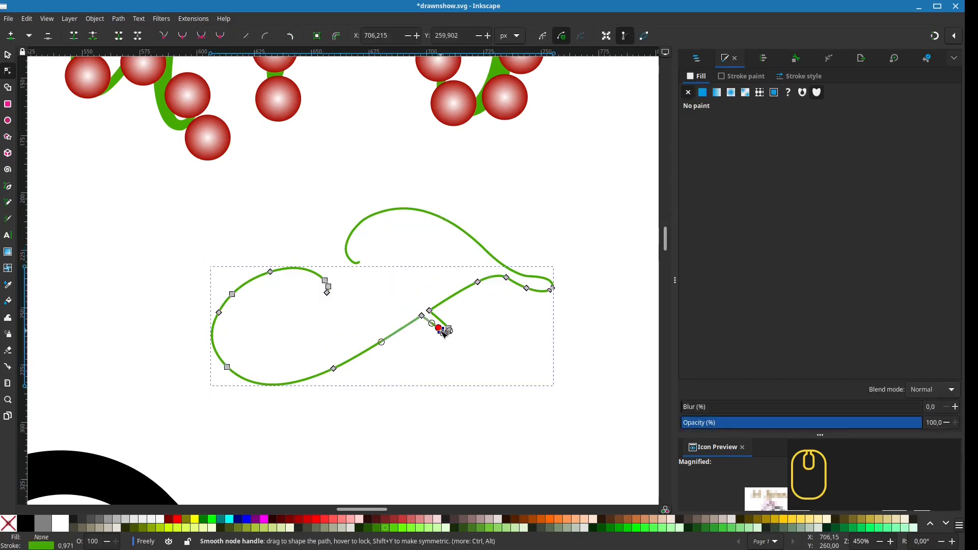
left_click(449, 330)
key("Delete")
left_click(449, 330)
key("Delete")
key("Delete")
Delete the tail nodes of the upper F curve, leaving only its arc, and save the document.
scroll(557, 309, "up", 5)
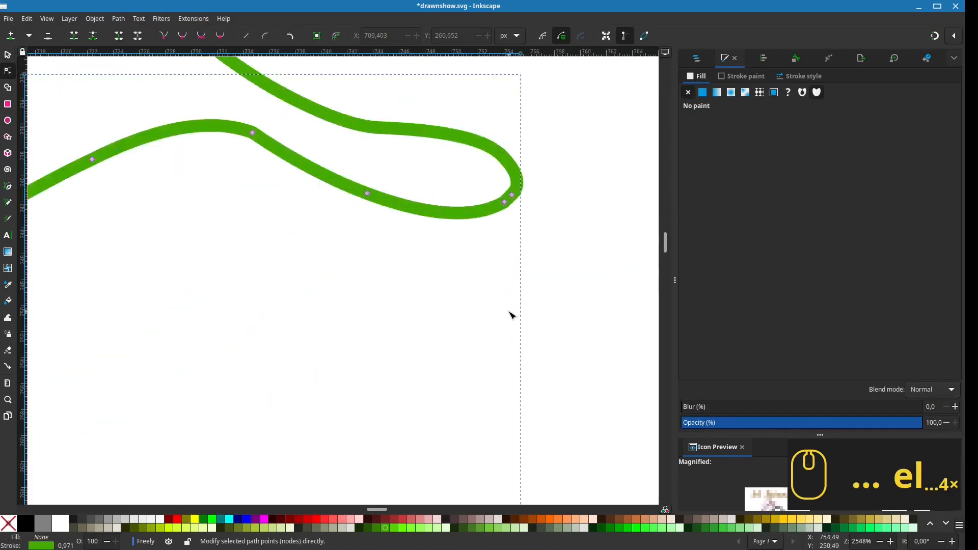
scroll(510, 311, "down", 3)
left_click(492, 249)
key("Delete")
key("Delete")
key("Delete")
key("Delete")
scroll(425, 285, "down", 6)
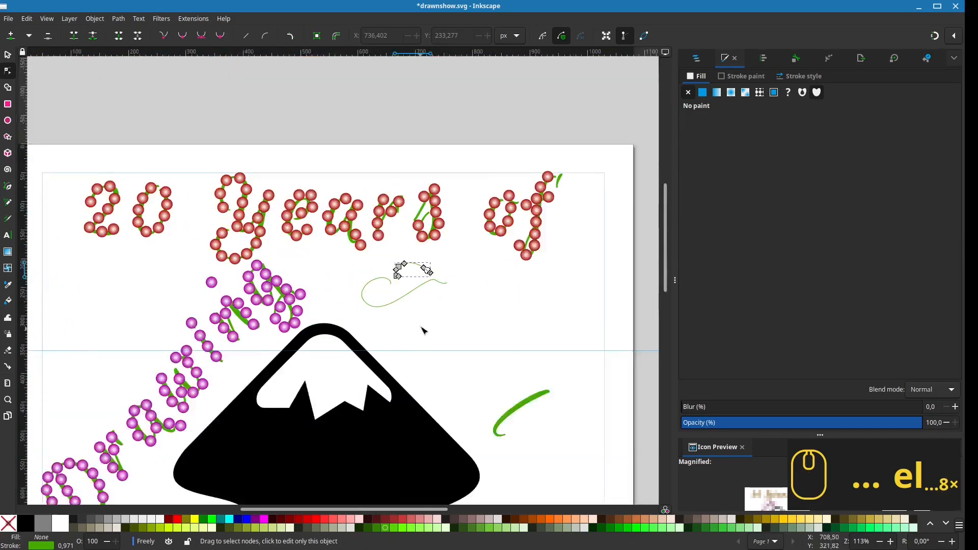
key("ctrl+s")
Break the l letter apart into two contours, swap their fill and stroke, and remove the fill.
left_click(584, 375)
left_click_drag(540, 342, 352, 271)
key("s")
left_click(118, 19)
left_click(136, 160)
key("shift+x")
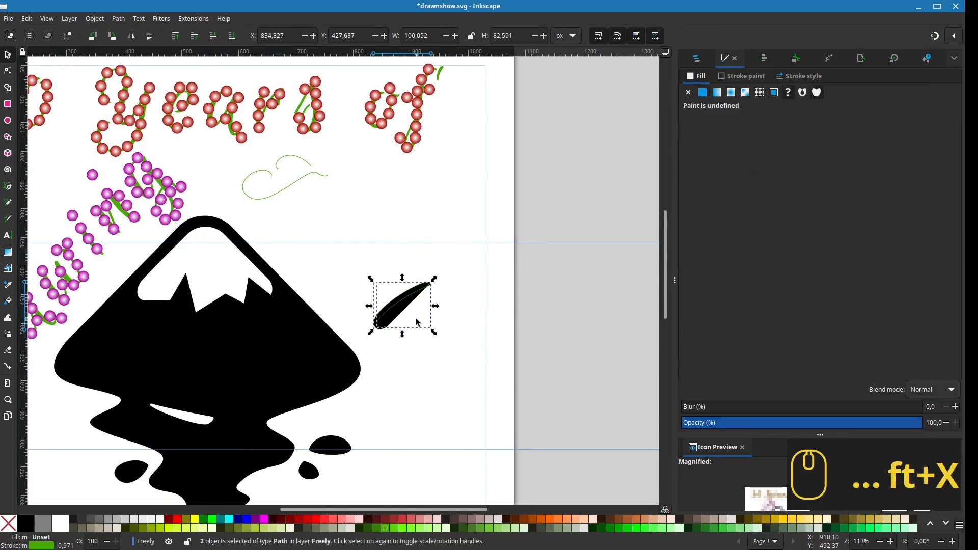
left_click(8, 524)
Delete the inner contour of the l, keeping a single stroke.
scroll(408, 306, "up", 4)
left_click(399, 271)
key("Delete")
scroll(442, 310, "down", 4)
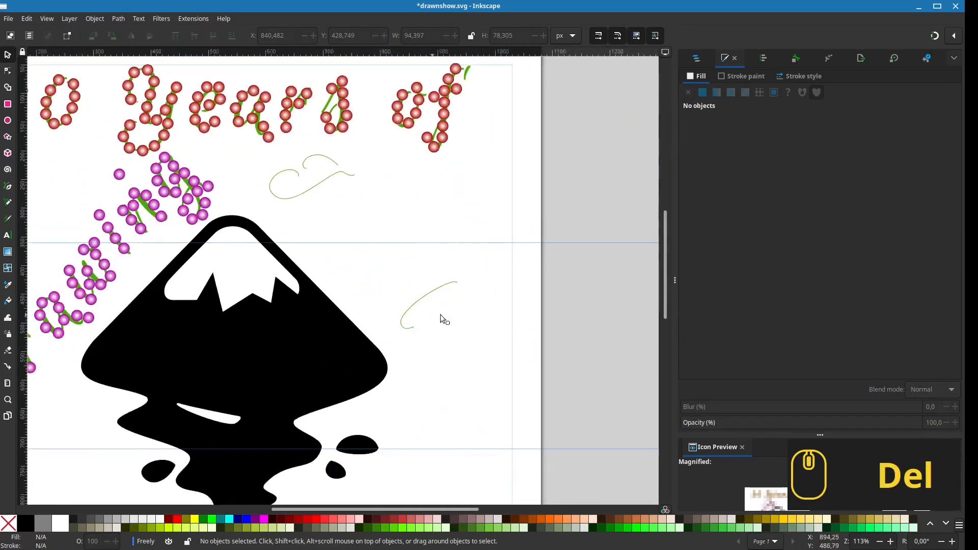
Group the two F strokes and the l stroke in the Freely layer.
left_click_drag(440, 314, 490, 319)
key("s")
left_click_drag(317, 157, 417, 215)
left_click_drag(442, 278, 512, 339)
key("ctrl+g")
scroll(279, 273, "down", 1)
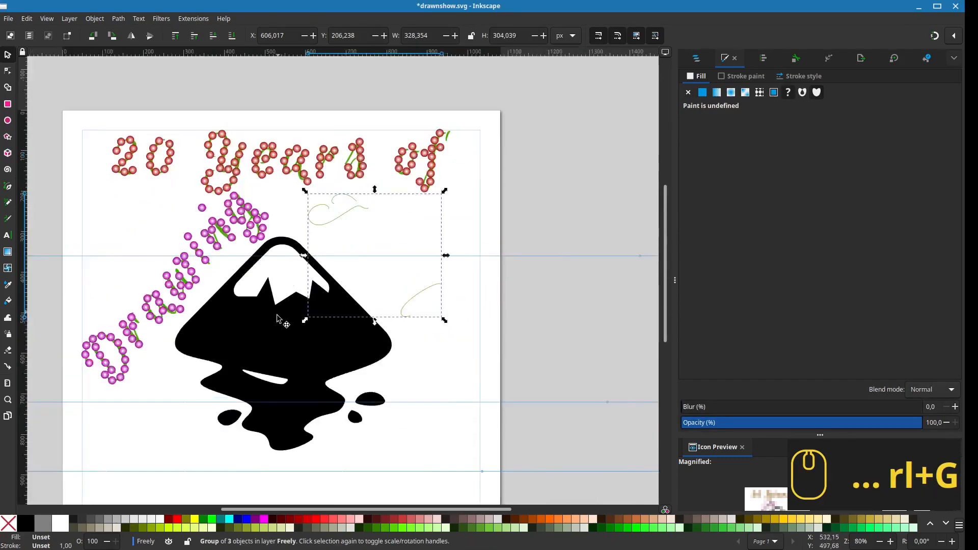
Clone the magenta template light, place the clone above the template lights and move it into the Freely layer.
left_click_drag(277, 321, 448, 314)
left_click(154, 274)
key("alt+d")
left_click_drag(154, 273, 171, 234)
left_click_drag(207, 248, 129, 257)
left_click(696, 59)
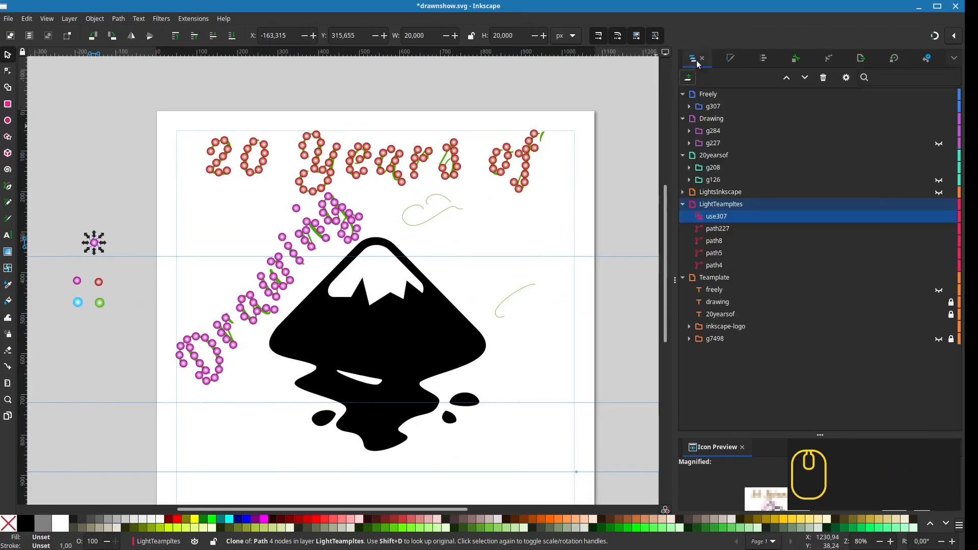
left_click_drag(719, 218, 747, 106)
Distribute clones of the magenta light along the grouped F and l strokes with a path extension.
left_click(450, 208, "shift")
left_click(193, 19)
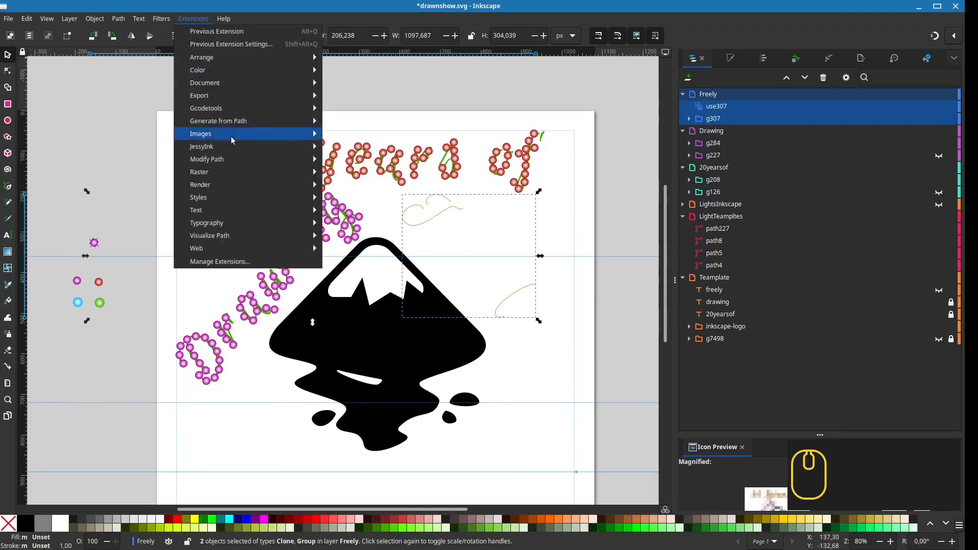
left_click(366, 134)
left_click(370, 362)
left_click_drag(462, 157, 831, 158)
left_click(940, 381)
left_click(896, 382)
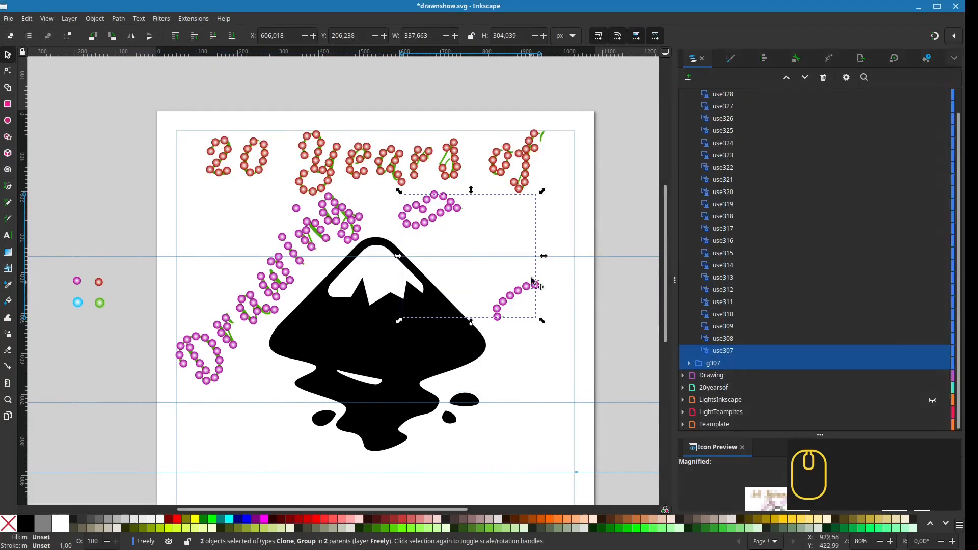
Hide the F and l stroke group and show the freely template text again.
scroll(722, 290, "up", 1)
left_click(617, 226)
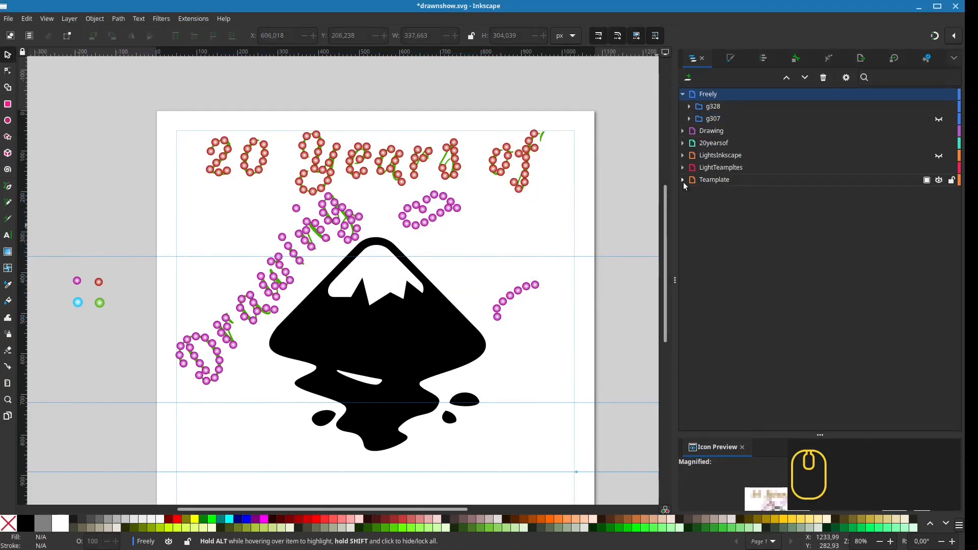
left_click(939, 192)
Enter the red "20 Years of" light group and group the nine lights forming the e in "Years".
left_click(352, 159)
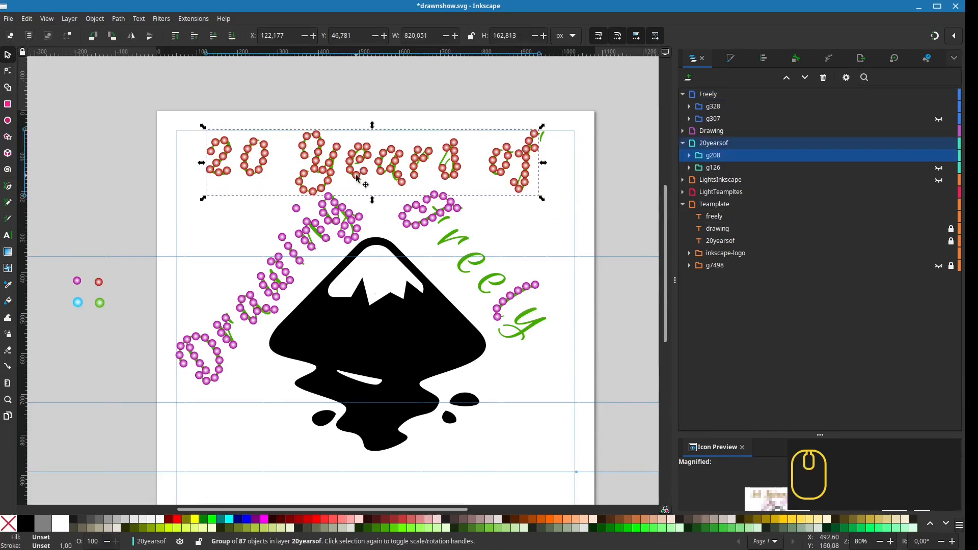
scroll(358, 175, "up", 2)
left_click_drag(358, 176, 351, 256)
double_click(355, 222)
left_click(355, 222)
left_click(371, 213, "shift")
left_click(369, 195, "shift")
left_click(352, 197, "shift")
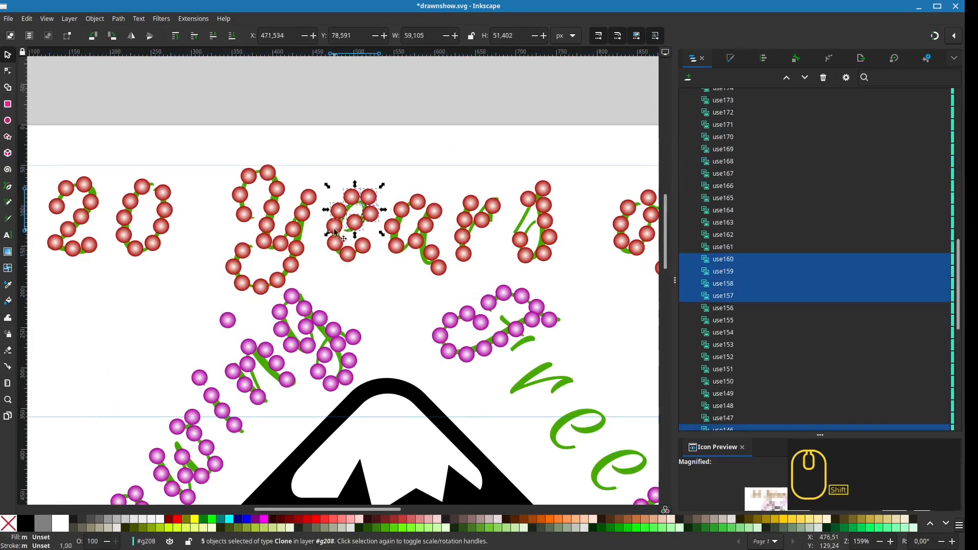
left_click(339, 210, "shift")
left_click(334, 226, "shift")
left_click(335, 243, "shift")
left_click(348, 253, "shift")
left_click(362, 246, "shift")
key("ctrl+g")
Move the grouped e lights into the Freely layer and place one copy over each e of the Freely template text.
left_click_drag(721, 169, 739, 102)
key("ctrl+z")
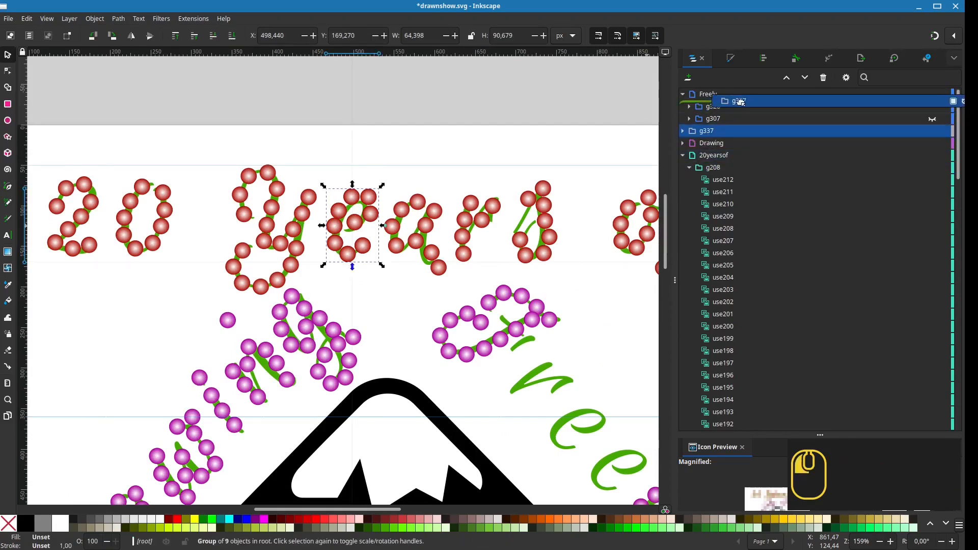
scroll(491, 239, "down", 1)
left_click_drag(564, 380, 588, 413)
key("ctrl+d")
left_click_drag(525, 268, 455, 237)
left_click(443, 218)
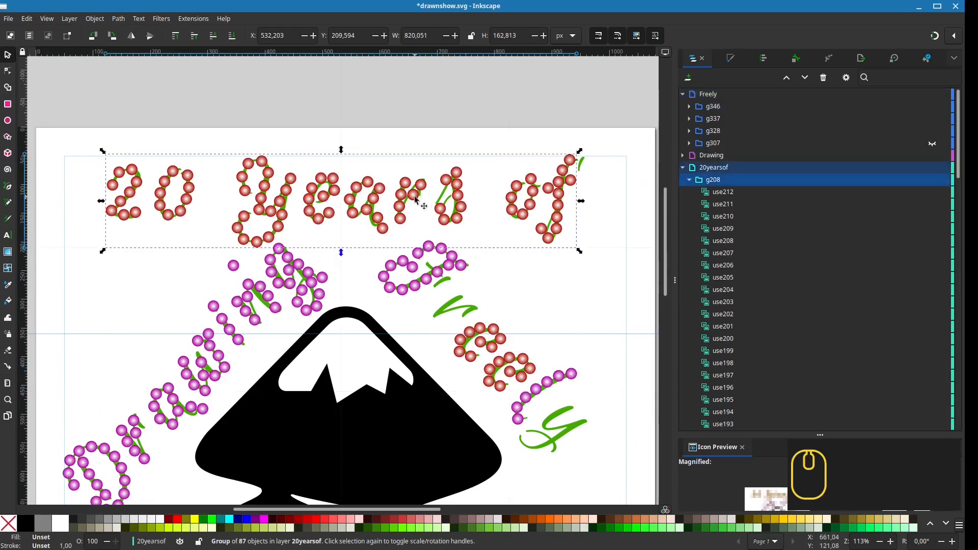
Group the six red lights forming the r in "Years" inside the "20 Years of" light group.
left_click(415, 196, "ctrl")
scroll(416, 197, "up", 3)
left_click(429, 164, "ctrl+shift")
left_click(387, 158, "ctrl+shift")
left_click(375, 191, "ctrl+shift")
left_click(371, 225, "ctrl+shift")
left_click(374, 261, "ctrl+shift")
key("ctrl+g")
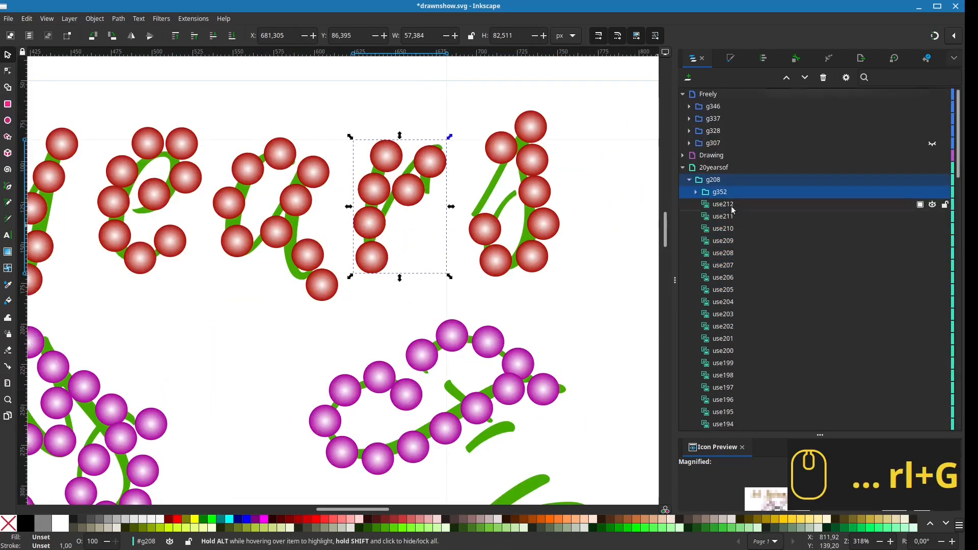
Move the grouped r lights out of the 20yearsof layer into the Freely layer.
left_click(690, 107)
left_click(697, 108)
left_click(690, 107)
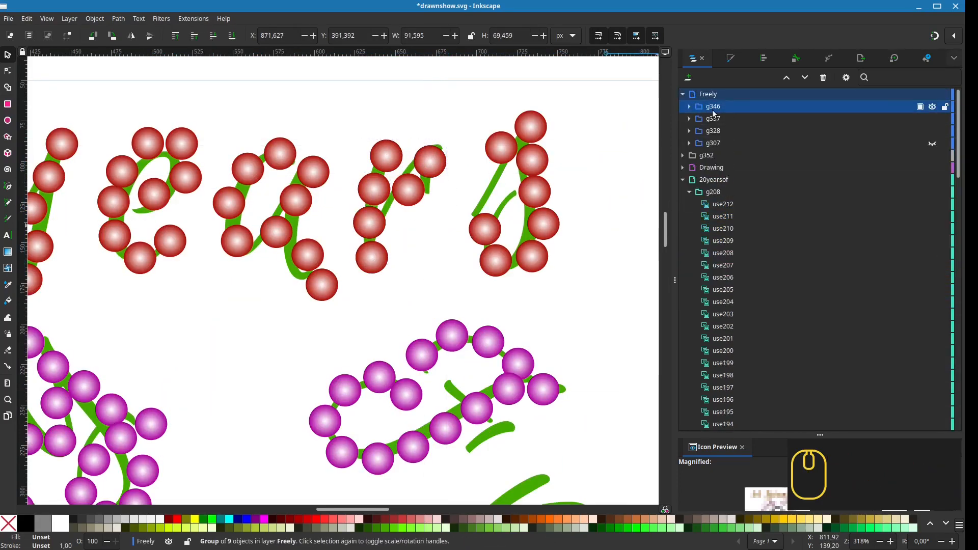
left_click(713, 108)
key("ctrl+z")
left_click_drag(719, 191, 721, 99)
Place the red r light group over the r of the Freely template text.
scroll(418, 188, "down", 2)
scroll(417, 191, "down", 1)
left_click_drag(417, 191, 497, 308)
left_click(466, 301)
scroll(497, 308, "up", 2)
mouse_move(465, 315)
left_mouse_down()
mouse_move(452, 314)
mouse_move(475, 316)
left_mouse_up()
Copy the magenta template light beside the page.
scroll(492, 315, "down", 2)
left_click(478, 261, "shift")
left_click(431, 259)
scroll(407, 260, "down", 2)
scroll(180, 265, "up", 2)
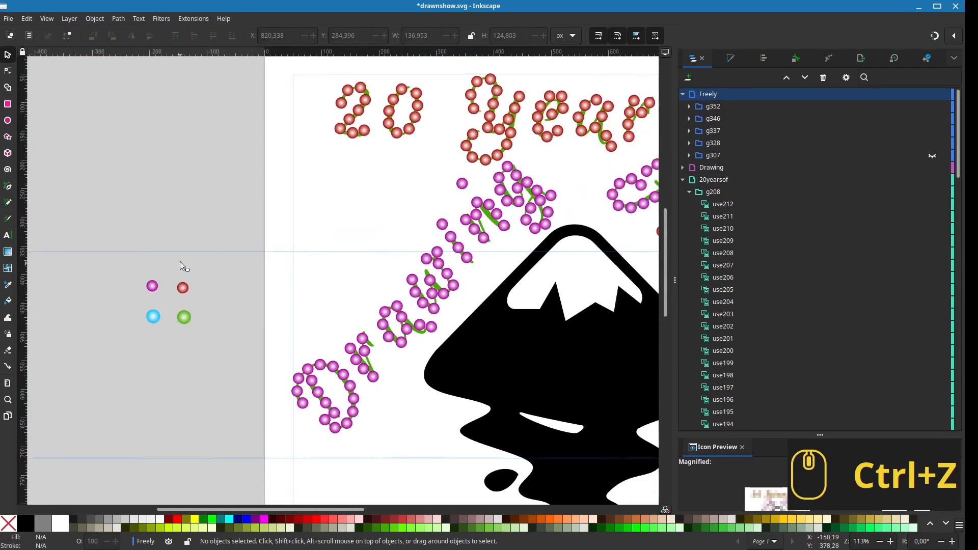
left_click(153, 289)
key("ctrl+c")
Ungroup the red r and two e light groups in Freely and relink their clones to the copied magenta light.
left_click_drag(489, 264, 182, 266)
left_click(378, 229)
left_click(392, 256, "shift")
left_click(432, 292, "shift")
right_click(432, 293)
left_click(459, 180)
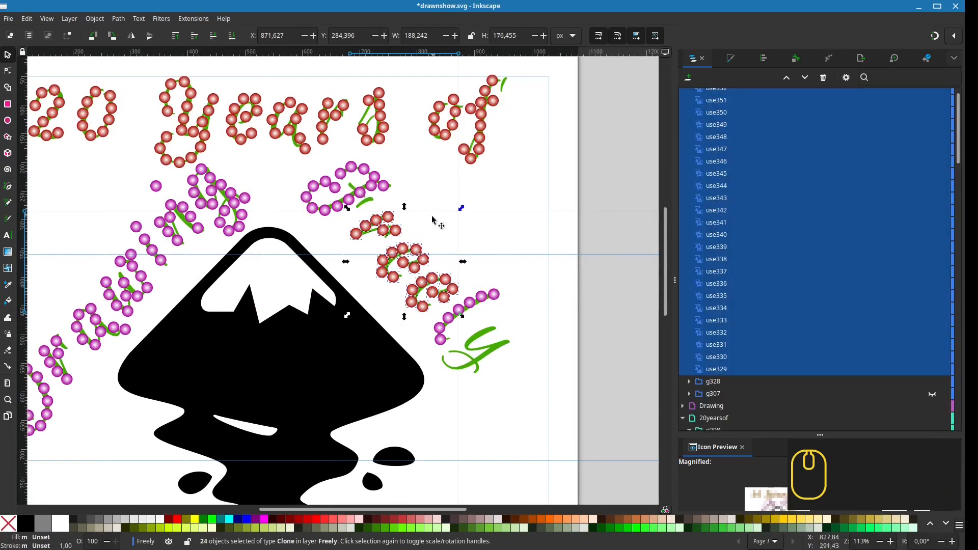
left_click(26, 18)
mouse_move(178, 148)
left_click(233, 198)
Move the relinked r and e clones into the existing light group g328 of the Freely layer.
left_click_drag(465, 339, 536, 343)
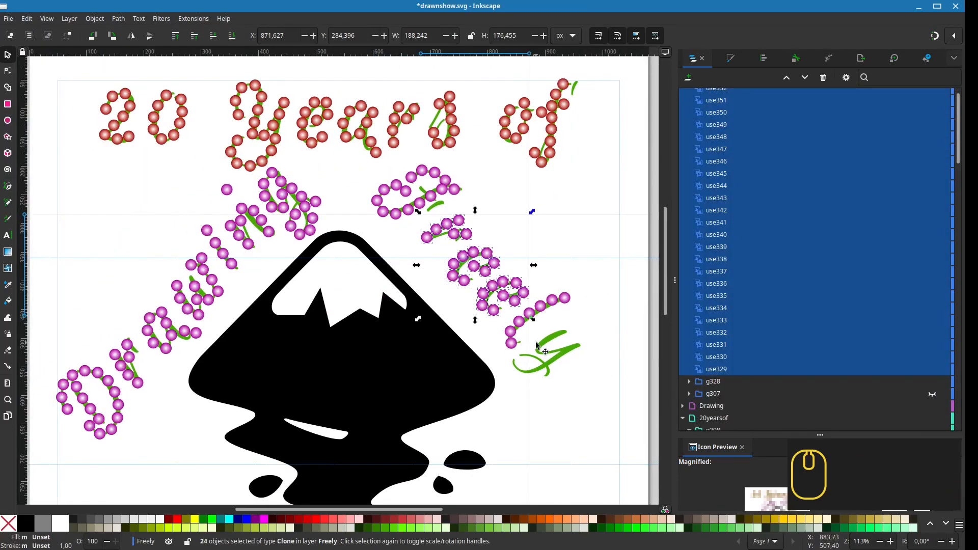
left_click_drag(601, 272, 546, 262)
scroll(719, 132, "up", 1)
left_click_drag(714, 107, 725, 401)
left_click(502, 348)
Enter the magenta Drawing light group, duplicate the sixteen lights forming the g and group the duplicates.
double_click(247, 186)
left_click(246, 186)
scroll(236, 194, "up", 2)
left_click_drag(236, 194, 348, 281)
left_click(292, 240)
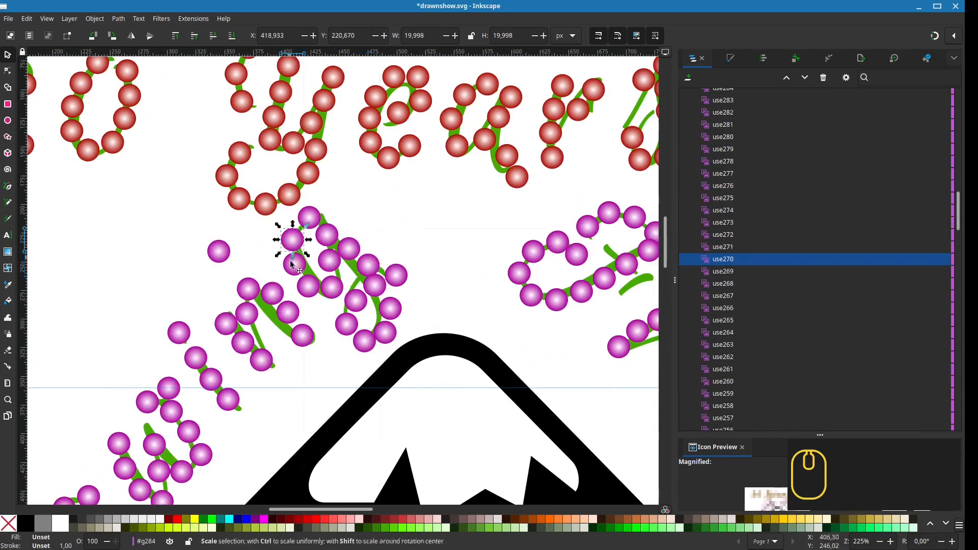
left_click(295, 264, "shift")
left_click(309, 287, "shift")
left_click(331, 288, "shift")
left_click(355, 301, "shift")
left_click(330, 261, "shift")
left_click(327, 235, "shift")
left_click(310, 218, "shift")
left_click(379, 293, "shift")
left_click(390, 308, "shift")
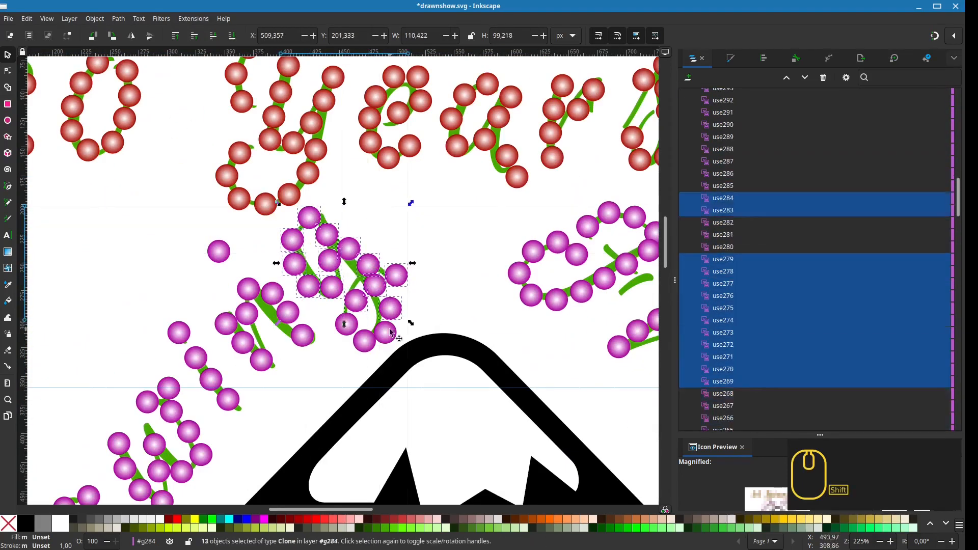
left_click(386, 333, "shift")
left_click(365, 340, "shift")
left_click(347, 324, "shift")
key("ctrl+d")
key("ctrl+g")
Move the duplicated g light group from the Drawing layer into the Freely layer.
scroll(730, 265, "up", 2)
scroll(730, 266, "up", 2)
left_click(690, 106)
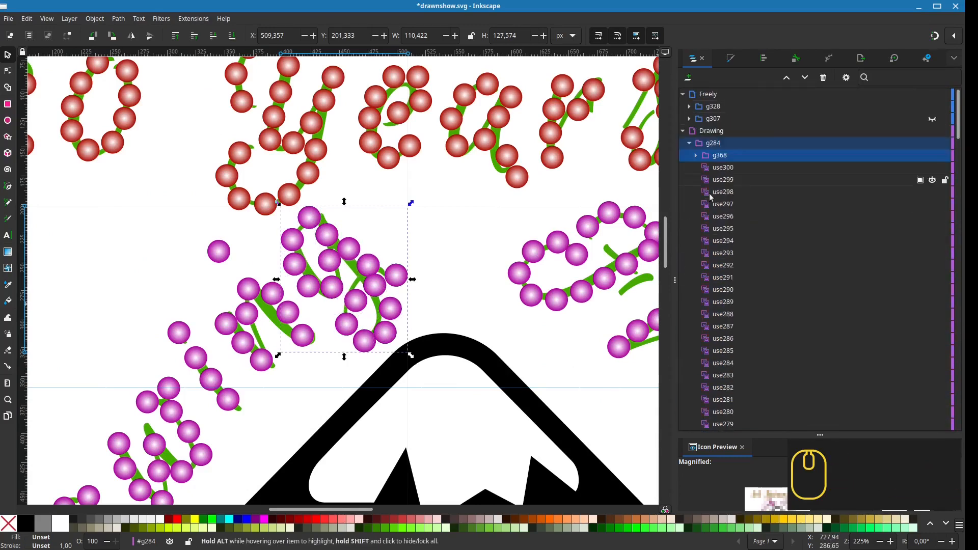
left_click_drag(719, 155, 733, 97)
Position the duplicated g light group over the y of the Freely template text.
scroll(446, 267, "down", 3)
left_click_drag(421, 277, 623, 387)
scroll(450, 322, "up", 4)
left_click_drag(379, 238, 441, 339)
double_click(406, 302)
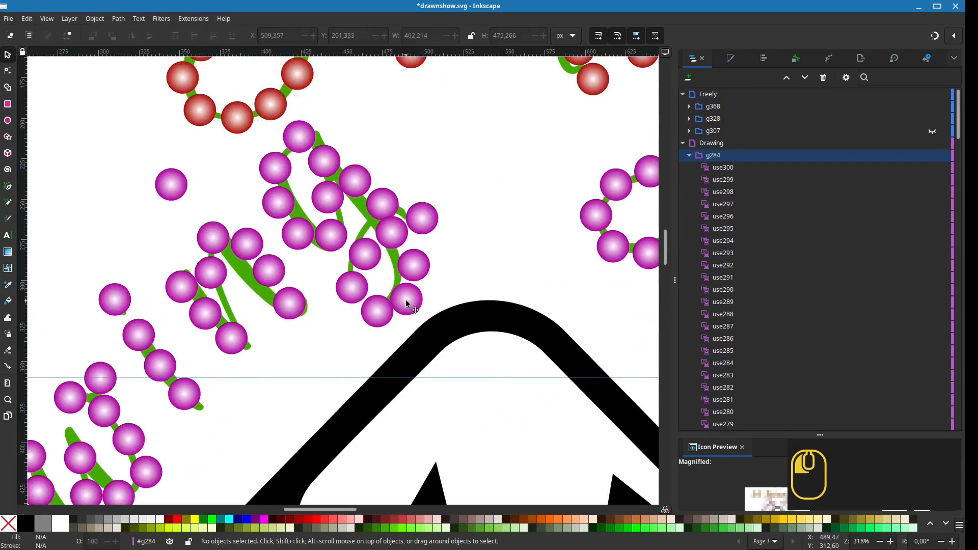
left_click(406, 301)
left_click(418, 267)
scroll(408, 273, "down", 5)
key("Escape")
scroll(544, 345, "up", 2)
left_click_drag(545, 346, 511, 343)
scroll(517, 344, "up", 2)
left_click_drag(459, 318, 468, 324)
left_click_drag(477, 318, 459, 349)
Enter the y light group and reposition its individual lights to follow the strokes of the y.
double_click(479, 304)
left_click(478, 304)
left_click_drag(477, 304, 478, 285)
left_click_drag(455, 298, 455, 292)
left_click_drag(497, 324, 500, 322)
left_click_drag(476, 336, 459, 353)
left_click_drag(427, 309, 427, 303)
left_click_drag(421, 327, 424, 326)
left_click(497, 366)
Move the sixteen y lights into the Freely light group g328 and delete their emptied group.
scroll(499, 366, "down", 3)
left_click(723, 119)
left_click(724, 296, "shift")
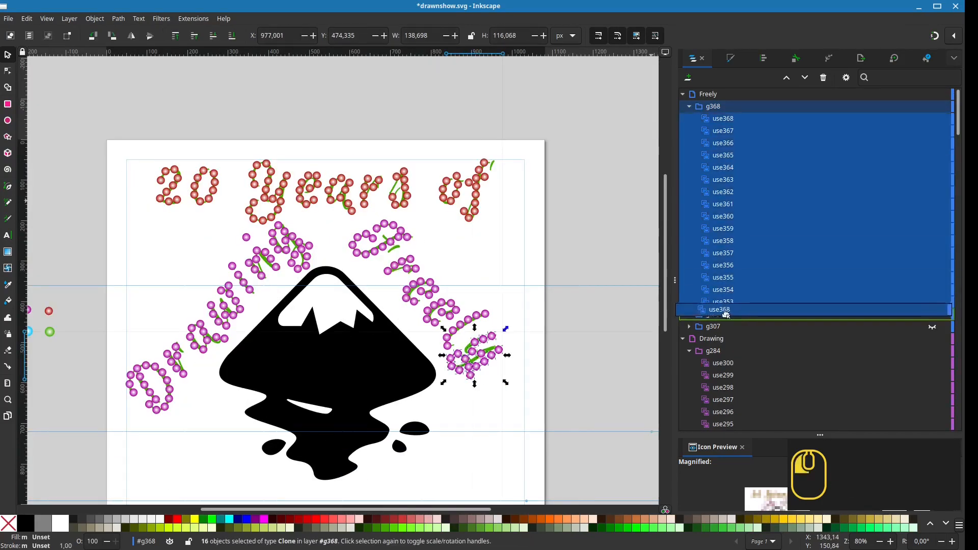
key("Delete")
Hide the Teamplate layer and save the document.
key("ctrl+s")
scroll(751, 347, "down", 5)
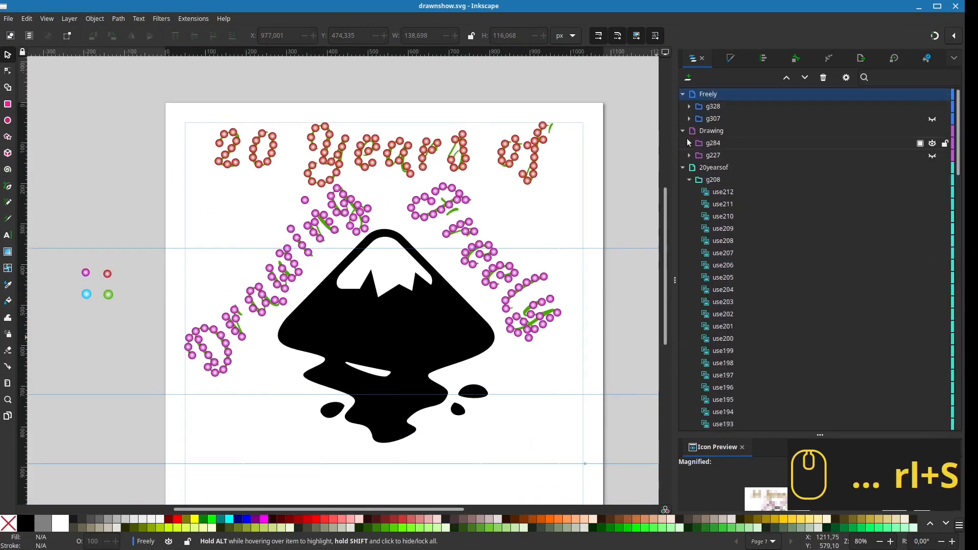
left_click(940, 204)
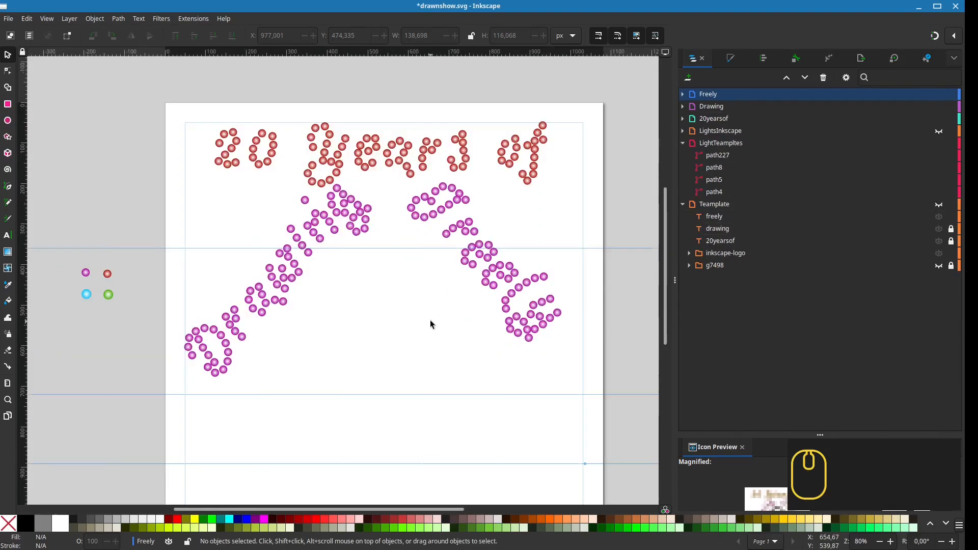
key("ctrl+s")
Hide the Freely, Drawing and 20yearsof light layers.
scroll(430, 320, "down", 1)
left_click(939, 95)
left_click(939, 107)
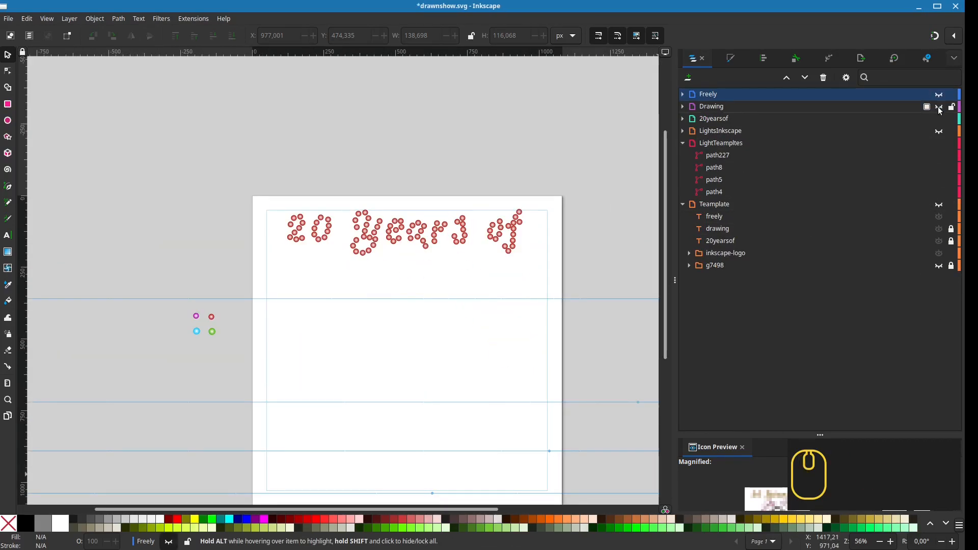
left_click(939, 119)
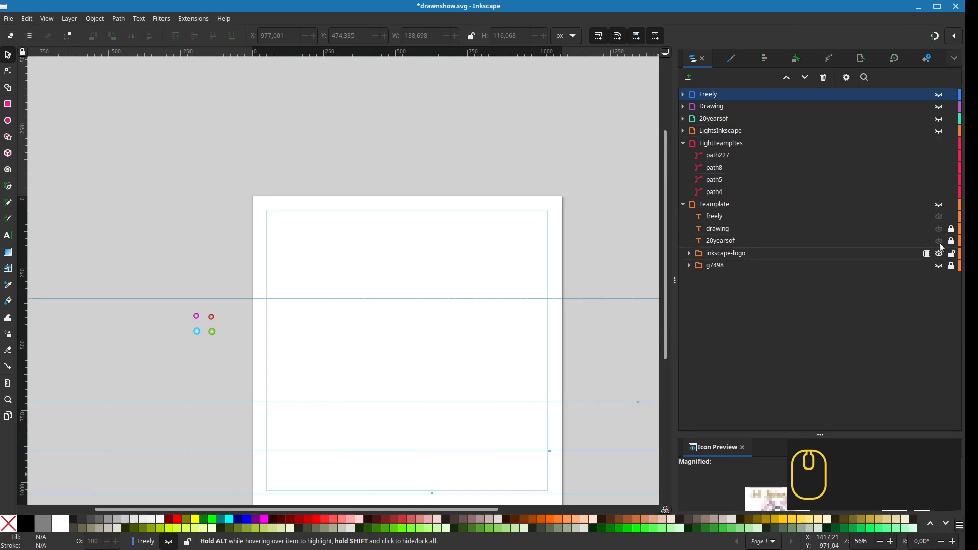
Show the Teamplate layer again and hide its freely, drawing and 20yearsof texts, keeping the Inkscape logo shown.
left_click(940, 206)
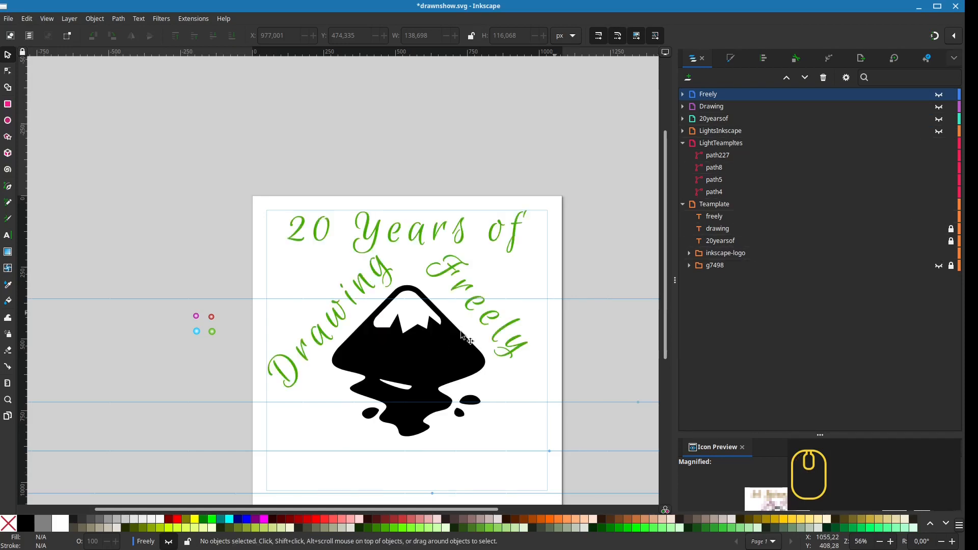
left_click(468, 287)
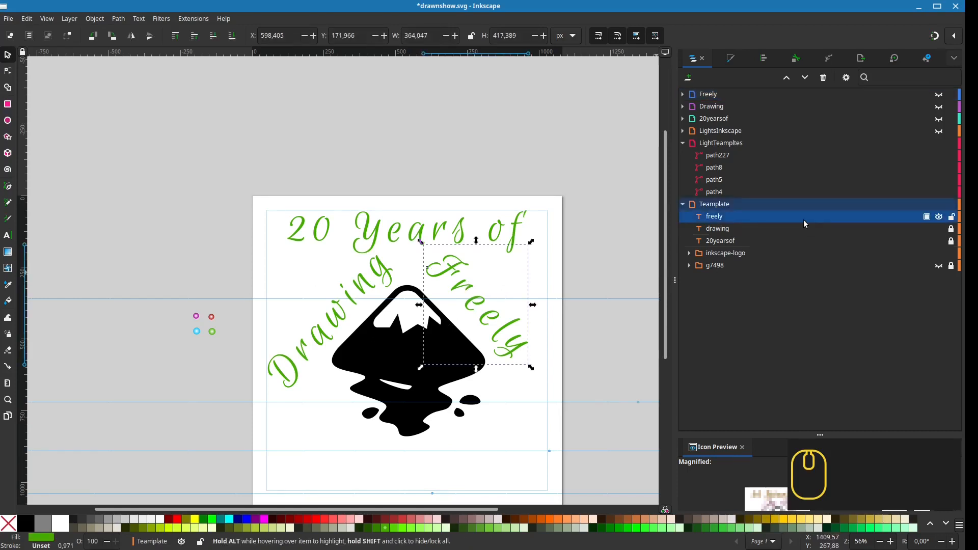
left_click(939, 217)
left_click(939, 229)
left_click(940, 241)
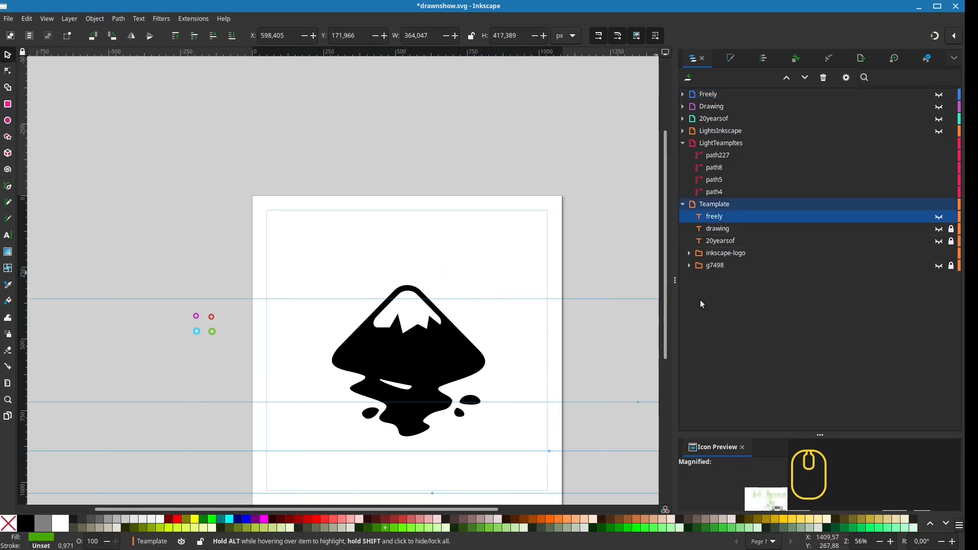
left_click(435, 374)
left_click_drag(453, 361, 461, 297)
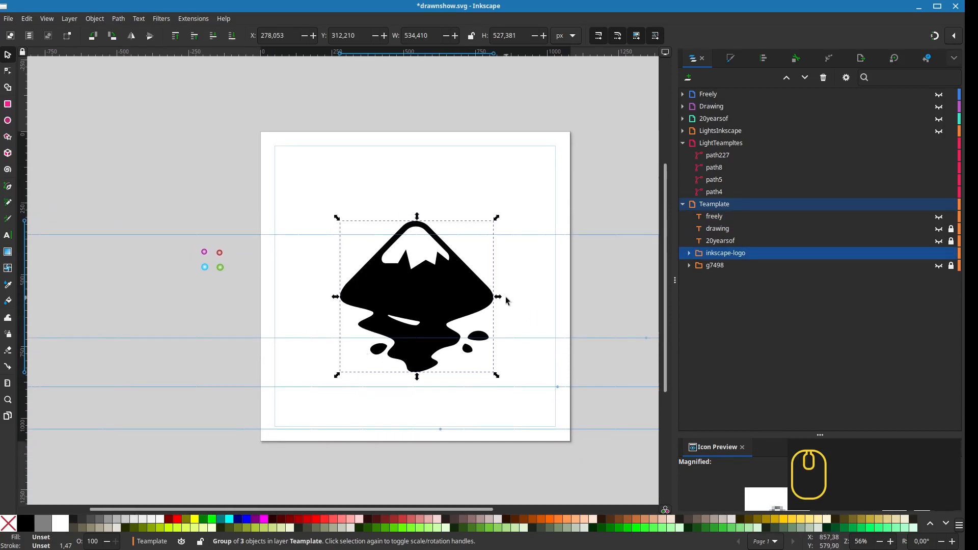
Resize the green template light proportionally to a width of 20 px.
scroll(188, 294, "up", 2, "ctrl")
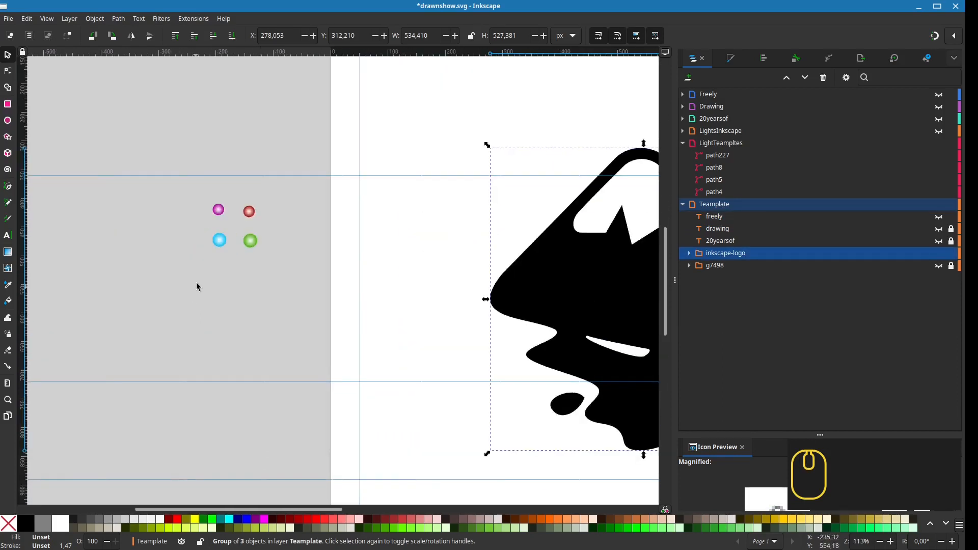
left_click(250, 213)
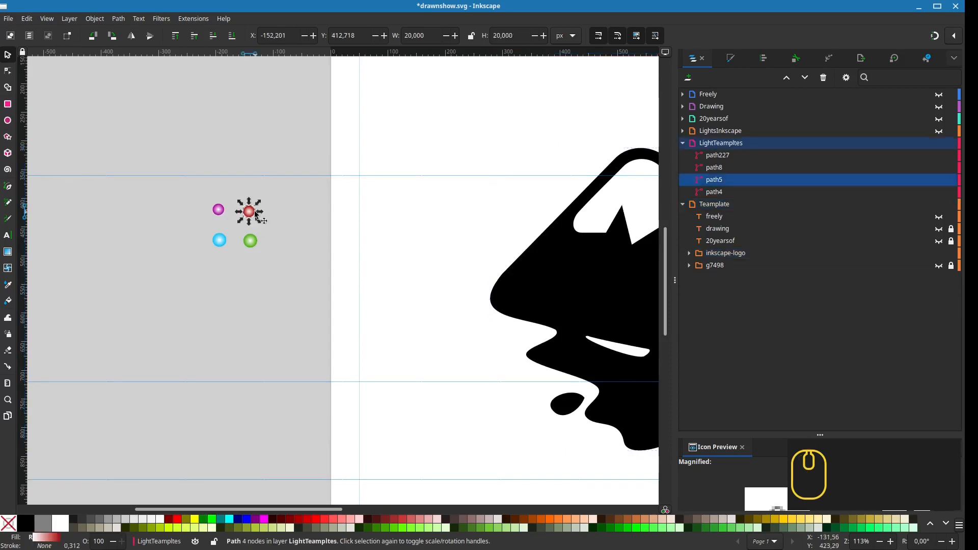
left_click(251, 243)
left_click_drag(276, 228, 230, 275)
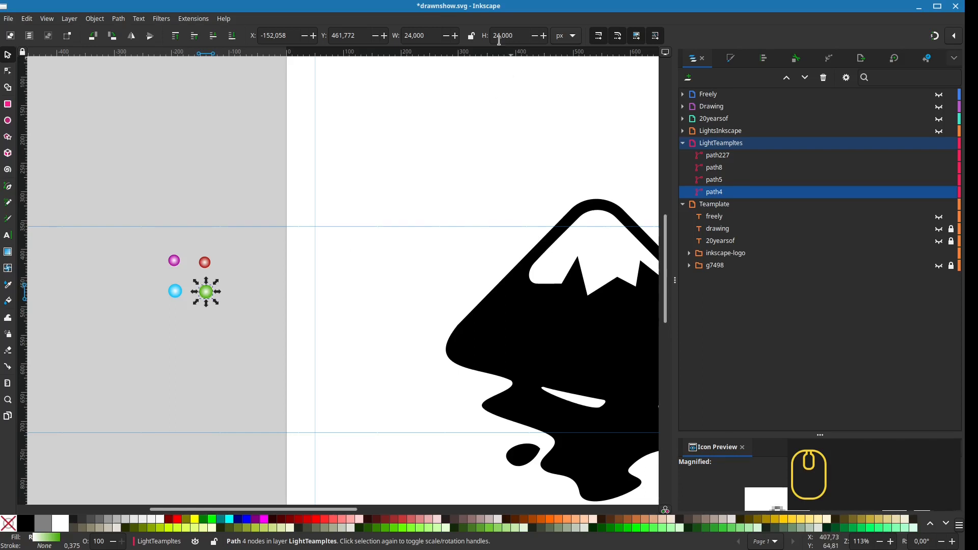
type("20")
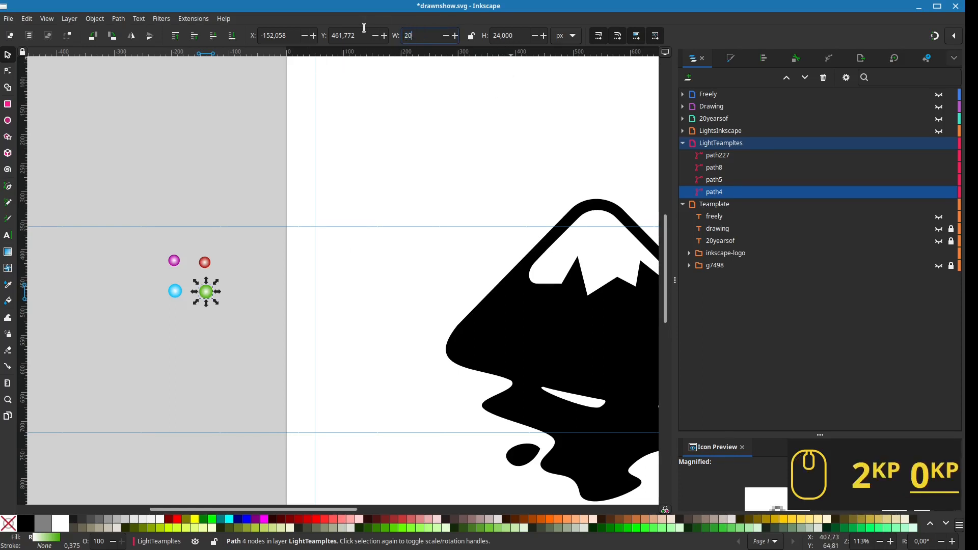
key("Tab")
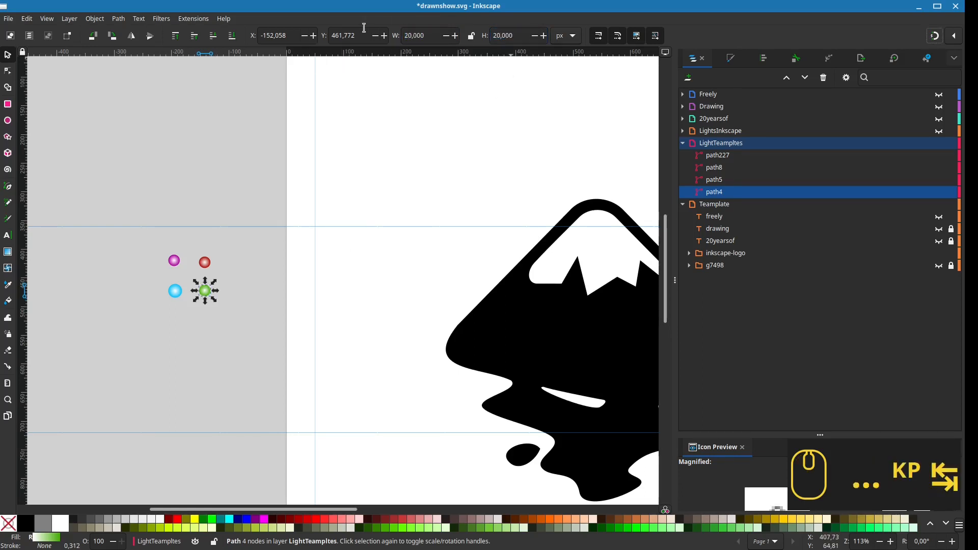
Remove the four horizontal guides crossing the page.
scroll(327, 319, "down", 2)
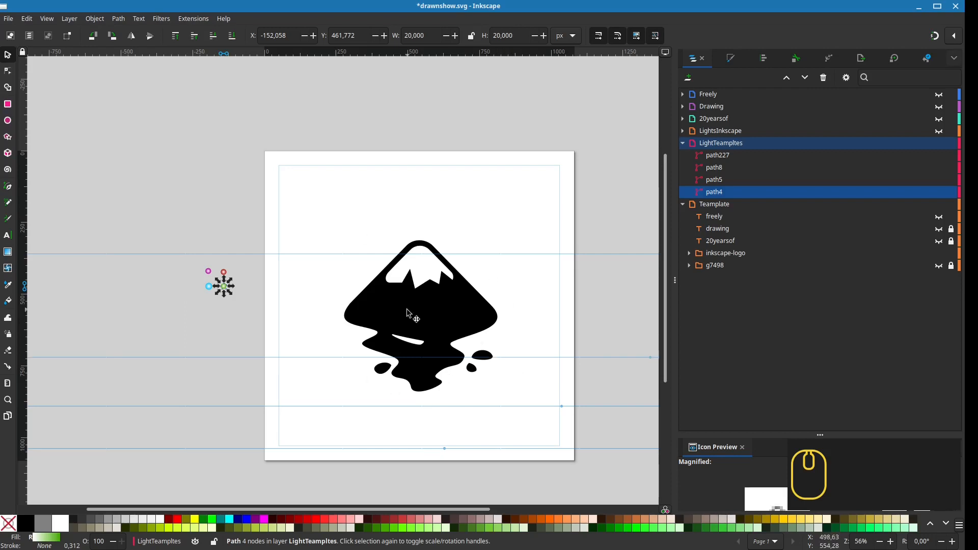
scroll(405, 371, "up", 2)
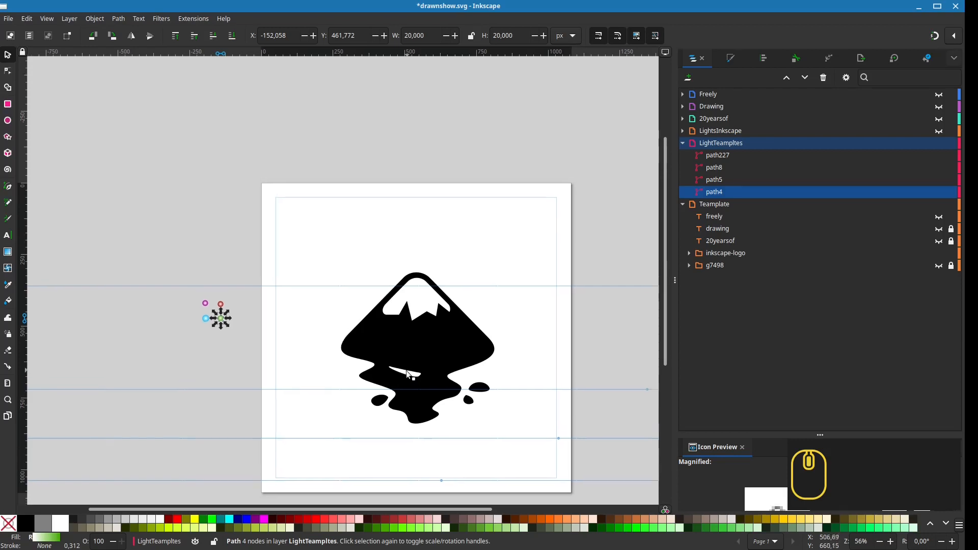
scroll(445, 309, "down", 1)
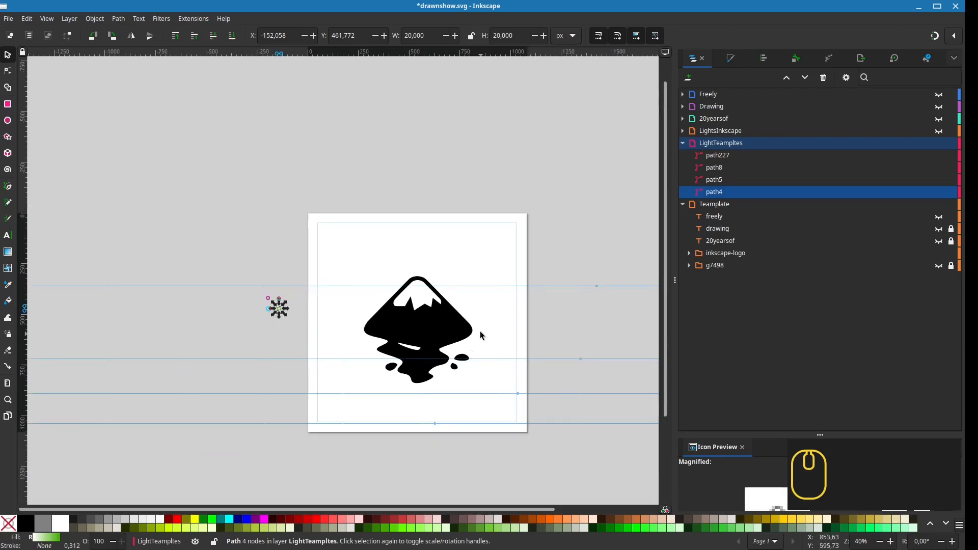
left_click_drag(568, 284, 566, 42)
left_click(567, 357)
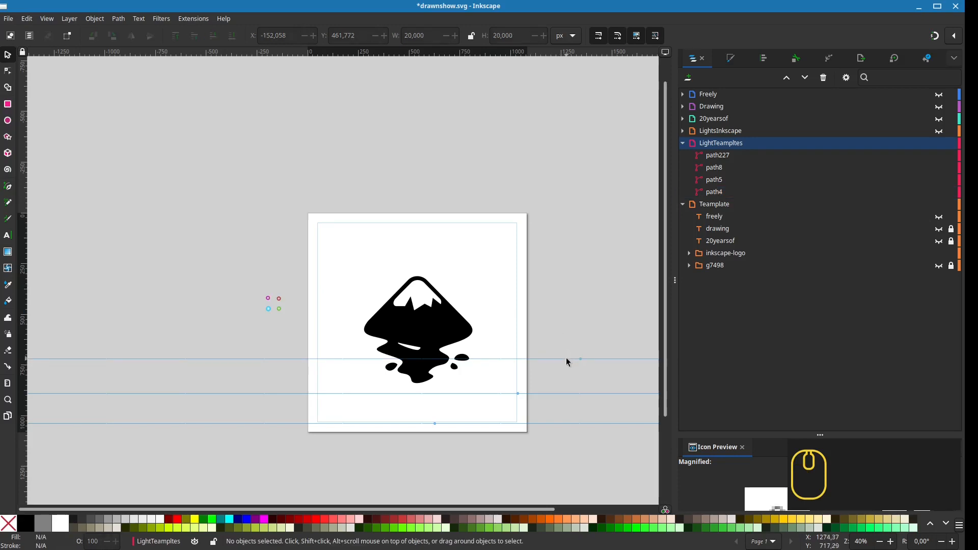
left_click_drag(568, 360, 567, 58)
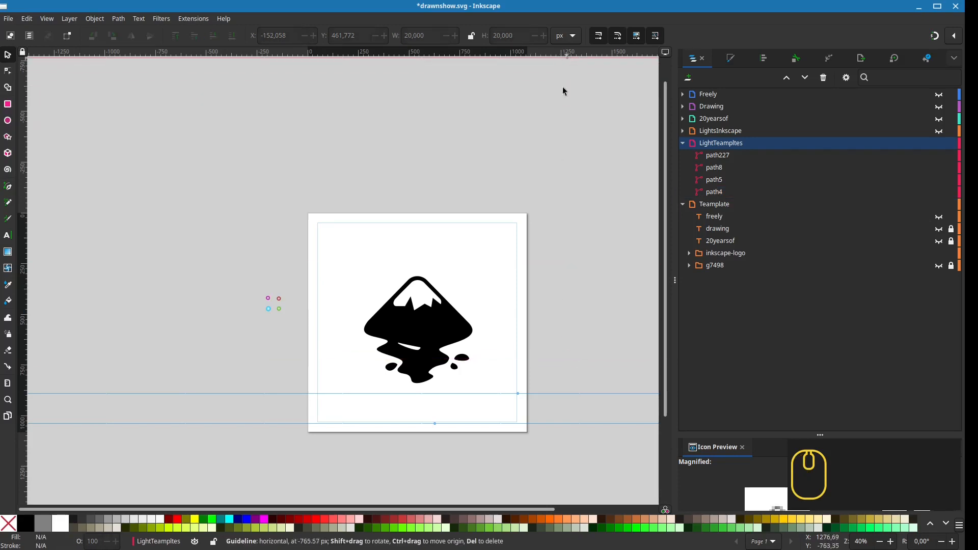
left_click_drag(563, 393, 563, 51)
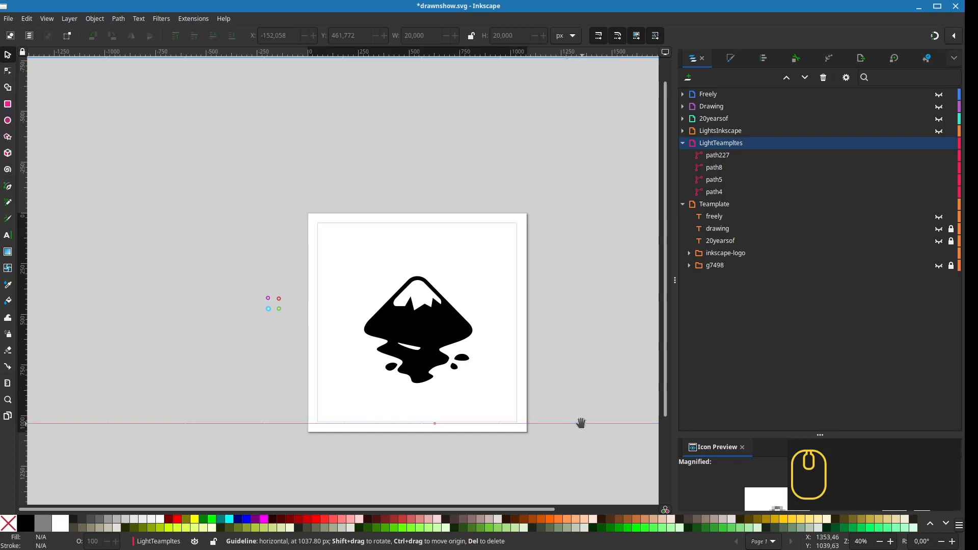
left_click_drag(582, 424, 579, 59)
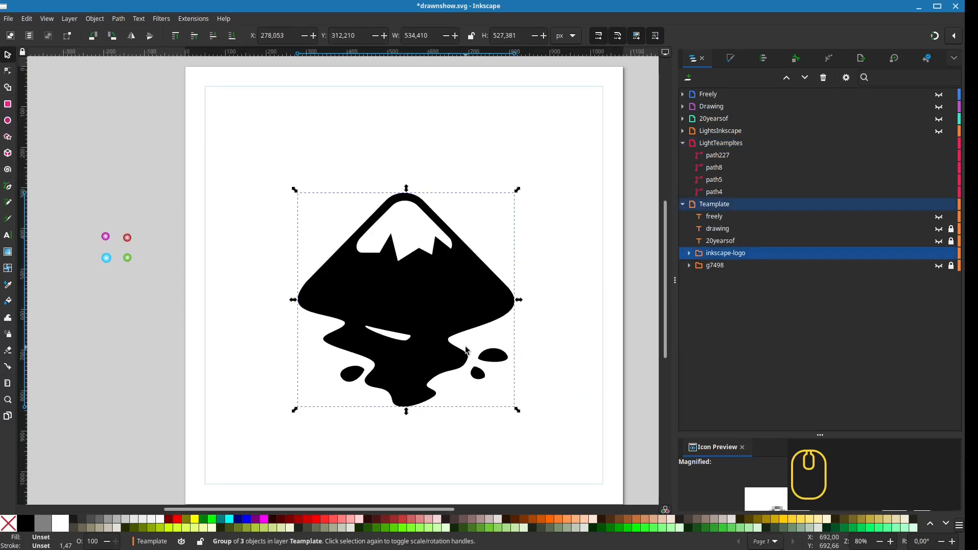
Copy the green template light.
left_click(127, 260)
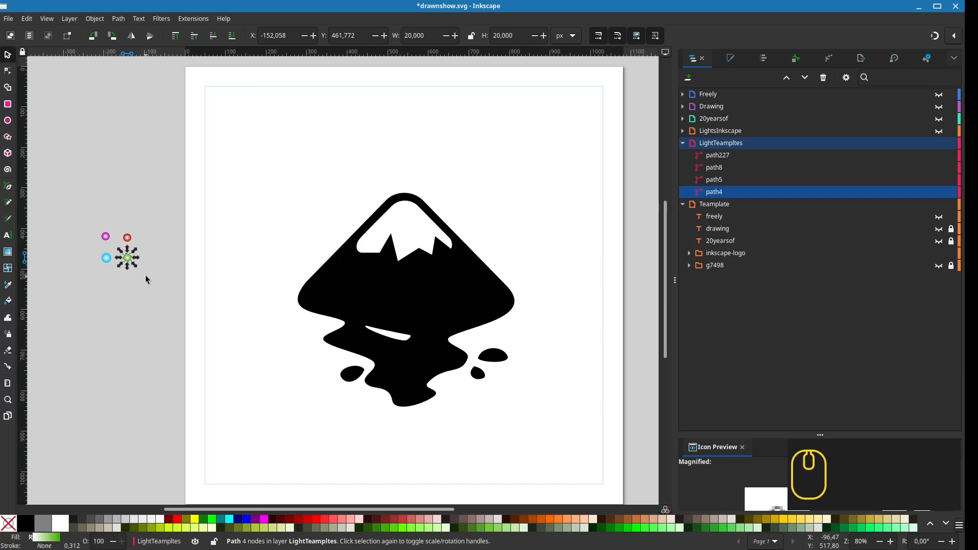
key("ctrl")
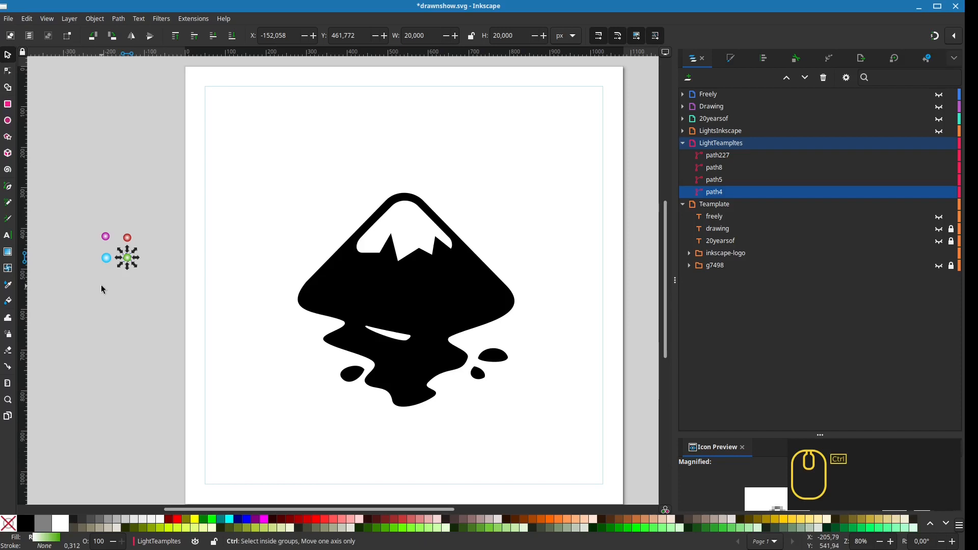
key("ctrl+c")
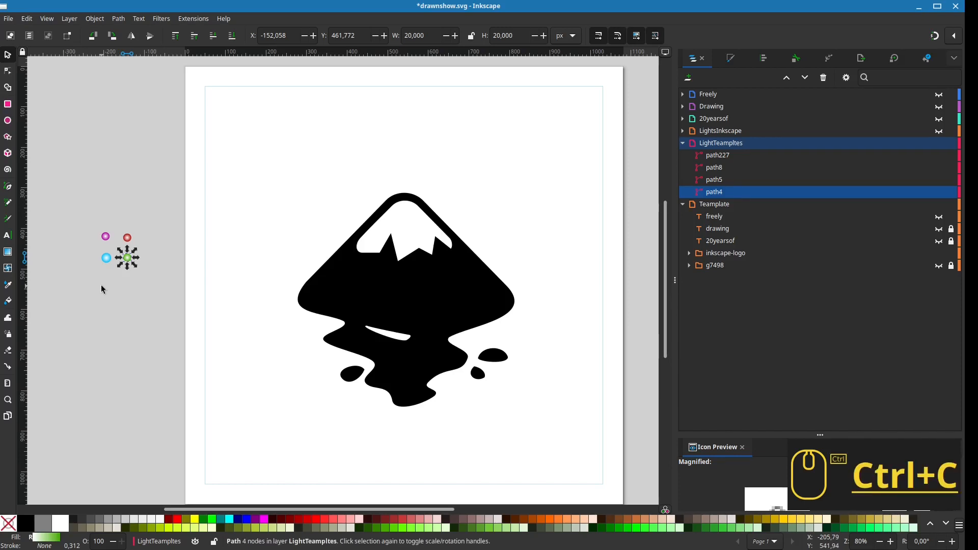
Spray clones of the green template light across the whole Inkscape logo.
left_click(10, 339)
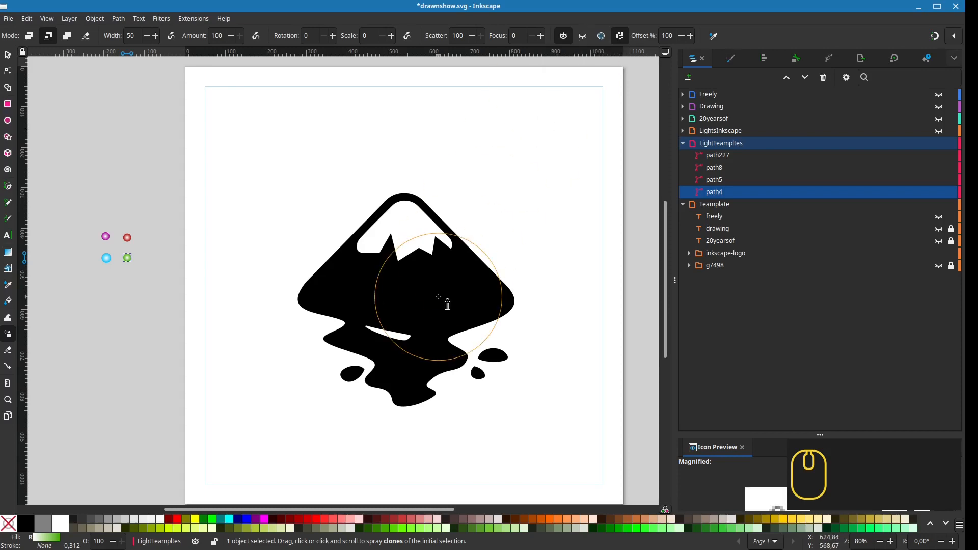
mouse_move(404, 273)
left_mouse_down()
mouse_move(404, 251)
mouse_move(415, 273)
mouse_move(351, 267)
mouse_move(326, 307)
mouse_move(400, 369)
mouse_move(497, 371)
mouse_move(489, 380)
mouse_move(504, 363)
mouse_move(497, 374)
mouse_move(353, 372)
mouse_move(360, 360)
mouse_move(345, 345)
mouse_move(489, 314)
mouse_move(451, 265)
mouse_move(358, 275)
mouse_move(363, 300)
mouse_move(399, 310)
mouse_move(345, 244)
mouse_move(354, 264)
mouse_move(344, 312)
left_mouse_up()
mouse_move(370, 355)
left_mouse_down()
mouse_move(441, 376)
mouse_move(462, 348)
mouse_move(402, 345)
left_mouse_up()
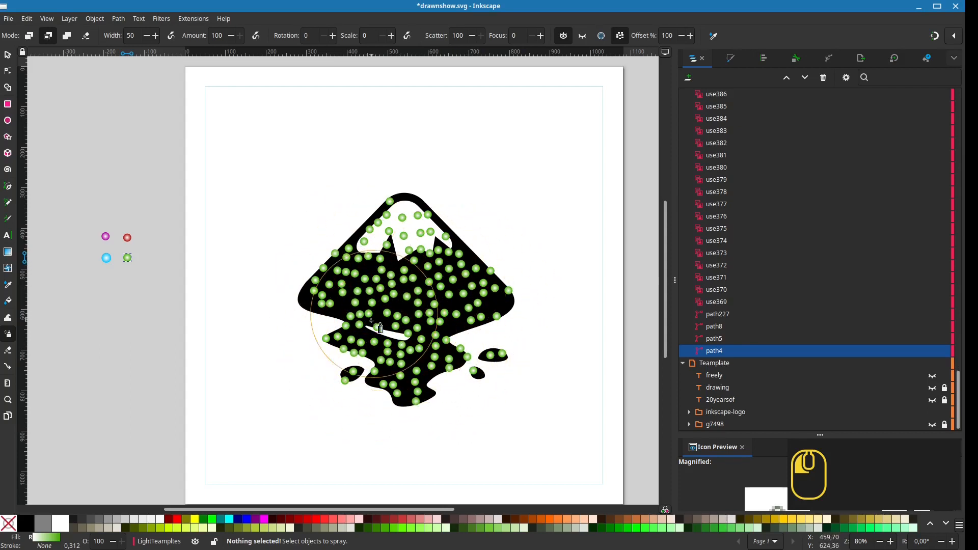
mouse_move(357, 294)
left_mouse_down()
mouse_move(331, 297)
mouse_move(361, 266)
mouse_move(334, 265)
mouse_move(390, 290)
left_mouse_up()
mouse_move(461, 302)
left_mouse_down()
mouse_move(401, 363)
mouse_move(421, 339)
left_mouse_up()
key("Escape")
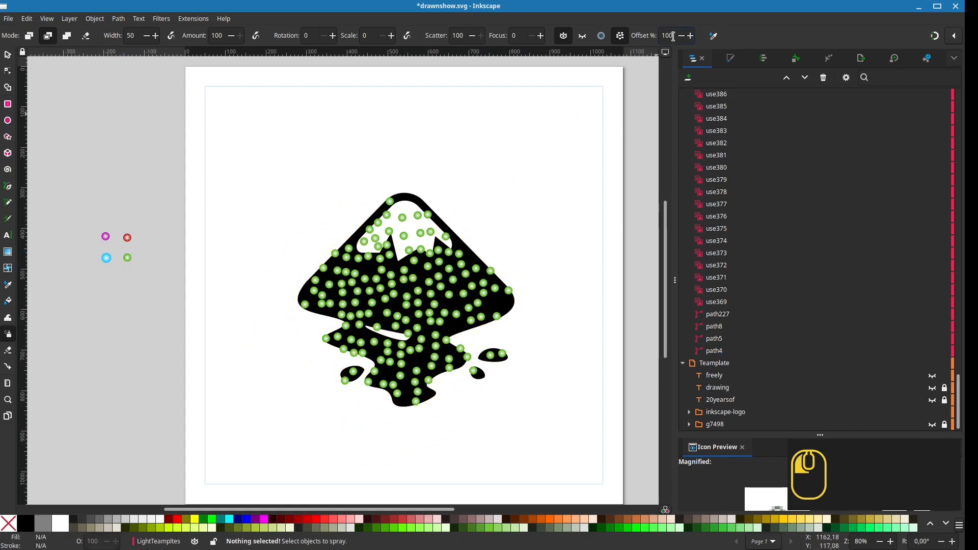
Set the spray offset to 90% and spray over the logo again to fill gaps between the green lights.
type("90")
key("Return")
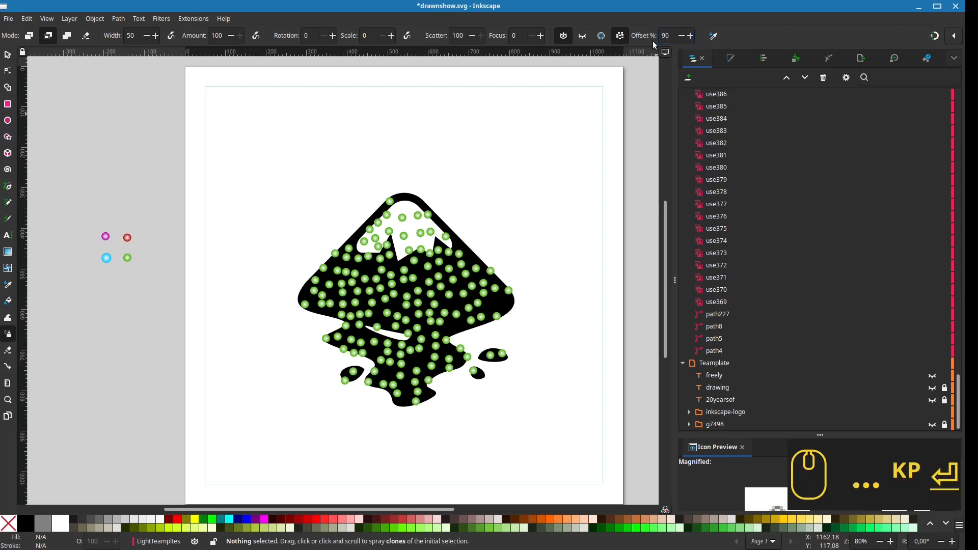
mouse_move(439, 326)
left_mouse_down()
mouse_move(463, 299)
mouse_move(443, 307)
mouse_move(462, 284)
mouse_move(436, 255)
mouse_move(381, 248)
mouse_move(416, 235)
mouse_move(365, 265)
mouse_move(382, 248)
mouse_move(349, 288)
mouse_move(471, 251)
left_mouse_up()
left_click_drag(430, 313, 465, 274)
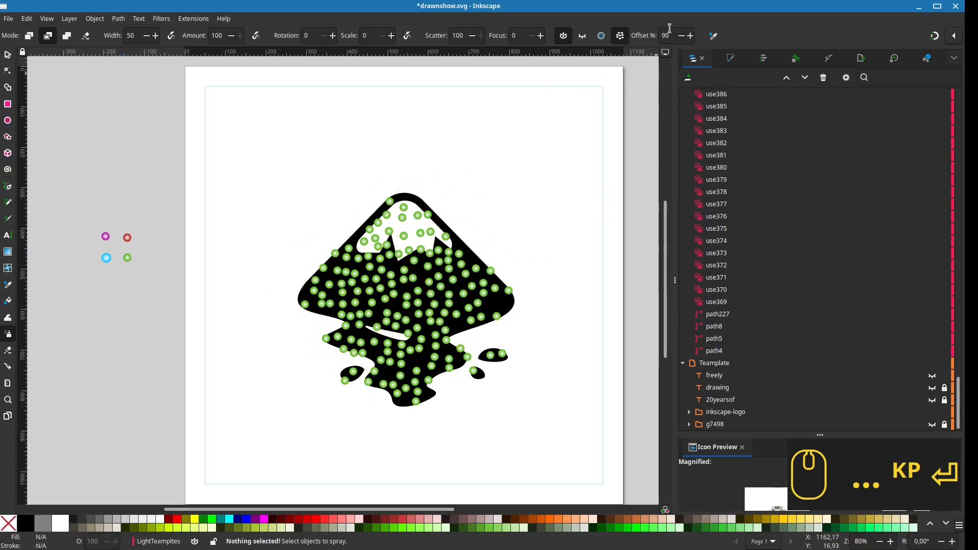
Reduce the spray offset to 80% and spray more green light clones over the logo's body and peak.
type("8")
key("KP_Enter")
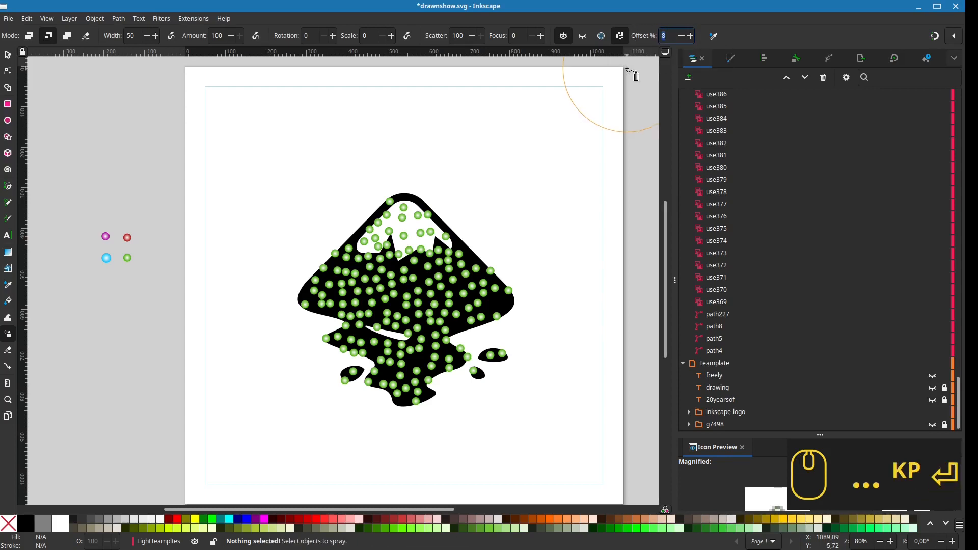
key("Tab")
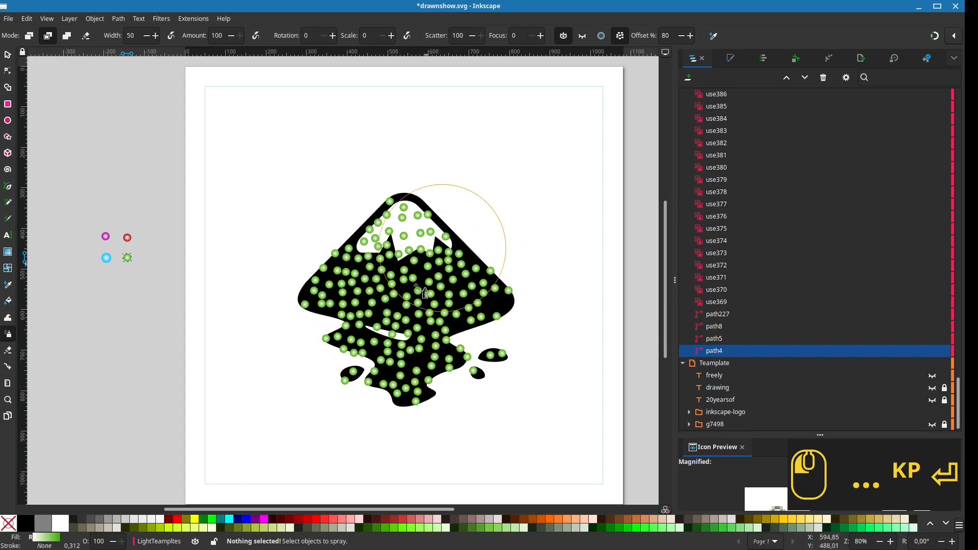
key("Escape")
scroll(732, 234, "up", 5)
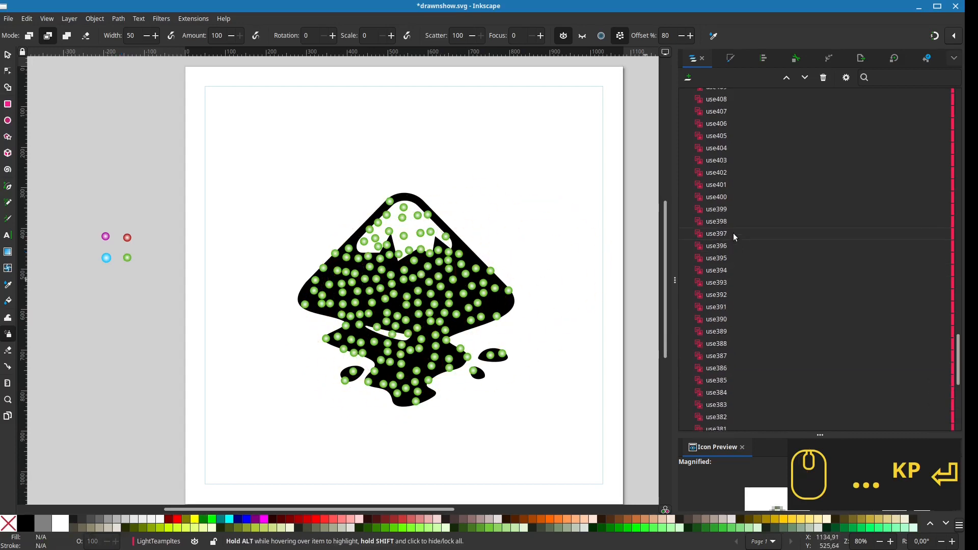
key("Tab")
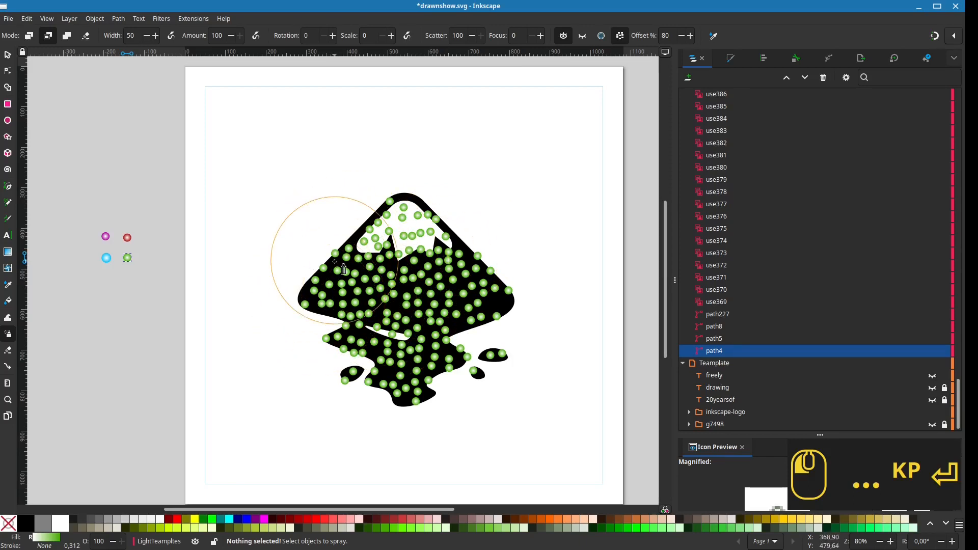
mouse_move(335, 261)
left_mouse_down()
mouse_move(334, 288)
mouse_move(361, 229)
left_mouse_up()
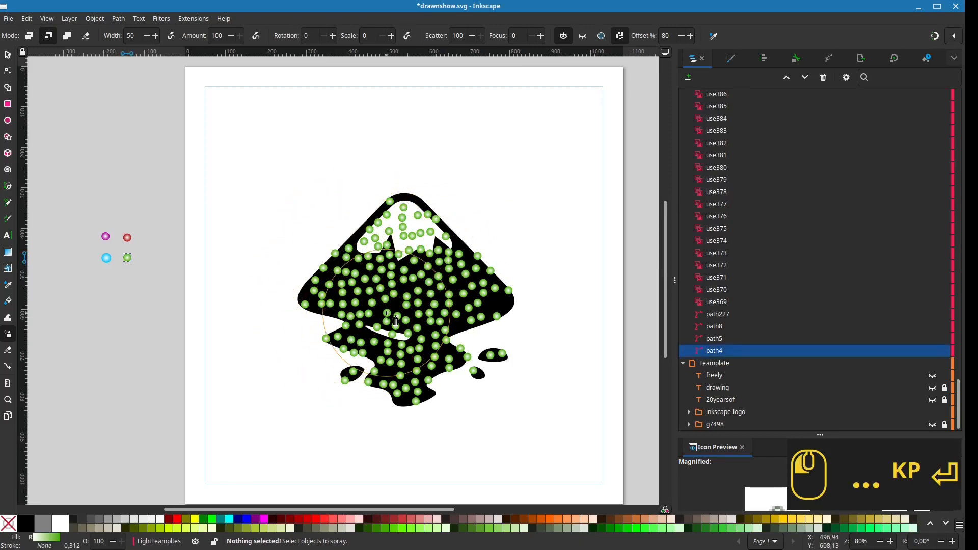
mouse_move(448, 291)
left_mouse_down()
mouse_move(470, 284)
mouse_move(465, 294)
left_mouse_up()
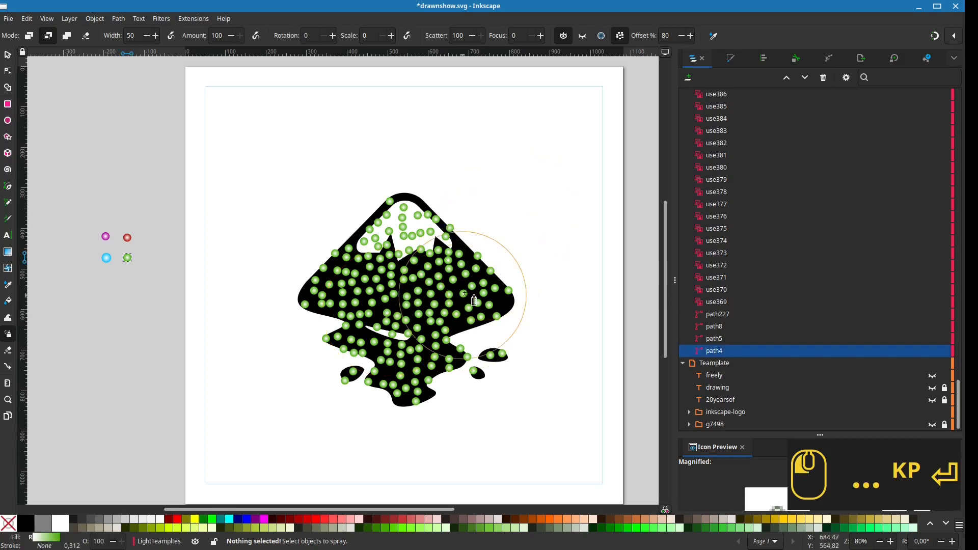
left_click_drag(476, 247, 442, 286)
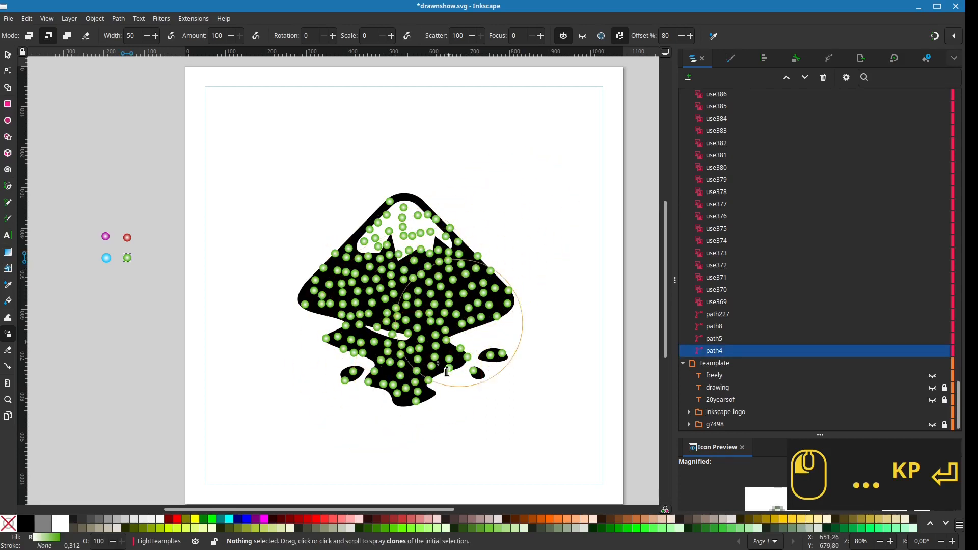
key("Escape")
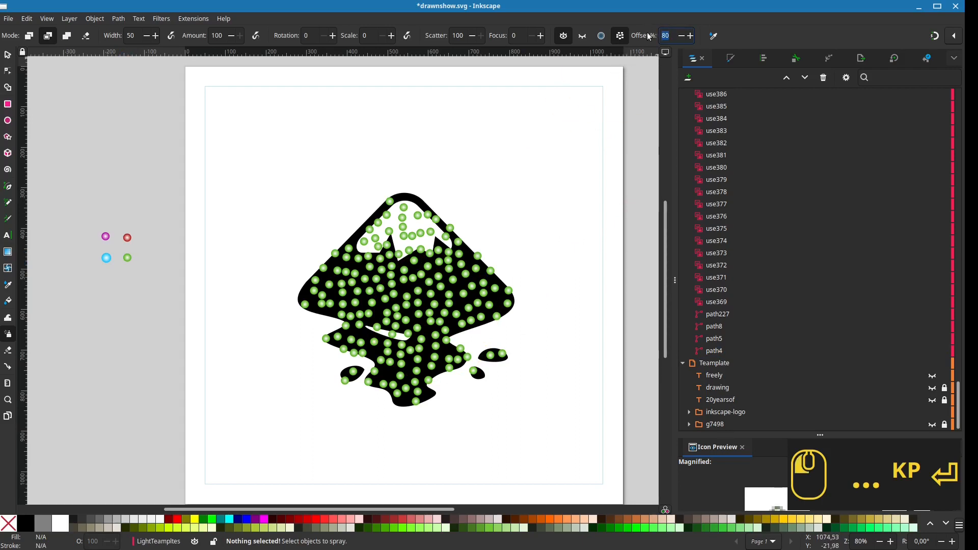
Set the spray offset to 50% and add denser green light clones over the logo.
key("KP_Enter")
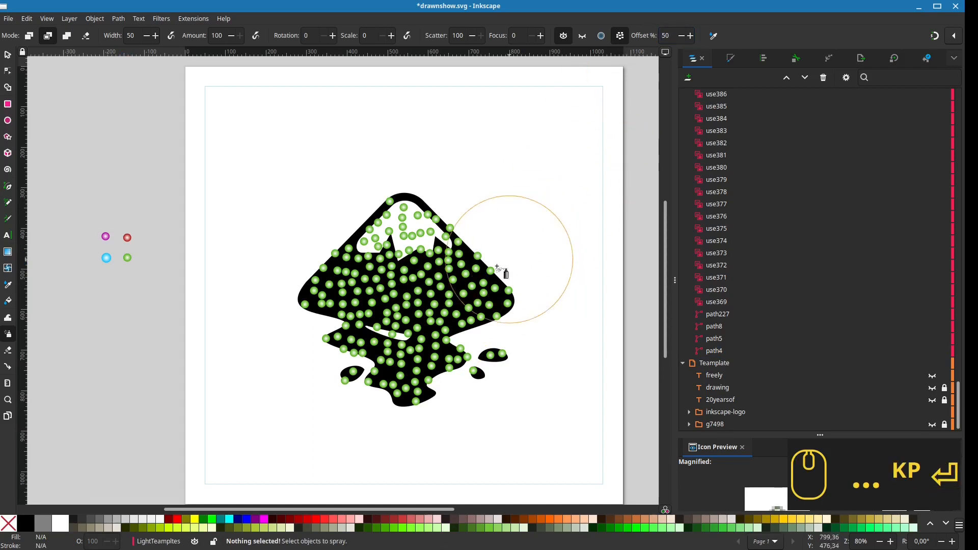
left_click(395, 307)
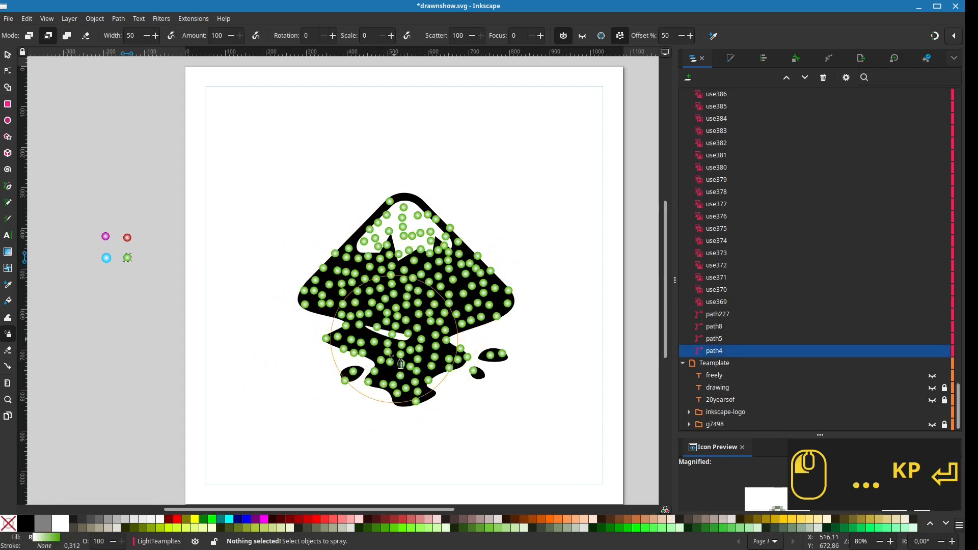
left_click(441, 296)
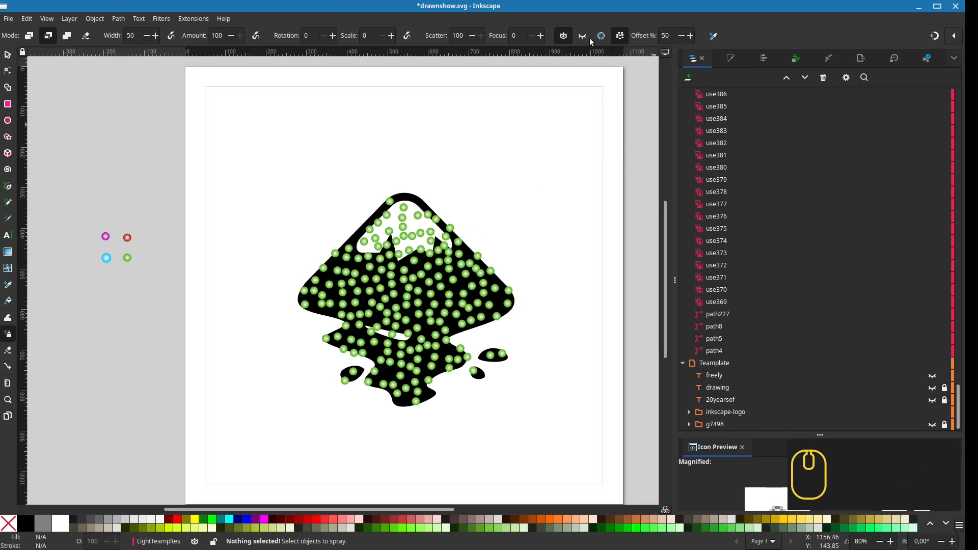
Turn on no overlap between colors, lower the spray offset to 10%, and spray more green clones over and around the logo.
left_click(447, 295)
mouse_move(394, 369)
left_mouse_down()
mouse_move(424, 344)
mouse_move(365, 336)
mouse_move(370, 235)
mouse_move(346, 260)
mouse_move(362, 272)
mouse_move(418, 219)
mouse_move(448, 214)
mouse_move(432, 245)
mouse_move(443, 277)
mouse_move(443, 217)
mouse_move(431, 197)
mouse_move(418, 197)
mouse_move(415, 238)
mouse_move(411, 200)
mouse_move(389, 255)
mouse_move(370, 213)
mouse_move(389, 192)
mouse_move(338, 234)
mouse_move(378, 240)
mouse_move(316, 290)
mouse_move(343, 273)
mouse_move(347, 239)
mouse_move(335, 263)
mouse_move(340, 291)
mouse_move(342, 241)
mouse_move(339, 229)
mouse_move(329, 263)
mouse_move(323, 234)
mouse_move(326, 298)
mouse_move(346, 263)
mouse_move(409, 286)
mouse_move(403, 262)
mouse_move(345, 301)
left_mouse_up()
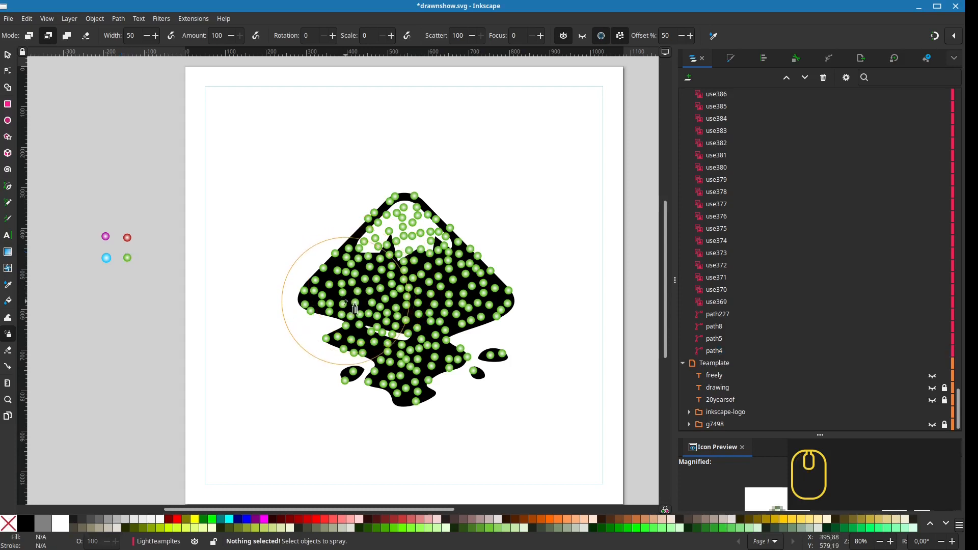
mouse_move(399, 253)
left_mouse_down()
mouse_move(359, 323)
mouse_move(423, 255)
mouse_move(421, 342)
mouse_move(501, 276)
left_mouse_up()
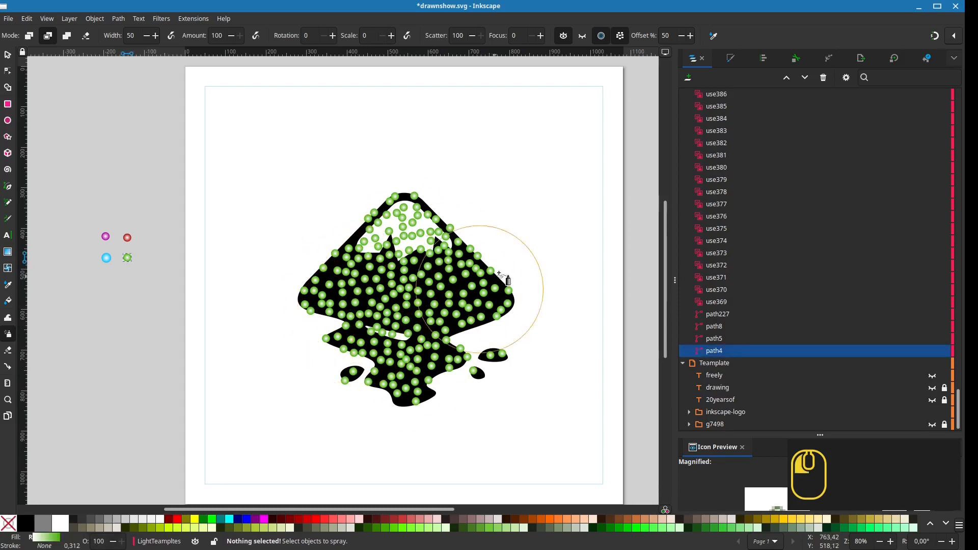
left_click_drag(444, 341, 492, 239)
mouse_move(540, 186)
left_mouse_down()
mouse_move(506, 290)
mouse_move(421, 320)
mouse_move(447, 283)
mouse_move(392, 252)
mouse_move(326, 356)
left_mouse_up()
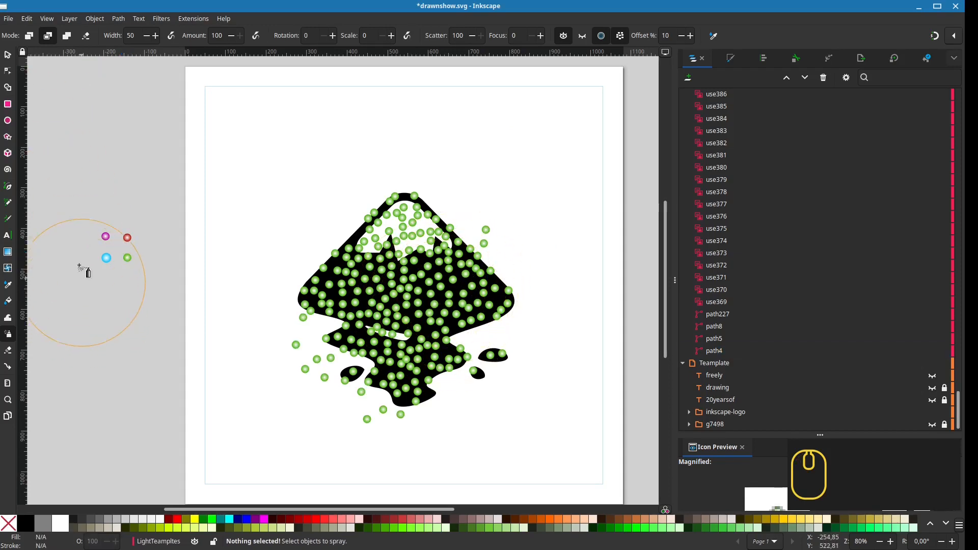
Duplicate the green clones covering the logo and move the duplicates about 14 px right and 22 px down.
left_click(8, 54)
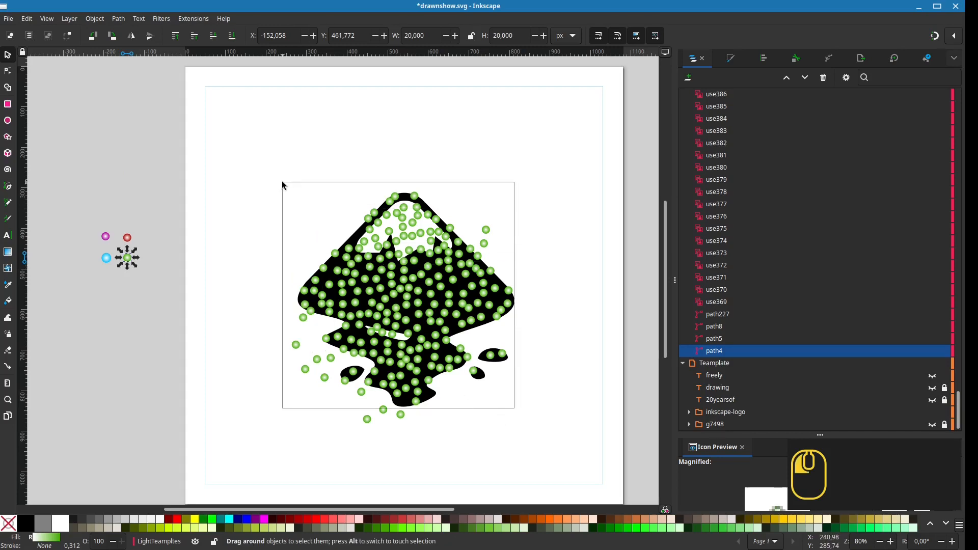
left_click_drag(282, 184, 517, 408)
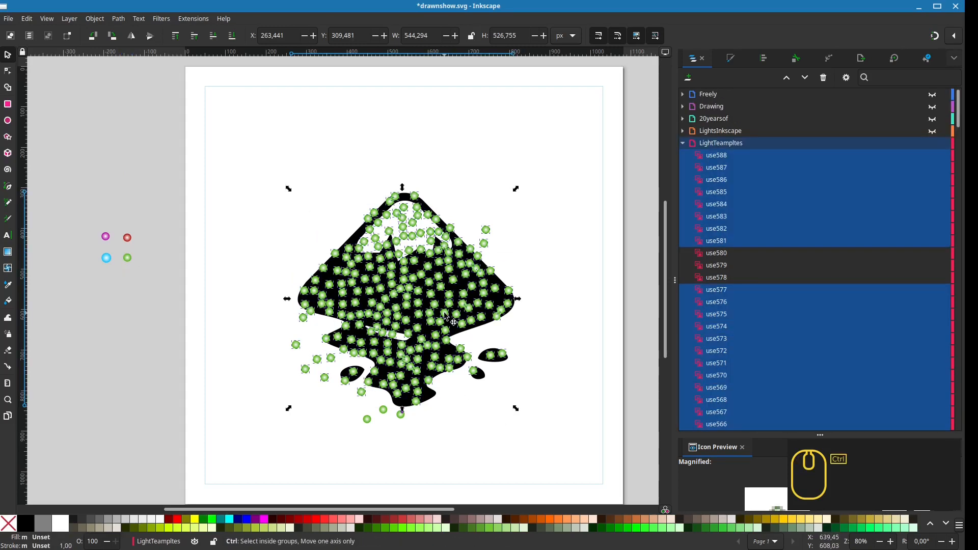
key("ctrl+d")
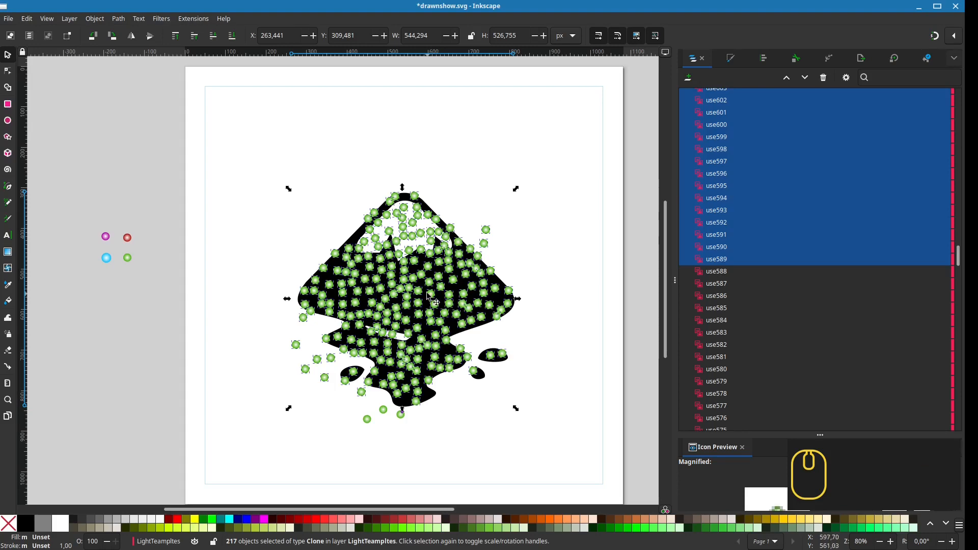
left_click_drag(428, 295, 436, 304)
left_click(551, 256)
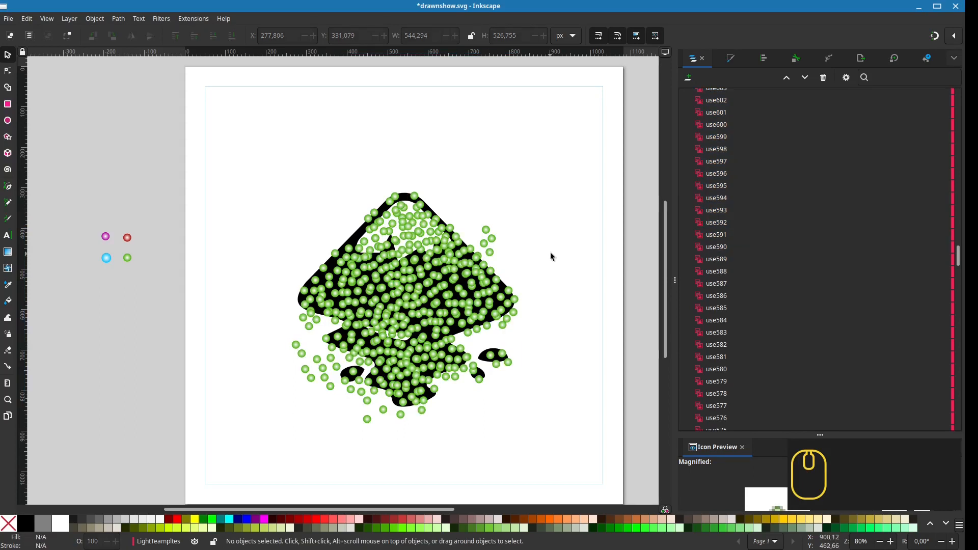
Add a new layer named Logo above the LightTeampltes layer.
scroll(745, 255, "down", 6)
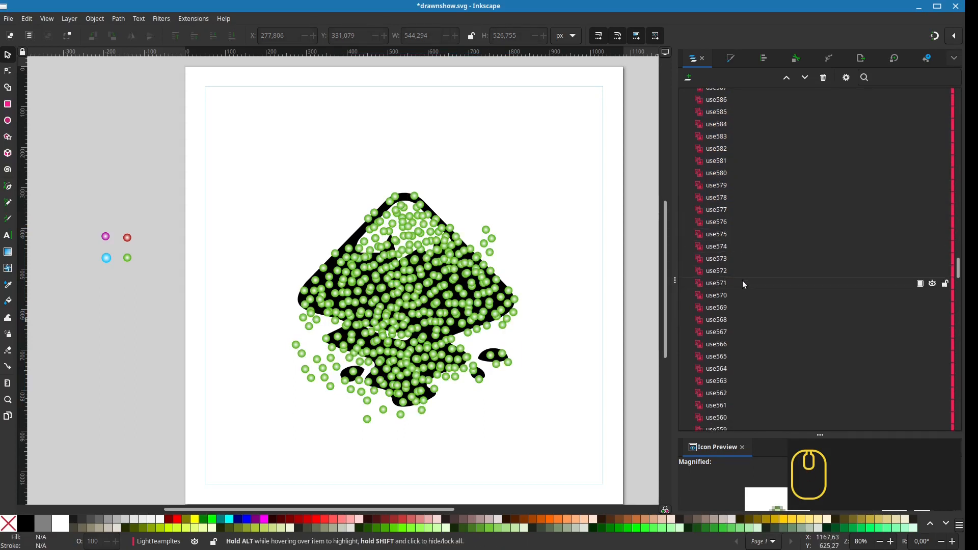
scroll(744, 323, "down", 14)
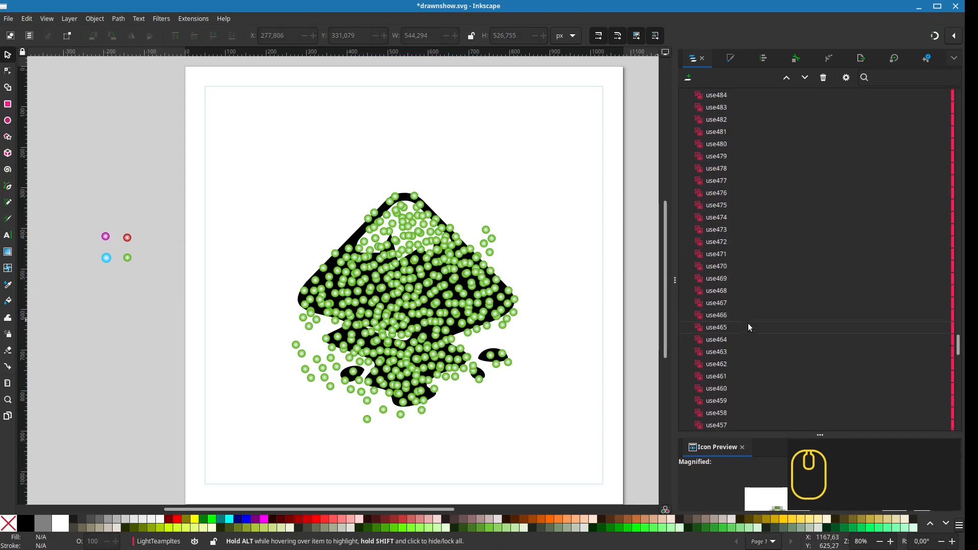
mouse_move(958, 345)
left_mouse_down()
mouse_move(958, 372)
mouse_move(965, 83)
left_mouse_up()
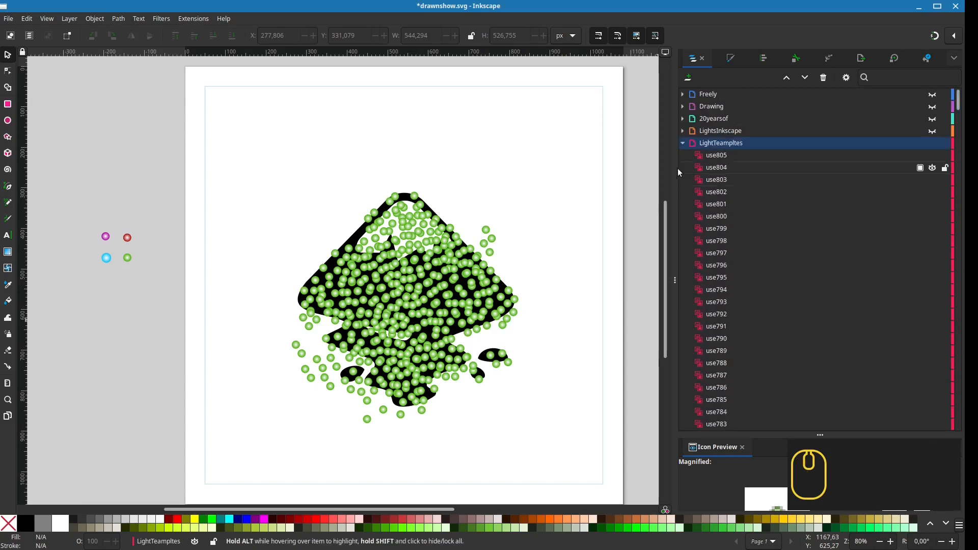
left_click(684, 143)
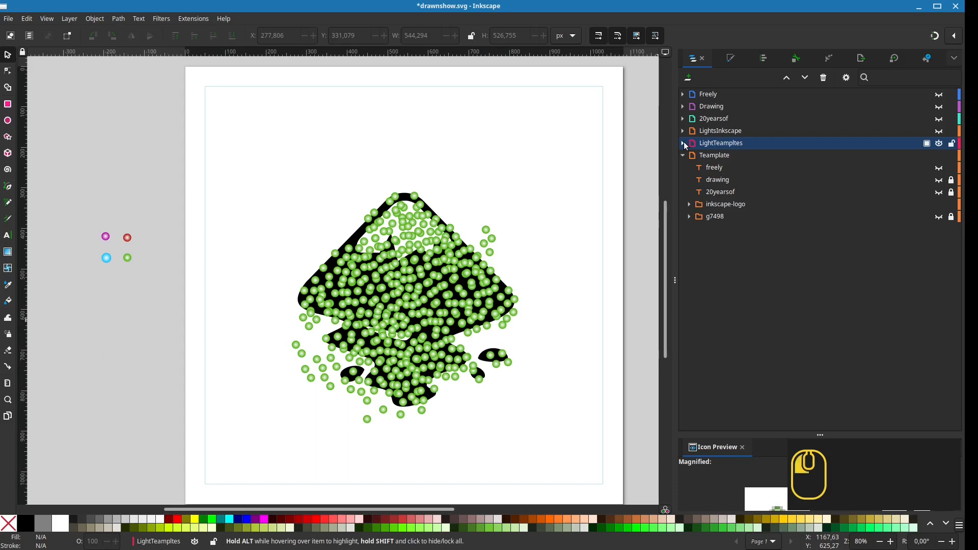
left_click(684, 143)
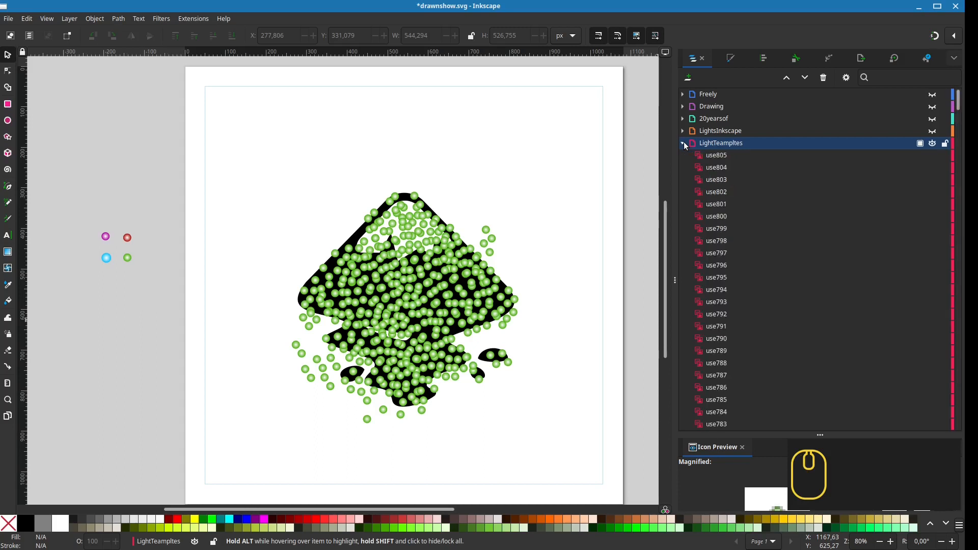
left_click(689, 78)
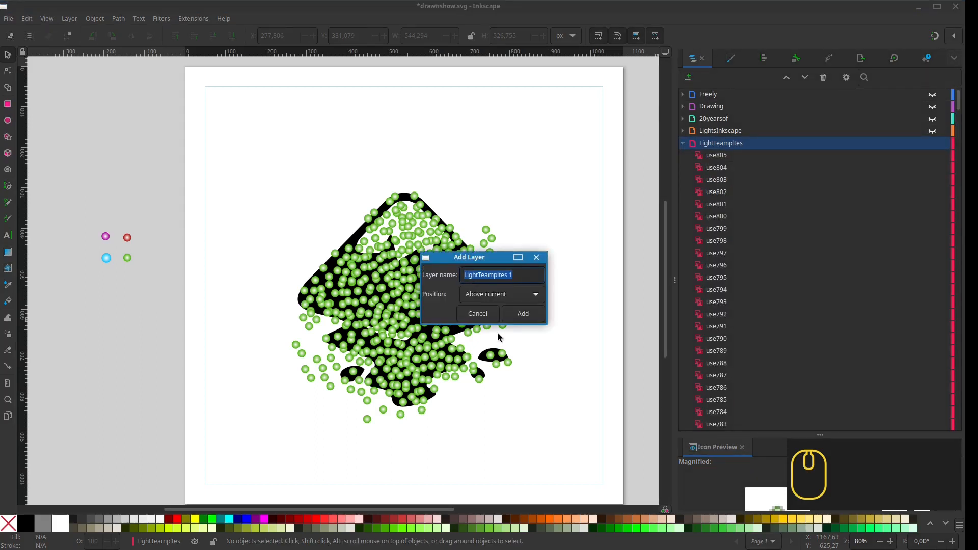
key("BackSpace")
type("Lo")
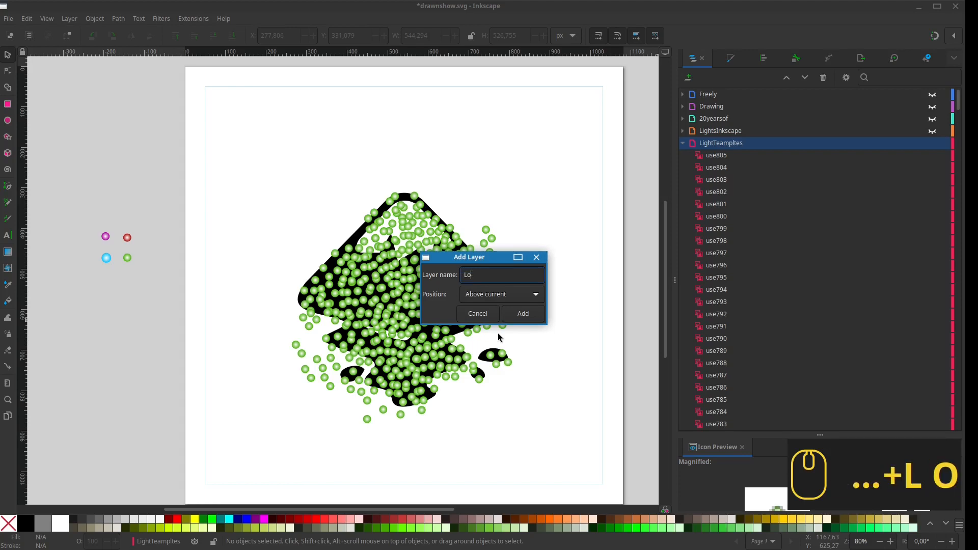
type("go")
key("Return")
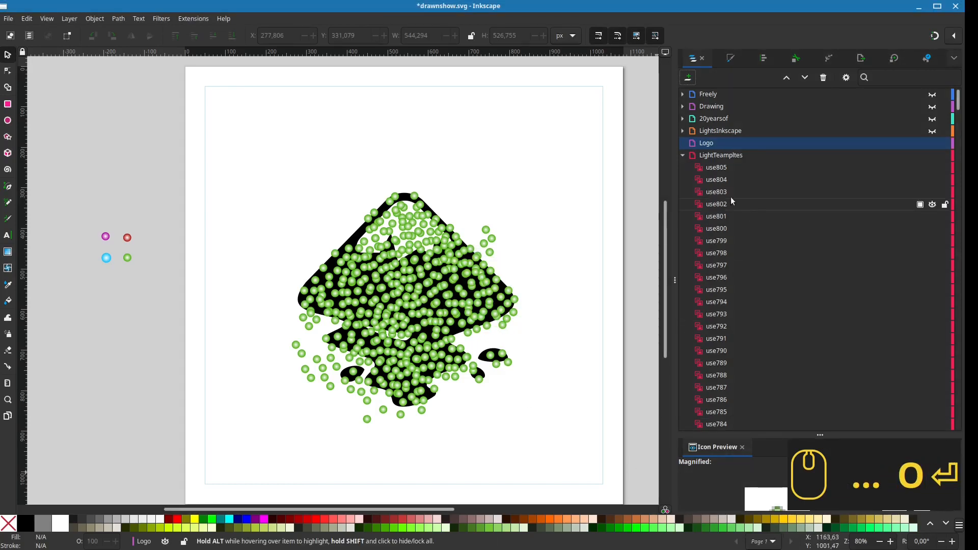
Move all the green light clones from the LightTeampltes layer into the Logo layer.
left_click(719, 171)
scroll(727, 230, "down", 5)
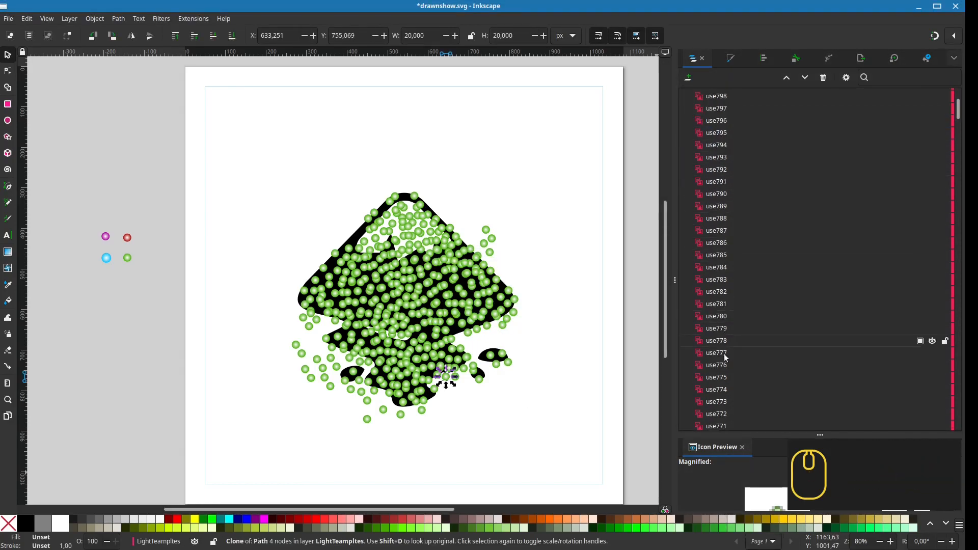
left_click_drag(960, 125, 959, 423)
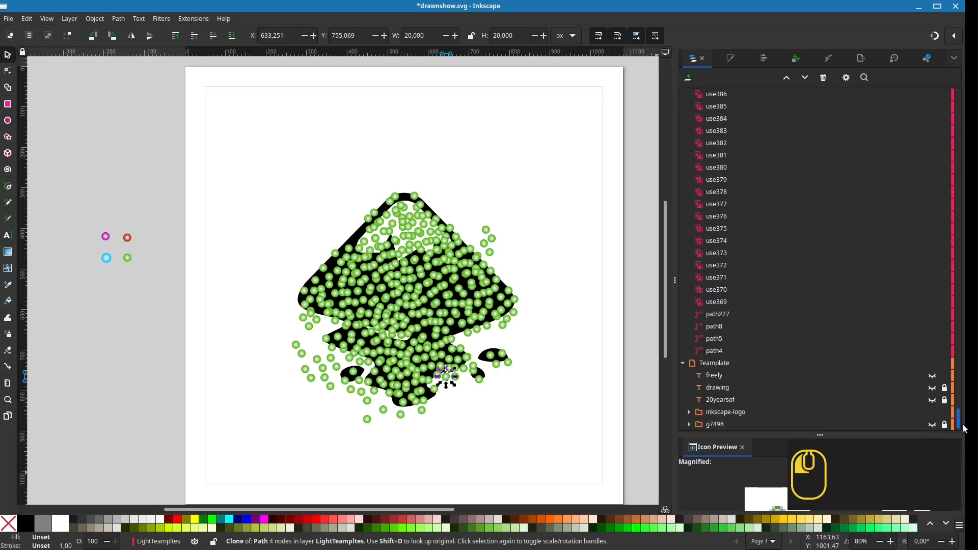
left_click(720, 303, "shift")
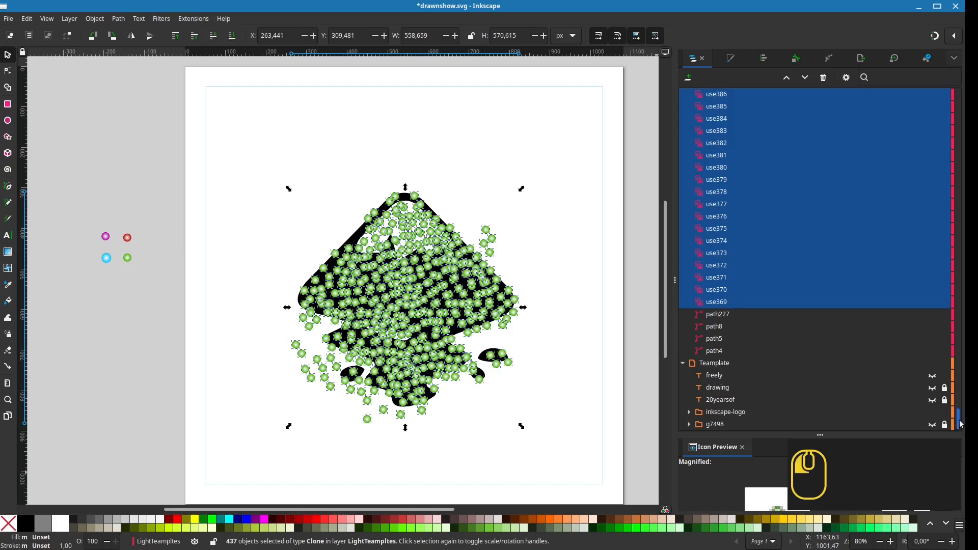
left_click_drag(961, 424, 959, 97)
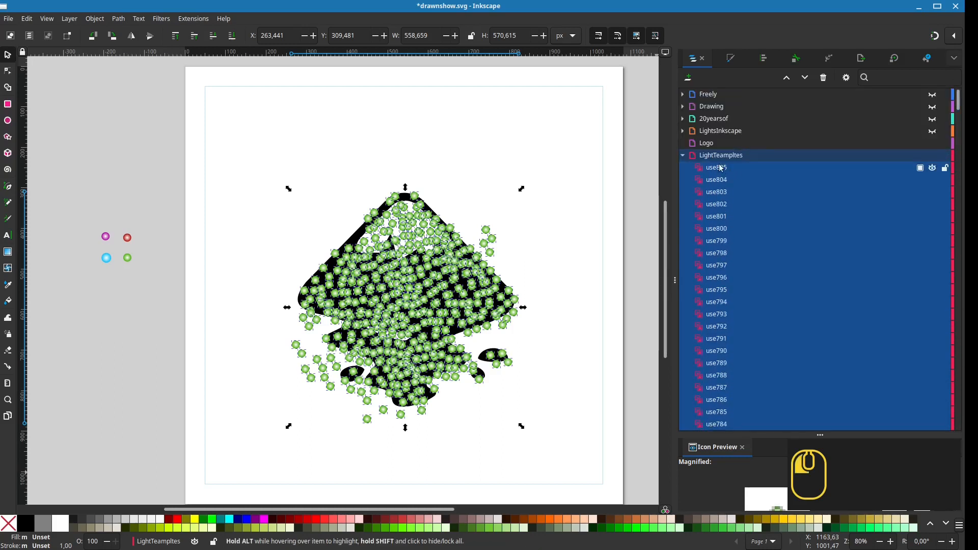
mouse_move(720, 167)
left_mouse_down()
mouse_move(718, 141)
mouse_move(717, 156)
left_mouse_up()
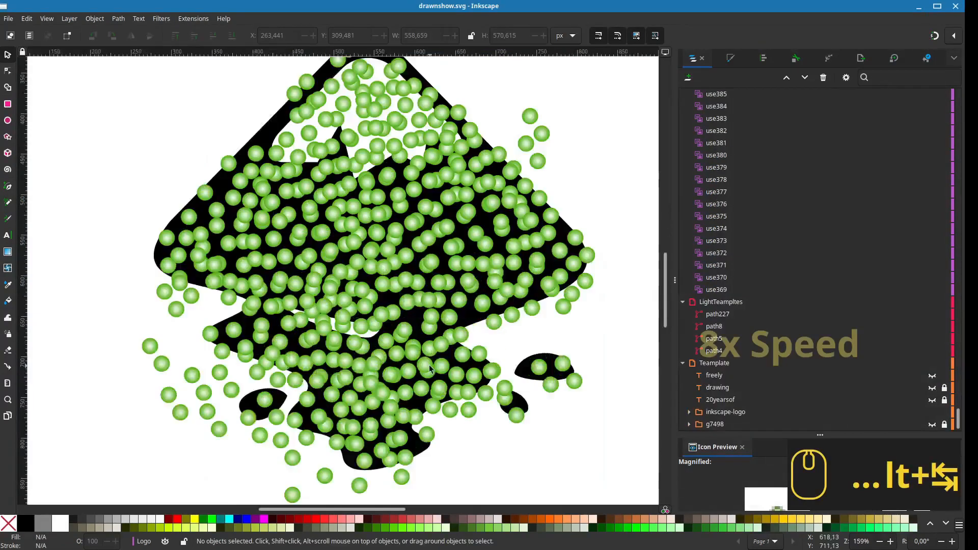
Arrange green lights evenly over the logo's right oval island, filling its upper edge with duplicated lights.
scroll(423, 456, "up", 1)
left_click_drag(539, 353, 545, 390)
left_click_drag(543, 364, 562, 325)
left_click_drag(518, 347, 530, 325)
left_click_drag(566, 365, 533, 354)
left_click_drag(530, 325, 509, 353)
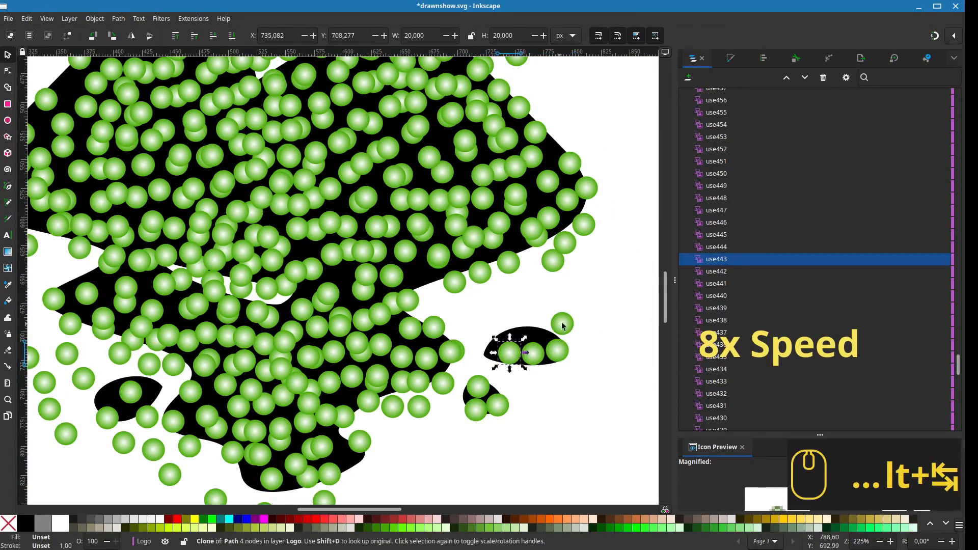
key("ctrl+d")
left_click_drag(562, 327, 509, 331)
key("ctrl+d")
left_click_drag(509, 332, 533, 333)
Spread out the overlapping green lights on the right side of the logo's base, moving a surplus light outside it.
left_click_drag(460, 386, 453, 398)
left_click_drag(431, 419, 322, 418)
mouse_move(375, 424)
left_mouse_down()
mouse_move(385, 427)
mouse_move(359, 424)
left_mouse_up()
left_click_drag(385, 376, 384, 373)
left_click_drag(377, 403, 380, 400)
left_click_drag(422, 390, 431, 383)
left_click_drag(412, 392, 429, 355)
left_click_drag(398, 370, 467, 399)
left_click_drag(390, 387, 397, 388)
left_click_drag(368, 401, 370, 398)
Even out the lights along the lower-left part of the base and set surplus lights aside in the white space.
left_click_drag(322, 418, 285, 432)
left_click_drag(345, 420, 346, 386)
left_click_drag(279, 412, 258, 437)
left_click_drag(294, 386, 262, 433)
left_click_drag(270, 389, 258, 432)
left_click_drag(305, 395, 297, 395)
left_click_drag(372, 363, 359, 375)
left_click_drag(386, 350, 526, 414)
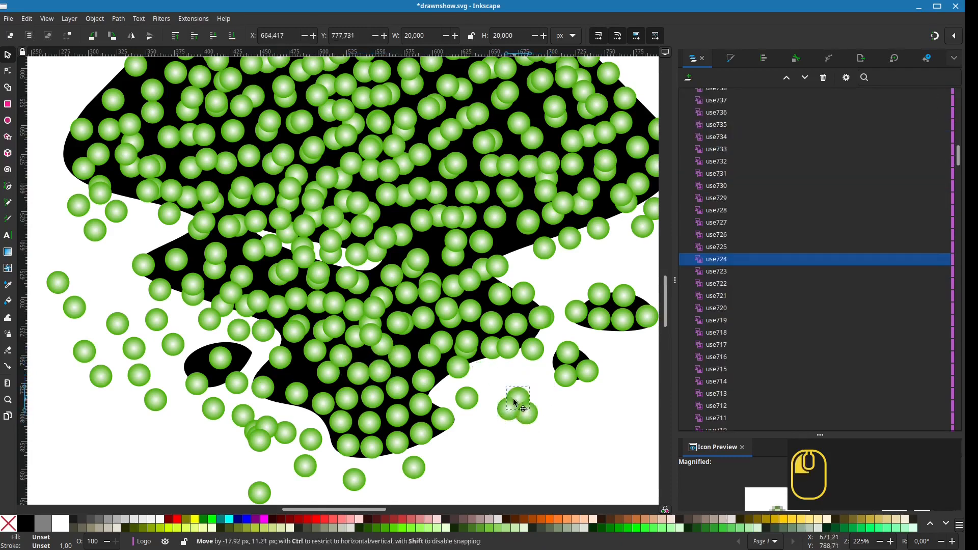
Add a surplus light to the pile beside the base and respace the lights in the base's upper right.
left_click_drag(467, 399, 509, 409)
left_click_drag(460, 369, 383, 345)
left_click_drag(400, 356, 419, 353)
scroll(346, 326, "up", 1)
mouse_move(394, 389)
left_mouse_down()
mouse_move(415, 378)
mouse_move(383, 388)
left_mouse_up()
left_click_drag(339, 368, 312, 401)
Arrange green lights evenly over the logo's left oval island and along the base's adjoining left edge.
left_click_drag(277, 417, 245, 415)
left_click_drag(253, 376, 254, 387)
left_click_drag(191, 407, 202, 373)
left_click_drag(167, 372, 168, 362)
left_click_drag(135, 407, 138, 375)
left_click_drag(203, 371, 202, 373)
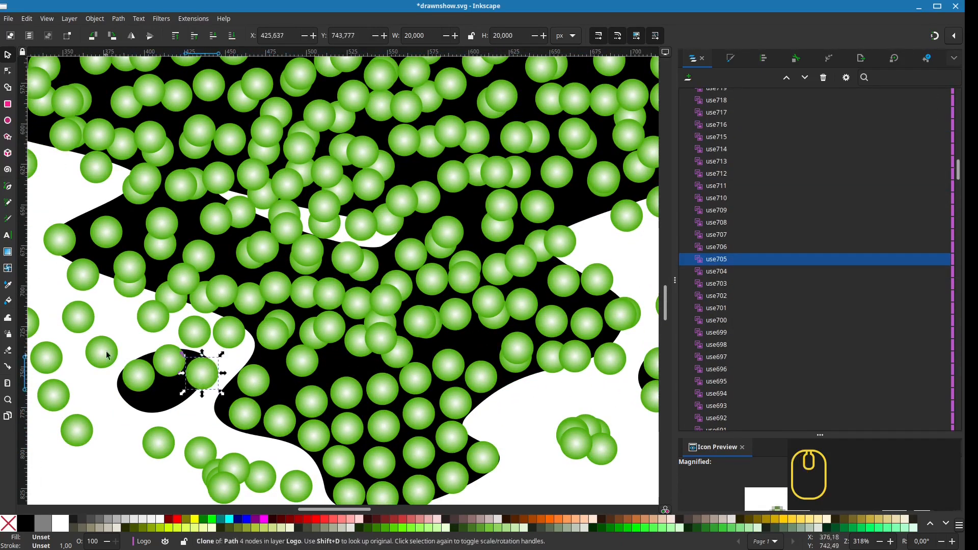
left_click_drag(105, 352, 176, 397)
Gather the surplus lights around the base into piles and delete the piles on both sides of it.
left_click_drag(317, 436, 244, 427)
left_click_drag(219, 392, 243, 419)
left_click_drag(307, 464, 255, 431)
left_click_drag(376, 483, 236, 427)
left_click_drag(461, 466, 247, 422)
left_click_drag(319, 417, 227, 342)
key("Delete")
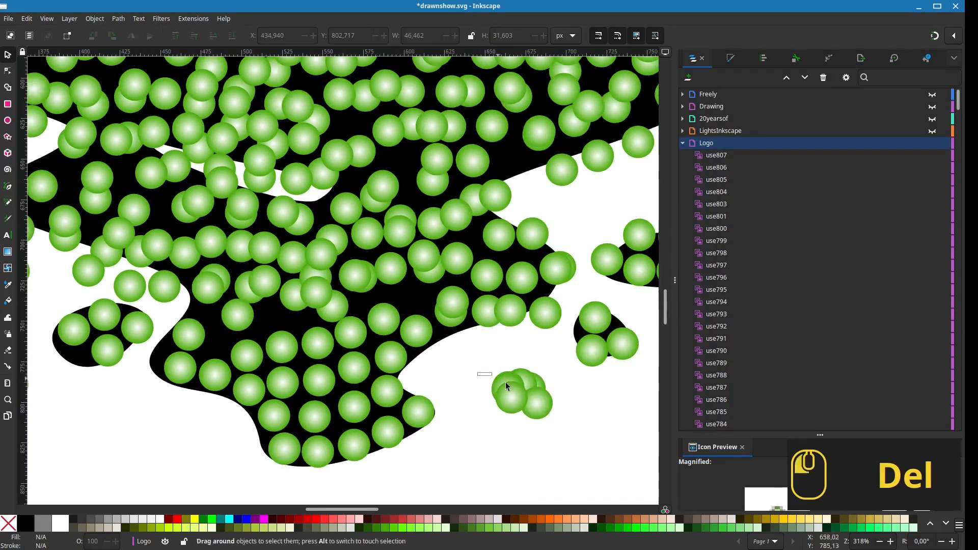
left_click_drag(477, 372, 560, 428)
key("Delete")
Even out the lights across the middle of the base and move three surplus lights off the logo's left side.
left_click_drag(166, 433, 228, 405)
left_click_drag(224, 379, 285, 371)
left_click_drag(216, 375, 94, 361)
left_click_drag(266, 369, 98, 372)
left_click_drag(300, 371, 85, 361)
left_click_drag(324, 419, 302, 450)
left_click_drag(316, 452, 331, 429)
left_click_drag(373, 398, 362, 407)
left_click_drag(400, 365, 398, 401)
Space out the crowded lights from the middle of the base toward the lower section's right tip.
scroll(397, 398, "right", 3)
left_click_drag(381, 378, 360, 395)
left_click_drag(425, 361, 420, 342)
left_click_drag(455, 352, 426, 378)
mouse_move(517, 386)
left_mouse_down()
mouse_move(484, 382)
mouse_move(515, 403)
left_mouse_up()
mouse_move(480, 414)
left_mouse_down()
mouse_move(484, 433)
mouse_move(479, 412)
left_mouse_up()
left_click_drag(484, 382, 487, 380)
Set two surplus lights aside below the lower section's right tip and respace the lights around that tip.
left_click_drag(576, 395, 570, 441)
left_click_drag(616, 404, 597, 389)
left_click_drag(586, 362, 569, 453)
left_click_drag(418, 380, 444, 371)
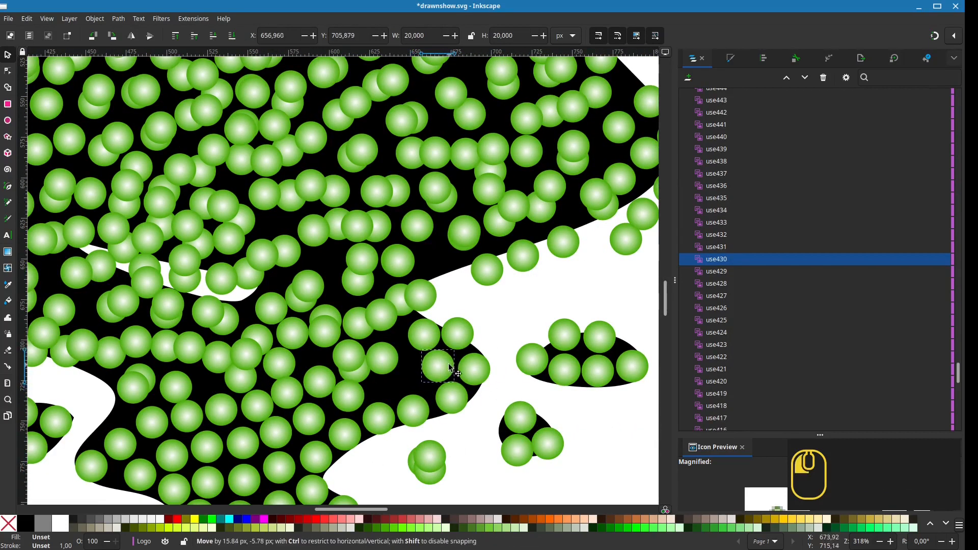
left_click_drag(383, 360, 408, 382)
mouse_move(349, 355)
left_mouse_down()
mouse_move(391, 347)
mouse_move(374, 363)
left_mouse_up()
mouse_move(353, 394)
left_mouse_down()
mouse_move(373, 383)
mouse_move(338, 406)
left_mouse_up()
left_click_drag(320, 375, 319, 368)
Move two surplus lights into the white notch on the right and space out the lights in the lower section.
left_click_drag(479, 312, 540, 309)
left_click_drag(552, 291, 556, 310)
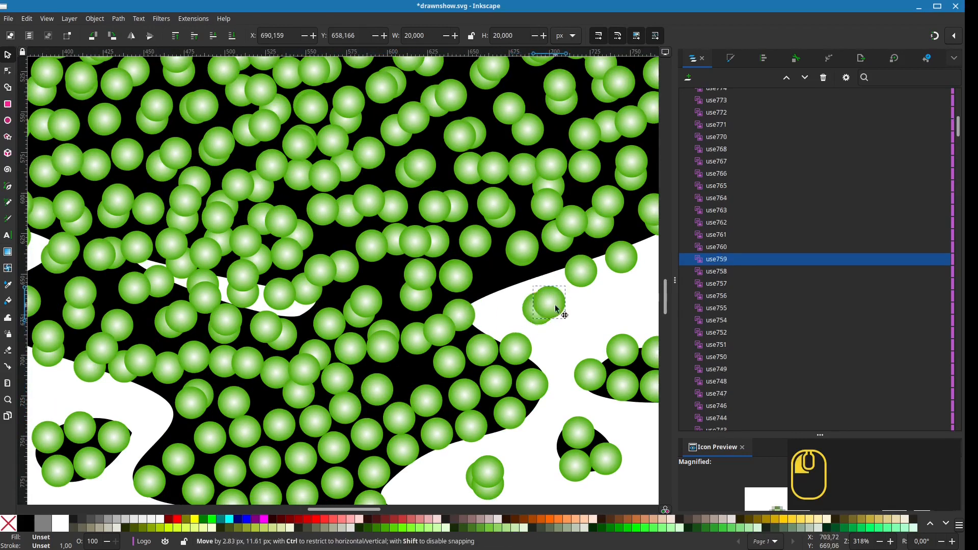
left_click_drag(460, 316, 485, 282)
left_click_drag(439, 330, 453, 327)
left_click_drag(380, 355, 405, 381)
left_click_drag(352, 347, 338, 307)
left_click_drag(338, 379, 373, 381)
left_click_drag(384, 360, 368, 330)
left_click_drag(419, 366, 403, 367)
left_click_drag(464, 340, 468, 359)
Move surplus lights off the logo's left side and respace the lights at the left of the lower section.
left_click_drag(475, 313, 174, 387)
left_click_drag(404, 362, 115, 359)
left_click_drag(373, 354, 110, 345)
left_click_drag(224, 331, 211, 350)
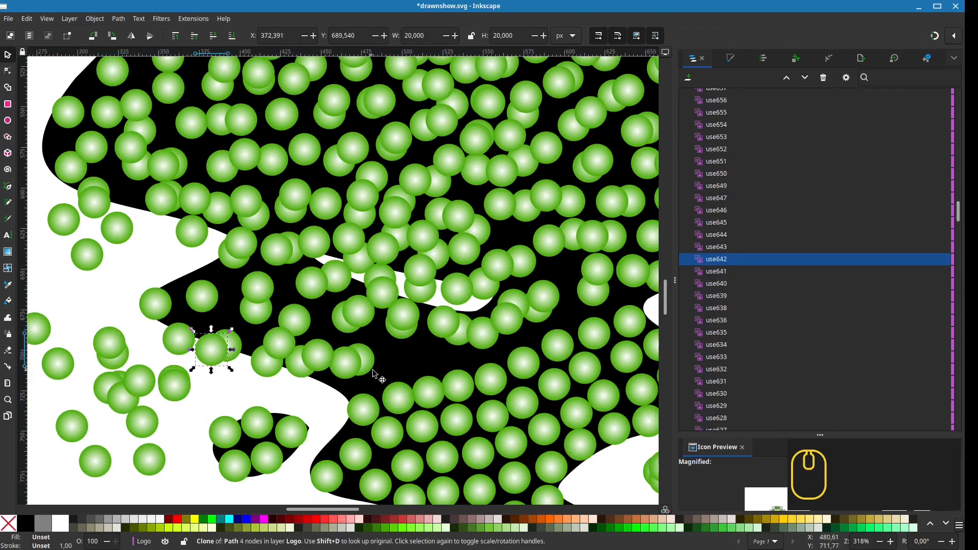
left_click_drag(428, 394, 358, 419)
left_click_drag(348, 365, 343, 387)
mouse_move(361, 364)
left_mouse_down()
mouse_move(382, 375)
mouse_move(376, 363)
left_mouse_up()
key("ctrl+z")
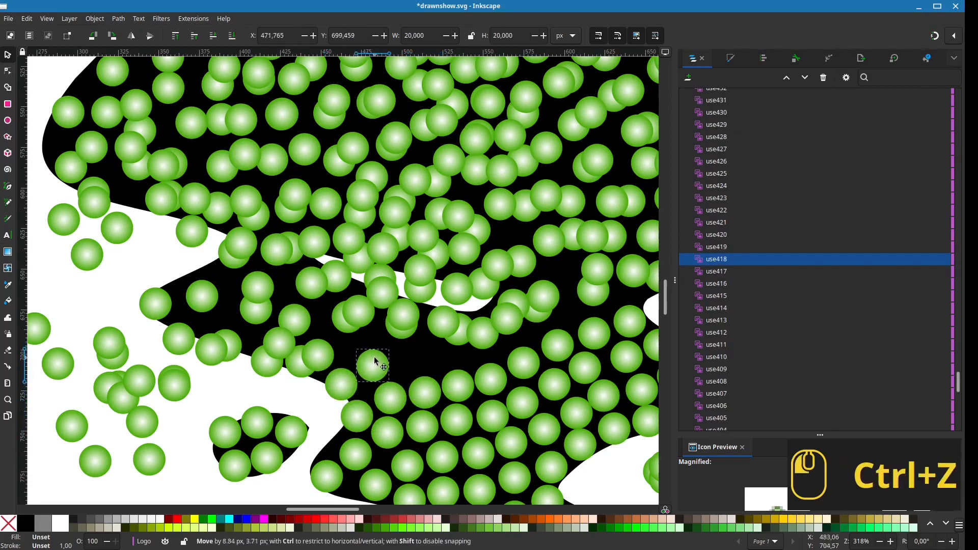
Space out the lights below the logo's white slit and move two surplus lights into the right notch pile.
left_click_drag(406, 317, 410, 363)
left_click_drag(450, 330, 325, 406)
left_click_drag(385, 361, 615, 350)
left_click_drag(367, 384, 439, 376)
left_click_drag(389, 351, 382, 378)
left_click_drag(423, 335, 617, 335)
left_click_drag(415, 351, 418, 361)
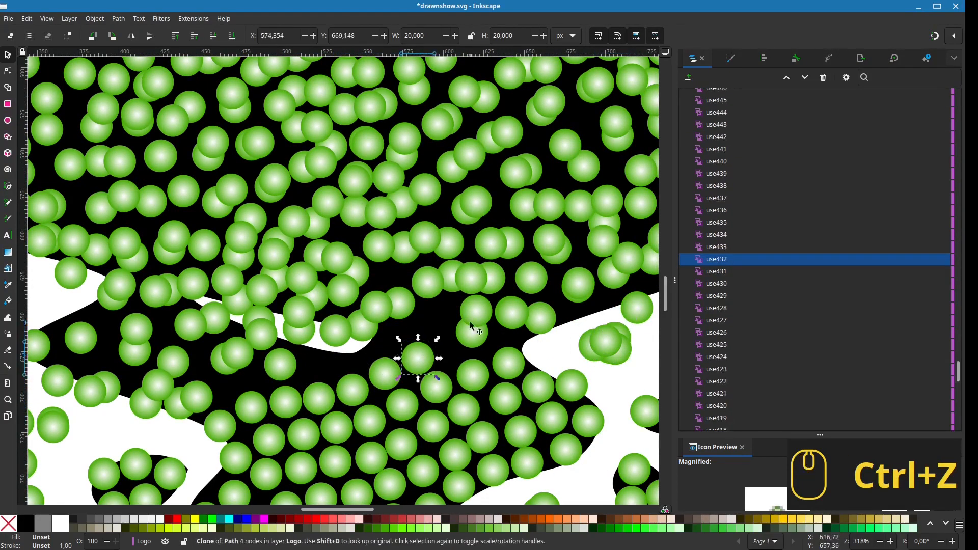
Even out the lights above the right notch, then collect the surplus ones in the notch and delete that pile.
left_click_drag(475, 313, 450, 349)
left_click_drag(465, 337, 476, 340)
left_click_drag(540, 318, 518, 325)
left_click_drag(583, 287, 487, 355)
left_click_drag(516, 321, 490, 356)
left_click_drag(555, 307, 494, 357)
left_click_drag(614, 304, 496, 359)
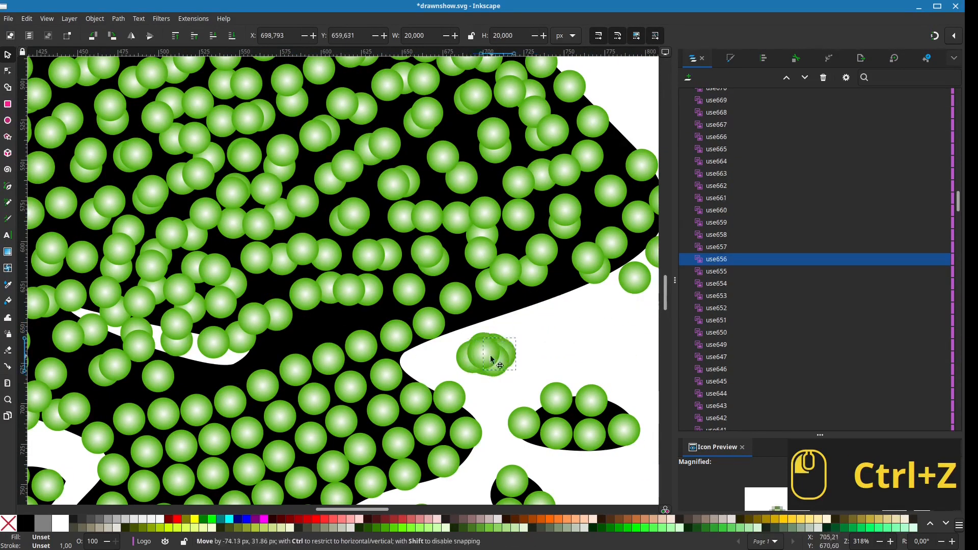
left_click_drag(526, 394, 455, 331)
key("Delete")
Line up lights along the lower-right edge of the logo's upper section and set surplus lights outside the logo.
left_click_drag(598, 311, 617, 314)
left_click_drag(390, 358, 396, 371)
left_click_drag(432, 328, 592, 357)
left_click_drag(421, 343, 424, 358)
left_click_drag(463, 329, 459, 347)
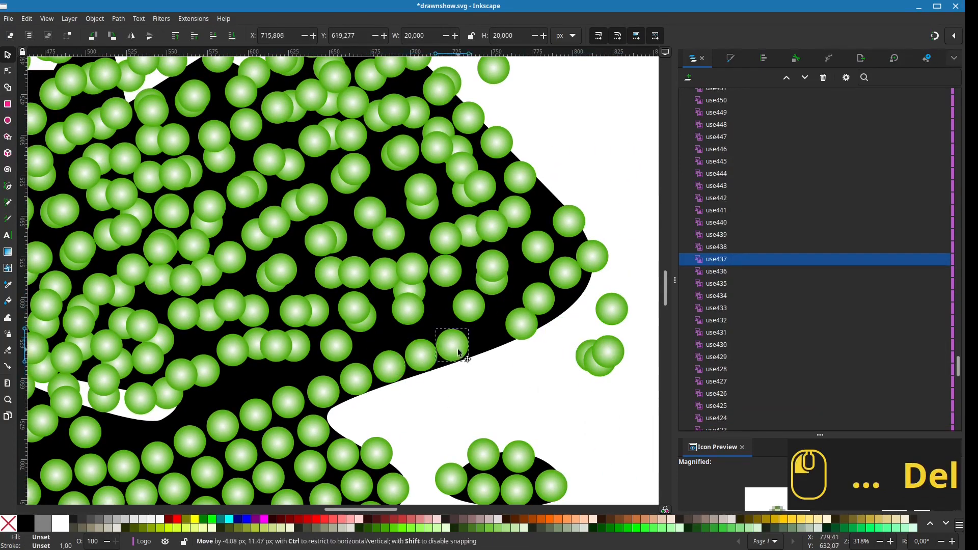
left_click_drag(471, 309, 490, 335)
left_click_drag(540, 301, 607, 325)
left_click_drag(525, 326, 523, 320)
left_click_drag(567, 275, 554, 303)
Form a second row of evenly spaced lights above the upper section's lower-right edge, moving a surplus light outside.
mouse_move(567, 304)
left_mouse_down()
mouse_move(550, 321)
mouse_move(560, 362)
left_mouse_up()
left_click_drag(481, 346, 524, 372)
left_click_drag(444, 384, 490, 384)
left_click_drag(444, 366, 455, 395)
left_click_drag(389, 382, 591, 196)
left_click_drag(449, 338, 476, 354)
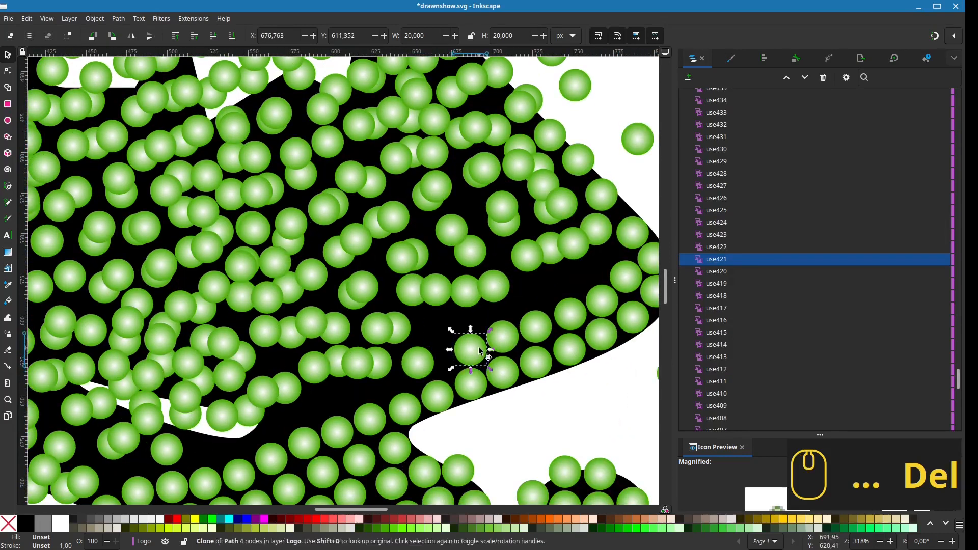
Continue the evenly spaced rows of lights leftward toward the right end of the white slit.
left_click_drag(422, 368, 443, 368)
left_click_drag(372, 390, 380, 397)
left_click_drag(501, 316, 502, 353)
left_click(447, 333)
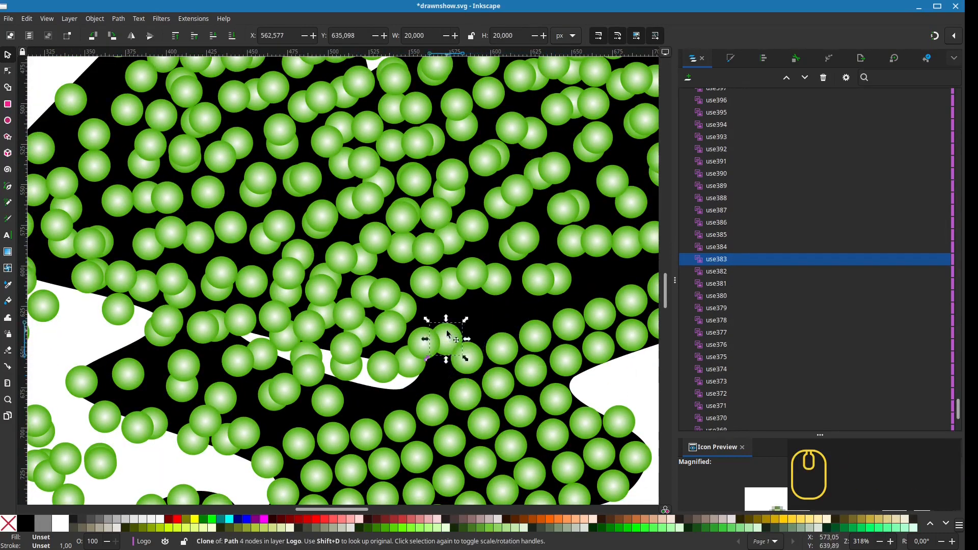
Move surplus lights to the pile left of the logo and delete all the stray lights there.
left_click_drag(254, 345, 195, 368)
left_click_drag(232, 309, 148, 344)
left_click_drag(277, 301, 113, 367)
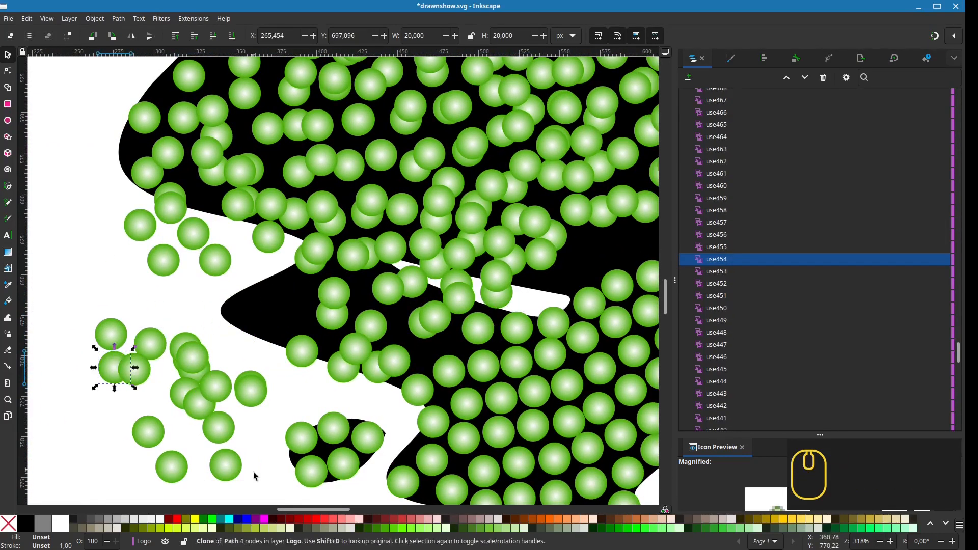
left_click_drag(255, 475, 76, 314)
key("Delete")
left_click(251, 389)
key("Delete")
Line up five lights evenly along the lower section's left edge, starting from its left tip.
left_click_drag(353, 345, 262, 326)
left_click_drag(301, 353, 236, 316)
left_click_drag(340, 367, 303, 344)
left_click_drag(395, 362, 346, 358)
left_click_drag(384, 365, 387, 367)
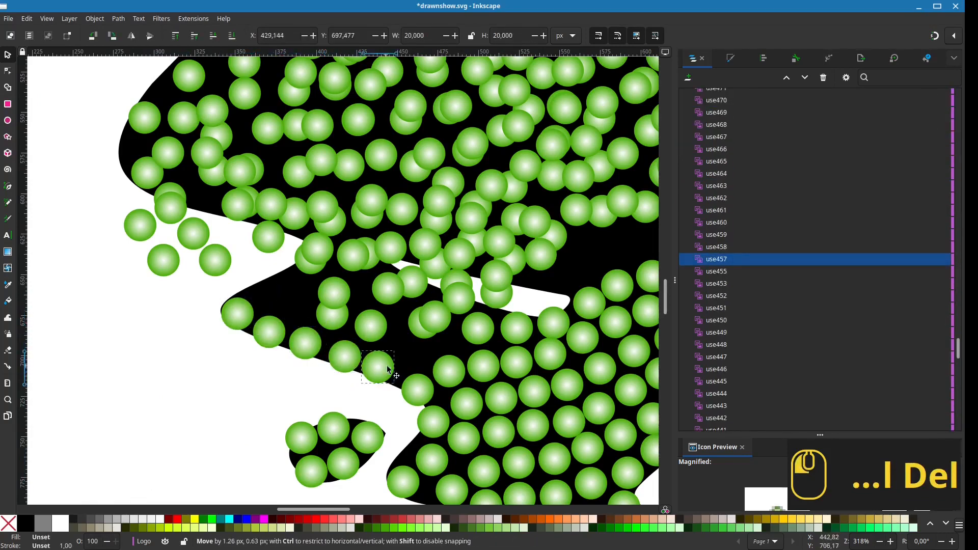
Arrange the lights in the lower section's left tip into evenly spaced rows above the lower-left edge.
left_click_drag(244, 313, 241, 309)
left_click_drag(286, 333, 263, 309)
left_click_drag(318, 334, 296, 327)
left_click_drag(356, 343, 332, 336)
left_click_drag(374, 307, 369, 354)
left_click_drag(422, 335, 389, 332)
left_click_drag(445, 317, 432, 354)
left_click_drag(386, 329, 396, 335)
left_click_drag(399, 358, 371, 377)
left_click_drag(339, 335, 335, 363)
Move surplus lights from around the white slit's left end to the pile outside the logo, respacing the neighbouring lights.
left_click_drag(306, 327, 156, 335)
left_click_drag(158, 285, 133, 329)
left_click_drag(181, 314, 151, 325)
left_click_drag(298, 340, 301, 353)
left_click_drag(380, 336, 388, 360)
left_click_drag(412, 324, 176, 335)
left_click_drag(447, 332, 183, 329)
left_click_drag(444, 365, 131, 326)
Space the lights evenly between the lower section's left tip and the white slit, closing the gaps along the slit.
left_click_drag(423, 344, 437, 381)
left_click_drag(483, 355, 407, 368)
left_click_drag(386, 351, 377, 347)
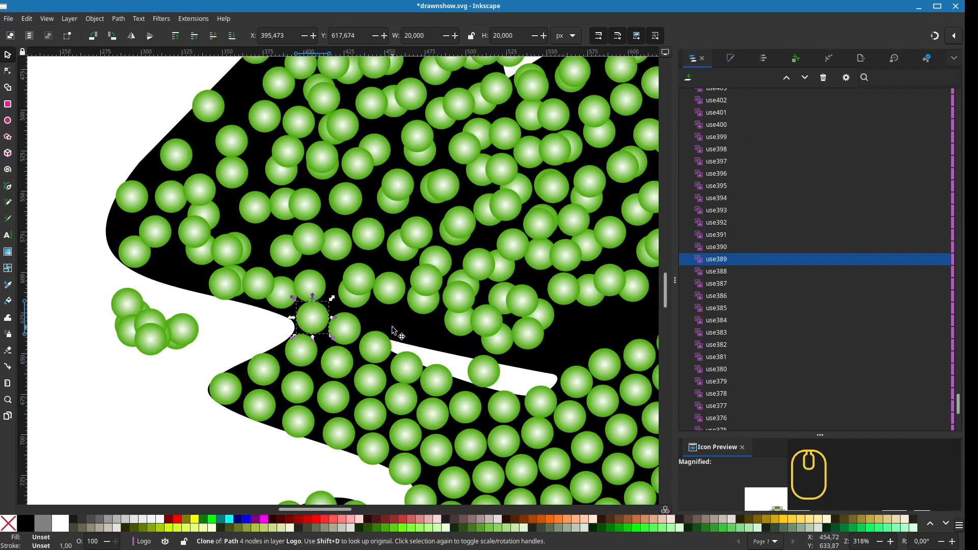
left_click_drag(451, 395, 524, 385)
left_click_drag(354, 335, 373, 383)
left_click_drag(400, 325, 406, 374)
left_click_drag(422, 331, 440, 361)
left_click_drag(463, 330, 505, 341)
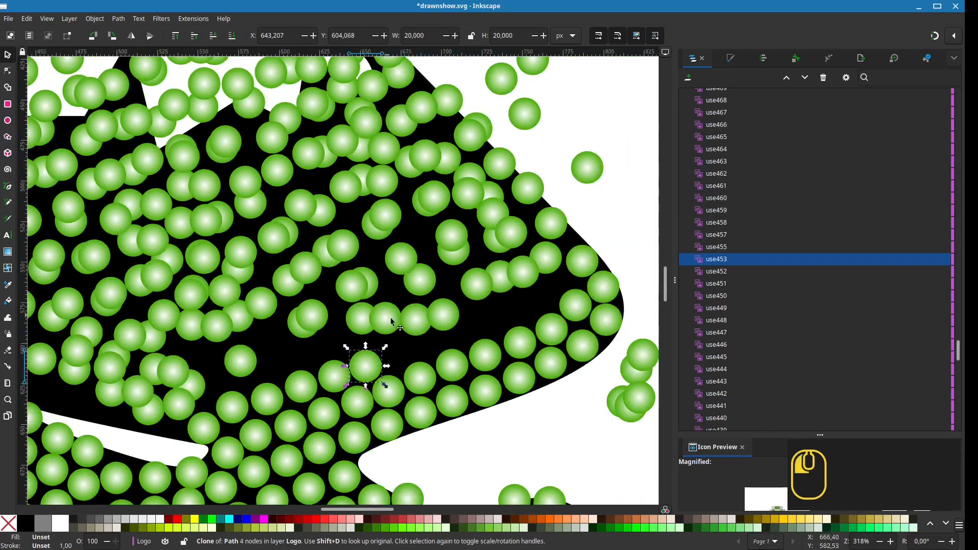
Start a third row of evenly spaced lights above the two rows at the upper section's lower-right edge.
left_click_drag(391, 321, 404, 356)
left_click_drag(444, 317, 468, 324)
left_click_drag(415, 321, 435, 361)
left_click_drag(455, 311, 458, 337)
left_click_drag(460, 276, 464, 291)
left_click_drag(478, 335, 494, 363)
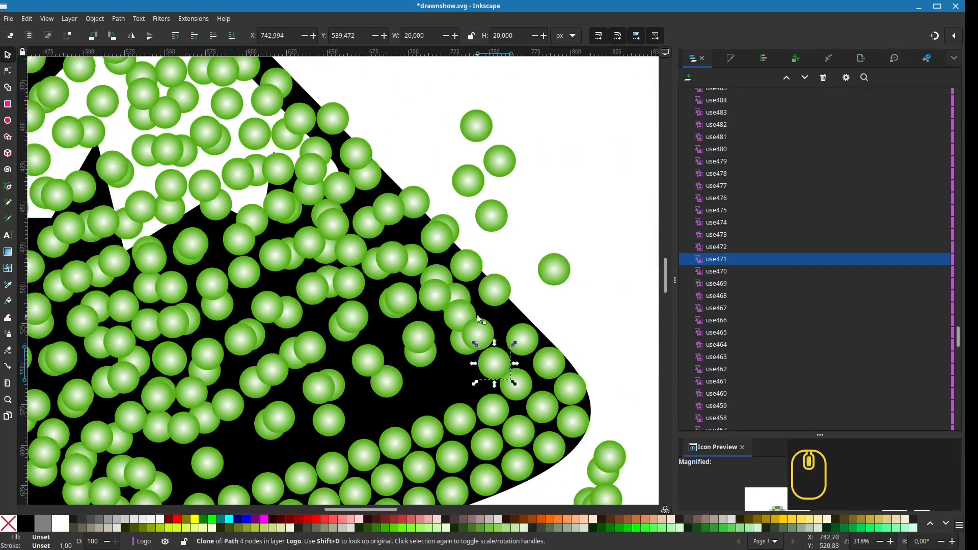
Move surplus lights off the logo's right slope to the outside and respace the remaining lights along the slope.
left_click_drag(466, 266, 505, 205)
left_click_drag(437, 237, 482, 183)
left_click_drag(460, 316, 497, 311)
left_click_drag(466, 339, 472, 338)
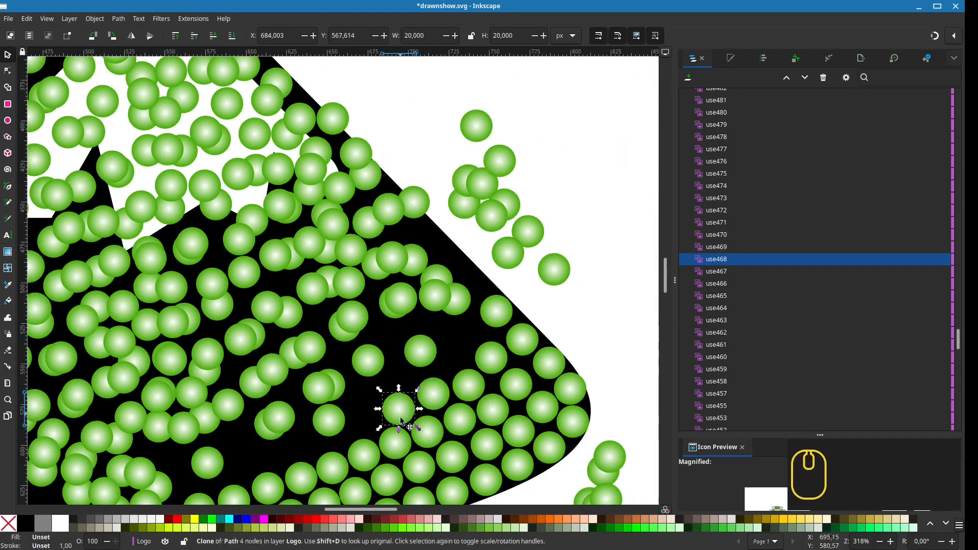
Extend the evenly spaced rows leftward from the right corner across the upper section's black area.
left_click_drag(400, 421, 500, 308)
left_click_drag(429, 310, 469, 311)
left_click_drag(420, 278, 439, 324)
left_click_drag(379, 307, 405, 334)
left_click_drag(372, 314, 374, 343)
left_click_drag(308, 352, 337, 358)
left_click_drag(239, 364, 389, 384)
left_click_drag(334, 405, 357, 415)
left_click_drag(322, 386, 323, 409)
Even out the lights at the left end of the new rows above the white slit.
left_click_drag(339, 368, 348, 384)
left_click_drag(305, 412, 333, 415)
left_click_drag(345, 403, 301, 410)
left_click_drag(343, 378, 361, 388)
left_click_drag(266, 389, 301, 410)
left_click_drag(320, 371, 322, 387)
left_click_drag(351, 367, 366, 388)
Adjust the lights near the right corner and begin the next evenly spaced row from the right slope.
left_click_drag(492, 329, 491, 331)
left_click_drag(561, 286, 471, 336)
mouse_move(472, 336)
left_mouse_down()
mouse_move(439, 360)
mouse_move(497, 352)
left_mouse_up()
left_click_drag(542, 302, 546, 302)
left_click_drag(497, 285, 508, 311)
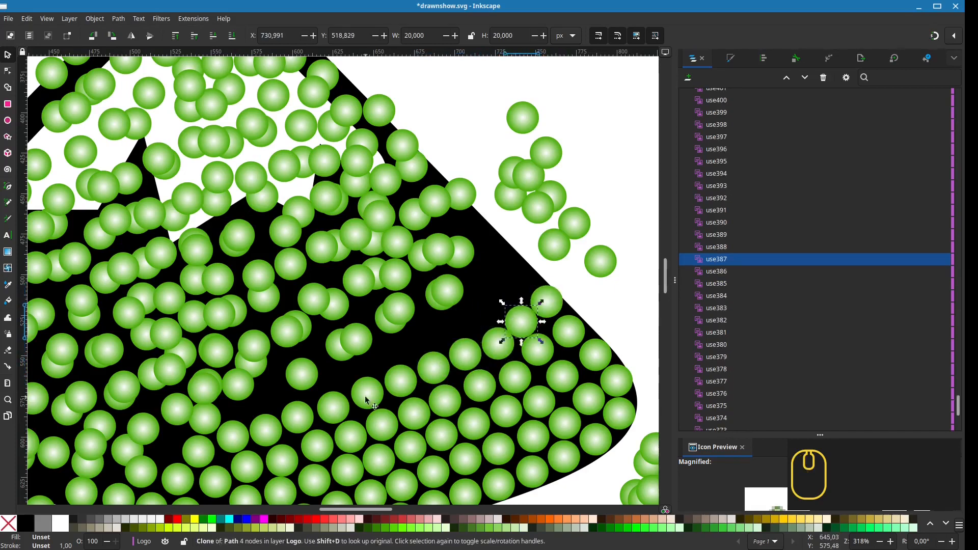
left_click(497, 346, "shift")
left_click_drag(497, 346, 493, 348)
left_click_drag(520, 323, 519, 324)
left_click_drag(436, 320, 509, 307)
left_click_drag(431, 325, 481, 333)
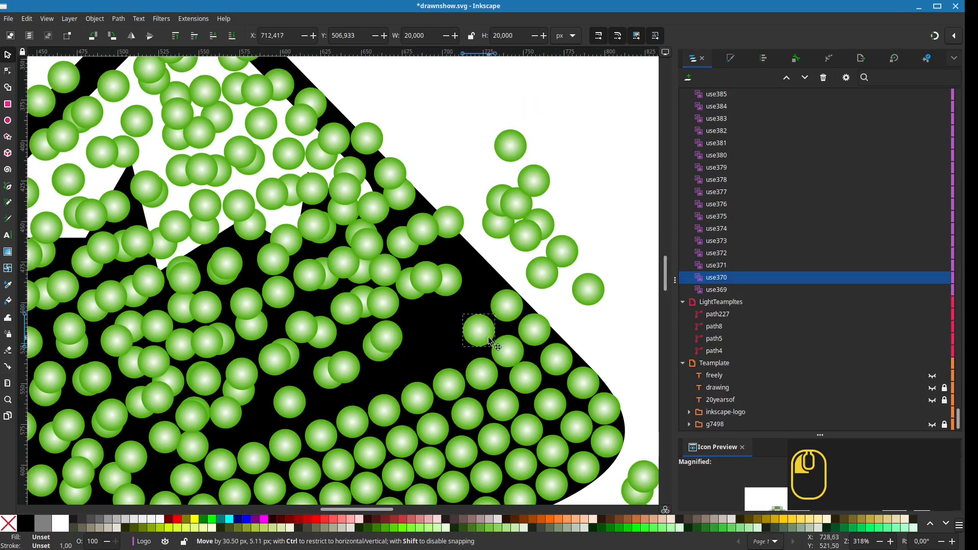
Continue the new row leftward with evenly spaced lights, moving a surplus light outside the right slope.
left_click_drag(388, 338, 453, 353)
left_click_drag(385, 350, 388, 376)
left_click_drag(373, 323, 403, 318)
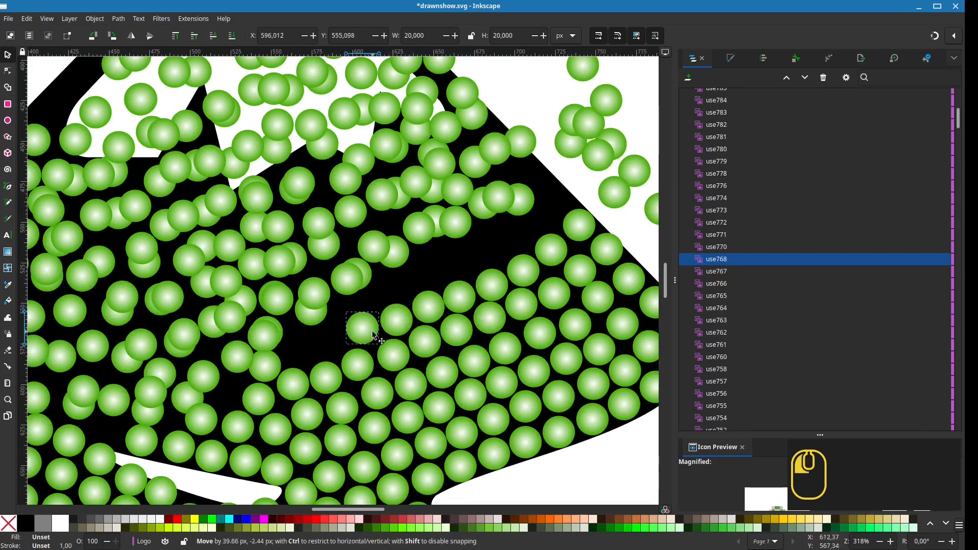
left_click_drag(314, 294, 331, 344)
left_click_drag(310, 311, 296, 350)
left_click_drag(347, 279, 555, 200)
left_click_drag(264, 336, 311, 315)
left_click_drag(204, 376, 195, 360)
Delete the stray lights outside the right slope and those in the right part of the white snow area.
left_click_drag(442, 188, 517, 274)
key("Delete")
left_click_drag(415, 120, 568, 322)
key("Delete")
mouse_move(522, 433)
left_mouse_down()
mouse_move(485, 399)
mouse_move(475, 329)
left_mouse_up()
key("Delete")
left_click_drag(128, 101, 382, 262)
left_click_drag(478, 125, 117, 315)
key("Delete")
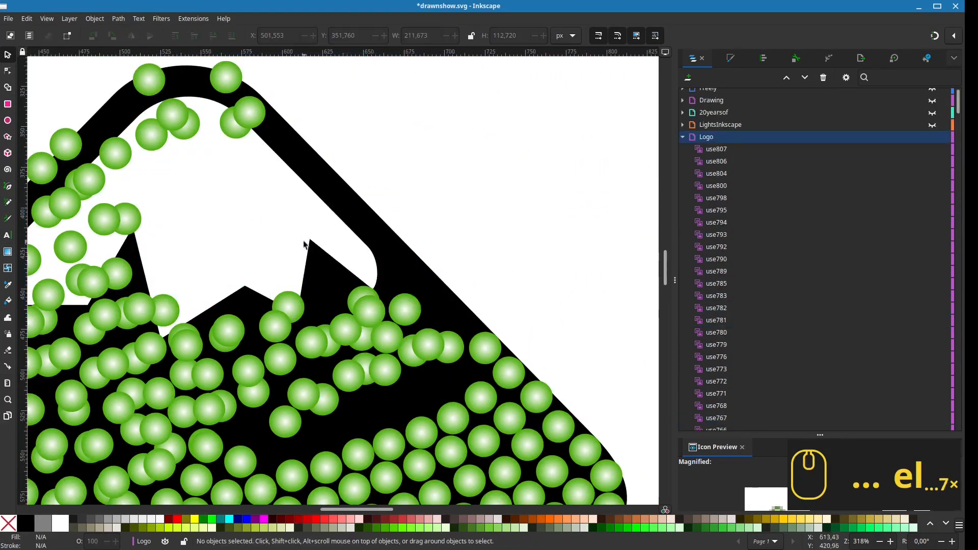
Space lights evenly along the right slope below the snow area, moving a surplus light outside.
left_click_drag(380, 307, 432, 217)
left_click_drag(415, 304, 424, 275)
left_click_drag(439, 341, 477, 314)
mouse_move(456, 343)
left_mouse_down()
mouse_move(469, 365)
mouse_move(443, 387)
left_mouse_up()
left_click_drag(434, 295, 452, 330)
left_click_drag(393, 297, 413, 336)
left_click_drag(375, 322, 388, 351)
Extend the rows leftward beneath the right snow spike with evenly spaced lights, moving another surplus light outside.
left_click_drag(329, 337, 347, 356)
left_click_drag(347, 309, 313, 364)
left_click_drag(476, 307, 468, 312)
left_click_drag(398, 326, 443, 337)
left_click_drag(377, 355, 418, 357)
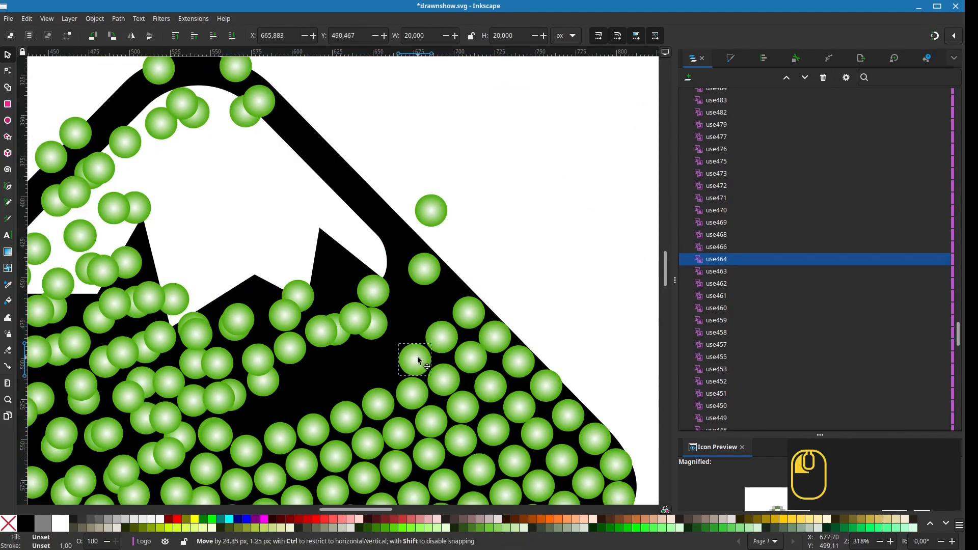
left_click_drag(356, 320, 383, 369)
left_click_drag(284, 325, 524, 130)
left_click_drag(285, 365, 416, 310)
left_click_drag(294, 322, 311, 342)
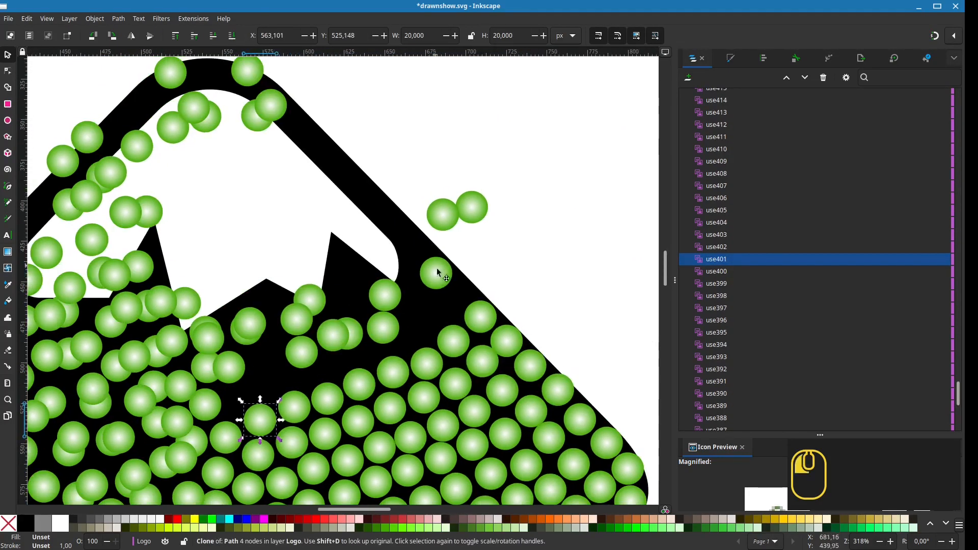
Place the lights where the right slope meets the snow area, using the two surplus lights from outside.
left_click_drag(437, 273, 455, 293)
left_click_drag(385, 295, 420, 286)
left_click_drag(441, 215, 433, 253)
left_click_drag(471, 208, 401, 247)
left_click_drag(418, 284, 414, 284)
left_click_drag(432, 253, 399, 254)
Build a staggered double row of lights up the mountain's right outline toward the summit.
left_click_drag(294, 162, 387, 267)
left_click_drag(270, 129, 388, 235)
left_click_drag(215, 164, 350, 234)
left_click_drag(188, 124, 356, 196)
left_click_drag(227, 173, 324, 205)
left_click_drag(195, 183, 322, 169)
left_click_drag(159, 202, 289, 174)
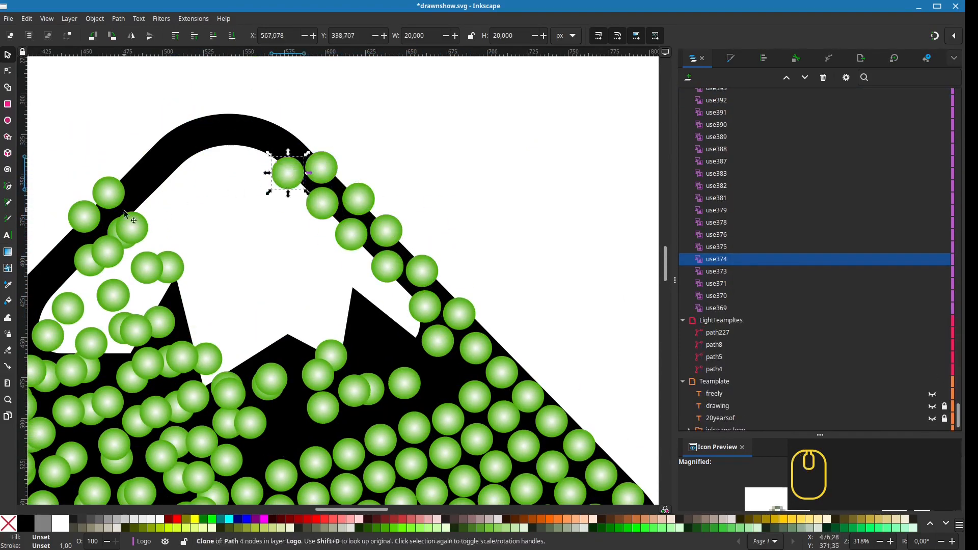
Continue the double row of lights around the rounded summit of the mountain outline.
left_click_drag(132, 225, 290, 135)
left_click_drag(263, 285, 413, 212)
left_click_drag(237, 307, 411, 246)
left_click_drag(275, 324, 378, 205)
left_click_drag(264, 341, 383, 237)
left_click_drag(300, 359, 348, 214)
left_click_drag(322, 358, 336, 263)
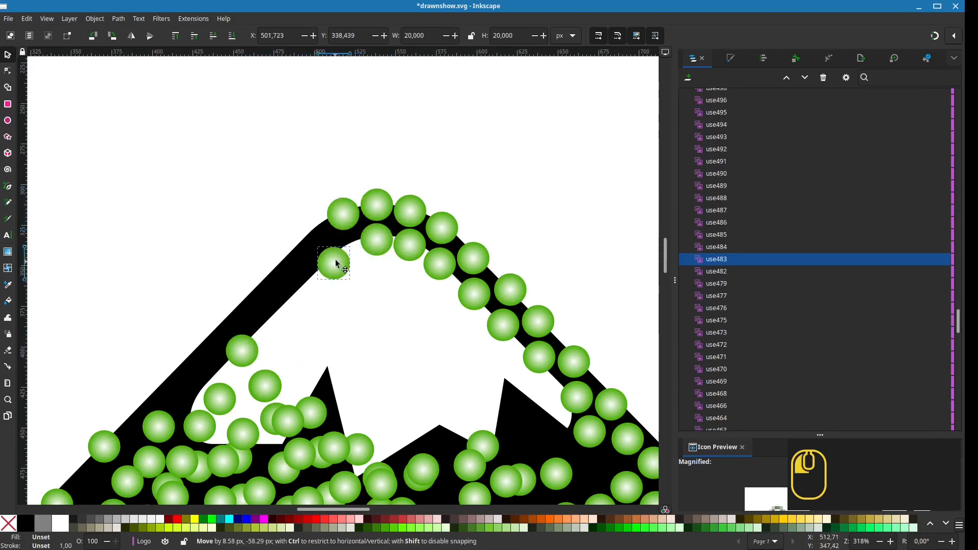
Extend the double row of lights down the mountain's left outline and save the drawing.
left_click_drag(290, 305, 318, 261)
left_click_drag(264, 386, 280, 264)
left_click_drag(289, 422, 293, 298)
left_click_drag(276, 420, 257, 295)
left_click_drag(220, 399, 268, 325)
left_click_drag(202, 428, 236, 323)
left_click_drag(246, 382, 352, 301)
key("ctrl+s")
Complete the double row down the left outline to the snow area's lower-left corner.
left_click_drag(349, 352, 347, 273)
left_click_drag(270, 344, 319, 260)
left_click_drag(328, 379, 323, 299)
left_click_drag(220, 364, 266, 313)
Place lights on the left and right black spikes and the middle peak along the jagged snow edge.
left_click_drag(416, 331, 433, 293)
left_click_drag(440, 366, 416, 322)
left_click_drag(463, 368, 445, 341)
left_click_drag(521, 298, 542, 238)
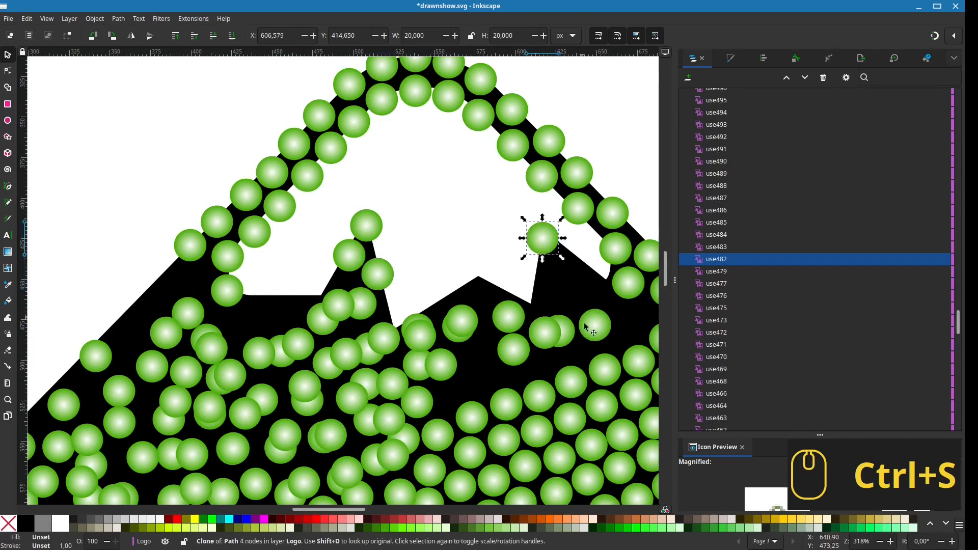
left_click_drag(593, 325, 571, 262)
left_click_drag(544, 333, 545, 288)
left_click_drag(559, 331, 591, 292)
left_click_drag(461, 321, 448, 303)
Space lights along the snow edge around the middle peak and duplicate one to fill the gap below the right spike.
left_click_drag(514, 350, 635, 314)
left_click_drag(319, 375, 482, 345)
left_click_drag(503, 326, 509, 326)
mouse_move(478, 349)
left_mouse_down()
mouse_move(483, 341)
mouse_move(482, 349)
left_mouse_up()
left_click_drag(460, 303, 466, 310)
key("ctrl+d")
left_click_drag(409, 288, 428, 318)
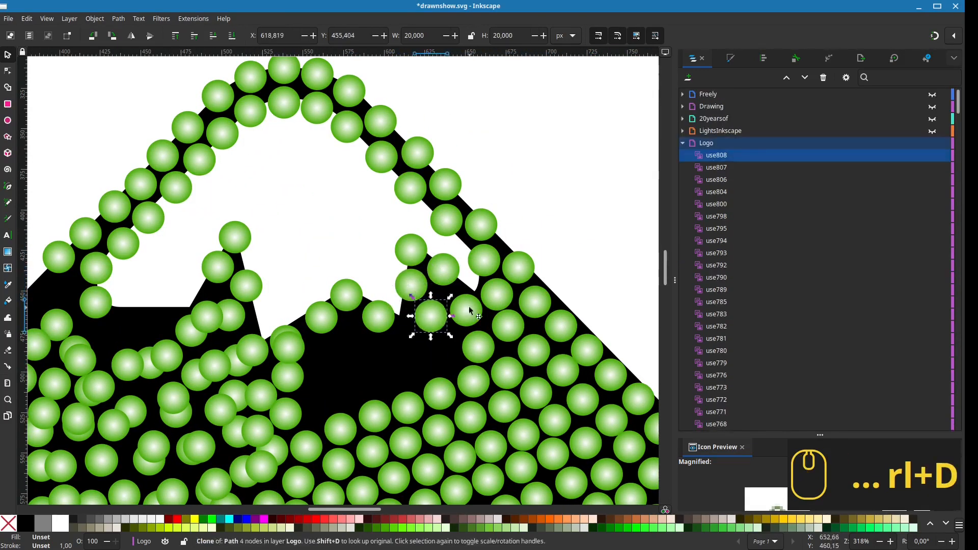
Fill the area below the right spike with lights from the left cluster and even out their spacing.
left_click_drag(289, 347, 446, 353)
left_click_drag(286, 343, 406, 346)
left_click_drag(465, 315, 468, 319)
left_click_drag(474, 341, 478, 340)
mouse_move(448, 281)
left_mouse_down()
mouse_move(456, 293)
mouse_move(416, 282)
left_mouse_up()
left_click_drag(431, 316, 408, 330)
left_click_drag(379, 317, 375, 315)
left_click_drag(407, 329, 405, 324)
left_click_drag(406, 357, 416, 343)
left_click_drag(383, 301, 382, 302)
left_click_drag(413, 312, 414, 312)
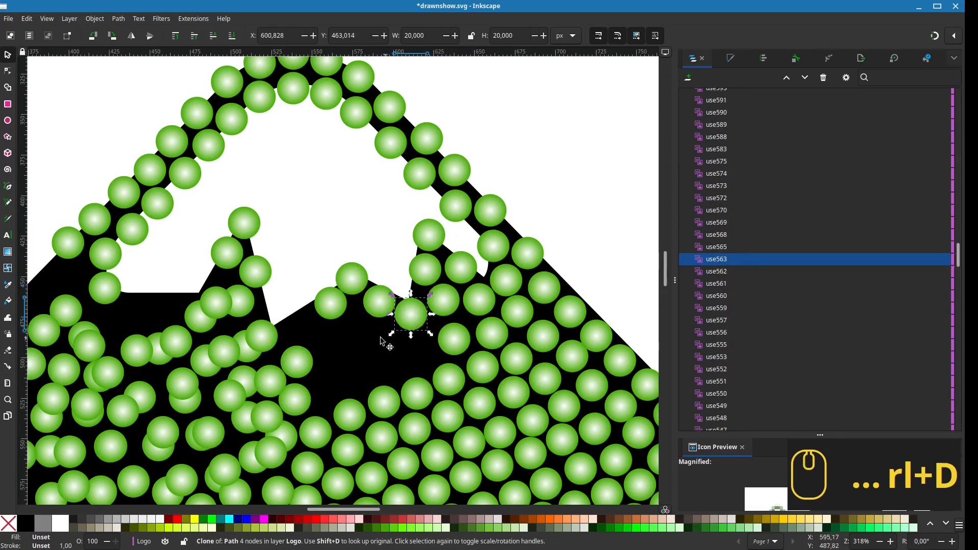
Move lights from the left cluster into the gap below the middle peak and space them evenly.
left_click_drag(297, 361, 423, 352)
left_click_drag(274, 379, 393, 339)
left_click_drag(263, 336, 360, 327)
left_click_drag(220, 354, 364, 373)
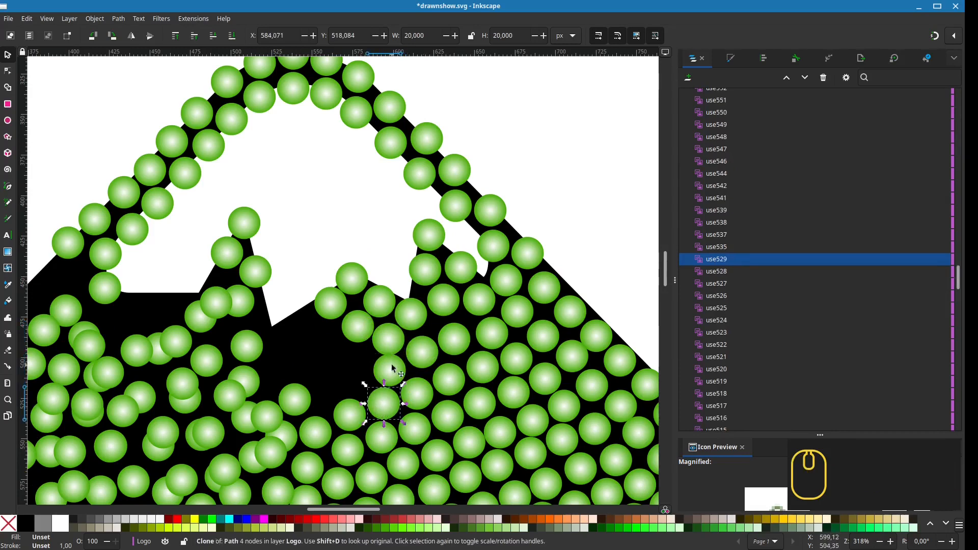
left_click_drag(402, 371, 402, 369)
left_click_drag(349, 338, 350, 330)
left_click_drag(328, 302, 324, 301)
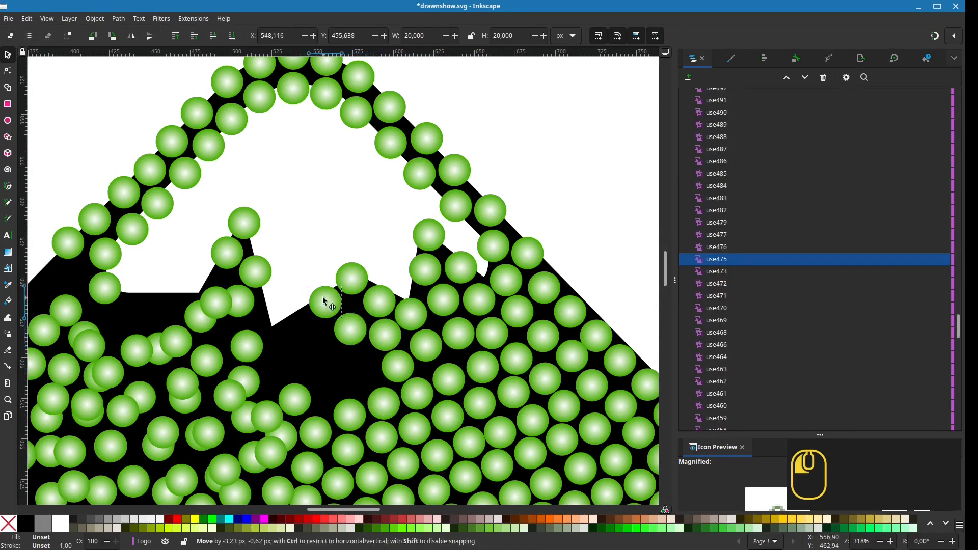
Extend the evenly spaced lights leftward across the black area between the middle peak and the left spike.
left_click_drag(369, 367, 370, 373)
mouse_move(264, 421)
left_mouse_down()
mouse_move(335, 351)
mouse_move(318, 336)
left_mouse_up()
mouse_move(354, 351)
left_mouse_down()
mouse_move(349, 320)
mouse_move(338, 389)
left_mouse_up()
left_click_drag(370, 365, 367, 363)
left_click_drag(378, 407, 376, 401)
left_click_drag(375, 411, 508, 332)
left_click_drag(382, 272, 431, 253)
left_click_drag(377, 317, 439, 325)
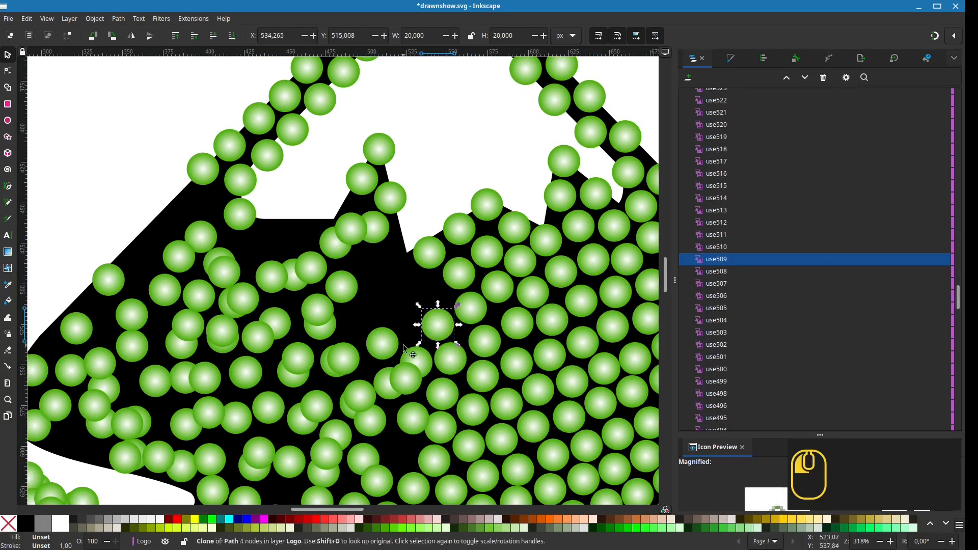
Arrange lights around the base of the left spike and in the black area directly below it.
left_click_drag(407, 379, 429, 291)
left_click_drag(363, 226, 410, 262)
left_click_drag(334, 243, 343, 211)
left_click_drag(339, 280, 362, 252)
left_click_drag(311, 266, 332, 241)
left_click_drag(319, 309, 381, 294)
left_click_drag(345, 359, 382, 348)
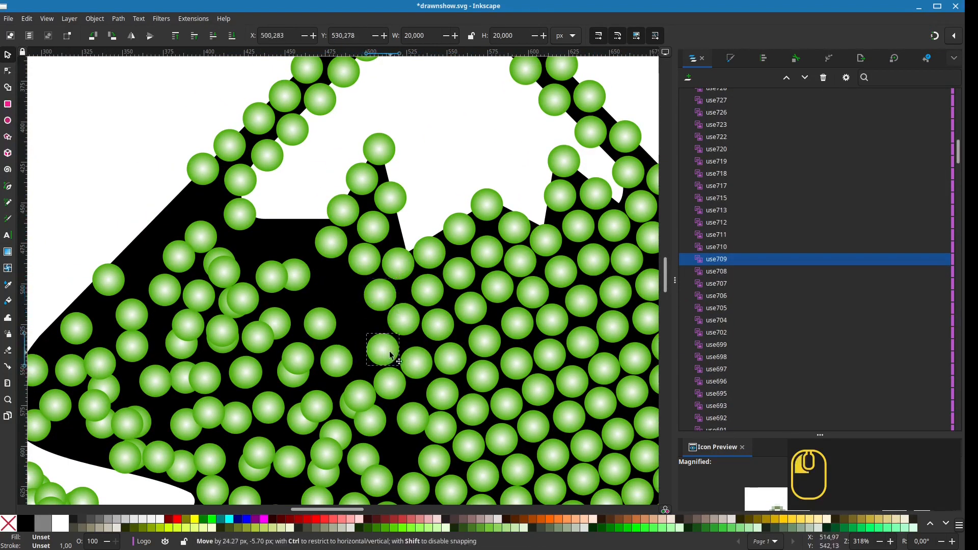
Spread more clustered lights below the left spike down to the white cut-out at the logo's lower edge.
left_click_drag(437, 330, 422, 363)
left_click_drag(395, 333, 434, 326)
left_click_drag(349, 358, 367, 196)
left_click_drag(385, 307, 320, 149)
left_click_drag(340, 318, 340, 230)
left_click_drag(384, 321, 403, 339)
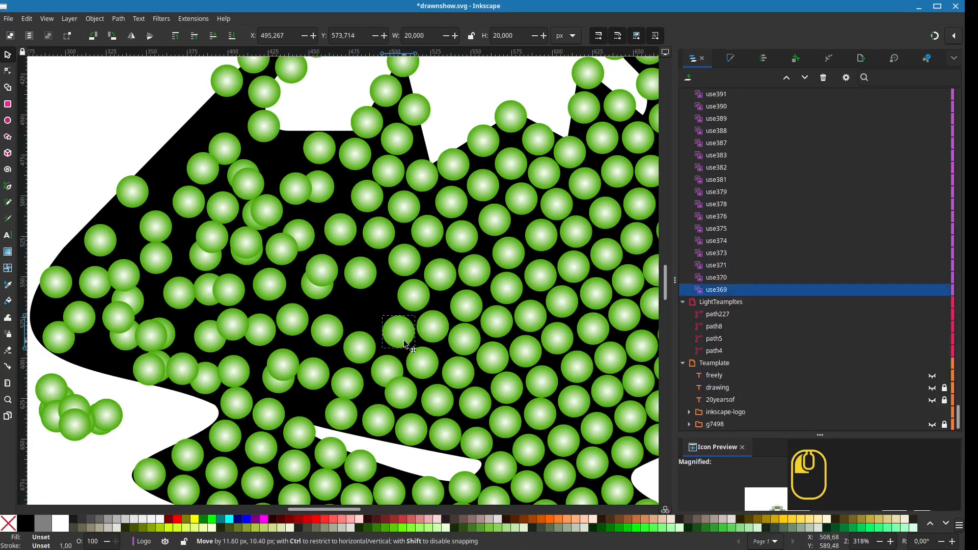
left_click_drag(387, 372, 382, 364)
left_click_drag(359, 348, 356, 320)
left_click_drag(346, 384, 308, 402)
left_click_drag(283, 364, 366, 371)
Delete the spare green lights outside the logo's lower-left edge and save the drawing.
left_click_drag(110, 377, 171, 435)
key("Delete")
left_click(157, 408)
key("Delete")
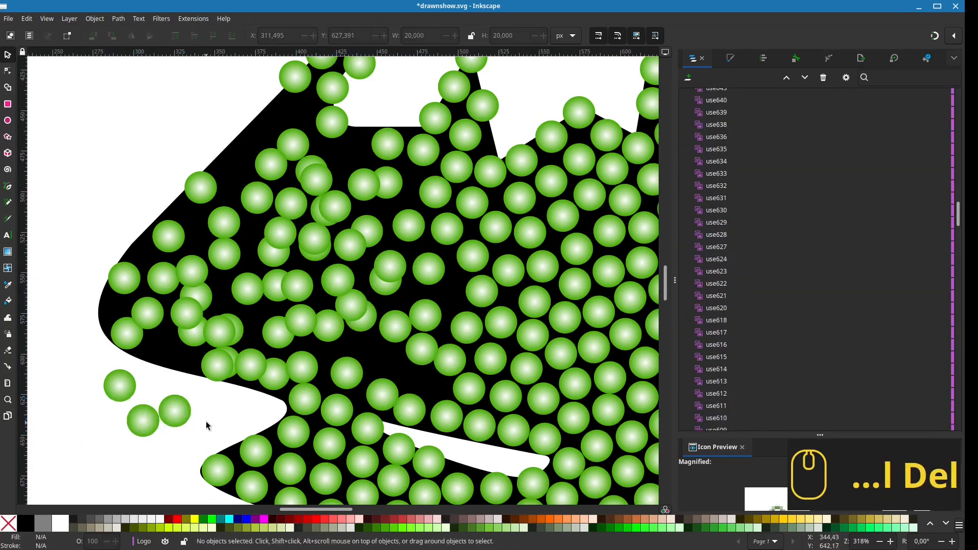
left_click(142, 424)
key("Delete")
left_click(120, 388)
key("Delete")
key("ctrl+s")
Line the logo's lower-left edge with evenly spaced lights up to its left tip.
left_click_drag(285, 386, 227, 373)
left_click_drag(322, 386, 308, 338)
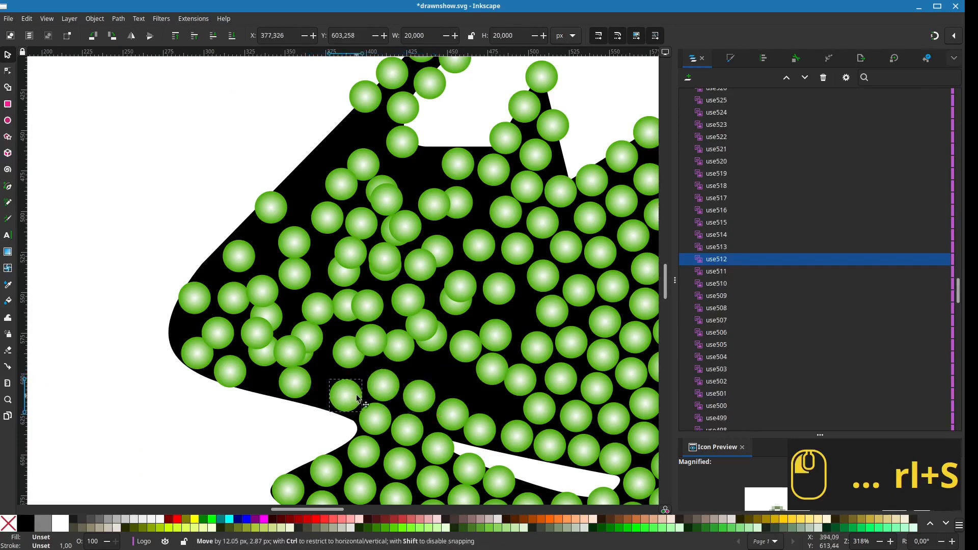
left_click_drag(297, 382, 313, 389)
left_click_drag(290, 352, 245, 374)
left_click_drag(200, 355, 208, 361)
left_click_drag(222, 333, 185, 332)
Line the sloping left outline with lights from the tip to the snow area and start an inner row at the tip.
left_click_drag(237, 259, 211, 320)
left_click_drag(212, 319, 185, 328)
left_click_drag(245, 273, 207, 299)
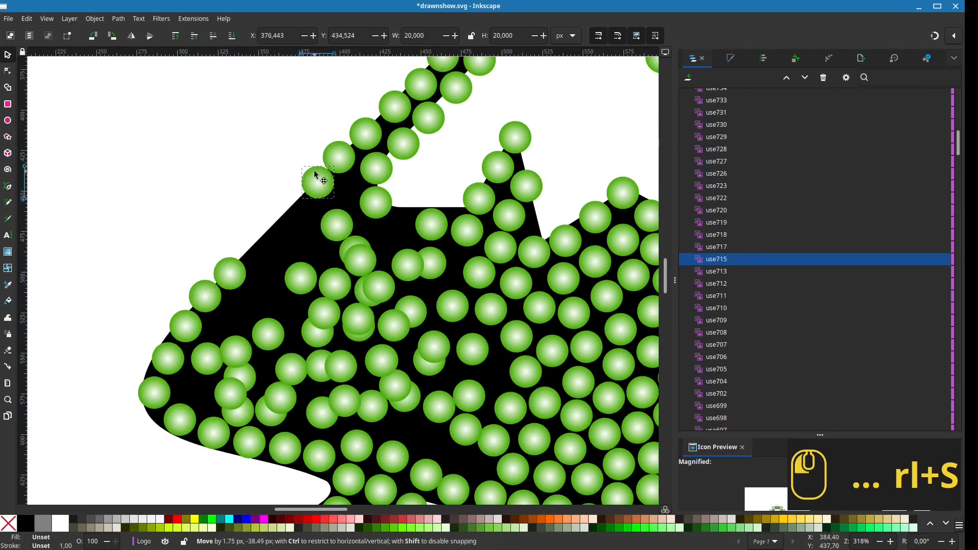
left_click_drag(314, 174, 309, 178)
left_click_drag(336, 223, 290, 209)
left_click_drag(298, 275, 259, 240)
left_click_drag(229, 273, 232, 270)
left_click_drag(228, 393, 189, 388)
left_click_drag(204, 362, 204, 357)
Spread lights from the remaining clusters over the gap between the left spike and the lower edge.
left_click_drag(446, 398, 455, 430)
left_click_drag(417, 363, 422, 407)
left_click_drag(447, 353, 444, 381)
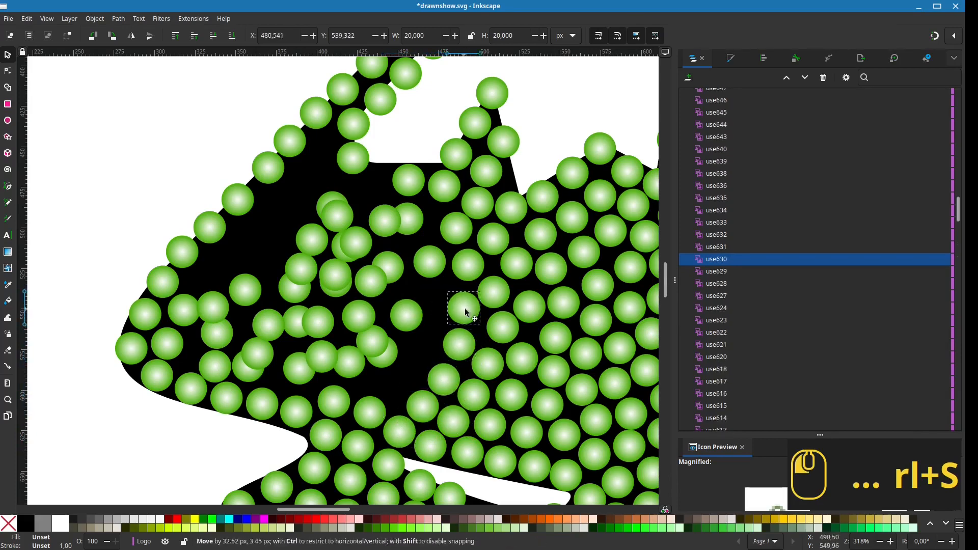
left_click_drag(407, 315, 437, 292)
left_click_drag(430, 262, 430, 253)
left_click_drag(440, 290, 444, 284)
left_click_drag(373, 341, 415, 361)
left_click_drag(359, 316, 430, 322)
left_click_drag(349, 362, 360, 377)
left_click_drag(323, 357, 384, 349)
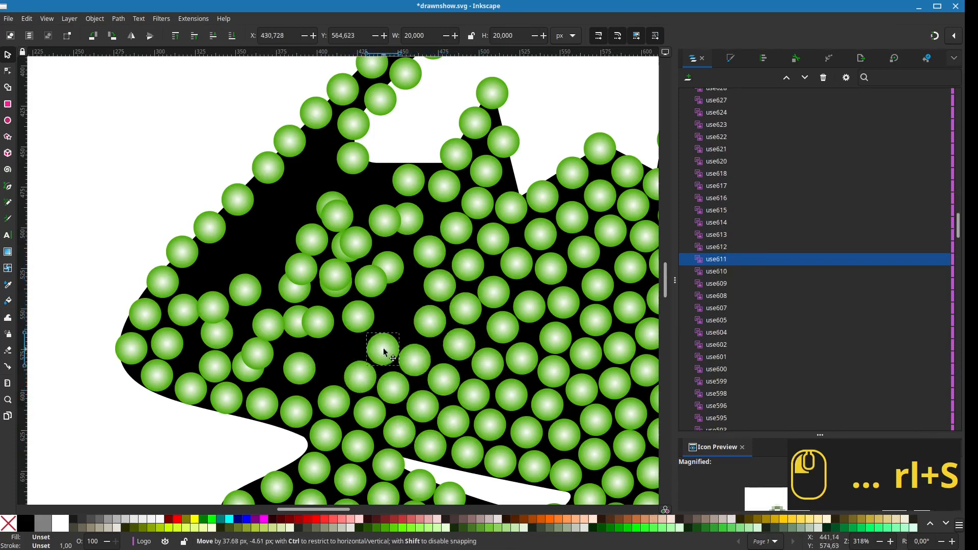
Form evenly spaced inner rows of lights from the left tip across the lower-left area.
left_click_drag(358, 317, 395, 318)
left_click_drag(398, 268, 417, 282)
left_click_drag(299, 369, 305, 379)
left_click_drag(314, 322, 358, 327)
left_click_drag(257, 352, 262, 255)
left_click_drag(252, 367, 201, 349)
left_click_drag(247, 362, 251, 377)
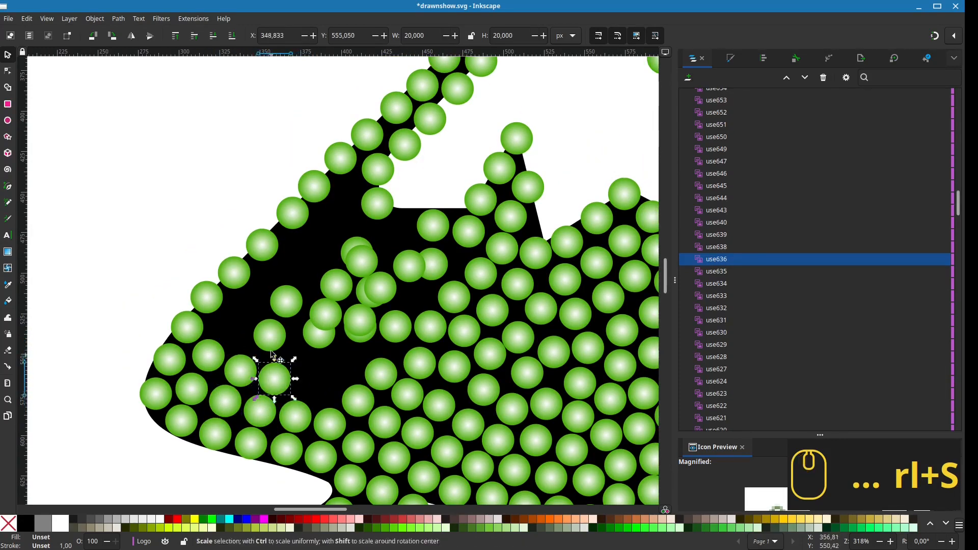
left_click_drag(271, 340, 310, 389)
left_click_drag(325, 315, 345, 371)
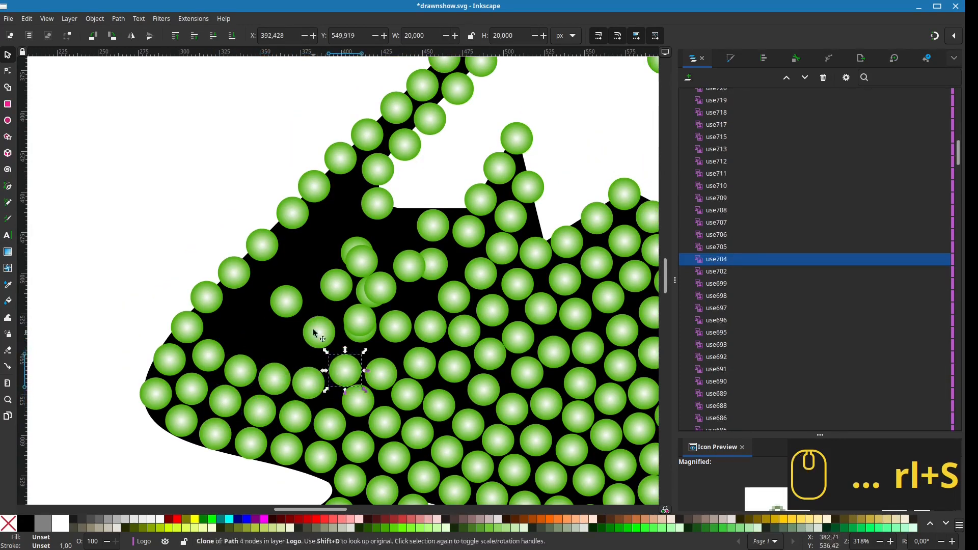
Add another row of lights above the inner rows in the logo's left part and even out the spacing.
left_click_drag(316, 333, 311, 350)
left_click_drag(287, 304, 280, 347)
left_click_drag(332, 286, 223, 326)
left_click_drag(283, 344, 263, 340)
left_click_drag(313, 350, 291, 348)
left_click_drag(311, 384, 313, 387)
Move the overlapping lights into a second row along the upper-left outline up to the snow area's corner.
left_click_drag(360, 320, 258, 302)
left_click_drag(380, 290, 297, 318)
left_click_drag(362, 262, 286, 275)
left_click_drag(357, 253, 305, 244)
left_click_drag(377, 202, 376, 200)
left_click_drag(409, 266, 376, 201)
left_click_drag(344, 207, 348, 192)
mouse_move(364, 280)
left_mouse_down()
mouse_move(341, 220)
mouse_move(311, 249)
left_mouse_up()
scroll(311, 246, "down", 2)
mouse_move(483, 371)
left_mouse_down()
mouse_move(520, 411)
mouse_move(306, 167)
left_mouse_up()
scroll(306, 167, "up", 3)
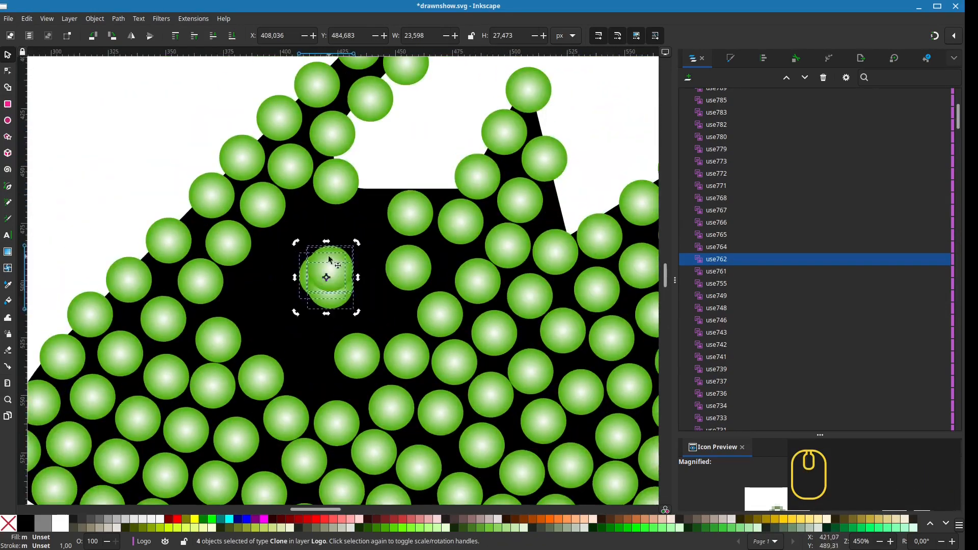
Spread out the stacked lights below the snow area's lower-left corner and duplicate one to extend them.
left_click_drag(329, 269, 361, 220)
left_click_drag(326, 272, 310, 220)
left_click_drag(323, 281, 276, 265)
key("ctrl+d")
left_click_drag(276, 265, 249, 308)
mouse_move(343, 281)
left_mouse_down()
mouse_move(328, 297)
mouse_move(342, 276)
left_mouse_up()
Duplicate lights to close the remaining gap below the snow area's flat edge and adjust their spacing.
key("ctrl+d")
left_click_drag(336, 271, 339, 313)
key("ctrl+d")
left_click_drag(411, 268, 427, 263)
left_click(384, 309)
key("ctrl+d")
left_click_drag(385, 309, 383, 263)
left_click_drag(360, 225, 362, 221)
left_click(386, 322)
Deselect the lights, hide the inkscape-logo template and show the LightsInkscape layer.
scroll(386, 322, "down", 5)
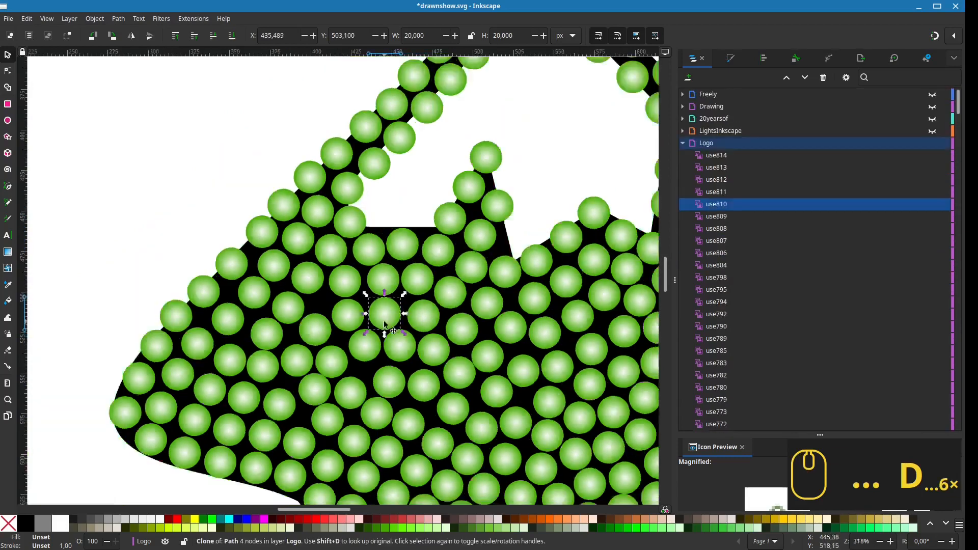
key("Escape")
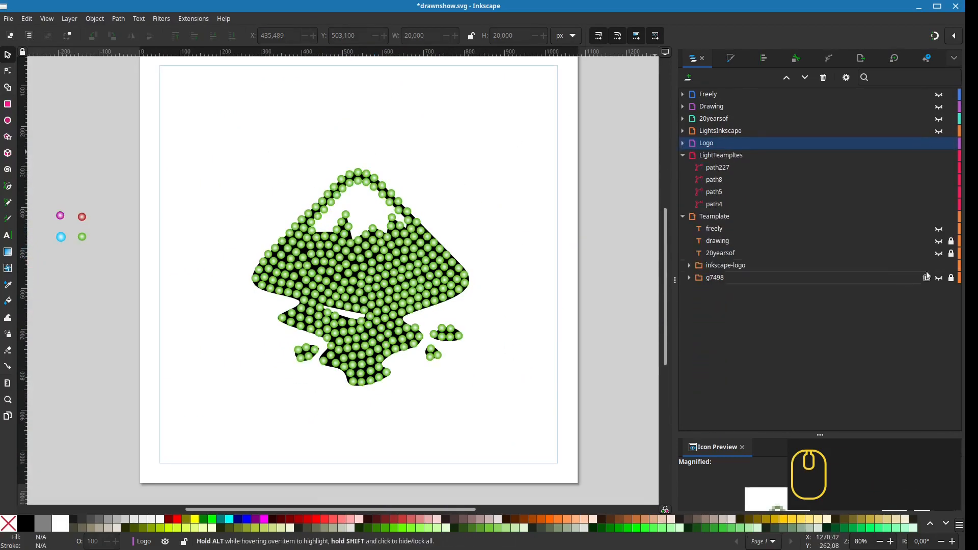
left_click(939, 265)
left_click(939, 131)
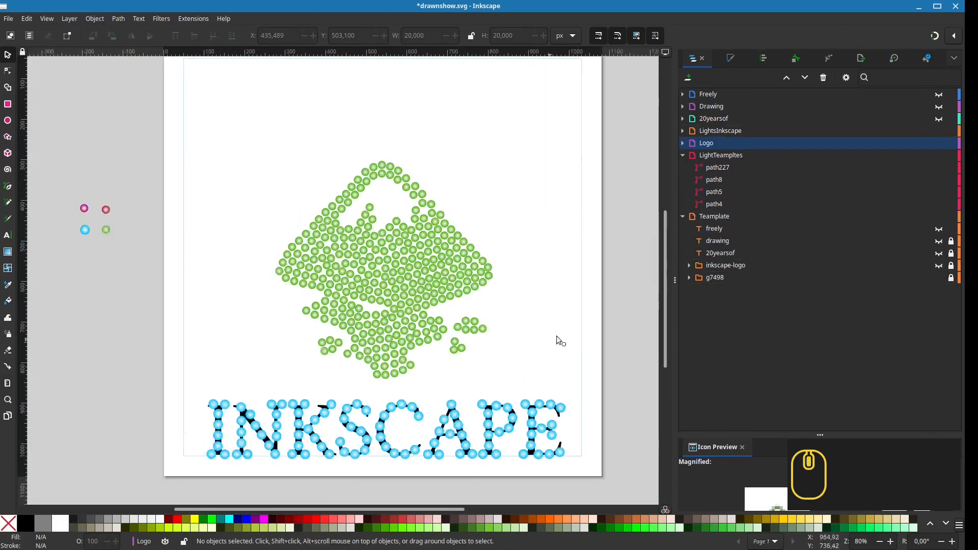
Resize the blue light template to 20 by 20 px.
left_click(133, 206)
double_click(428, 33)
type("20")
key("Tab")
type("20")
Enter the INKSCAPE light group and reposition the lights along the bottom of the letters to a common baseline.
scroll(456, 413, "up", 2)
double_click(448, 397)
scroll(502, 78, "down", 2)
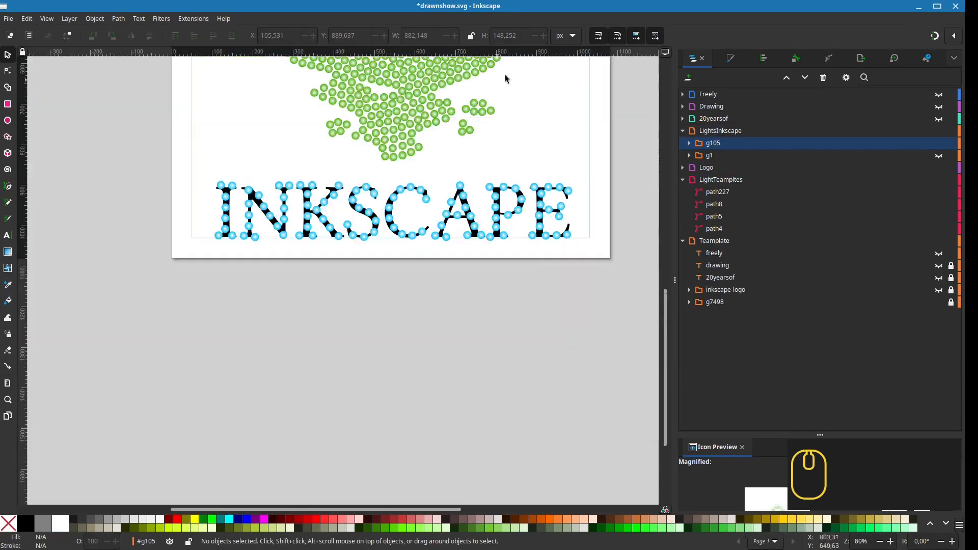
scroll(224, 214, "up", 4)
left_click(297, 310)
left_click_drag(561, 347, 361, 366)
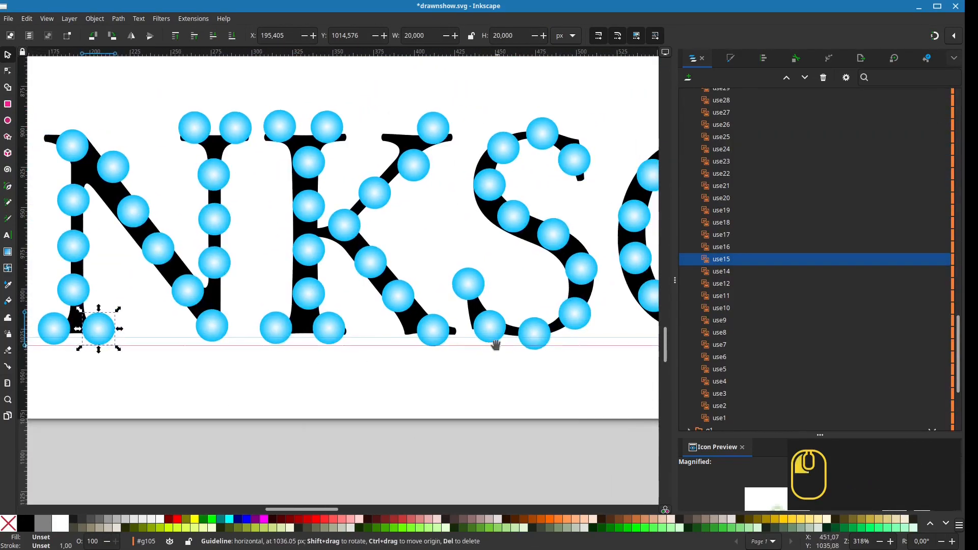
left_click_drag(495, 345, 496, 344)
left_click_drag(545, 332, 383, 364)
left_click_drag(376, 365, 376, 360)
left_click_drag(631, 367, 322, 334)
left_click_drag(397, 339, 391, 335)
left_click_drag(540, 341, 424, 342)
left_click_drag(421, 342, 420, 341)
left_click_drag(334, 338, 337, 335)
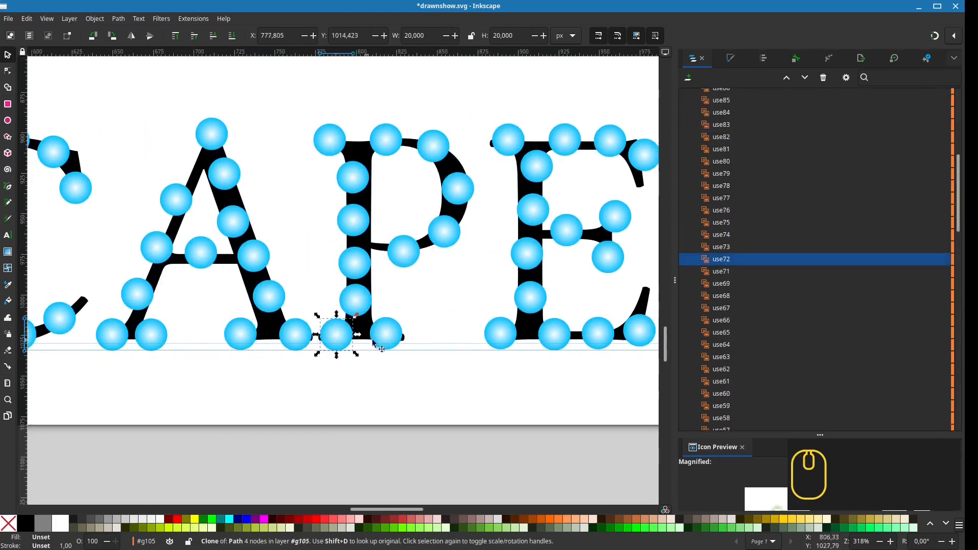
Align the four lights on the E's stem on a common vertical axis and centre them on the stem.
scroll(371, 293, "down", 1)
left_click_drag(564, 322, 560, 316)
left_click(473, 362)
left_click(469, 318, "shift")
left_click(475, 275, "shift")
left_click(478, 231, "shift")
left_click(763, 58)
left_click(713, 155)
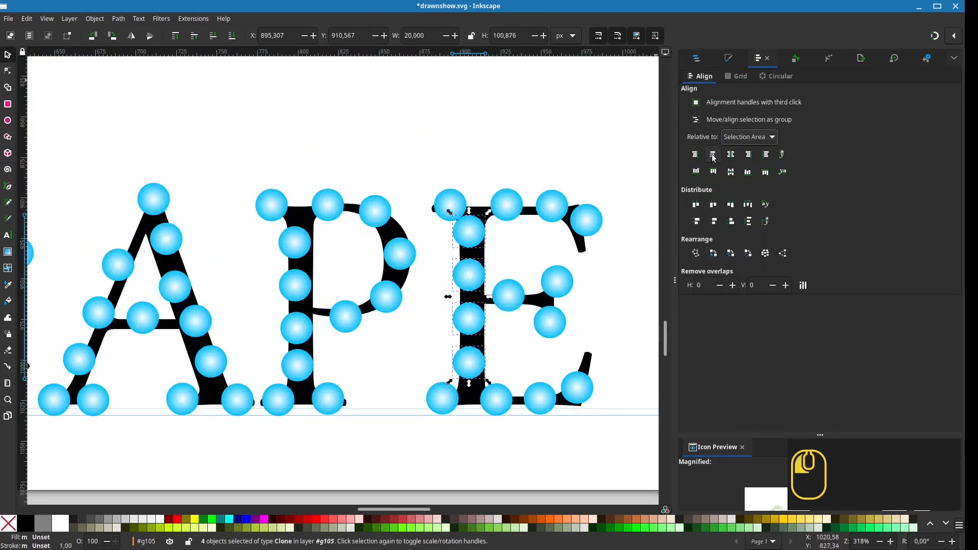
left_click_drag(470, 236, 475, 239)
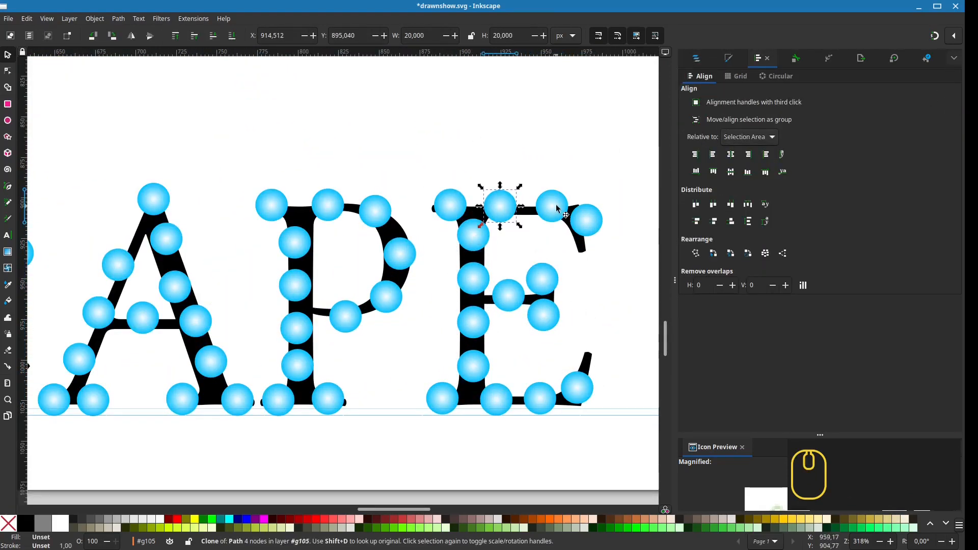
Duplicate lights to fill out the E's top and bottom arms and stem, spacing them evenly.
key("ctrl+d")
left_click_drag(576, 200, 596, 230)
left_click_drag(583, 380, 593, 354)
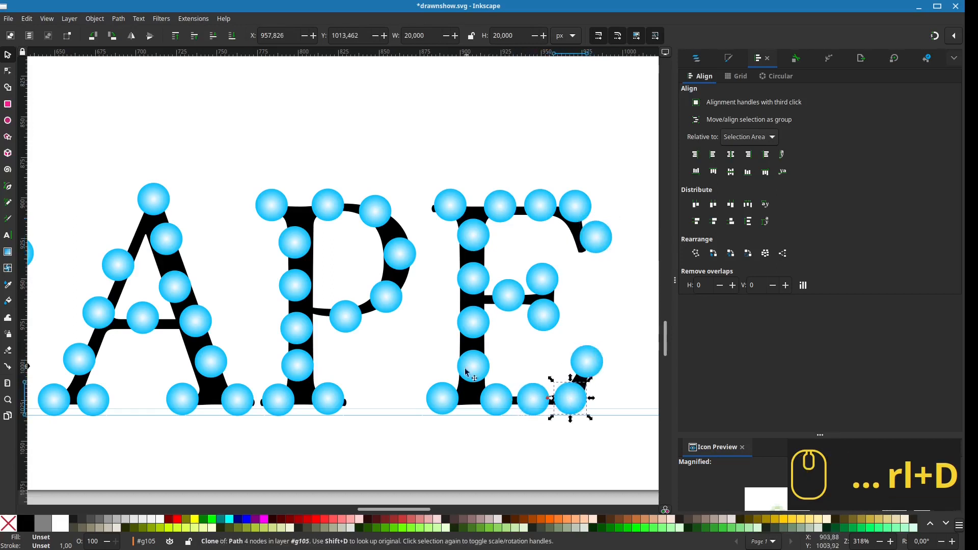
left_click_drag(465, 372, 497, 368)
left_click_drag(485, 396, 493, 395)
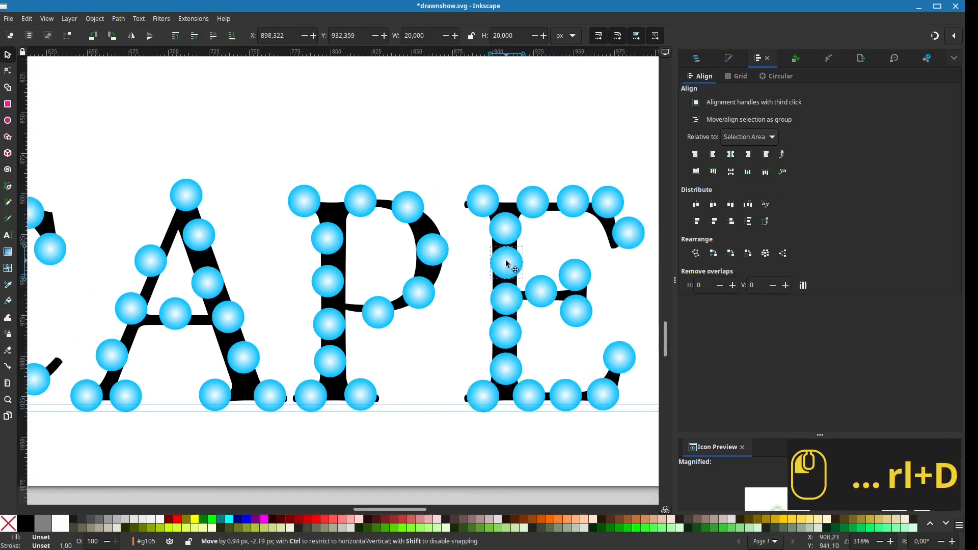
Space lights around the P's bowl, then align and evenly distribute five lights on its stem.
left_click_drag(434, 249, 484, 263)
left_click_drag(484, 263, 483, 251)
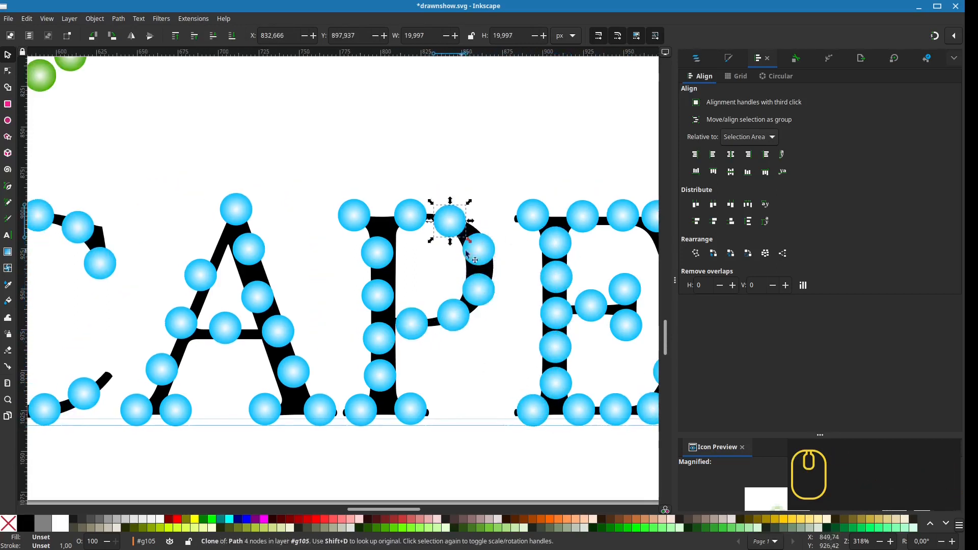
left_click(381, 306, "shift")
left_click(380, 338, "shift")
left_click(385, 384, "shift")
left_click(713, 154)
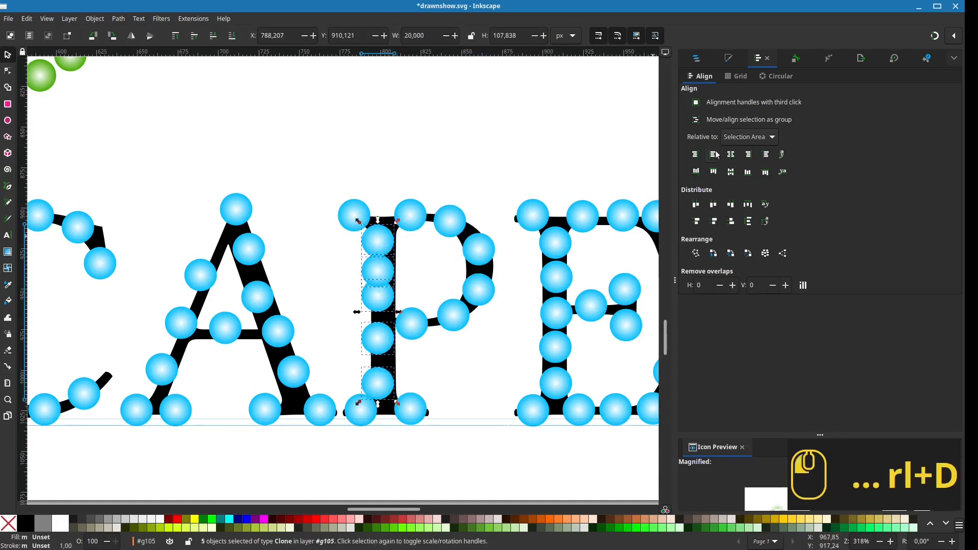
left_click(748, 221)
left_click_drag(384, 234, 388, 231)
Duplicate lights to fill the A's legs and crossbar, spacing them evenly along the strokes.
left_click_drag(198, 276, 341, 262)
left_click(341, 261)
key("ctrl+d")
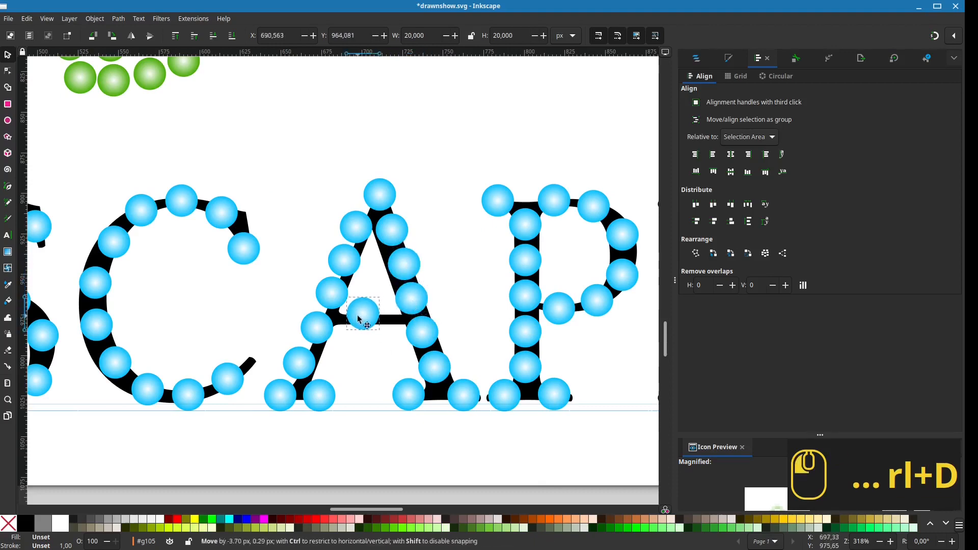
left_click_drag(358, 316, 349, 320)
key("ctrl+d")
left_click_drag(350, 320, 383, 321)
left_click_drag(353, 321, 350, 322)
left_click(434, 358)
Duplicate lights on the C and reposition them evenly around its curve out to the lower tip.
left_click_drag(242, 248, 525, 235)
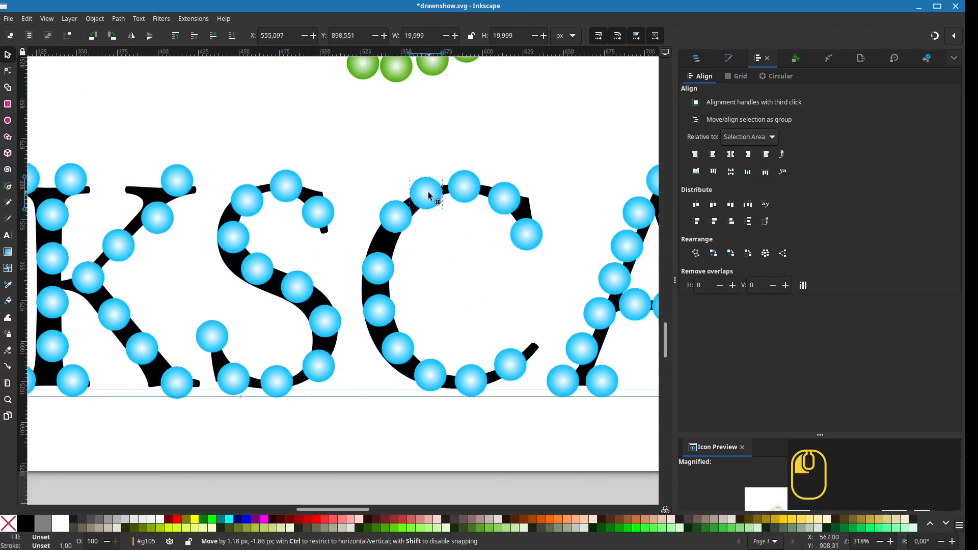
left_click(381, 271)
key("ctrl+d")
left_click_drag(381, 272, 382, 250)
left_click_drag(381, 281, 372, 292)
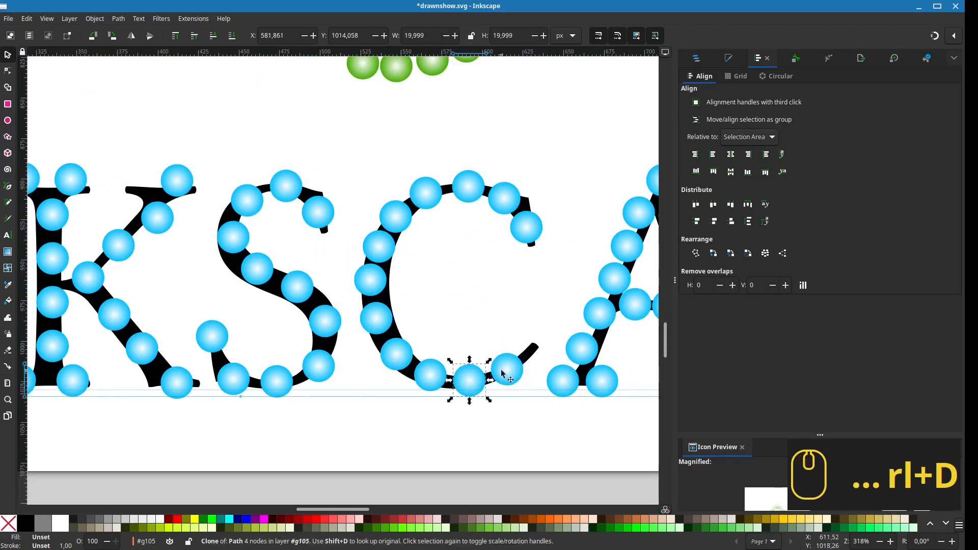
left_click(501, 374)
key("ctrl+d")
left_click_drag(502, 373, 521, 350)
Add lights to the S and space them evenly along its upper and lower curves.
scroll(322, 368, "down", 1)
scroll(269, 249, "up", 1)
left_click_drag(410, 214, 414, 206)
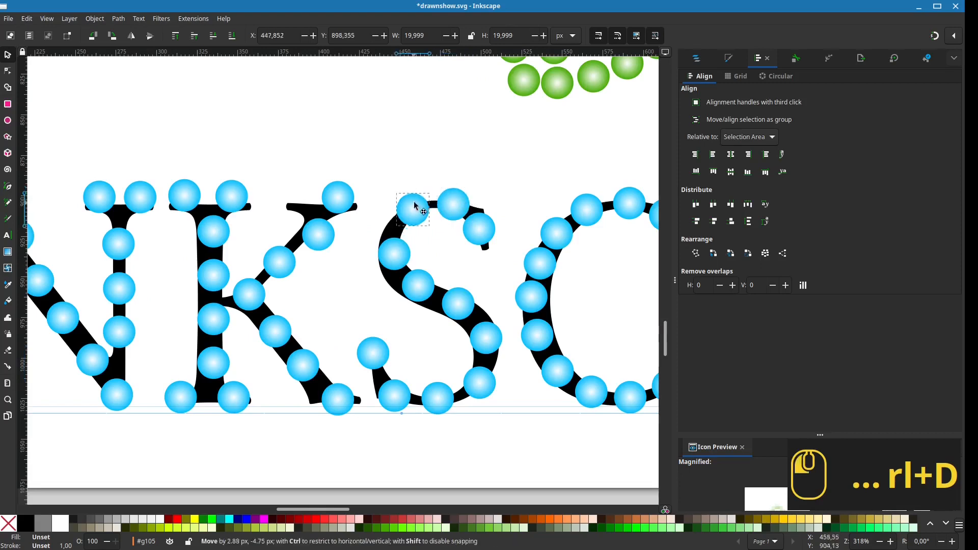
left_click(475, 381)
key("ctrl+d")
left_click_drag(476, 382, 486, 360)
left_click_drag(474, 390, 466, 395)
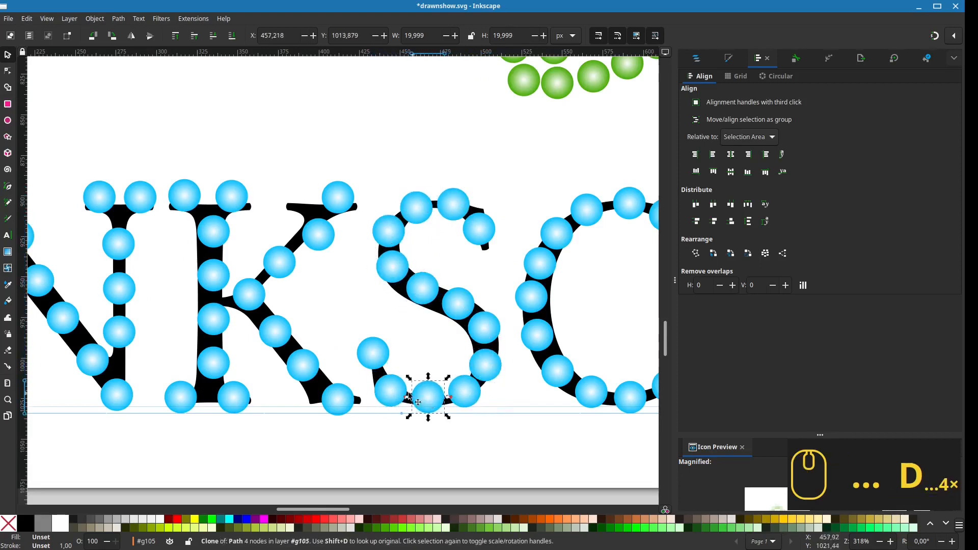
Add a light to the K's lower leg and evenly distribute five lights along its stem.
left_click_drag(333, 398, 441, 386)
left_click_drag(440, 385, 443, 382)
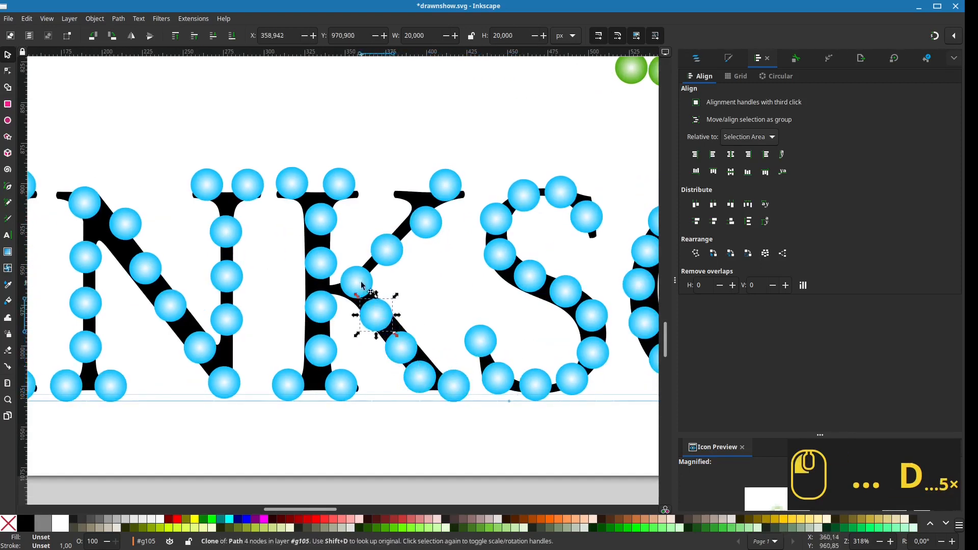
key("ctrl+d")
left_click_drag(315, 220, 316, 244)
left_click(320, 268, "shift")
left_click(320, 307, "shift")
left_click(320, 350, "shift")
left_click(320, 220, "shift")
left_click(748, 221)
left_click_drag(311, 361, 306, 371)
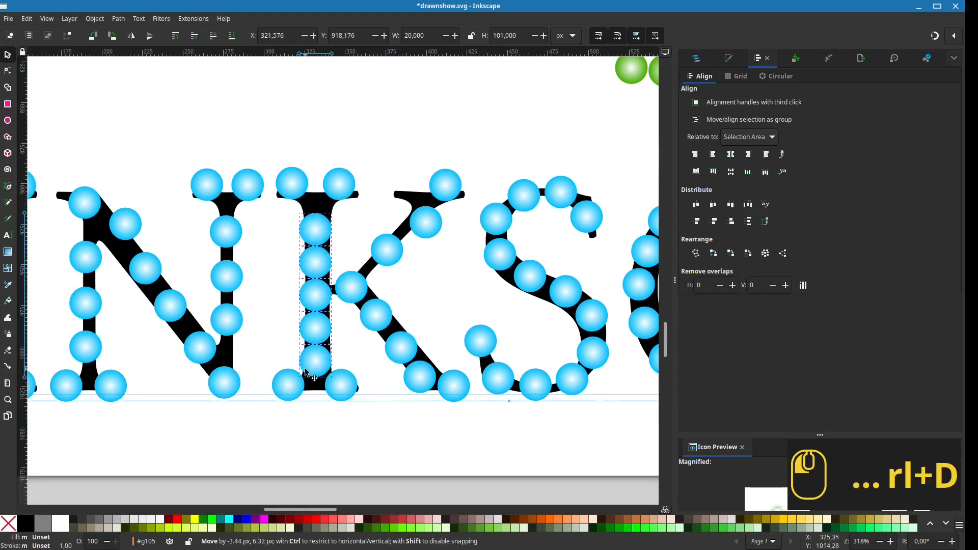
left_click(748, 222)
Even out the lights on the K's lower leg and space the lights along its upper arm, adding a duplicate.
left_click(448, 327)
left_click_drag(400, 344, 400, 341)
left_click_drag(420, 377, 421, 374)
left_click_drag(388, 250, 375, 259)
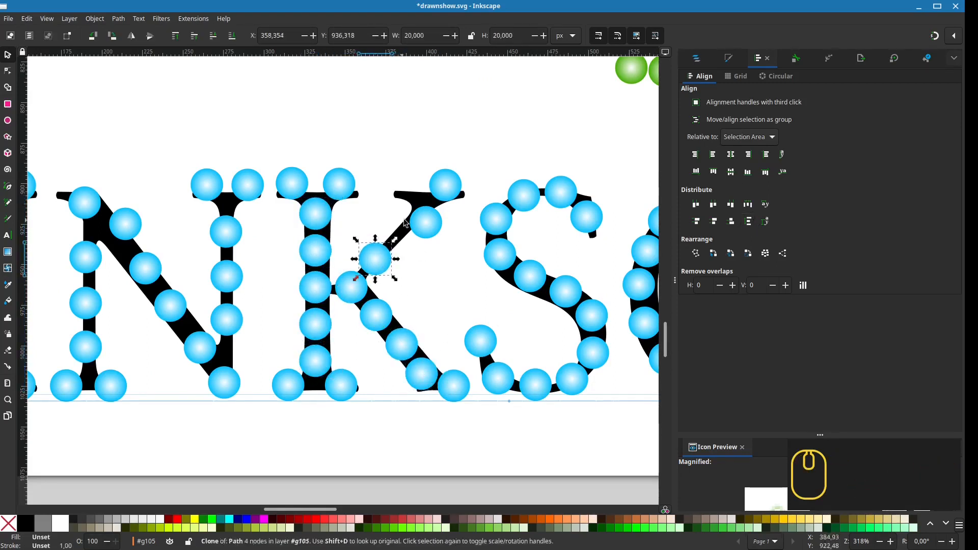
left_click_drag(426, 222, 396, 231)
left_click_drag(445, 184, 450, 191)
key("ctrl+d")
Adjust the N's right stem light and fill its diagonal with evenly spaced duplicate lights.
left_click_drag(342, 376, 344, 376)
left_click_drag(458, 303, 460, 308)
left_click_drag(431, 332, 435, 338)
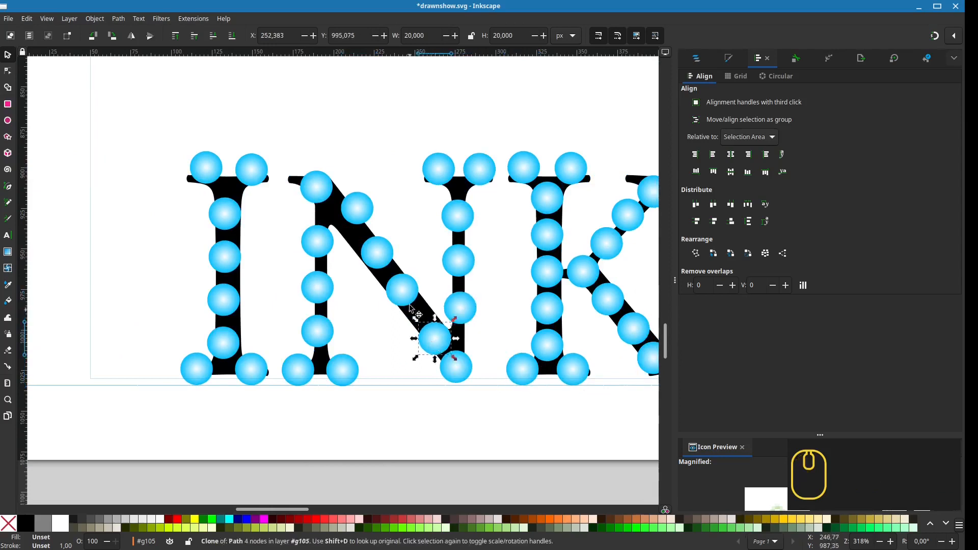
left_click_drag(402, 290, 409, 309)
key("ctrl+d")
left_click_drag(377, 252, 387, 282)
left_click_drag(377, 253, 364, 256)
Place an extra light on the N's left stem, distribute the stem's lights evenly, and nudge the upper diagonal light.
left_click_drag(361, 210, 317, 254)
left_click(696, 222)
left_click_drag(353, 223, 355, 223)
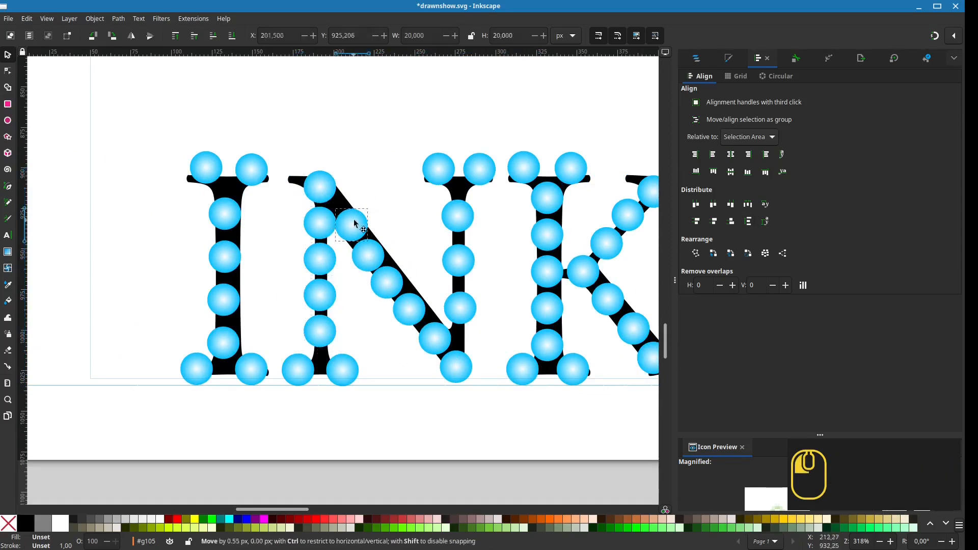
Try shifting and duplicating the N's left stem lights, and undo those changes.
left_click(315, 249, "shift")
left_click(317, 222, "shift")
left_click(318, 186, "shift")
left_click_drag(318, 185, 318, 173)
key("ctrl+d")
left_click_drag(318, 321, 349, 347)
key("ctrl+z")
key("ctrl+z")
key("ctrl+z")
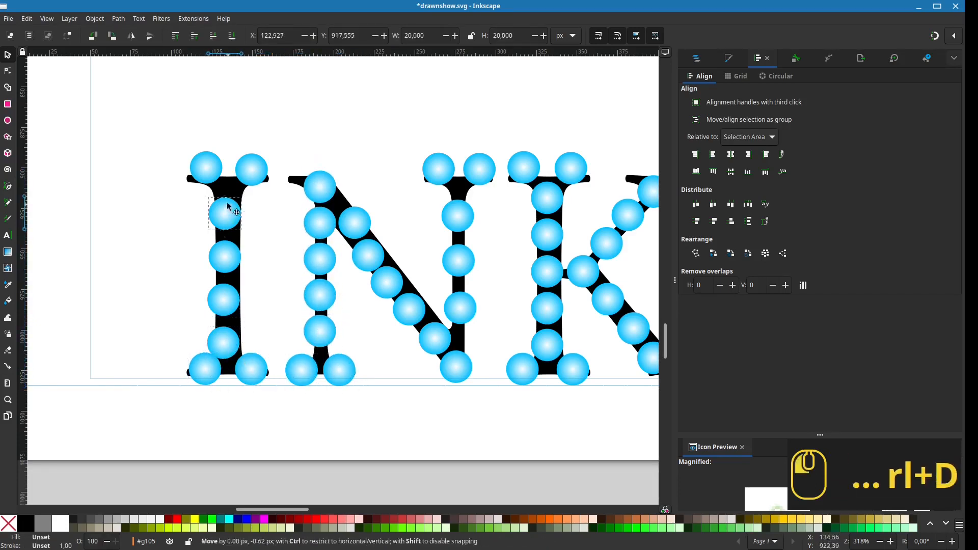
Align the five lights on the I's stem on a common vertical axis and distribute them evenly.
left_click(225, 223, "shift")
left_click(225, 259, "shift")
left_click(224, 302, "shift")
left_click(224, 343, "shift")
left_click(712, 154)
left_click(748, 221)
Shift the I's five stem lights together to centre them on the stem and adjust the upper-left serif light.
left_click(276, 210)
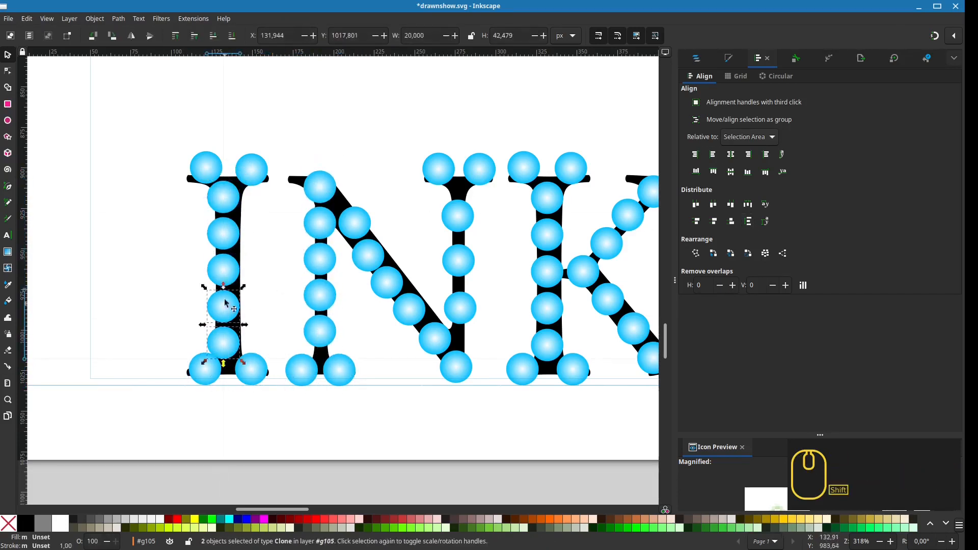
left_click(225, 270, "shift")
left_click(227, 234, "shift")
left_click(230, 201, "shift")
left_click_drag(235, 202, 240, 204)
left_click_drag(205, 169, 206, 172)
Save the drawing, hide the INKSCAPE lettering template, and show the 20yearsof, Drawing and Freely layers.
scroll(488, 356, "down", 4)
left_click(463, 386)
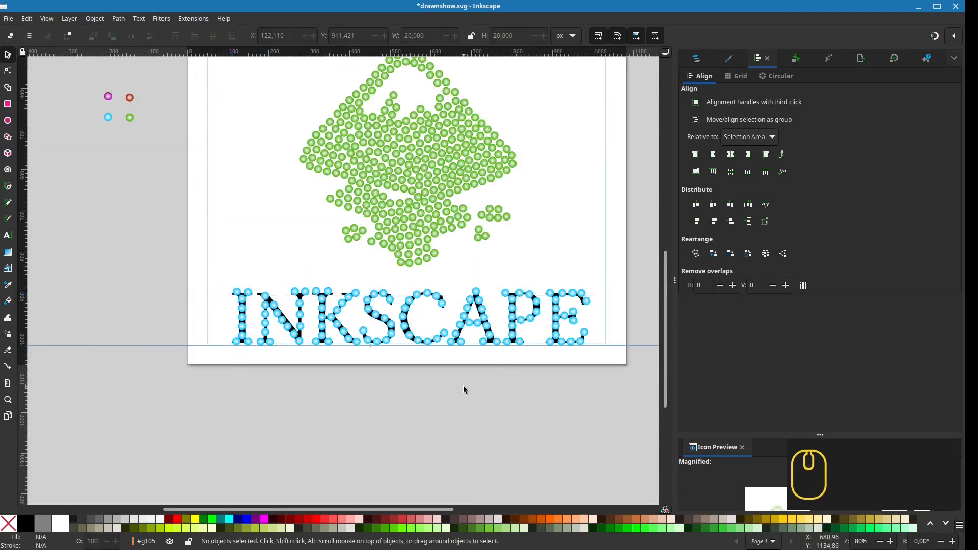
scroll(463, 385, "down", 1)
key("ctrl+s")
left_click(696, 58)
scroll(778, 260, "up", 10)
left_click(689, 143)
left_click(939, 302)
left_click(939, 119)
left_click(940, 107)
left_click(939, 94)
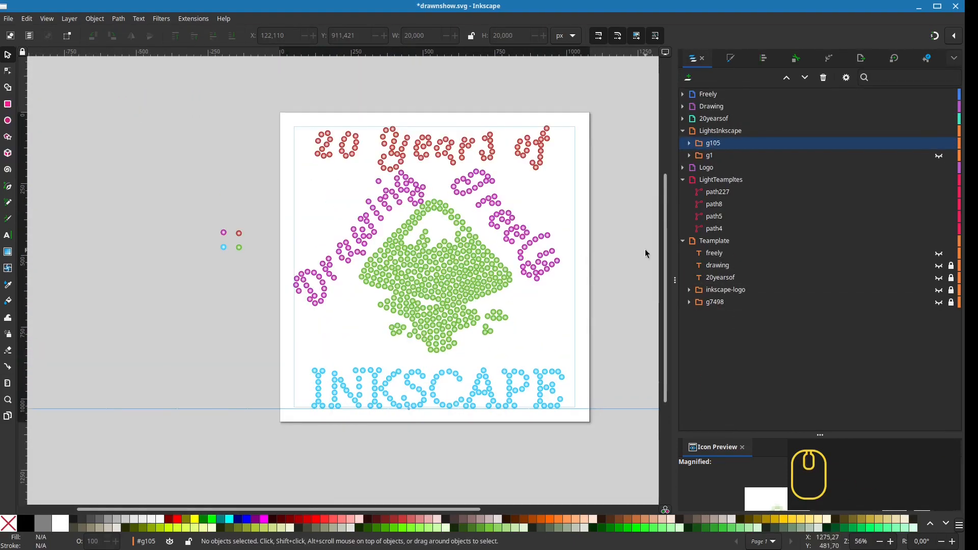
Enter the Freely light group and reposition individual purple lights for cleaner lettering.
scroll(514, 191, "up", 4)
double_click(434, 218)
left_click_drag(385, 208, 435, 241)
left_click_drag(400, 181, 413, 209)
left_click_drag(469, 185, 473, 180)
scroll(392, 235, "down", 3)
left_click(470, 245)
scroll(279, 195, "up", 3)
Move the Drawing light group slightly away from the logo and rotate it a little counterclockwise.
left_click(279, 195)
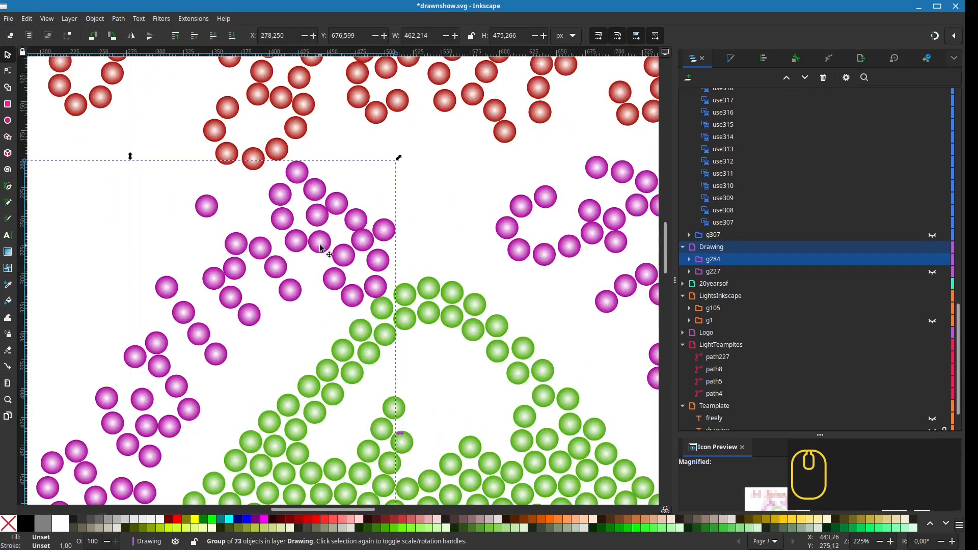
scroll(321, 248, "down", 2)
left_click_drag(316, 244, 314, 244)
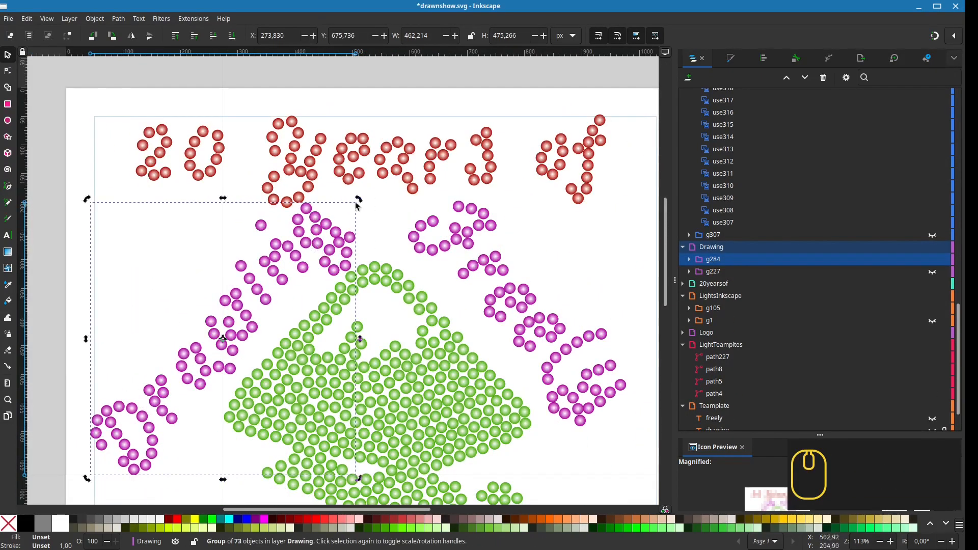
left_click_drag(358, 200, 353, 195)
left_click_drag(289, 256, 287, 264)
Enter the Drawing light group, respace the lights around the g, and delete surplus lights.
scroll(287, 266, "up", 2)
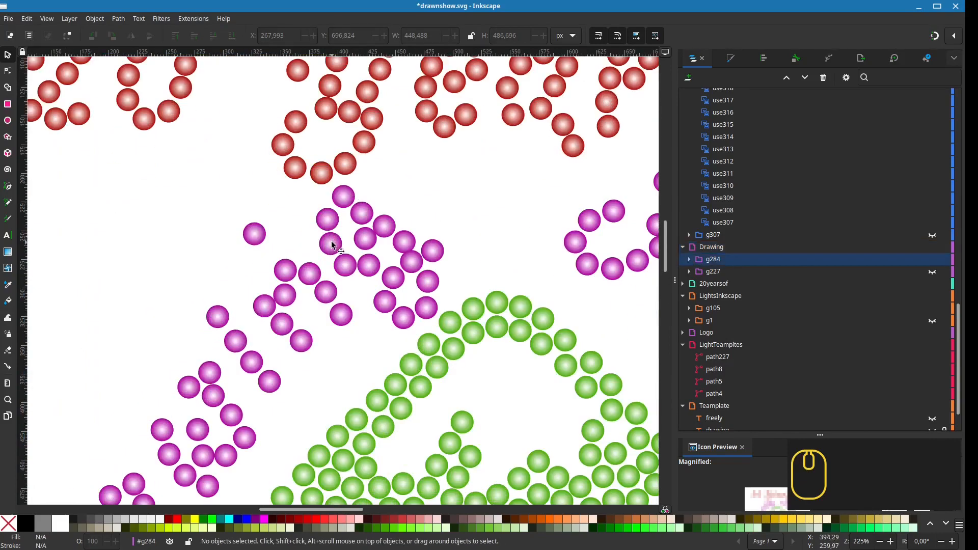
left_click_drag(324, 221, 319, 213)
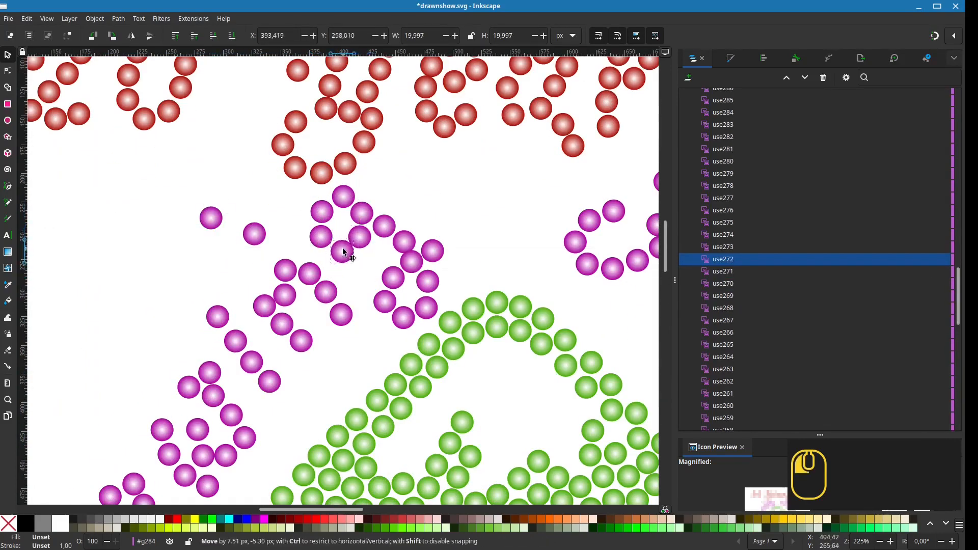
scroll(300, 270, "down", 3)
left_click(278, 262)
key("Delete")
left_click(263, 256)
key("Delete")
scroll(288, 278, "up", 1)
left_click(275, 229)
scroll(241, 288, "down", 2)
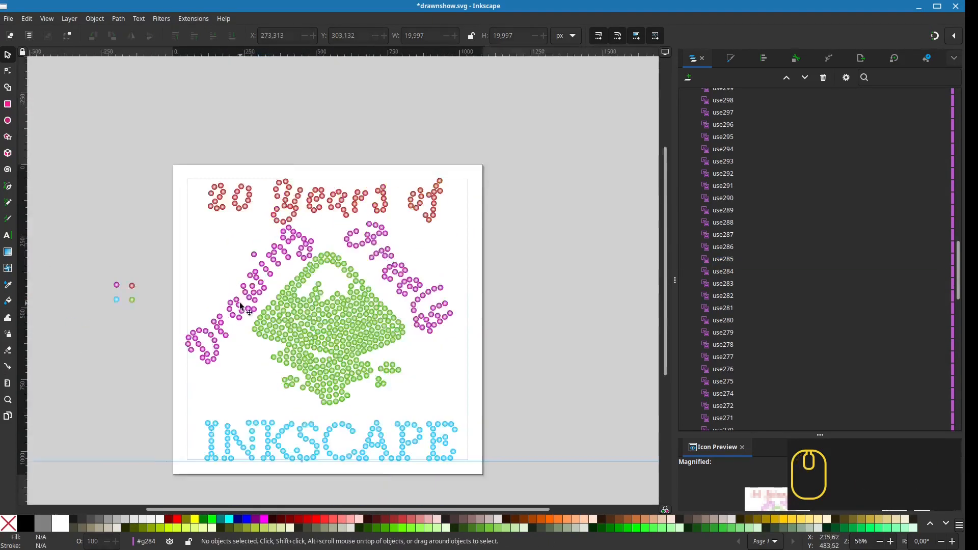
Collapse the text layers and add a new layer named Background directly above the Teamplate layer.
left_click_drag(240, 303, 299, 271)
scroll(739, 383, "up", 20)
left_click(689, 106)
left_click(682, 119)
left_click(683, 95)
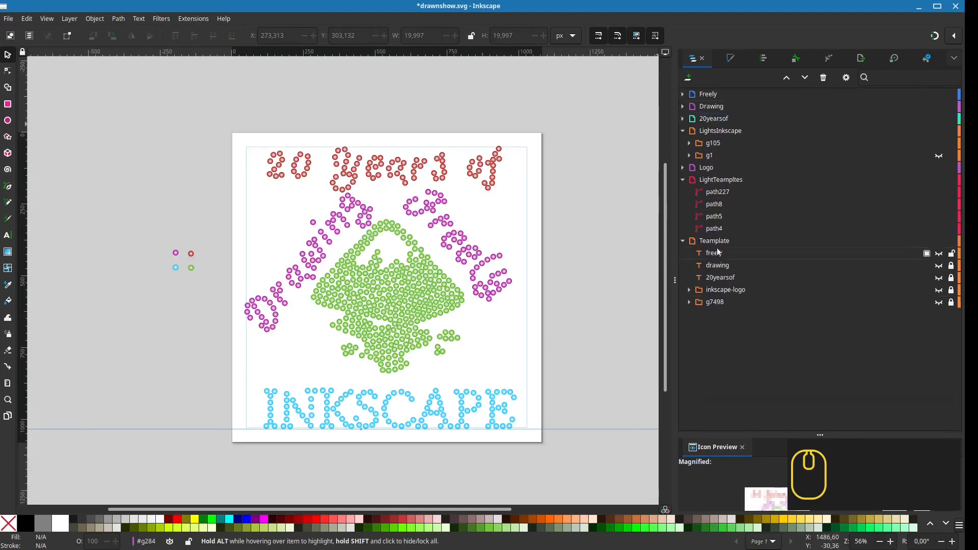
left_click(714, 241)
left_click(688, 78)
left_click(523, 313)
Cover the page with a 1080 × 1080 px black rectangle without a stroke and lock the Background layer.
left_click(8, 104)
mouse_move(232, 133)
left_mouse_down()
mouse_move(512, 442)
mouse_move(542, 442)
left_mouse_up()
left_click(7, 54)
left_click(26, 524)
left_click(11, 529, "shift")
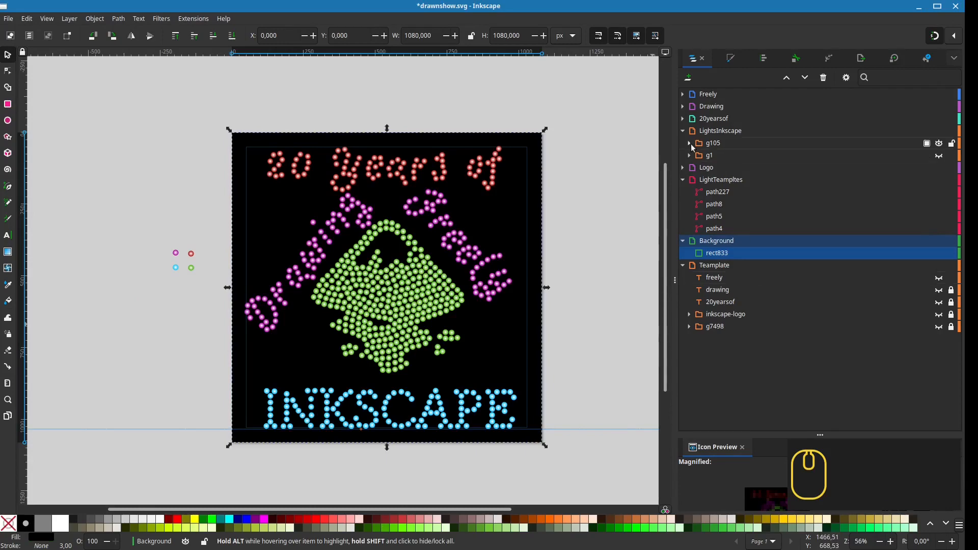
left_click(586, 251)
left_click_drag(585, 251, 593, 282)
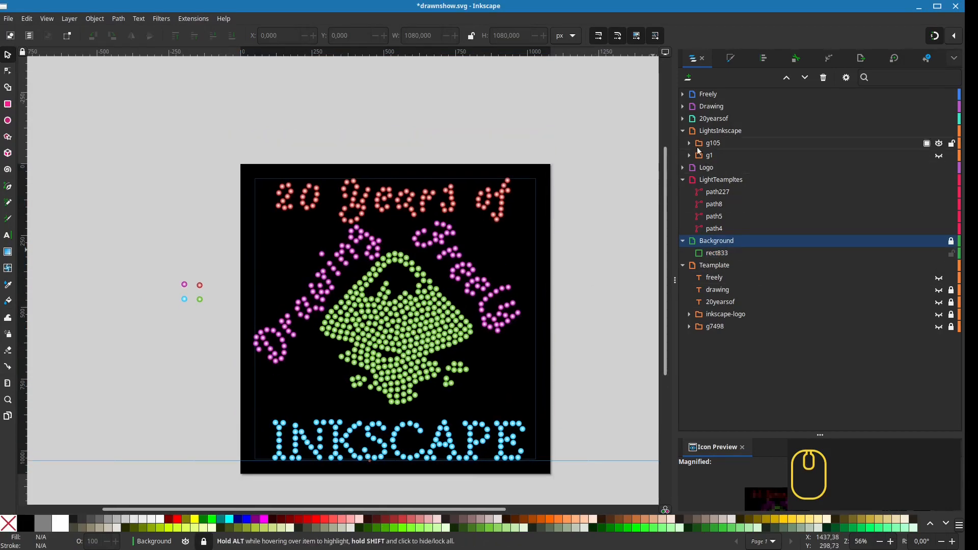
left_click(683, 94)
left_click(689, 106)
left_click(727, 121)
key("ctrl+a")
scroll(728, 122, "down", 15)
left_click(705, 240, "shift")
left_click(201, 314)
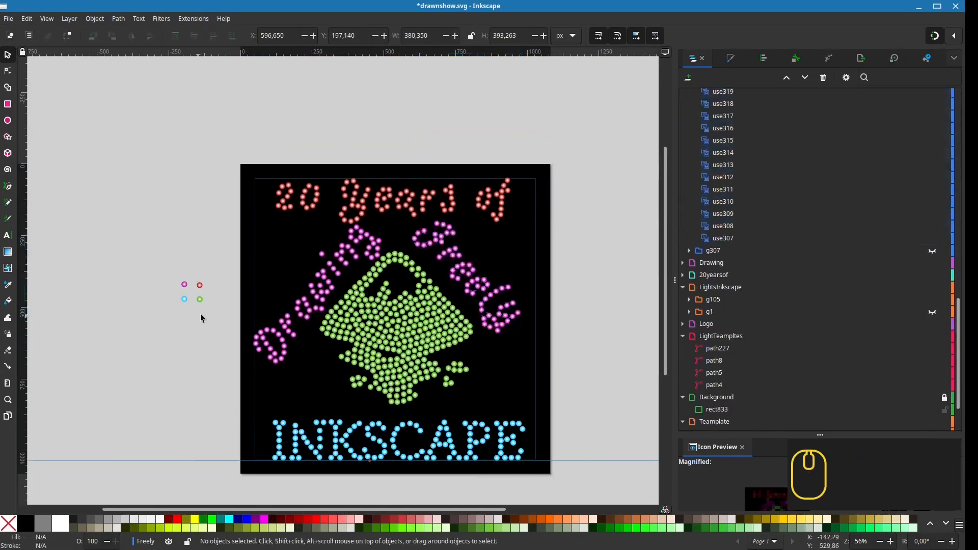
Copy the green template light and relink all the Freely light clones to it.
left_click(200, 299)
key("ctrl+c")
scroll(756, 215, "up", 10)
scroll(756, 215, "up", 6)
left_click(729, 119)
scroll(730, 153, "down", 15)
left_click(732, 276, "shift")
left_click(27, 19)
left_click(249, 199)
left_click(271, 307)
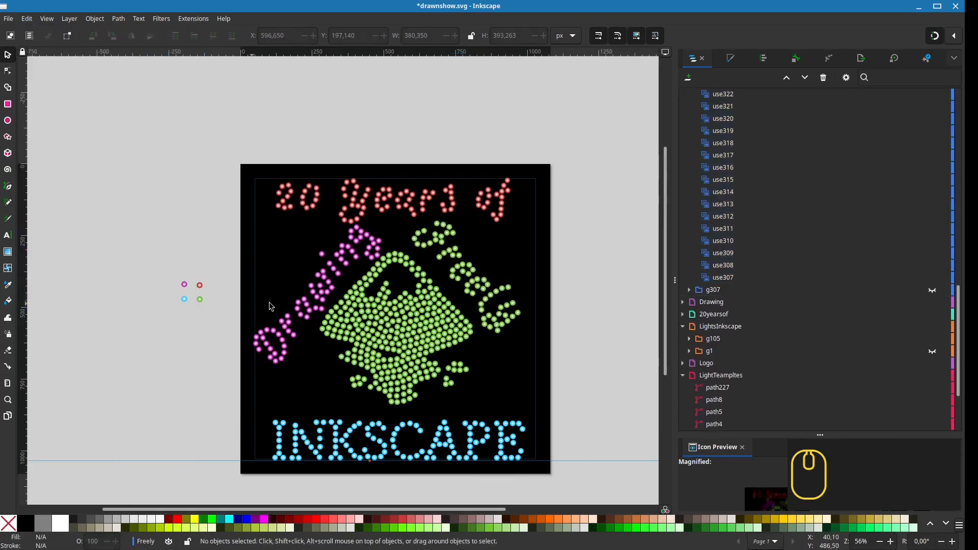
Select all the light clones in the Drawing group and undo the Freely relinking.
scroll(728, 204, "up", 15)
left_click(690, 106)
left_click(689, 143)
left_click(723, 155)
scroll(760, 247, "down", 15)
left_click(723, 268, "shift")
key("ctrl+z")
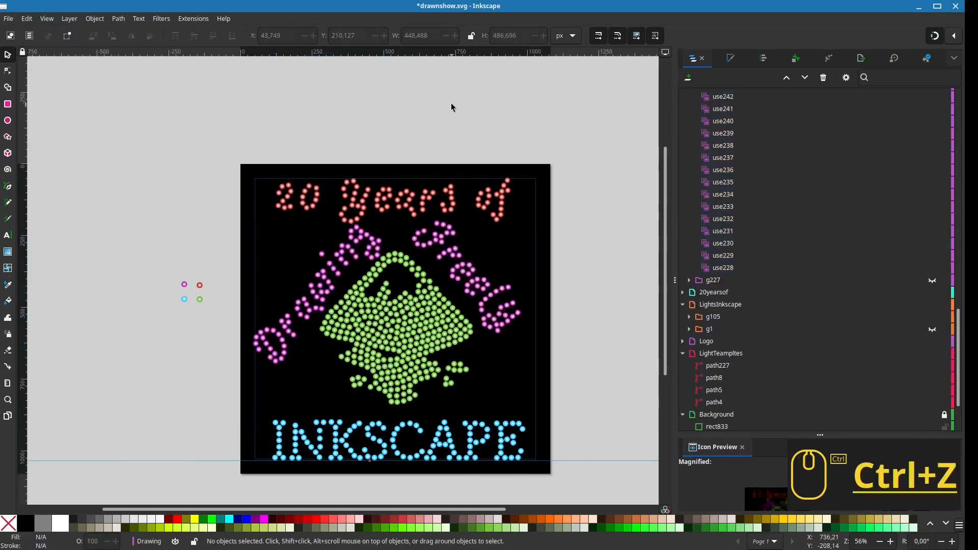
Copy the green template light's outer gradient colour 44aa00ff onto the outer stop of the purple template light.
scroll(202, 226, "up", 2)
left_click(167, 343)
left_click(730, 58)
left_click(952, 134)
left_click(198, 372)
left_click_drag(955, 368, 883, 375)
key("ctrl+c")
left_click(166, 342)
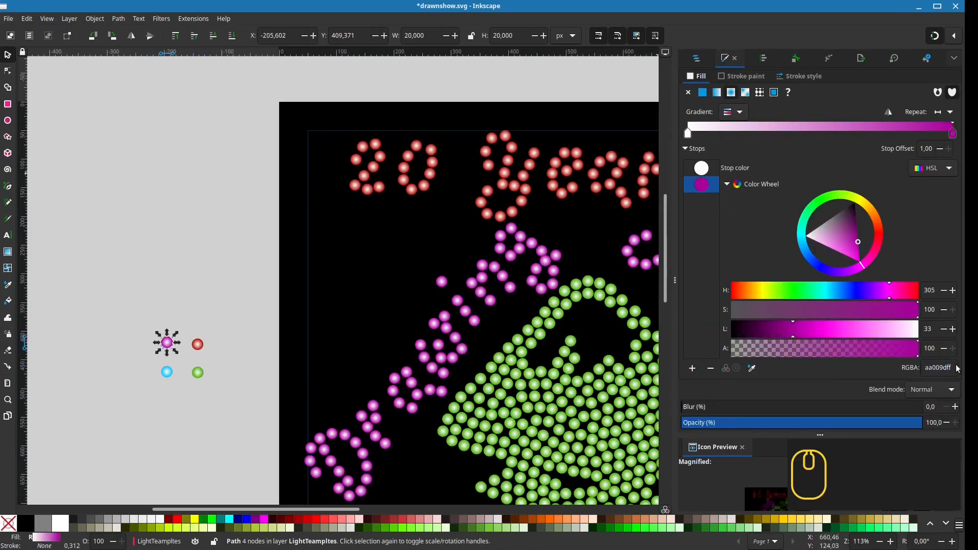
left_click_drag(955, 367, 896, 366)
key("ctrl+v")
key("Return")
Set the red template light's outer gradient stop to a pure bright red, ff1200ff.
scroll(258, 193, "down", 2)
left_click(228, 269)
left_click_drag(858, 222, 879, 230)
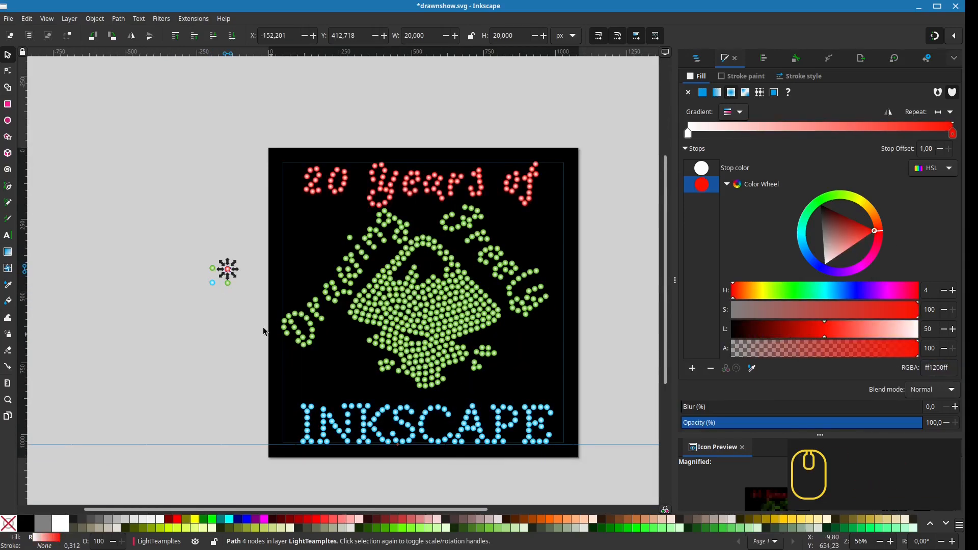
Spread the four template lights into a vertical column beside the page, ordered red, text green, logo green and blue.
scroll(211, 301, "up", 1)
left_click_drag(235, 256, 256, 159)
left_click_drag(213, 255, 254, 216)
left_click_drag(234, 276, 255, 283)
left_click_drag(213, 276, 259, 453)
Change the outer gradient stop of the logo's template light to the bright orange ffab00ff.
left_click(254, 283)
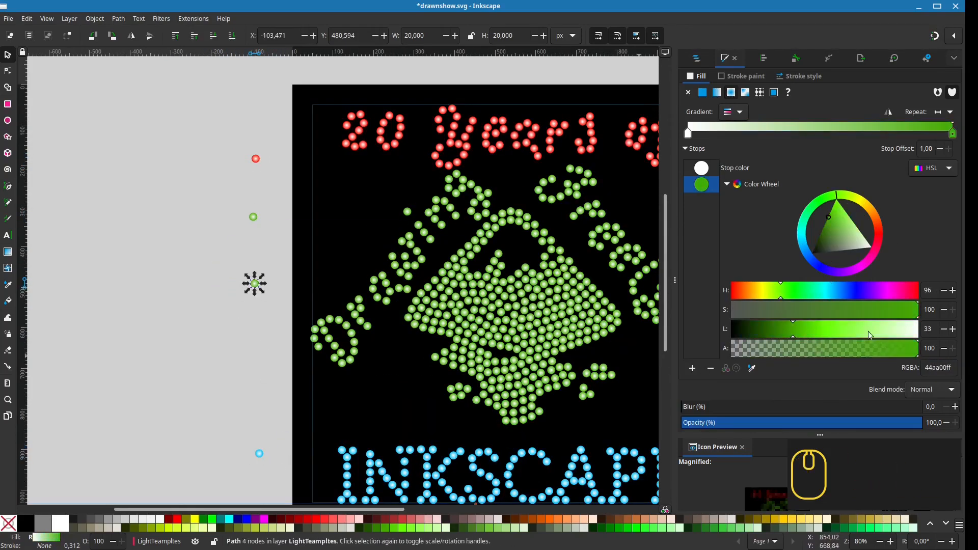
left_click_drag(874, 204, 876, 203)
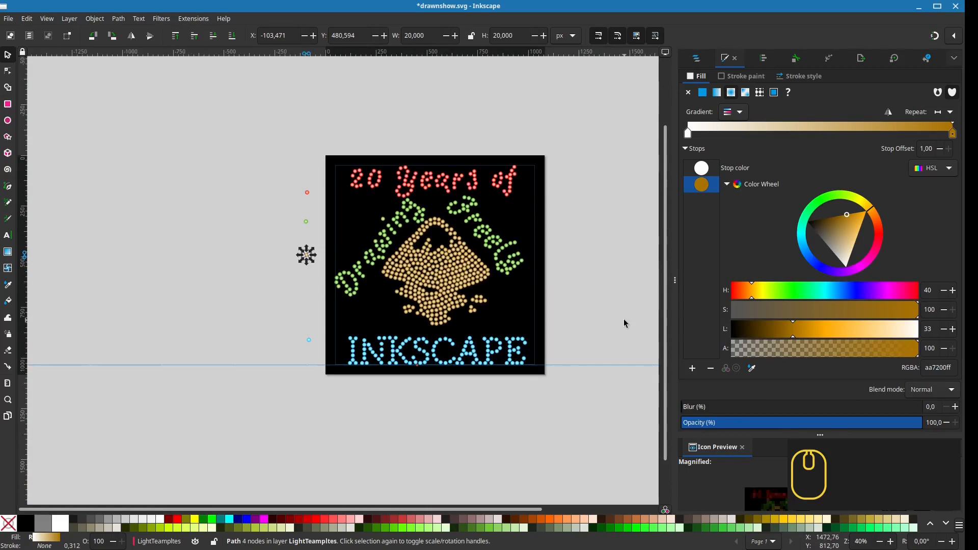
left_click(866, 216)
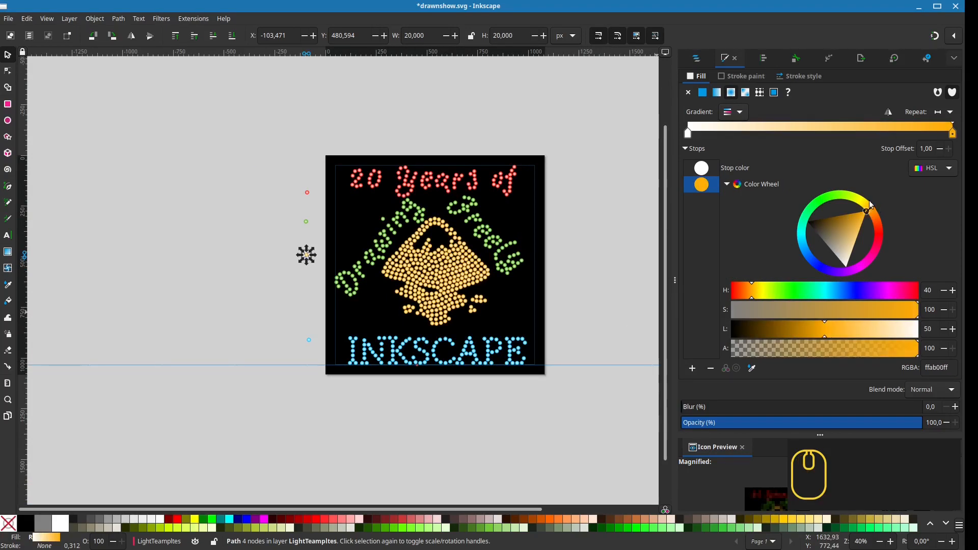
Select all the light clones in the Logo layer and group them.
key("ctrl+shift+l")
left_click(683, 217)
left_click(718, 229)
scroll(763, 336, "down", 20)
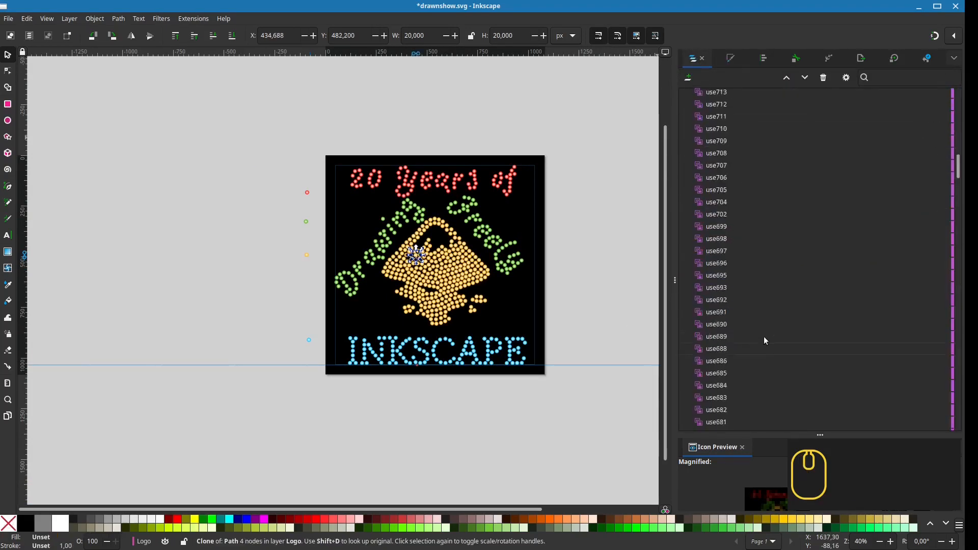
left_click(722, 266, "shift")
key("ctrl+g")
Select the Logo, Drawing and Freely light groups together and nudge them down to Y 221.140 px.
left_click(510, 262, "shift")
key("Down")
key("Down")
key("Down")
key("Down")
key("Down")
key("Down")
key("Down")
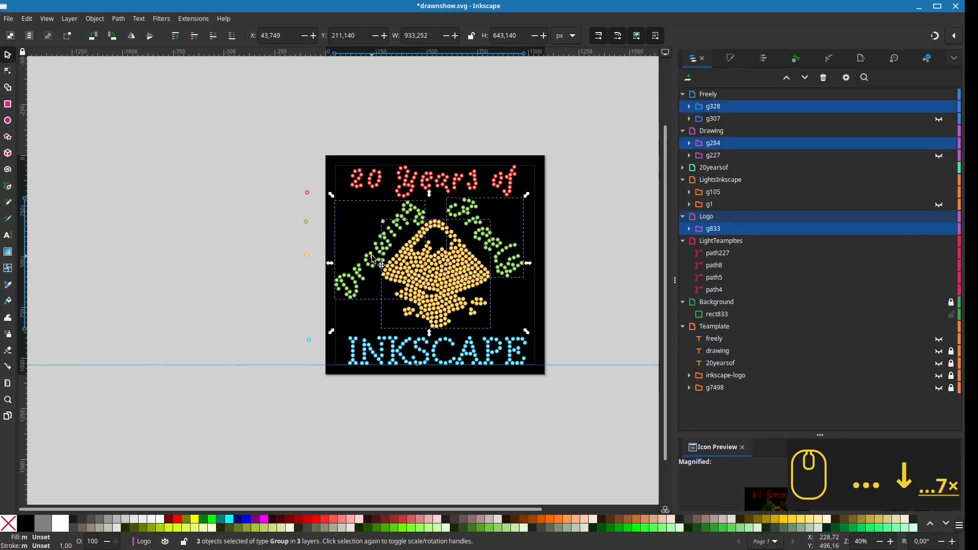
key("Up")
key("Up")
Deselect the light groups and save the document.
left_click(573, 228)
key("ctrl+s")
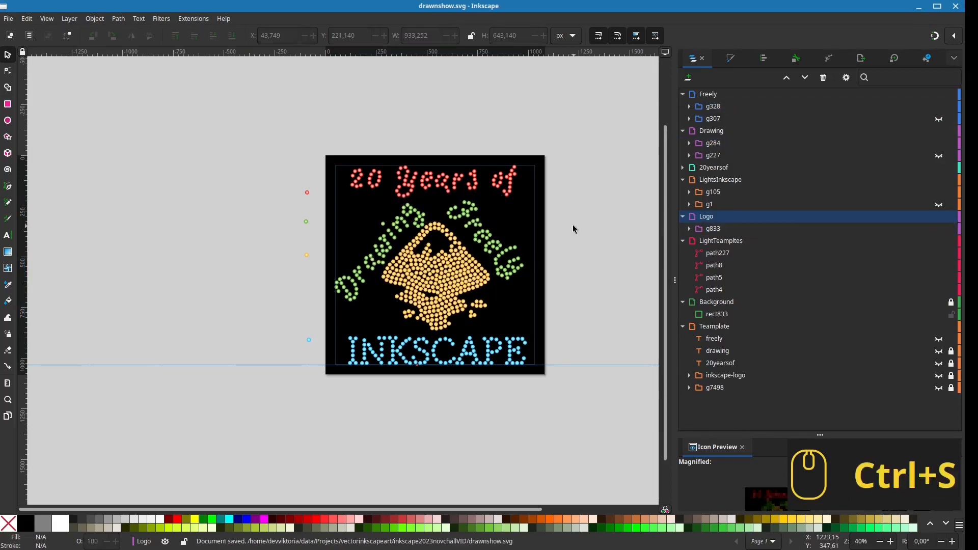
key("5")
key("ctrl+s")
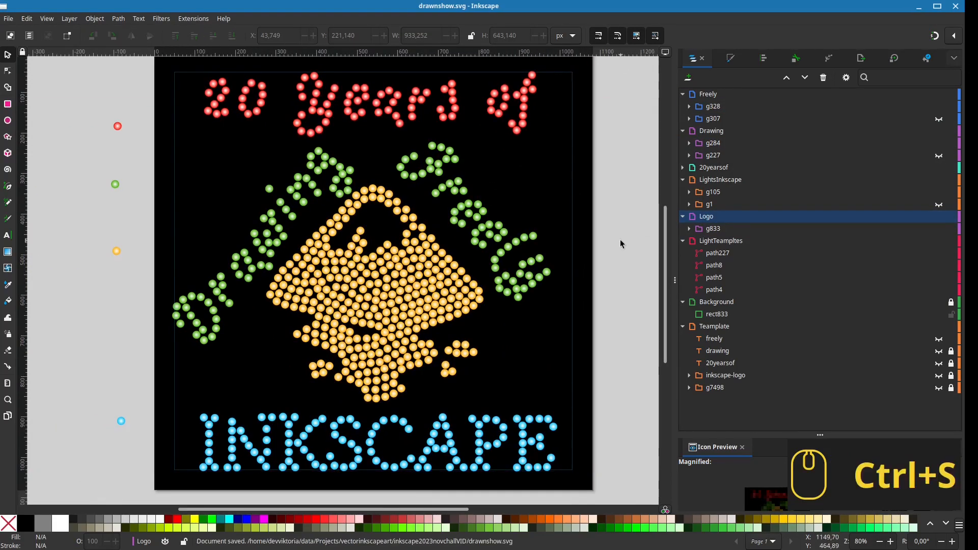
Nudge the Drawing light group up and outward from the logo to X 31.749 px, Y 224.127 px.
left_click(297, 212, "alt")
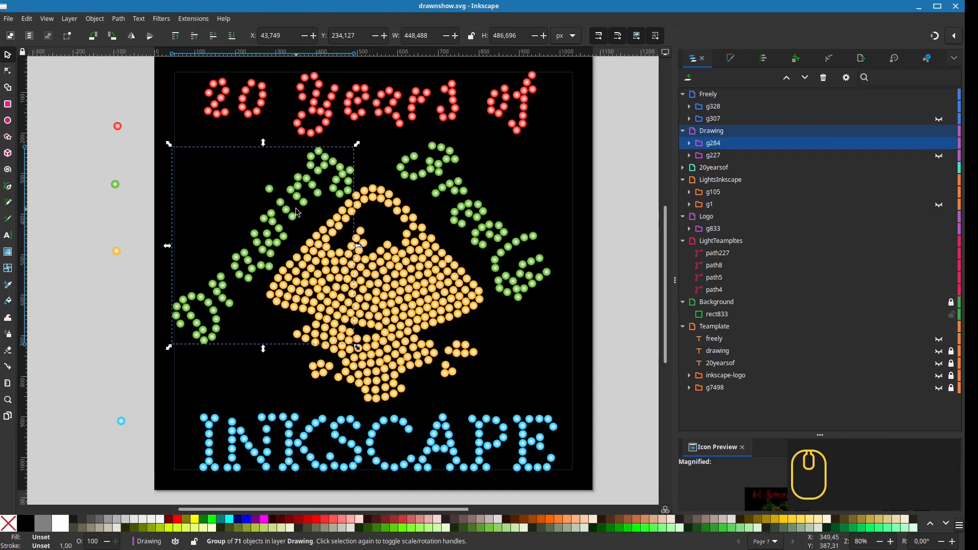
key("Up")
key("Up")
key("Up")
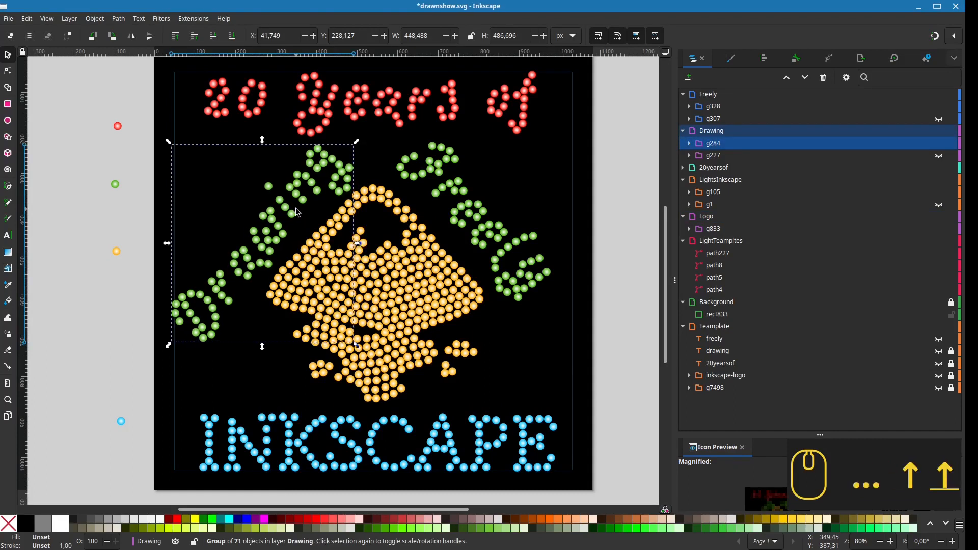
key("Left")
key("Left")
key("Left")
key("Left")
key("Left")
key("Up")
key("Up")
key("Left")
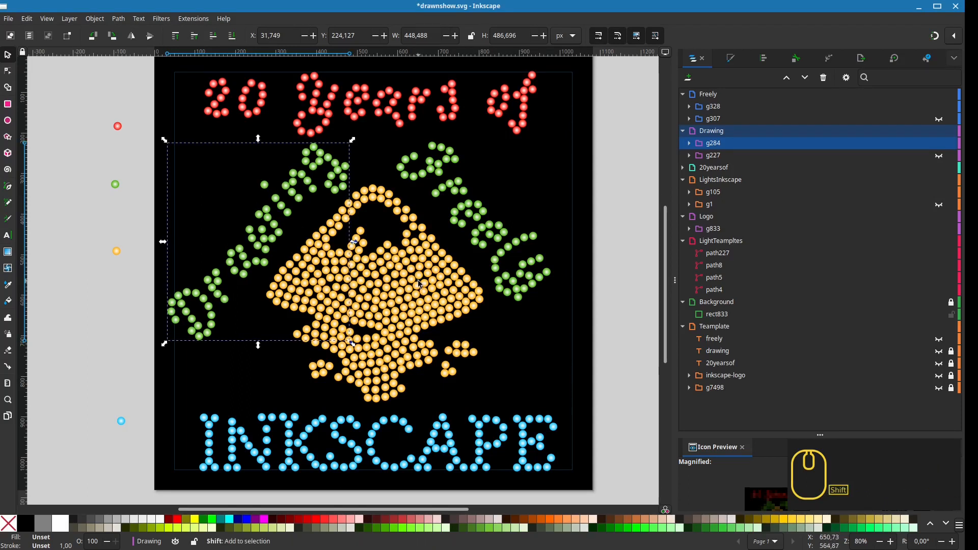
Add the Freely and Logo light groups to the selection and shift all three right to X 41.749 px, then deselect.
left_click(490, 237, "shift")
left_click(491, 240, "shift")
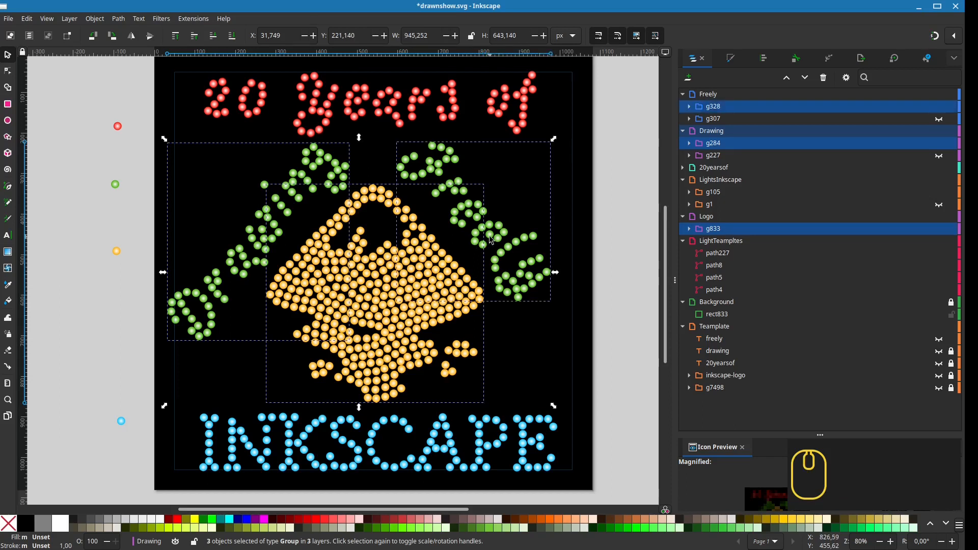
key("Right")
key("Right")
key("Right")
key("Right")
key("Right")
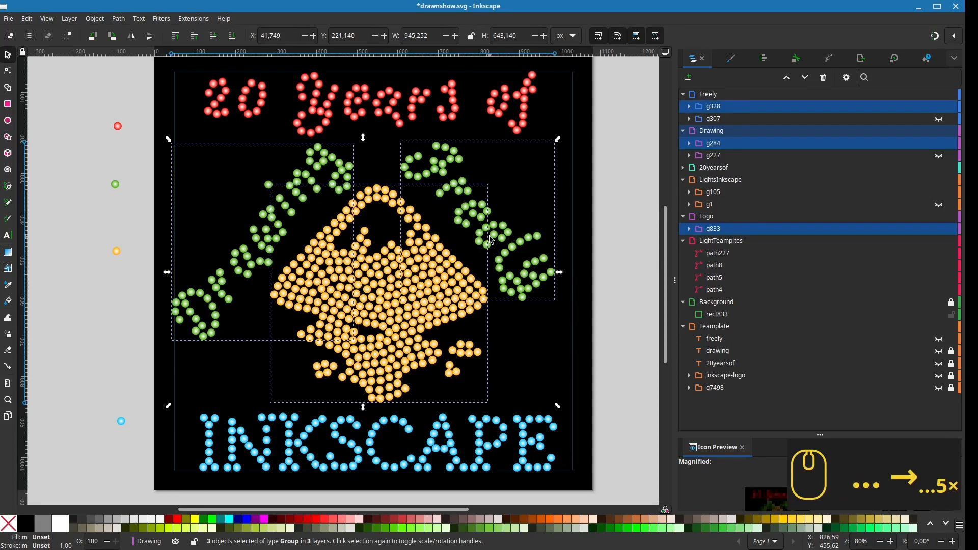
key("Right")
key("Left")
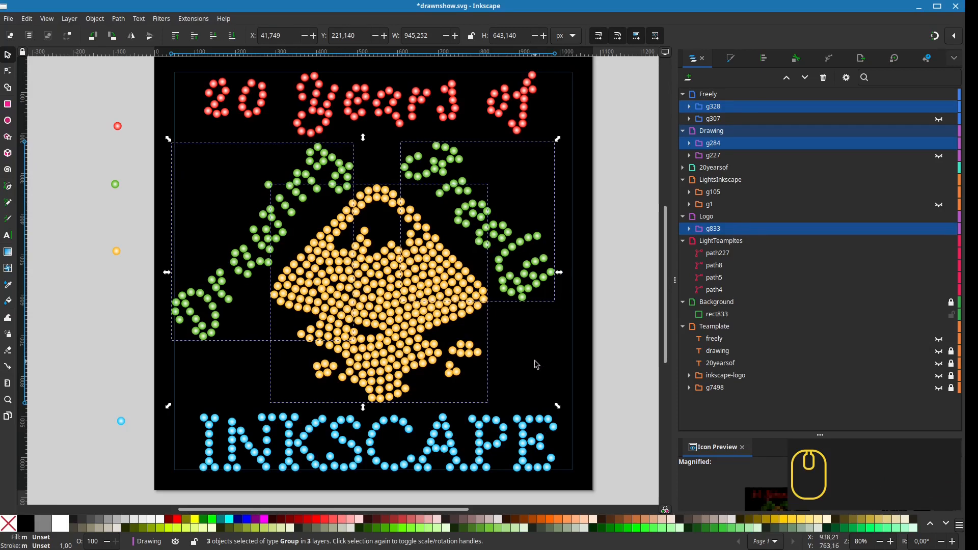
scroll(535, 364, "down", 1)
left_click(631, 309)
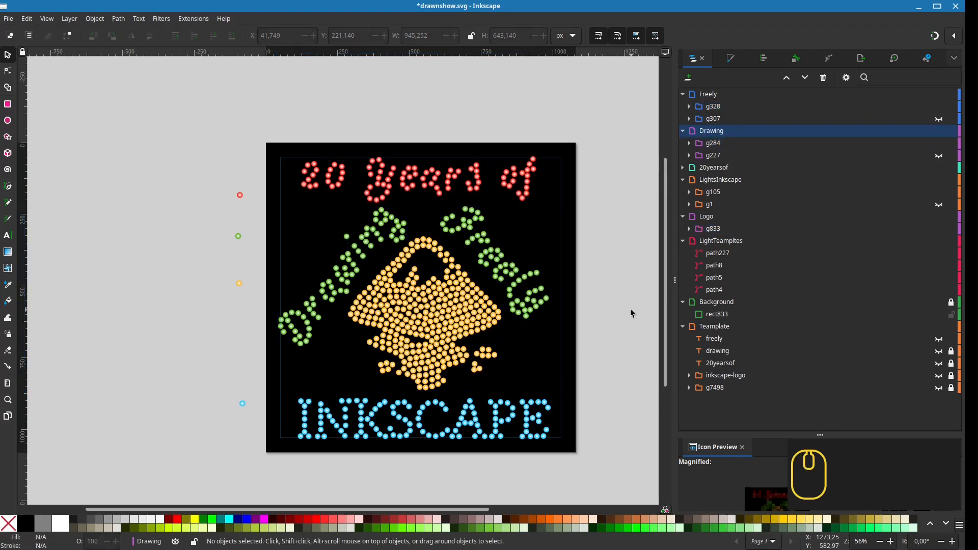
scroll(668, 280, "up", 2)
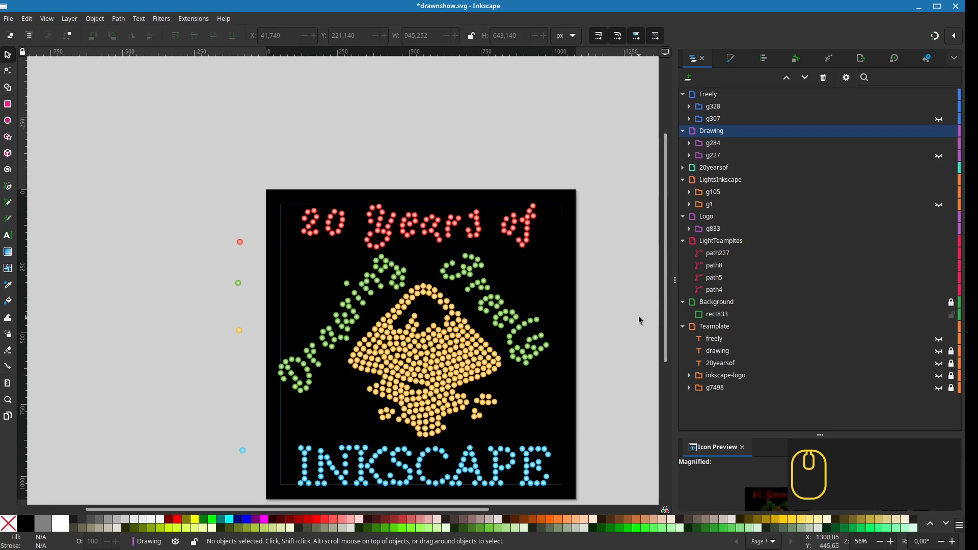
scroll(640, 321, "up", 2)
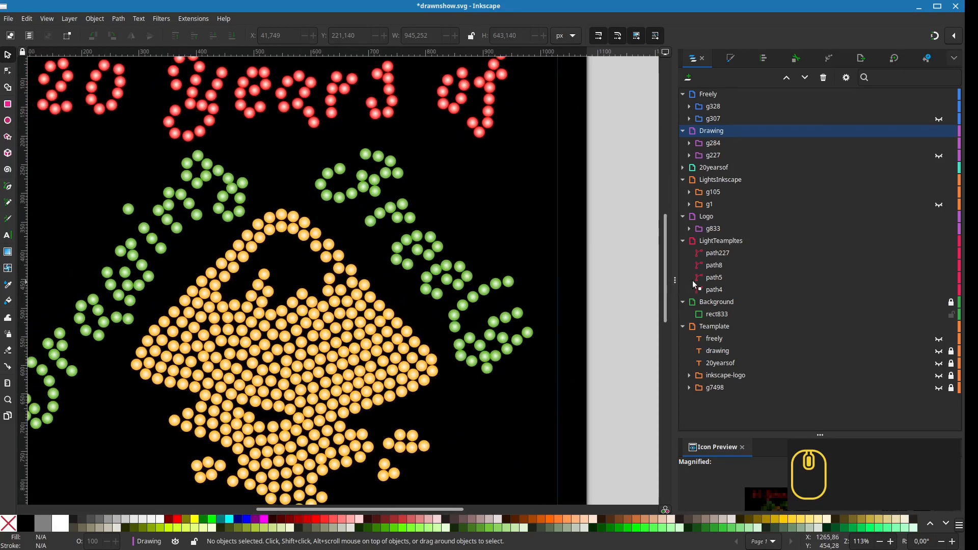
scroll(637, 302, "down", 3)
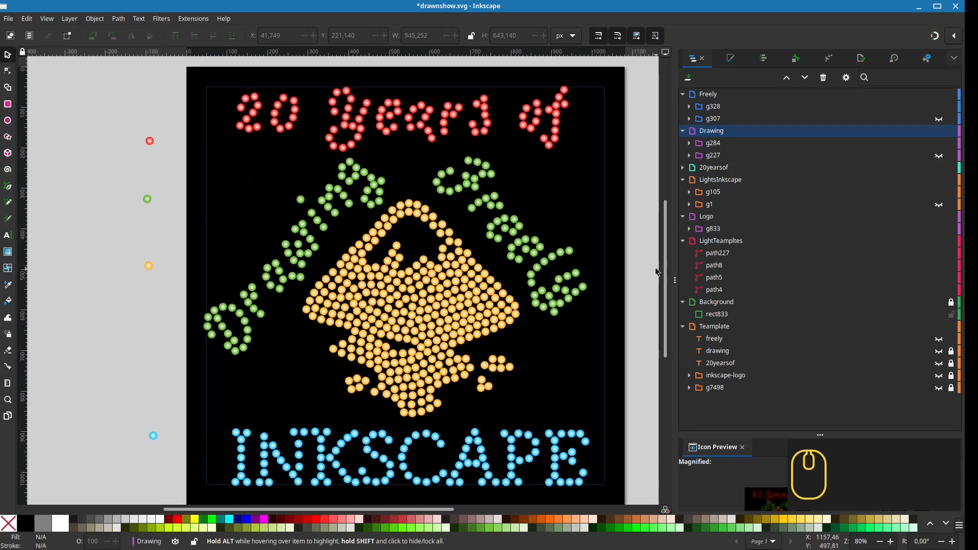